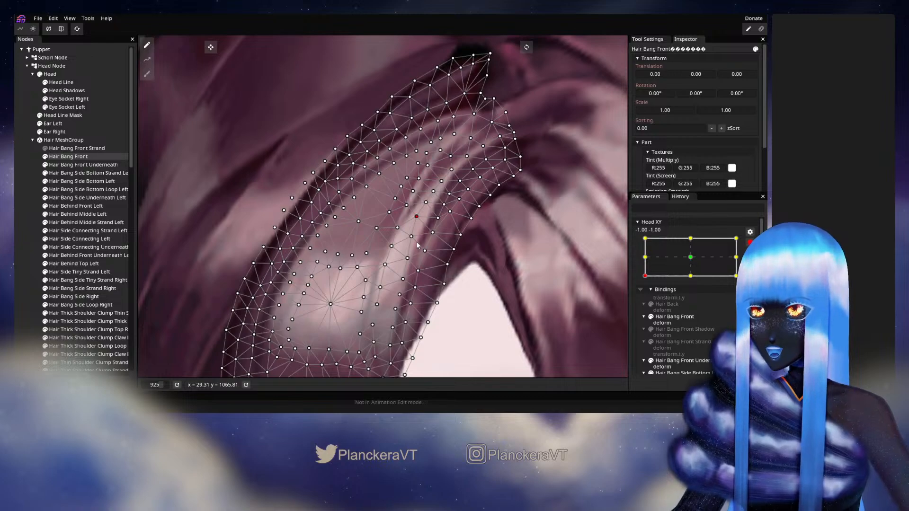
# Reposition the mesh vertices along the inner edge of Hair Bang Front for the Head XY -1.00 -1.00 keypoint, and deselect the part.
pyautogui.click(416, 270)
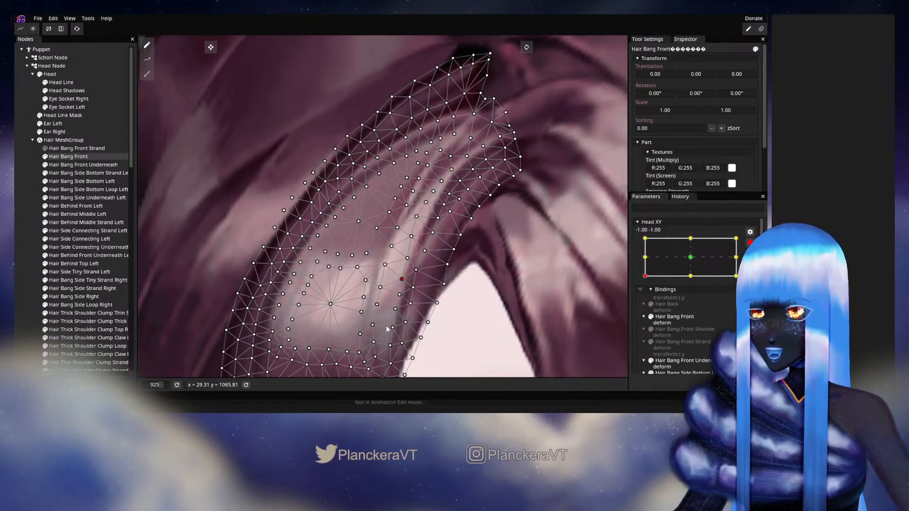
pyautogui.click(400, 295)
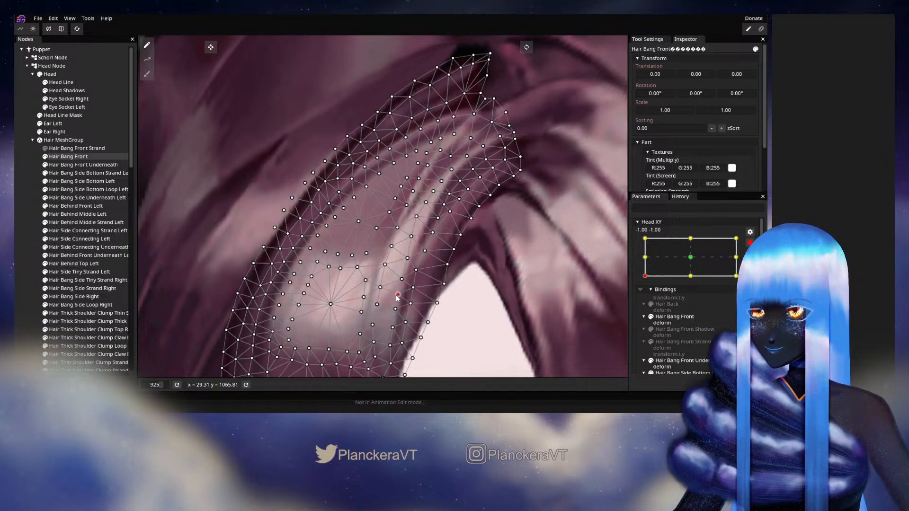
pyautogui.press('Escape')
pyautogui.scroll(-2, 505, 290)
pyautogui.scroll(-4, 505, 286)
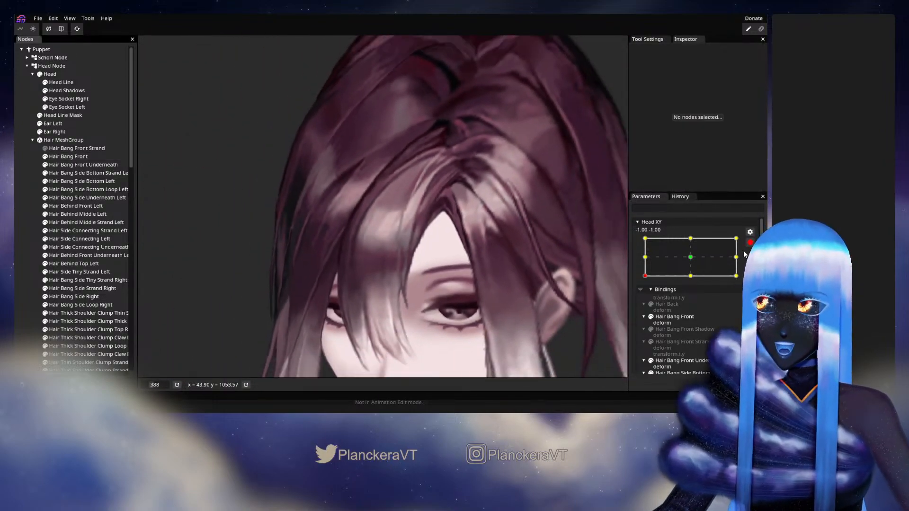
# Stop editing the Head XY keypoint and sweep the parameter around its -1.00 -1.00 corner to check how the front bangs move.
pyautogui.click(749, 242)
pyautogui.moveTo(650, 261); pyautogui.dragTo(645, 299)
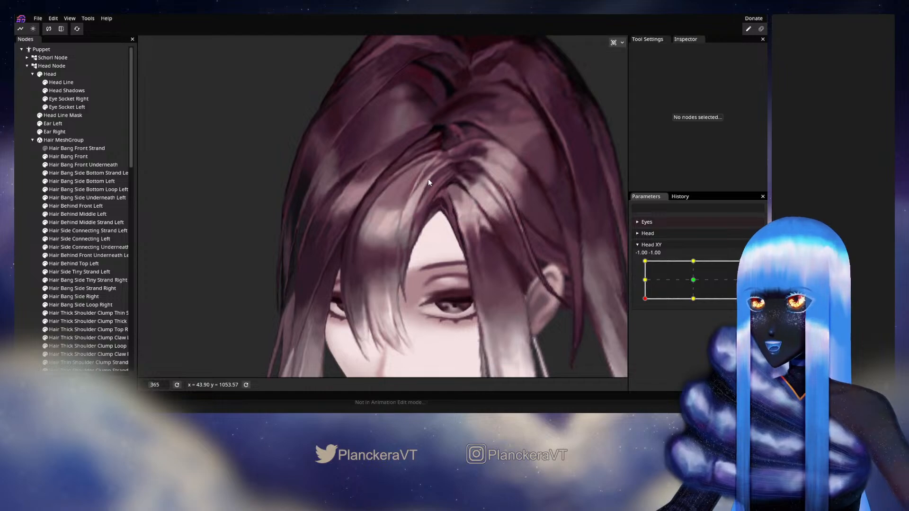
pyautogui.click(645, 298)
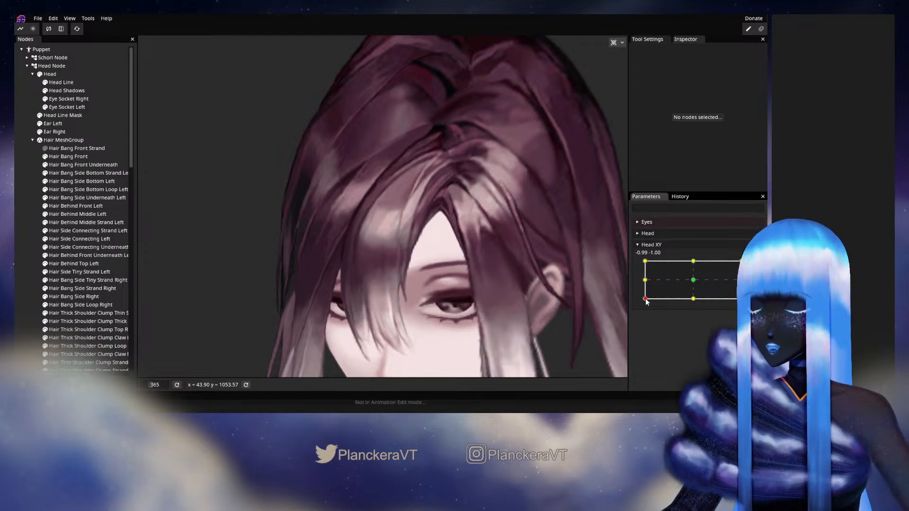
pyautogui.moveTo(646, 300)
pyautogui.mouseDown()
pyautogui.moveTo(644, 286)
pyautogui.moveTo(635, 300)
pyautogui.moveTo(698, 308)
pyautogui.moveTo(646, 306)
pyautogui.moveTo(643, 282)
pyautogui.moveTo(645, 299)
pyautogui.mouseUp()
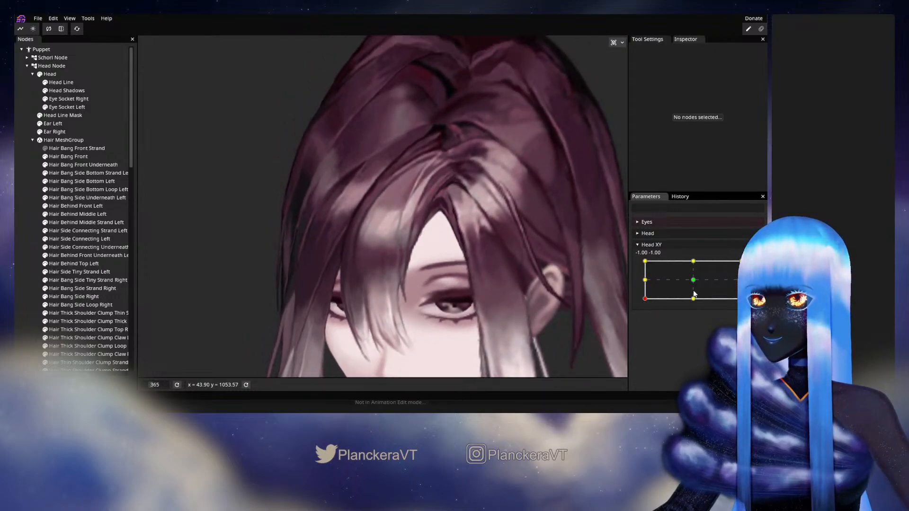
# Reopen Hair Bang Front at Head XY -1.00 -1.00 and refine its mesh vertices along the edge beside the forehead gap.
pyautogui.scroll(5, 421, 290)
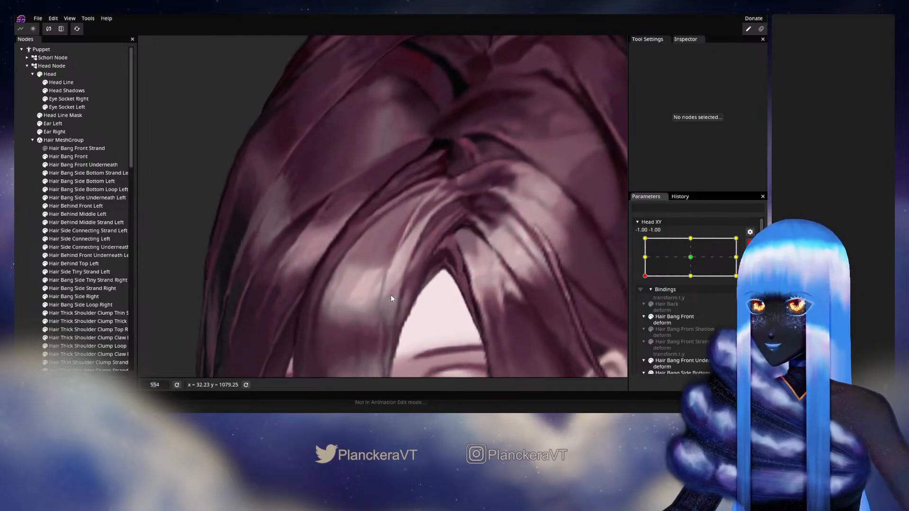
pyautogui.click(368, 202)
pyautogui.scroll(3, 439, 267)
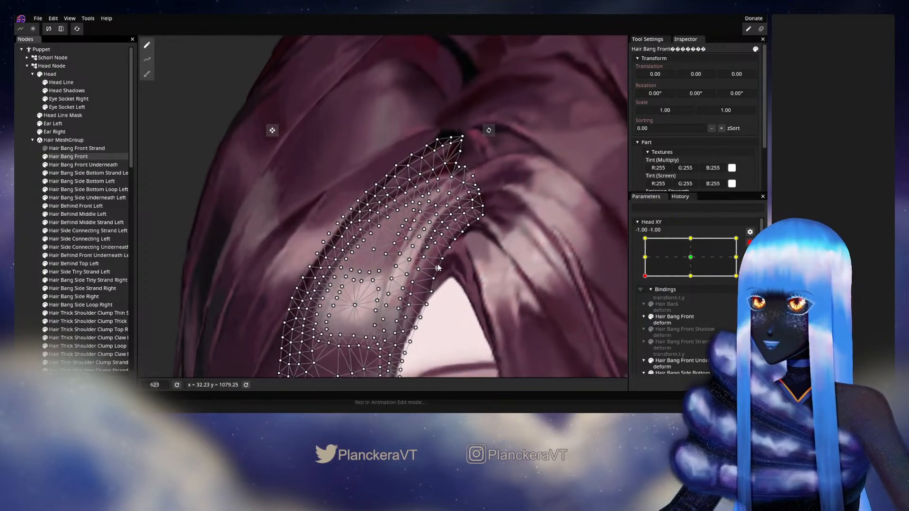
pyautogui.scroll(2, 437, 264)
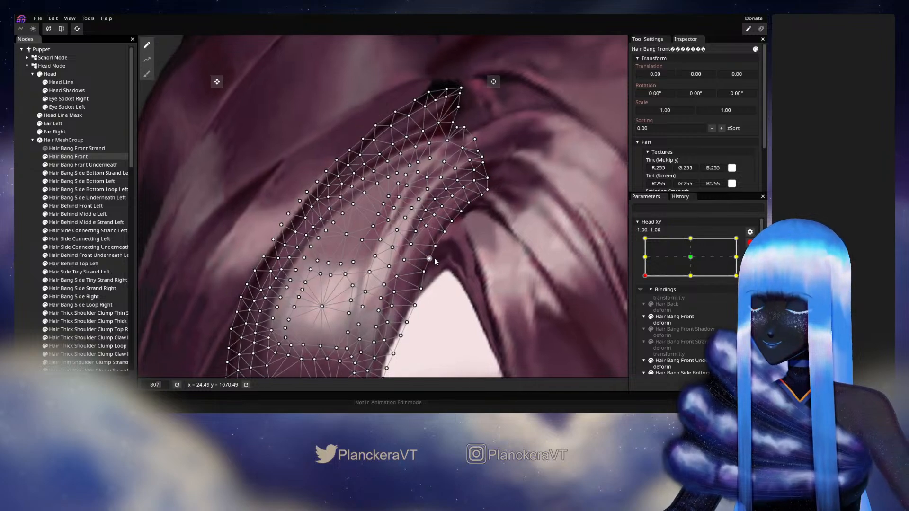
pyautogui.moveTo(409, 259); pyautogui.dragTo(403, 242)
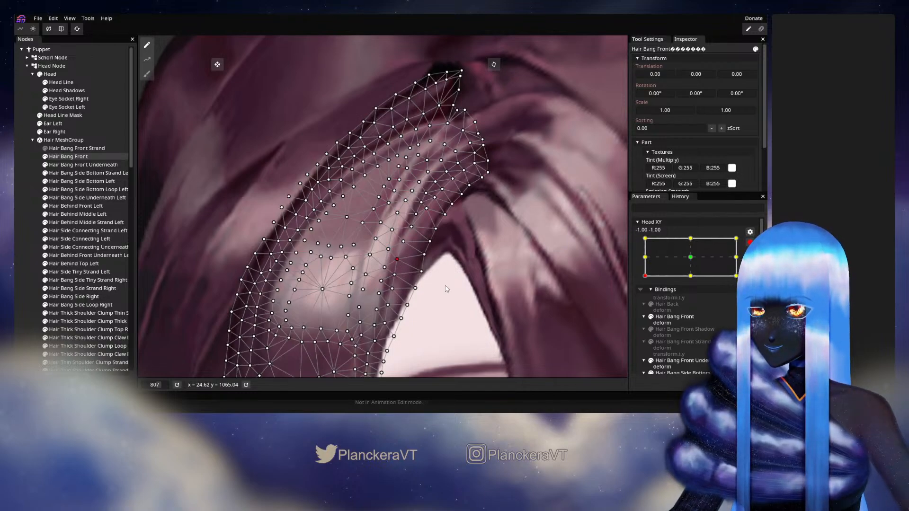
pyautogui.moveTo(412, 307); pyautogui.dragTo(405, 279)
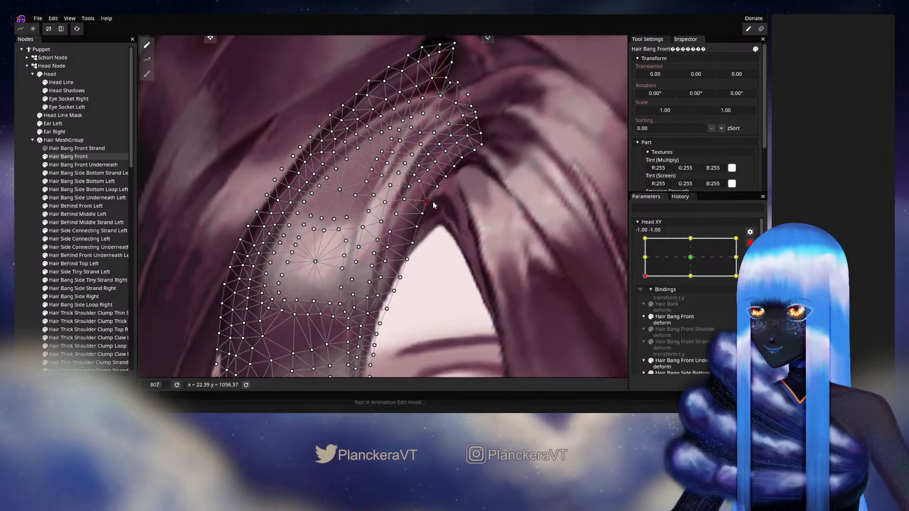
pyautogui.press('Escape')
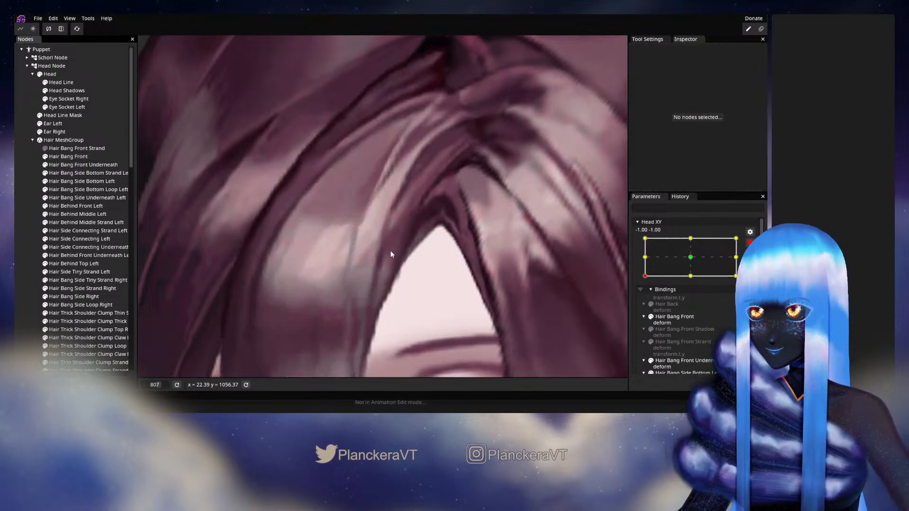
# Leave keypoint editing and move Head XY around the -1.00 -1.00 corner to examine the reshaped bang against the forehead.
pyautogui.scroll(-10, 391, 253)
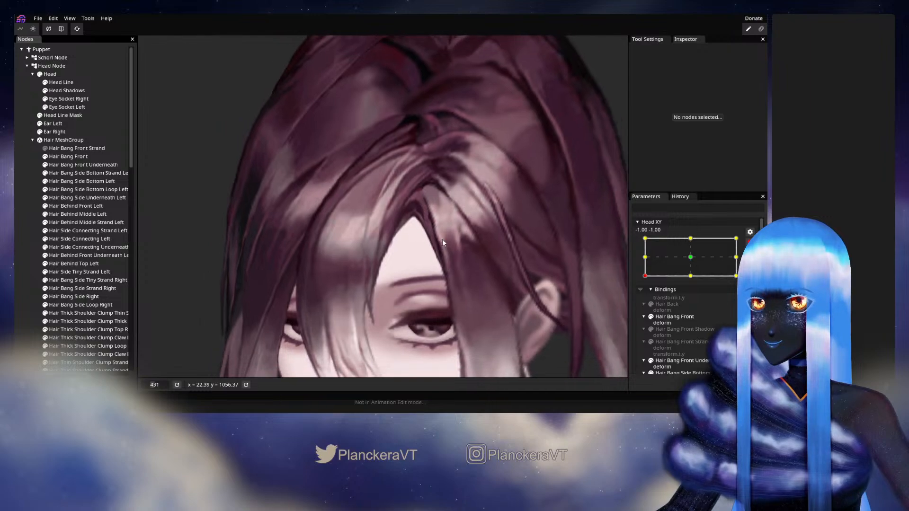
pyautogui.moveTo(442, 240); pyautogui.dragTo(479, 215)
pyautogui.moveTo(450, 263); pyautogui.dragTo(475, 253)
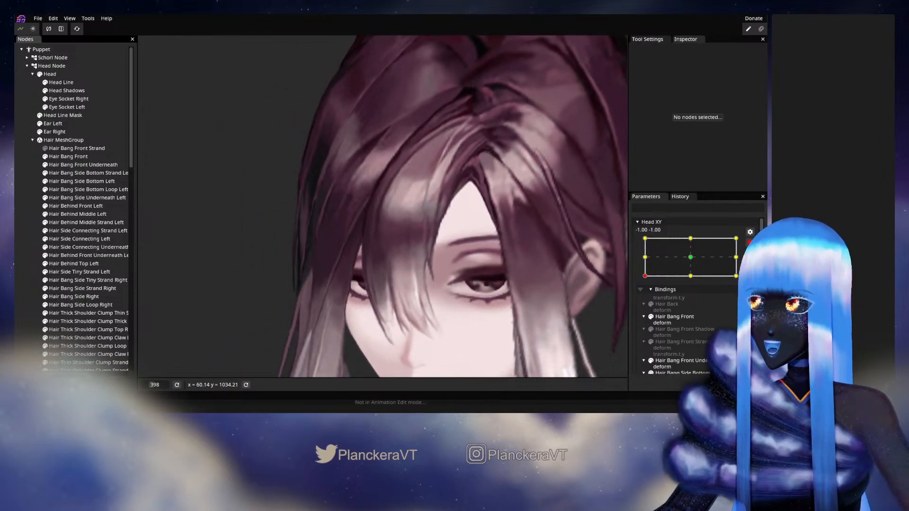
pyautogui.click(750, 242)
pyautogui.moveTo(645, 299)
pyautogui.mouseDown()
pyautogui.moveTo(645, 283)
pyautogui.moveTo(645, 304)
pyautogui.mouseUp()
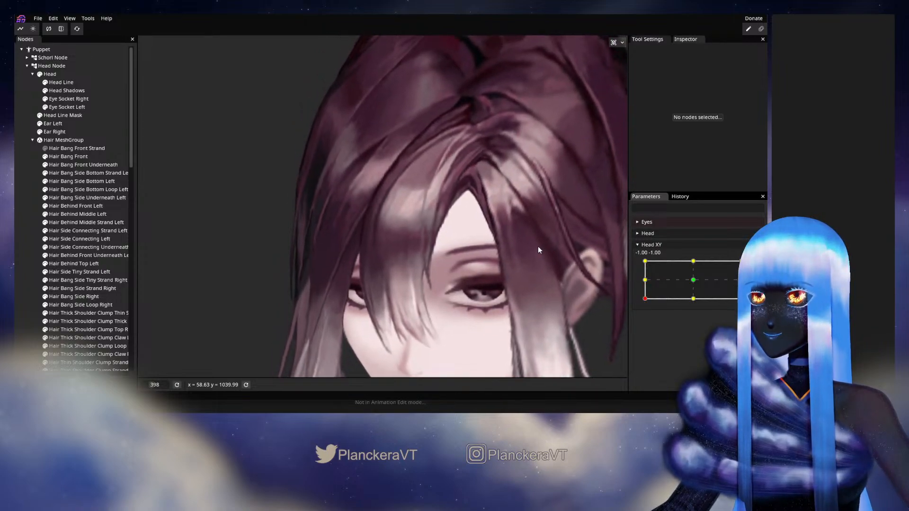
# Edit Hair Side Connecting Left at Head XY -1.00 -1.00 and reposition the vertices on its inner edge above the forehead gap.
pyautogui.scroll(2, 538, 246)
pyautogui.scroll(2, 454, 266)
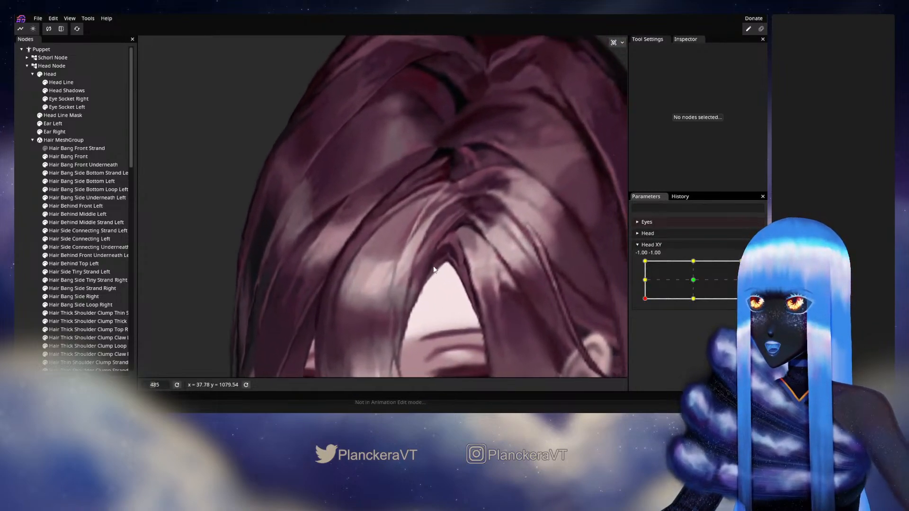
pyautogui.scroll(1, 473, 277)
pyautogui.moveTo(465, 266); pyautogui.dragTo(457, 166)
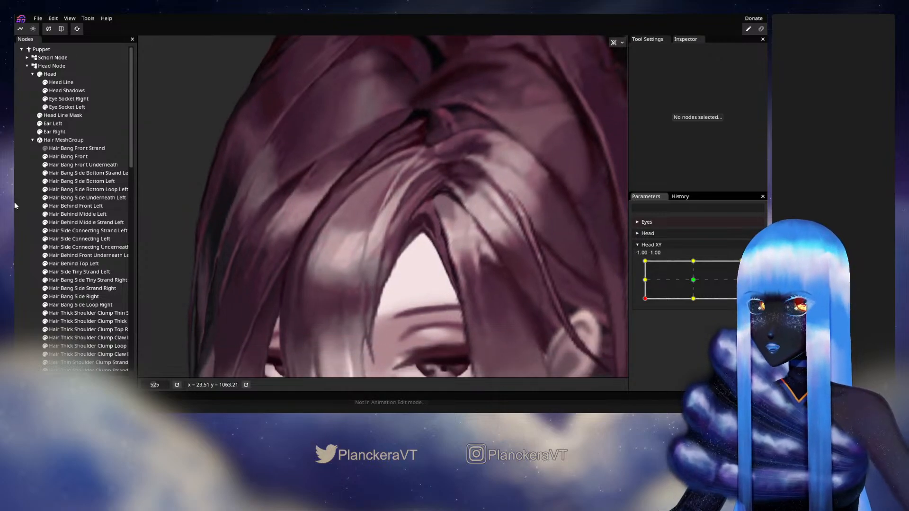
pyautogui.click(78, 239)
pyautogui.scroll(1, 410, 107)
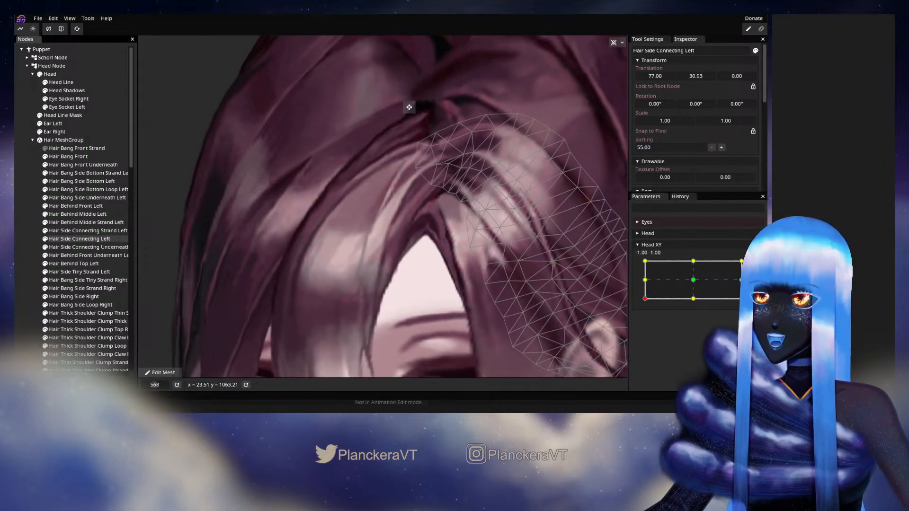
pyautogui.click(756, 265)
pyautogui.moveTo(403, 219); pyautogui.dragTo(346, 281)
pyautogui.scroll(3, 346, 281)
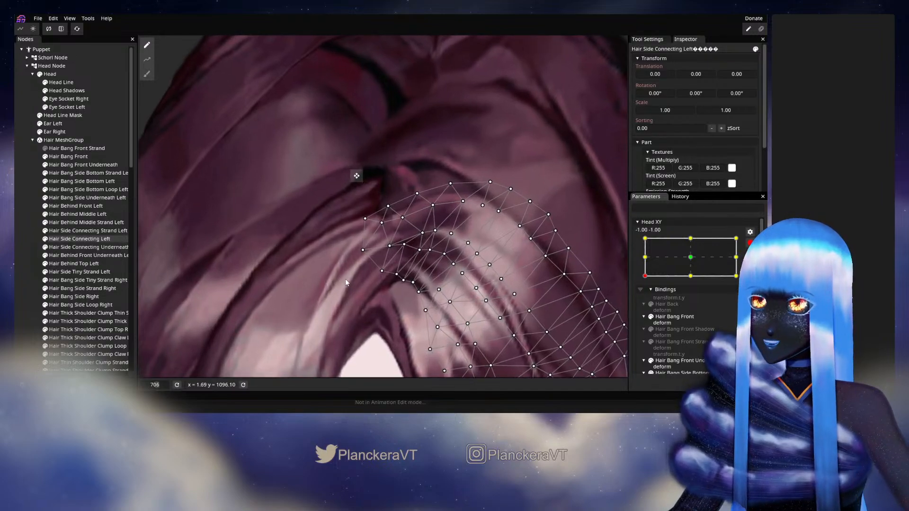
pyautogui.scroll(1, 397, 287)
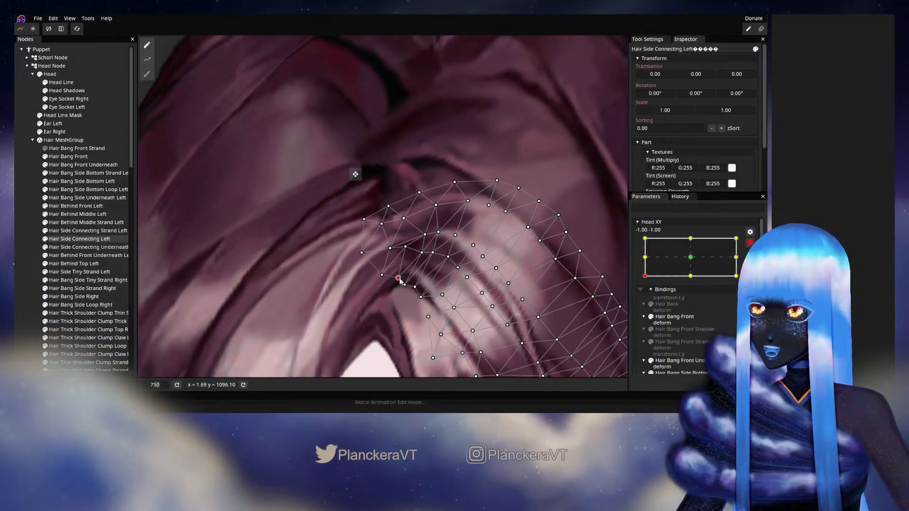
pyautogui.moveTo(407, 291); pyautogui.dragTo(422, 288)
pyautogui.click(407, 283)
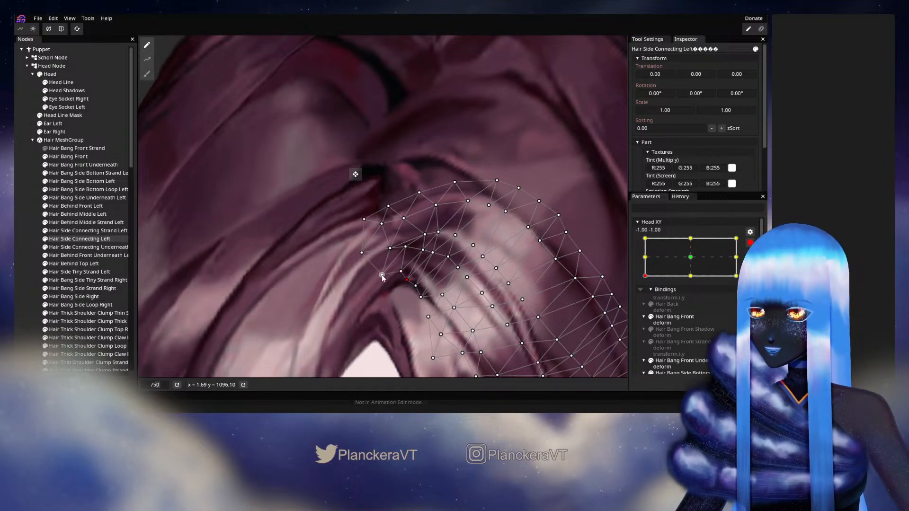
# Adjust the vertices around the root and upper edge of Hair Side Connecting Left where it meets the front bang.
pyautogui.moveTo(383, 278); pyautogui.dragTo(408, 260)
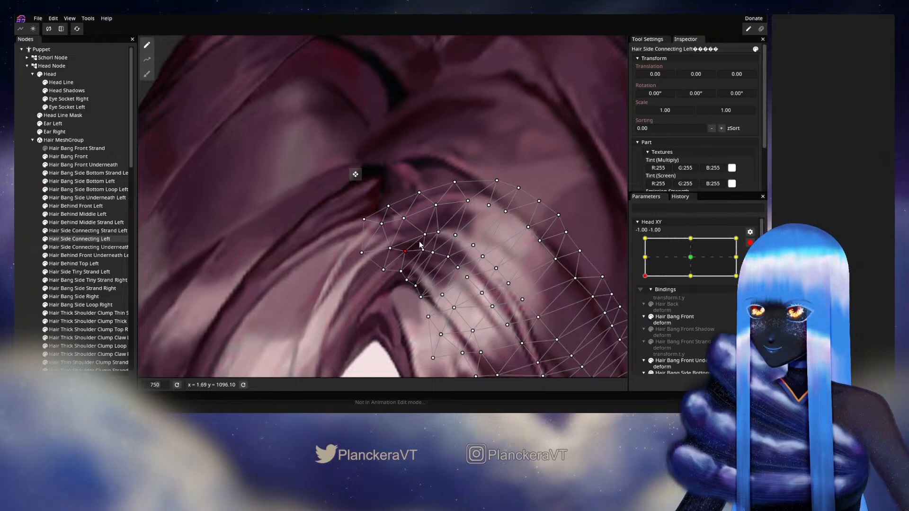
pyautogui.click(420, 238)
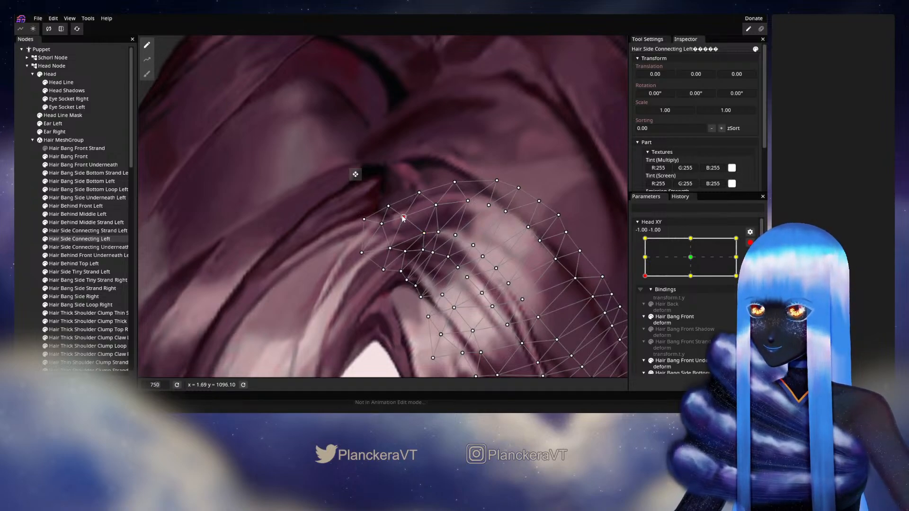
pyautogui.moveTo(403, 219); pyautogui.dragTo(387, 214)
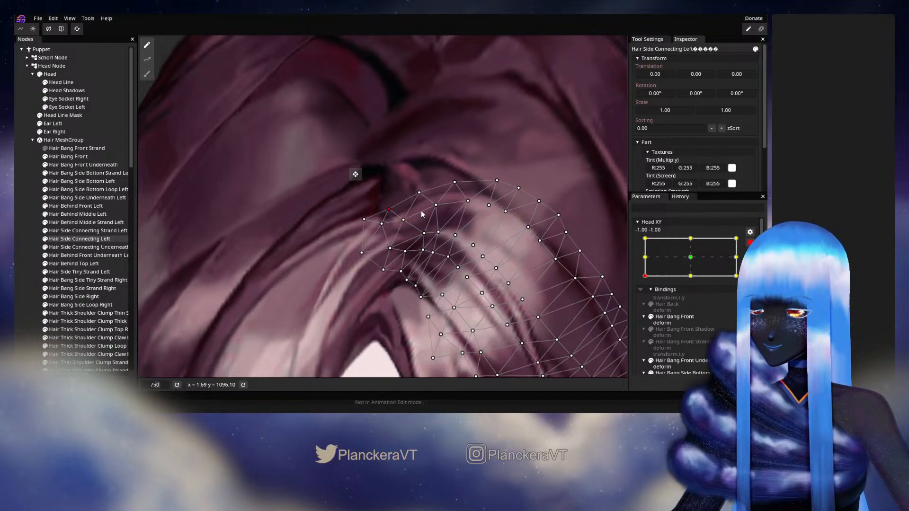
pyautogui.moveTo(463, 207); pyautogui.dragTo(482, 185)
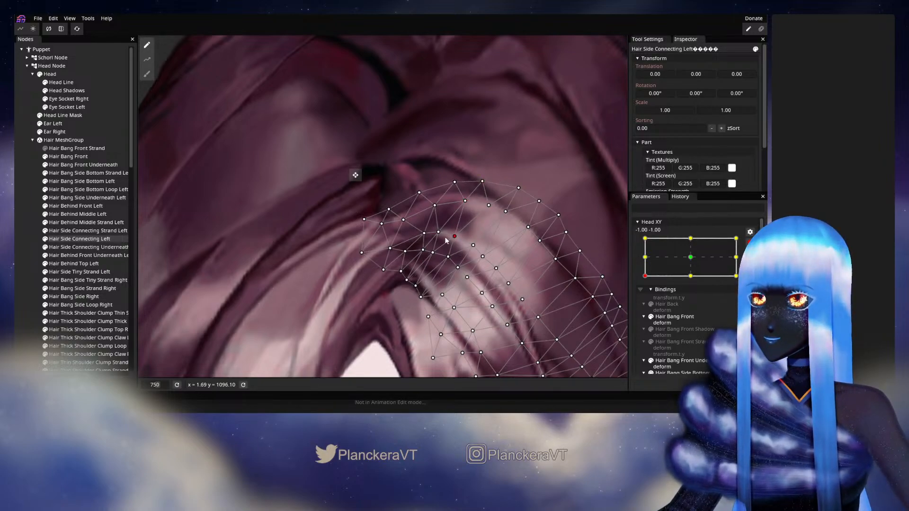
pyautogui.moveTo(439, 237); pyautogui.dragTo(424, 241)
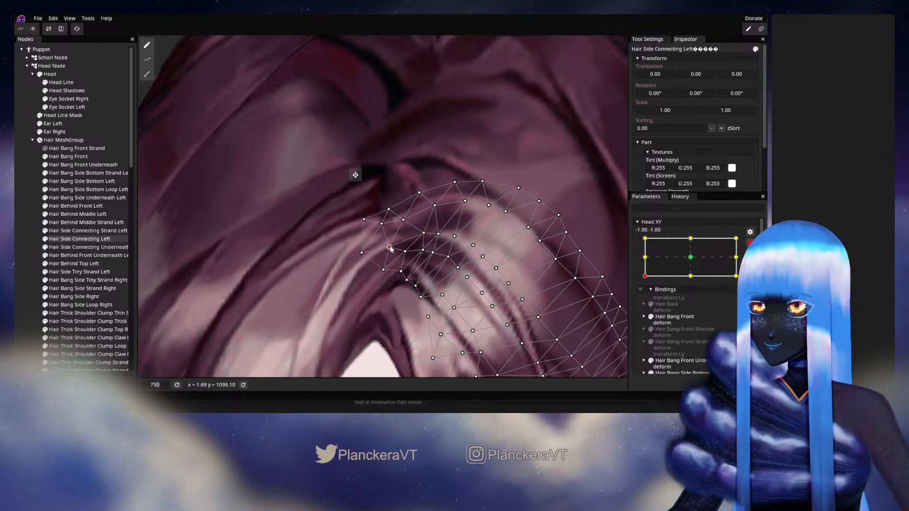
# Fine-tune the inner root vertices of Hair Side Connecting Left along the dark strand lines, and deselect the part.
pyautogui.moveTo(402, 272); pyautogui.dragTo(381, 232)
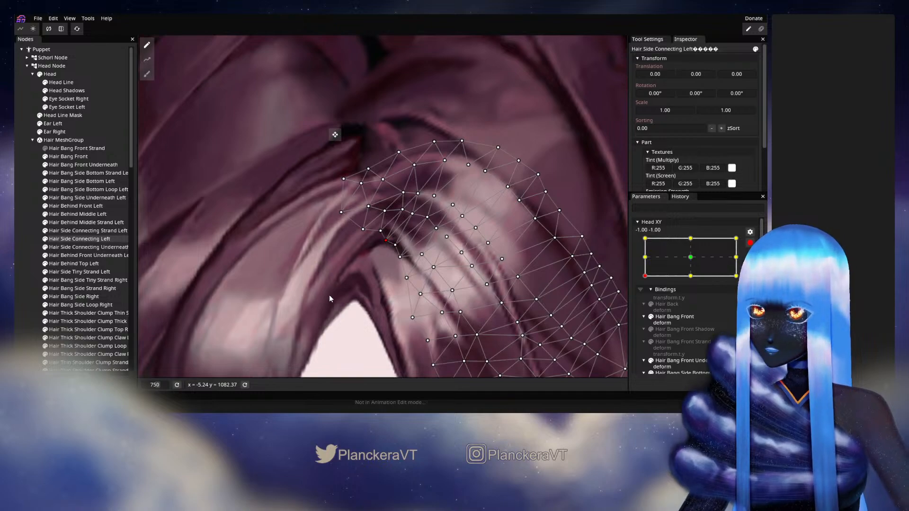
pyautogui.click(386, 210)
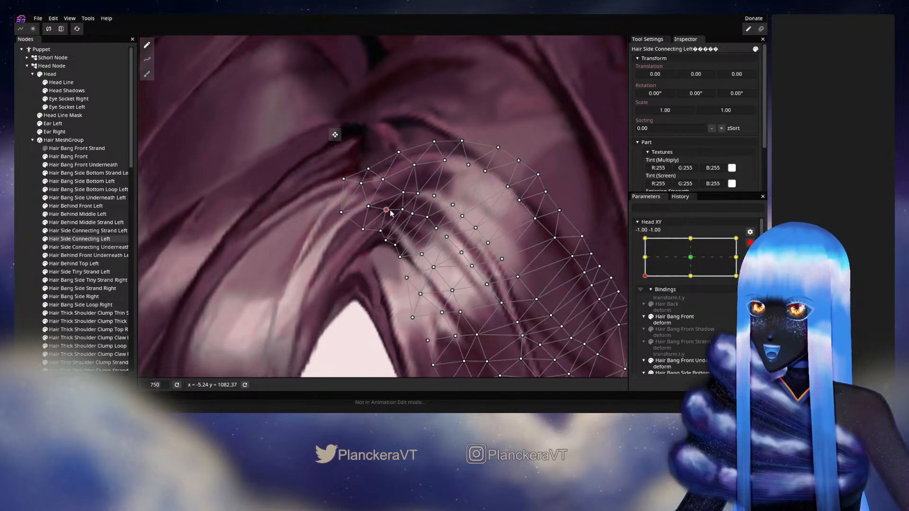
pyautogui.click(380, 232)
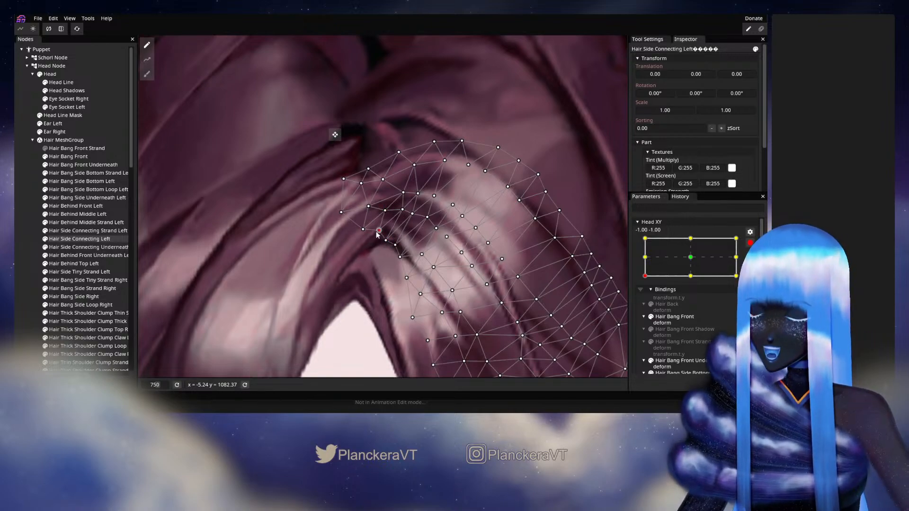
pyautogui.click(402, 209)
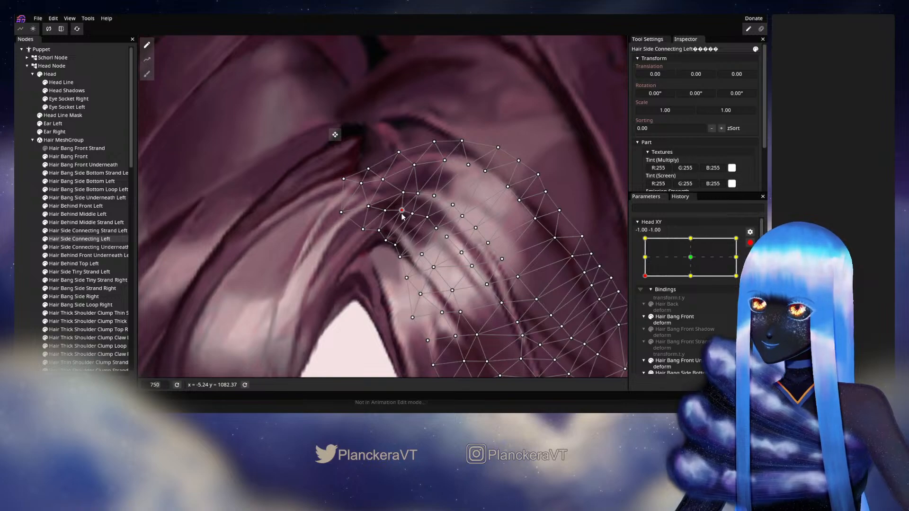
pyautogui.click(395, 245)
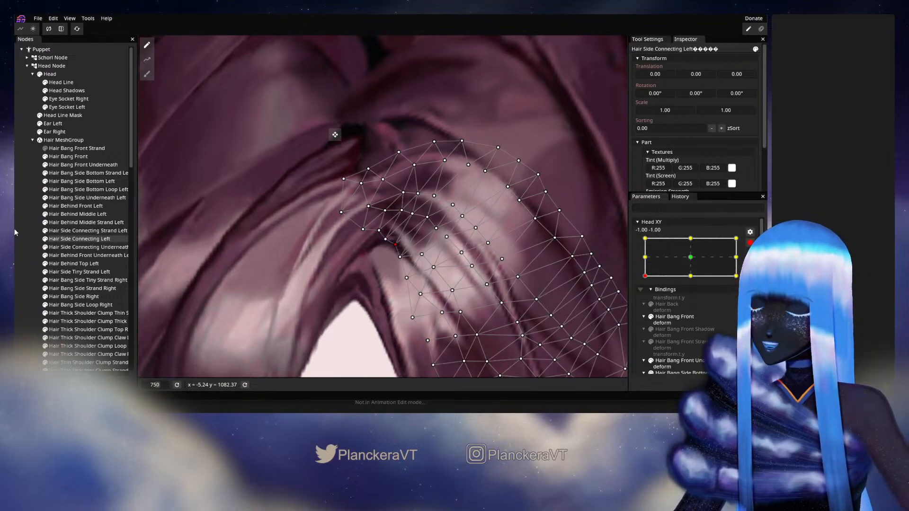
pyautogui.click(379, 276)
# Turn off keypoint editing and sweep Head XY between -1.00 -1.00 and 0.00 -1.00 to check the bangs' deformation.
pyautogui.scroll(-3, 379, 272)
pyautogui.moveTo(392, 299); pyautogui.dragTo(506, 188)
pyautogui.scroll(-1, 499, 239)
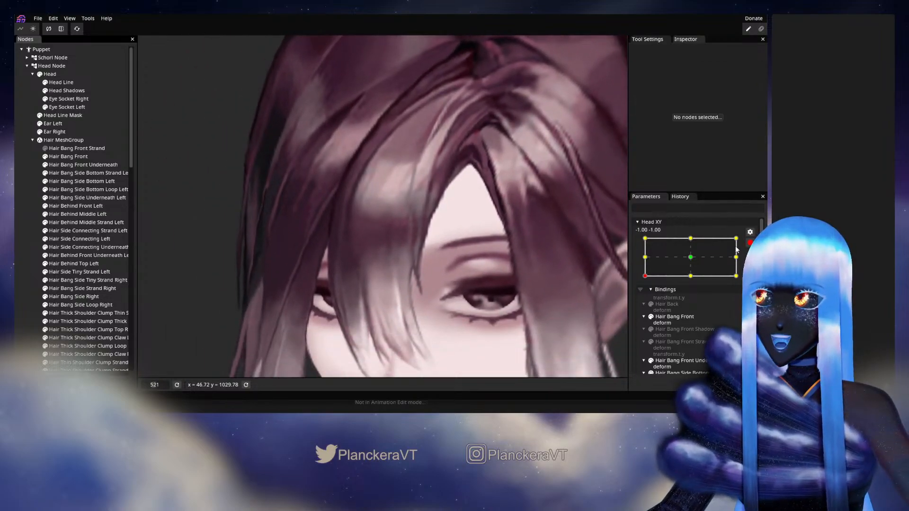
pyautogui.click(749, 242)
pyautogui.moveTo(645, 299)
pyautogui.mouseDown()
pyautogui.moveTo(694, 308)
pyautogui.moveTo(642, 305)
pyautogui.mouseUp()
pyautogui.moveTo(677, 308); pyautogui.dragTo(691, 302)
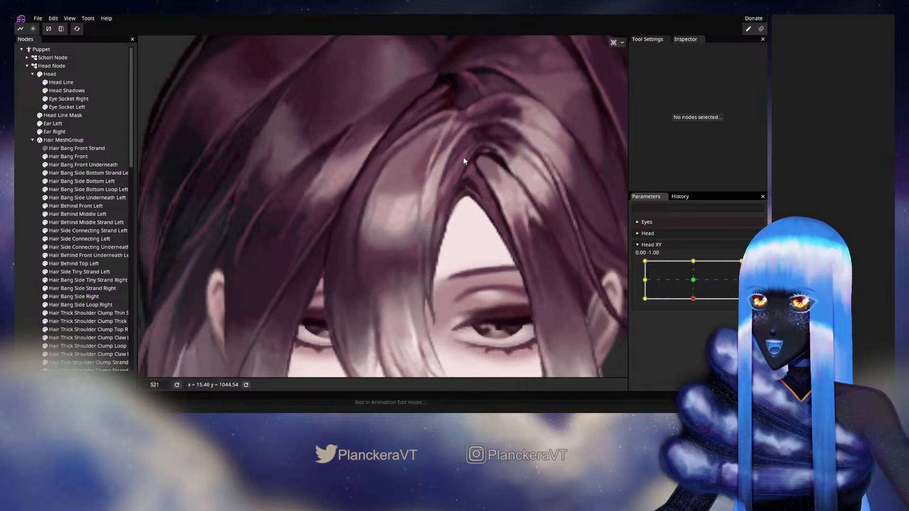
pyautogui.moveTo(695, 304); pyautogui.dragTo(643, 304)
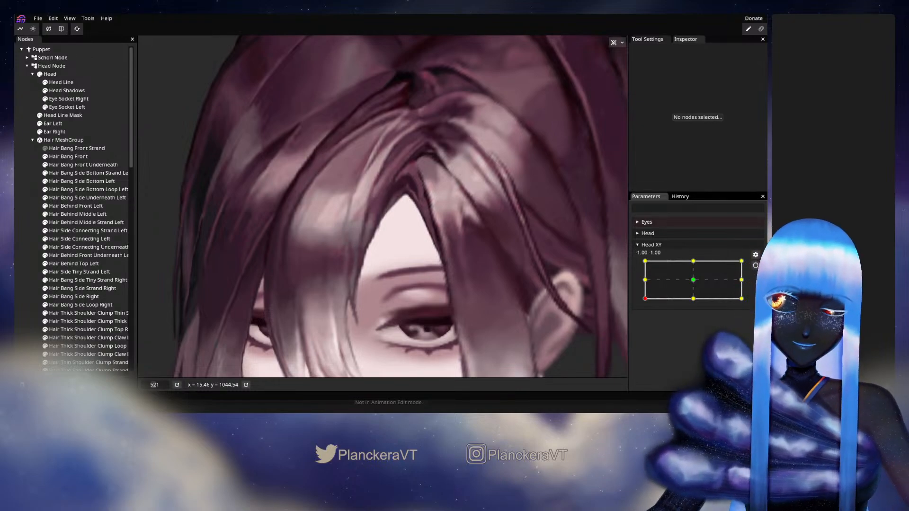
pyautogui.moveTo(478, 233); pyautogui.dragTo(486, 265)
pyautogui.moveTo(645, 299)
pyautogui.mouseDown()
pyautogui.moveTo(693, 310)
pyautogui.moveTo(638, 309)
pyautogui.mouseUp()
pyautogui.scroll(-5, 481, 223)
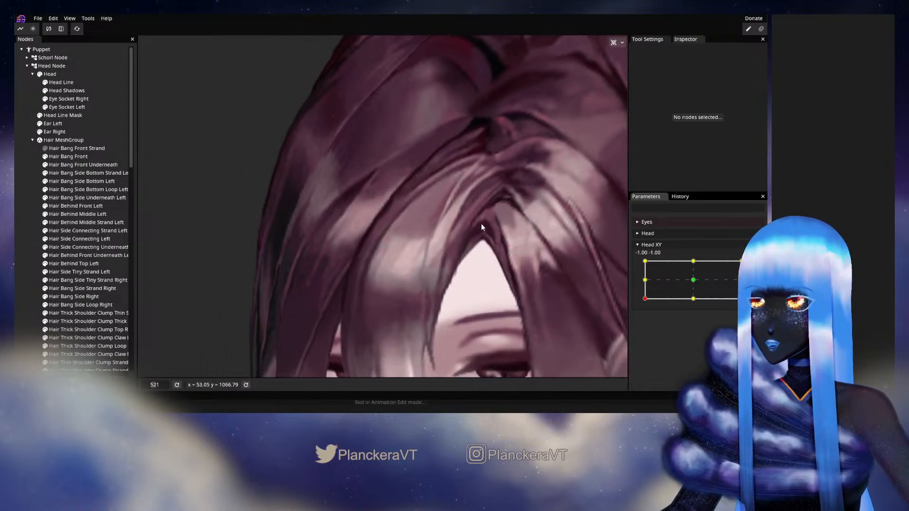
# Sweep Head XY between -1.00 -1.00 and about -1.00 0.00 to check how the bangs deform as the head tilts.
pyautogui.moveTo(519, 275); pyautogui.dragTo(537, 255)
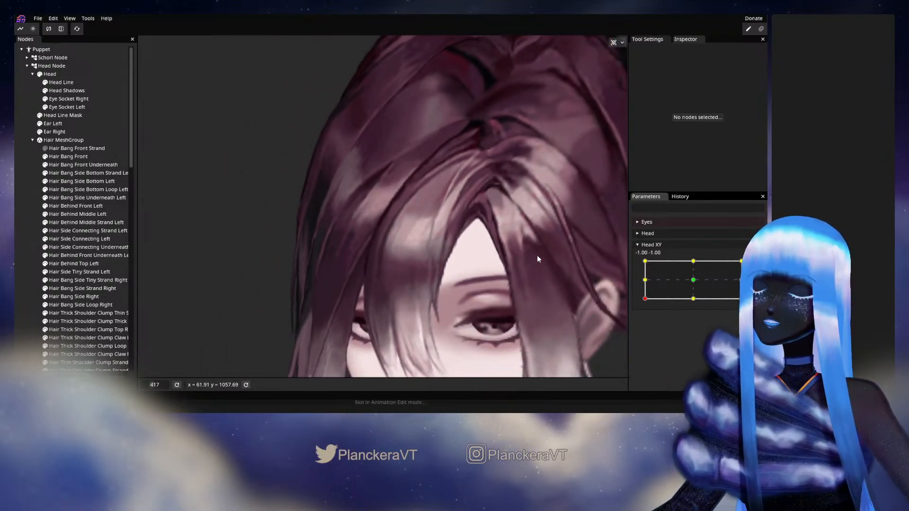
pyautogui.moveTo(498, 244); pyautogui.dragTo(498, 260)
pyautogui.scroll(2, 497, 263)
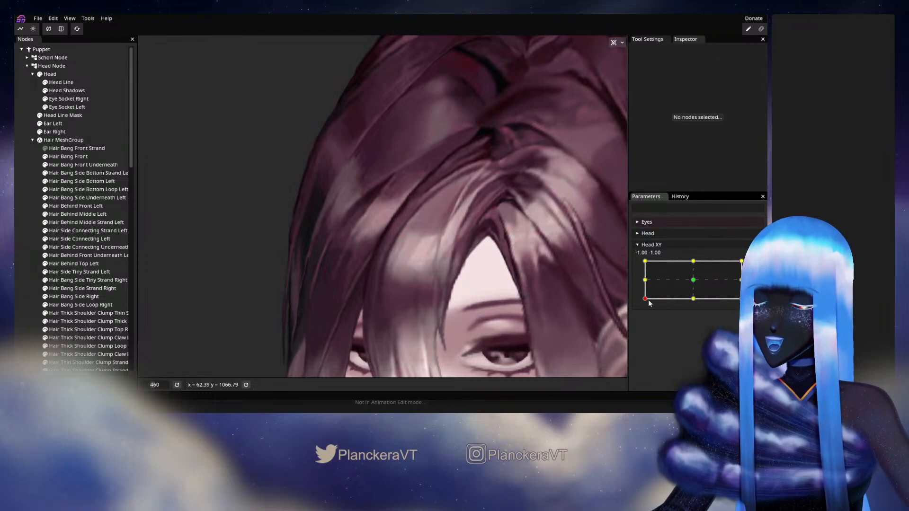
pyautogui.moveTo(645, 298); pyautogui.dragTo(645, 280)
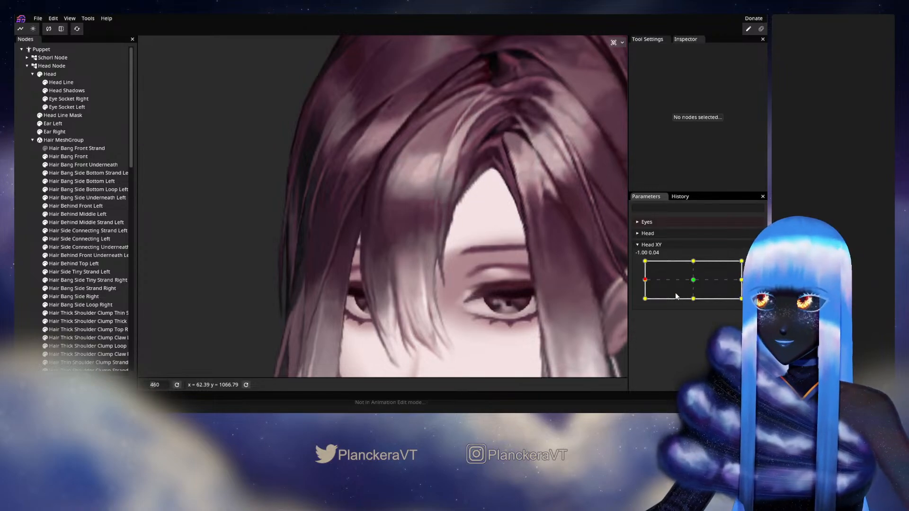
pyautogui.moveTo(647, 283); pyautogui.dragTo(656, 304)
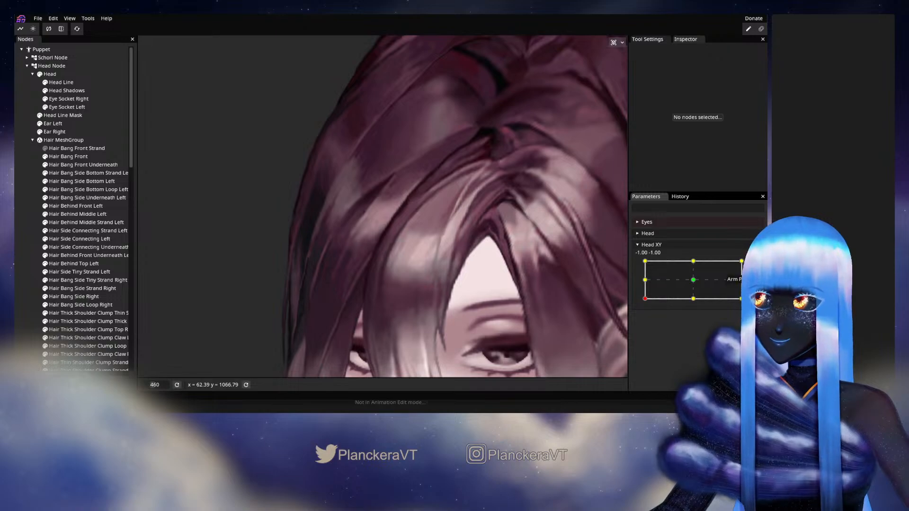
# Edit Hair Bang Front at Head XY -1.00 -1.00, repositioning the inner vertices along the strands near its root, and deselect the part.
pyautogui.scroll(3, 472, 238)
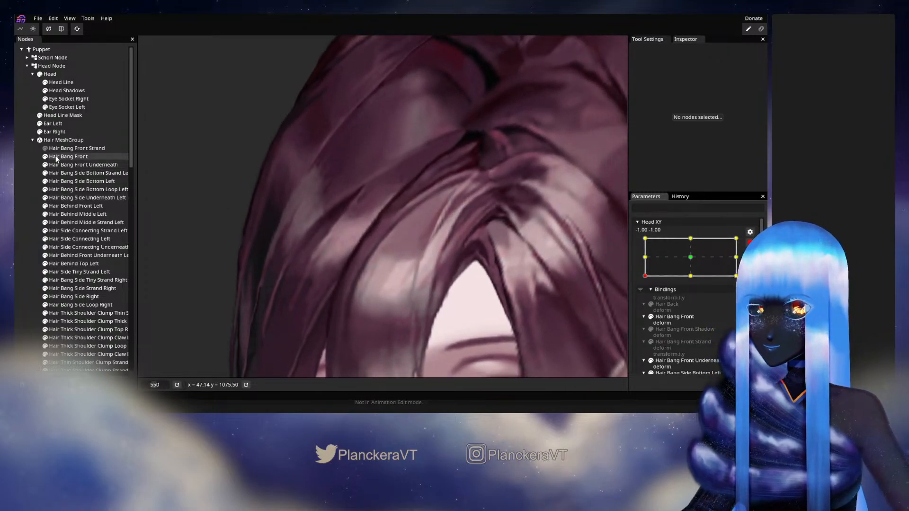
pyautogui.click(56, 157)
pyautogui.scroll(5, 391, 255)
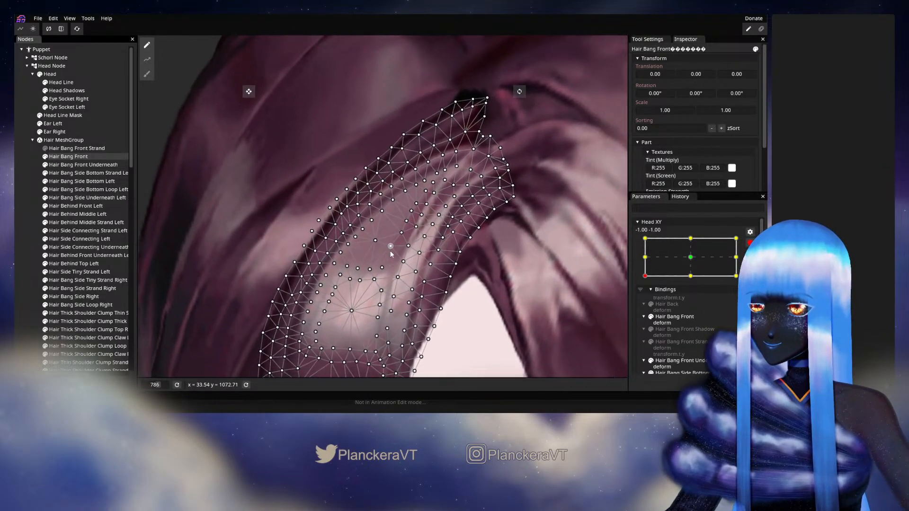
pyautogui.scroll(2, 434, 257)
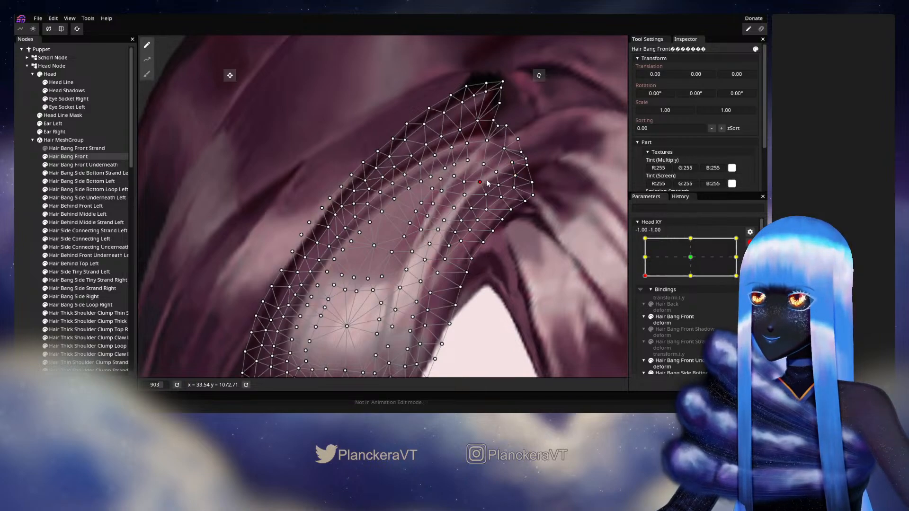
pyautogui.moveTo(469, 224); pyautogui.dragTo(479, 200)
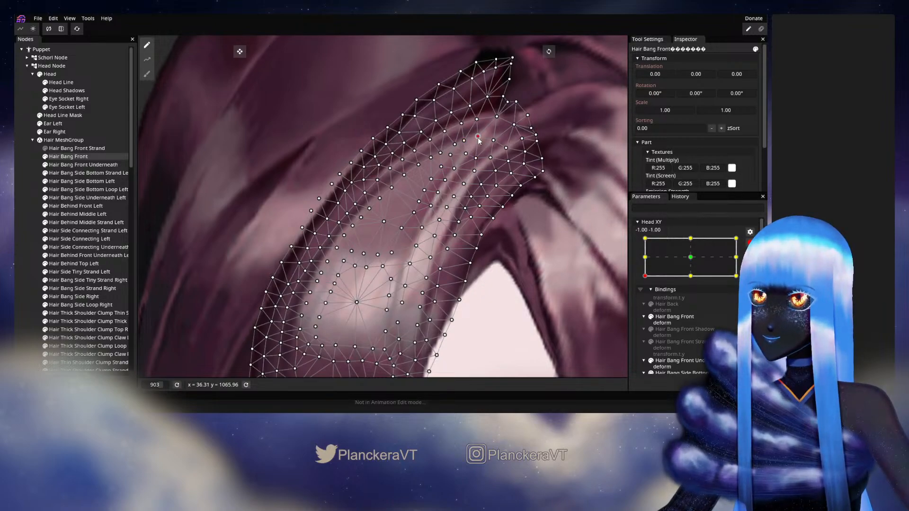
pyautogui.click(15, 274)
pyautogui.scroll(-3, 379, 280)
pyautogui.scroll(-3, 483, 289)
pyautogui.moveTo(477, 298); pyautogui.dragTo(517, 240)
# Turn off keypoint editing and sweep Head XY between -1.00 -1.00 and about -1.00 -0.21 to review the front bang on the whole head.
pyautogui.click(749, 243)
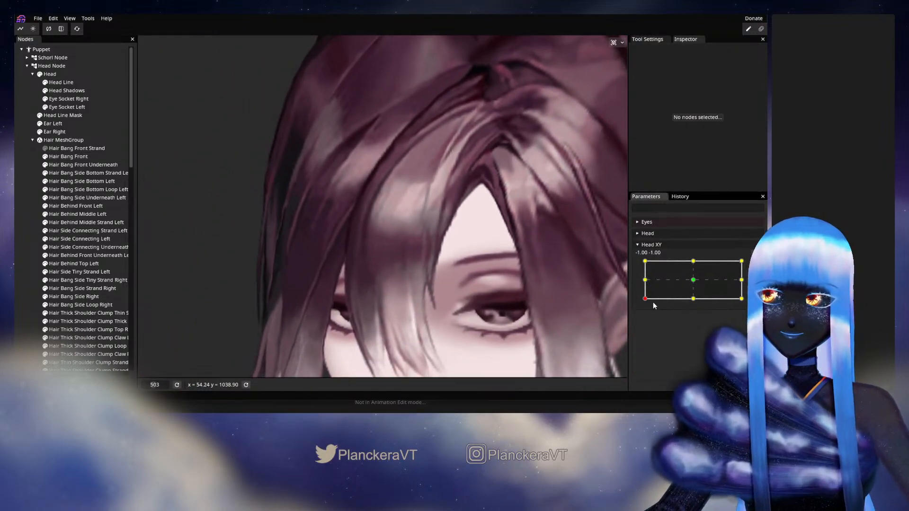
pyautogui.moveTo(645, 299); pyautogui.dragTo(645, 283)
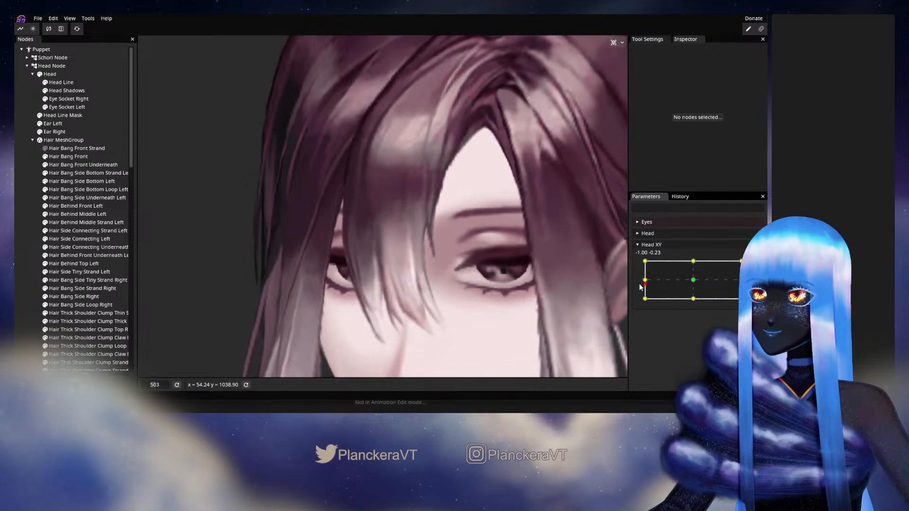
pyautogui.scroll(-2, 540, 247)
pyautogui.scroll(-2, 539, 243)
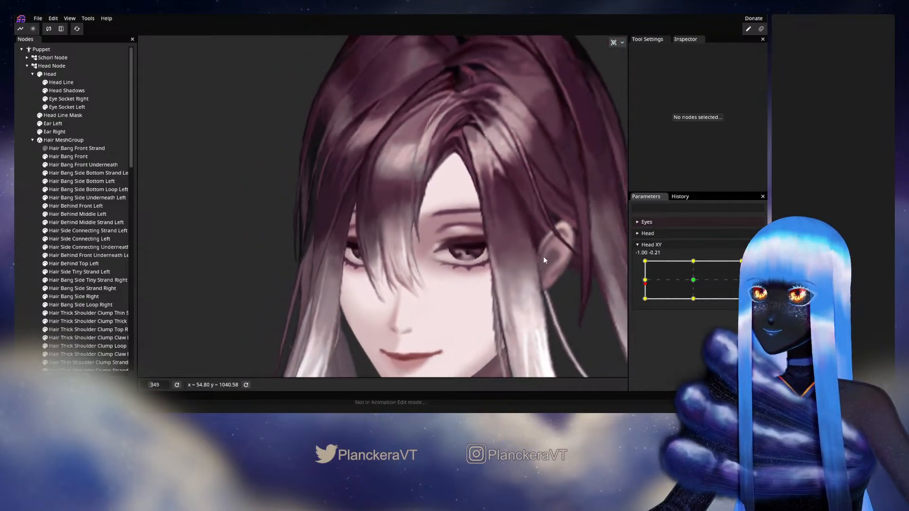
pyautogui.scroll(-1, 546, 243)
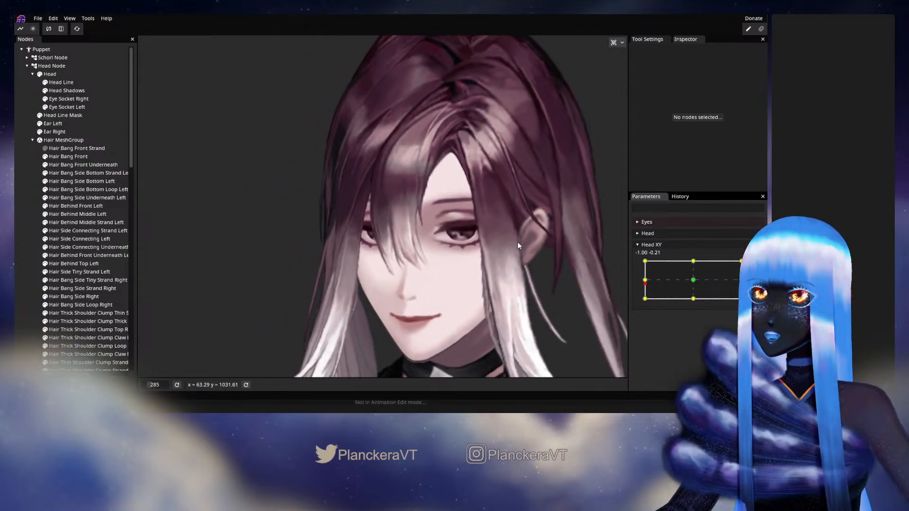
pyautogui.scroll(-1, 517, 312)
pyautogui.moveTo(642, 290)
pyautogui.mouseDown()
pyautogui.moveTo(643, 303)
pyautogui.moveTo(639, 280)
pyautogui.moveTo(641, 304)
pyautogui.mouseUp()
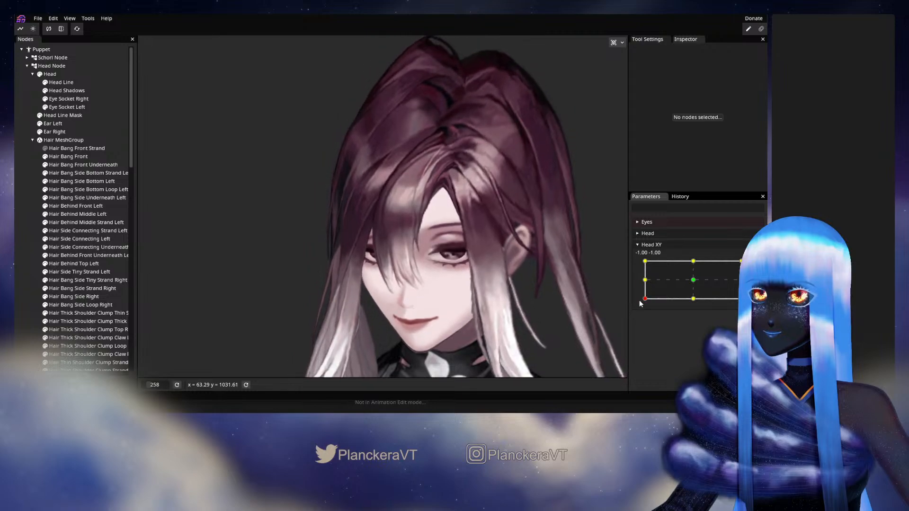
# Edit Hair Bang Front at Head XY -1.00 -1.00, reshape its root with a 16.00 Circle Brush, and deselect the part.
pyautogui.scroll(5, 388, 260)
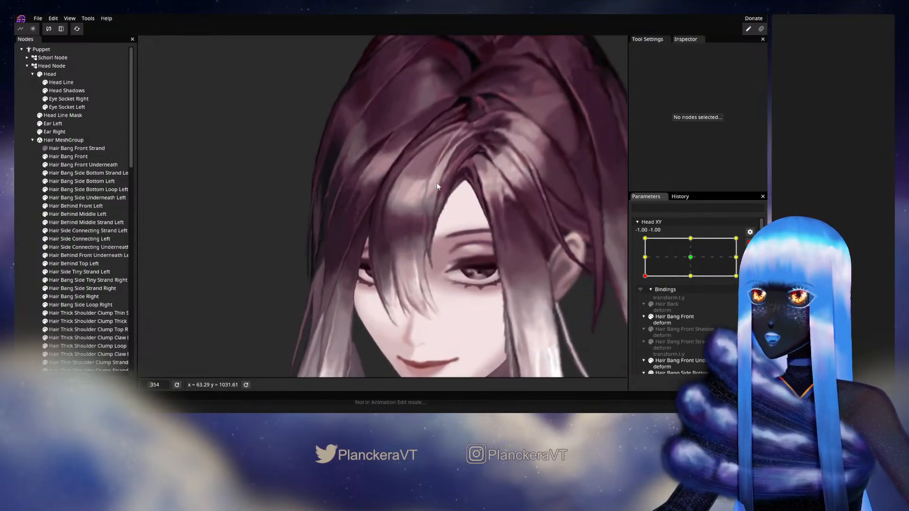
pyautogui.scroll(5, 388, 264)
pyautogui.click(69, 156)
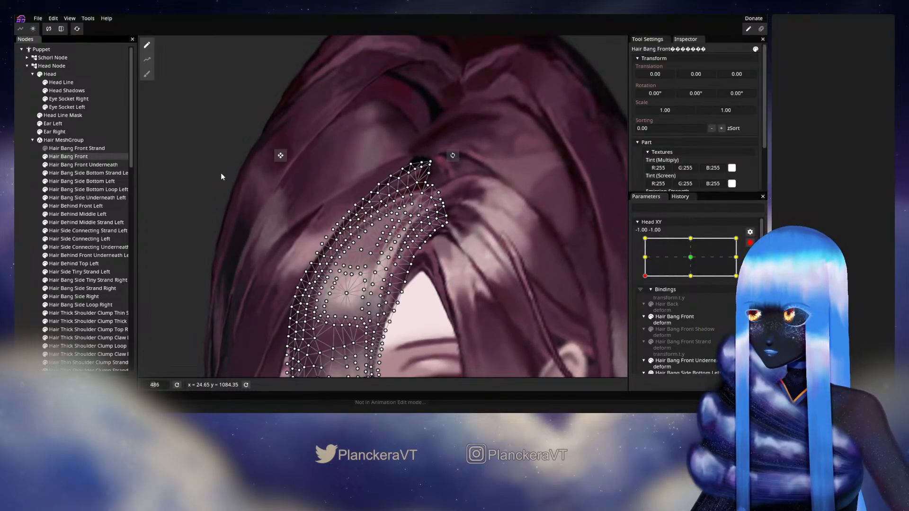
pyautogui.scroll(1, 233, 177)
pyautogui.click(146, 74)
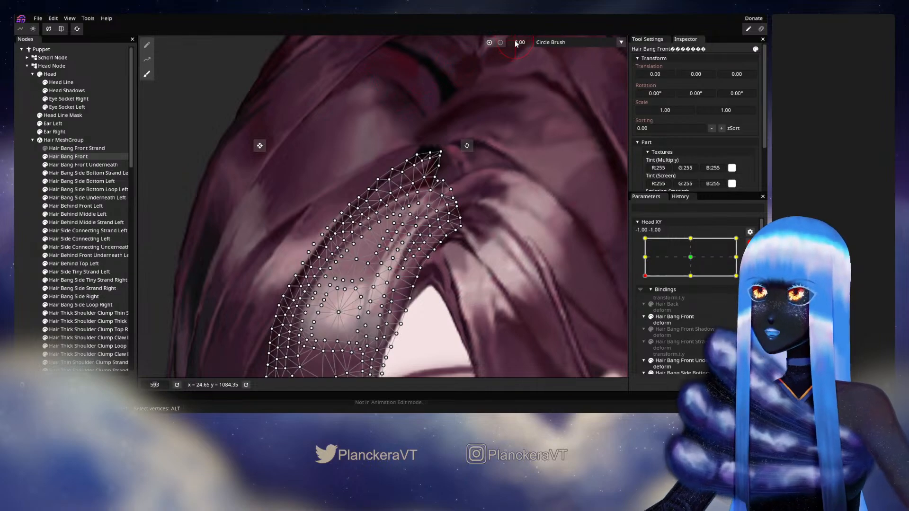
pyautogui.scroll(1, 520, 42)
pyautogui.scroll(3, 544, 147)
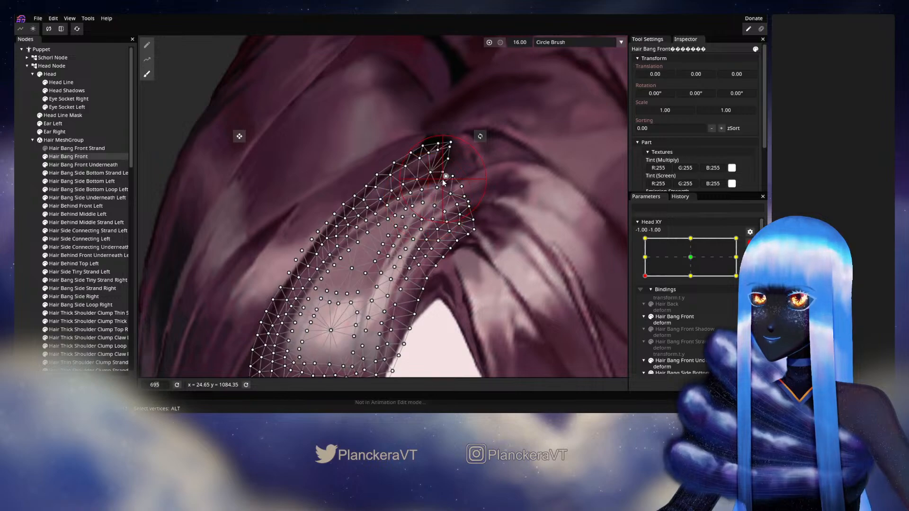
pyautogui.click(15, 173)
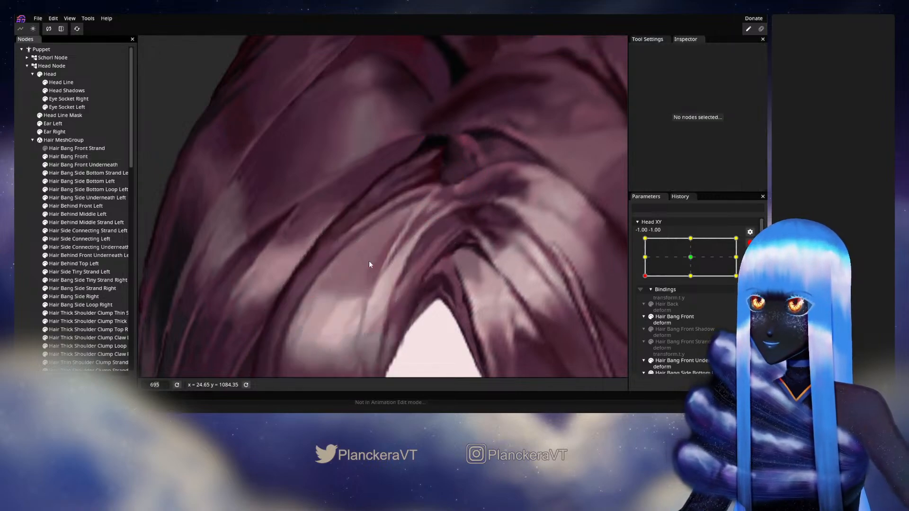
# Turn off keypoint editing and move Head XY around -1.00 -1.00 to check the reshaped bang root in the full head view.
pyautogui.scroll(-8, 498, 275)
pyautogui.scroll(-5, 499, 282)
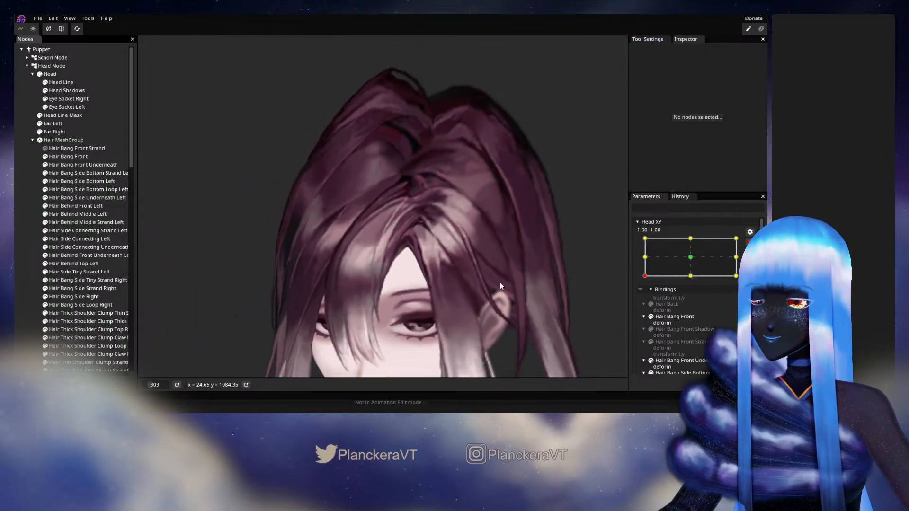
pyautogui.scroll(-1, 525, 232)
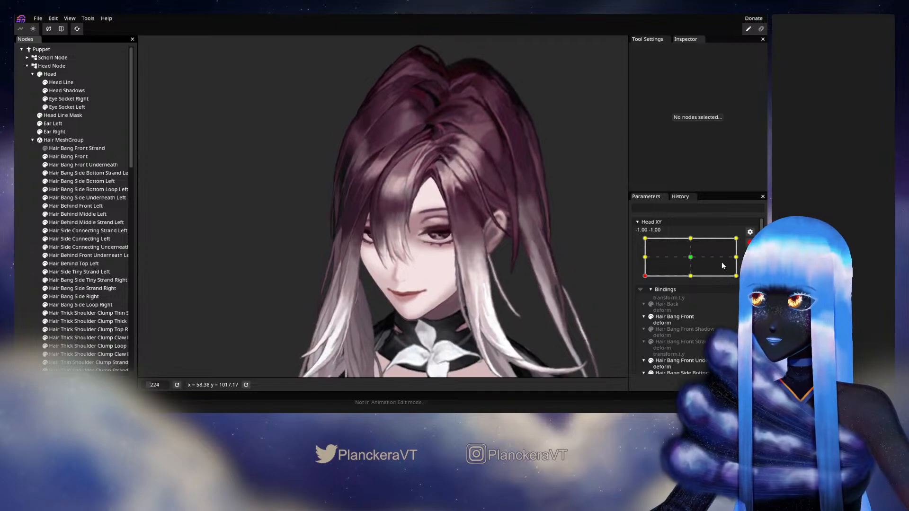
pyautogui.click(750, 244)
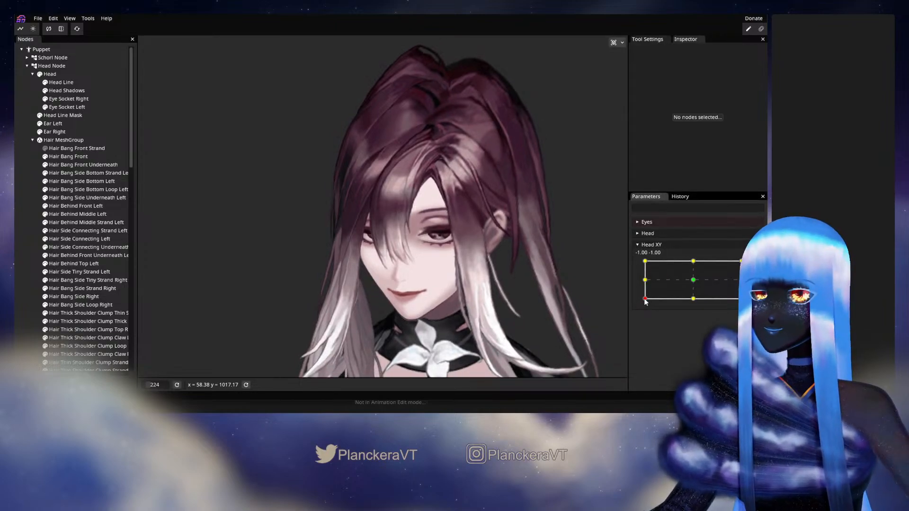
pyautogui.moveTo(645, 301)
pyautogui.mouseDown()
pyautogui.moveTo(643, 281)
pyautogui.moveTo(694, 305)
pyautogui.moveTo(642, 308)
pyautogui.mouseUp()
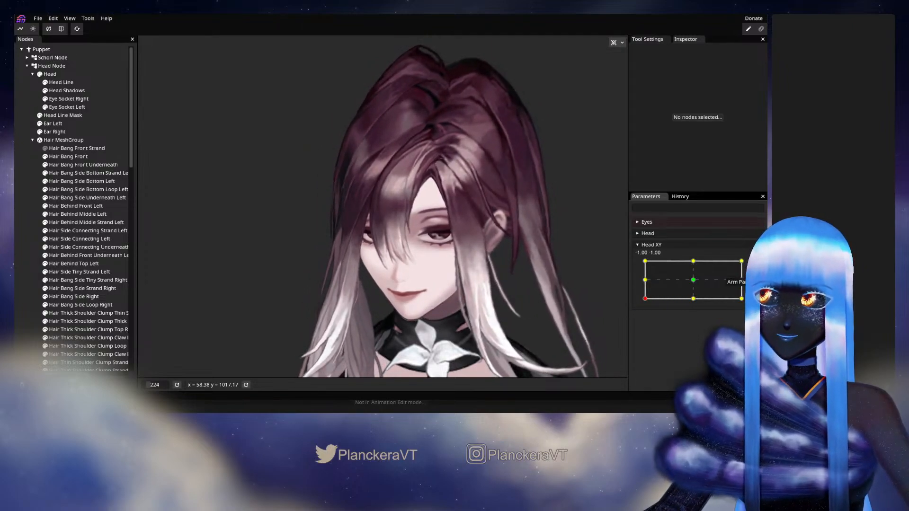
# Edit Hair Bang Front at Head XY -1.00 -1.00 and nudge the vertices below its upper edge with a 6.00 Circle Brush.
pyautogui.scroll(6, 323, 251)
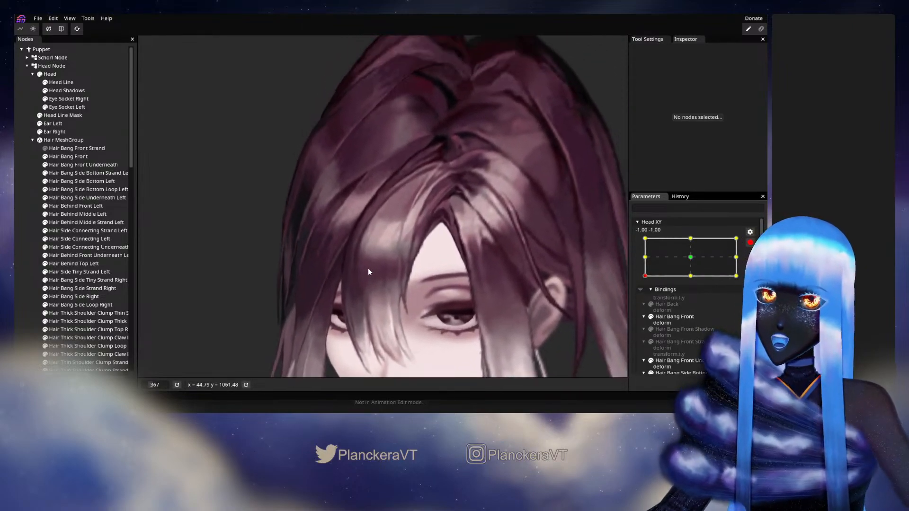
pyautogui.scroll(5, 368, 268)
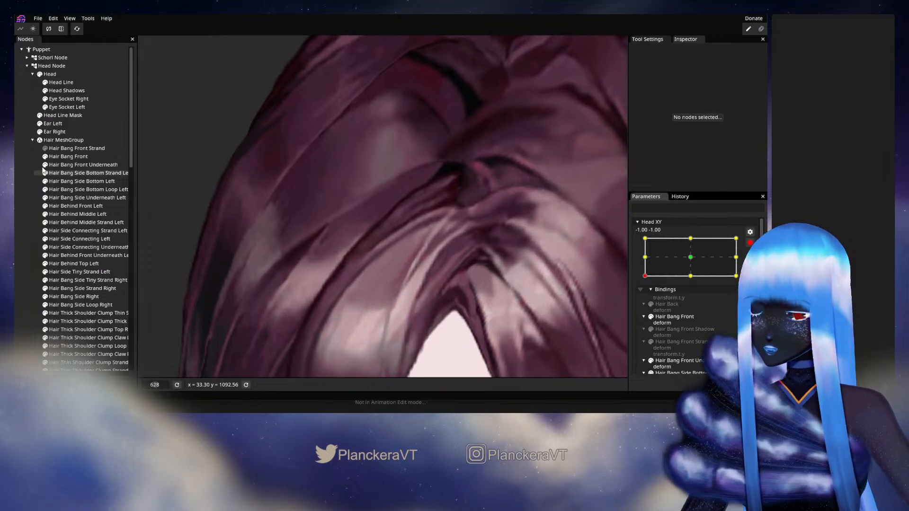
pyautogui.click(62, 156)
pyautogui.scroll(1, 203, 156)
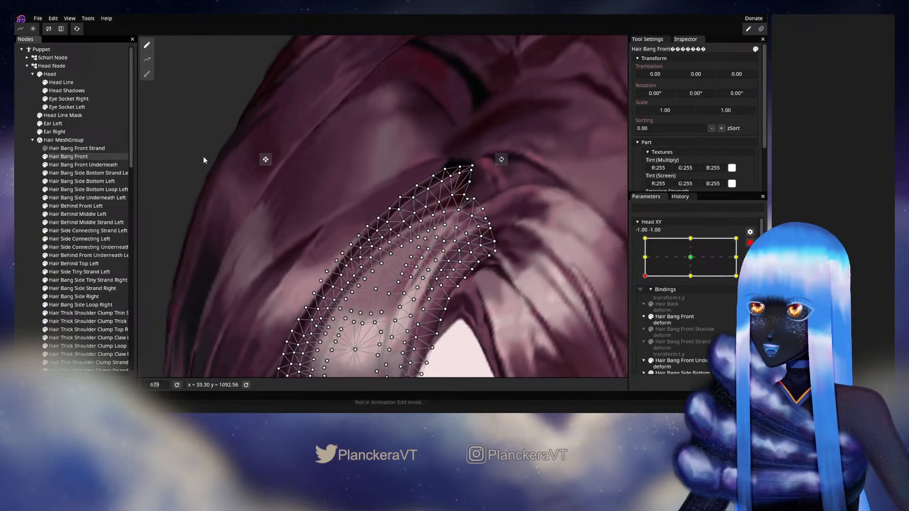
pyautogui.click(147, 74)
pyautogui.moveTo(518, 43); pyautogui.dragTo(517, 43)
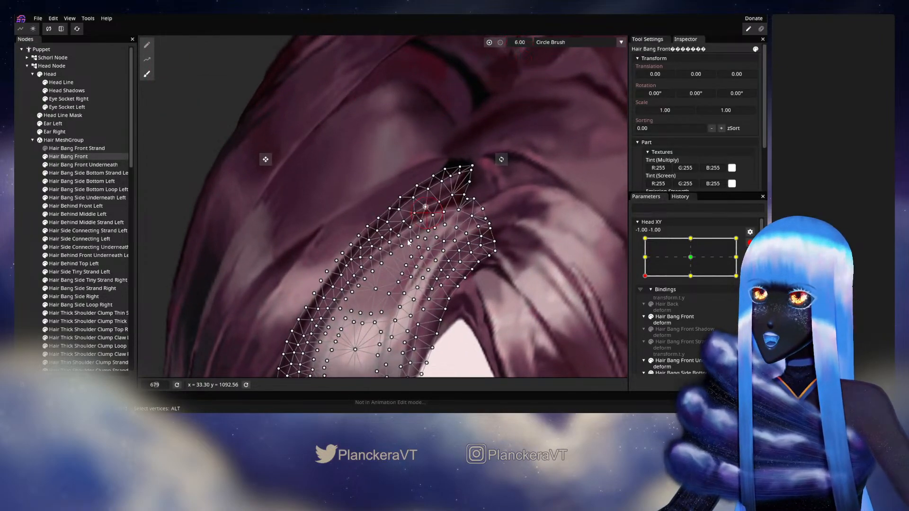
pyautogui.scroll(1, 400, 240)
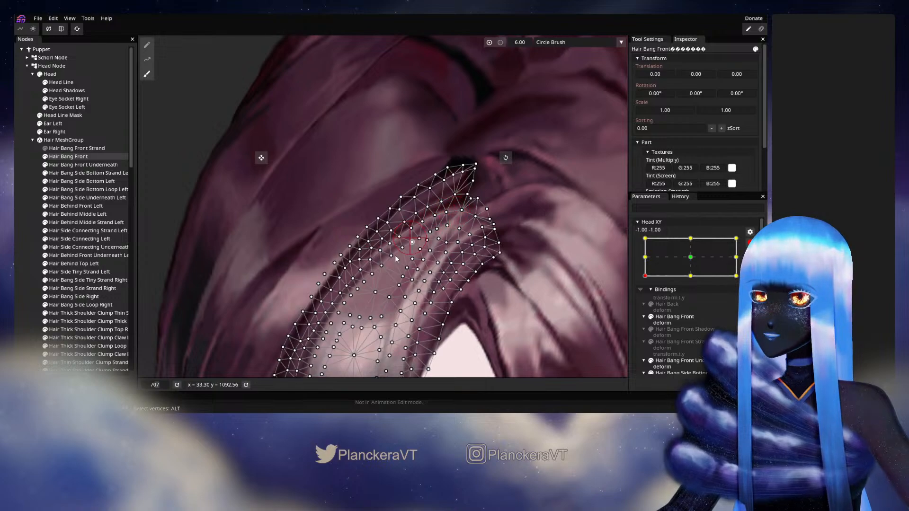
# Set the Circle Brush size to 9.00, smooth the vertices along Hair Bang Front's outer edge, and deselect the part.
pyautogui.scroll(1, 396, 259)
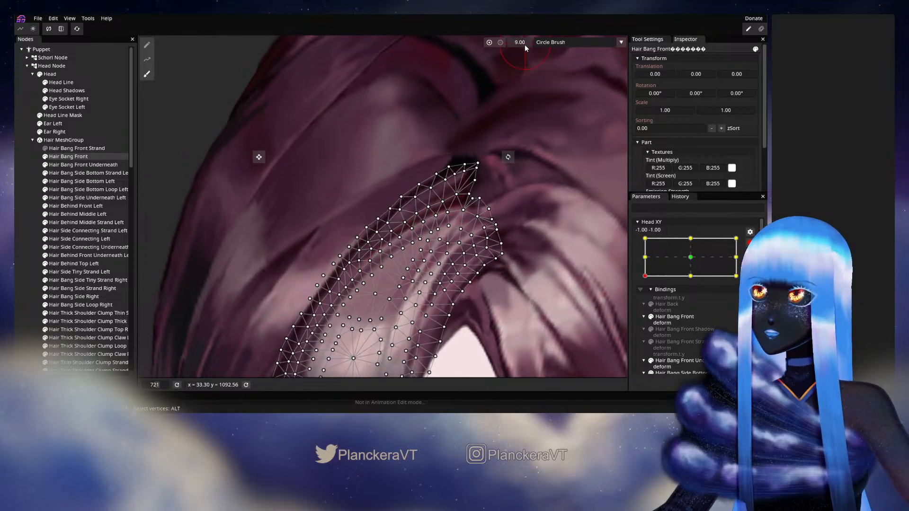
pyautogui.scroll(6, 412, 234)
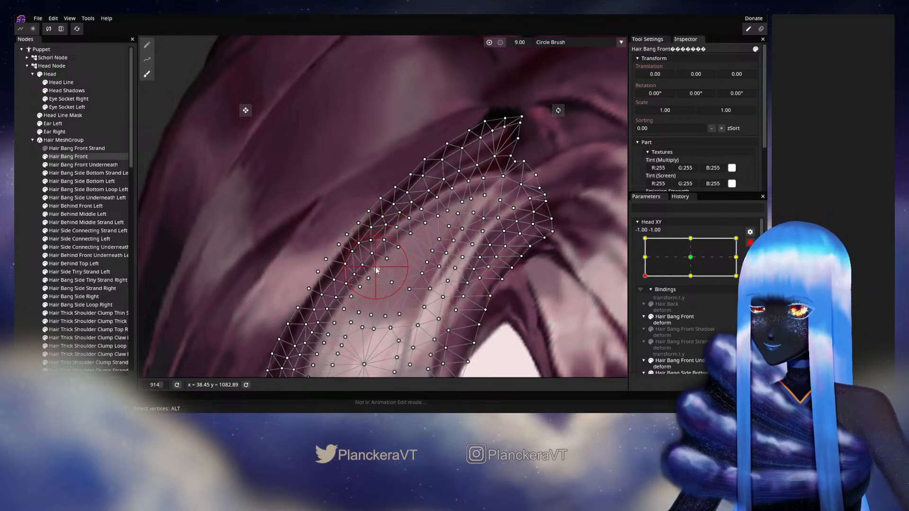
pyautogui.press('Escape')
# Turn off keypoint editing and sweep Head XY between -1.00 -1.00 and about -0.98 -0.56 to check the front bang's motion.
pyautogui.scroll(-5, 484, 266)
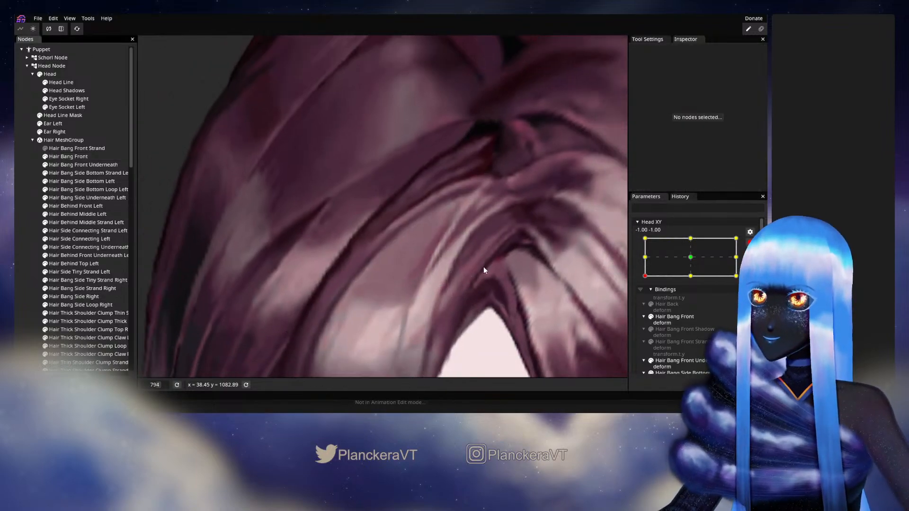
pyautogui.scroll(-4, 476, 279)
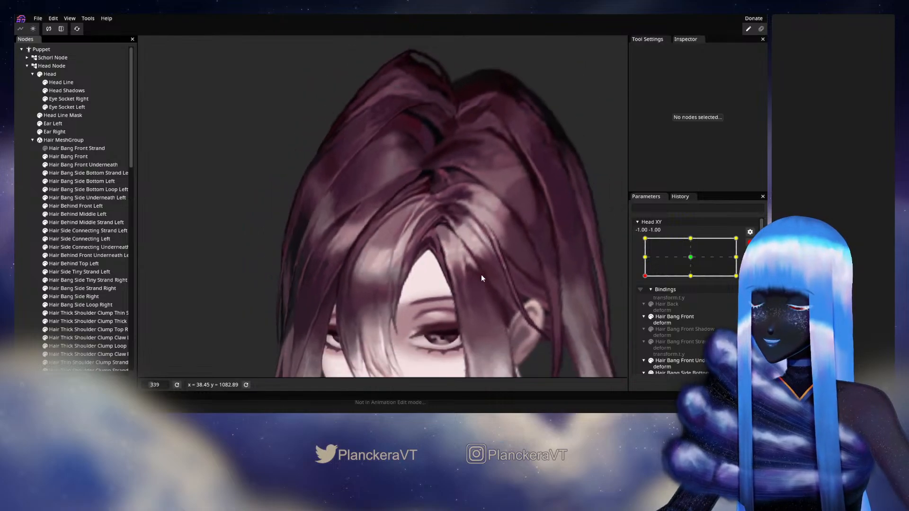
pyautogui.click(750, 242)
pyautogui.moveTo(505, 231); pyautogui.dragTo(478, 240)
pyautogui.scroll(-1, 478, 240)
pyautogui.moveTo(645, 301)
pyautogui.mouseDown()
pyautogui.moveTo(647, 284)
pyautogui.moveTo(647, 303)
pyautogui.mouseUp()
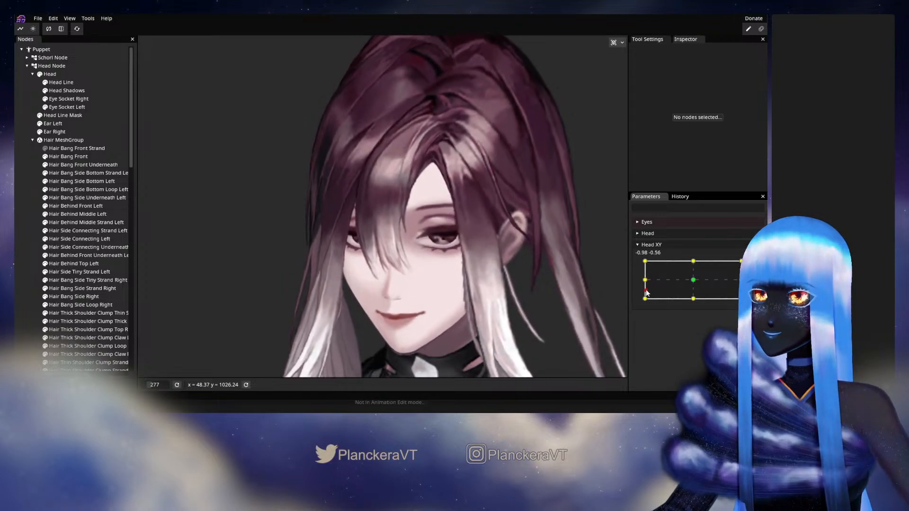
pyautogui.moveTo(647, 303); pyautogui.dragTo(647, 301)
pyautogui.moveTo(648, 304)
pyautogui.mouseDown()
pyautogui.moveTo(669, 305)
pyautogui.moveTo(645, 302)
pyautogui.mouseUp()
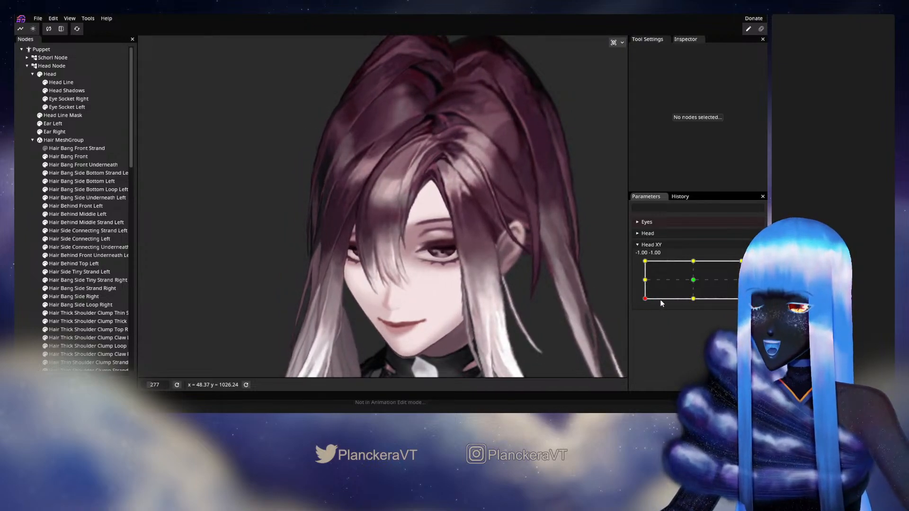
pyautogui.moveTo(645, 299); pyautogui.dragTo(640, 303)
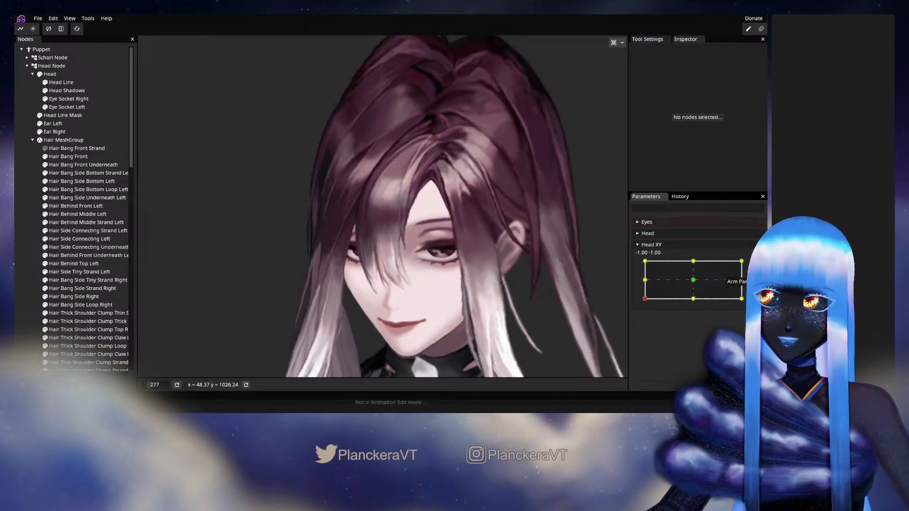
# Edit Hair Bang Front at Head XY -1.00 -1.00, set the Circle Brush size to 8.00, and nudge the vertices along its outer edge.
pyautogui.click(755, 265)
pyautogui.scroll(5, 385, 237)
pyautogui.scroll(5, 387, 240)
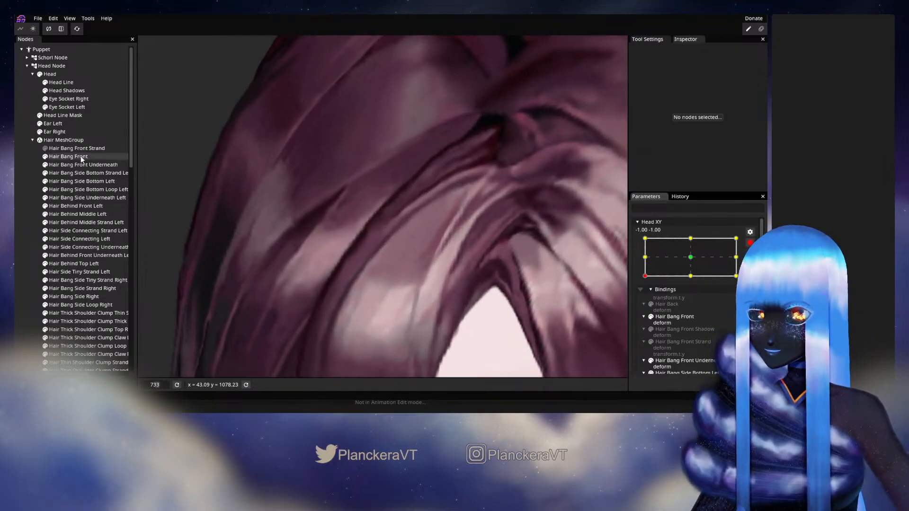
pyautogui.click(78, 156)
pyautogui.scroll(3, 243, 246)
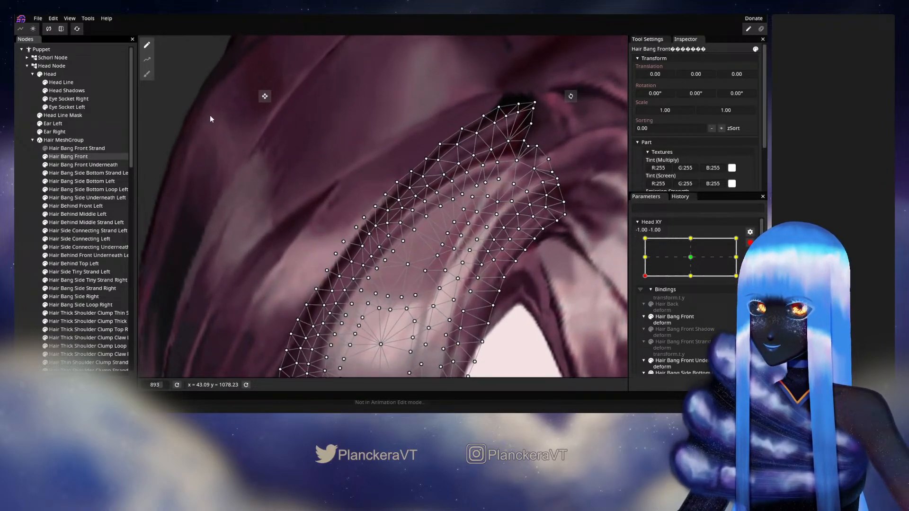
pyautogui.click(147, 73)
pyautogui.scroll(1, 232, 199)
pyautogui.moveTo(434, 77); pyautogui.dragTo(371, 112)
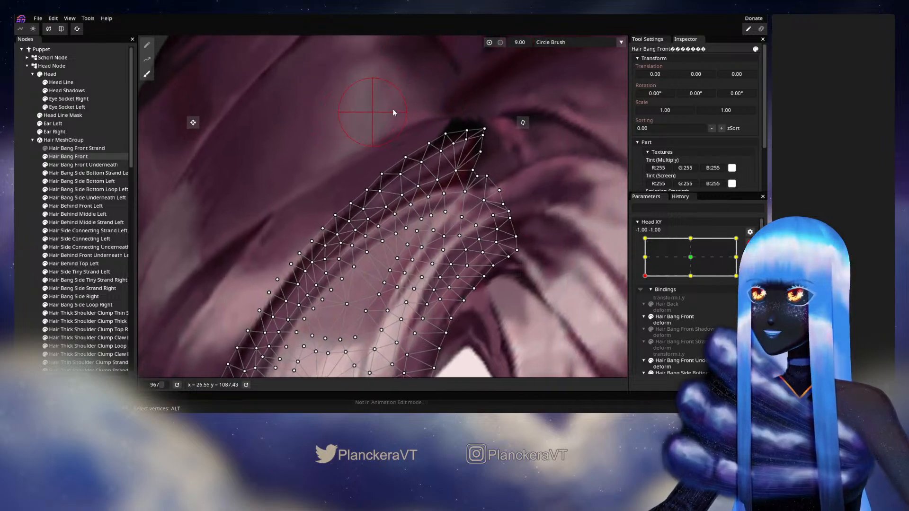
pyautogui.moveTo(520, 46); pyautogui.dragTo(513, 65)
pyautogui.scroll(1, 383, 253)
pyautogui.moveTo(383, 253); pyautogui.dragTo(420, 211)
pyautogui.moveTo(361, 263); pyautogui.dragTo(357, 260)
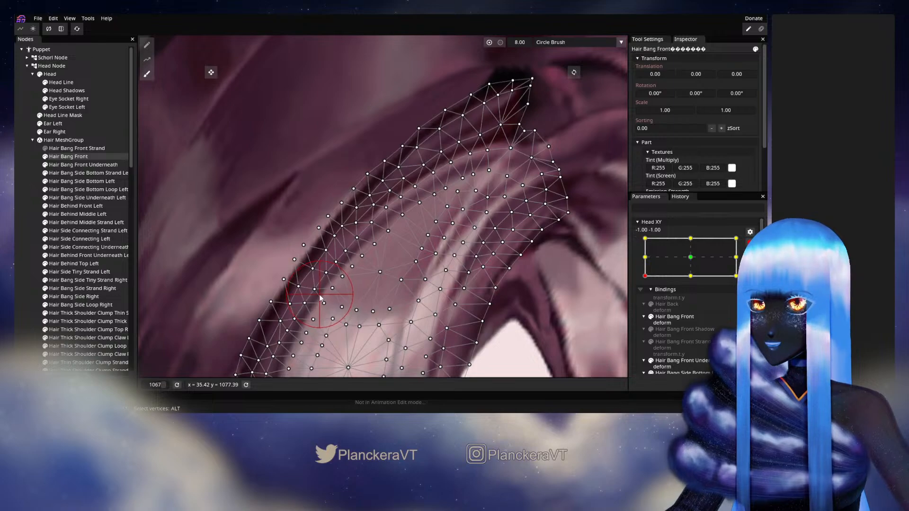
# Switch to the Vertex Tool and adjust individual vertices along the inner side of Hair Bang Front's dark outer band.
pyautogui.click(147, 44)
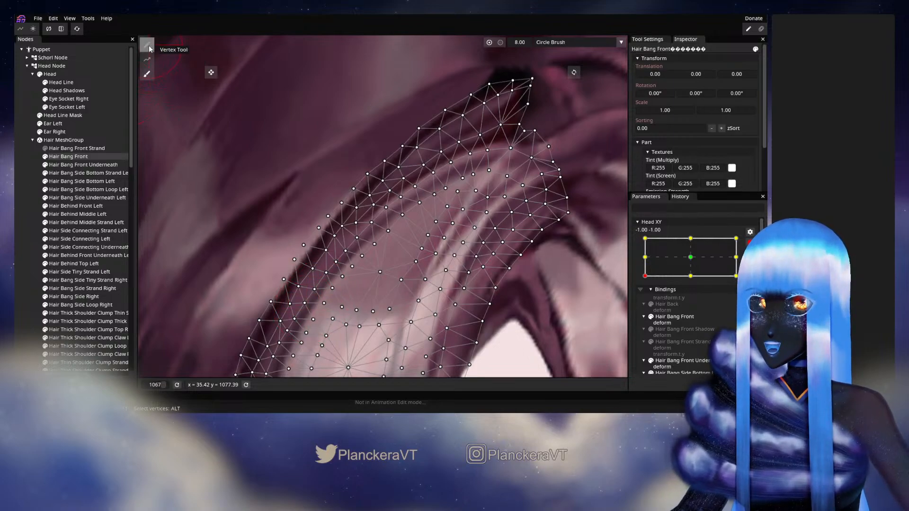
pyautogui.scroll(1, 397, 226)
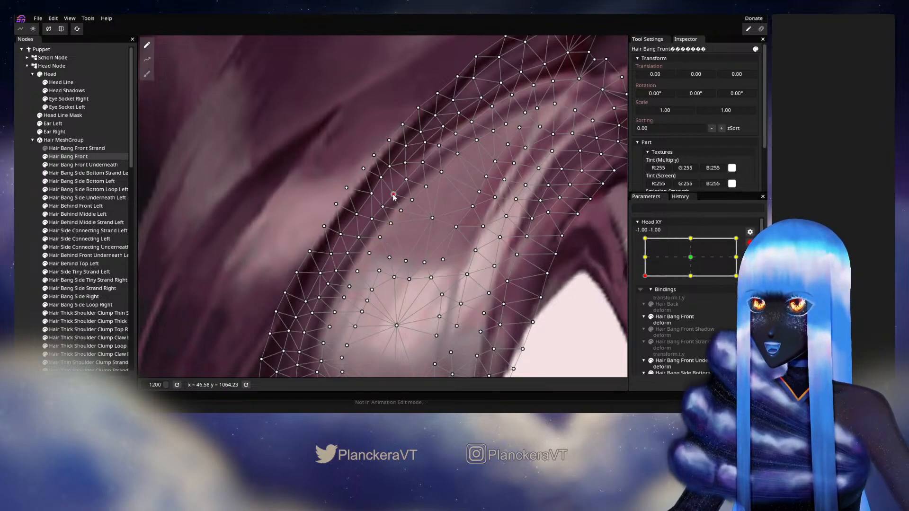
pyautogui.moveTo(439, 207); pyautogui.dragTo(380, 233)
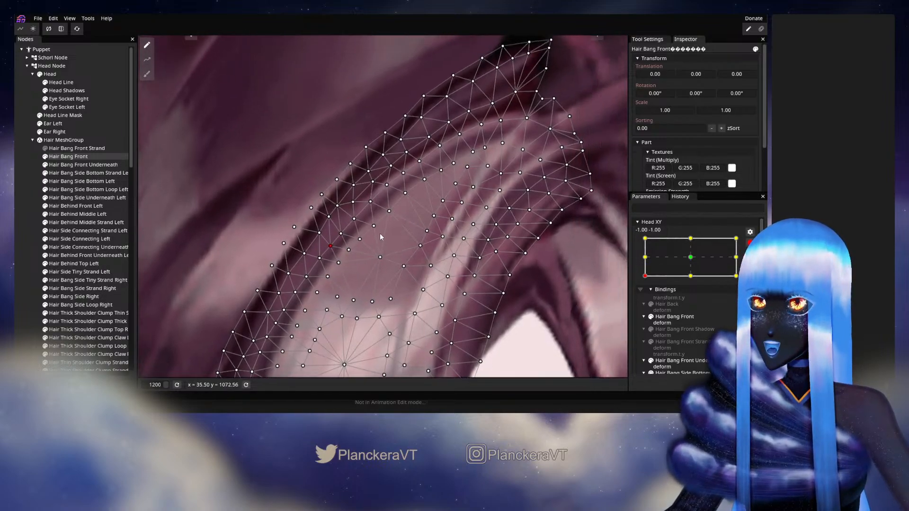
pyautogui.click(373, 225)
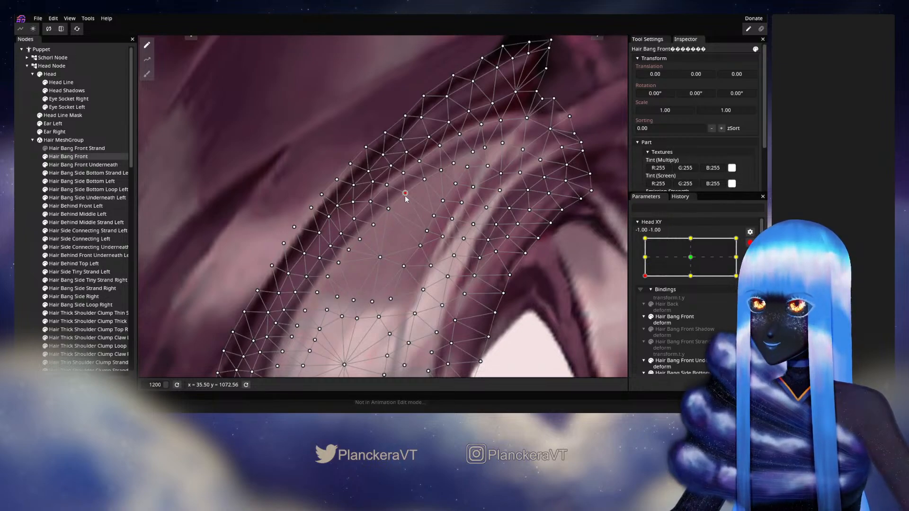
pyautogui.click(403, 173)
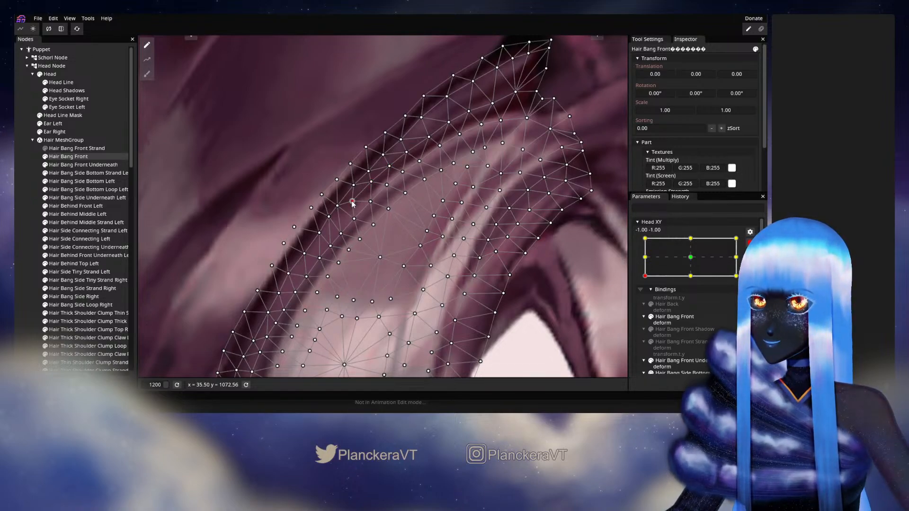
pyautogui.moveTo(371, 201); pyautogui.dragTo(354, 237)
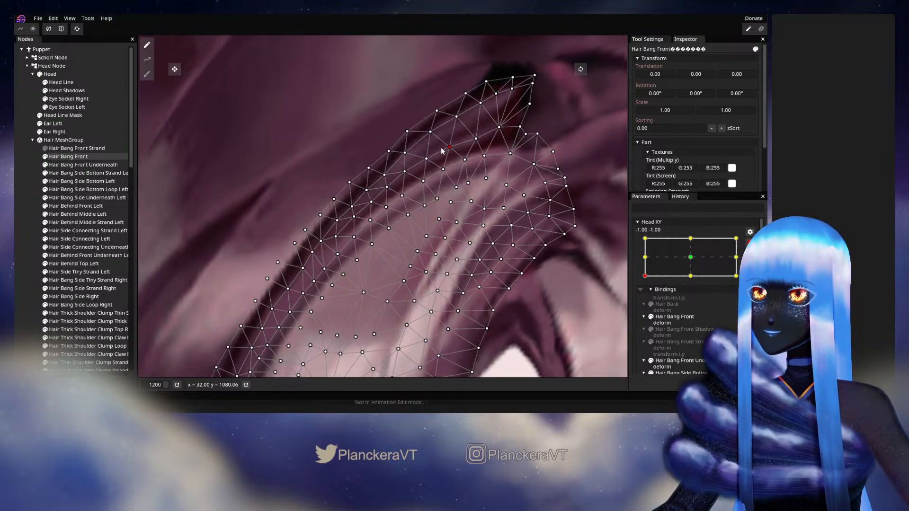
# Move individual vertices just below the root tip of Hair Bang Front to even out the mesh.
pyautogui.click(474, 139)
pyautogui.moveTo(462, 168); pyautogui.dragTo(448, 198)
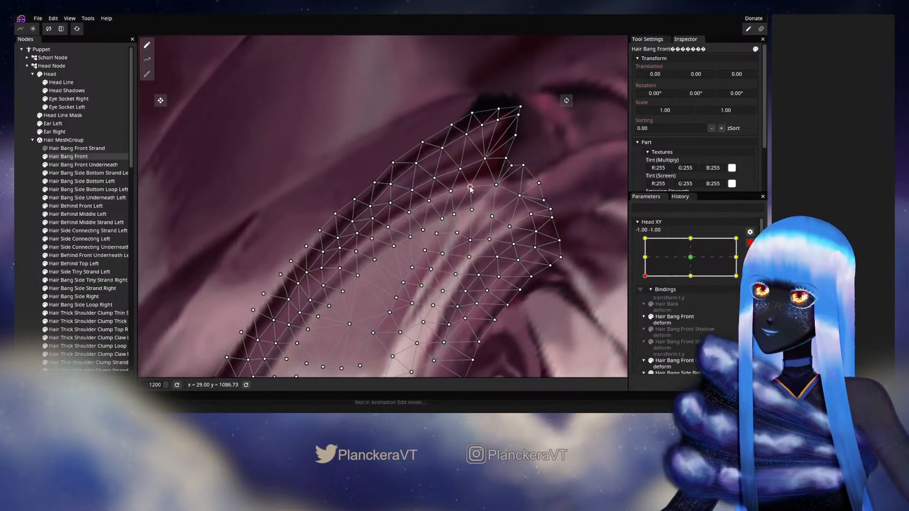
pyautogui.moveTo(487, 162); pyautogui.dragTo(489, 167)
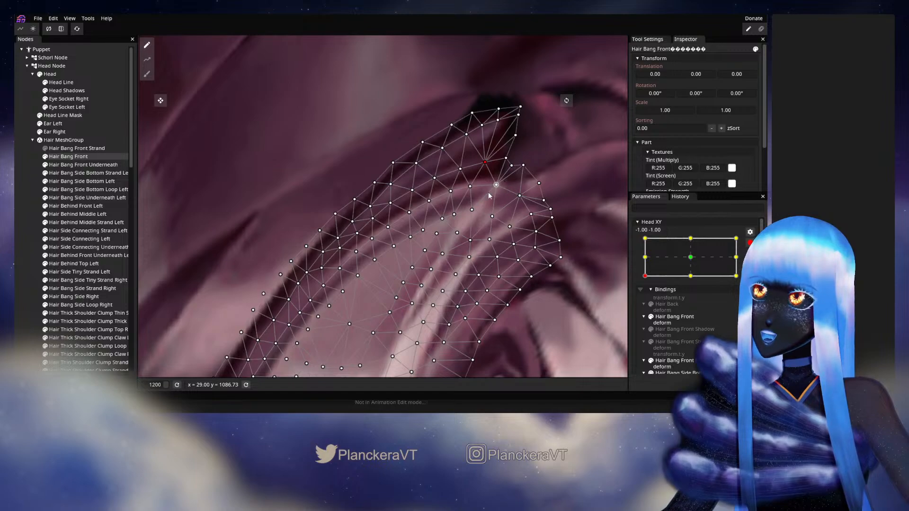
pyautogui.moveTo(489, 195); pyautogui.dragTo(391, 211)
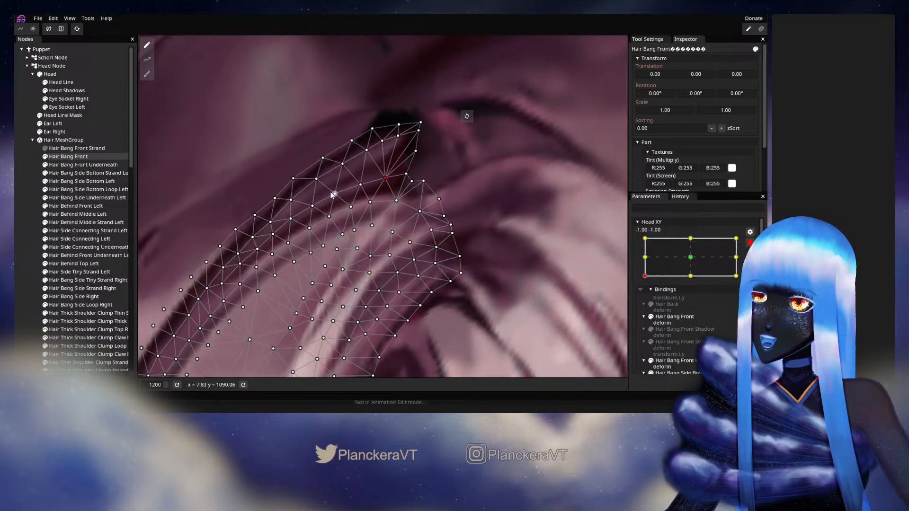
# Compare Hair Bang Front's root with the neutral Head XY 0.00 0.00 keypoint, and return to -1.00 -1.00.
pyautogui.click(691, 257)
pyautogui.moveTo(490, 186); pyautogui.dragTo(340, 360)
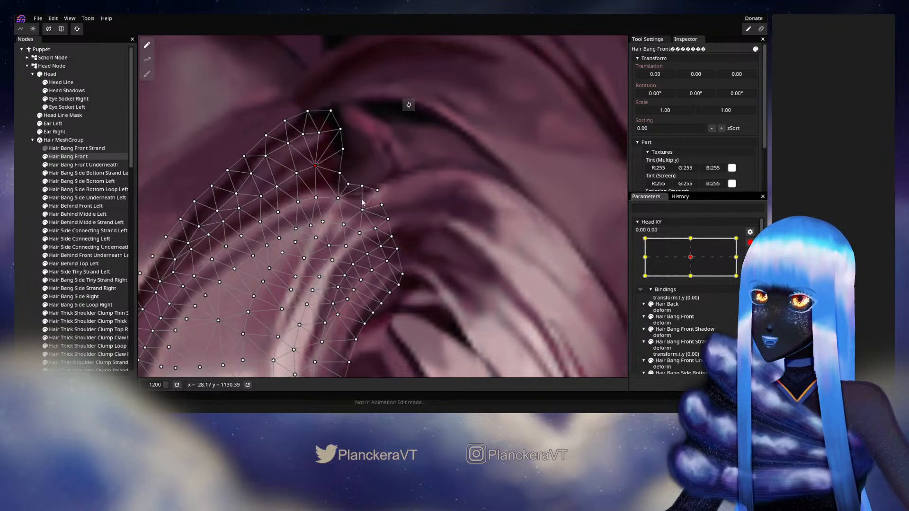
pyautogui.click(645, 276)
pyautogui.moveTo(187, 328); pyautogui.dragTo(382, 197)
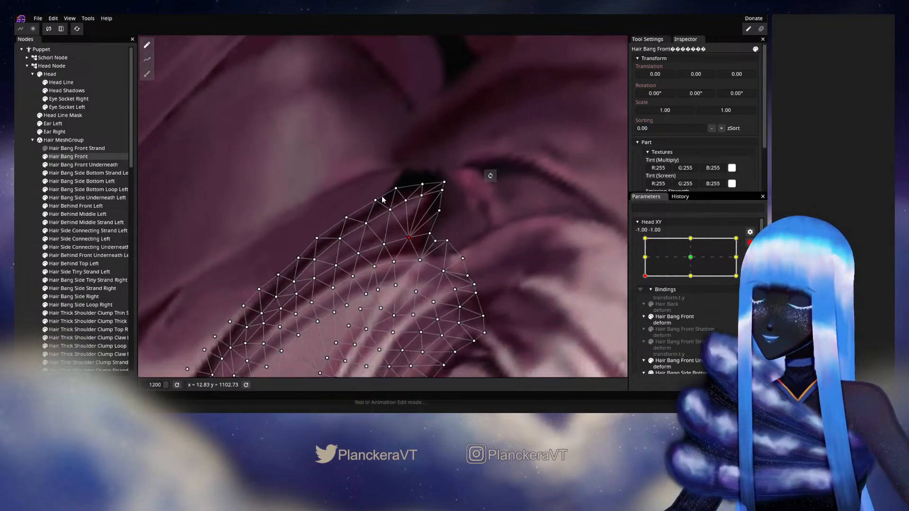
pyautogui.moveTo(430, 317); pyautogui.dragTo(457, 248)
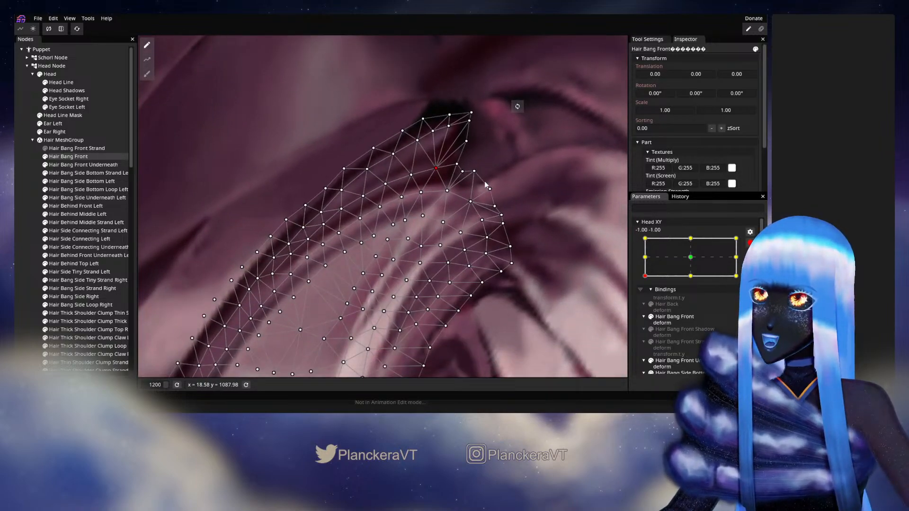
# Fine-tune single vertices at the root notch and upper dark band of Hair Bang Front, and deselect the part.
pyautogui.moveTo(473, 171); pyautogui.dragTo(476, 175)
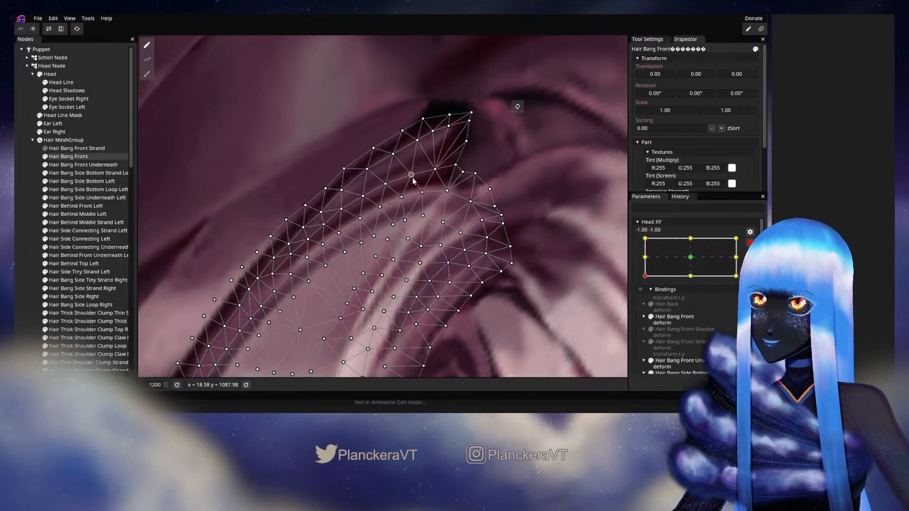
pyautogui.moveTo(449, 194); pyautogui.dragTo(460, 189)
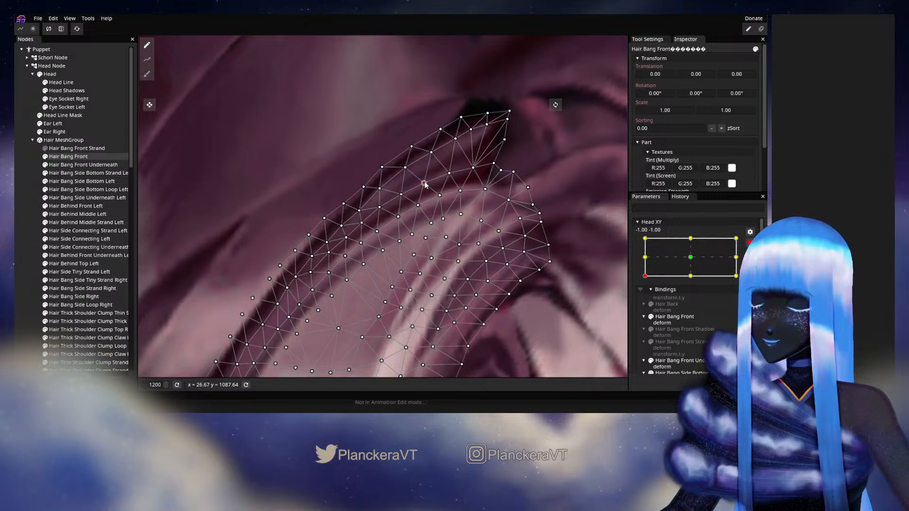
pyautogui.click(379, 207)
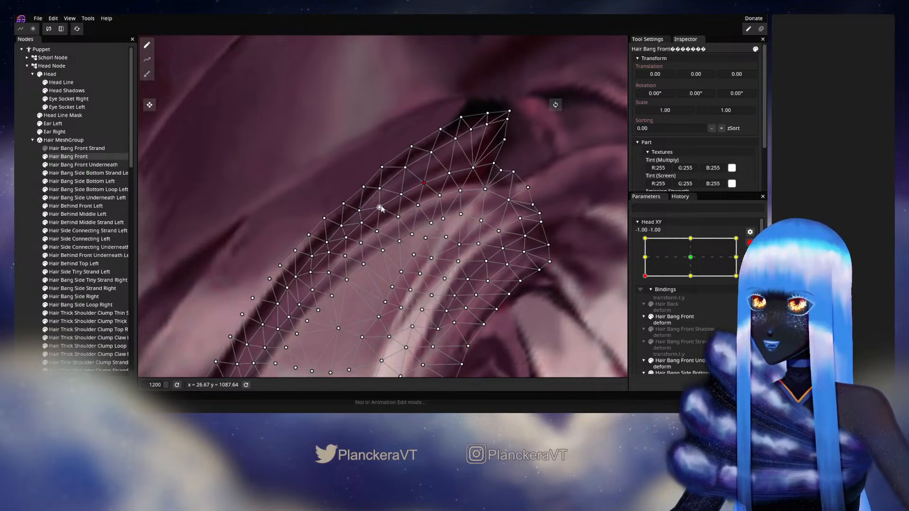
pyautogui.click(401, 195)
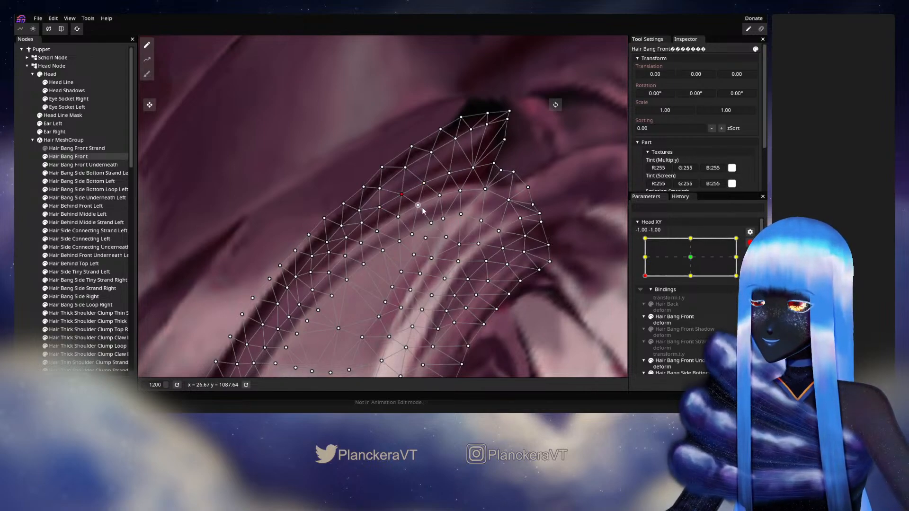
pyautogui.click(439, 196)
pyautogui.click(425, 183)
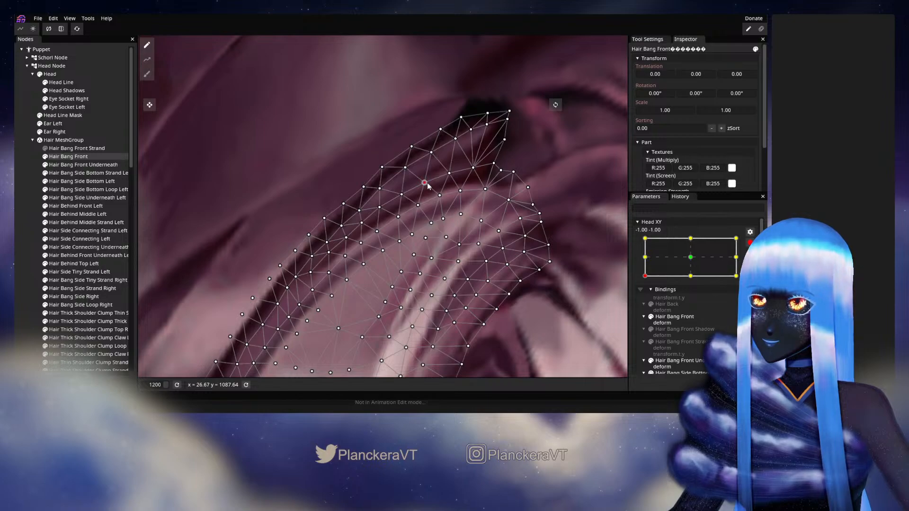
pyautogui.moveTo(388, 229); pyautogui.dragTo(420, 206)
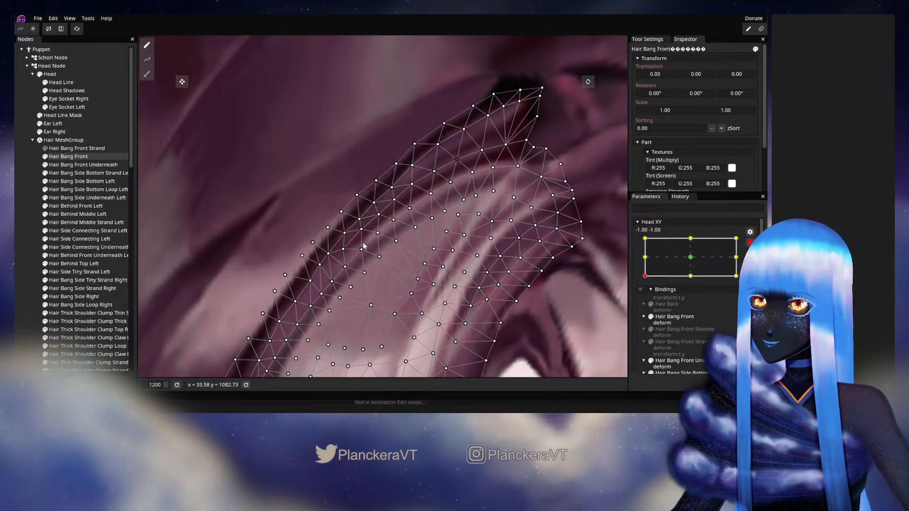
pyautogui.click(18, 239)
# Turn off keypoint editing and move Head XY around the -1.00 -1.00 corner to check the front bang in the full head view.
pyautogui.scroll(-4, 437, 266)
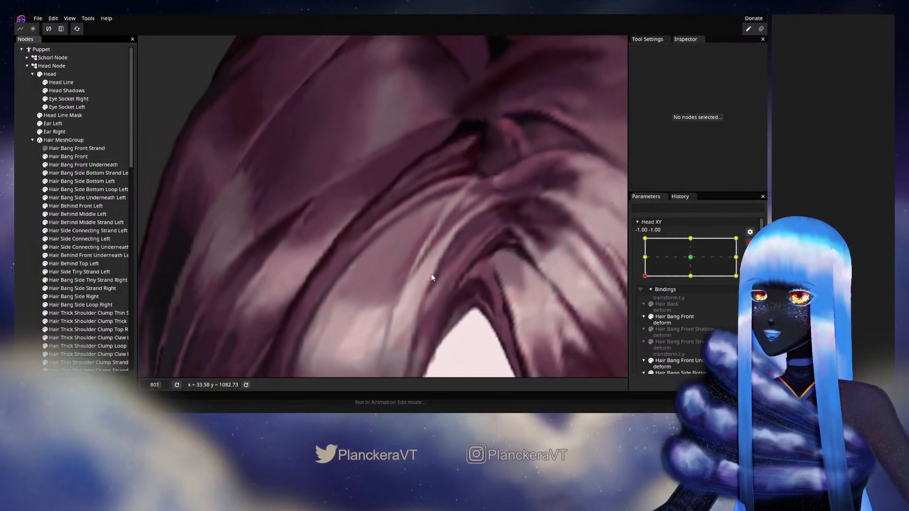
pyautogui.scroll(-5, 433, 274)
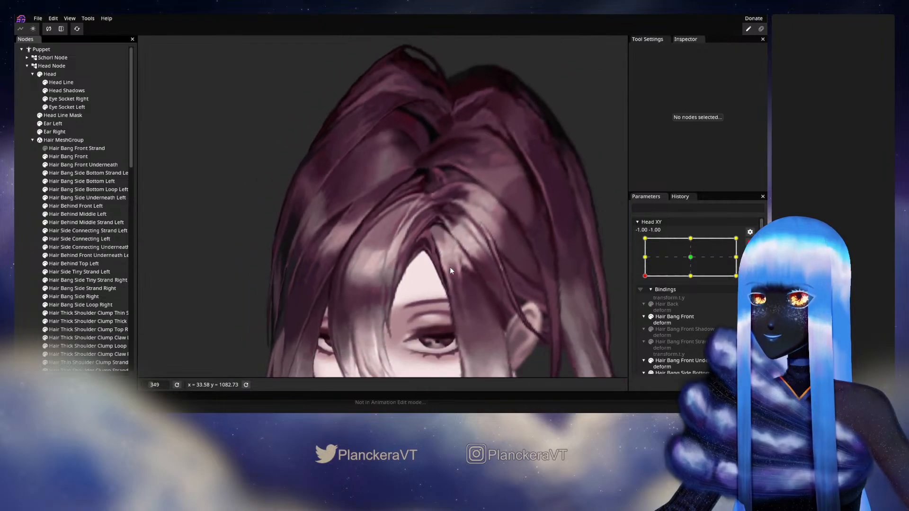
pyautogui.scroll(-1, 450, 268)
pyautogui.moveTo(450, 268); pyautogui.dragTo(490, 208)
pyautogui.click(749, 242)
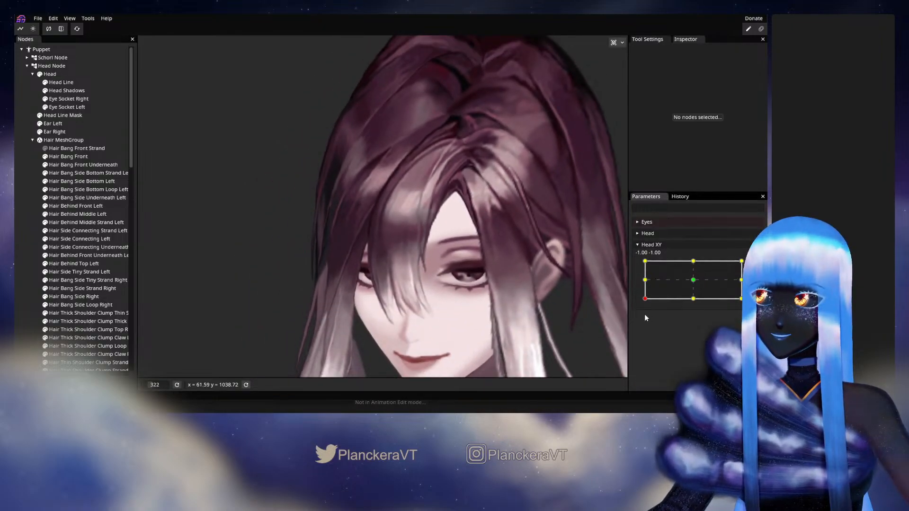
pyautogui.moveTo(645, 299)
pyautogui.mouseDown()
pyautogui.moveTo(641, 287)
pyautogui.moveTo(644, 306)
pyautogui.moveTo(694, 282)
pyautogui.moveTo(639, 309)
pyautogui.mouseUp()
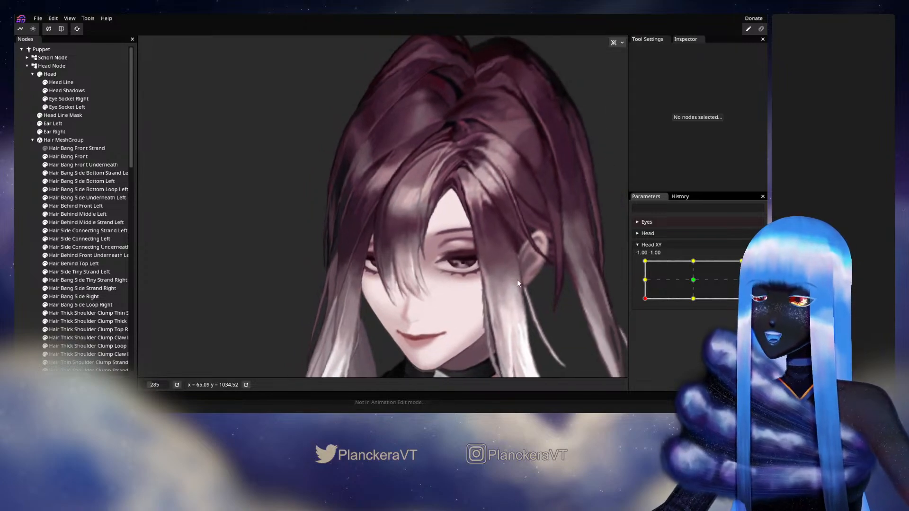
pyautogui.moveTo(647, 302)
pyautogui.mouseDown()
pyautogui.moveTo(695, 283)
pyautogui.moveTo(615, 305)
pyautogui.moveTo(690, 279)
pyautogui.moveTo(644, 305)
pyautogui.mouseUp()
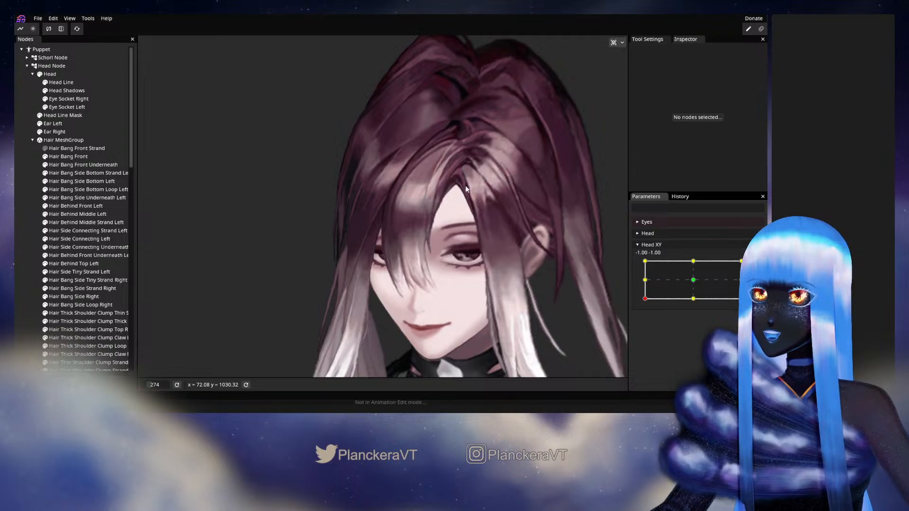
pyautogui.moveTo(516, 217); pyautogui.dragTo(538, 240)
pyautogui.moveTo(655, 301)
pyautogui.mouseDown()
pyautogui.moveTo(694, 305)
pyautogui.moveTo(639, 309)
pyautogui.moveTo(699, 309)
pyautogui.moveTo(643, 306)
pyautogui.mouseUp()
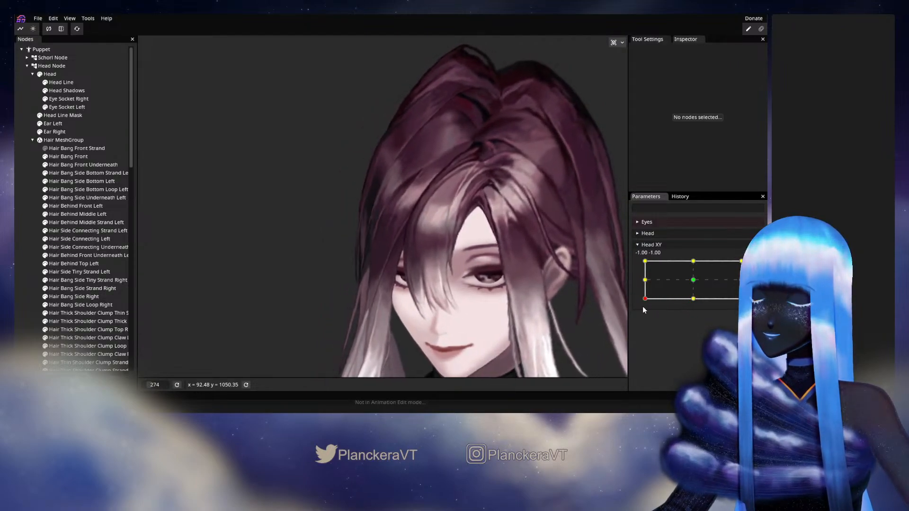
pyautogui.moveTo(498, 243); pyautogui.dragTo(490, 276)
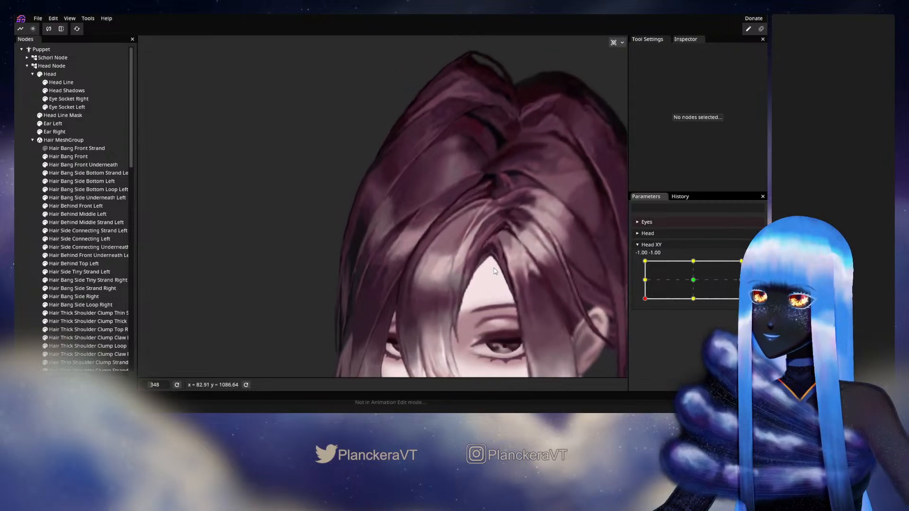
# Edit Hair Bang Front again at Head XY -1.00 -1.00, adjust vertices just below its root, and deselect it to view the whole head.
pyautogui.scroll(1, 490, 275)
pyautogui.click(754, 264)
pyautogui.scroll(1, 491, 250)
pyautogui.scroll(3, 437, 259)
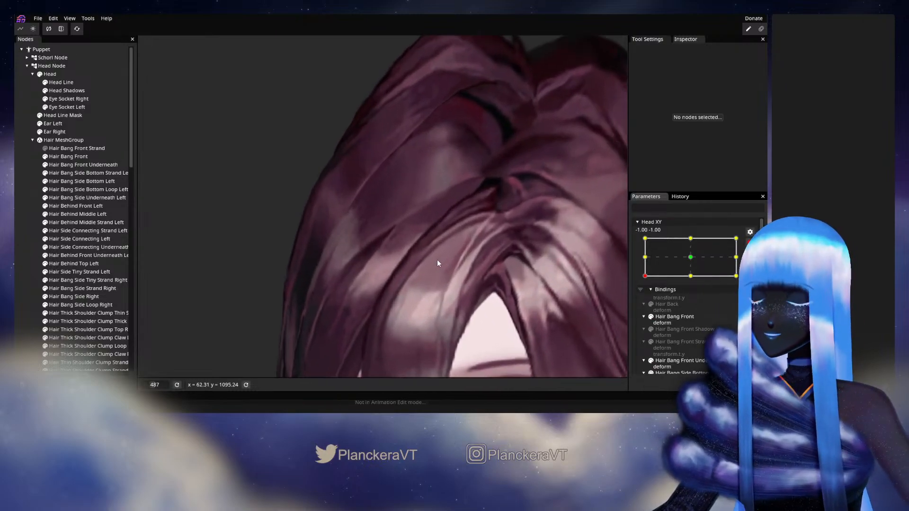
pyautogui.click(67, 156)
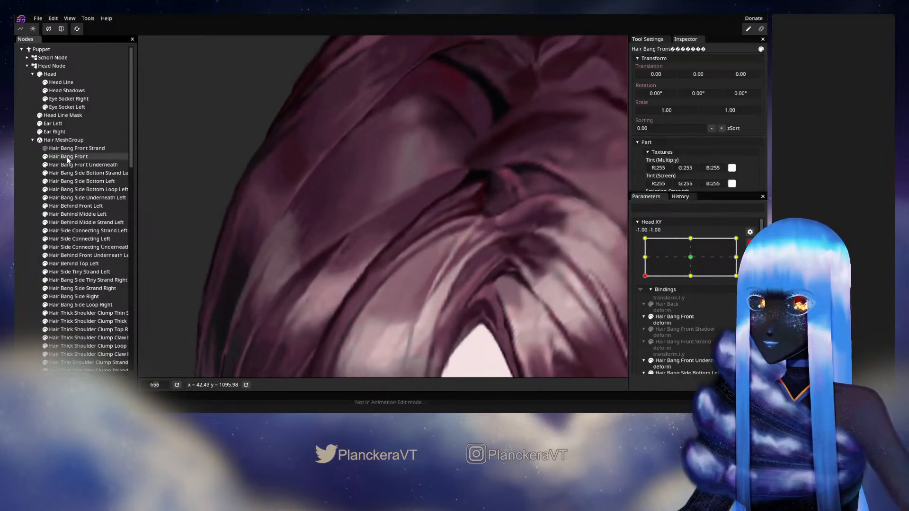
pyautogui.scroll(3, 286, 162)
pyautogui.scroll(2, 401, 258)
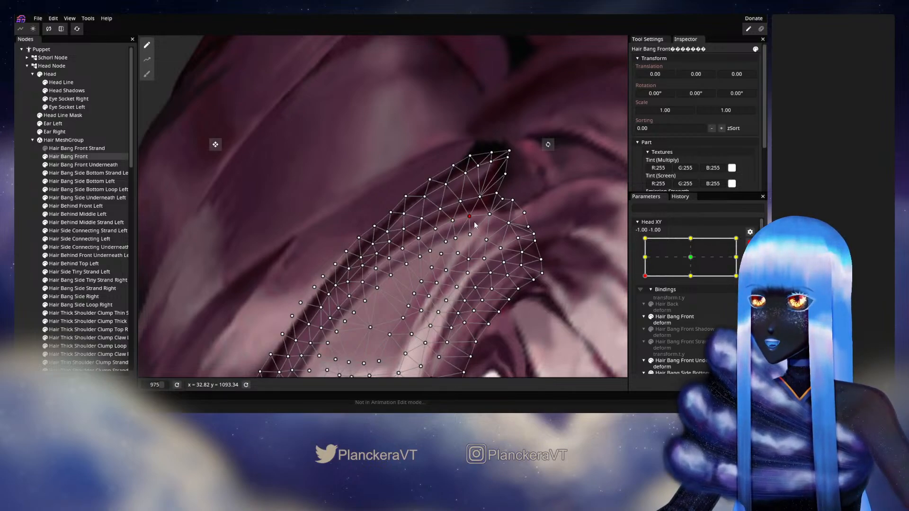
pyautogui.click(22, 235)
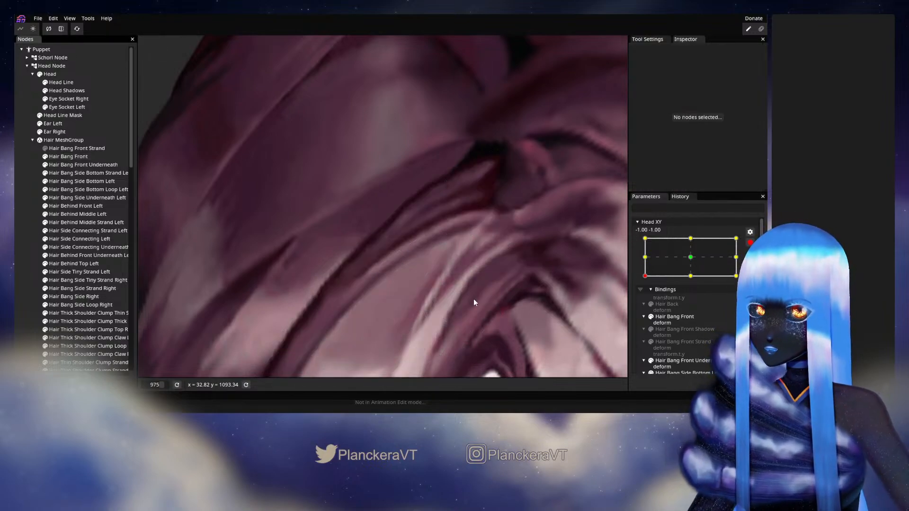
pyautogui.scroll(-6, 475, 302)
pyautogui.scroll(-5, 491, 305)
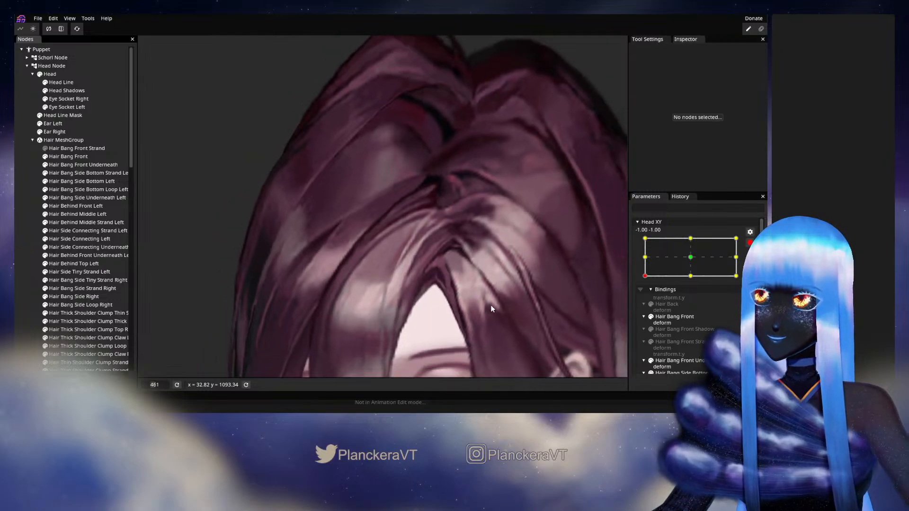
pyautogui.scroll(-2, 515, 221)
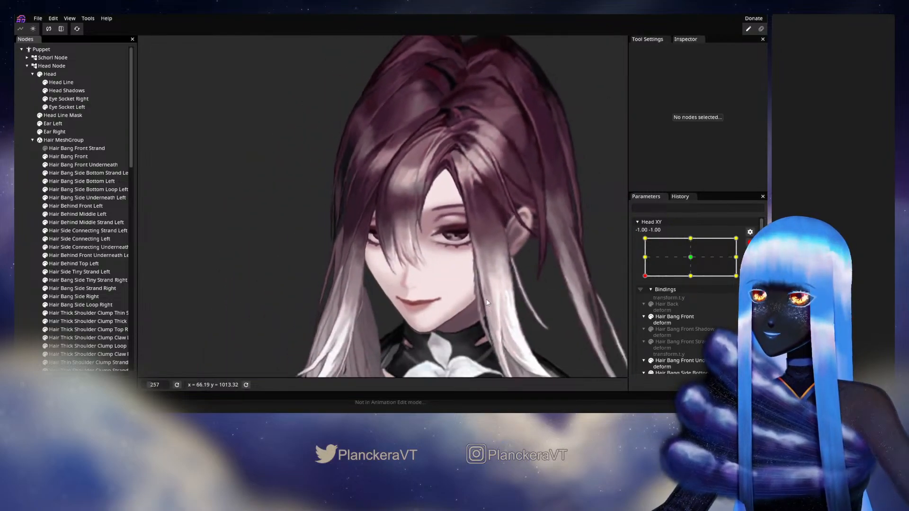
# Preview the head turn around the Head XY -1.00 -1.00 corner with keypoint editing off, and save the puppet.
pyautogui.click(750, 243)
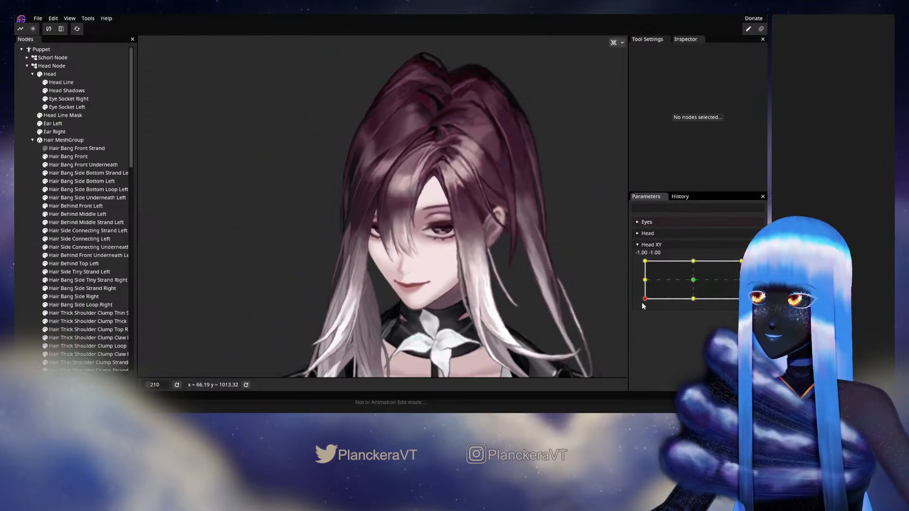
pyautogui.moveTo(646, 302)
pyautogui.mouseDown()
pyautogui.moveTo(693, 282)
pyautogui.moveTo(649, 301)
pyautogui.mouseUp()
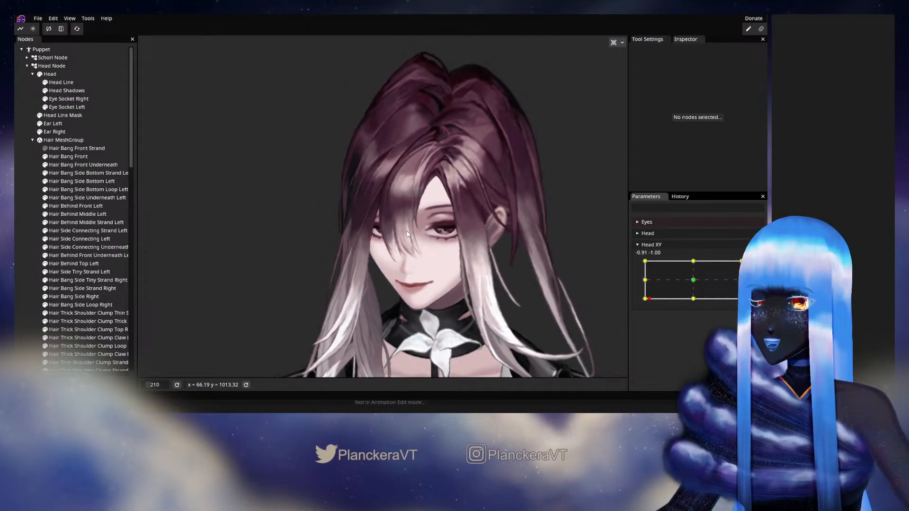
pyautogui.hotkey('ctrl', 's')
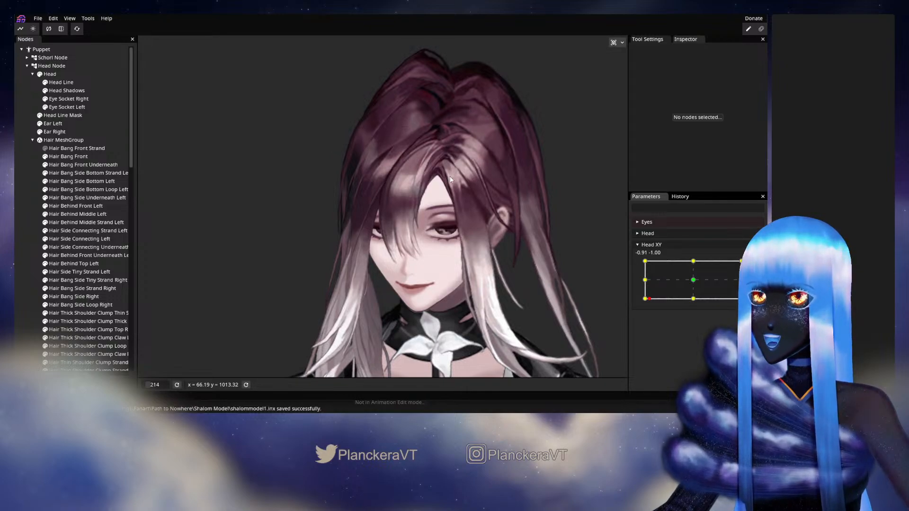
pyautogui.scroll(3, 446, 238)
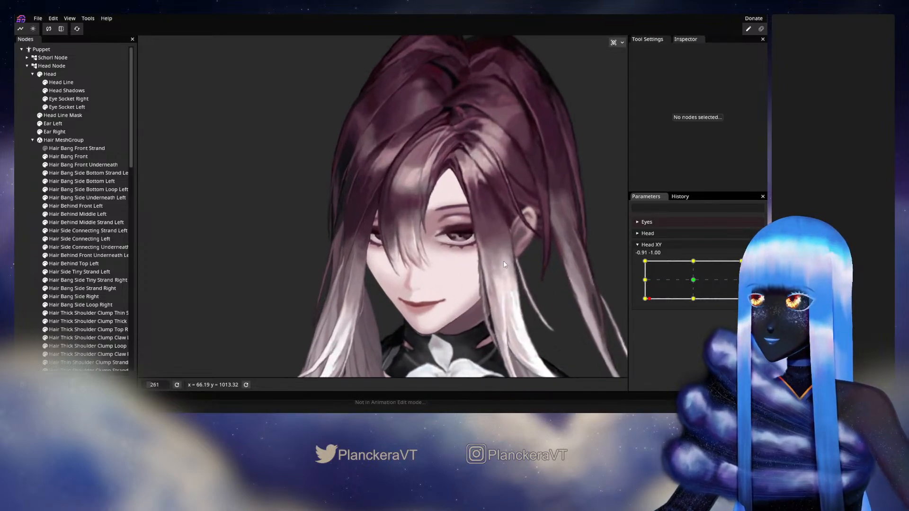
# Set Head XY back to -1.00 -1.00, select Hair Bang Front, and turn on keypoint editing for its mesh.
pyautogui.moveTo(652, 301)
pyautogui.mouseDown()
pyautogui.moveTo(644, 302)
pyautogui.moveTo(693, 302)
pyautogui.moveTo(640, 306)
pyautogui.moveTo(694, 308)
pyautogui.moveTo(644, 307)
pyautogui.mouseUp()
pyautogui.click(74, 155)
pyautogui.scroll(3, 360, 203)
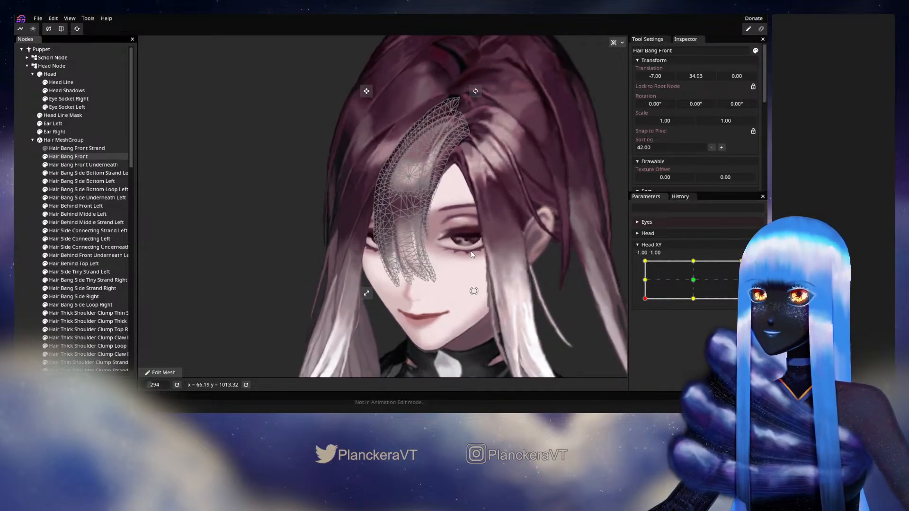
pyautogui.moveTo(646, 301)
pyautogui.mouseDown()
pyautogui.moveTo(698, 305)
pyautogui.moveTo(634, 312)
pyautogui.mouseUp()
pyautogui.click(756, 265)
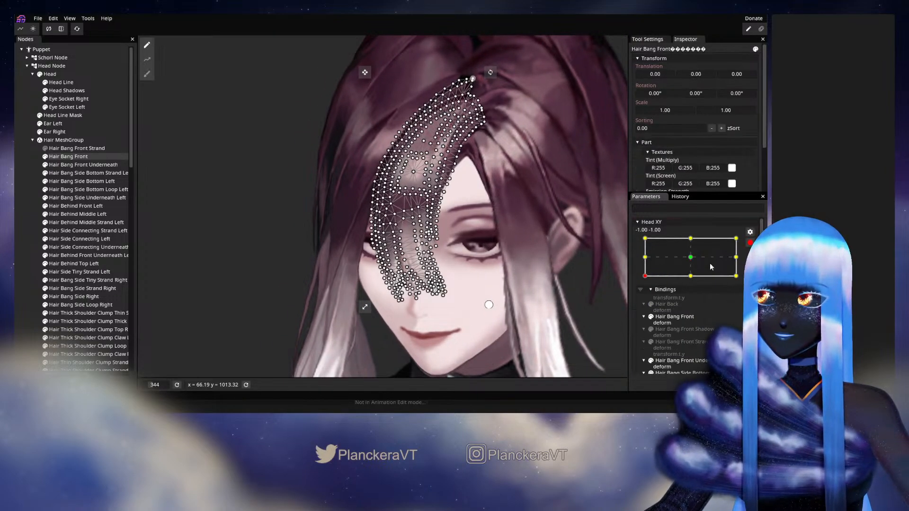
# Adjust vertices on Hair Bang Front's inner edge beside the exposed forehead, and deselect the part.
pyautogui.scroll(3, 527, 240)
pyautogui.moveTo(500, 222); pyautogui.dragTo(453, 240)
pyautogui.scroll(8, 452, 240)
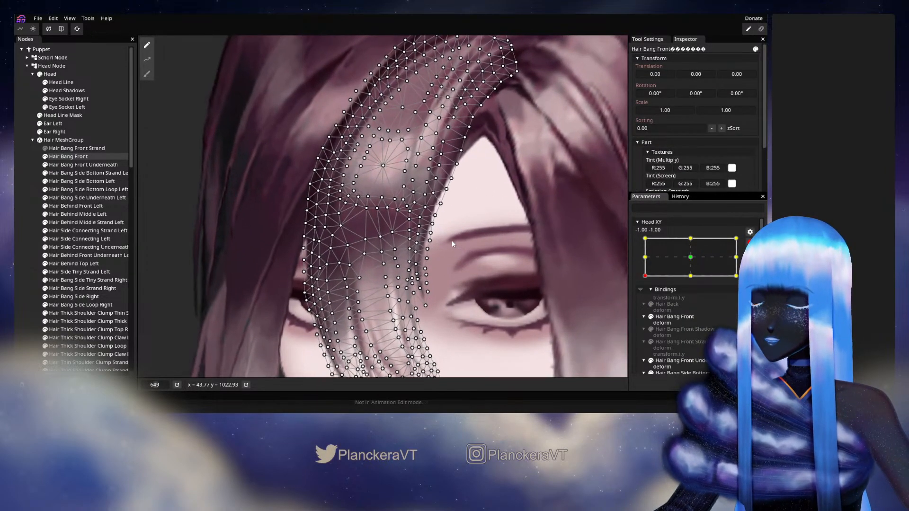
pyautogui.scroll(2, 426, 254)
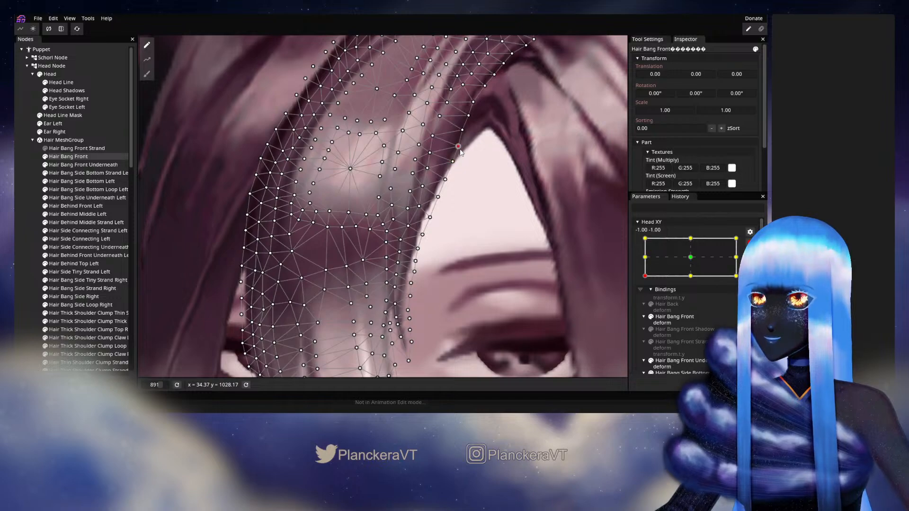
pyautogui.click(16, 232)
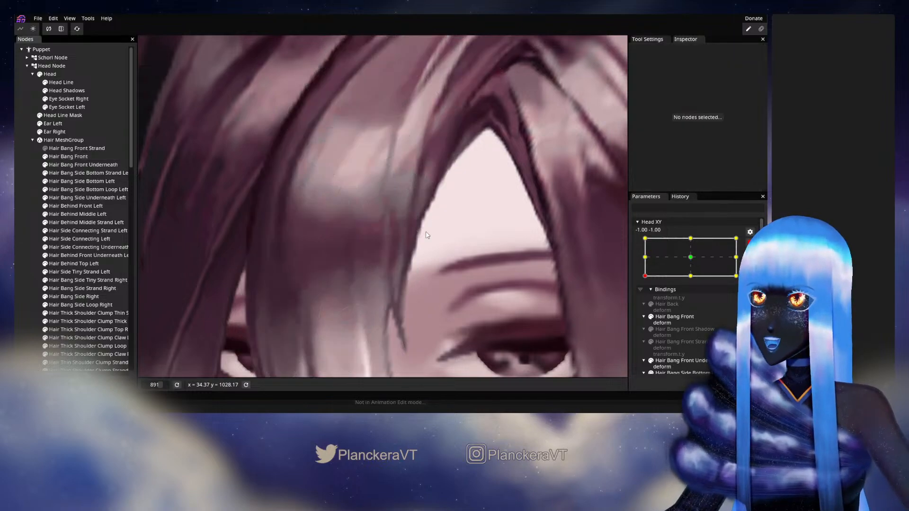
# Turn off keypoint editing and move Head XY around the -1.00 -1.00 corner to check the bang's inner edge.
pyautogui.scroll(-5, 498, 250)
pyautogui.scroll(-3, 505, 257)
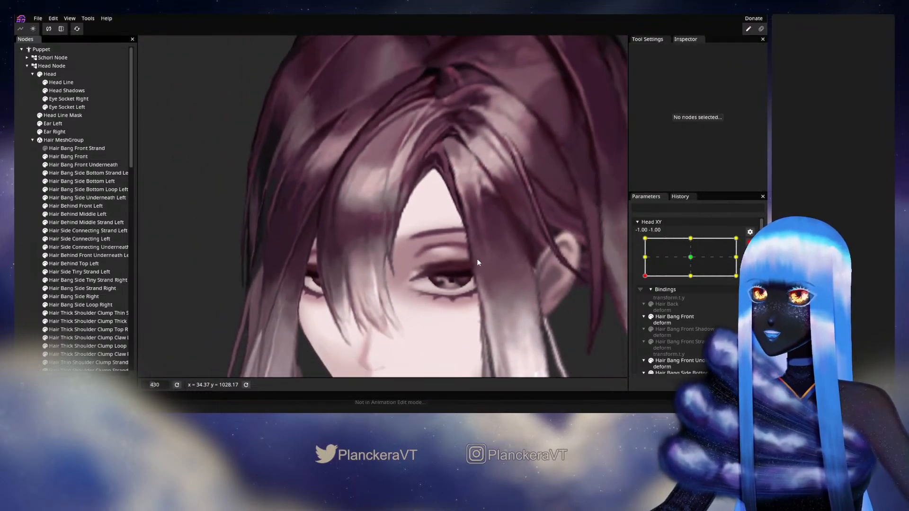
pyautogui.scroll(2, 750, 247)
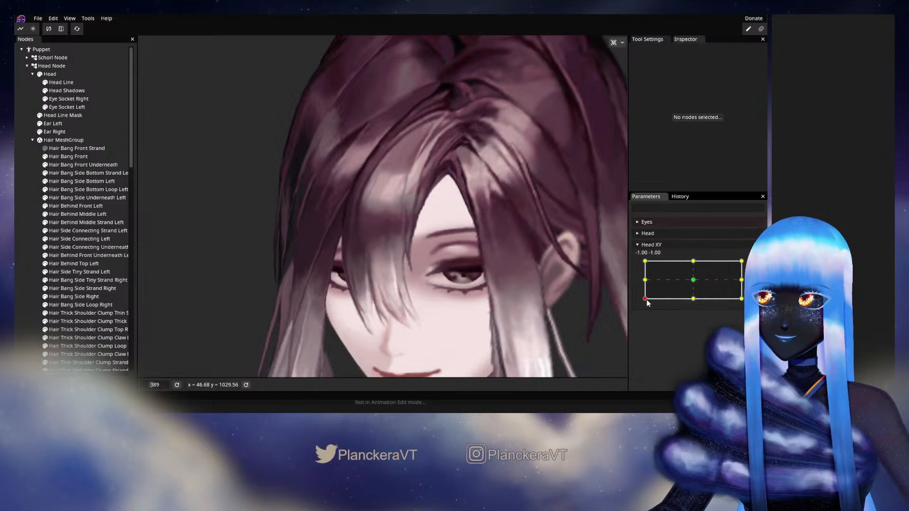
pyautogui.moveTo(645, 299)
pyautogui.mouseDown()
pyautogui.moveTo(700, 303)
pyautogui.moveTo(629, 311)
pyautogui.mouseUp()
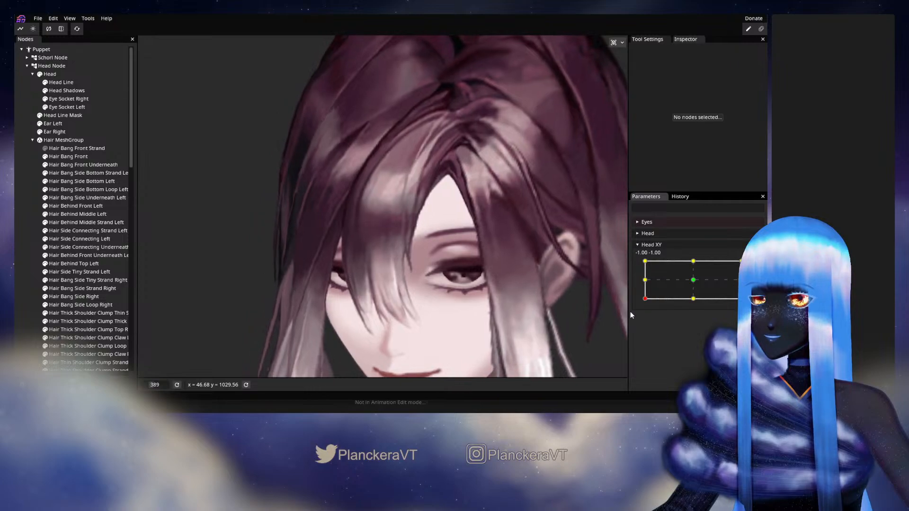
# Edit Hair Bang Front at Head XY -1.00 -1.00, adjust vertices in the dark band below its highlight, and deselect it.
pyautogui.click(754, 266)
pyautogui.scroll(1, 373, 318)
pyautogui.scroll(3, 373, 322)
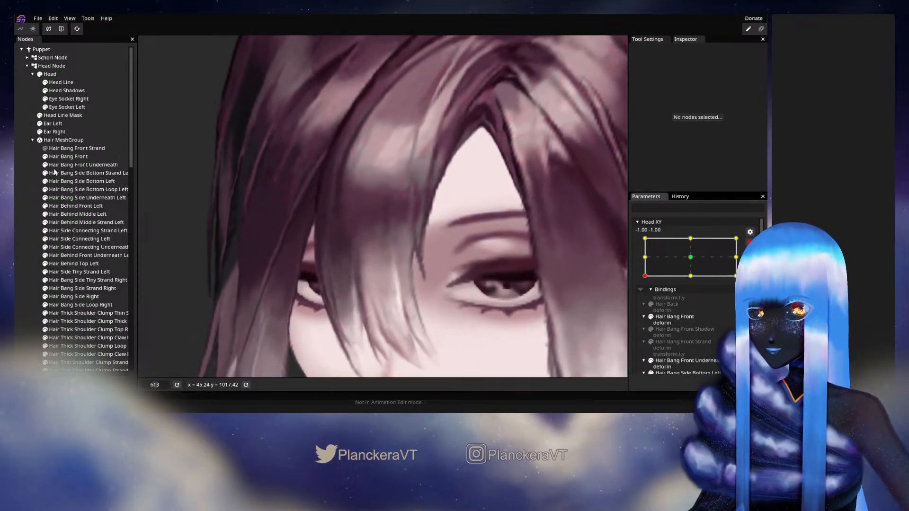
pyautogui.click(69, 157)
pyautogui.scroll(3, 388, 227)
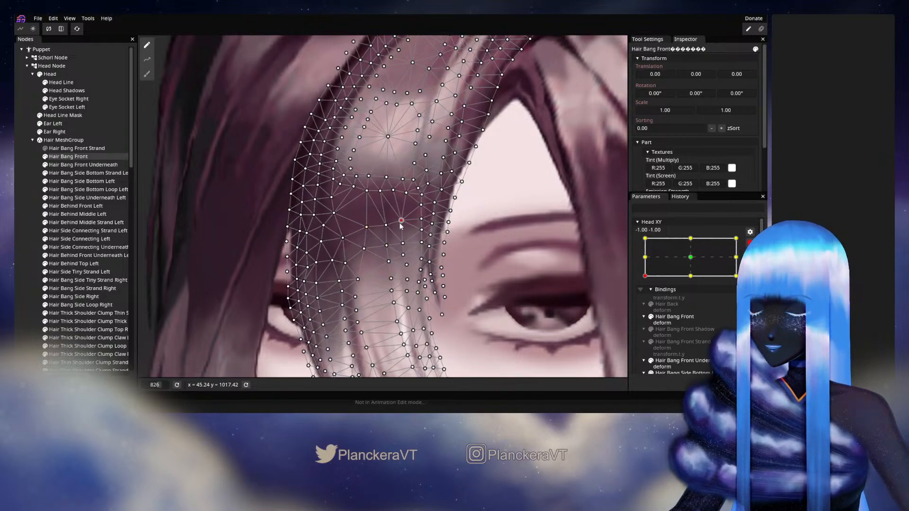
pyautogui.click(28, 260)
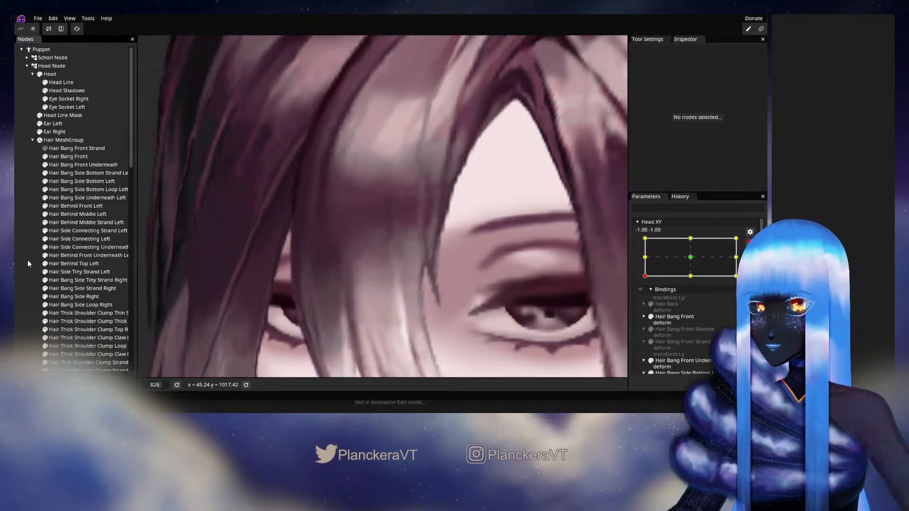
# View the full face with keypoint editing off and move Head XY near -1.00 -1.00 to check the dark band.
pyautogui.scroll(-5, 458, 297)
pyautogui.scroll(-3, 455, 298)
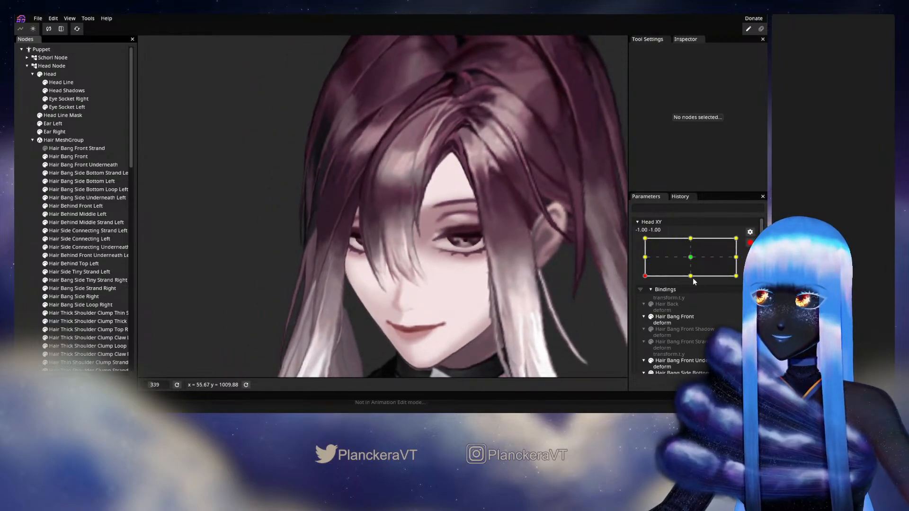
pyautogui.click(750, 243)
pyautogui.moveTo(645, 300); pyautogui.dragTo(642, 318)
# Edit Hair Bang Front at Head XY -1.00 -1.00, adjust vertices at its outer edge and along the dark band, and deselect it.
pyautogui.click(754, 264)
pyautogui.scroll(3, 383, 288)
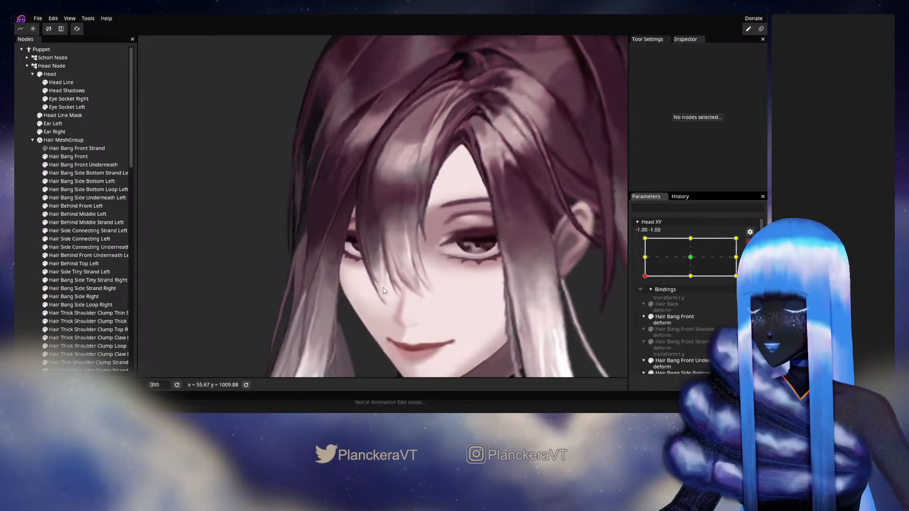
pyautogui.scroll(3, 384, 290)
pyautogui.click(69, 156)
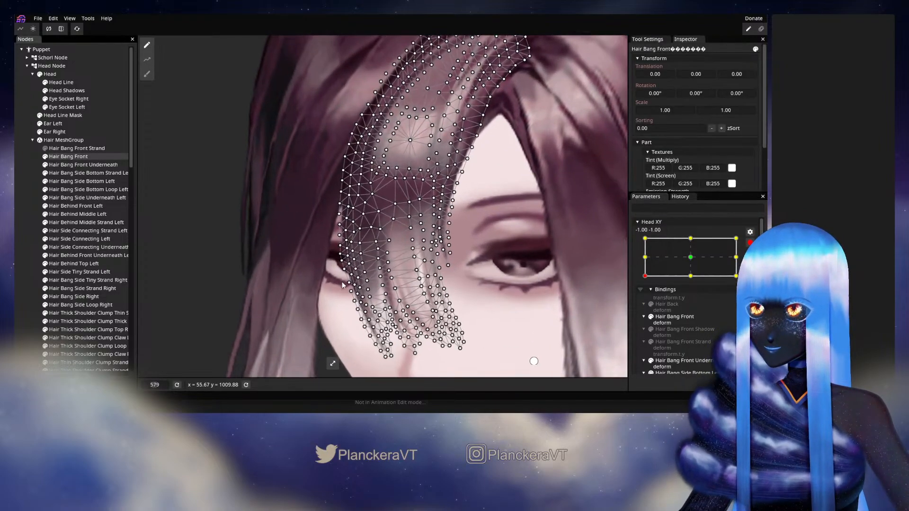
pyautogui.scroll(2, 339, 283)
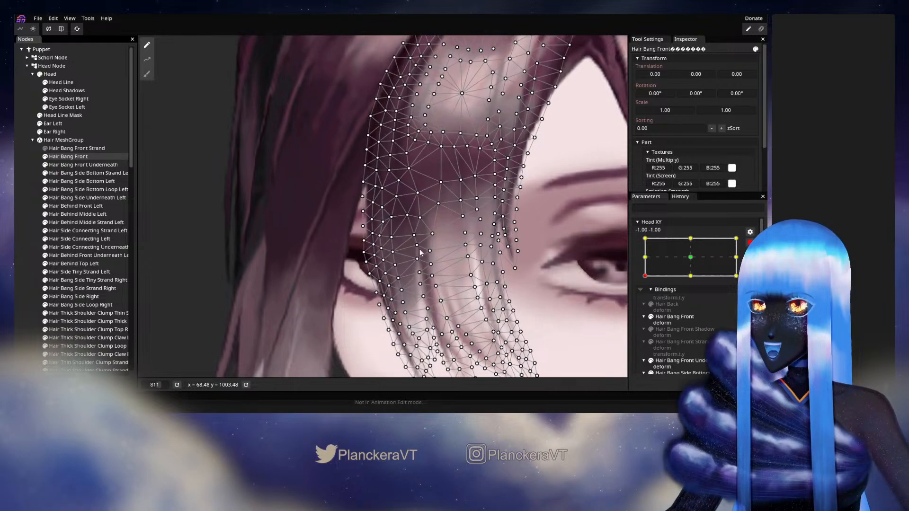
pyautogui.click(407, 215)
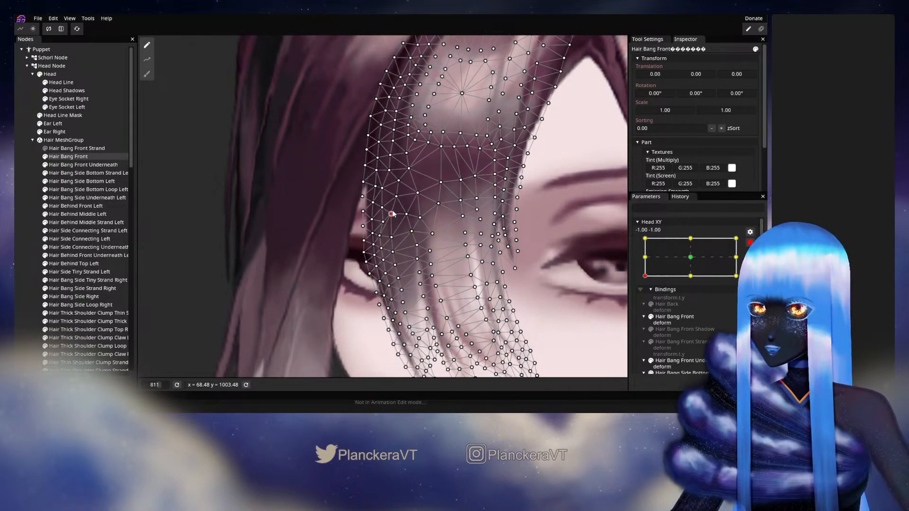
pyautogui.click(382, 222)
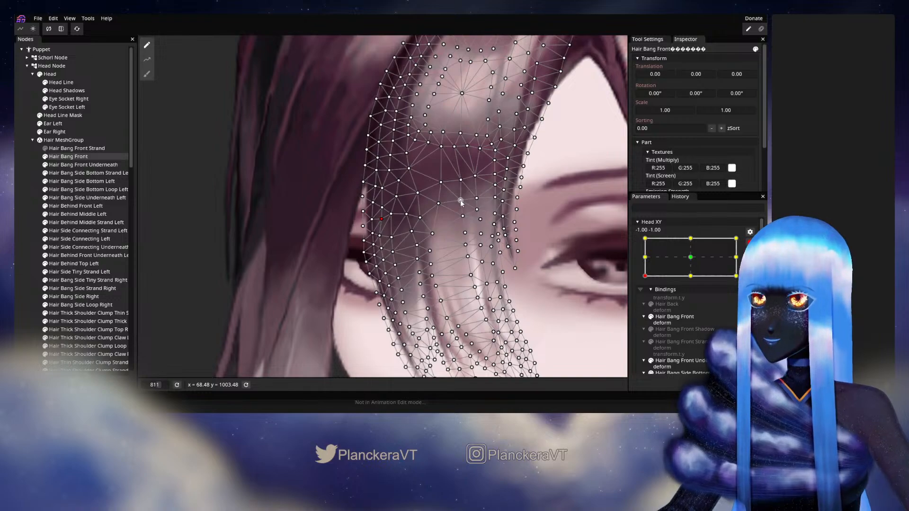
pyautogui.click(476, 175)
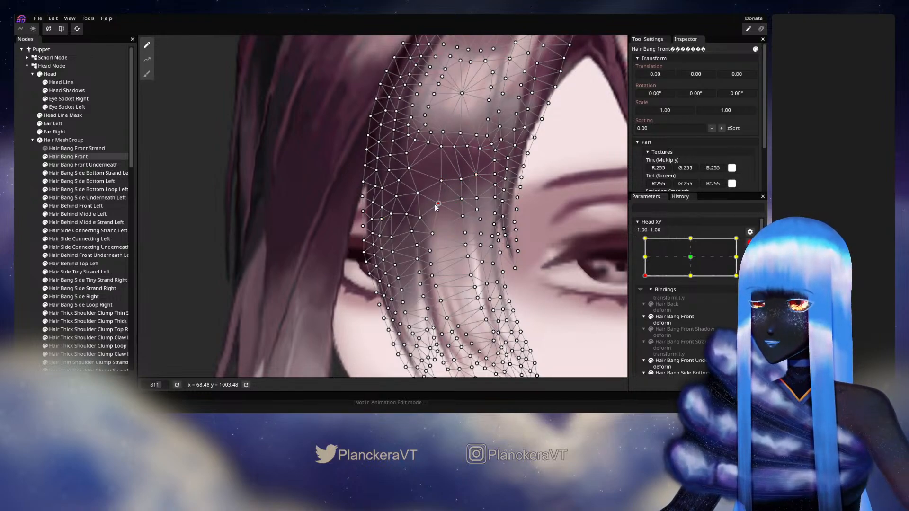
pyautogui.click(24, 224)
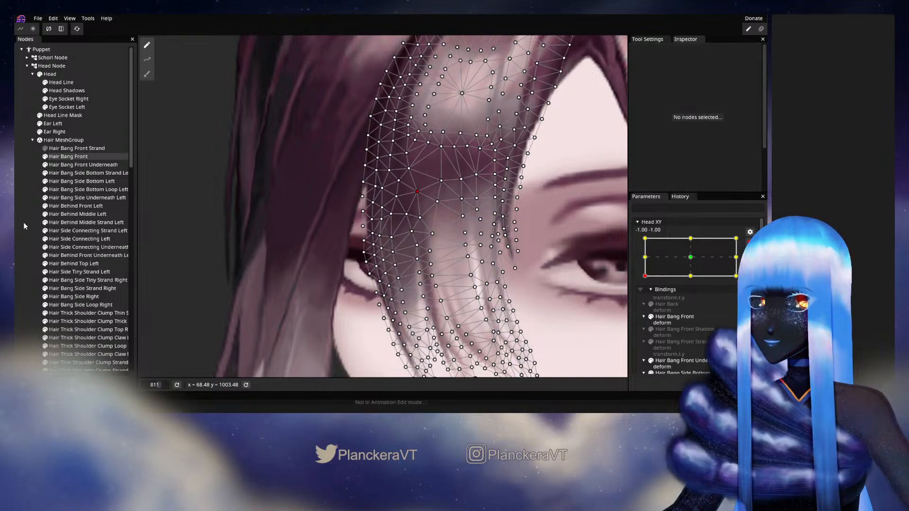
# Turn off keypoint editing and move Head XY around the -1.00 -1.00 corner to check the front bang's shading.
pyautogui.scroll(-1, 511, 289)
pyautogui.scroll(-5, 511, 289)
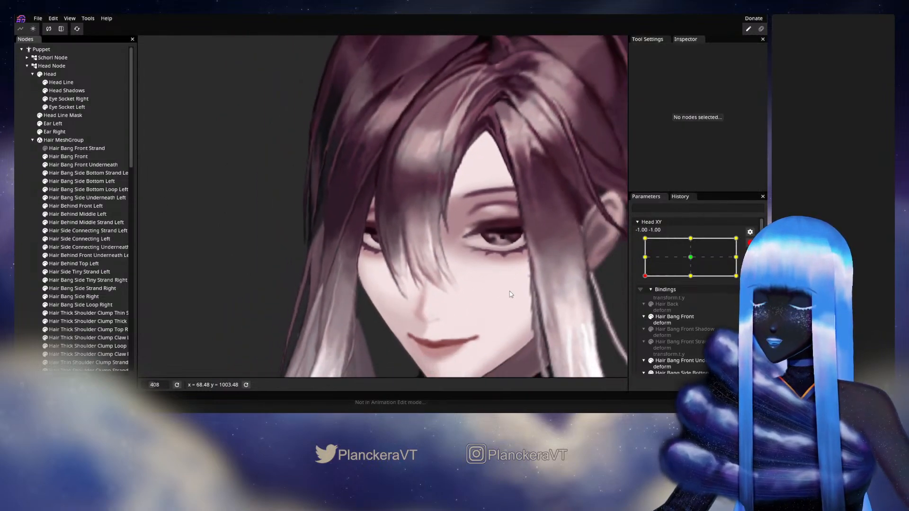
pyautogui.scroll(-1, 507, 312)
pyautogui.scroll(1, 645, 306)
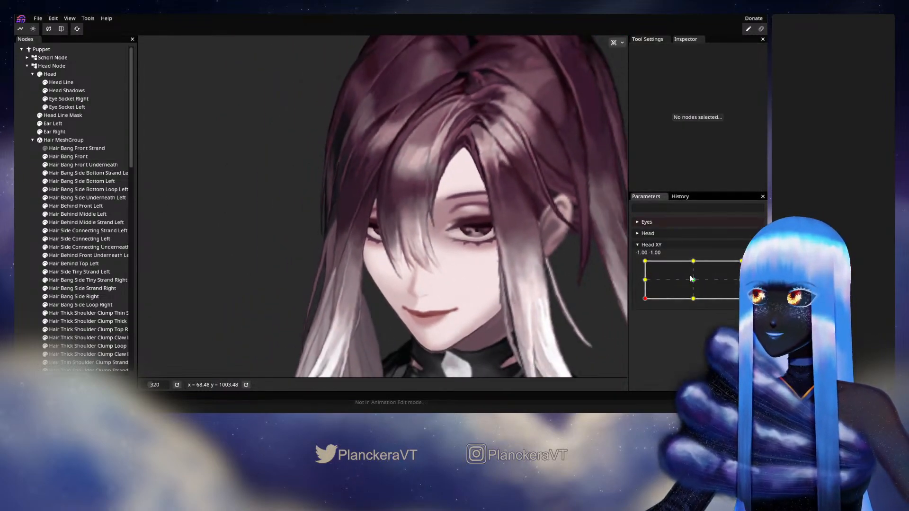
pyautogui.moveTo(645, 304)
pyautogui.mouseDown()
pyautogui.moveTo(693, 308)
pyautogui.moveTo(640, 308)
pyautogui.moveTo(695, 306)
pyautogui.moveTo(647, 308)
pyautogui.mouseUp()
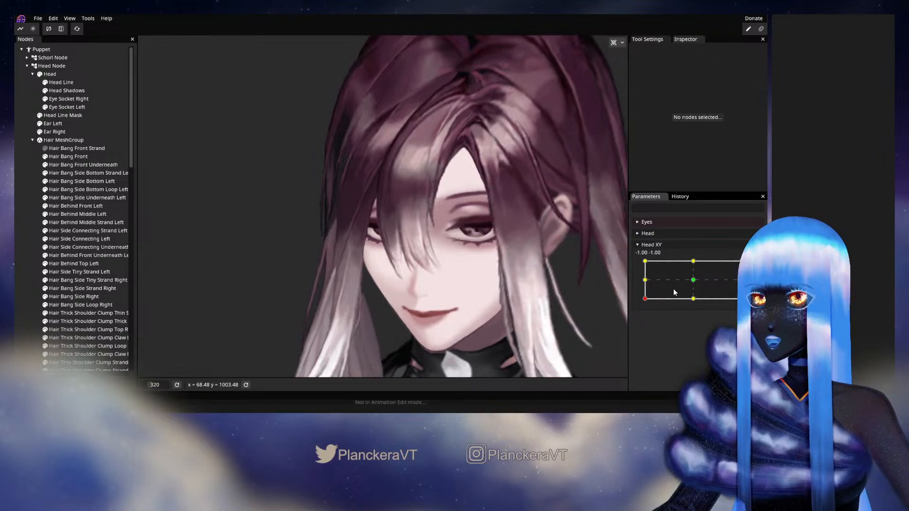
# Edit Hair Bang Front at Head XY -1.00 -1.00 again, adjust vertices just below the dark band, and deselect it.
pyautogui.scroll(6, 340, 290)
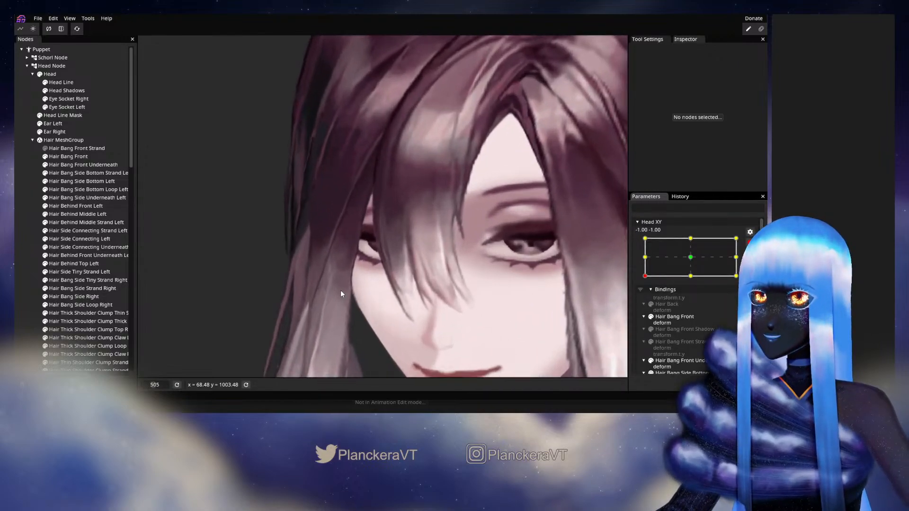
pyautogui.click(68, 156)
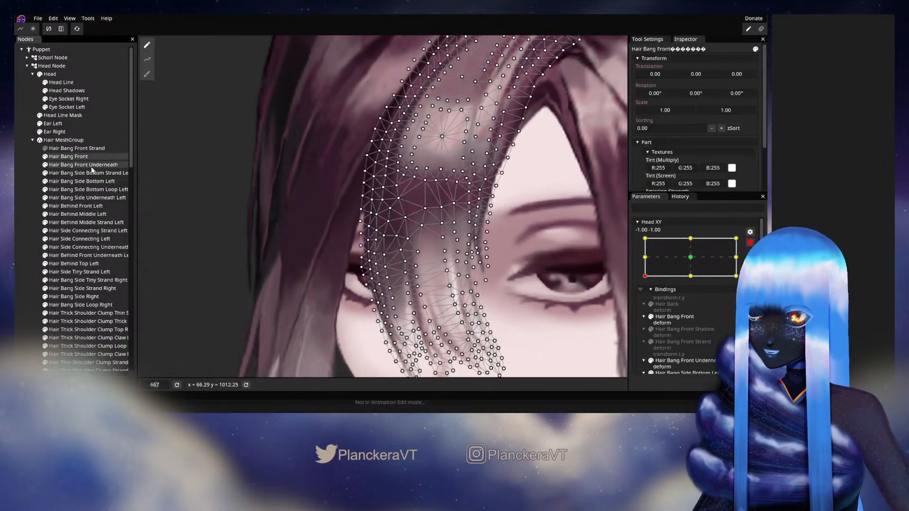
pyautogui.scroll(3, 412, 258)
pyautogui.scroll(2, 412, 258)
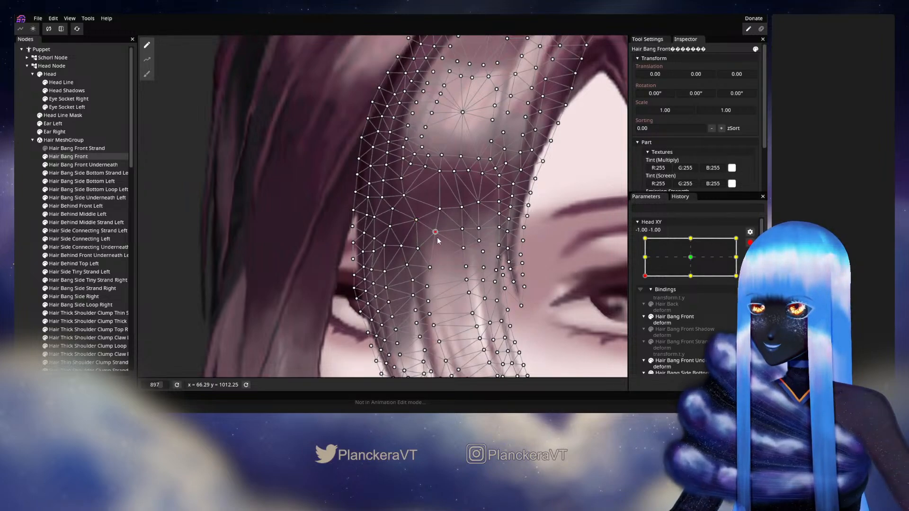
pyautogui.click(463, 248)
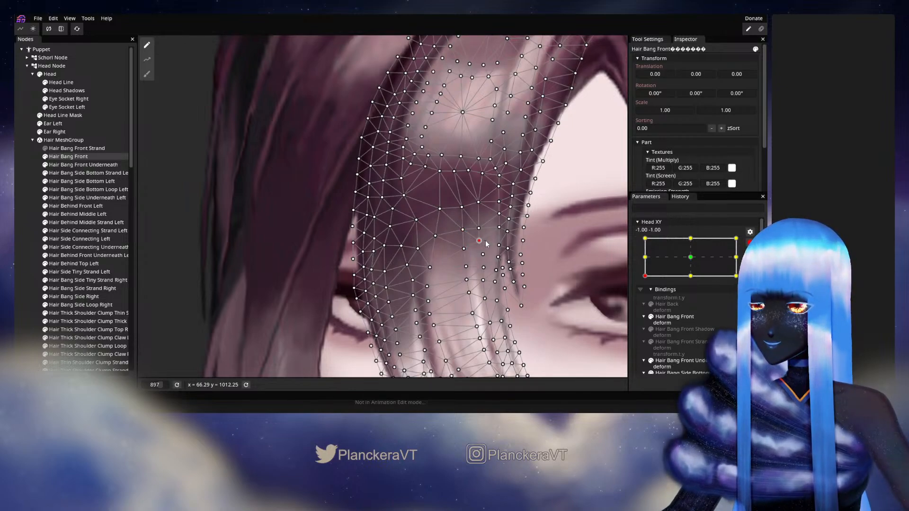
pyautogui.click(24, 251)
# View the whole head with keypoint editing off and sweep Head XY around -1.00 -1.00 to check the front bang.
pyautogui.scroll(-2, 541, 302)
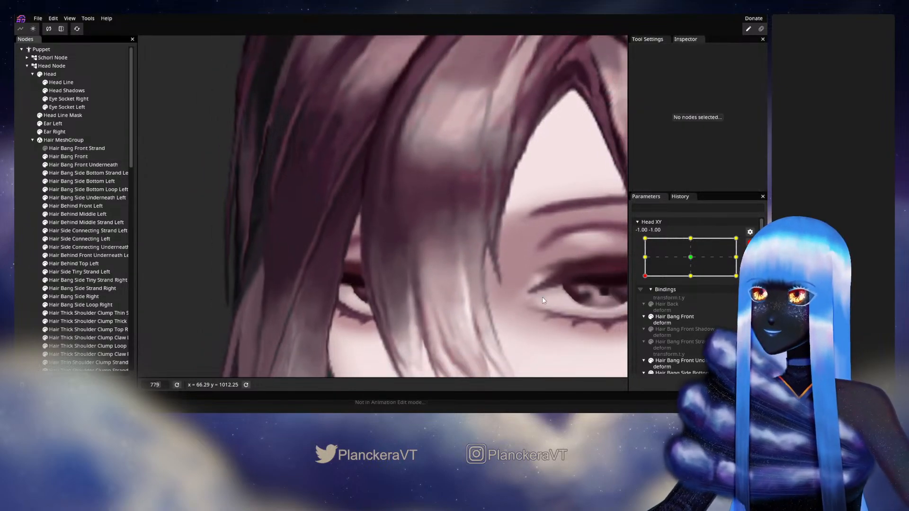
pyautogui.scroll(-3, 540, 302)
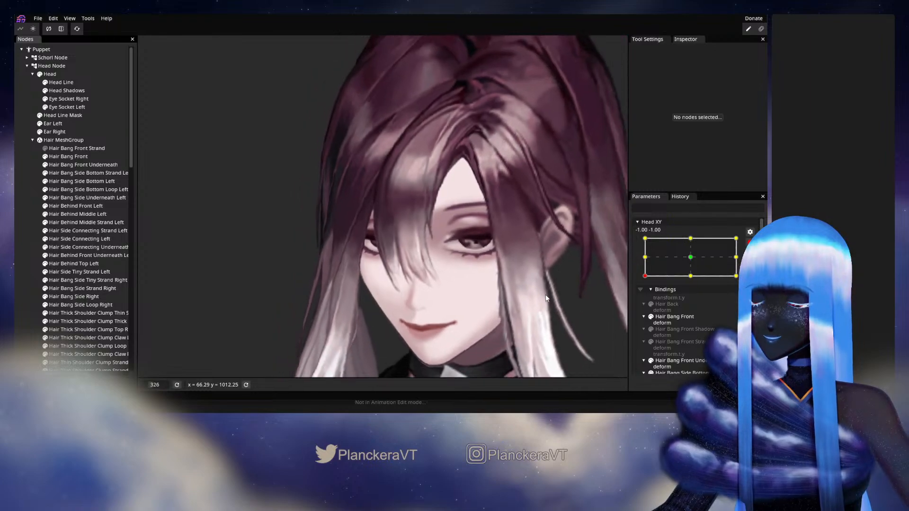
pyautogui.moveTo(537, 298); pyautogui.dragTo(545, 297)
pyautogui.click(750, 242)
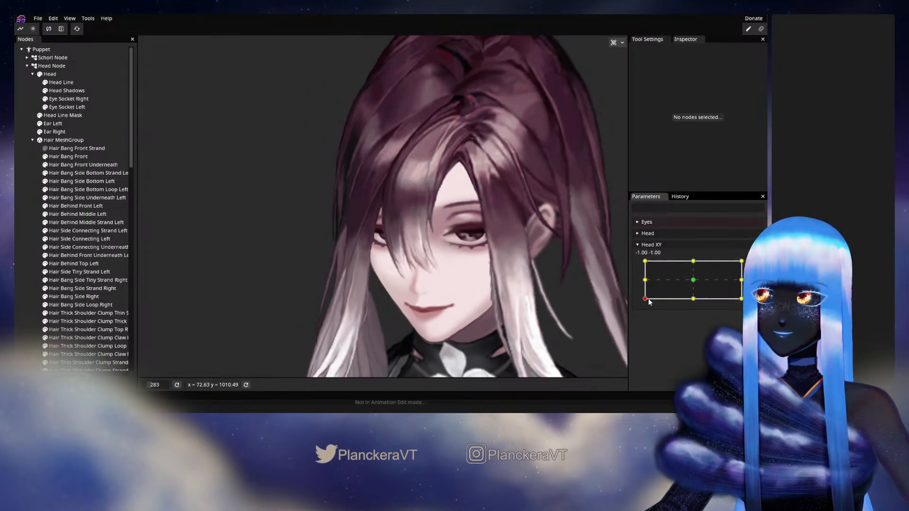
pyautogui.moveTo(649, 302)
pyautogui.mouseDown()
pyautogui.moveTo(684, 310)
pyautogui.moveTo(691, 306)
pyautogui.moveTo(659, 304)
pyautogui.moveTo(691, 304)
pyautogui.moveTo(646, 306)
pyautogui.moveTo(703, 303)
pyautogui.moveTo(645, 302)
pyautogui.mouseUp()
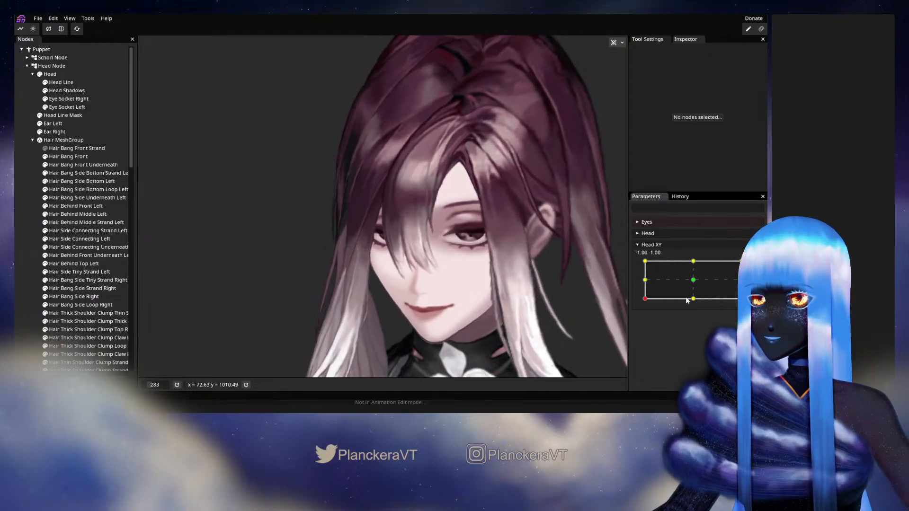
# Edit Hair Bang Front at Head XY -1.00 -1.00, adjust vertices on the inner side just below the dark band, and deselect it.
pyautogui.click(750, 266)
pyautogui.scroll(5, 425, 267)
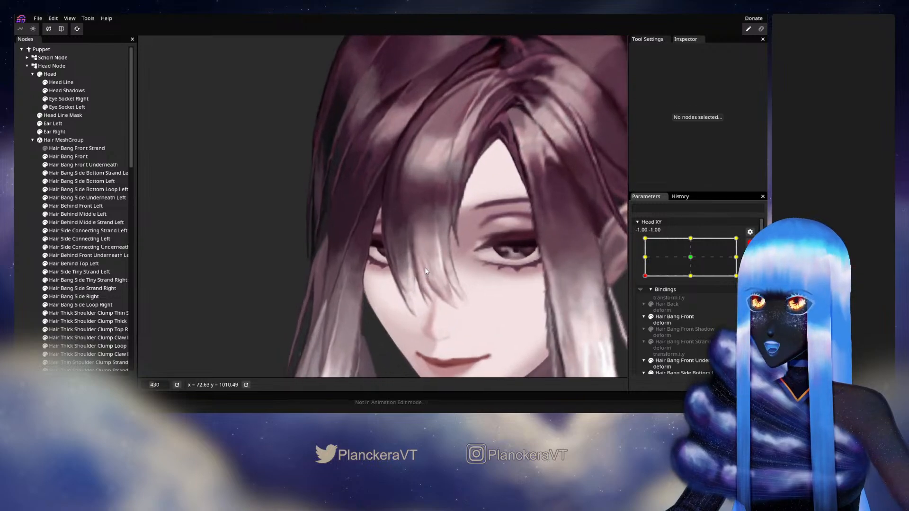
pyautogui.moveTo(436, 275); pyautogui.dragTo(386, 278)
pyautogui.scroll(3, 385, 274)
pyautogui.click(67, 156)
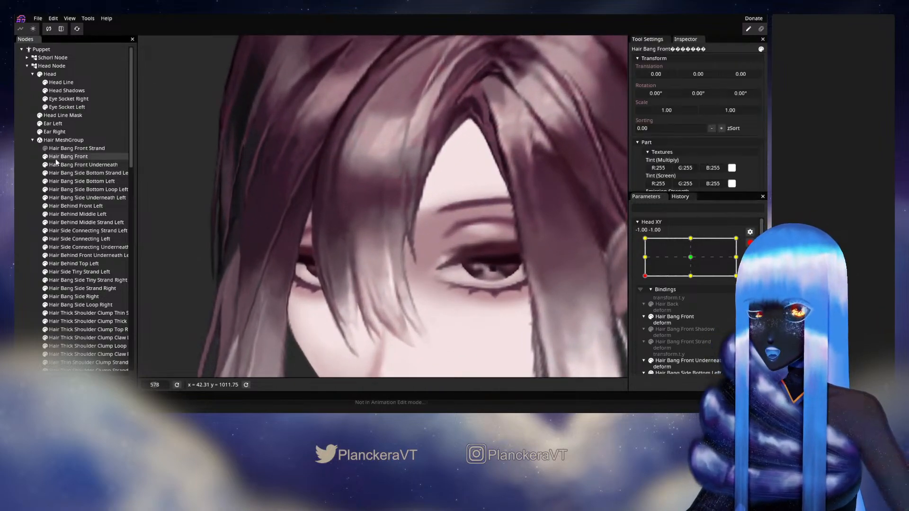
pyautogui.scroll(4, 401, 278)
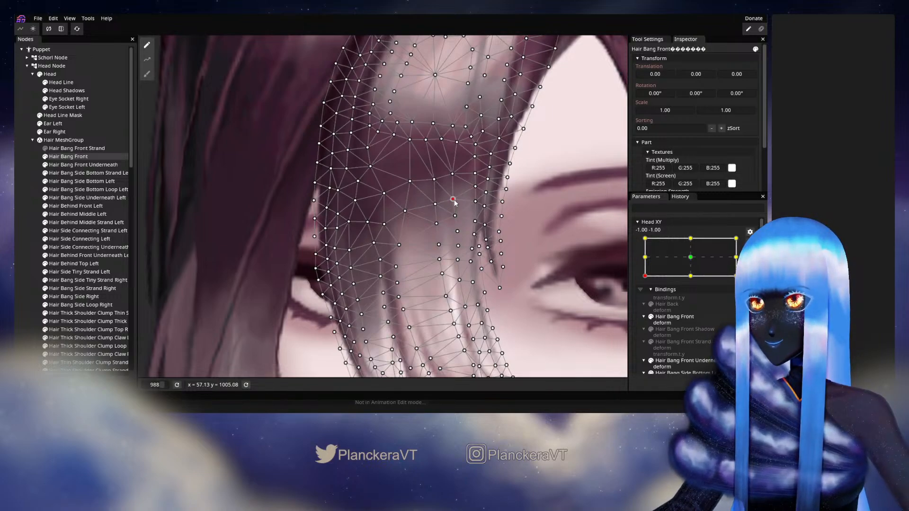
pyautogui.click(33, 220)
# Turn off keypoint editing and sweep Head XY around the -1.00 -1.00 corner to check the front bang on the whole head.
pyautogui.scroll(-1, 450, 272)
pyautogui.scroll(-4, 455, 275)
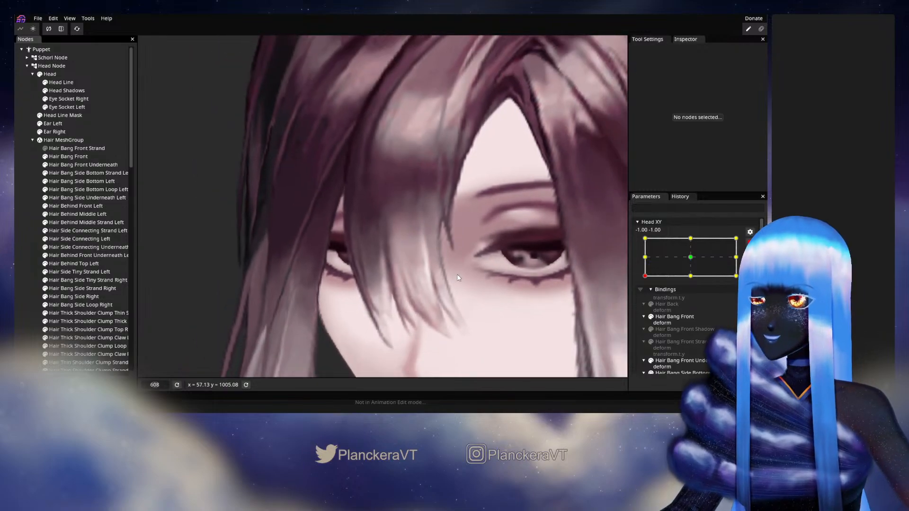
pyautogui.scroll(-3, 494, 274)
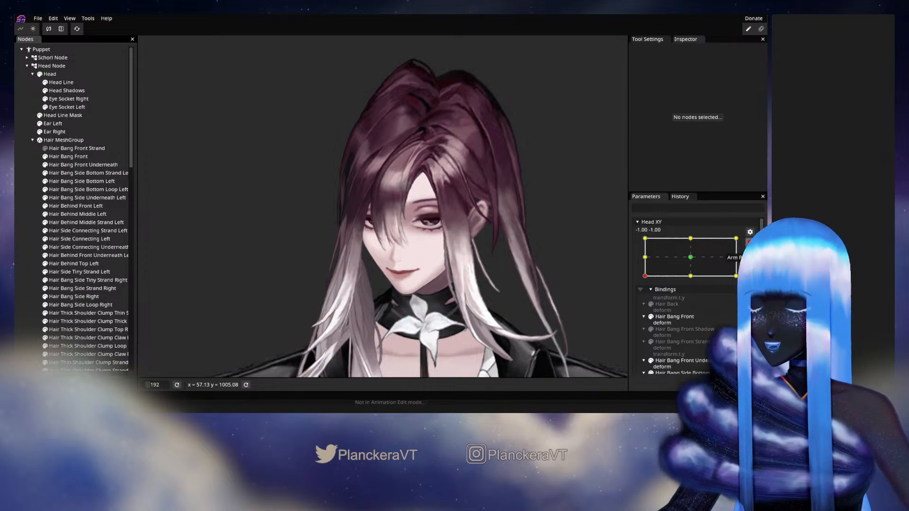
pyautogui.click(749, 243)
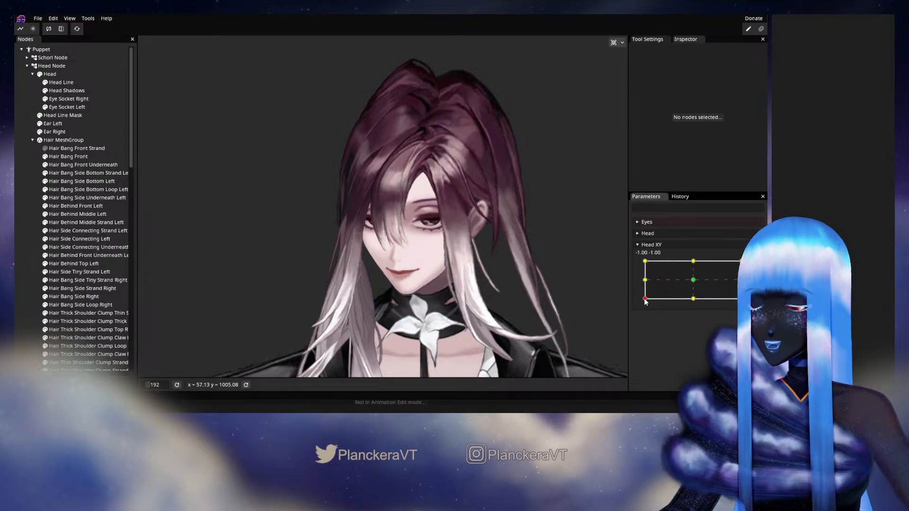
pyautogui.moveTo(647, 300)
pyautogui.mouseDown()
pyautogui.moveTo(695, 305)
pyautogui.moveTo(644, 305)
pyautogui.moveTo(692, 304)
pyautogui.moveTo(643, 303)
pyautogui.moveTo(645, 281)
pyautogui.moveTo(656, 309)
pyautogui.mouseUp()
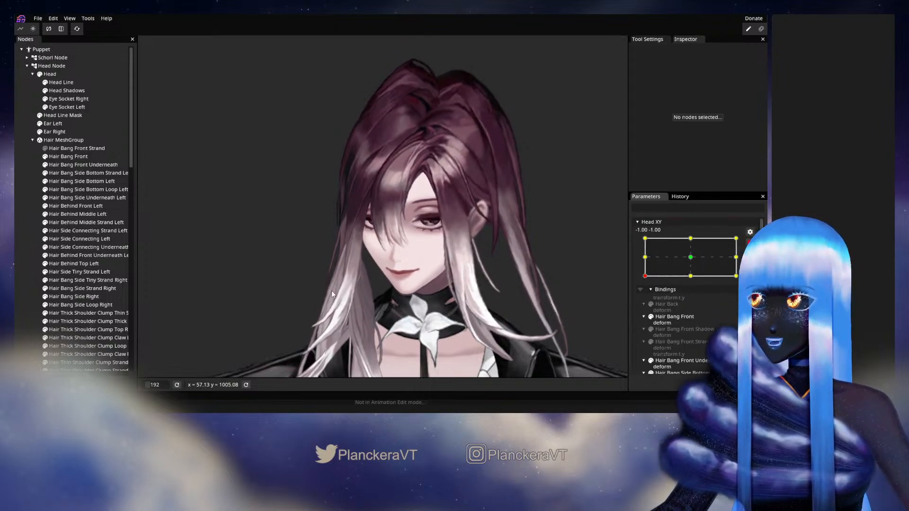
# Edit Hair Bang Front at Head XY -1.00 -1.00, adjust vertices along its outer edge beside the dark band, and deselect it.
pyautogui.scroll(5, 360, 277)
pyautogui.scroll(4, 388, 324)
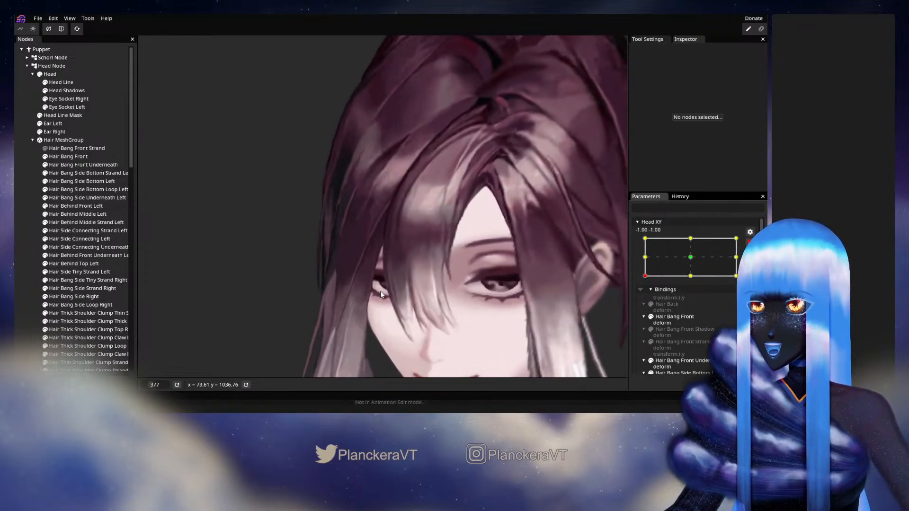
pyautogui.click(81, 157)
pyautogui.scroll(5, 340, 270)
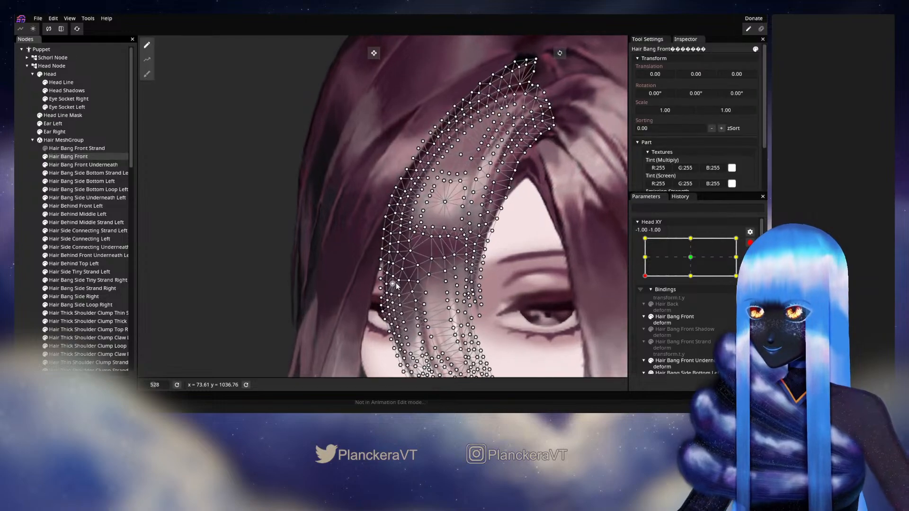
pyautogui.scroll(2, 349, 272)
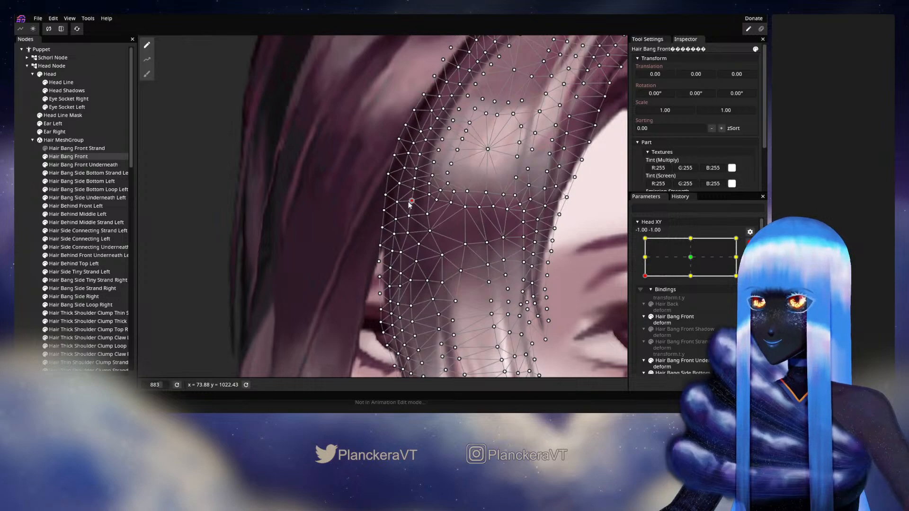
pyautogui.click(63, 231)
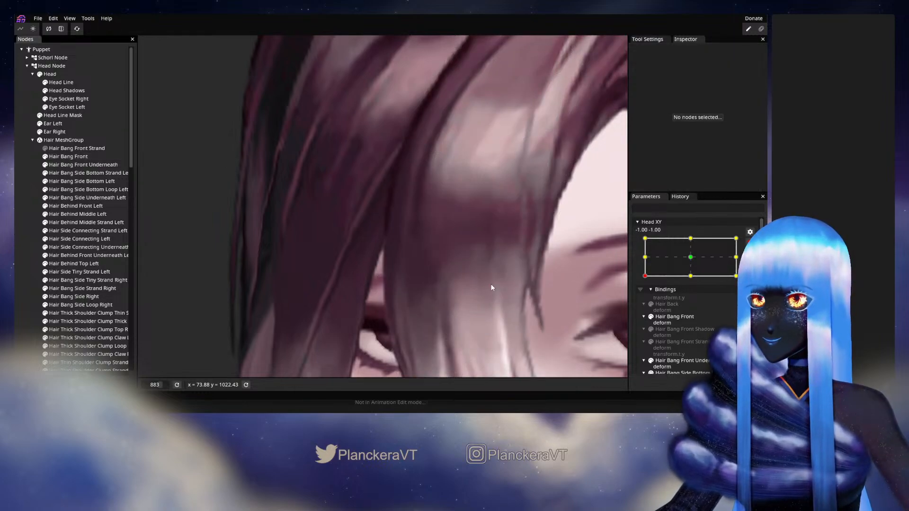
# Turn off keypoint editing and sweep Head XY between -1.00 -1.00 and the neighbouring keypoints to check the bang's outer edge.
pyautogui.scroll(-10, 491, 283)
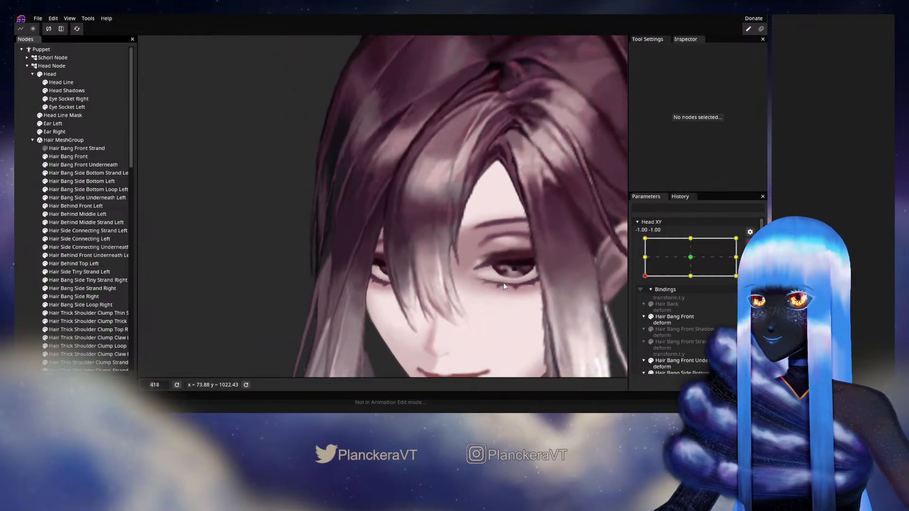
pyautogui.scroll(-6, 504, 282)
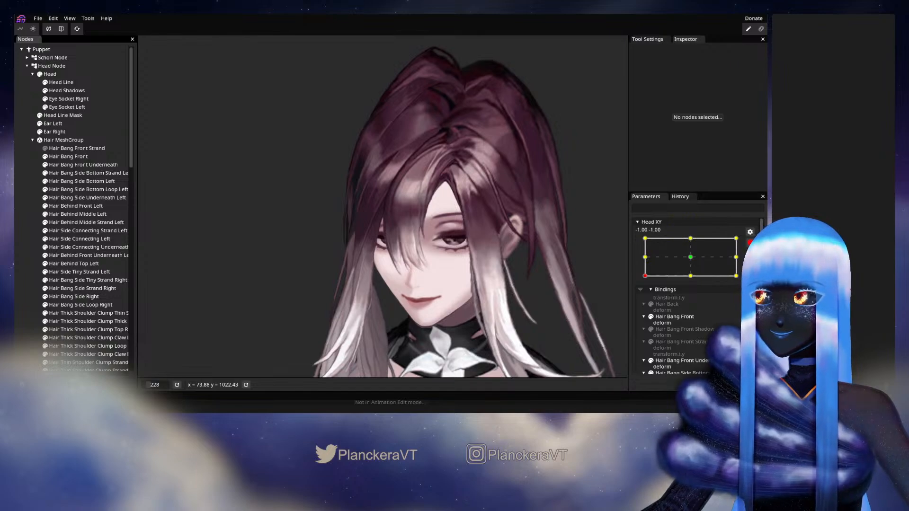
pyautogui.scroll(-2, 481, 283)
pyautogui.click(750, 243)
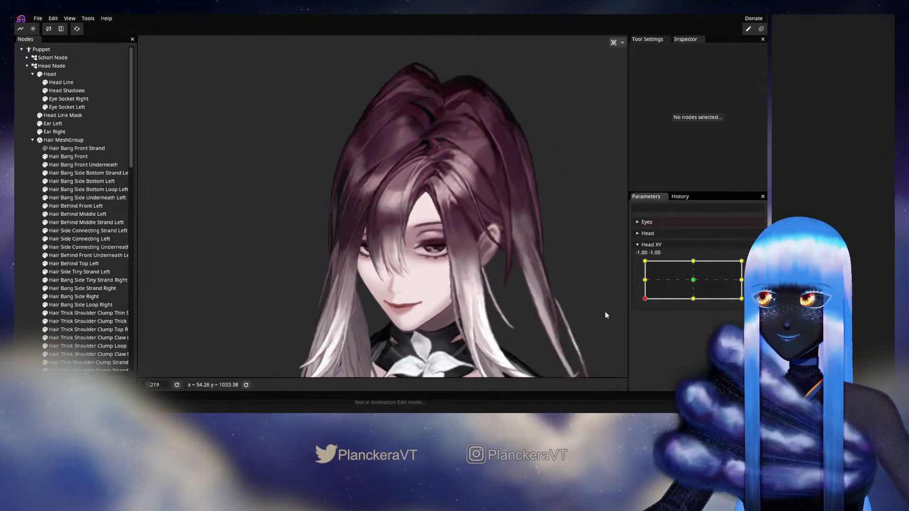
pyautogui.moveTo(646, 300)
pyautogui.mouseDown()
pyautogui.moveTo(693, 304)
pyautogui.moveTo(650, 307)
pyautogui.moveTo(640, 284)
pyautogui.moveTo(638, 299)
pyautogui.moveTo(657, 308)
pyautogui.moveTo(691, 307)
pyautogui.moveTo(639, 306)
pyautogui.mouseUp()
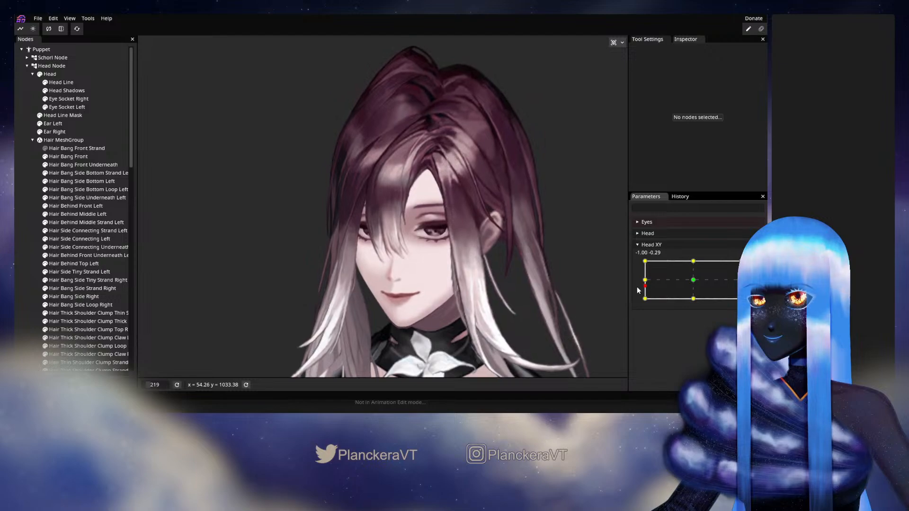
# Inspect the front bang near the hair parting up close while moving Head XY around -1.00 -1.00.
pyautogui.scroll(5, 408, 255)
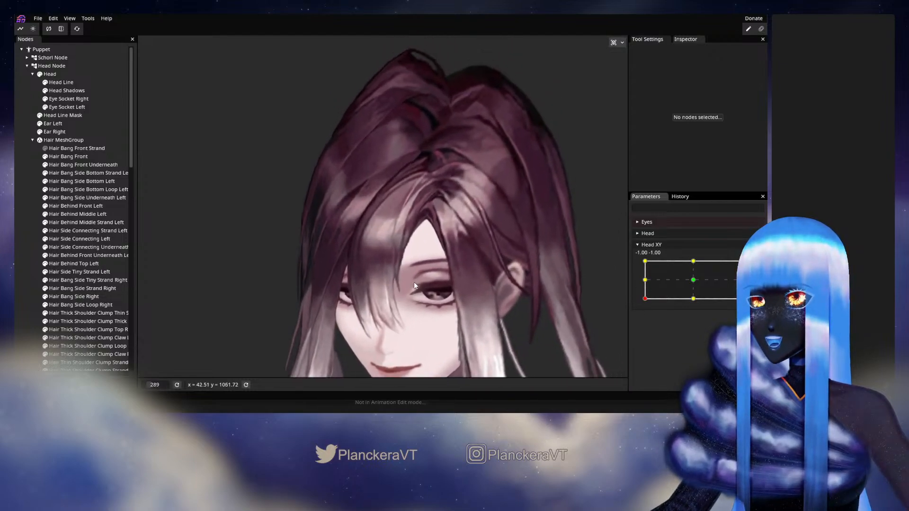
pyautogui.scroll(3, 398, 245)
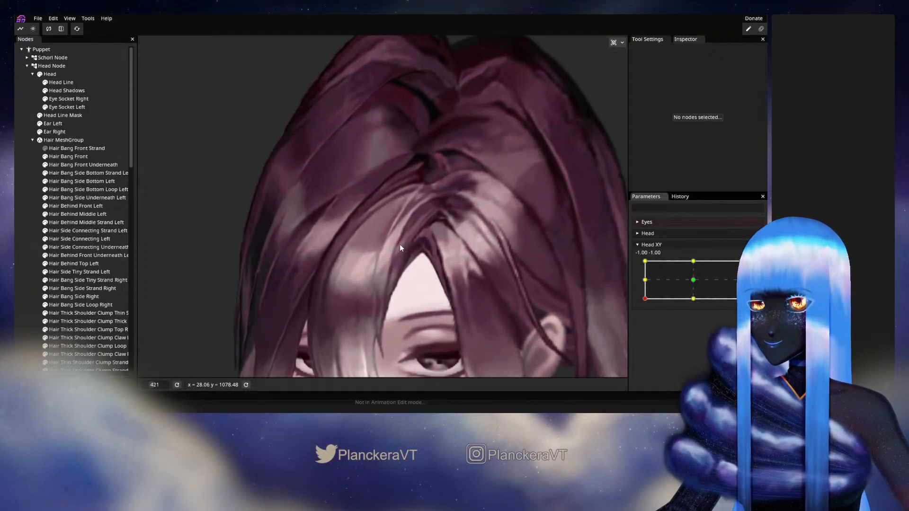
pyautogui.moveTo(405, 249); pyautogui.dragTo(417, 223)
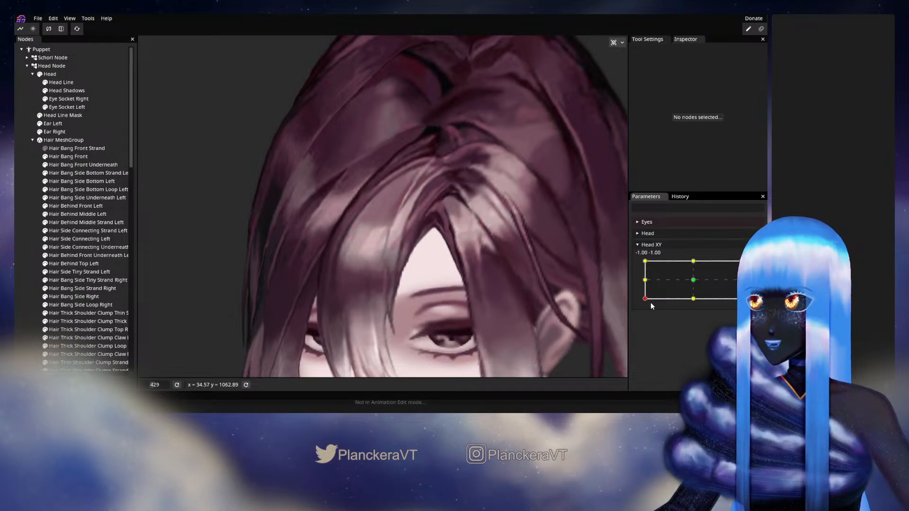
pyautogui.moveTo(646, 298)
pyautogui.mouseDown()
pyautogui.moveTo(646, 283)
pyautogui.moveTo(648, 308)
pyautogui.mouseUp()
# Edit Hair Bang Front at Head XY -1.00 -1.00, adjust vertices along the light strand near its root, and deselect it.
pyautogui.click(750, 266)
pyautogui.scroll(1, 493, 240)
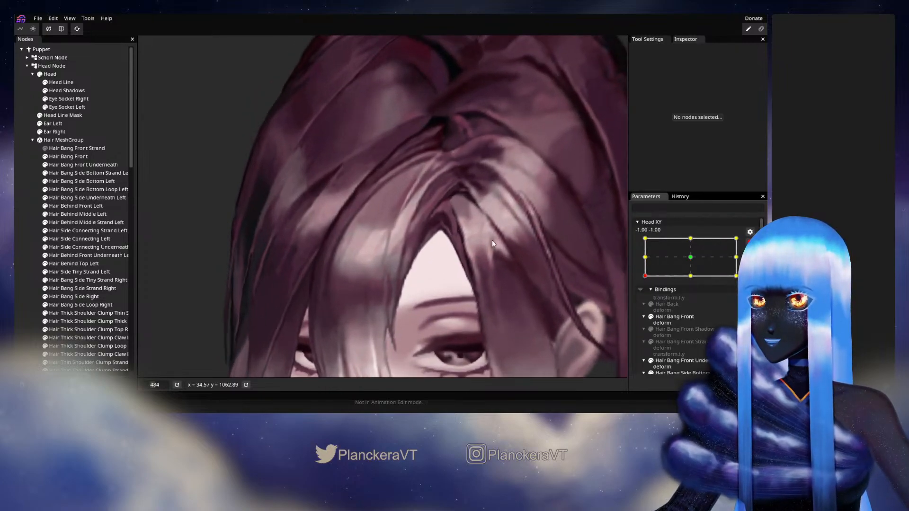
pyautogui.scroll(2, 420, 242)
pyautogui.scroll(1, 420, 246)
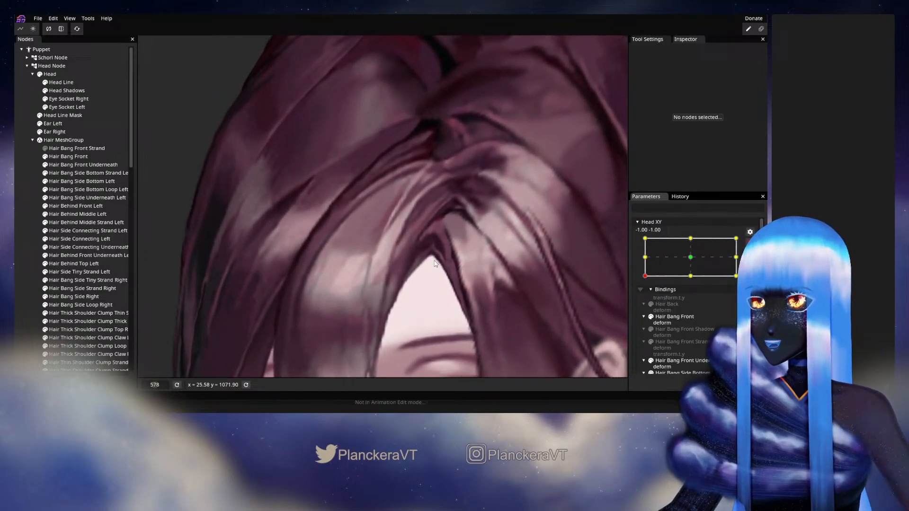
pyautogui.click(63, 158)
pyautogui.scroll(3, 370, 246)
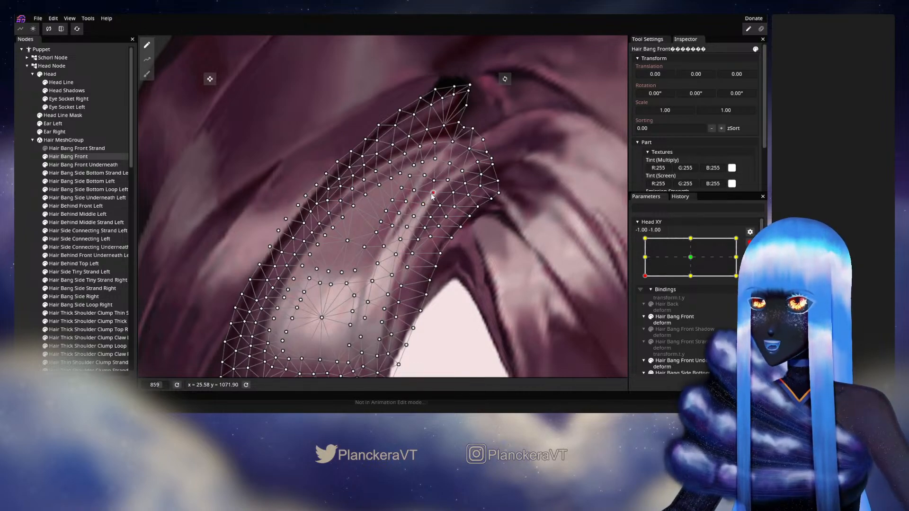
pyautogui.click(30, 239)
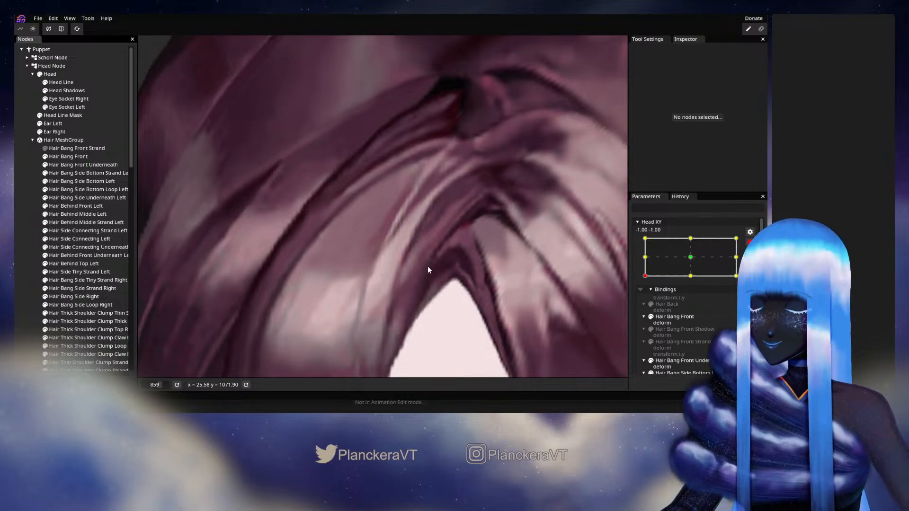
# Turn off keypoint editing and sweep Head XY around -1.00 -1.00 to check the front bang's root area.
pyautogui.scroll(-10, 428, 267)
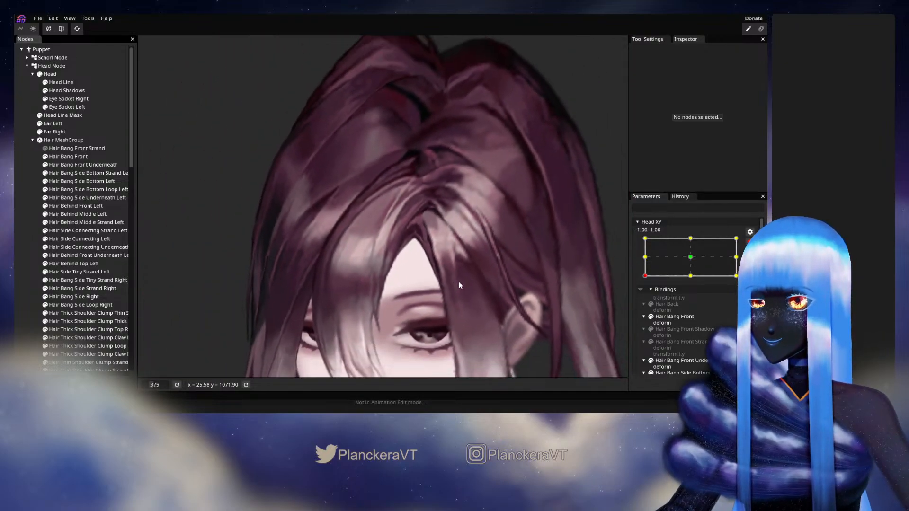
pyautogui.scroll(-4, 460, 284)
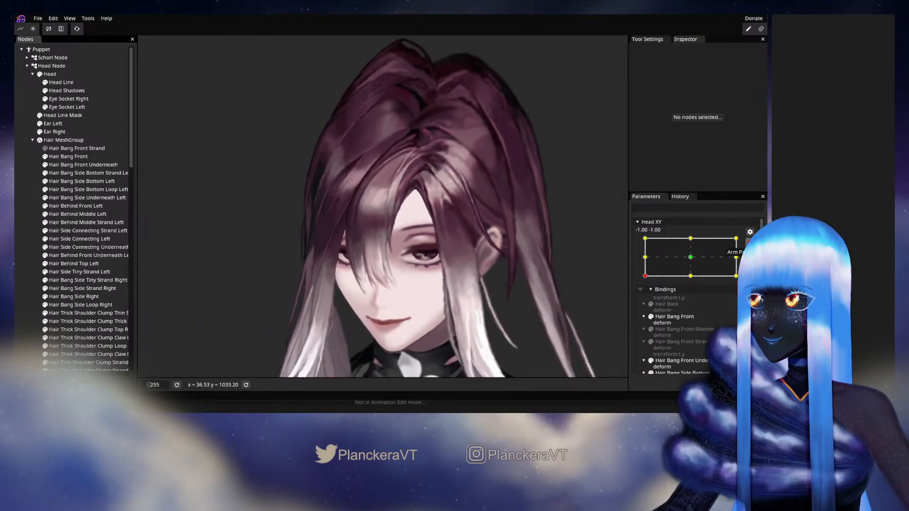
pyautogui.click(750, 242)
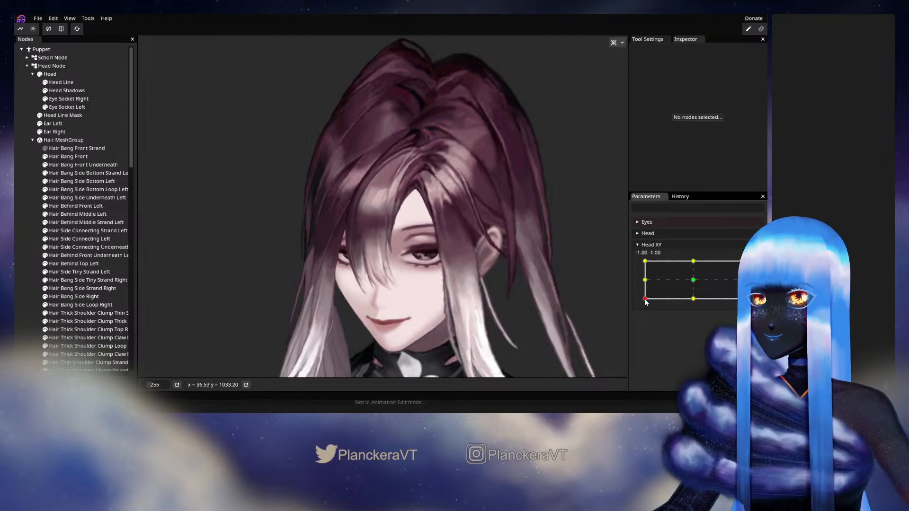
pyautogui.moveTo(646, 301)
pyautogui.mouseDown()
pyautogui.moveTo(644, 282)
pyautogui.moveTo(639, 303)
pyautogui.mouseUp()
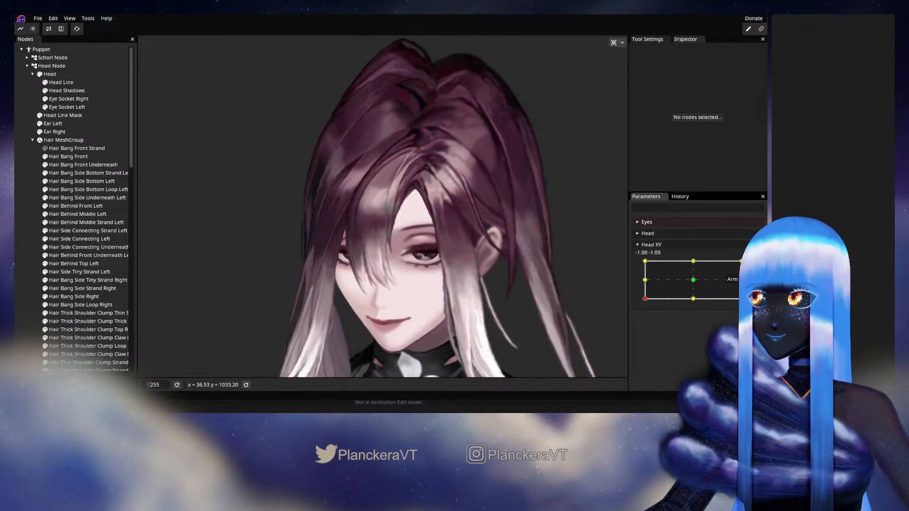
# Edit Hair Bang Front at Head XY -1.00 -1.00 again, fine-tune vertices on the light strand beside the parting, and deselect it.
pyautogui.click(755, 265)
pyautogui.scroll(5, 382, 206)
pyautogui.moveTo(428, 176); pyautogui.dragTo(419, 247)
pyautogui.scroll(3, 356, 278)
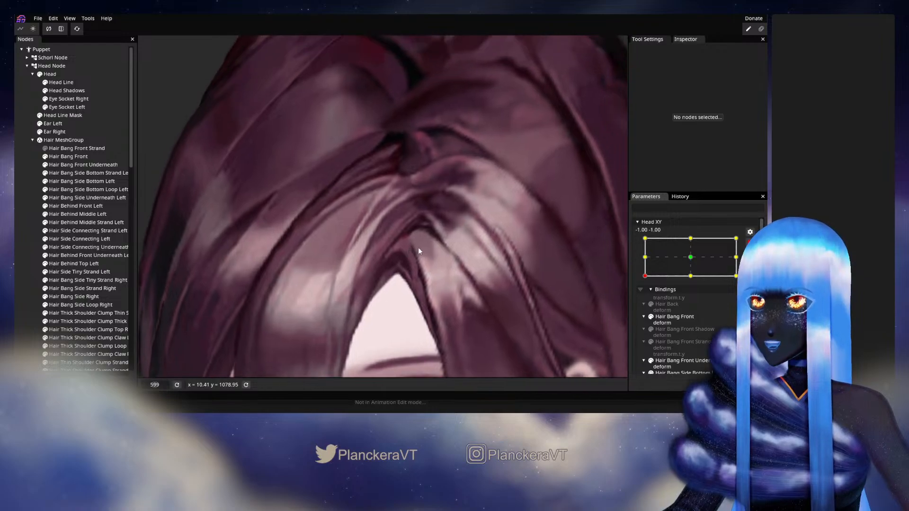
pyautogui.click(70, 158)
pyautogui.scroll(2, 392, 245)
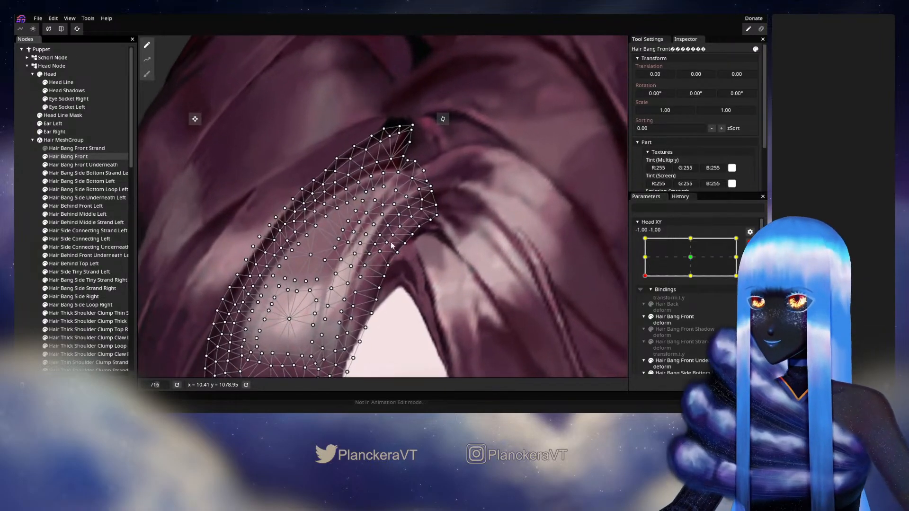
pyautogui.click(381, 218)
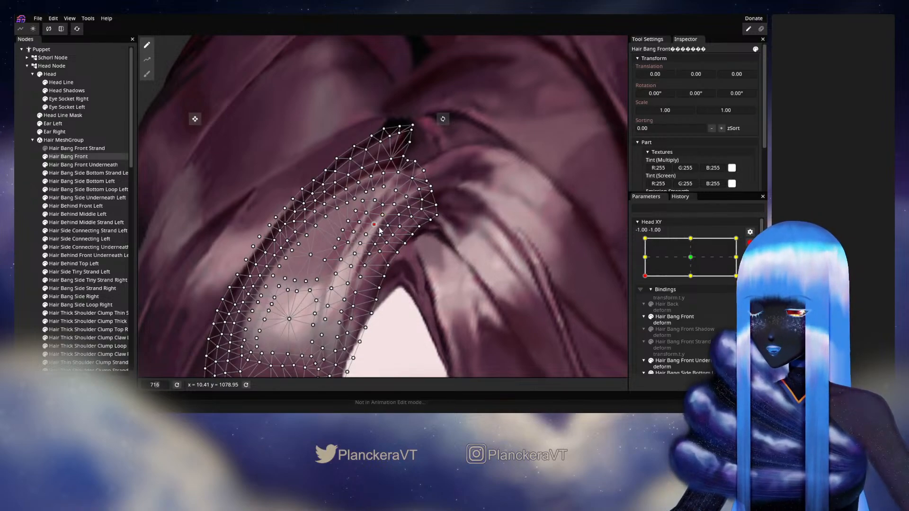
pyautogui.click(17, 215)
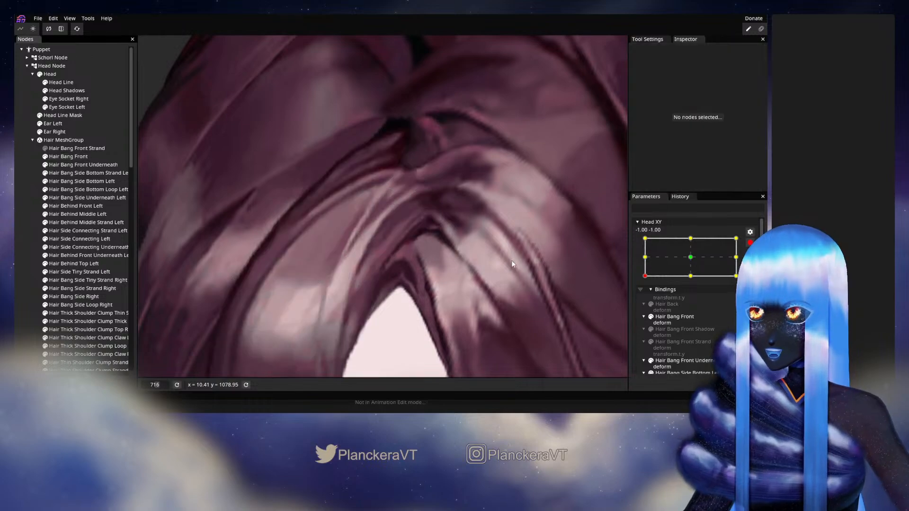
# View the whole head with keypoint editing off and move Head XY around -1.00 -1.00 to check the light strand.
pyautogui.scroll(-5, 504, 283)
pyautogui.scroll(-5, 505, 280)
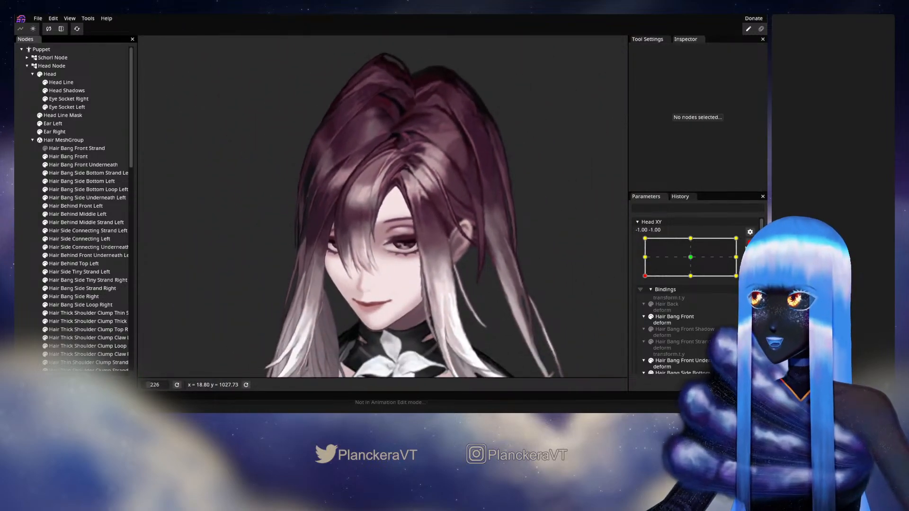
pyautogui.click(747, 245)
pyautogui.moveTo(646, 300)
pyautogui.mouseDown()
pyautogui.moveTo(646, 282)
pyautogui.moveTo(651, 302)
pyautogui.mouseUp()
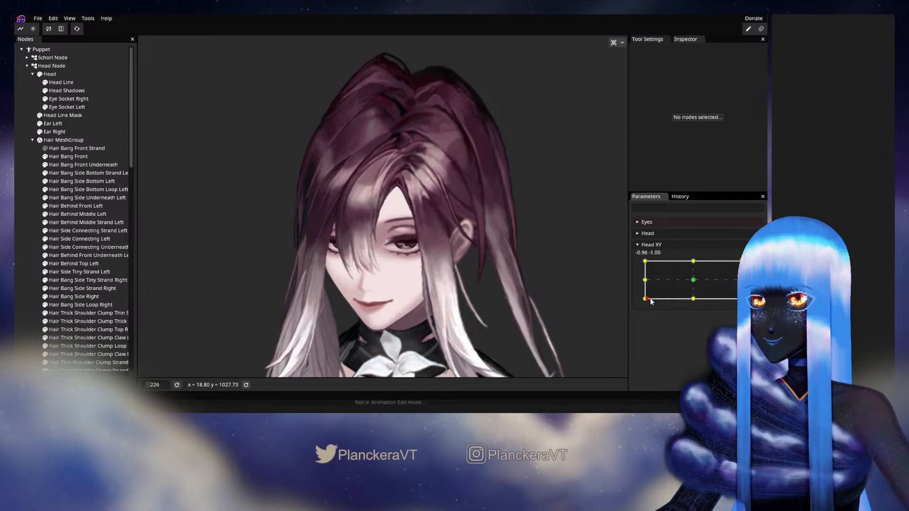
# Edit Hair Bang Front at Head XY -1.00 -1.00, nudge mesh vertices on its upper light strand, and deselect it.
pyautogui.scroll(6, 391, 219)
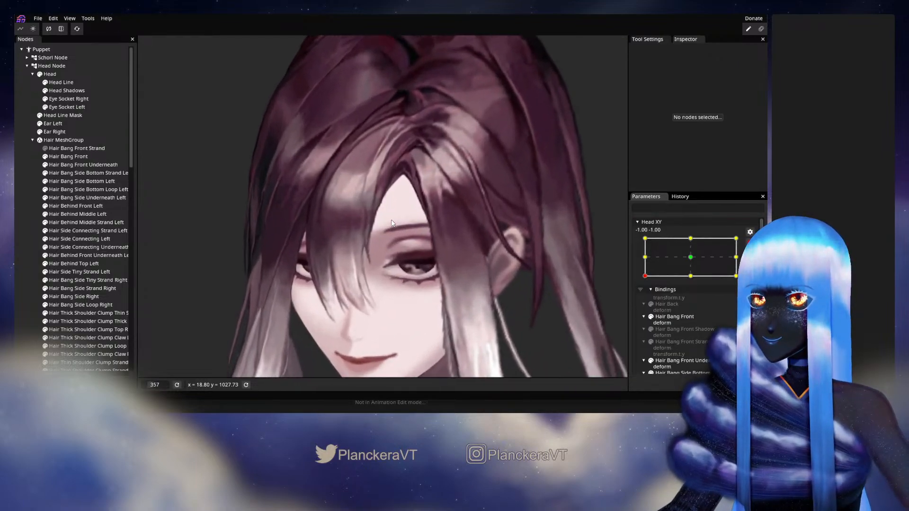
pyautogui.scroll(4, 379, 301)
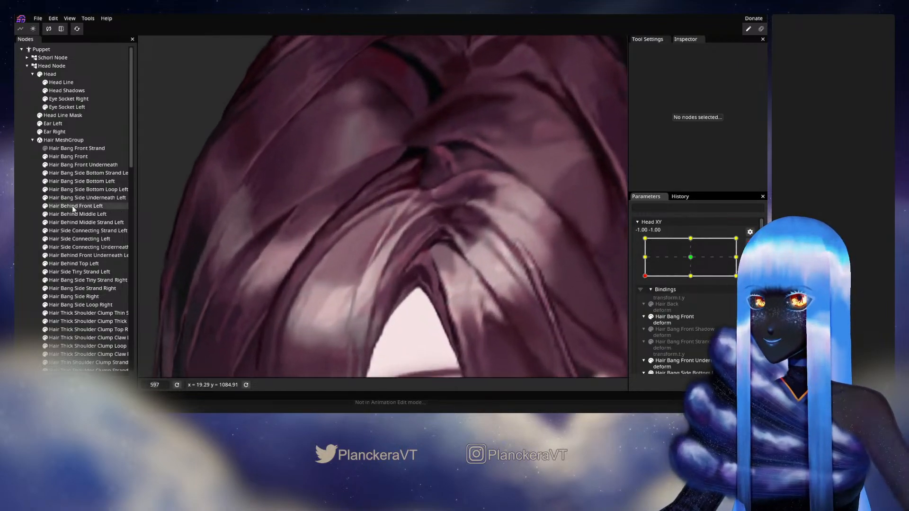
pyautogui.click(64, 158)
pyautogui.scroll(3, 391, 241)
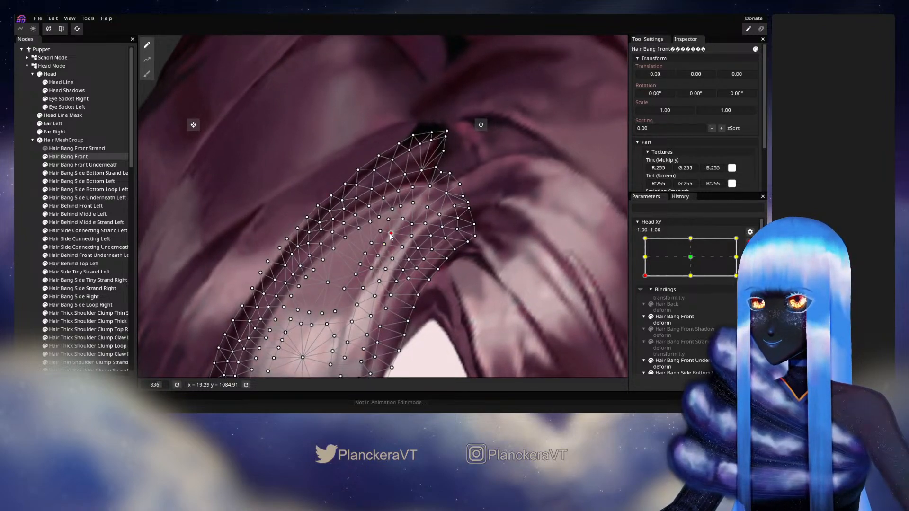
pyautogui.click(436, 284)
pyautogui.scroll(-5, 512, 282)
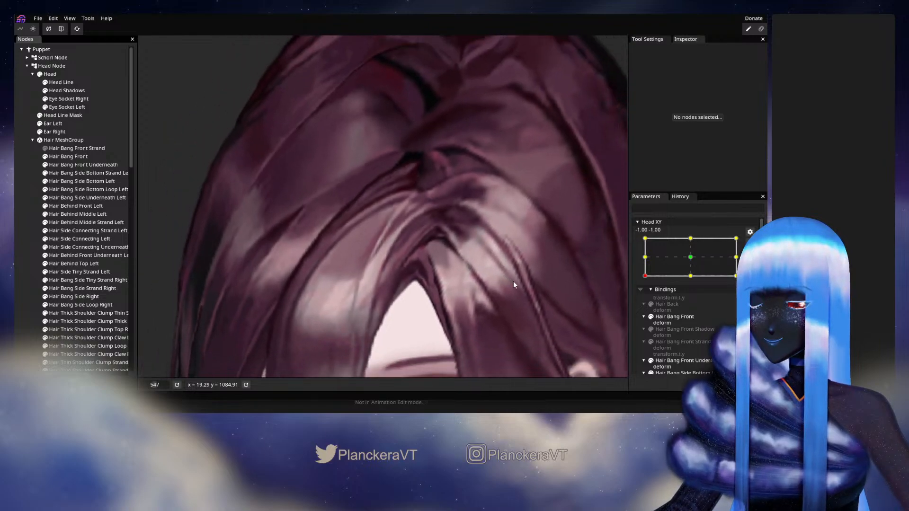
# View the whole head with keypoint editing off and move Head XY vertically near -1.00 -1.00 to check the bang.
pyautogui.scroll(-5, 511, 284)
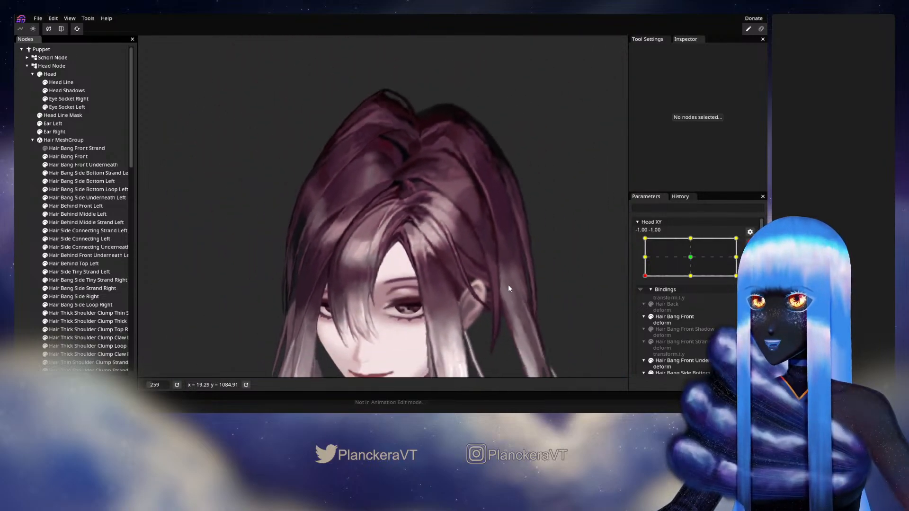
pyautogui.scroll(-1, 525, 256)
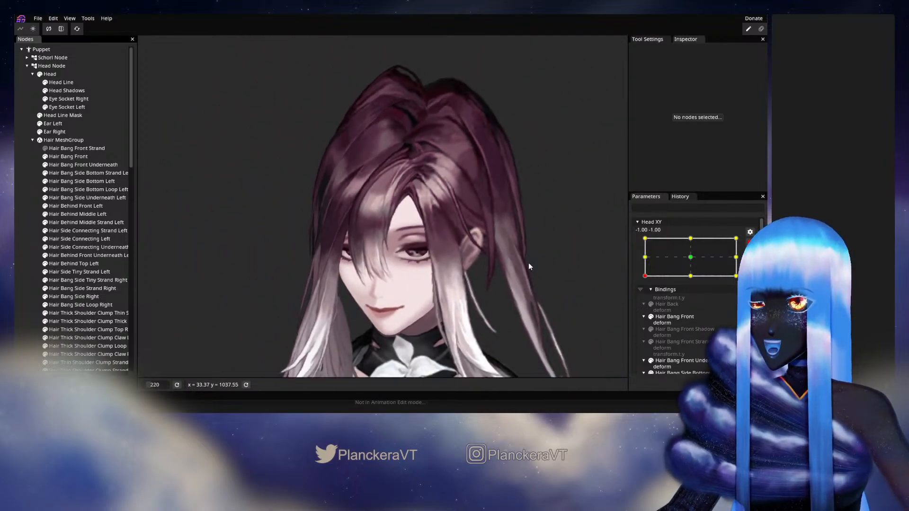
pyautogui.click(750, 243)
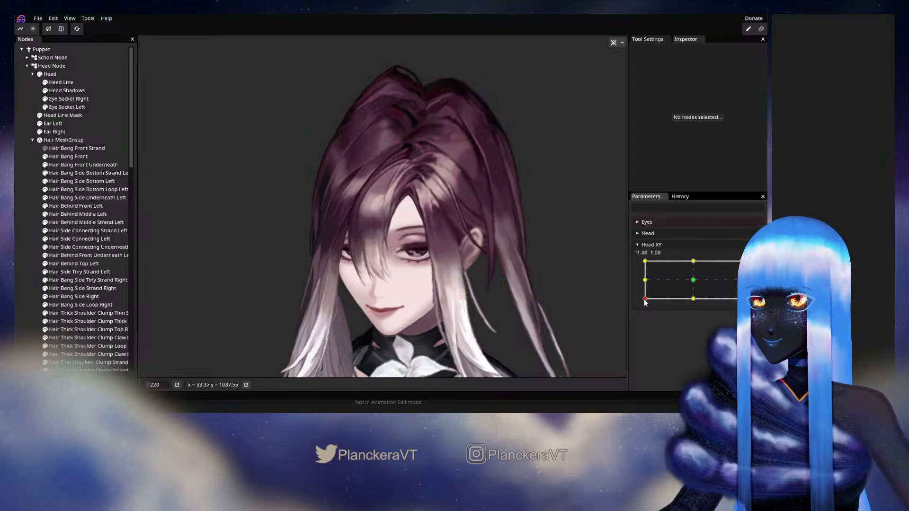
pyautogui.moveTo(645, 301); pyautogui.dragTo(643, 283)
pyautogui.moveTo(643, 294)
pyautogui.mouseDown()
pyautogui.moveTo(644, 280)
pyautogui.moveTo(647, 304)
pyautogui.moveTo(697, 306)
pyautogui.moveTo(642, 307)
pyautogui.mouseUp()
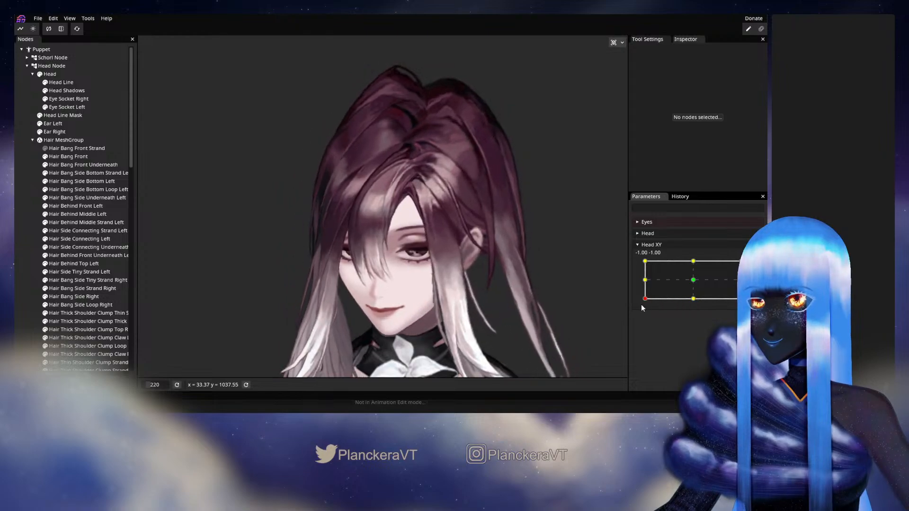
# Edit Hair Side Connecting Left at Head XY -1.00 -1.00, reposition the mesh vertices at its root beside the parting, and deselect it.
pyautogui.click(756, 267)
pyautogui.scroll(2, 383, 254)
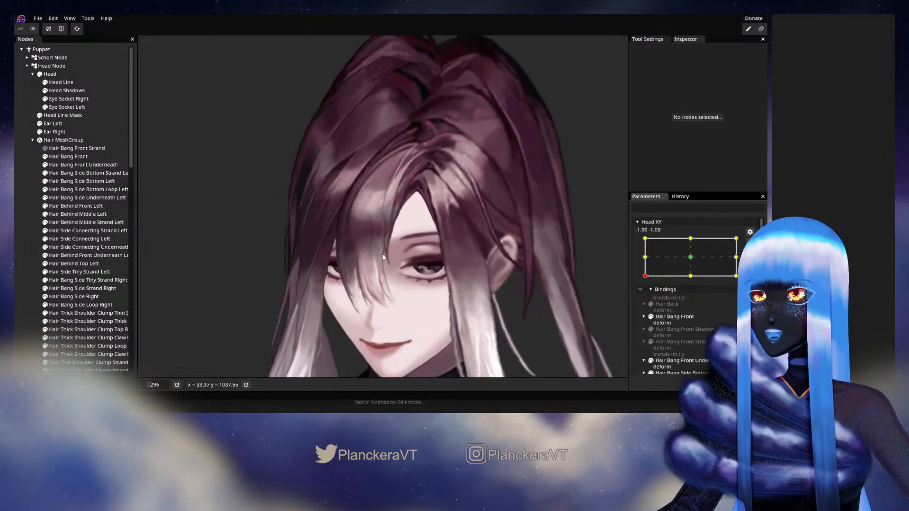
pyautogui.moveTo(382, 254); pyautogui.dragTo(343, 324)
pyautogui.scroll(4, 345, 315)
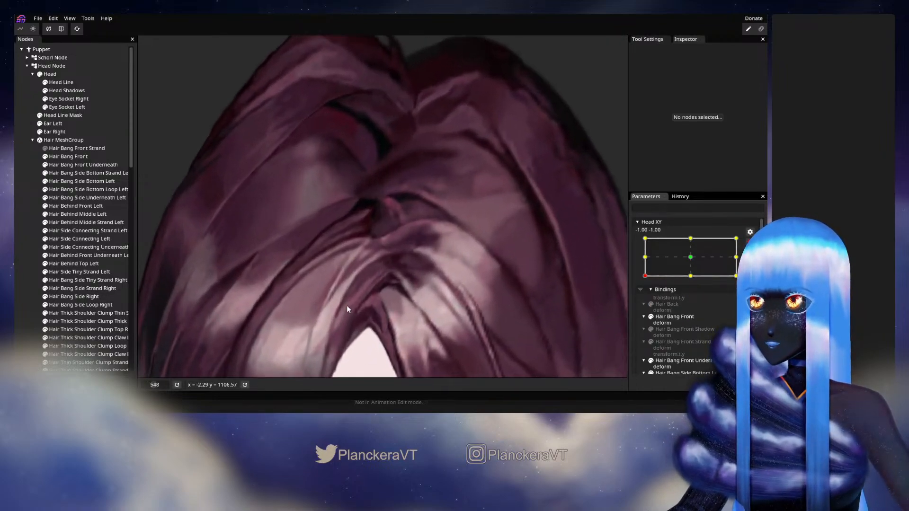
pyautogui.click(64, 239)
pyautogui.scroll(2, 331, 267)
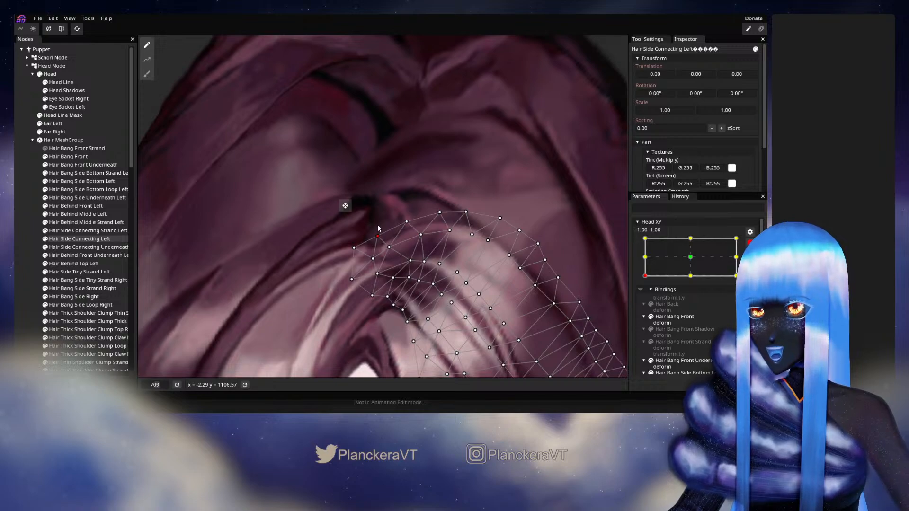
pyautogui.moveTo(377, 240); pyautogui.dragTo(391, 248)
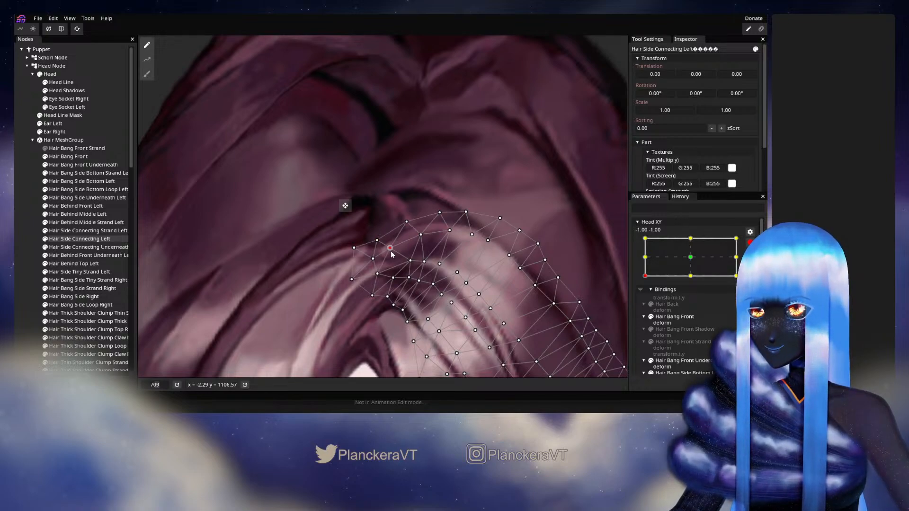
pyautogui.click(421, 236)
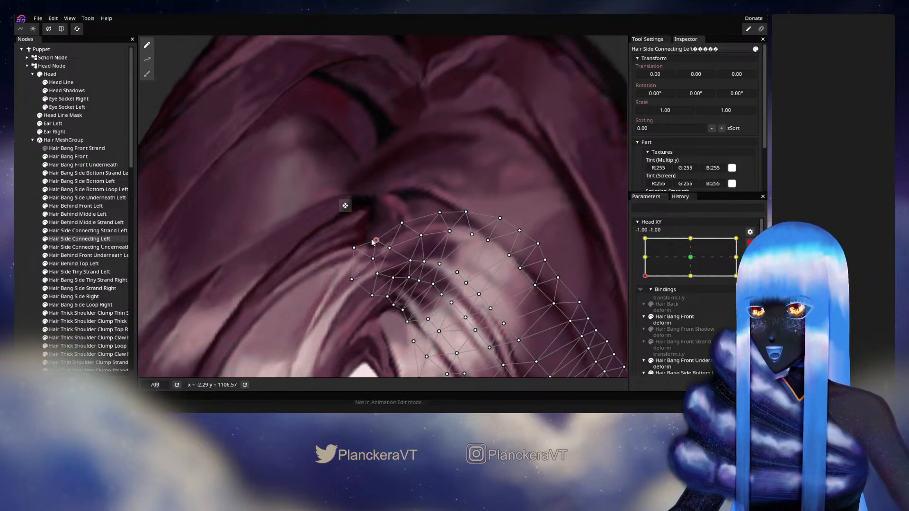
pyautogui.click(95, 239)
# Turn off keypoint editing and sweep Head XY around -1.00 -1.00 to check the connecting side hair's root.
pyautogui.scroll(-5, 485, 276)
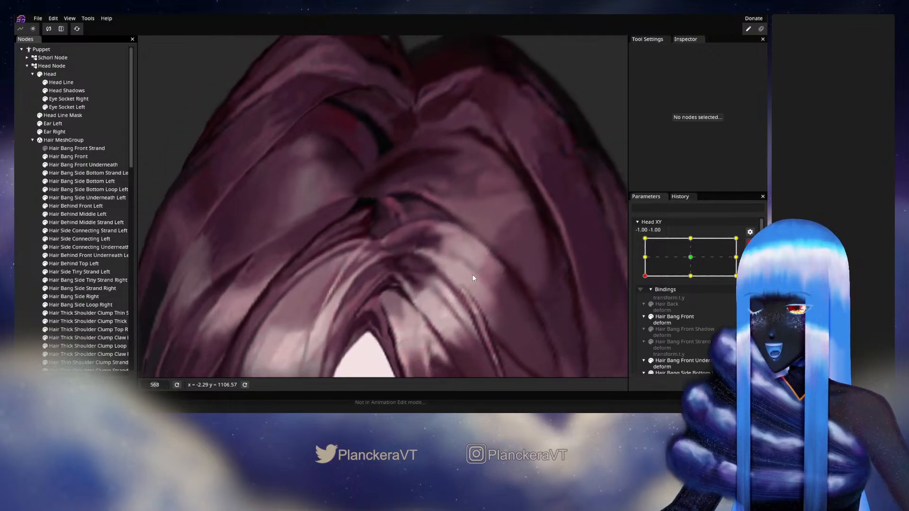
pyautogui.scroll(-5, 476, 273)
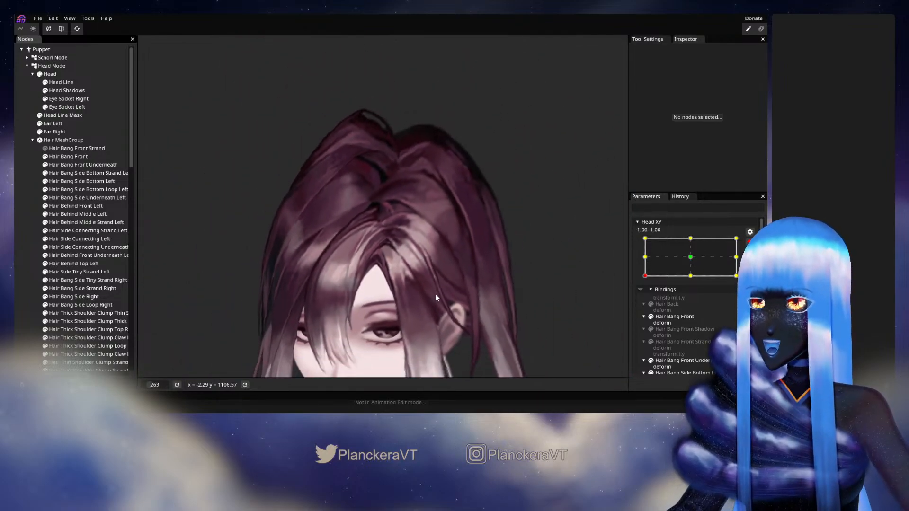
pyautogui.scroll(-1, 456, 254)
pyautogui.moveTo(464, 261); pyautogui.dragTo(487, 244)
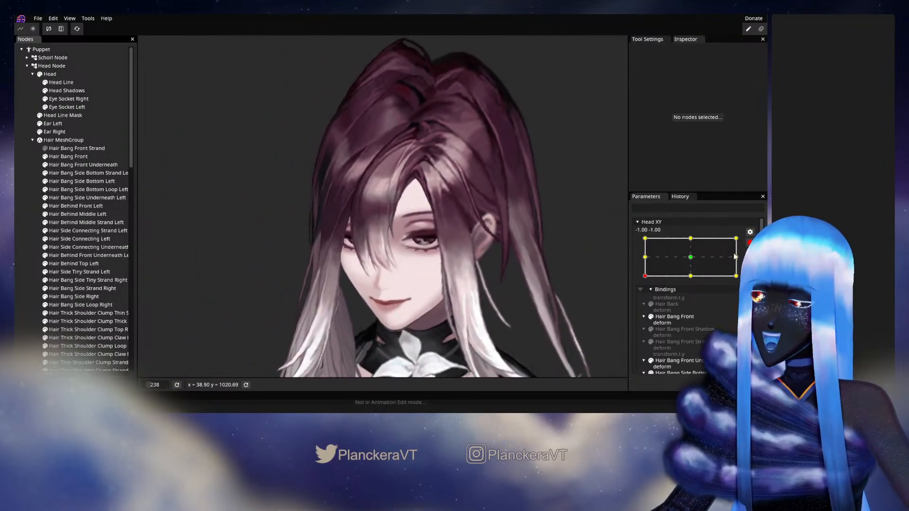
pyautogui.click(749, 241)
pyautogui.moveTo(645, 299)
pyautogui.mouseDown()
pyautogui.moveTo(642, 281)
pyautogui.moveTo(641, 303)
pyautogui.moveTo(699, 303)
pyautogui.moveTo(640, 302)
pyautogui.mouseUp()
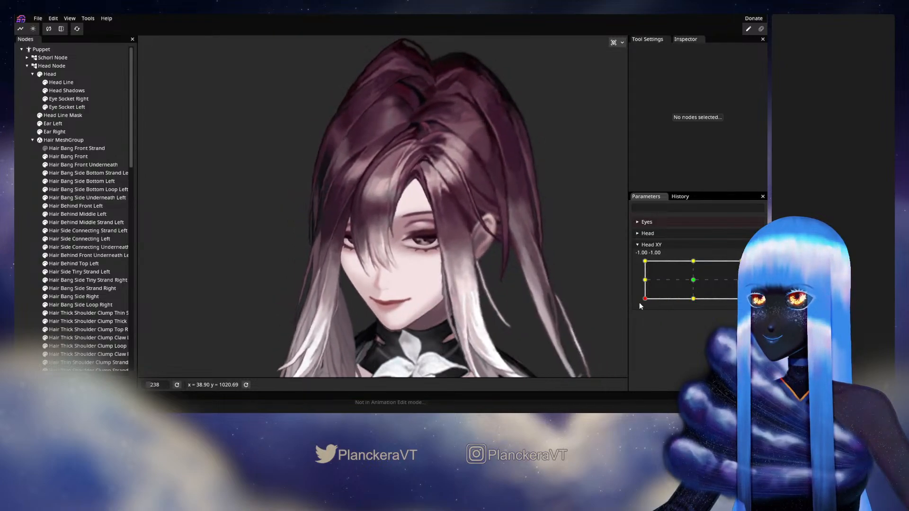
# Edit Hair Side Connecting Left again at Head XY -1.00 -1.00 and fine-tune the vertices at its root tip.
pyautogui.click(755, 266)
pyautogui.scroll(8, 335, 227)
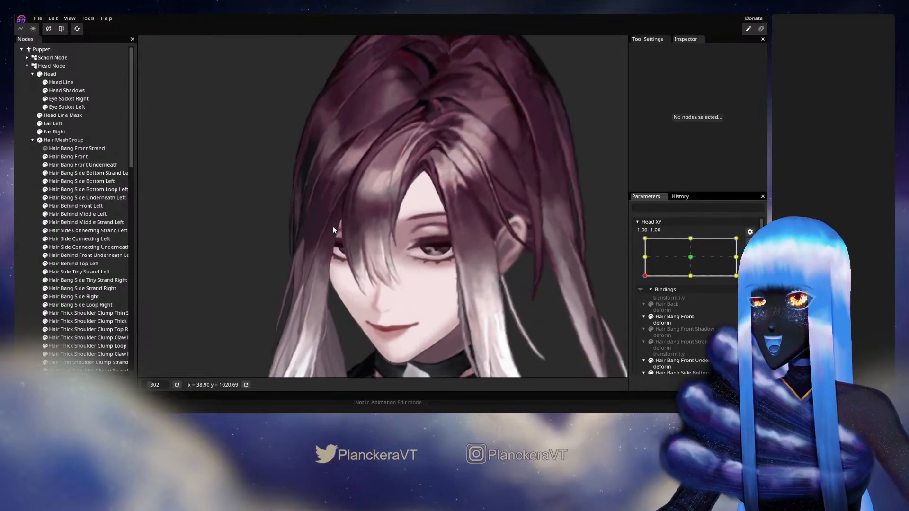
pyautogui.scroll(7, 347, 306)
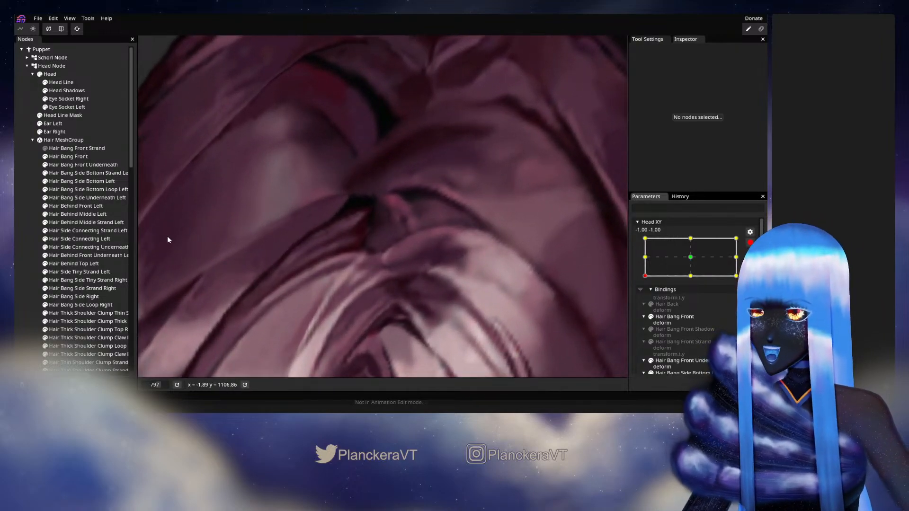
pyautogui.click(78, 240)
pyautogui.scroll(3, 343, 280)
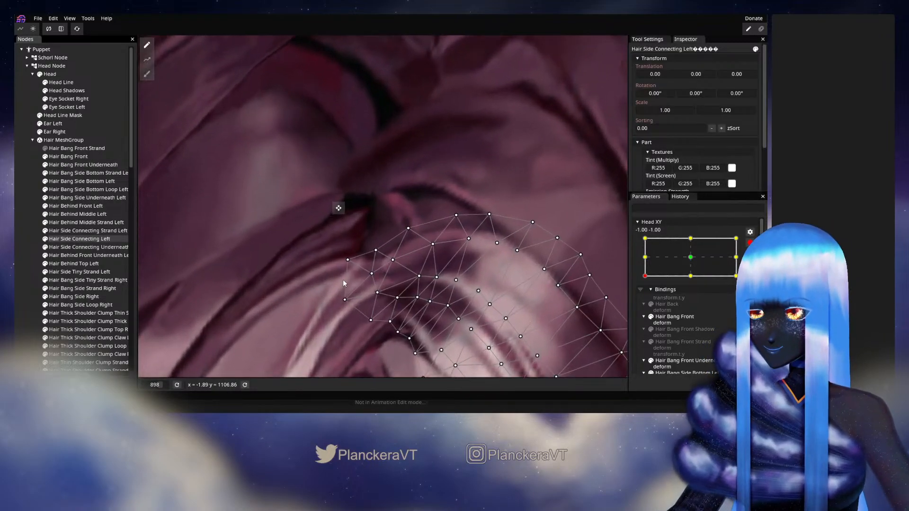
pyautogui.click(368, 271)
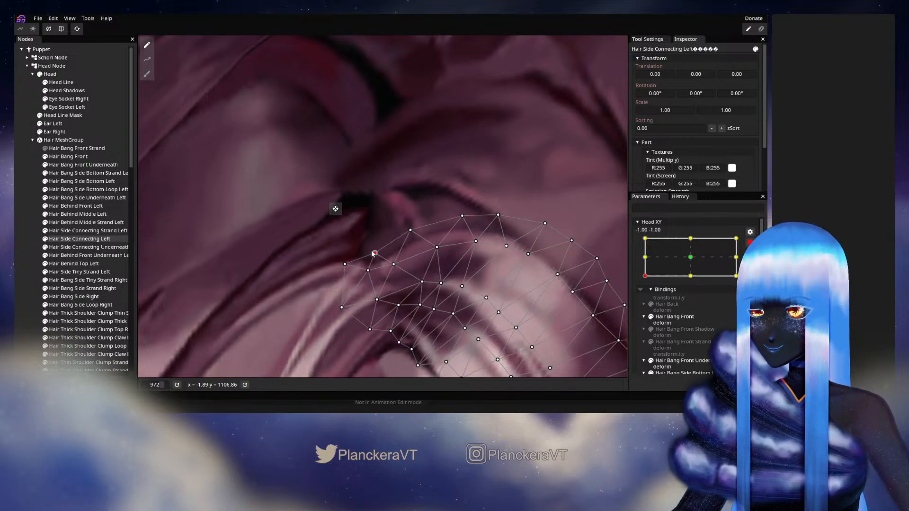
# Adjust the Hair Bang Front vertices where its root meets the connecting side hair, and deselect it.
pyautogui.click(76, 157)
pyautogui.scroll(2, 386, 270)
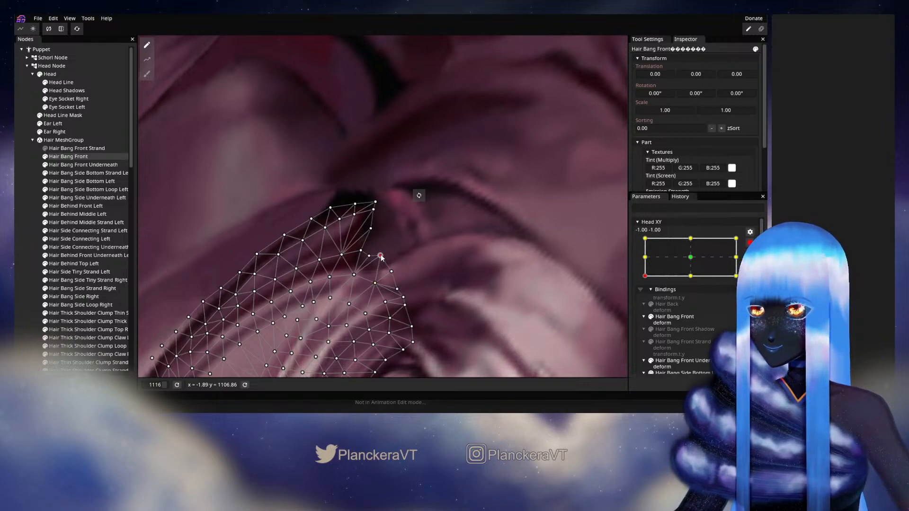
pyautogui.click(16, 244)
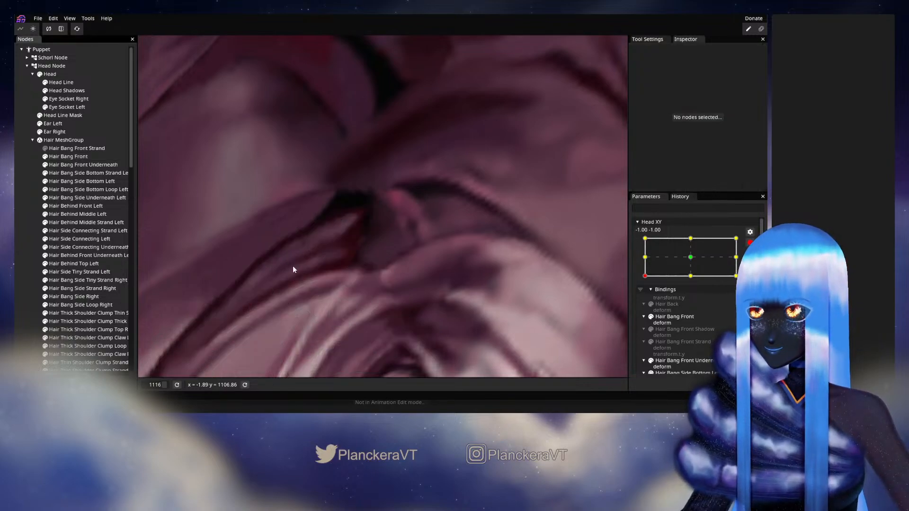
# View the head and shoulders with keypoint editing off and move Head XY around -1.00 -1.00 to check the hair roots.
pyautogui.scroll(-2, 463, 324)
pyautogui.scroll(-4, 455, 327)
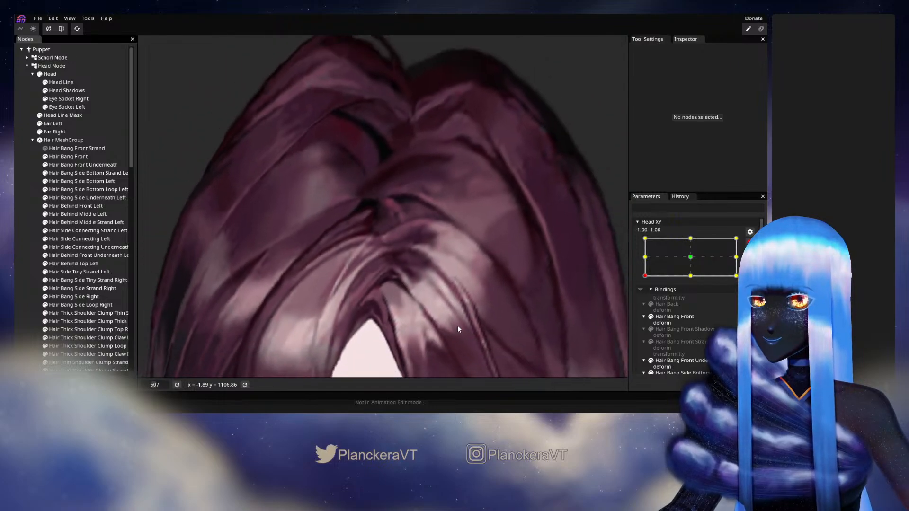
pyautogui.scroll(-3, 458, 326)
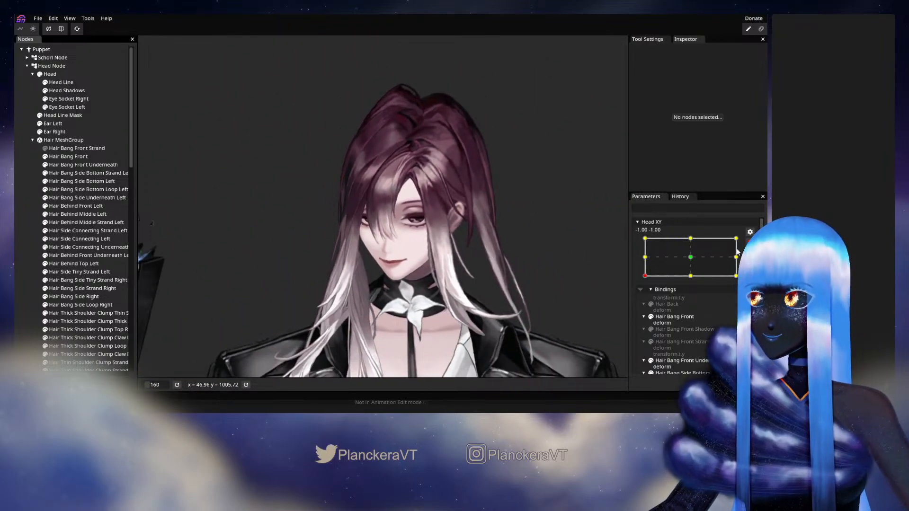
pyautogui.click(750, 242)
pyautogui.moveTo(646, 302)
pyautogui.mouseDown()
pyautogui.moveTo(692, 306)
pyautogui.moveTo(641, 307)
pyautogui.moveTo(695, 304)
pyautogui.moveTo(639, 310)
pyautogui.mouseUp()
# Resume keypoint editing at Head XY -1.00 -1.00 and examine the hair around the parting and front bang root up close.
pyautogui.click(751, 265)
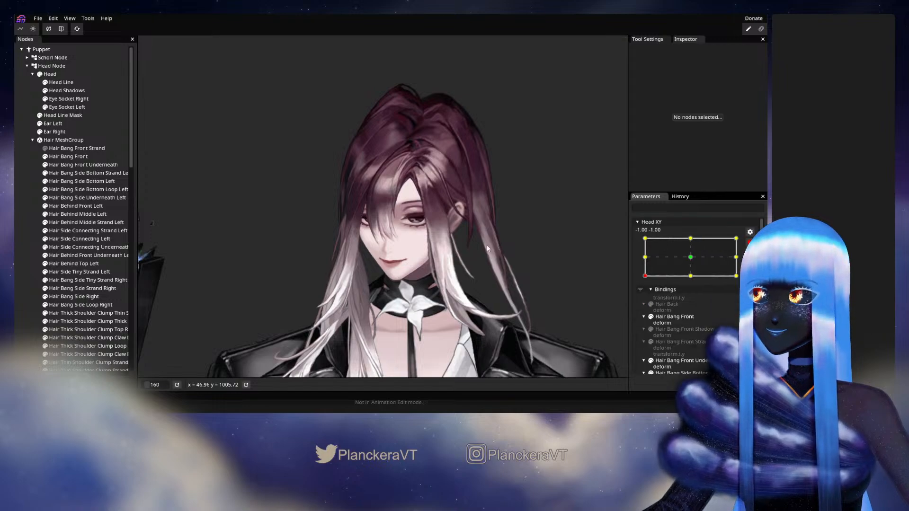
pyautogui.scroll(3, 428, 220)
pyautogui.scroll(6, 427, 220)
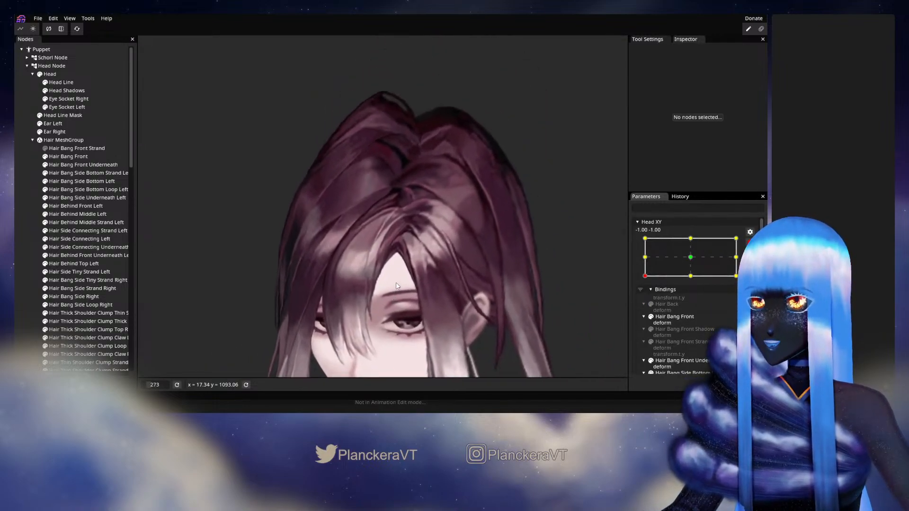
pyautogui.scroll(2, 397, 283)
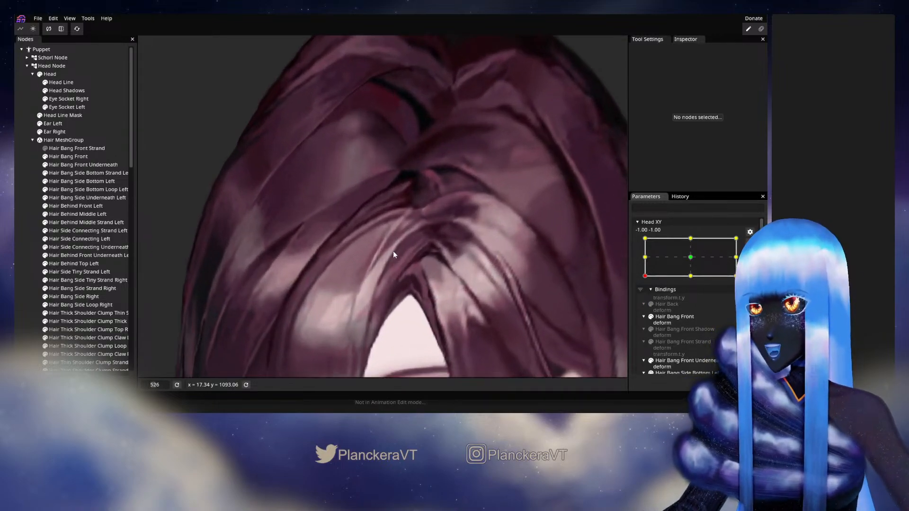
pyautogui.scroll(2, 351, 272)
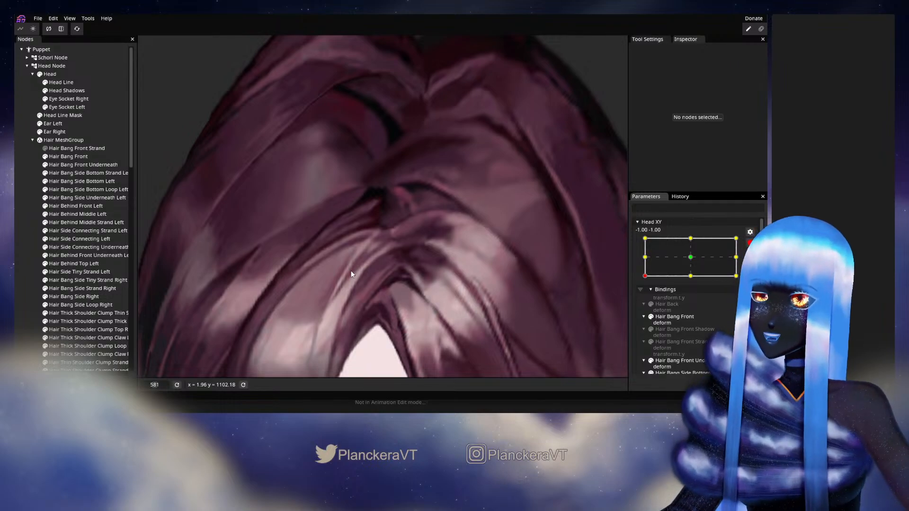
pyautogui.moveTo(378, 278); pyautogui.dragTo(389, 232)
pyautogui.scroll(-3, 390, 234)
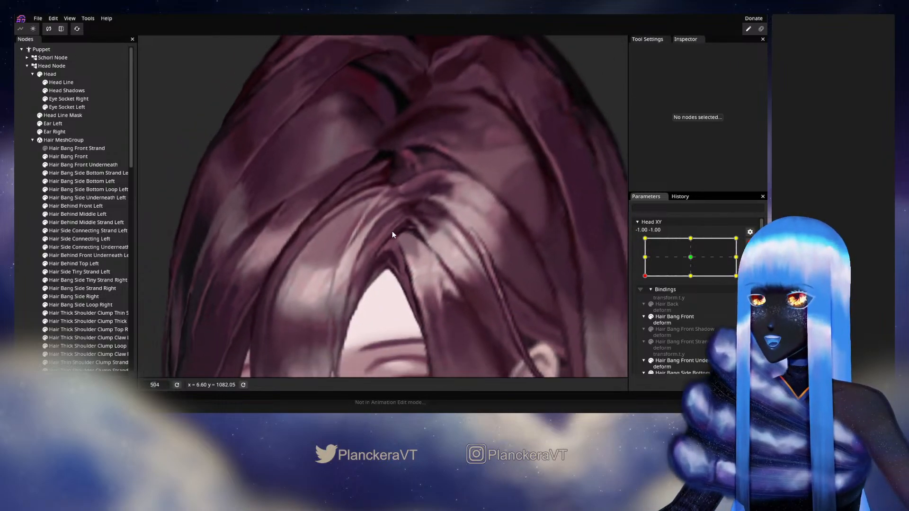
pyautogui.moveTo(394, 197); pyautogui.dragTo(369, 262)
pyautogui.scroll(2, 372, 261)
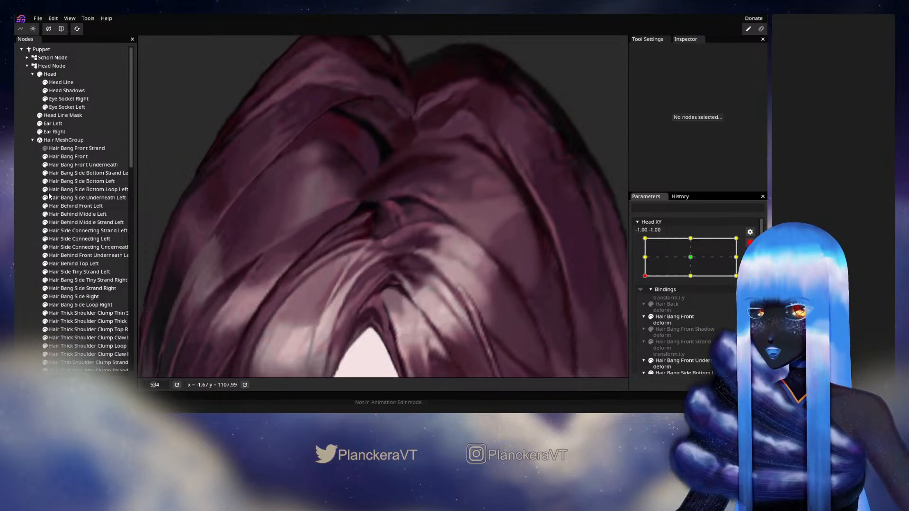
# Fine-tune the upper root vertices of Hair Side Connecting Left at Head XY -1.00 -1.00, and deselect the part.
pyautogui.click(79, 238)
pyautogui.scroll(2, 377, 247)
pyautogui.click(378, 240)
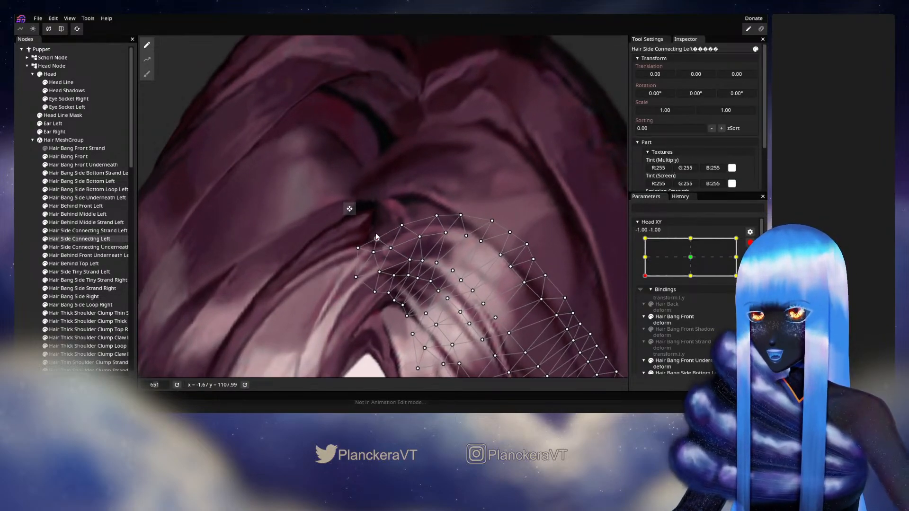
pyautogui.click(402, 226)
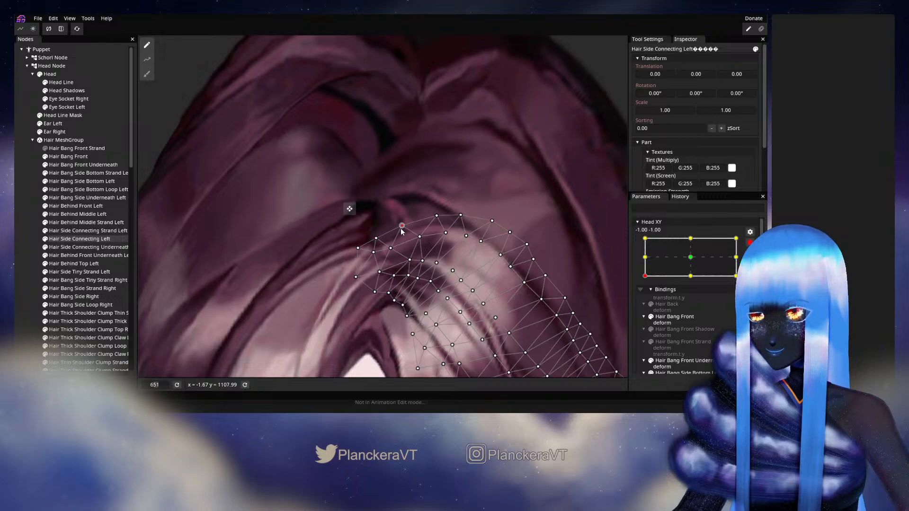
pyautogui.click(374, 253)
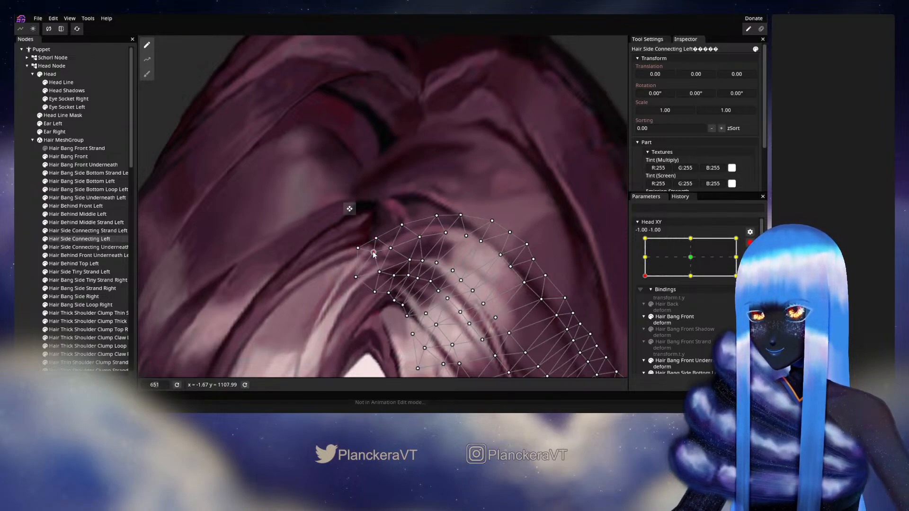
pyautogui.moveTo(375, 255); pyautogui.dragTo(375, 256)
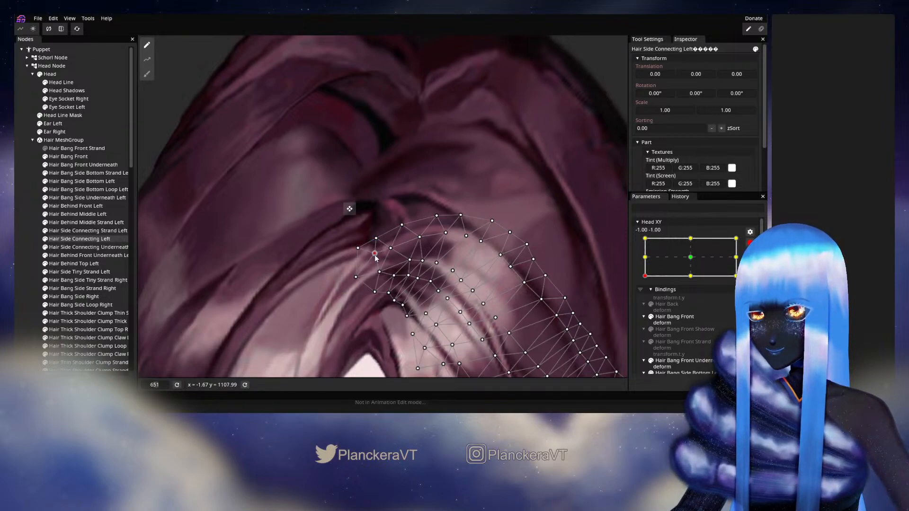
pyautogui.click(22, 235)
# View the whole head with keypoint editing off, move Head XY around -1.00 -1.00 to check the parting, and resume keypoint editing.
pyautogui.scroll(-3, 473, 286)
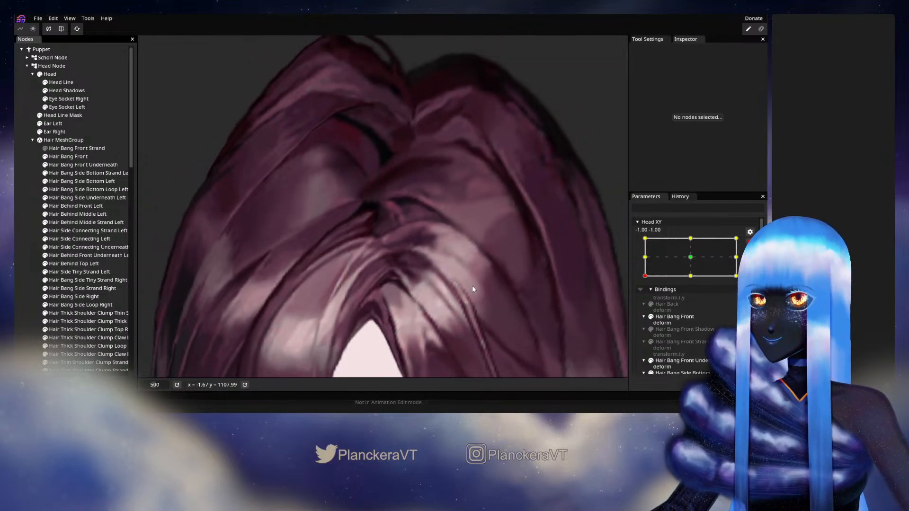
pyautogui.scroll(-5, 472, 287)
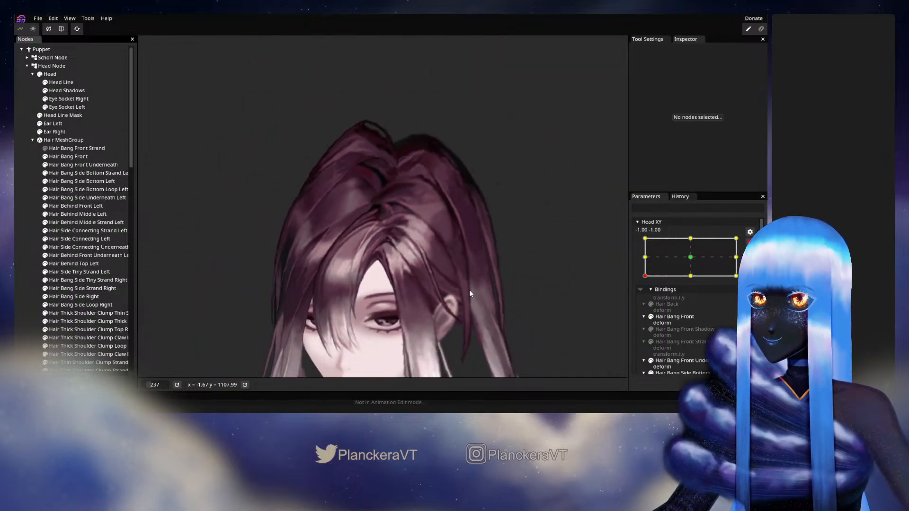
pyautogui.scroll(-3, 470, 290)
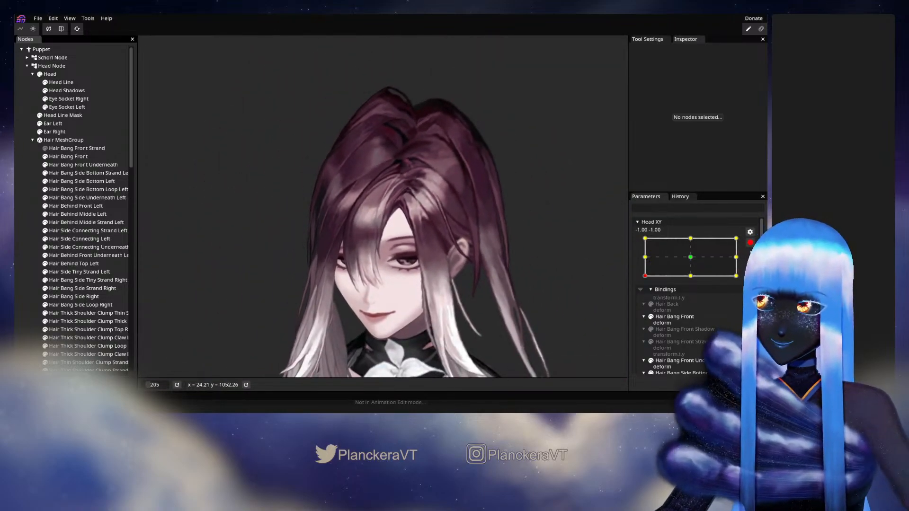
pyautogui.click(750, 243)
pyautogui.moveTo(645, 298)
pyautogui.mouseDown()
pyautogui.moveTo(681, 304)
pyautogui.moveTo(644, 305)
pyautogui.mouseUp()
pyautogui.click(753, 266)
pyautogui.scroll(1, 456, 256)
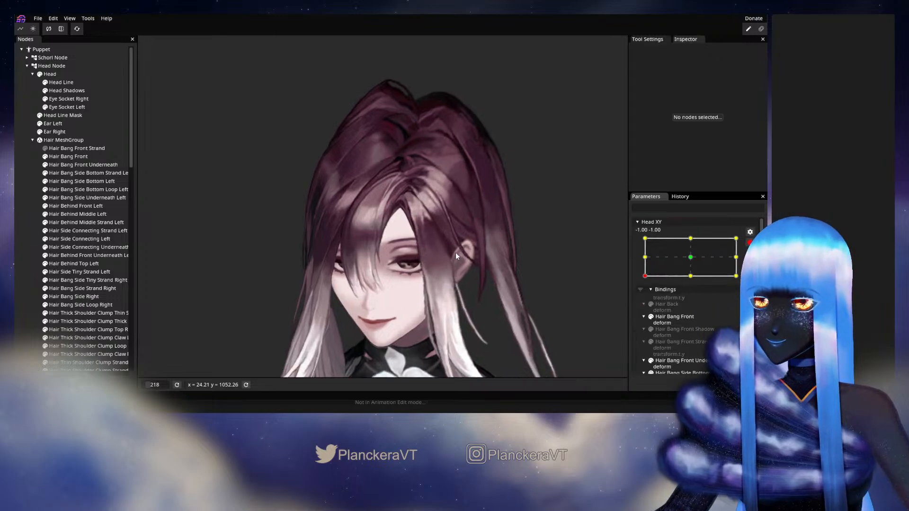
# Reposition the inner vertices of Hair Side Connecting Left just below its root, and deselect the part.
pyautogui.scroll(5, 456, 252)
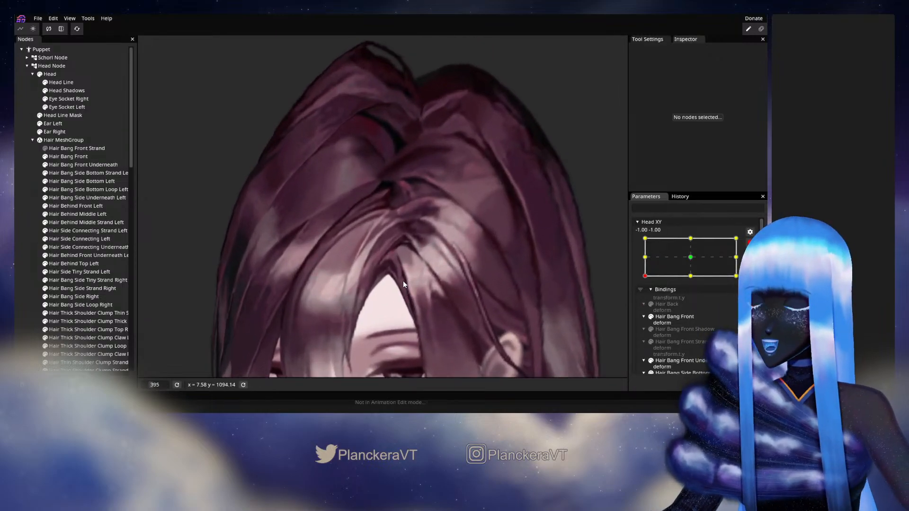
pyautogui.scroll(2, 403, 280)
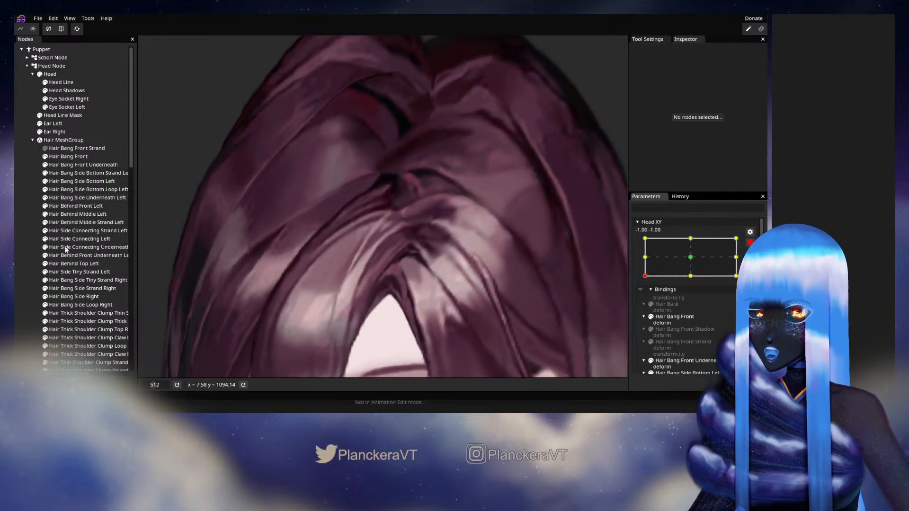
pyautogui.click(71, 239)
pyautogui.scroll(3, 406, 241)
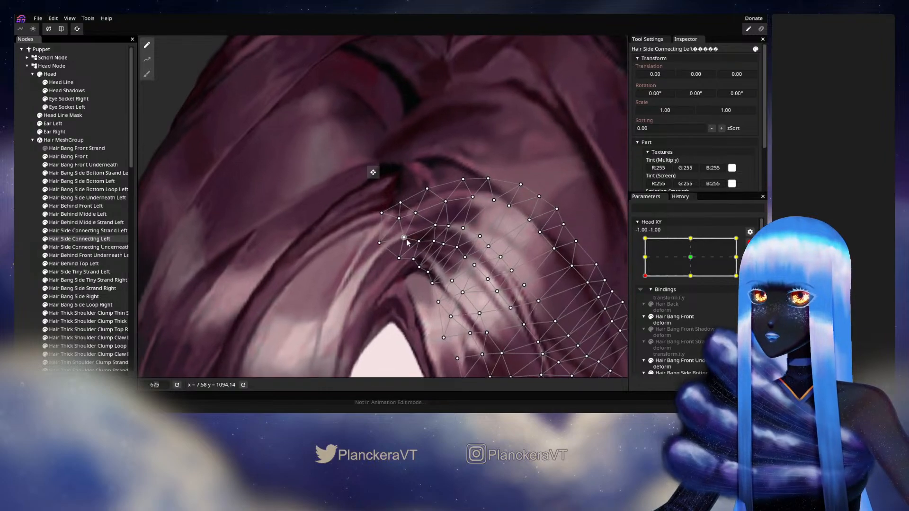
pyautogui.moveTo(407, 242); pyautogui.dragTo(411, 233)
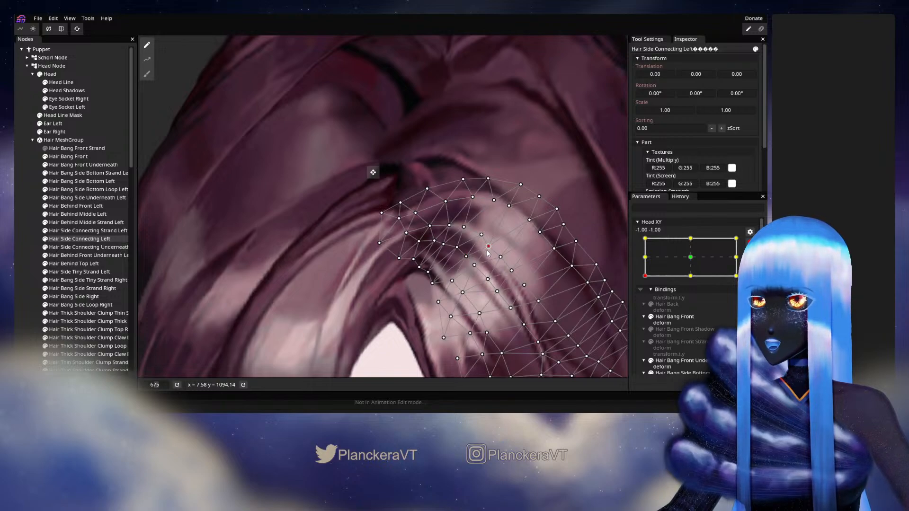
pyautogui.click(475, 263)
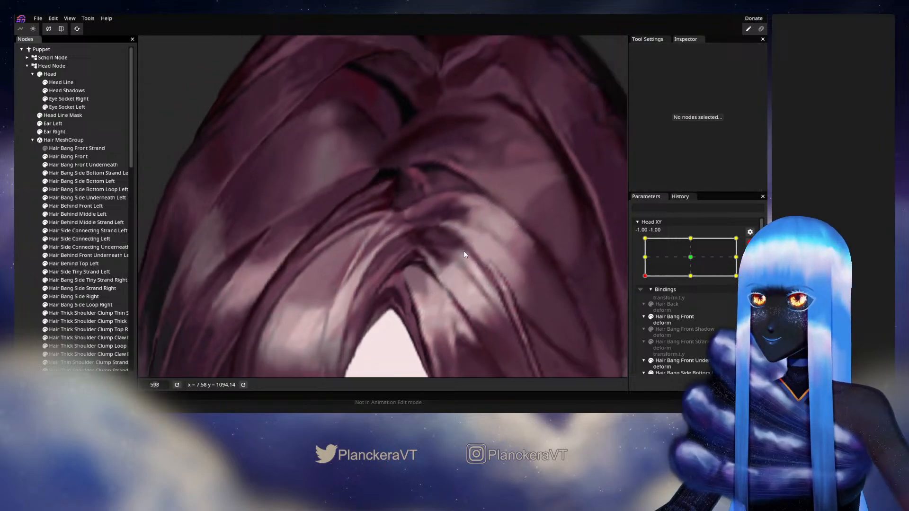
# Sweep Head XY between -1.00 -1.00 and about -0.15 -1.00 with keypoint editing off to check the turn, and resume editing at -1.00 -1.00.
pyautogui.scroll(-5, 467, 267)
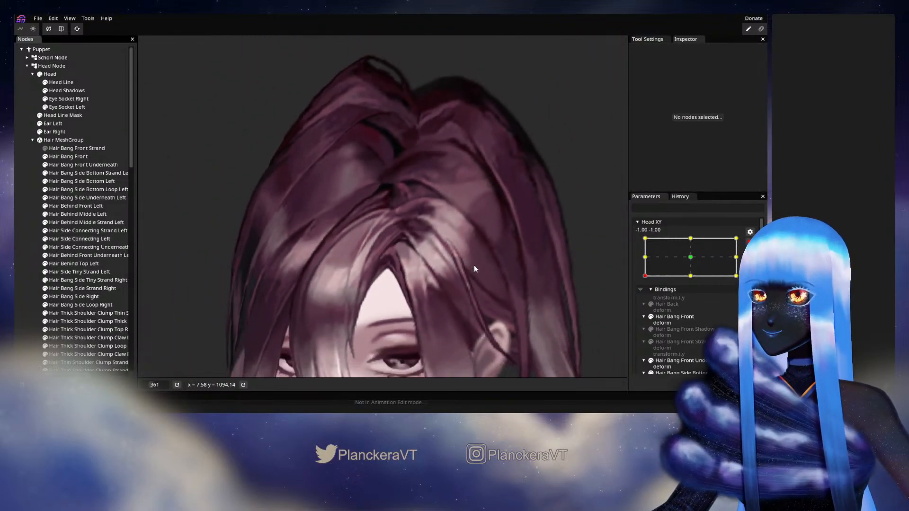
pyautogui.scroll(-1, 474, 266)
pyautogui.click(749, 243)
pyautogui.moveTo(406, 248); pyautogui.dragTo(437, 217)
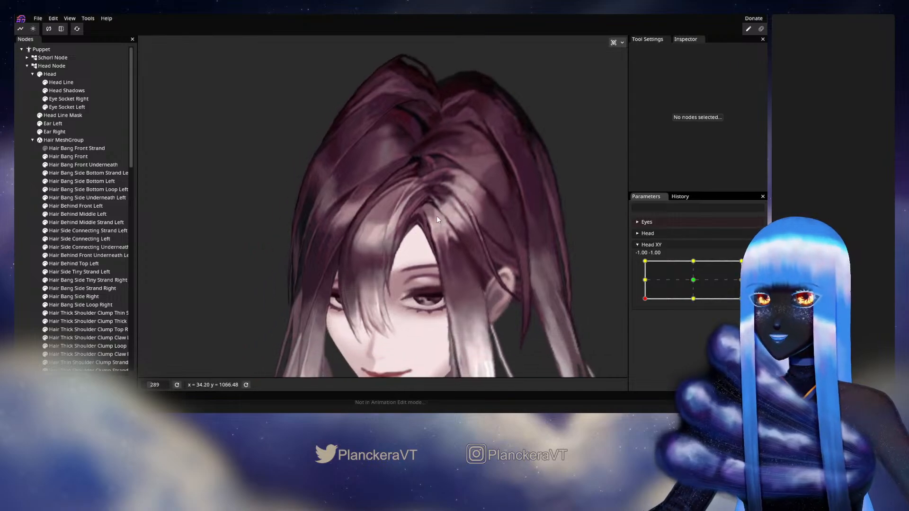
pyautogui.moveTo(646, 299); pyautogui.dragTo(687, 302)
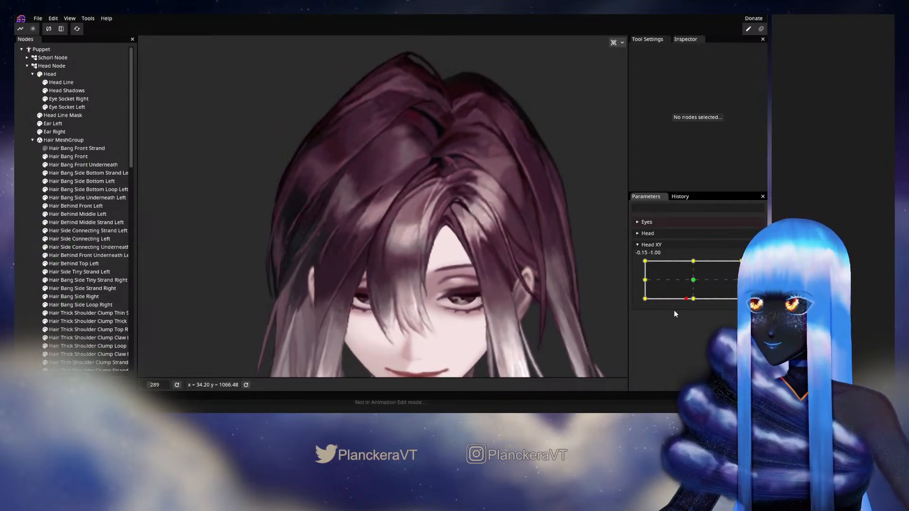
pyautogui.moveTo(686, 303); pyautogui.dragTo(634, 310)
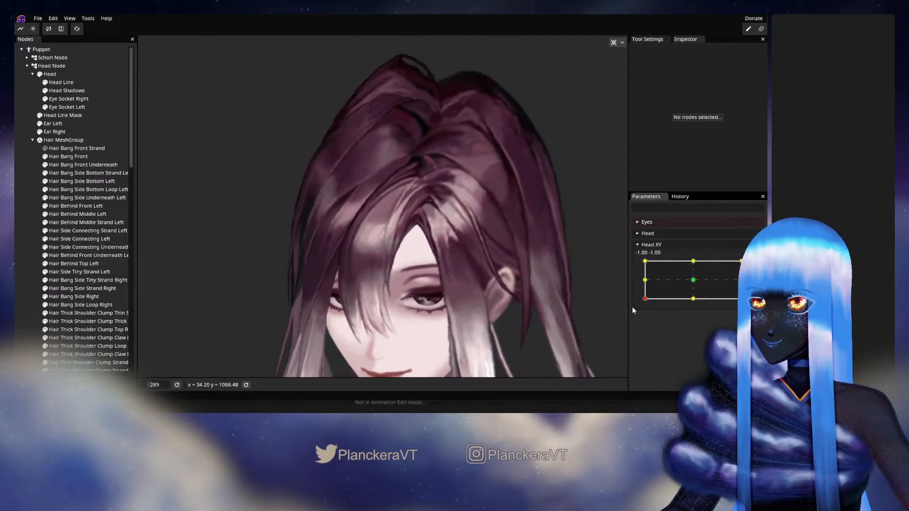
pyautogui.click(756, 266)
pyautogui.scroll(4, 402, 222)
pyautogui.moveTo(401, 222); pyautogui.dragTo(362, 247)
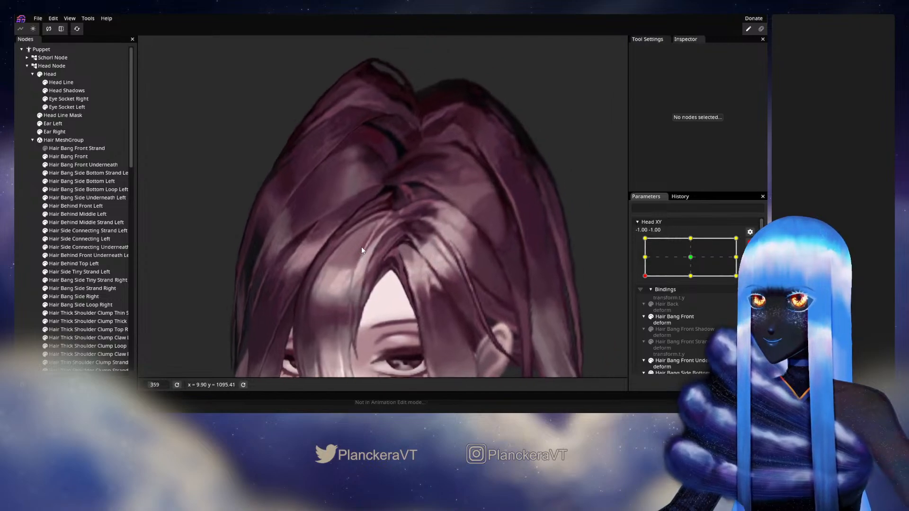
# Adjust the Hair Side Connecting Left vertex at the root tip where it meets the front bang, and deselect the part.
pyautogui.scroll(3, 365, 251)
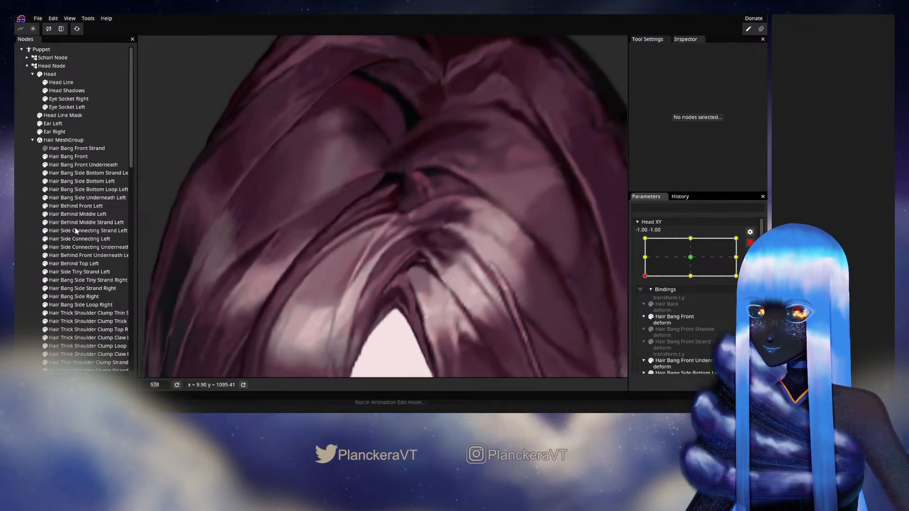
pyautogui.click(67, 238)
pyautogui.scroll(2, 394, 243)
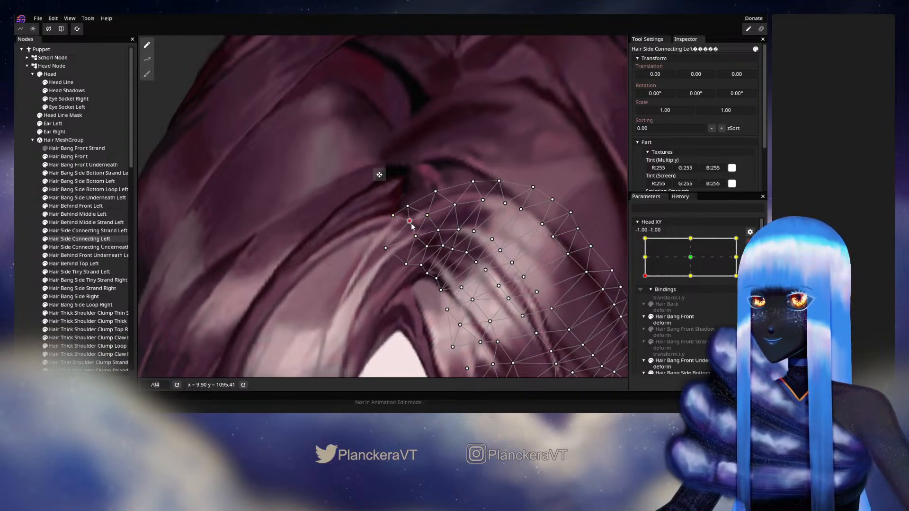
pyautogui.click(361, 228)
# Check the connecting hair in motion near Head XY -1.00 -1.00 with keypoint editing off, and return to editing that keypoint.
pyautogui.scroll(-5, 509, 264)
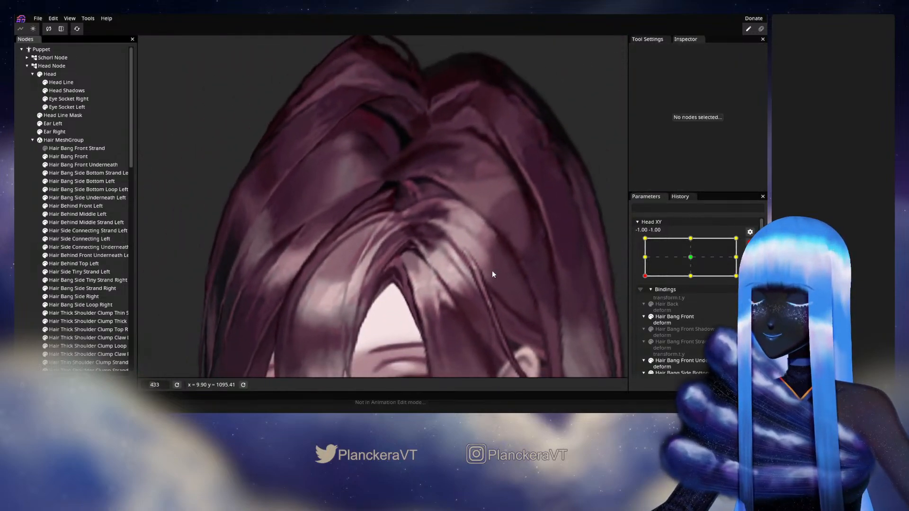
pyautogui.scroll(-4, 492, 274)
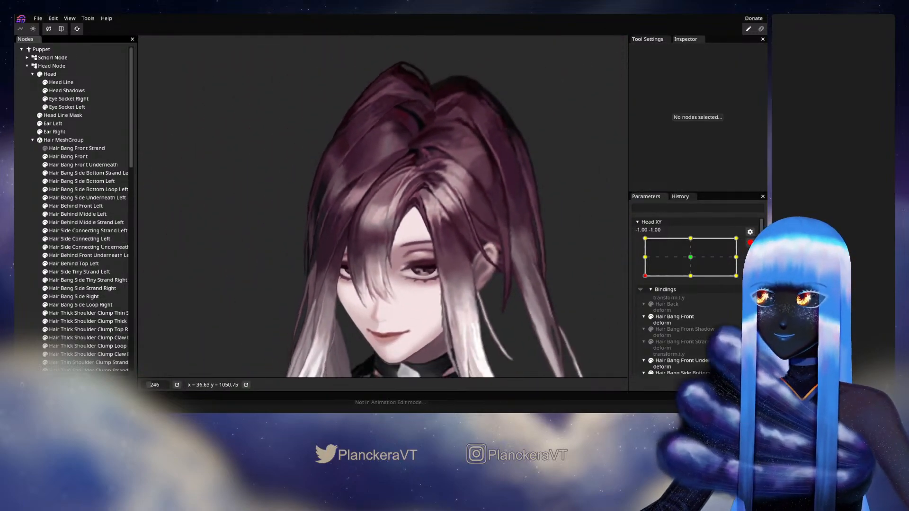
pyautogui.click(750, 243)
pyautogui.moveTo(643, 302)
pyautogui.mouseDown()
pyautogui.moveTo(642, 282)
pyautogui.moveTo(671, 306)
pyautogui.moveTo(653, 309)
pyautogui.moveTo(702, 305)
pyautogui.moveTo(638, 304)
pyautogui.mouseUp()
pyautogui.click(750, 266)
pyautogui.scroll(3, 374, 249)
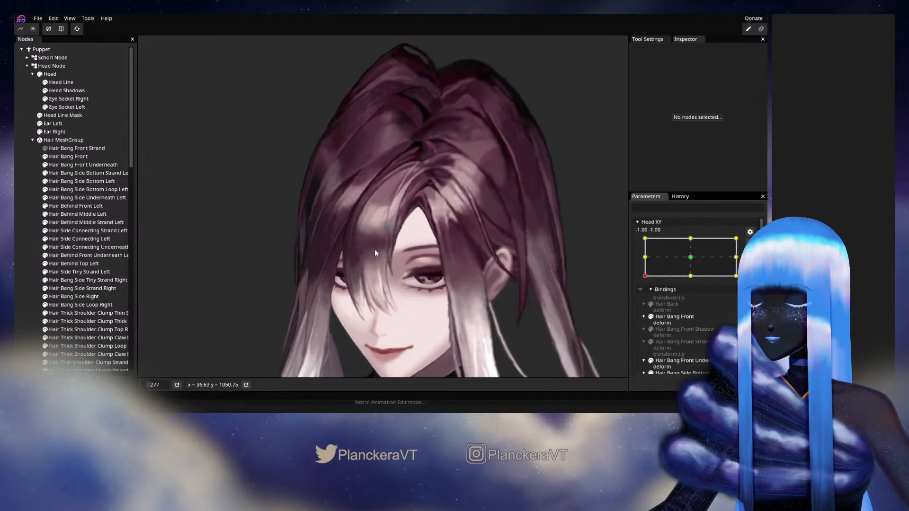
# Adjust the upper-edge vertex of Hair Side Connecting Left beside the parting, and deselect the part.
pyautogui.moveTo(410, 212); pyautogui.dragTo(365, 268)
pyautogui.scroll(2, 363, 264)
pyautogui.scroll(3, 361, 259)
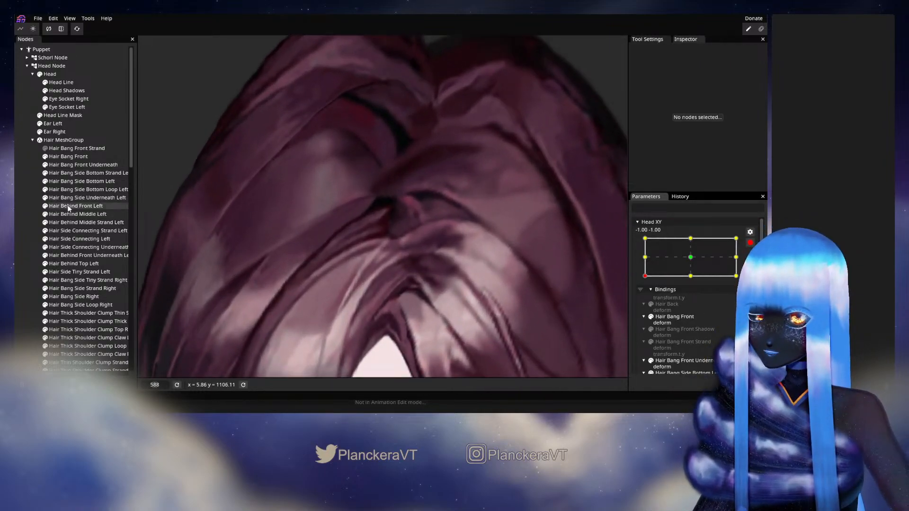
pyautogui.click(71, 239)
pyautogui.scroll(2, 365, 237)
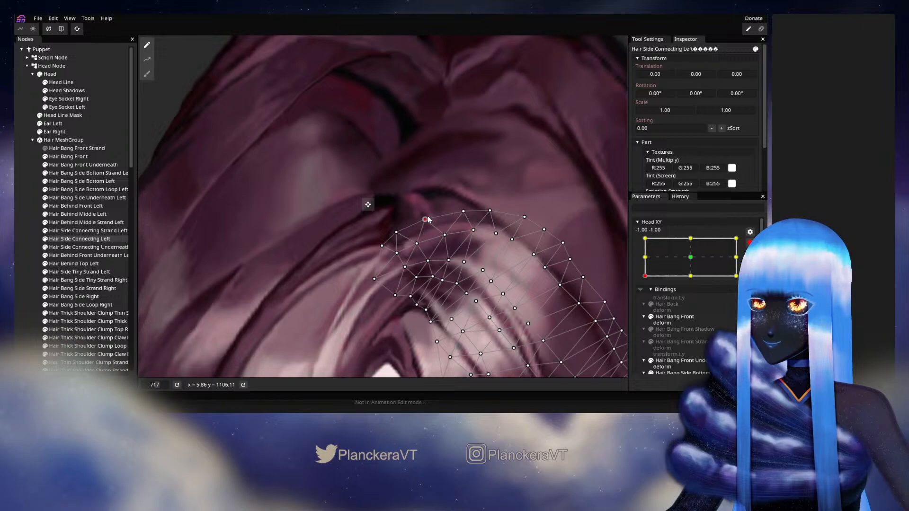
pyautogui.click(30, 232)
# Preview the head turn around Head XY -1.00 -1.00 with keypoint editing off, resume editing, and examine the bang roots up close.
pyautogui.scroll(-3, 447, 264)
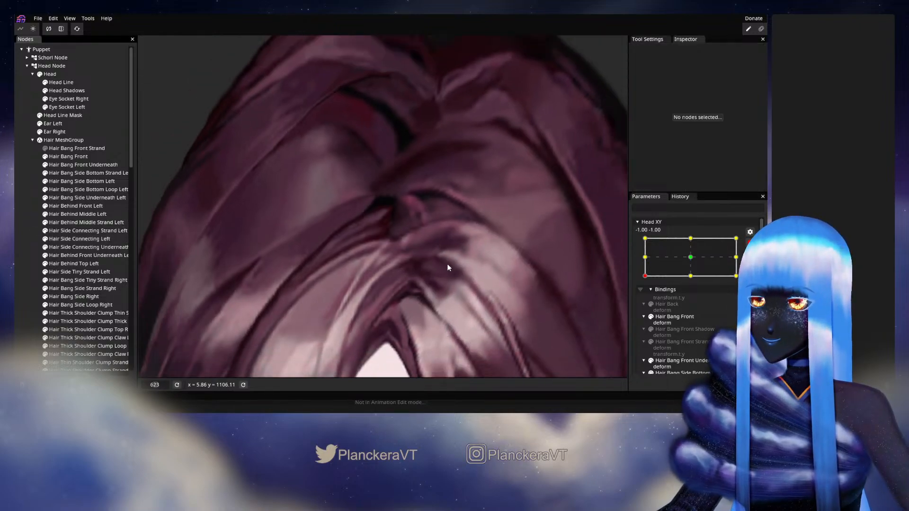
pyautogui.scroll(-4, 448, 277)
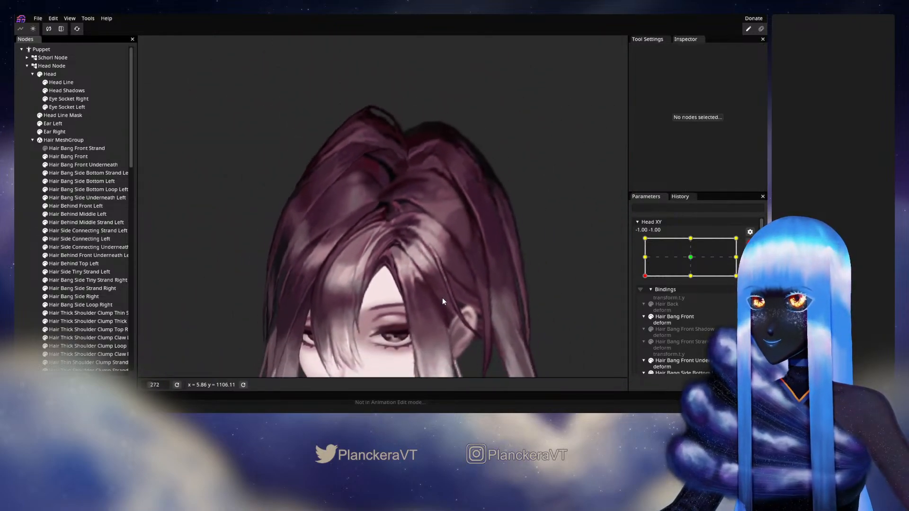
pyautogui.scroll(-1, 550, 249)
pyautogui.click(750, 243)
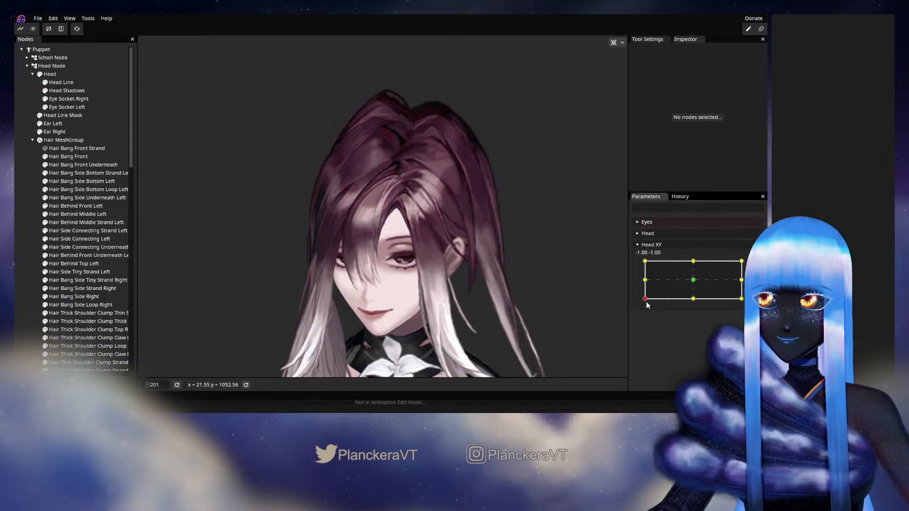
pyautogui.moveTo(648, 304)
pyautogui.mouseDown()
pyautogui.moveTo(694, 304)
pyautogui.moveTo(646, 306)
pyautogui.moveTo(639, 282)
pyautogui.moveTo(643, 301)
pyautogui.moveTo(694, 303)
pyautogui.moveTo(645, 304)
pyautogui.moveTo(645, 284)
pyautogui.moveTo(645, 304)
pyautogui.moveTo(682, 305)
pyautogui.moveTo(635, 301)
pyautogui.mouseUp()
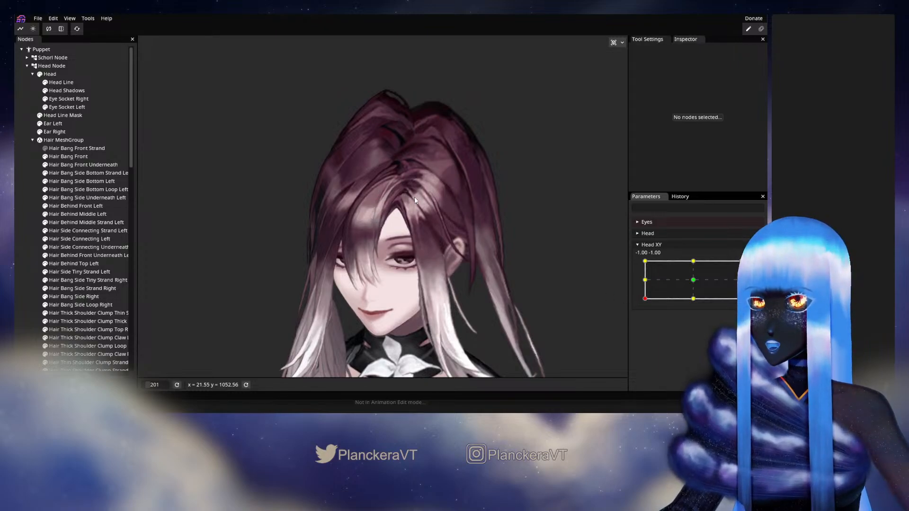
pyautogui.moveTo(645, 301)
pyautogui.mouseDown()
pyautogui.moveTo(646, 280)
pyautogui.moveTo(637, 301)
pyautogui.moveTo(697, 307)
pyautogui.moveTo(645, 301)
pyautogui.mouseUp()
pyautogui.click(755, 265)
pyautogui.scroll(3, 443, 204)
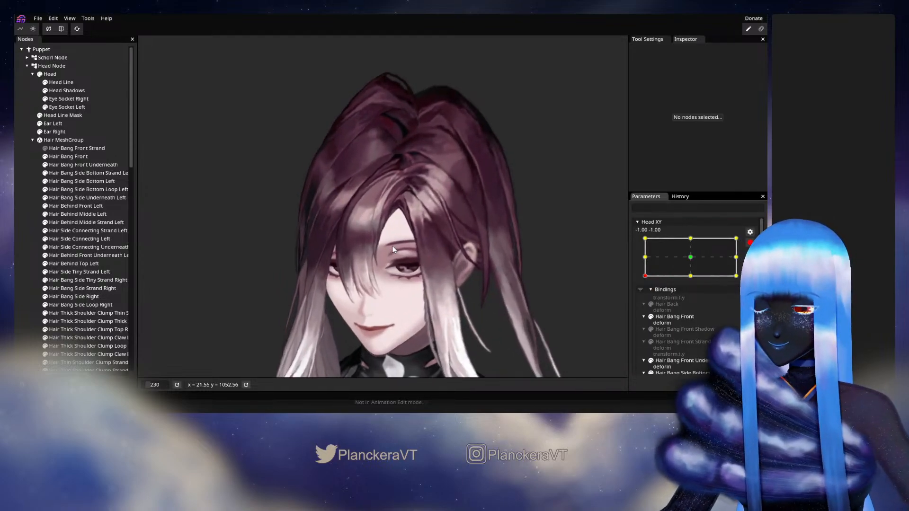
pyautogui.scroll(4, 443, 203)
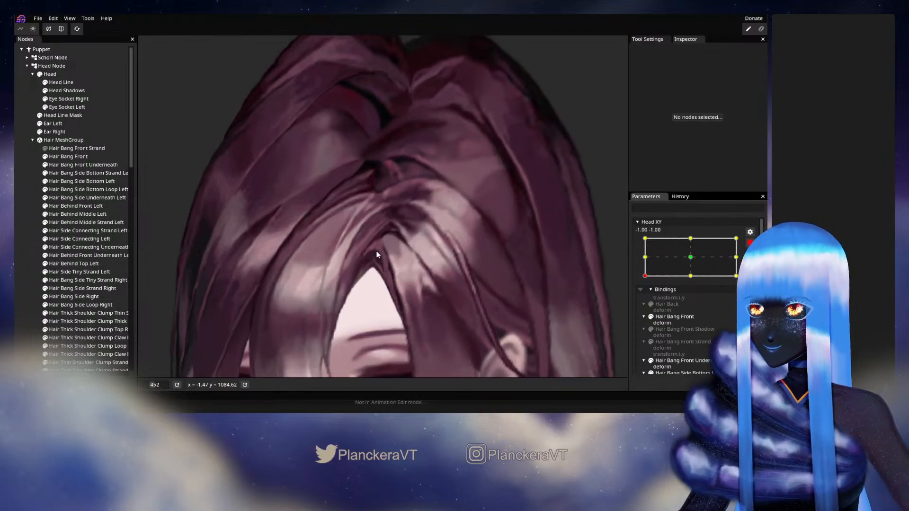
# Adjust the root of Hair Bang Front at Head XY -1.00 -1.00 using a Circle Brush of size 13.00, and deselect the part.
pyautogui.click(69, 156)
pyautogui.scroll(3, 379, 204)
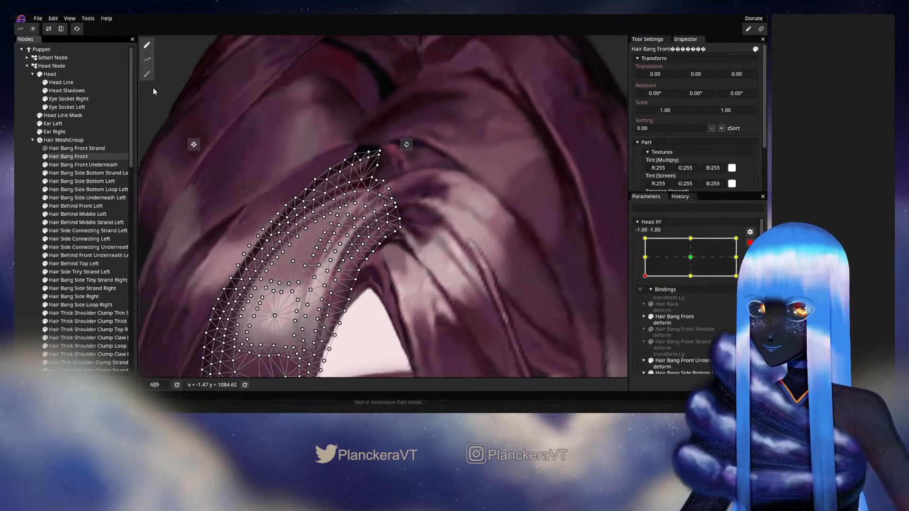
pyautogui.click(146, 73)
pyautogui.scroll(2, 486, 202)
pyautogui.moveTo(487, 200); pyautogui.dragTo(451, 221)
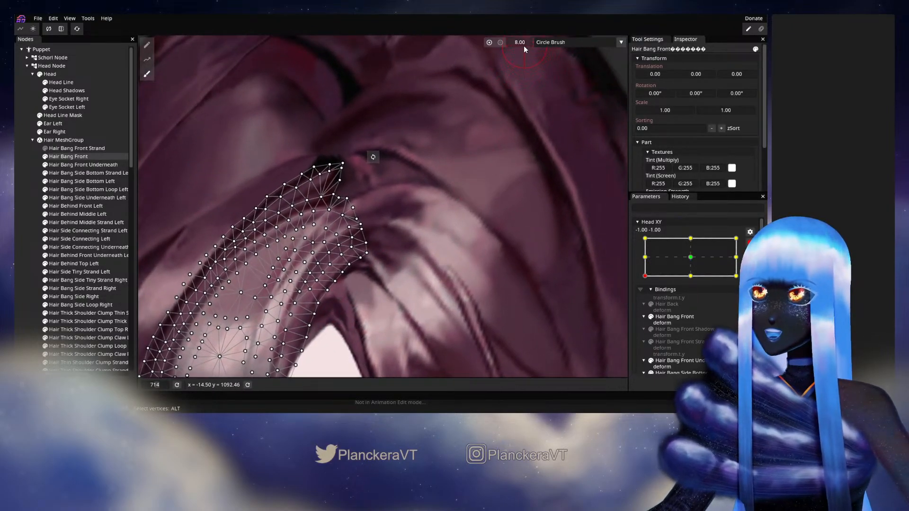
pyautogui.moveTo(526, 47); pyautogui.dragTo(528, 46)
pyautogui.moveTo(465, 255); pyautogui.dragTo(546, 190)
pyautogui.scroll(2, 480, 224)
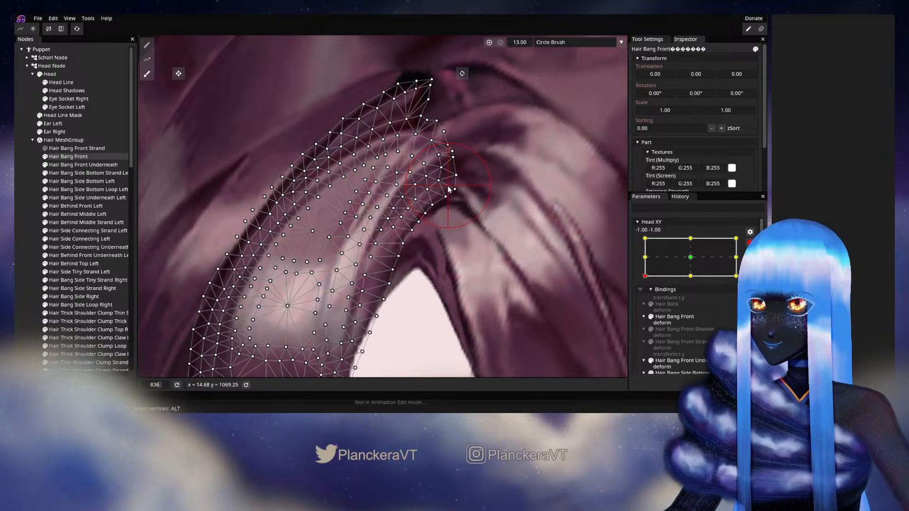
pyautogui.click(77, 156)
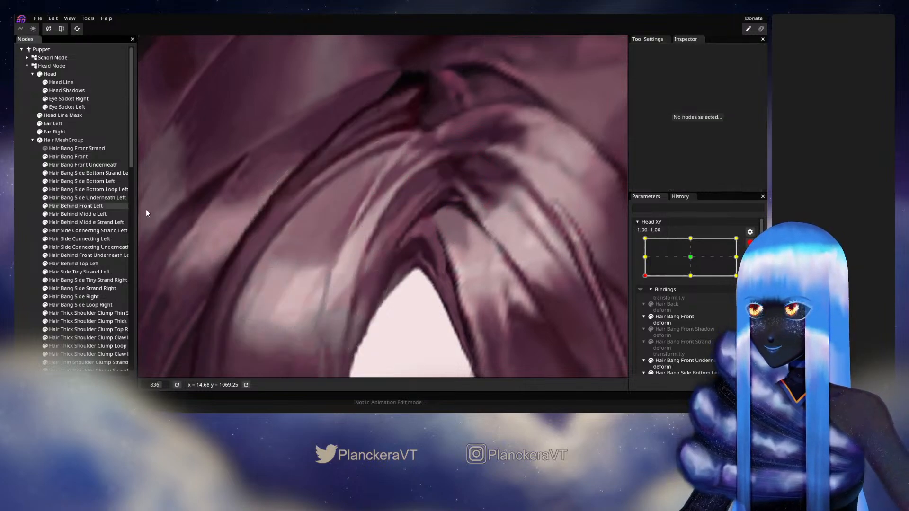
# Preview the head turn around Head XY -1.00 -1.00 with keypoint editing off to check the bang root, and resume editing.
pyautogui.scroll(-3, 501, 228)
pyautogui.scroll(-4, 503, 221)
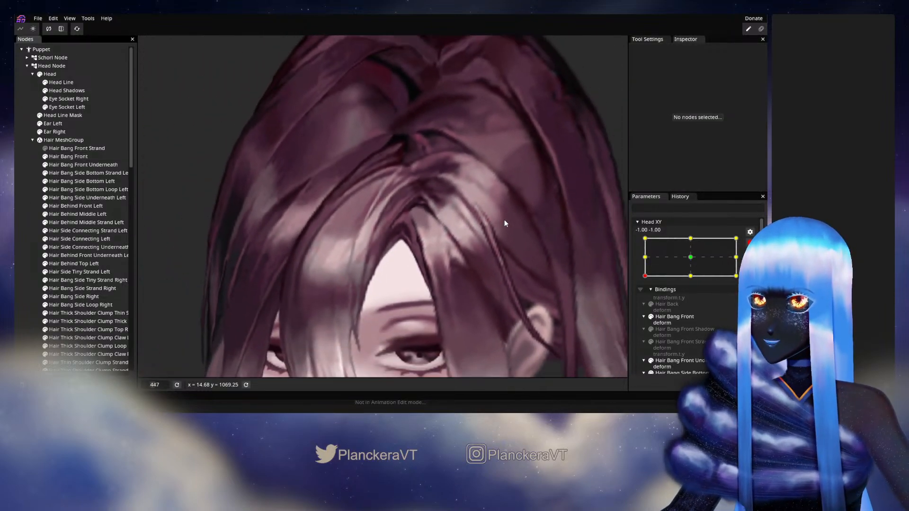
pyautogui.scroll(-1, 520, 211)
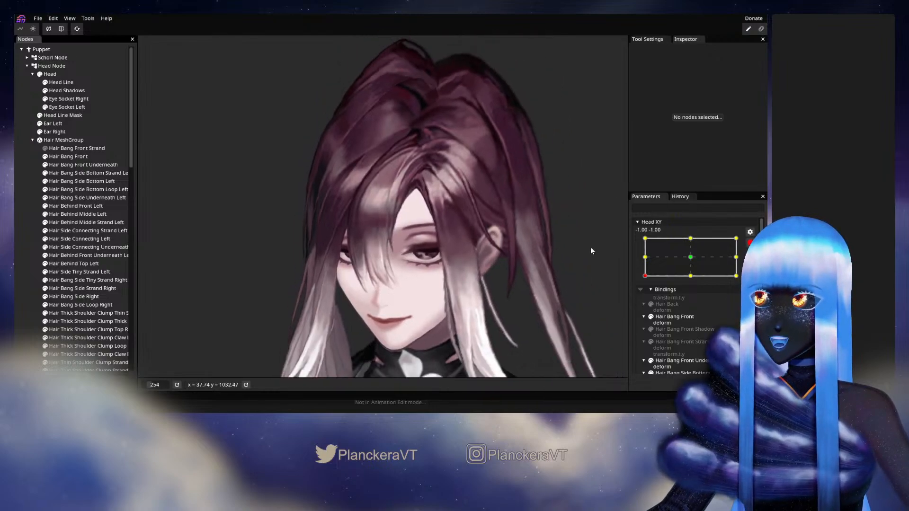
pyautogui.click(749, 243)
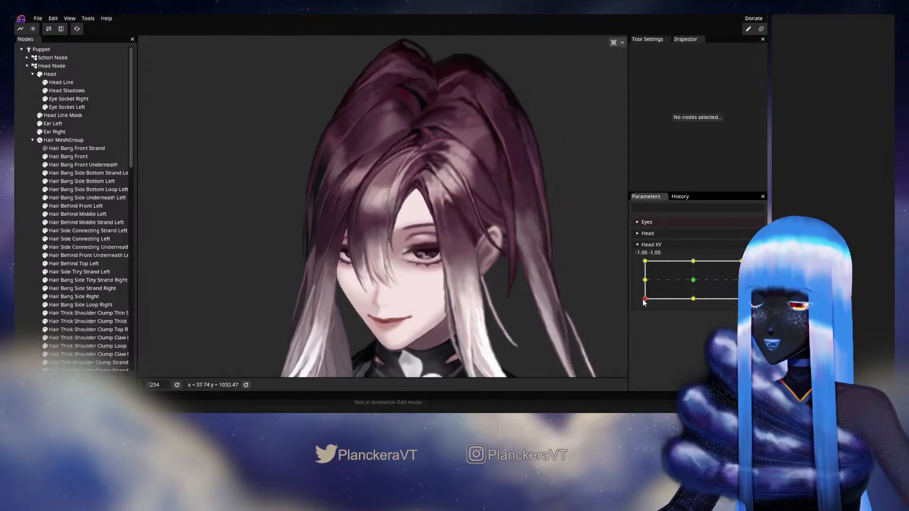
pyautogui.moveTo(644, 301)
pyautogui.mouseDown()
pyautogui.moveTo(692, 302)
pyautogui.moveTo(643, 305)
pyautogui.moveTo(633, 281)
pyautogui.moveTo(643, 305)
pyautogui.moveTo(645, 283)
pyautogui.moveTo(645, 299)
pyautogui.mouseUp()
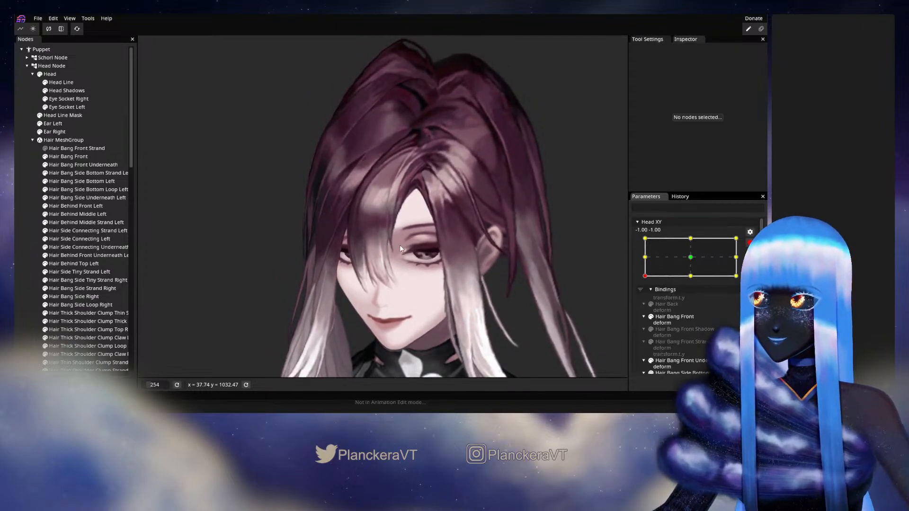
# Refine the vertices of Hair Bang Front along its inner edge, from the root down to the forehead opening, and deselect the part.
pyautogui.scroll(5, 400, 244)
pyautogui.scroll(3, 356, 261)
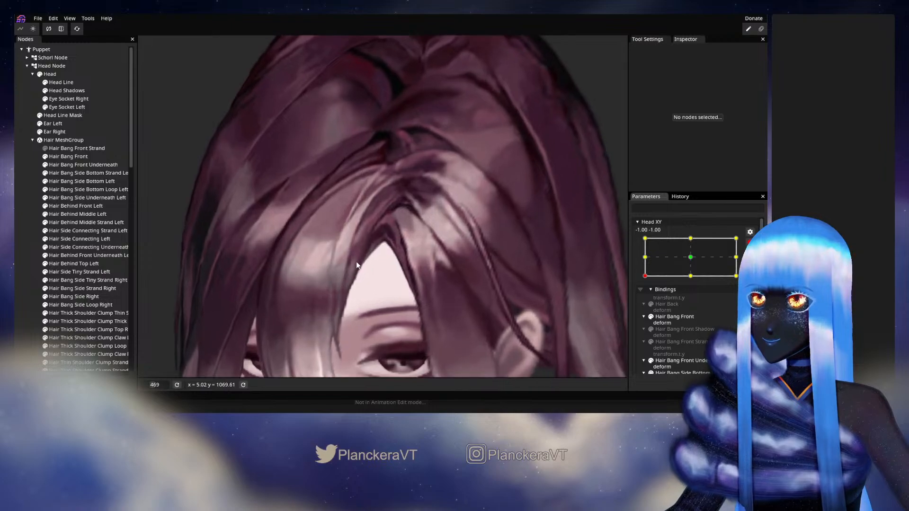
pyautogui.click(73, 157)
pyautogui.scroll(2, 426, 244)
pyautogui.scroll(4, 449, 251)
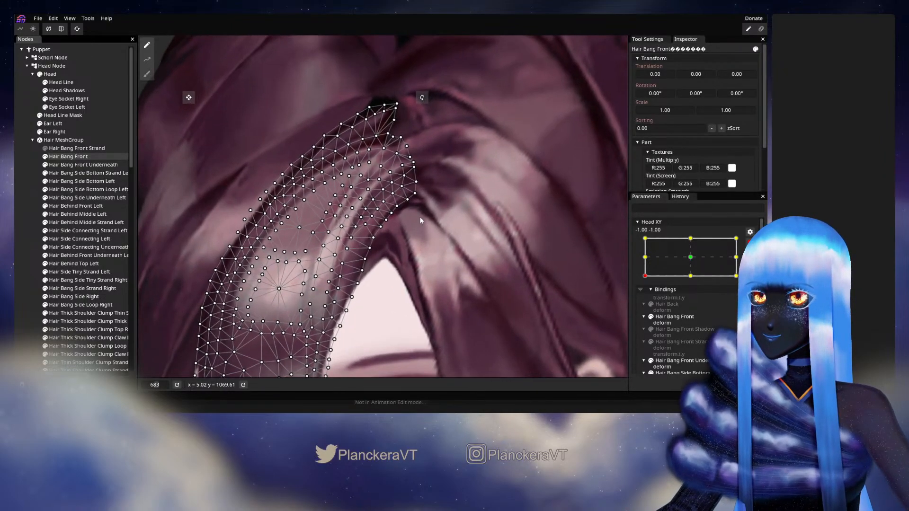
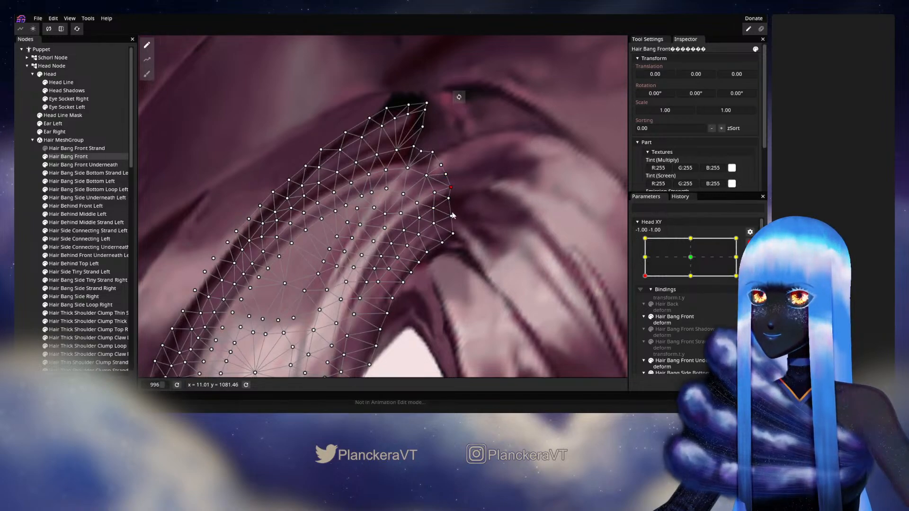
pyautogui.moveTo(449, 244); pyautogui.dragTo(449, 219)
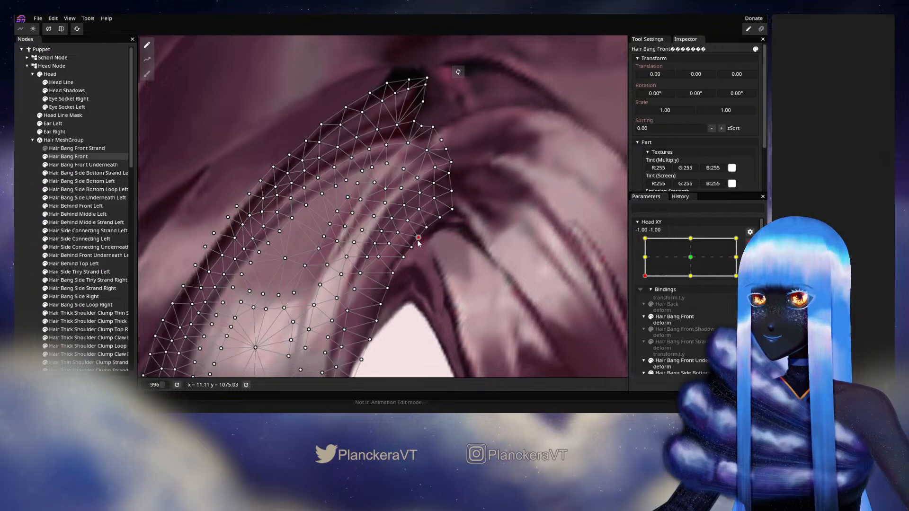
pyautogui.moveTo(411, 255); pyautogui.dragTo(453, 216)
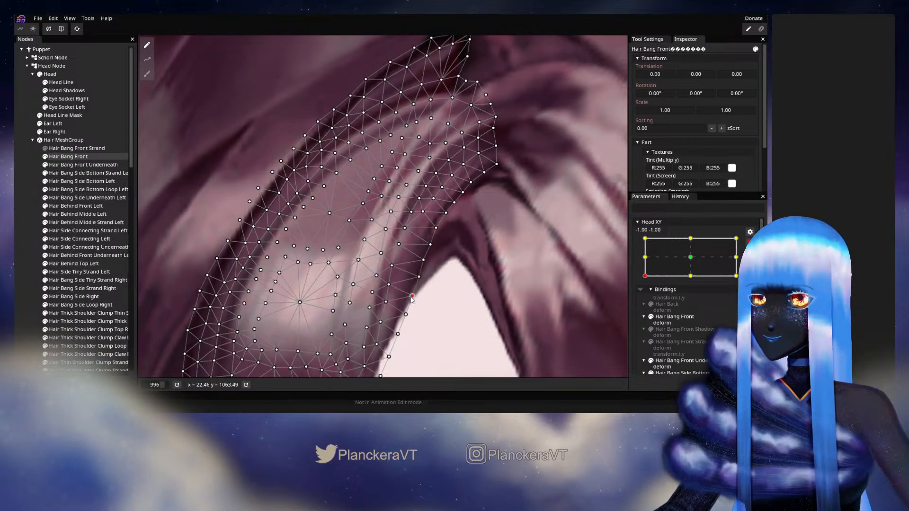
pyautogui.press('Escape')
# Check the reshaped inner bang edge in motion near Head XY -1.00 -1.00 with keypoint editing off, and return to editing that keypoint.
pyautogui.scroll(-3, 522, 234)
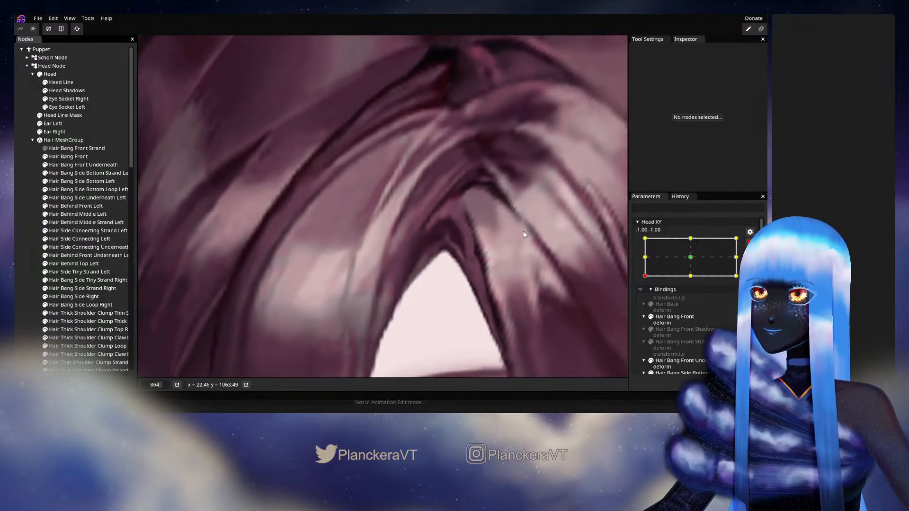
pyautogui.scroll(-5, 522, 233)
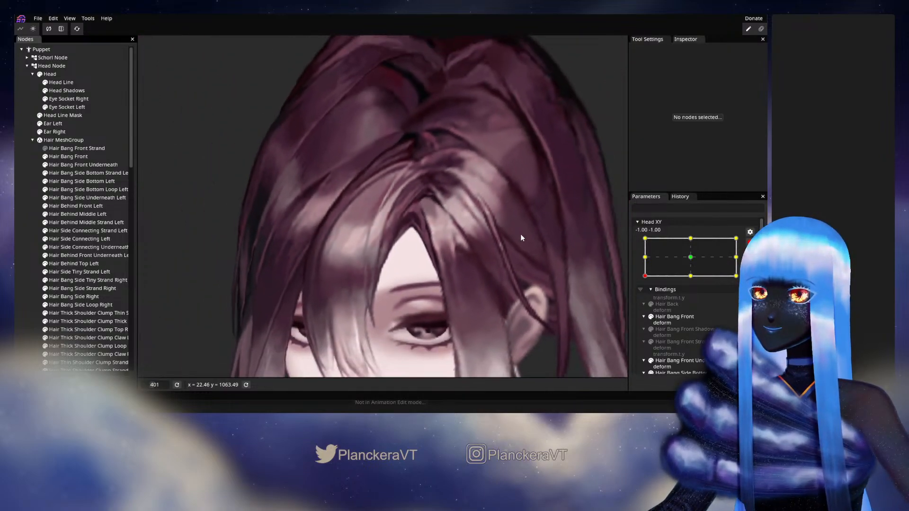
pyautogui.scroll(-2, 518, 232)
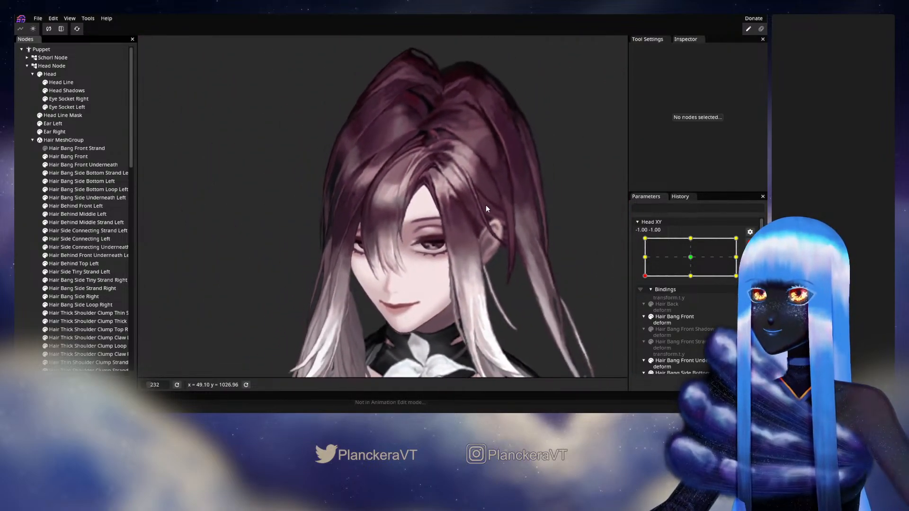
pyautogui.click(749, 241)
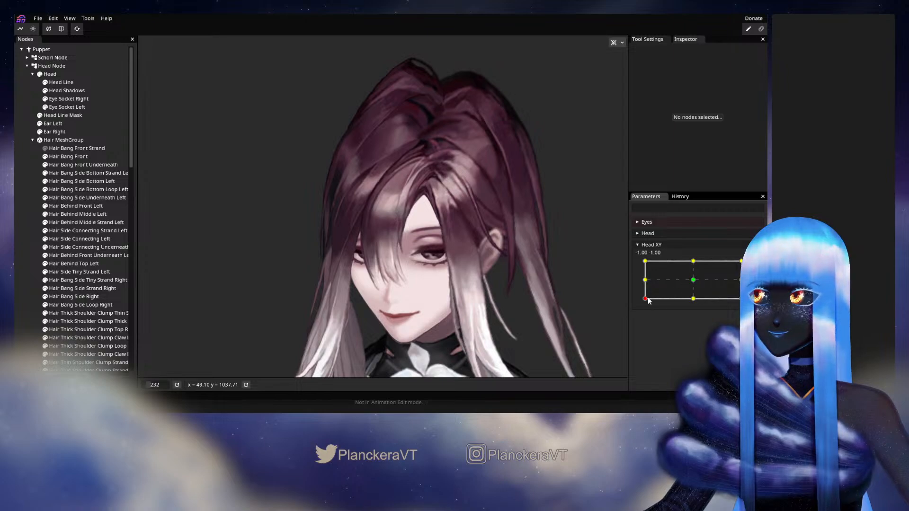
pyautogui.moveTo(647, 299)
pyautogui.mouseDown()
pyautogui.moveTo(693, 299)
pyautogui.moveTo(643, 306)
pyautogui.moveTo(691, 309)
pyautogui.moveTo(634, 310)
pyautogui.moveTo(637, 283)
pyautogui.moveTo(645, 296)
pyautogui.moveTo(642, 305)
pyautogui.moveTo(641, 279)
pyautogui.moveTo(645, 304)
pyautogui.mouseUp()
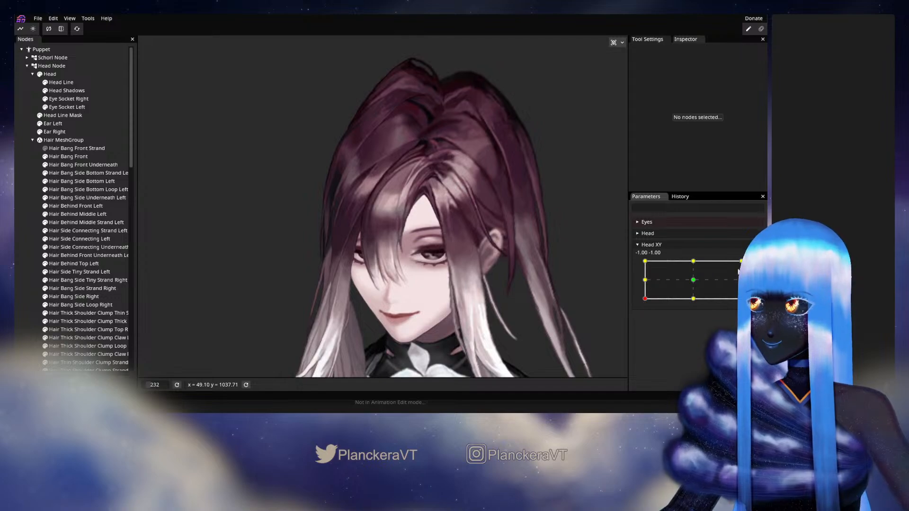
pyautogui.click(755, 266)
# Adjust the interior vertices of Hair Bang Front just below its root at Head XY -1.00 -1.00, and deselect the part.
pyautogui.scroll(2, 420, 208)
pyautogui.scroll(5, 397, 263)
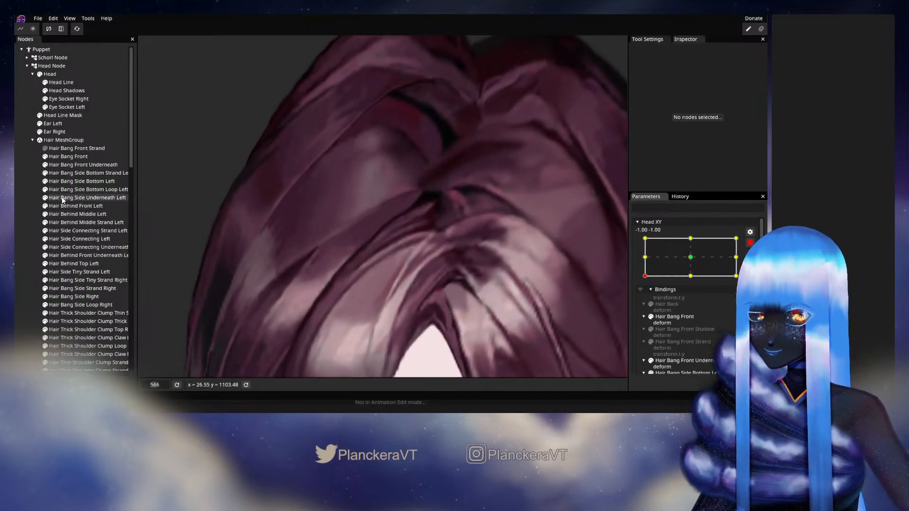
pyautogui.click(62, 157)
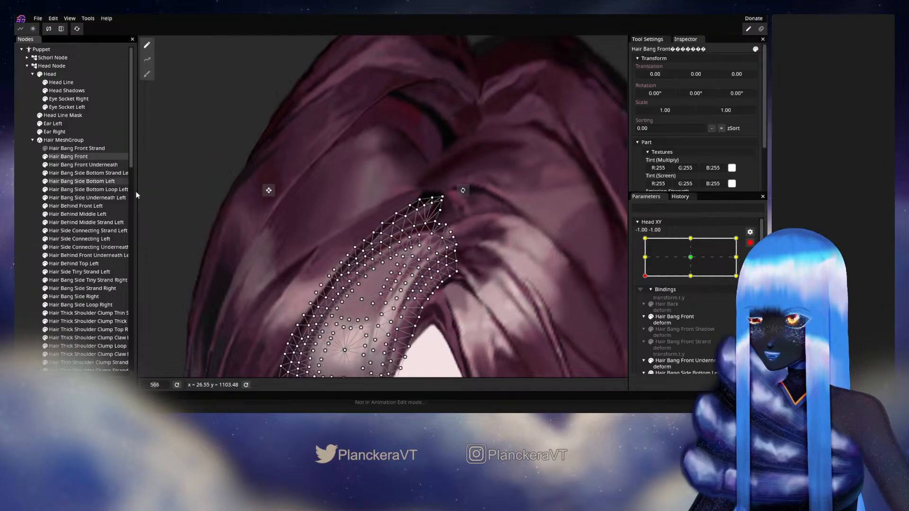
pyautogui.scroll(4, 452, 249)
pyautogui.click(452, 246)
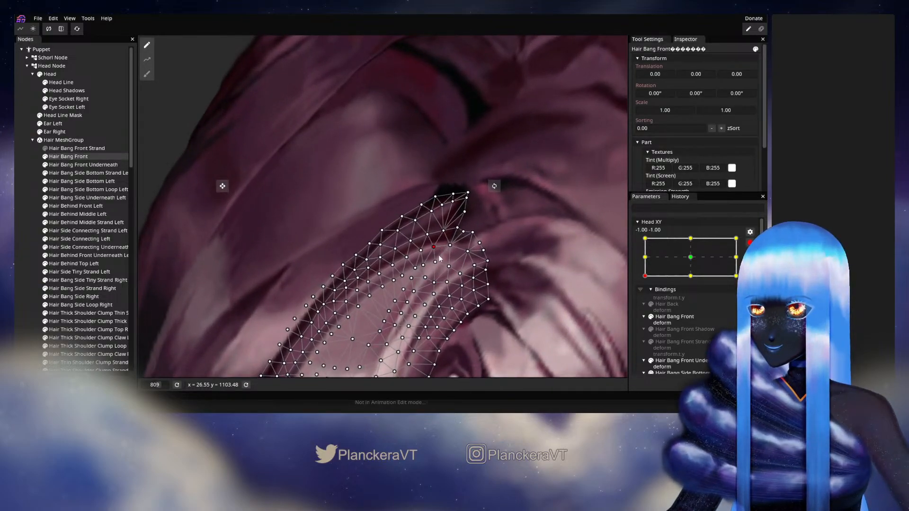
pyautogui.moveTo(434, 262); pyautogui.dragTo(434, 242)
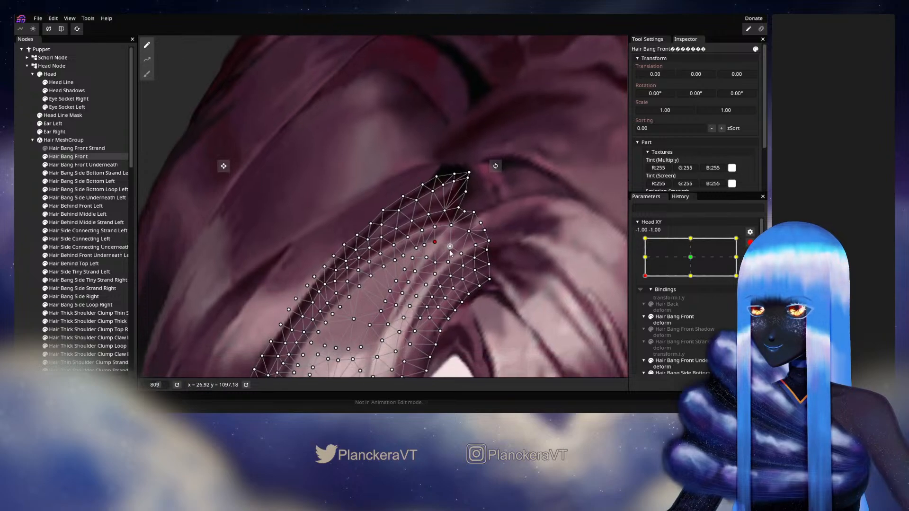
pyautogui.moveTo(458, 288); pyautogui.dragTo(450, 227)
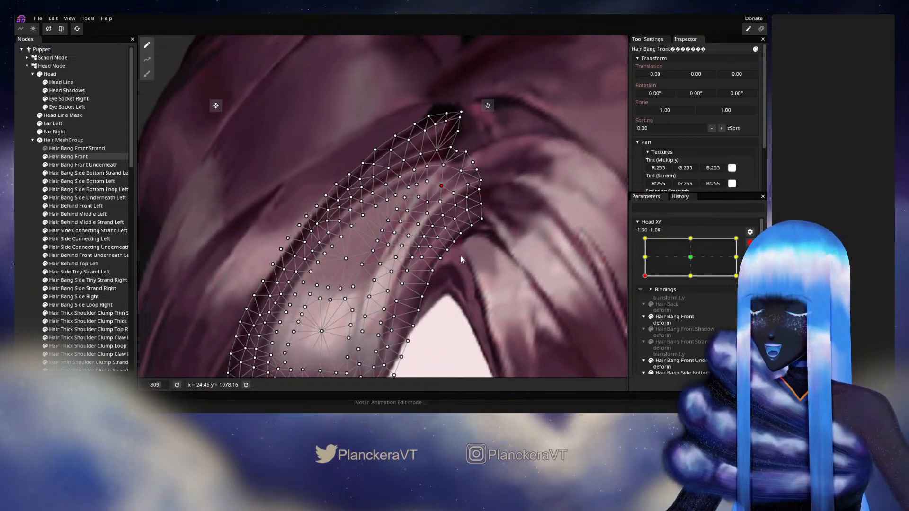
pyautogui.moveTo(453, 263); pyautogui.dragTo(444, 273)
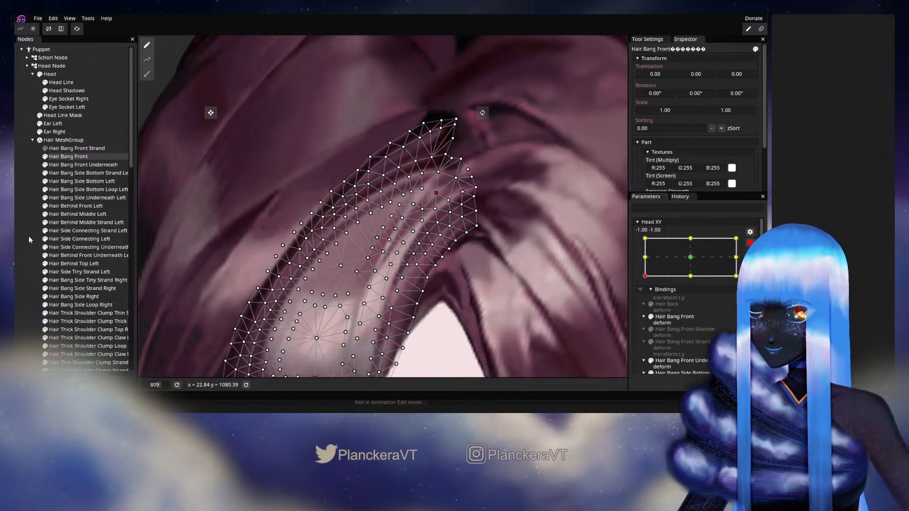
pyautogui.click(29, 237)
# Examine the whole head's movement around Head XY -1.00 -1.00 with keypoint editing off, and resume editing the keypoint.
pyautogui.scroll(-5, 470, 283)
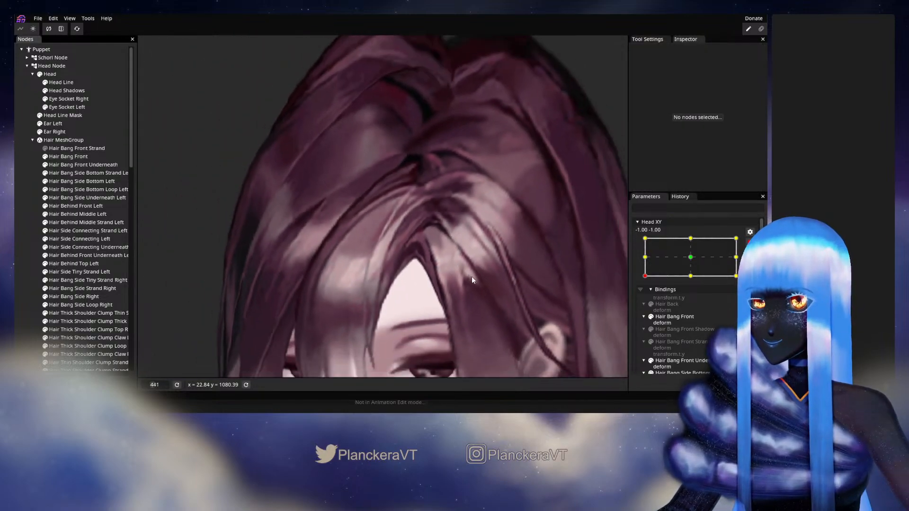
pyautogui.scroll(-2, 471, 277)
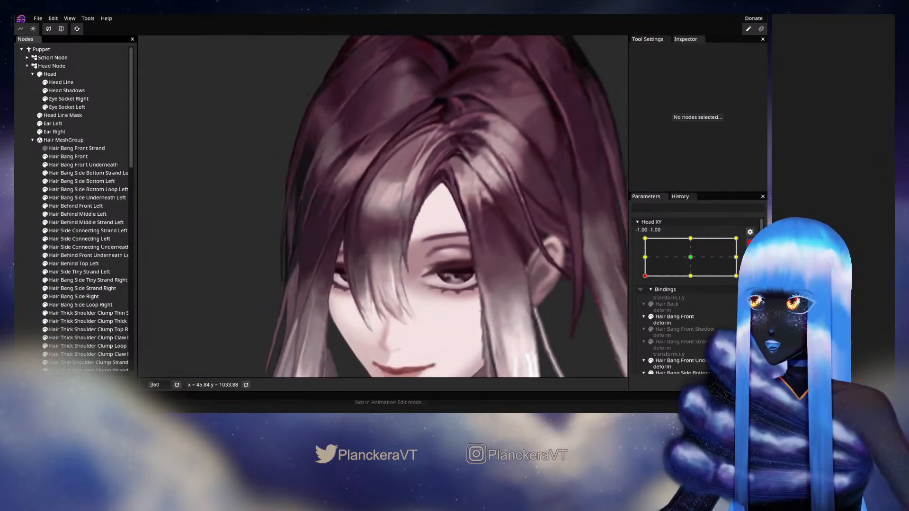
pyautogui.scroll(-2, 545, 266)
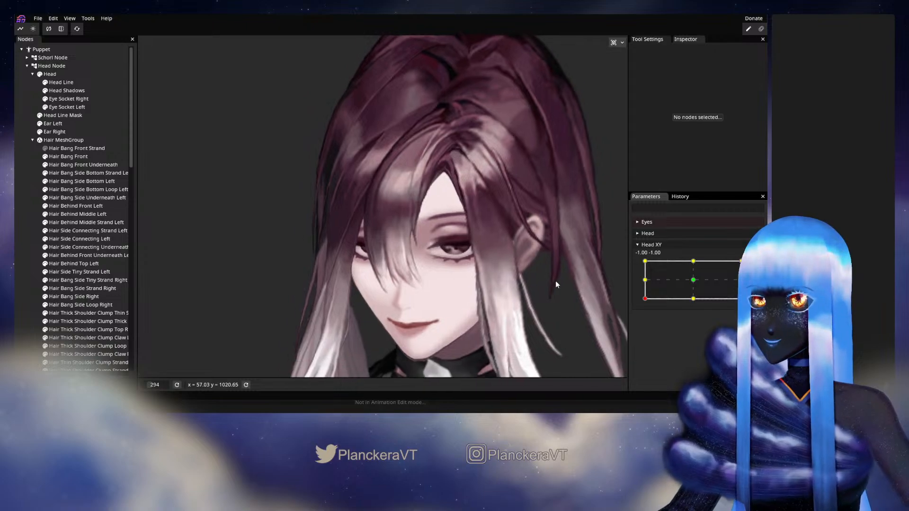
pyautogui.moveTo(645, 301)
pyautogui.mouseDown()
pyautogui.moveTo(645, 281)
pyautogui.moveTo(643, 304)
pyautogui.moveTo(643, 282)
pyautogui.moveTo(653, 306)
pyautogui.mouseUp()
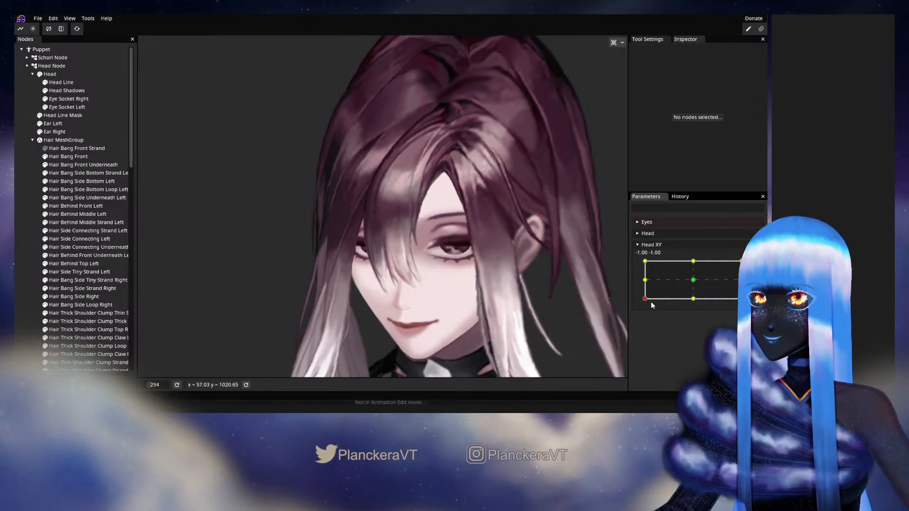
# Adjust the vertices along the light inner strand of Hair Bang Front at Head XY -1.00 -1.00, and deselect the part.
pyautogui.scroll(6, 411, 280)
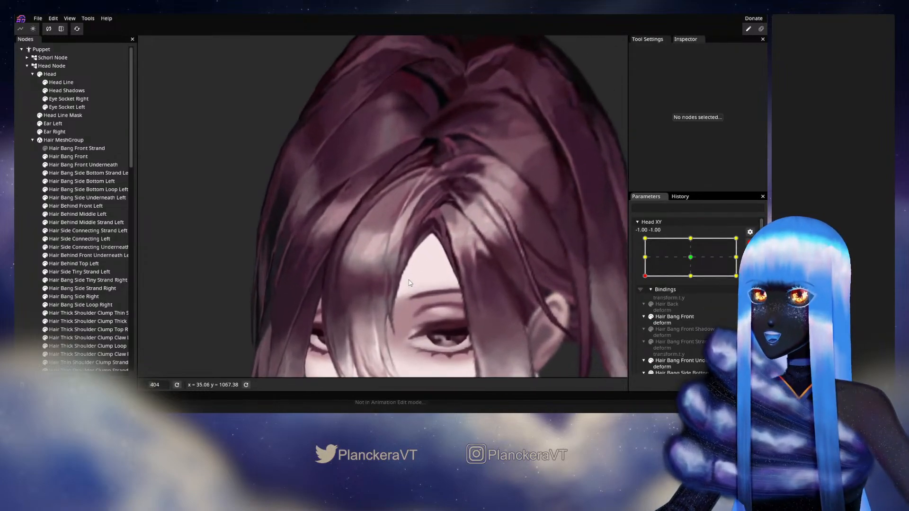
pyautogui.scroll(3, 410, 280)
pyautogui.click(273, 257)
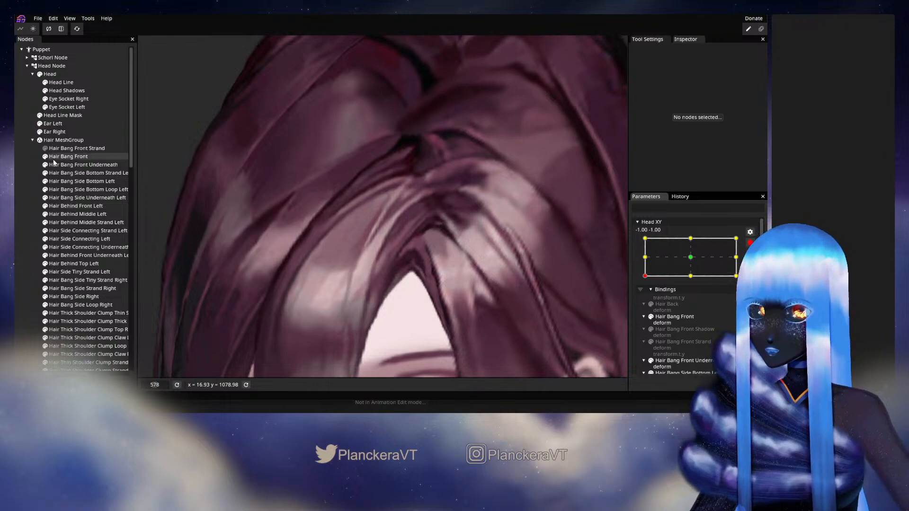
pyautogui.scroll(5, 293, 263)
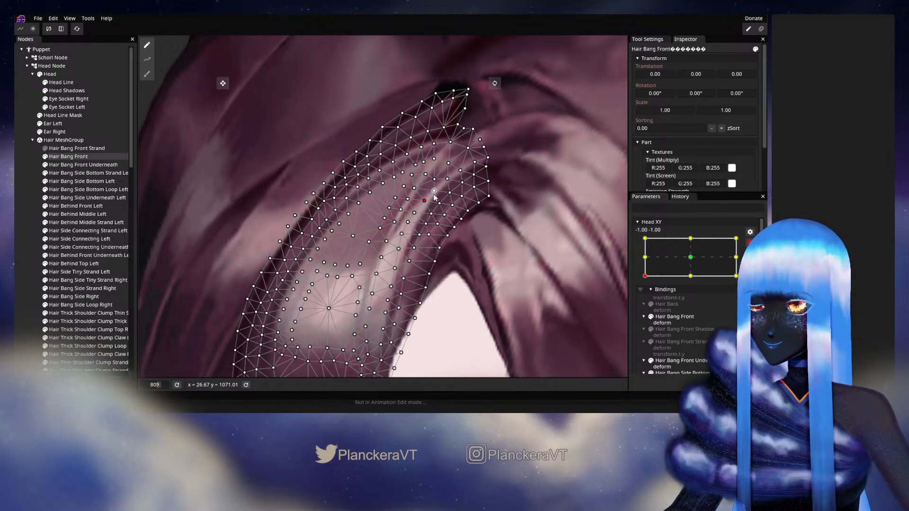
pyautogui.moveTo(424, 221); pyautogui.dragTo(459, 175)
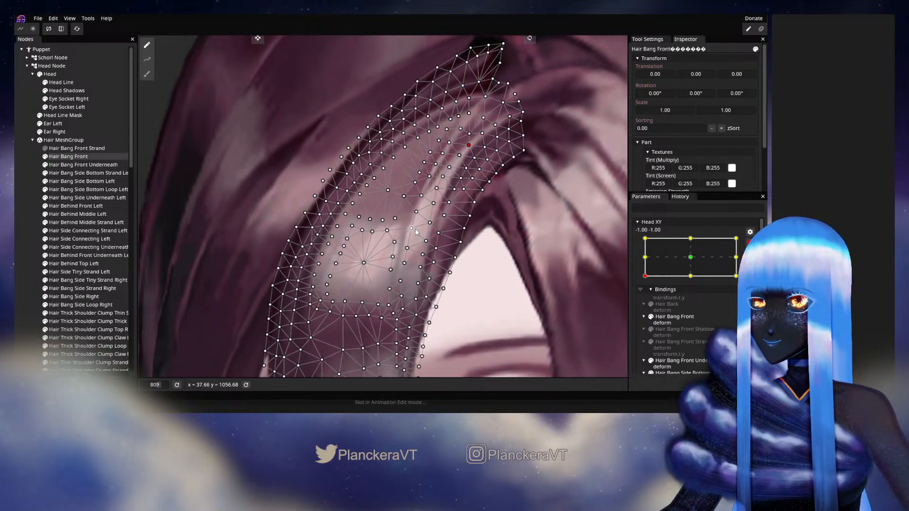
pyautogui.click(19, 237)
# Test how the bang strands follow the head turn near Head XY -1.00 -1.00 with keypoint editing off, and resume editing.
pyautogui.scroll(-3, 508, 270)
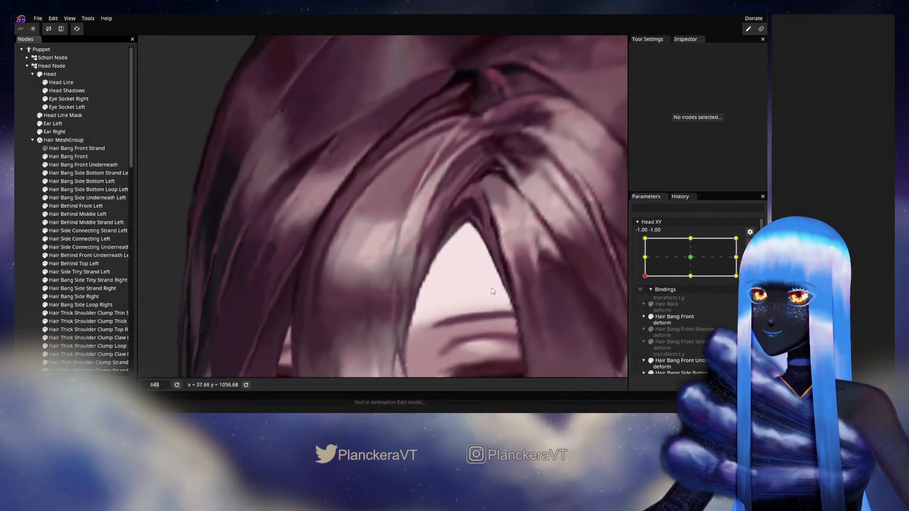
pyautogui.scroll(-6, 493, 290)
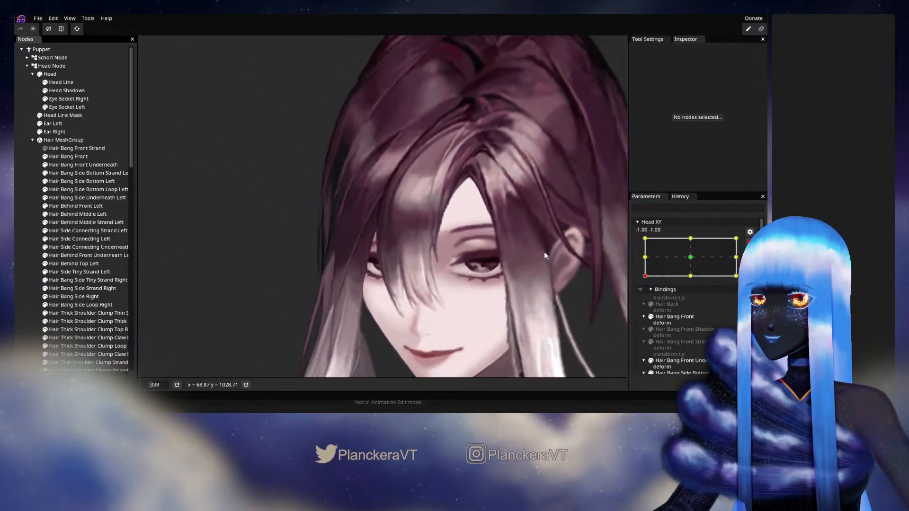
pyautogui.click(749, 243)
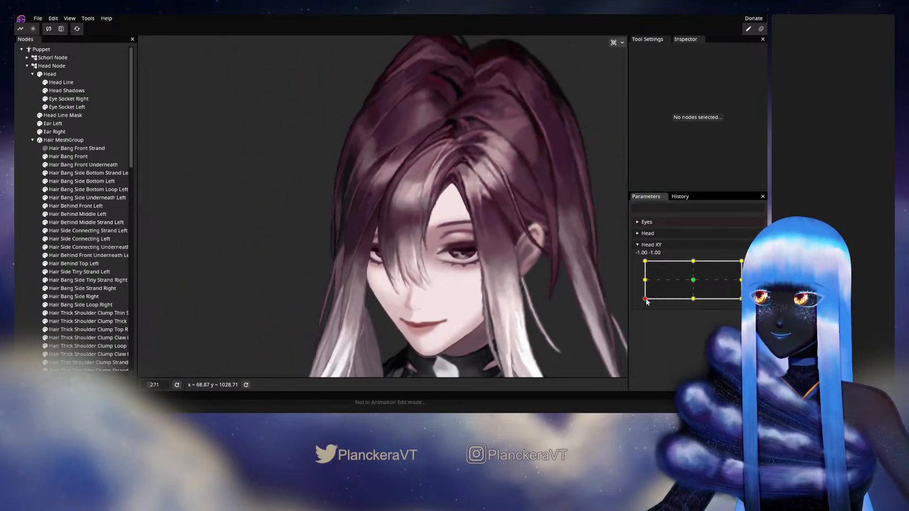
pyautogui.moveTo(648, 302)
pyautogui.mouseDown()
pyautogui.moveTo(646, 283)
pyautogui.moveTo(648, 303)
pyautogui.mouseUp()
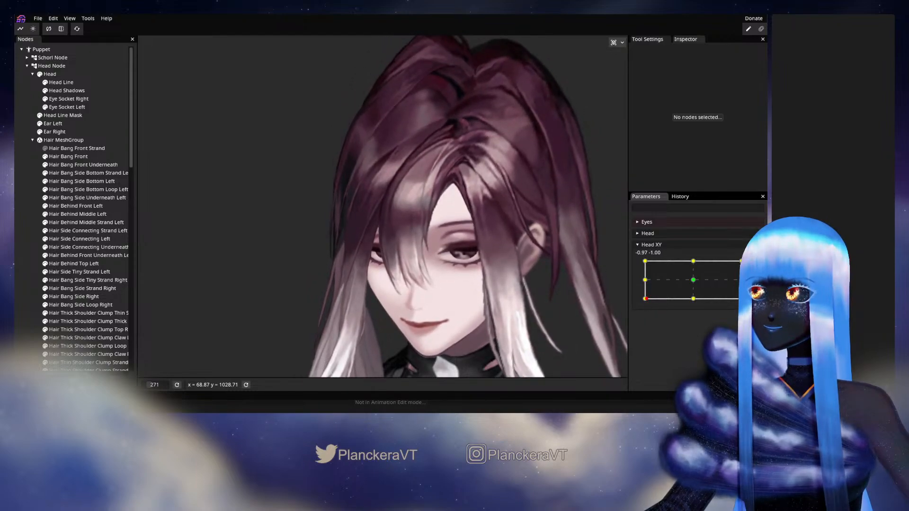
pyautogui.click(755, 265)
# Nudge Hair Bang Front and Hair Side Connecting Left together at the parting with a size 25 Circle Brush at Head XY -1.00 -1.00, and deselect them.
pyautogui.scroll(3, 412, 242)
pyautogui.moveTo(479, 184); pyautogui.dragTo(359, 287)
pyautogui.scroll(1, 359, 287)
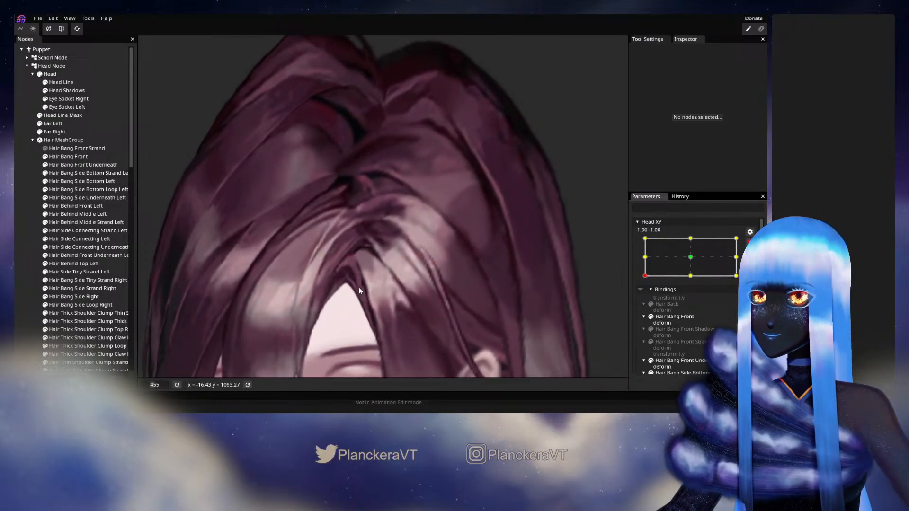
pyautogui.click(71, 156)
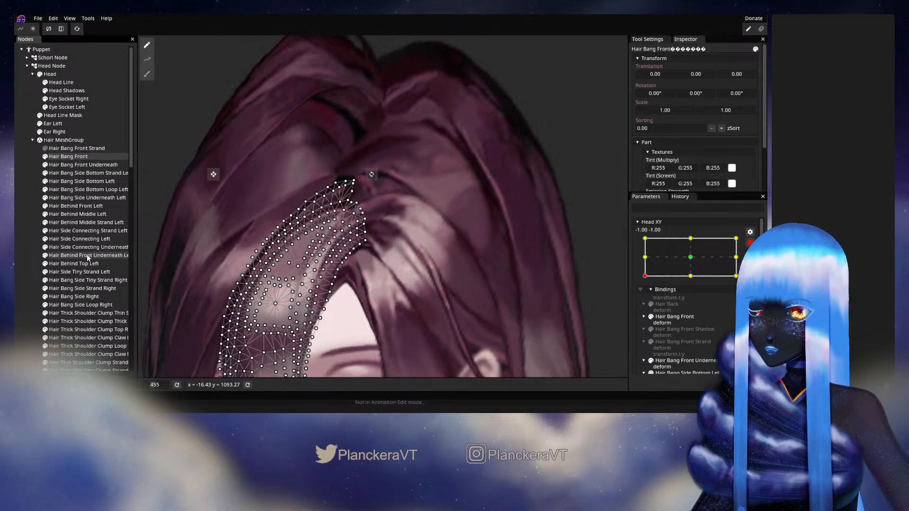
pyautogui.keyDown('ctrl'); pyautogui.click(79, 239); pyautogui.keyUp('ctrl')
pyautogui.click(147, 74)
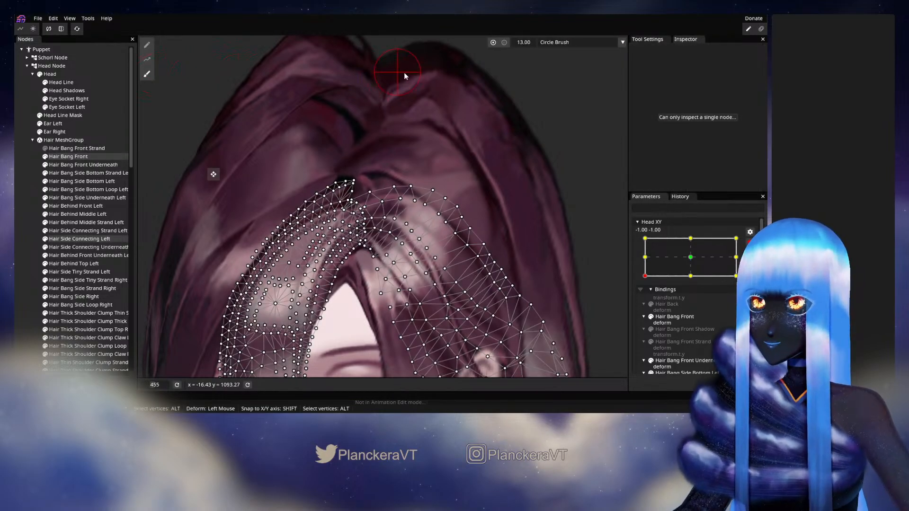
pyautogui.scroll(3, 379, 200)
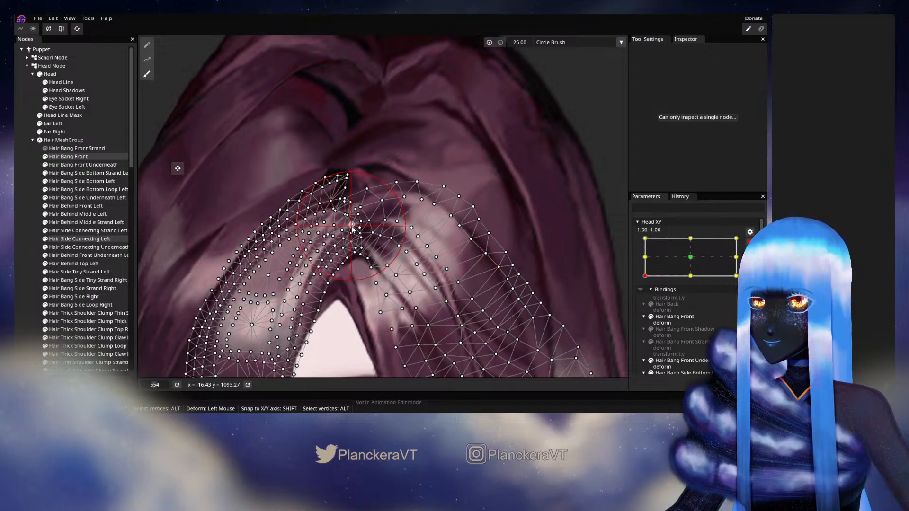
pyautogui.moveTo(352, 230); pyautogui.dragTo(356, 229)
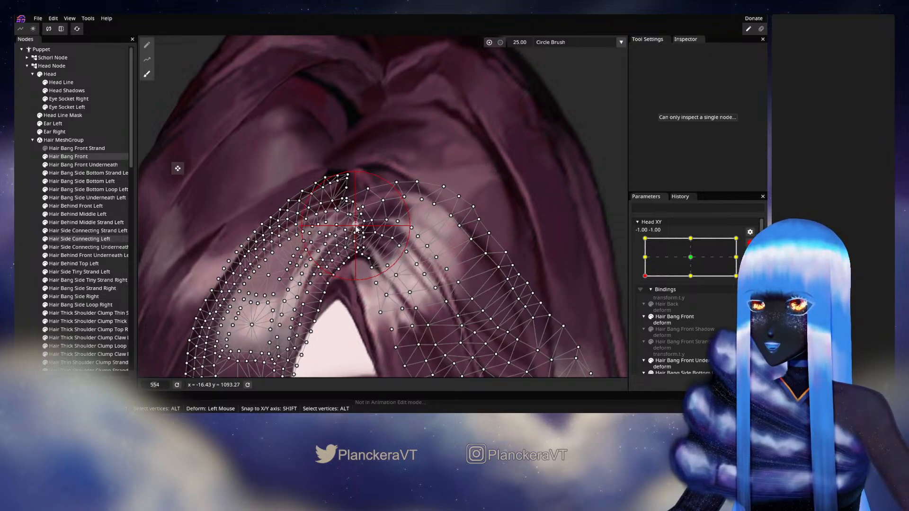
pyautogui.hotkey('ctrl', 'z')
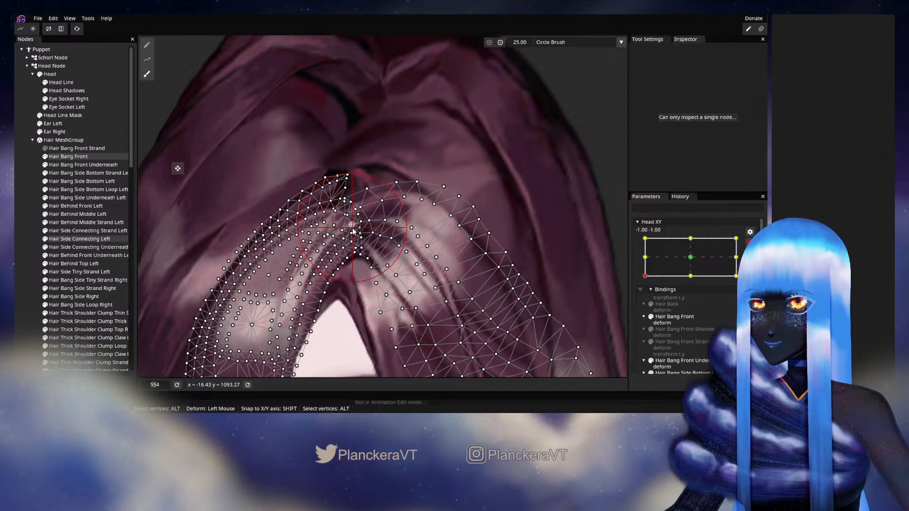
pyautogui.moveTo(353, 230); pyautogui.dragTo(359, 232)
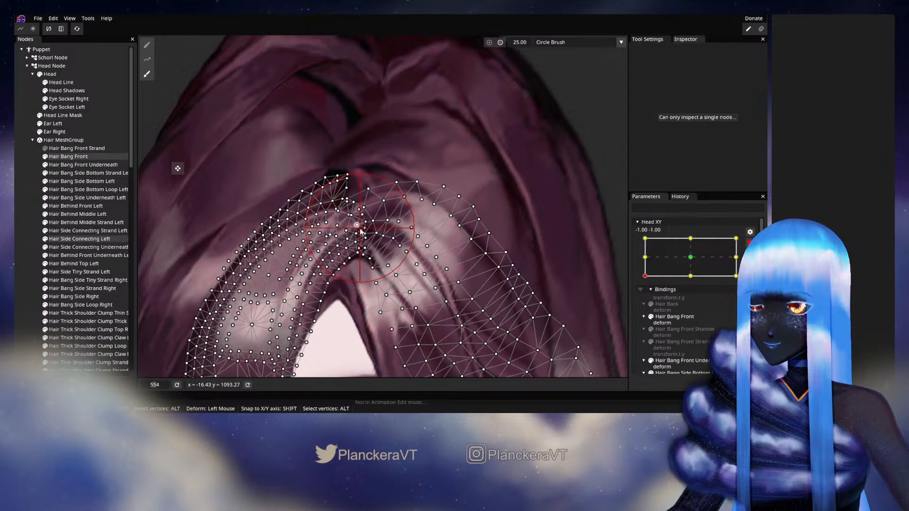
pyautogui.click(20, 253)
# Test the parting's movement around Head XY -1.00 -1.00 with keypoint editing off, and save the project.
pyautogui.scroll(-4, 448, 280)
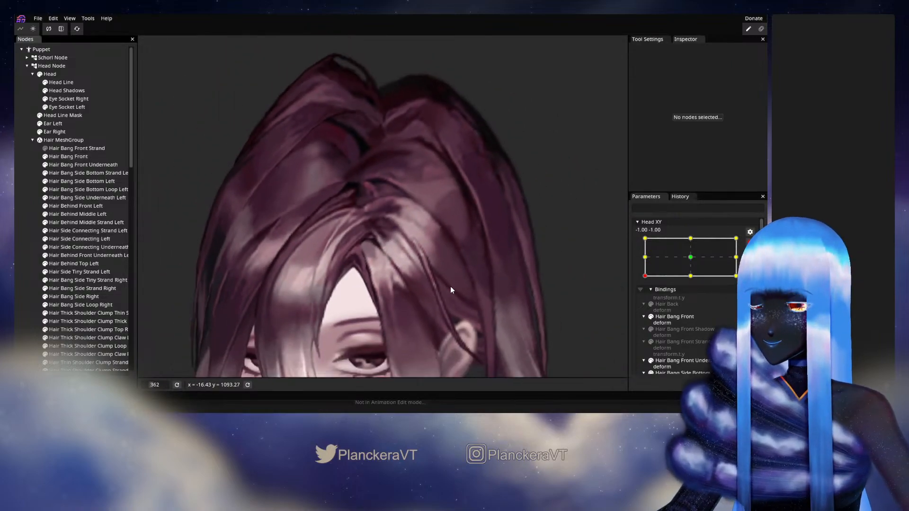
pyautogui.scroll(-4, 451, 288)
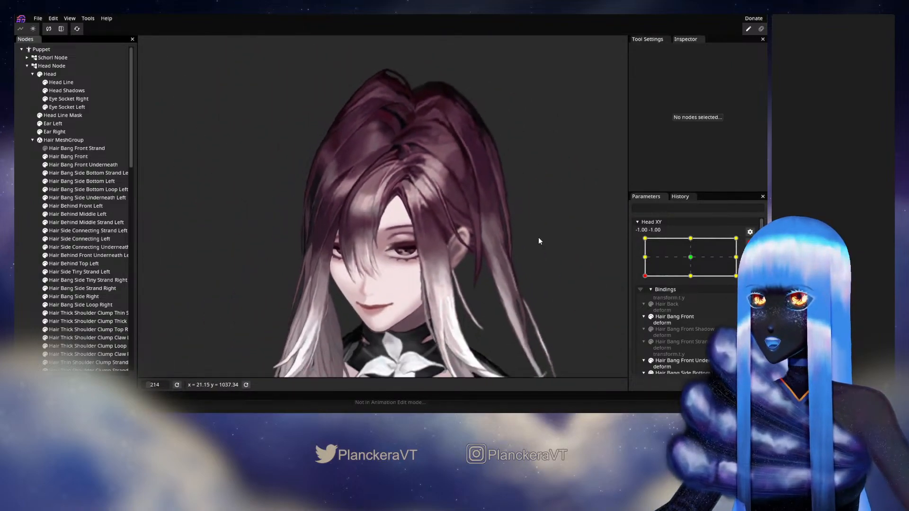
pyautogui.click(750, 242)
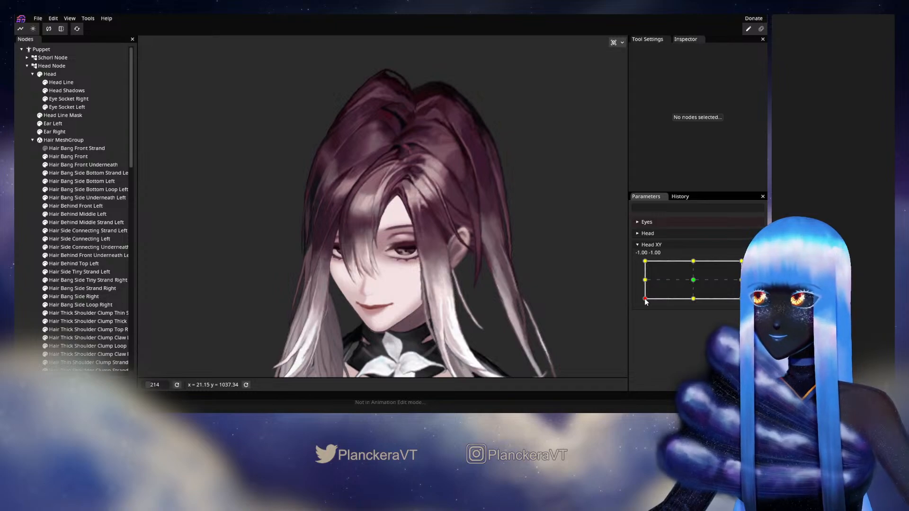
pyautogui.moveTo(645, 299)
pyautogui.mouseDown()
pyautogui.moveTo(640, 281)
pyautogui.moveTo(638, 301)
pyautogui.moveTo(693, 305)
pyautogui.moveTo(645, 303)
pyautogui.moveTo(641, 283)
pyautogui.moveTo(641, 303)
pyautogui.moveTo(639, 280)
pyautogui.moveTo(639, 297)
pyautogui.moveTo(640, 284)
pyautogui.moveTo(645, 298)
pyautogui.moveTo(694, 301)
pyautogui.moveTo(646, 299)
pyautogui.moveTo(644, 286)
pyautogui.moveTo(644, 303)
pyautogui.mouseUp()
pyautogui.hotkey('ctrl', 's')
# Resume editing the Head XY -1.00 -1.00 keypoint and adjust Hair Bang Front's inner-edge vertices beside the exposed forehead, deselecting the part when done.
pyautogui.click(749, 265)
pyautogui.scroll(3, 405, 246)
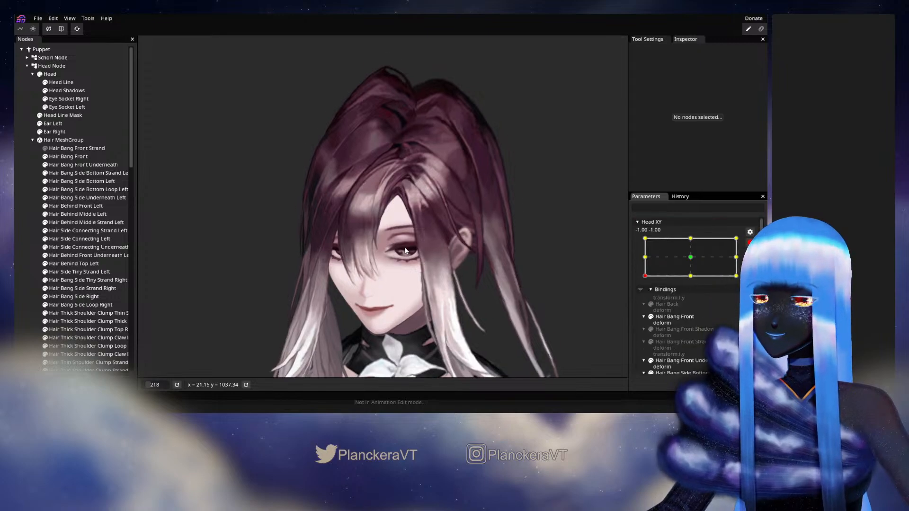
pyautogui.scroll(3, 418, 236)
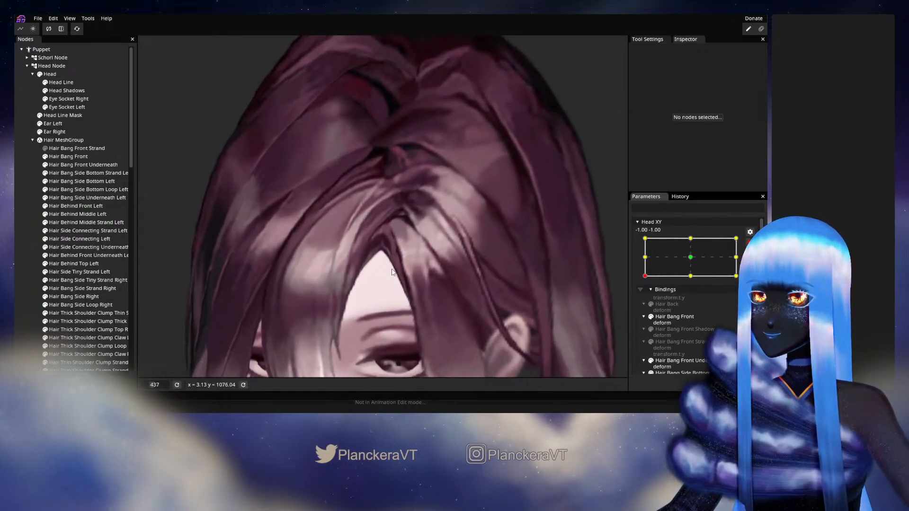
pyautogui.click(247, 247)
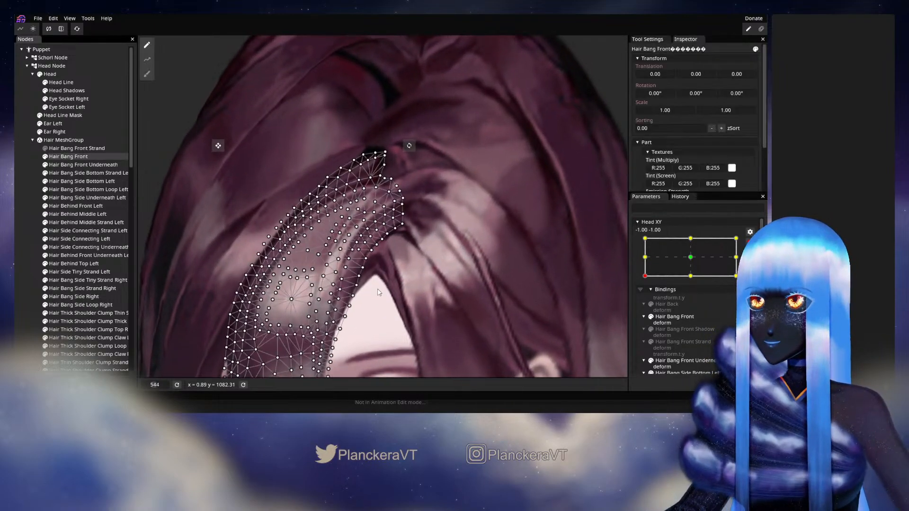
pyautogui.scroll(3, 416, 272)
pyautogui.scroll(1, 413, 231)
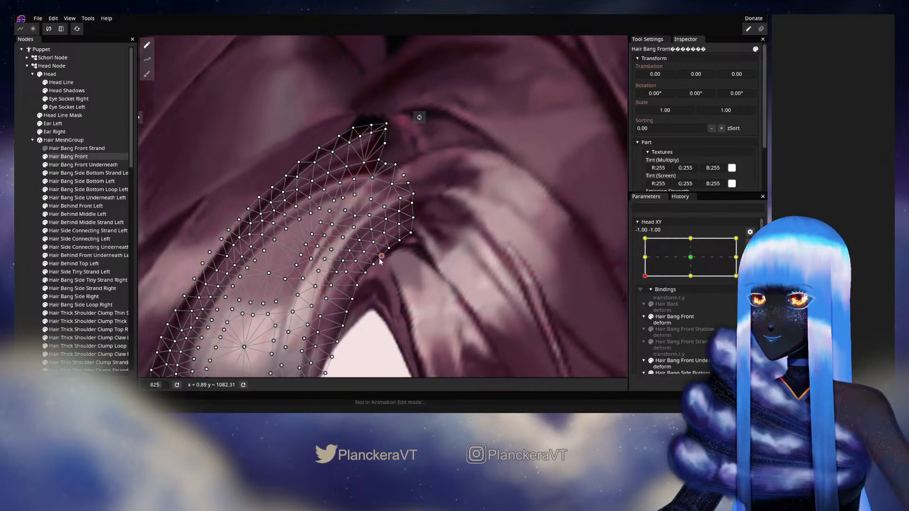
pyautogui.moveTo(381, 259); pyautogui.dragTo(463, 214)
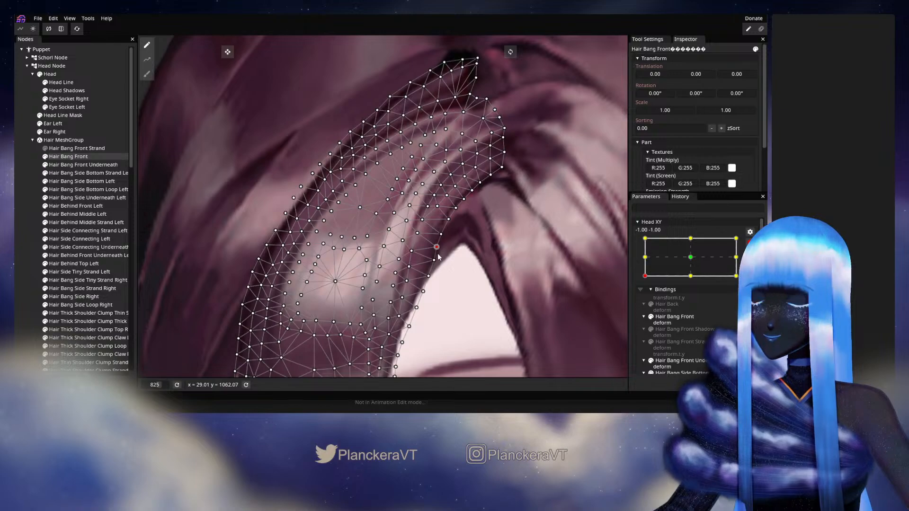
pyautogui.moveTo(438, 256); pyautogui.dragTo(465, 221)
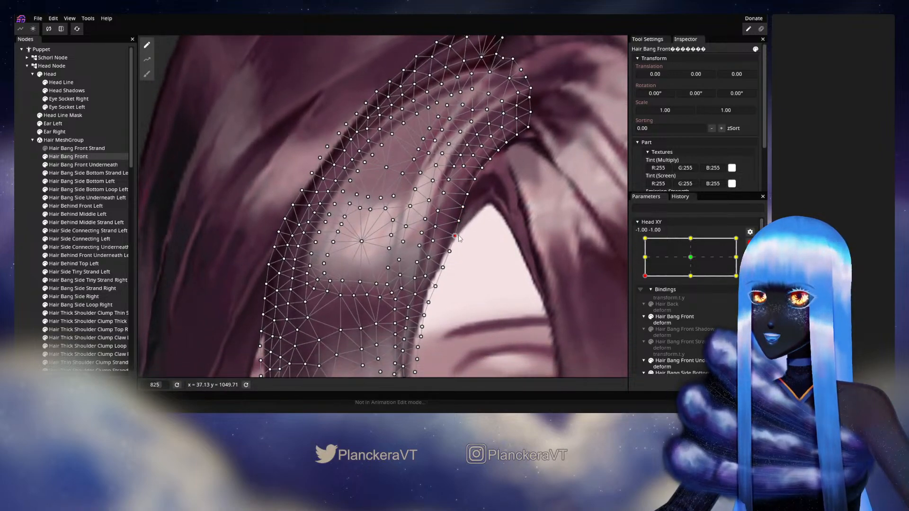
pyautogui.click(455, 235)
pyautogui.moveTo(505, 259); pyautogui.dragTo(421, 330)
pyautogui.scroll(-4, 423, 330)
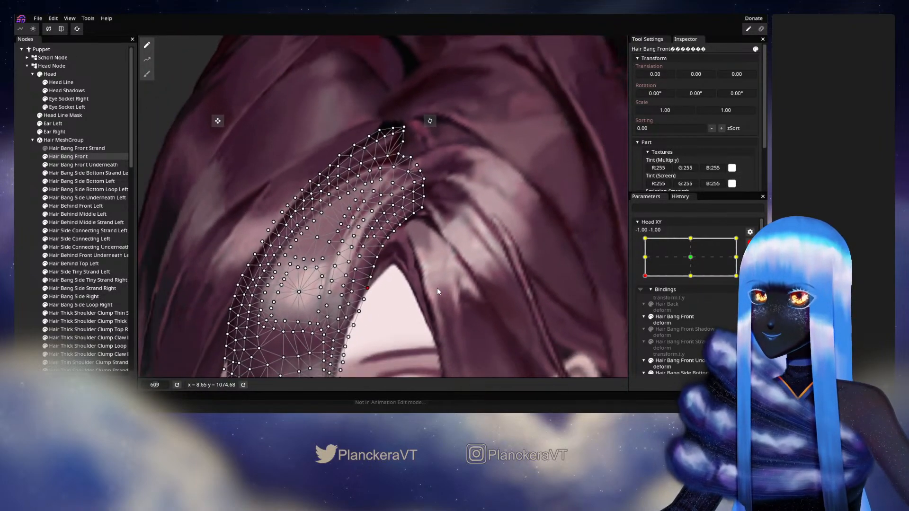
pyautogui.click(34, 229)
# Check how the bang's inner edge moves between Head XY -1.00 -0.77 and -1.00 -1.00 with keypoint editing off, and resume editing.
pyautogui.scroll(-5, 469, 268)
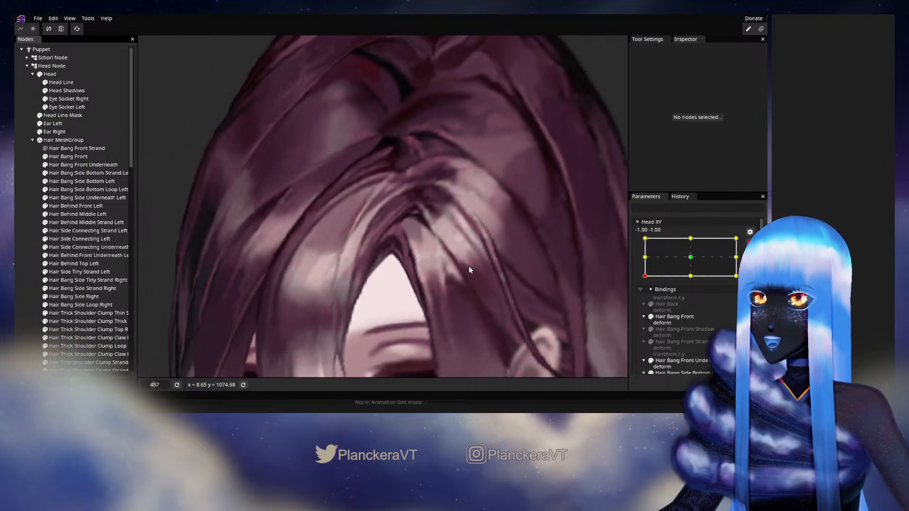
pyautogui.moveTo(461, 279); pyautogui.dragTo(510, 224)
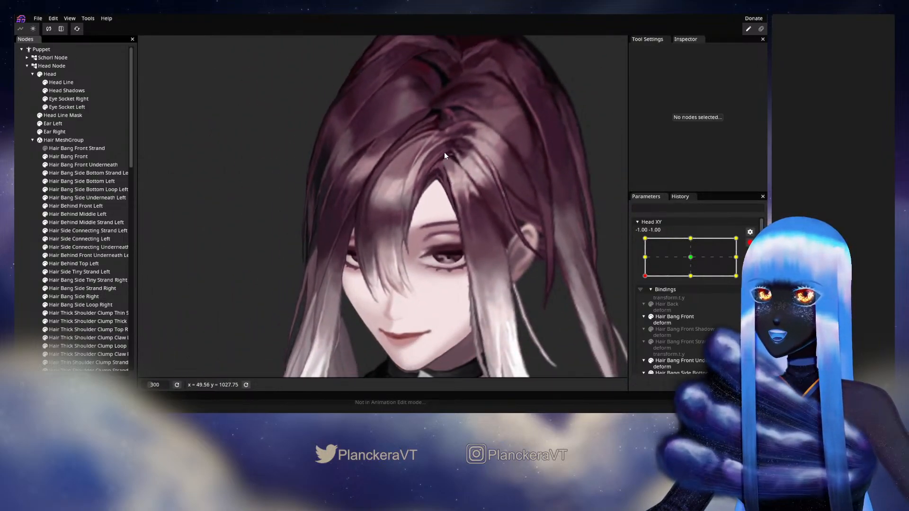
pyautogui.click(749, 244)
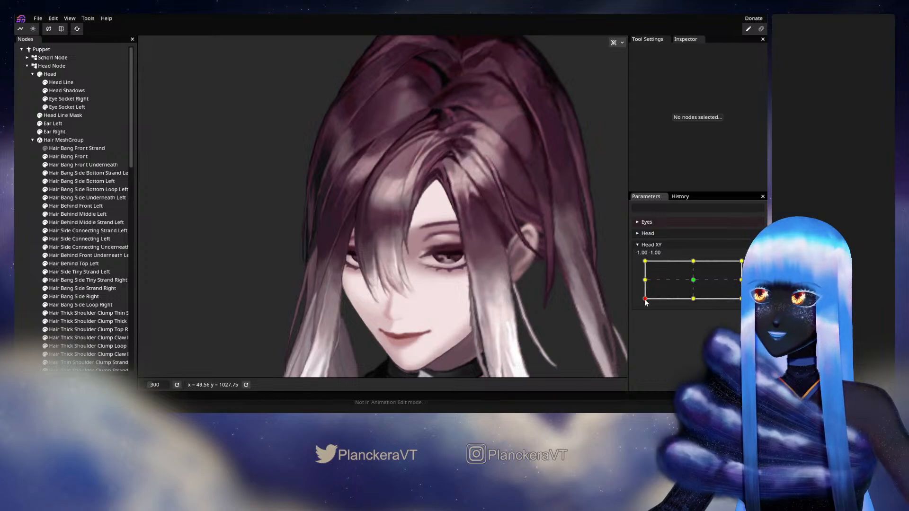
pyautogui.click(645, 296)
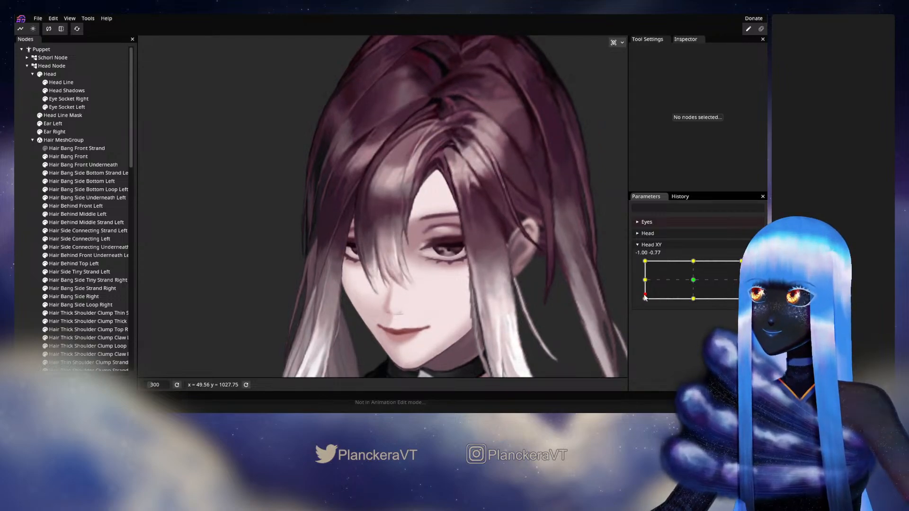
pyautogui.moveTo(646, 298)
pyautogui.mouseDown()
pyautogui.moveTo(644, 283)
pyautogui.moveTo(695, 306)
pyautogui.moveTo(643, 305)
pyautogui.moveTo(643, 289)
pyautogui.moveTo(642, 304)
pyautogui.mouseUp()
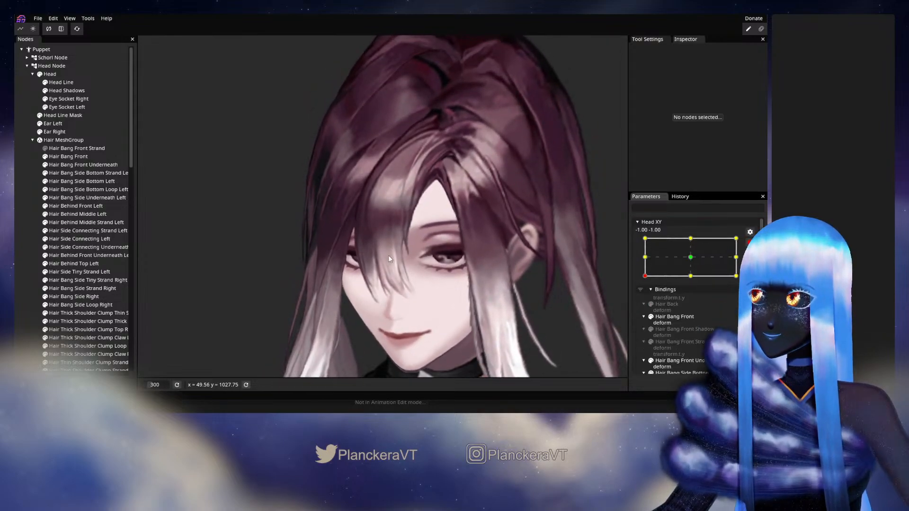
# Adjust the interior vertices of Hair Bang Front beside and below its light highlight at Head XY -1.00 -1.00, and deselect the part.
pyautogui.scroll(5, 383, 248)
pyautogui.scroll(3, 400, 255)
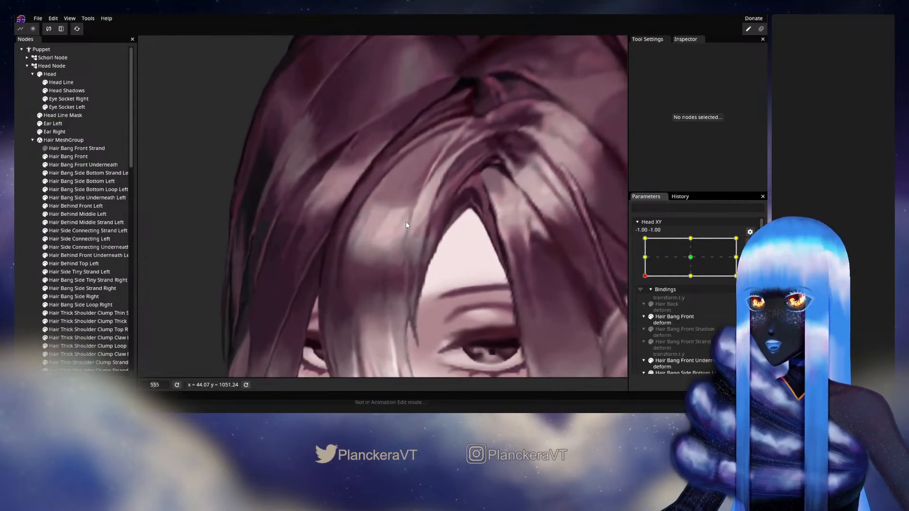
pyautogui.click(59, 157)
pyautogui.scroll(5, 370, 270)
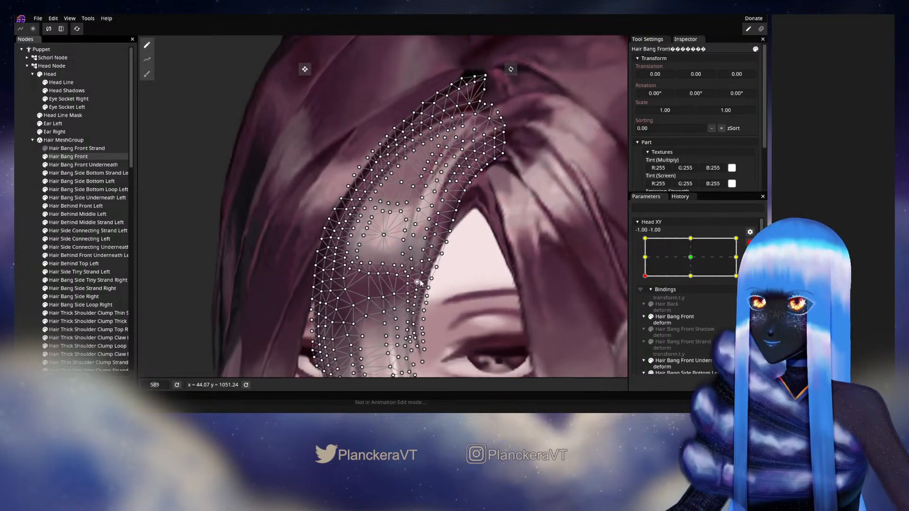
pyautogui.scroll(2, 402, 266)
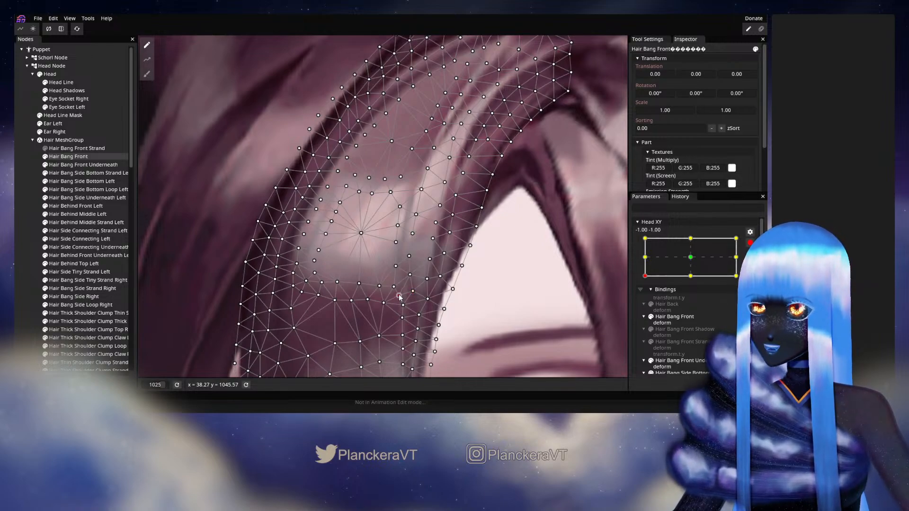
pyautogui.moveTo(400, 297); pyautogui.dragTo(411, 247)
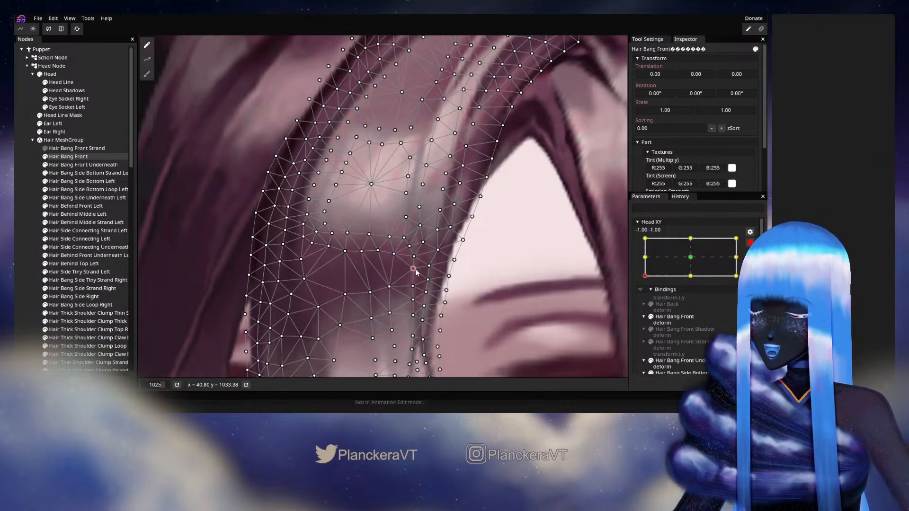
pyautogui.click(27, 229)
# Examine the whole head and bangs around Head XY -1.00 -1.00 with keypoint editing off, and resume editing the keypoint.
pyautogui.scroll(-1, 461, 258)
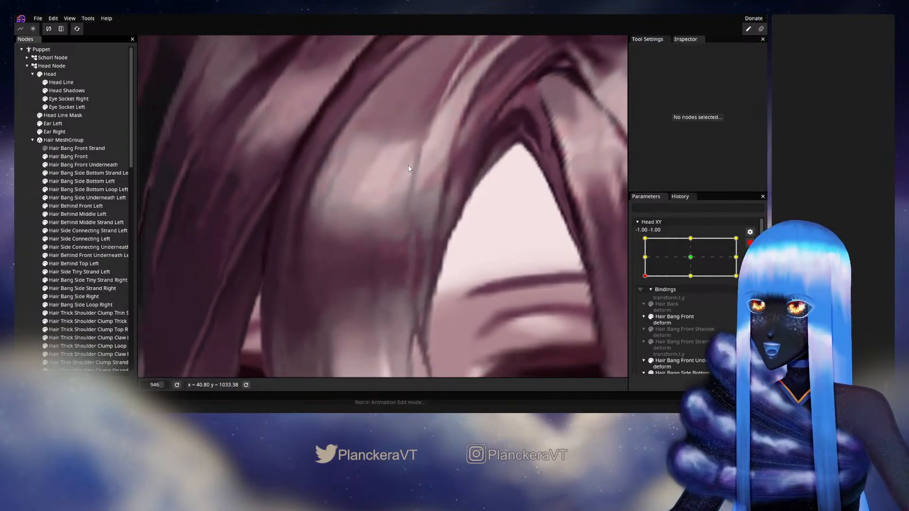
pyautogui.scroll(-9, 423, 257)
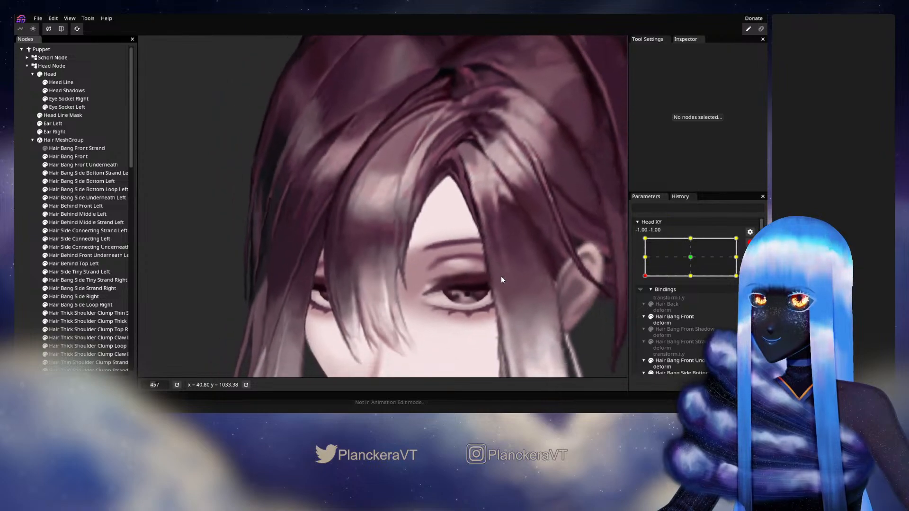
pyautogui.scroll(-8, 499, 270)
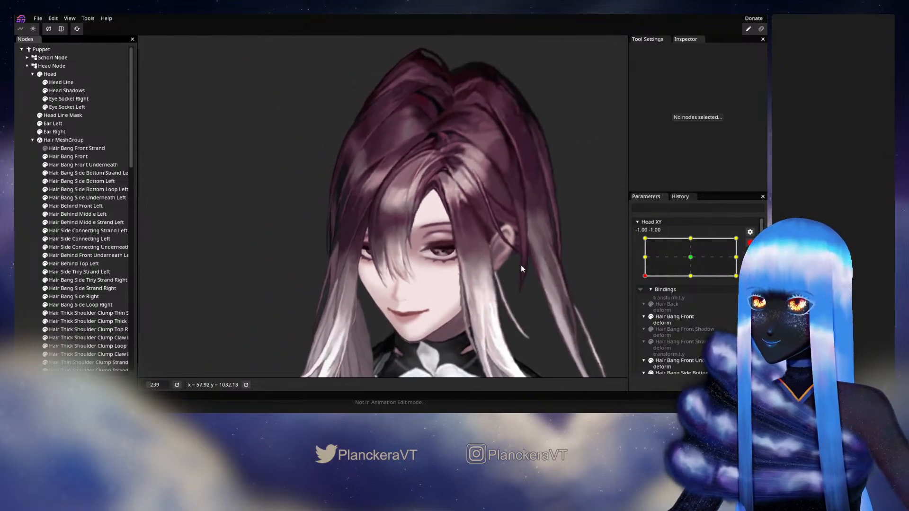
pyautogui.scroll(-1, 522, 269)
pyautogui.scroll(2, 642, 302)
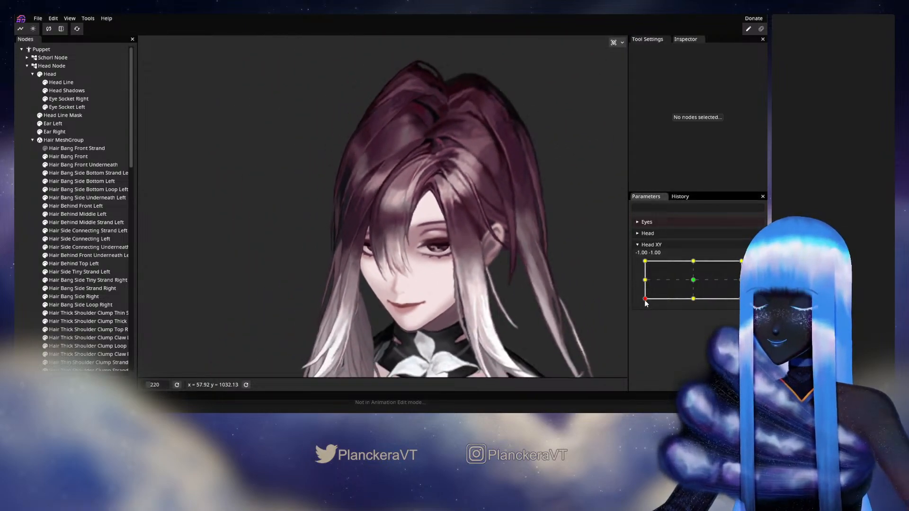
pyautogui.moveTo(646, 302)
pyautogui.mouseDown()
pyautogui.moveTo(644, 281)
pyautogui.moveTo(645, 303)
pyautogui.moveTo(671, 305)
pyautogui.moveTo(648, 303)
pyautogui.moveTo(644, 284)
pyautogui.moveTo(643, 303)
pyautogui.mouseUp()
# Adjust the interior vertices of Hair Bang Front just below its light highlight, beside the inner edge, at Head XY -1.00 -1.00, and deselect the part.
pyautogui.scroll(5, 407, 277)
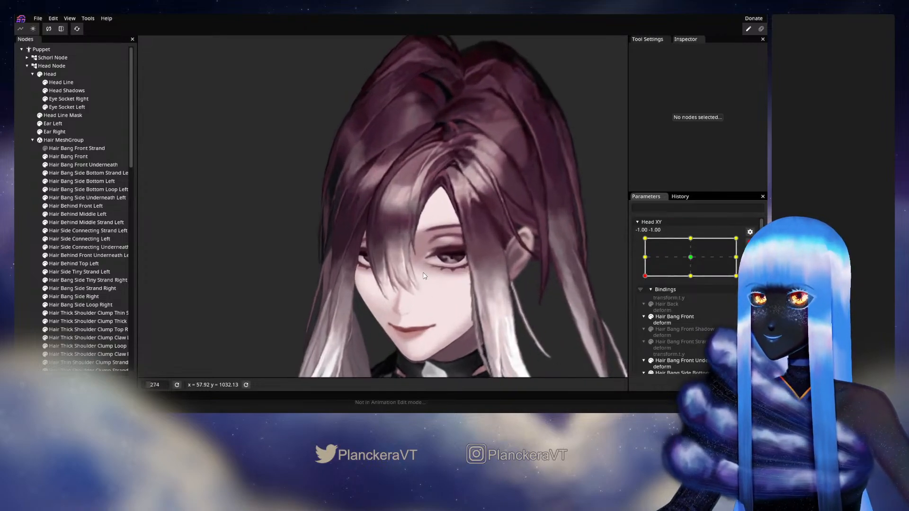
pyautogui.scroll(6, 402, 283)
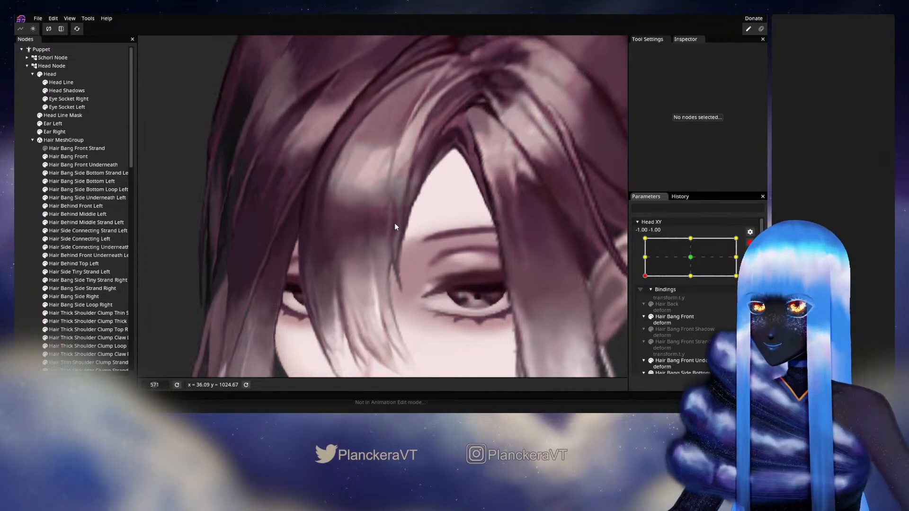
pyautogui.scroll(2, 431, 254)
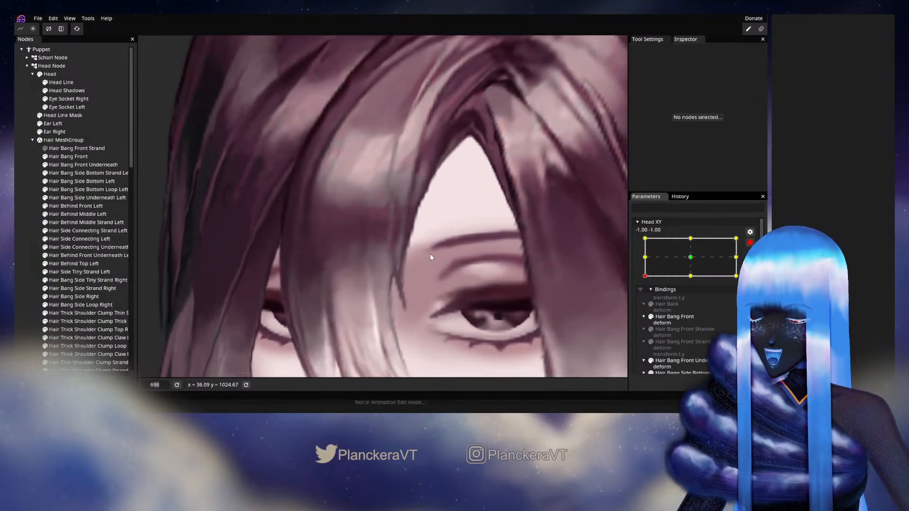
pyautogui.click(68, 156)
pyautogui.scroll(3, 432, 221)
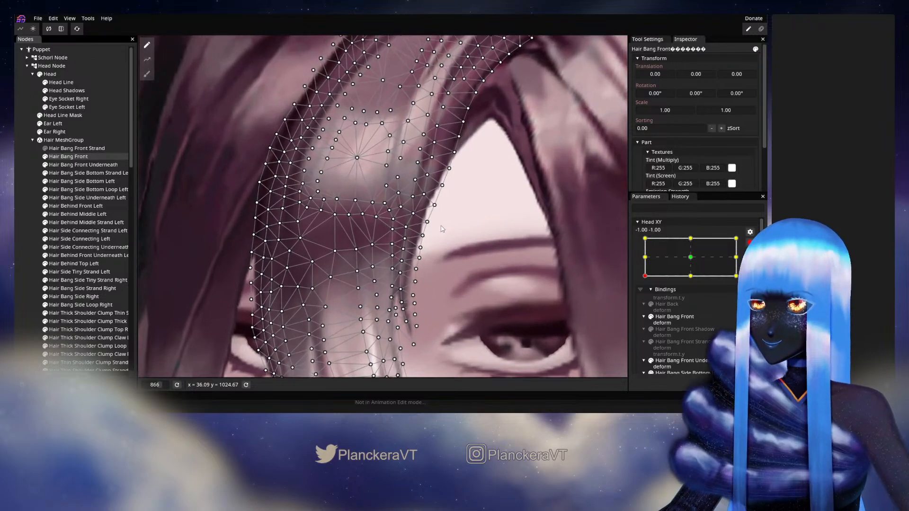
pyautogui.click(403, 208)
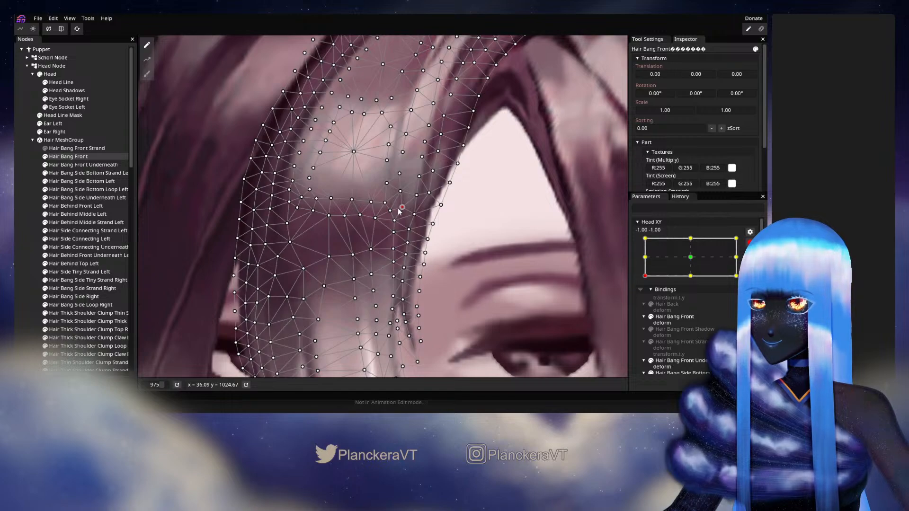
pyautogui.click(413, 214)
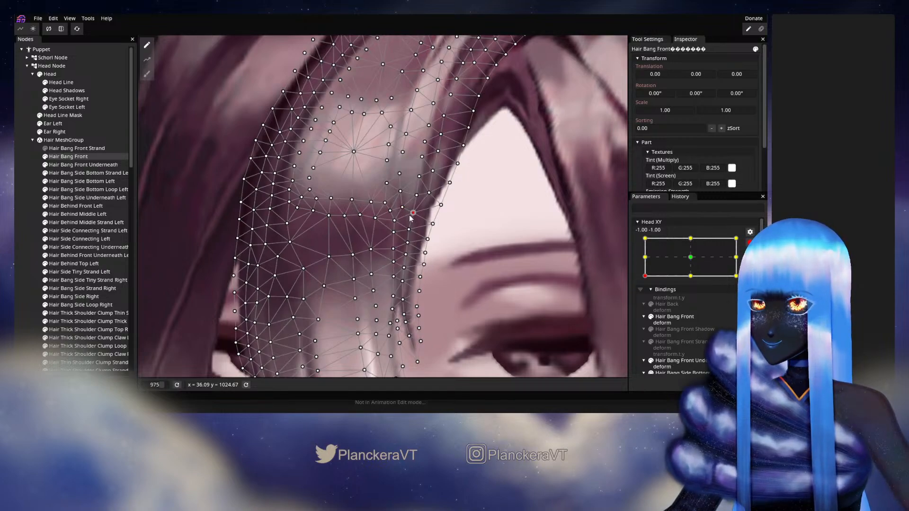
pyautogui.click(409, 230)
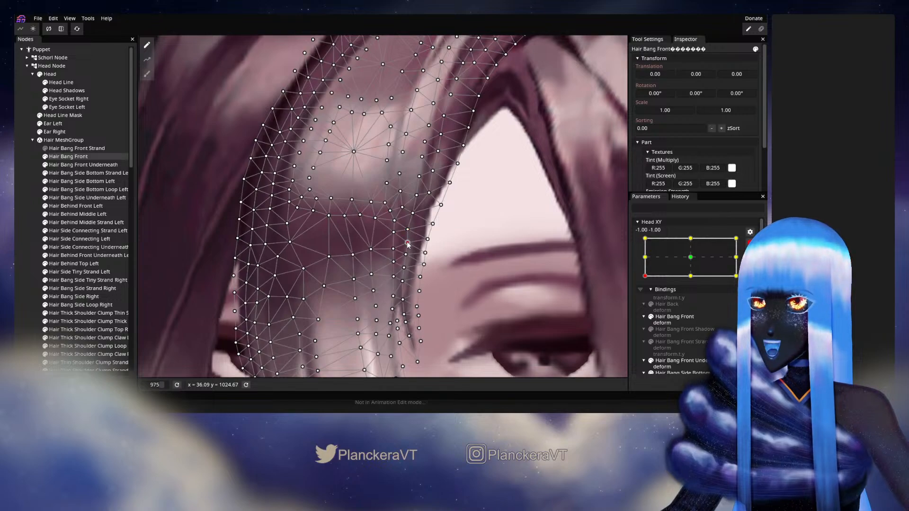
pyautogui.click(407, 243)
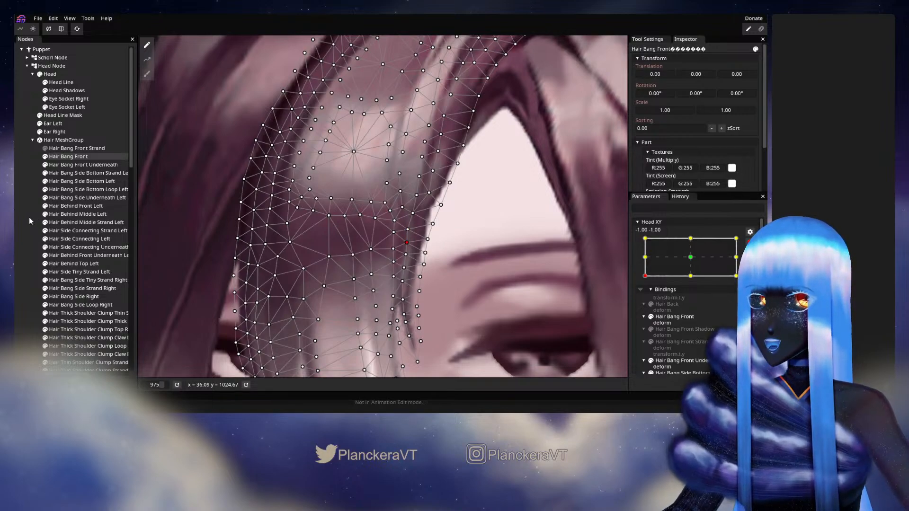
pyautogui.press('Escape')
# Compare the bang's inner edge at Head XY -1.00 -1.00 with the neutral 0.00 0.00 pose, and return to -1.00 -1.00.
pyautogui.scroll(-2, 486, 273)
pyautogui.scroll(-1, 495, 260)
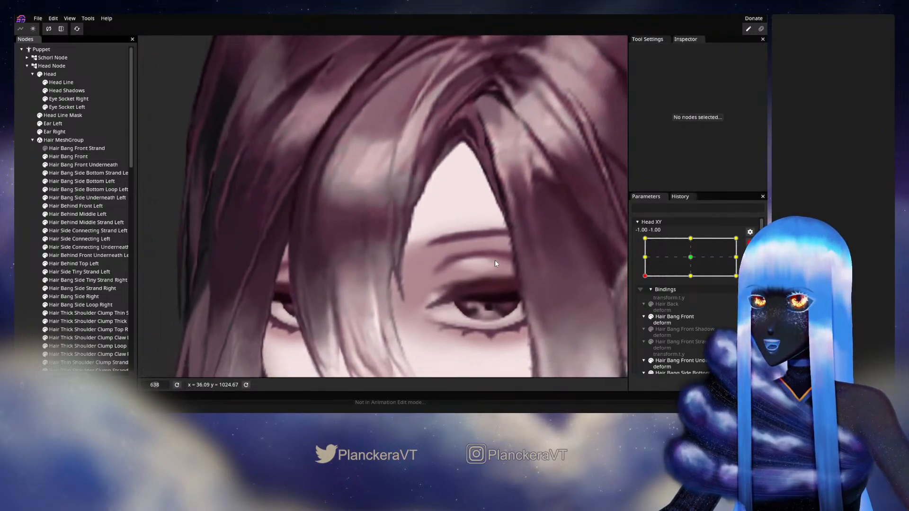
pyautogui.scroll(-1, 499, 258)
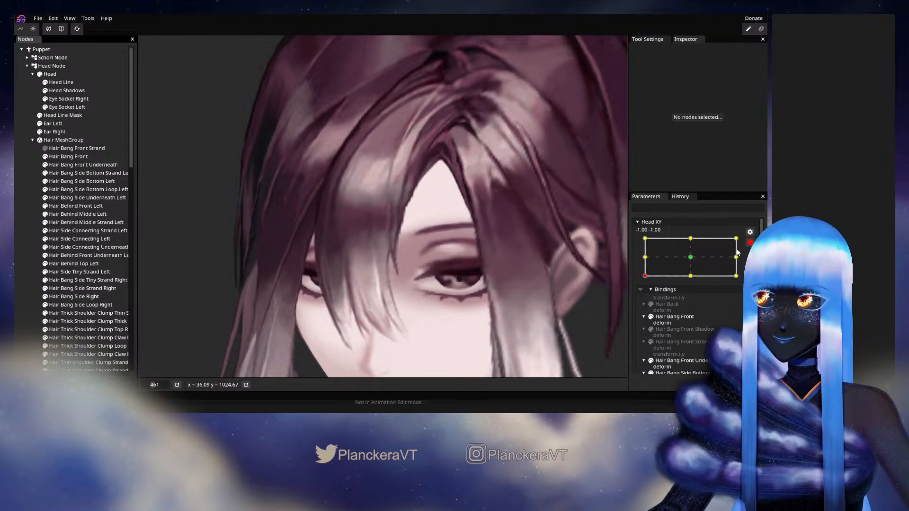
pyautogui.click(691, 257)
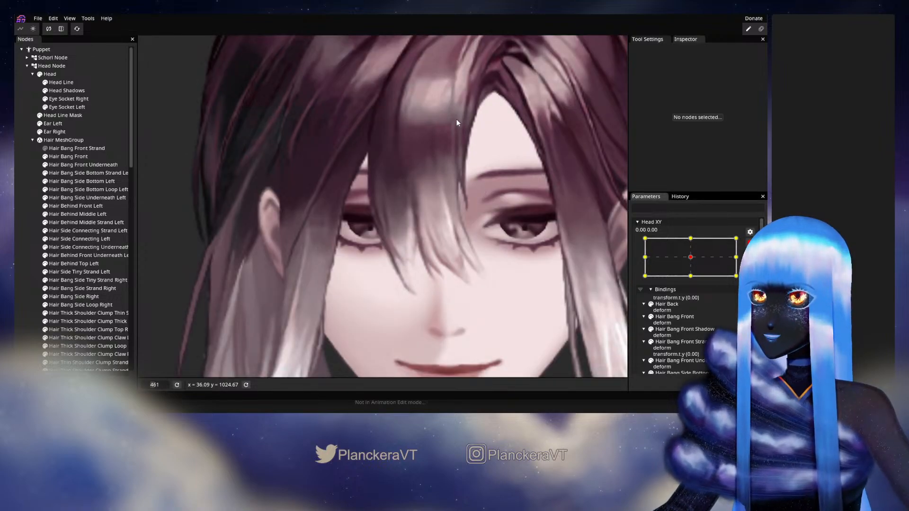
pyautogui.click(645, 276)
pyautogui.scroll(2, 411, 247)
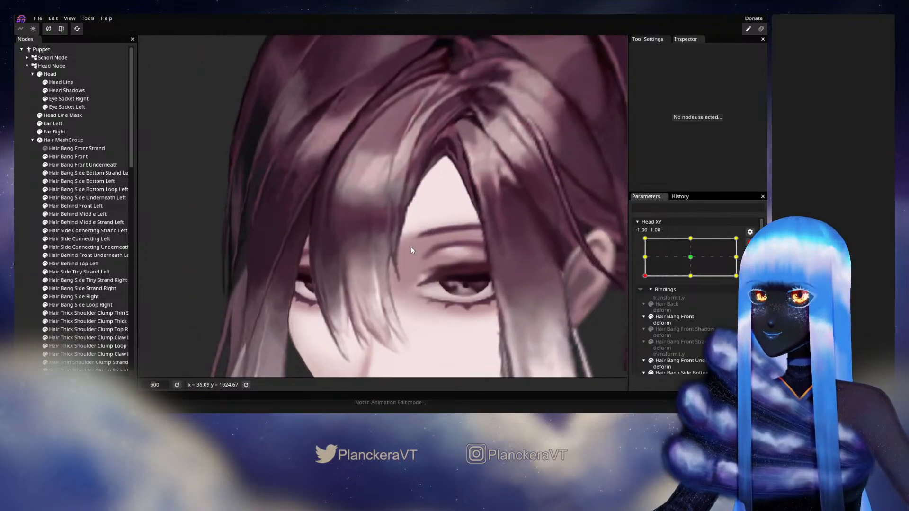
pyautogui.moveTo(411, 246); pyautogui.dragTo(449, 232)
pyautogui.scroll(1, 448, 229)
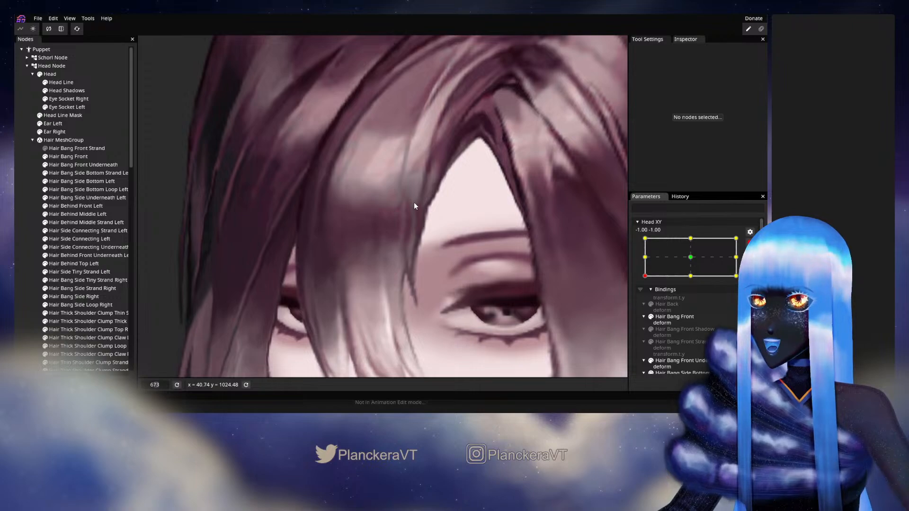
# Shift the Hair Bang Front vertices along the dark strand line beside the exposed forehead at Head XY -1.00 -1.00, and deselect the part.
pyautogui.scroll(3, 422, 252)
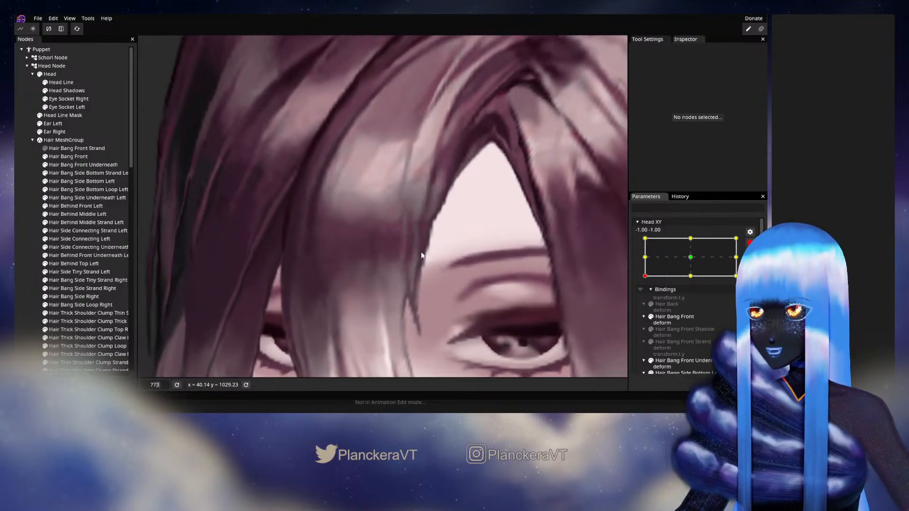
pyautogui.click(67, 157)
pyautogui.scroll(3, 445, 252)
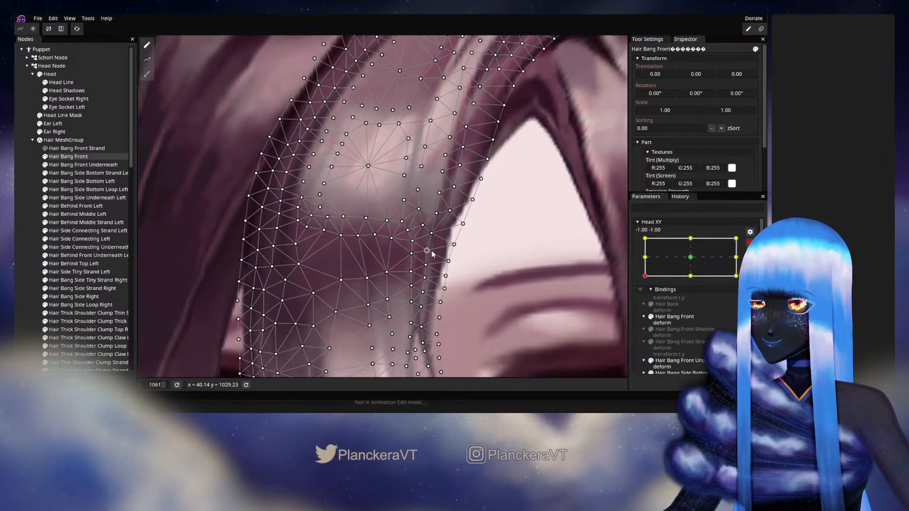
pyautogui.moveTo(435, 253); pyautogui.dragTo(458, 235)
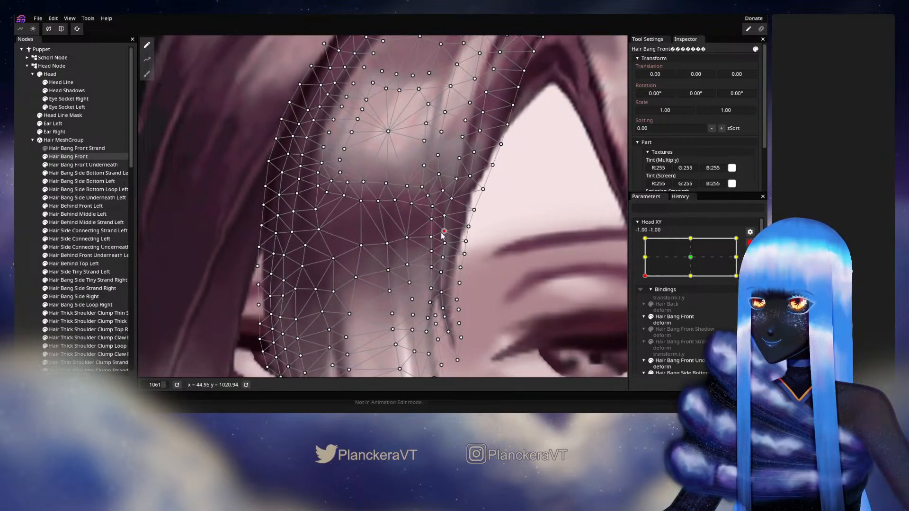
pyautogui.click(50, 219)
pyautogui.scroll(-1, 479, 228)
pyautogui.moveTo(430, 208); pyautogui.dragTo(422, 247)
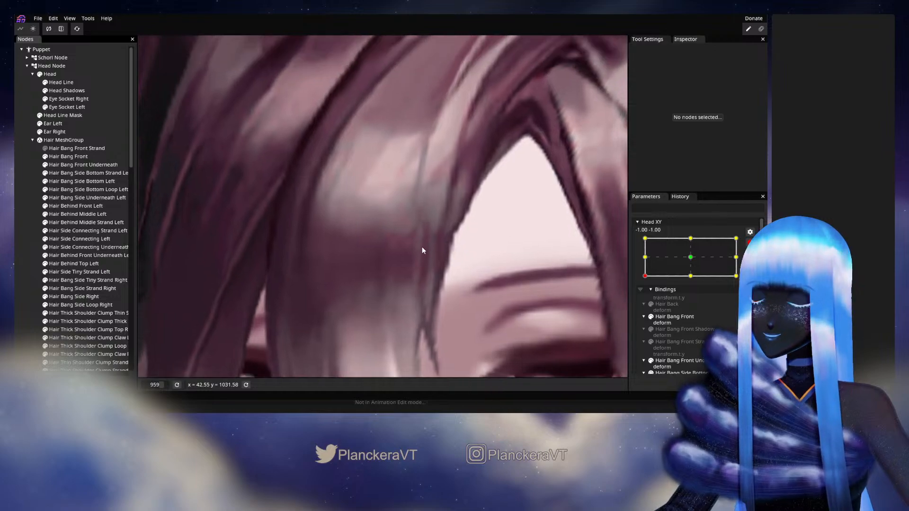
# Refine the Hair Bang Front vertex where the inner strand line meets the forehead edge, and deselect the part.
pyautogui.click(68, 157)
pyautogui.scroll(2, 437, 241)
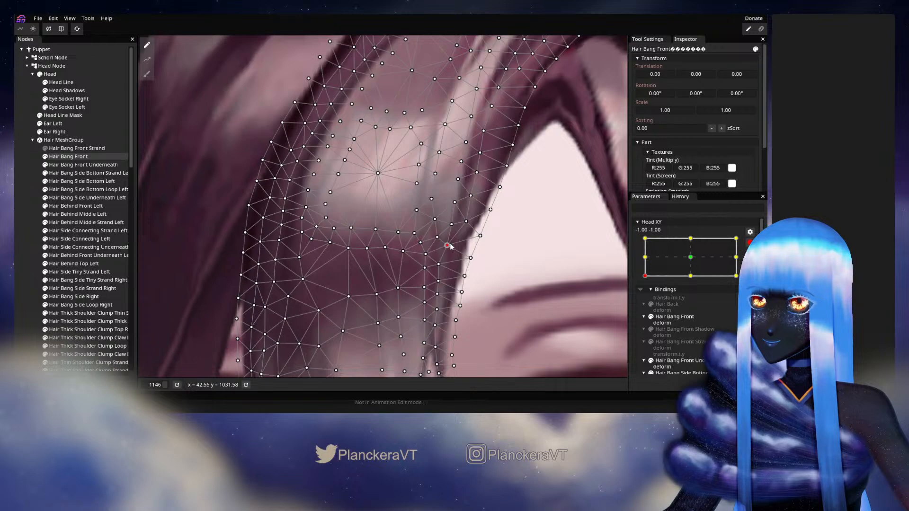
pyautogui.click(23, 246)
pyautogui.click(24, 224)
# Check the whole head and bangs near Head XY -1.00 -1.00 with keypoint editing off, and resume editing the keypoint.
pyautogui.scroll(-1, 508, 302)
pyautogui.scroll(-6, 507, 302)
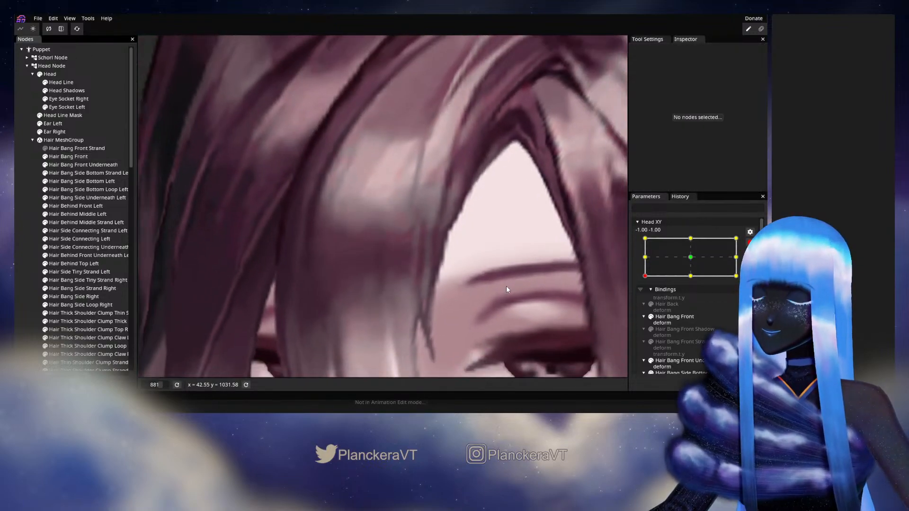
pyautogui.scroll(-5, 520, 290)
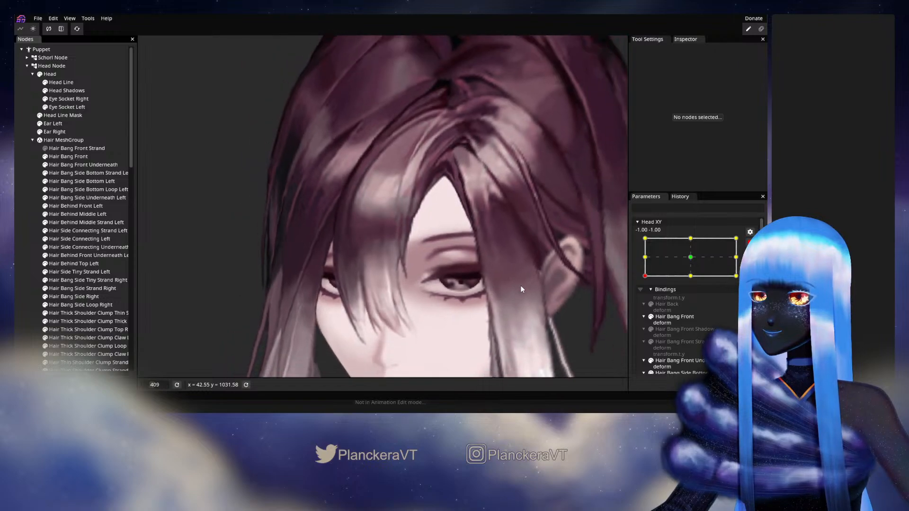
pyautogui.scroll(-1, 523, 284)
pyautogui.moveTo(523, 283); pyautogui.dragTo(561, 244)
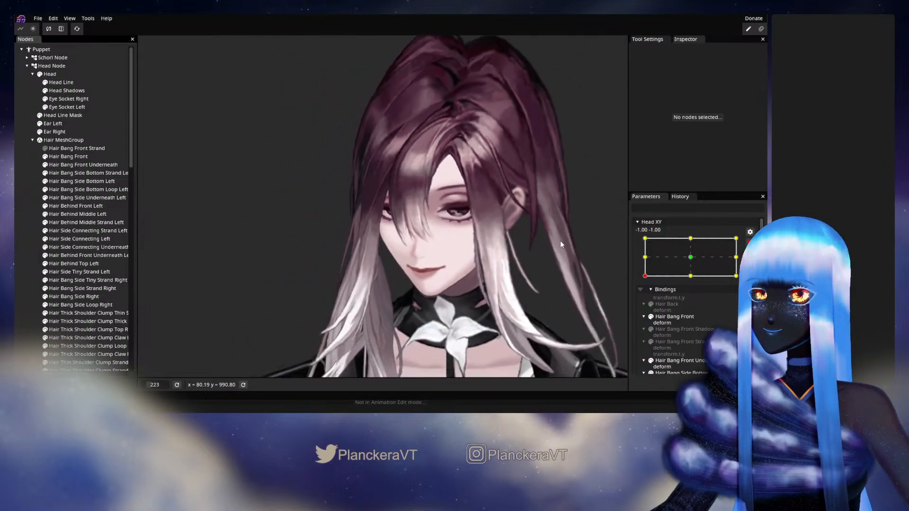
pyautogui.click(750, 242)
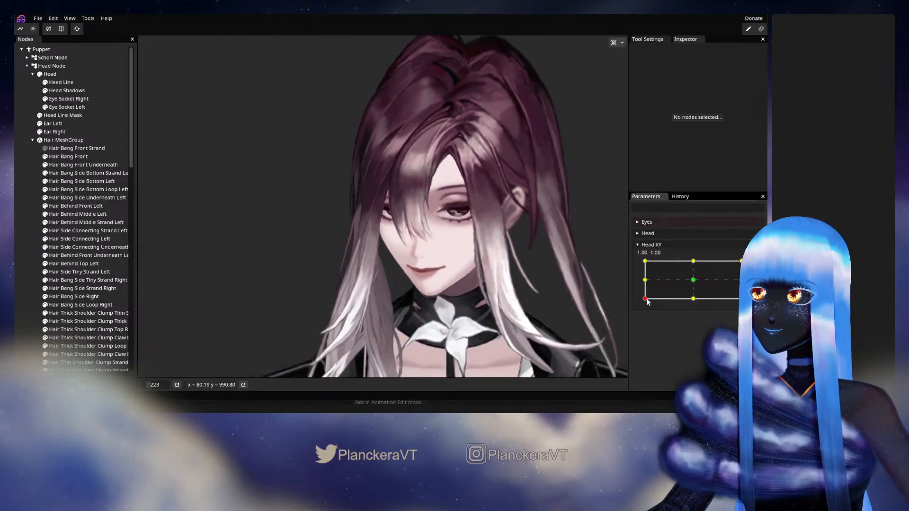
pyautogui.moveTo(646, 302)
pyautogui.mouseDown()
pyautogui.moveTo(644, 282)
pyautogui.moveTo(638, 302)
pyautogui.moveTo(696, 303)
pyautogui.moveTo(644, 305)
pyautogui.moveTo(643, 282)
pyautogui.moveTo(644, 305)
pyautogui.mouseUp()
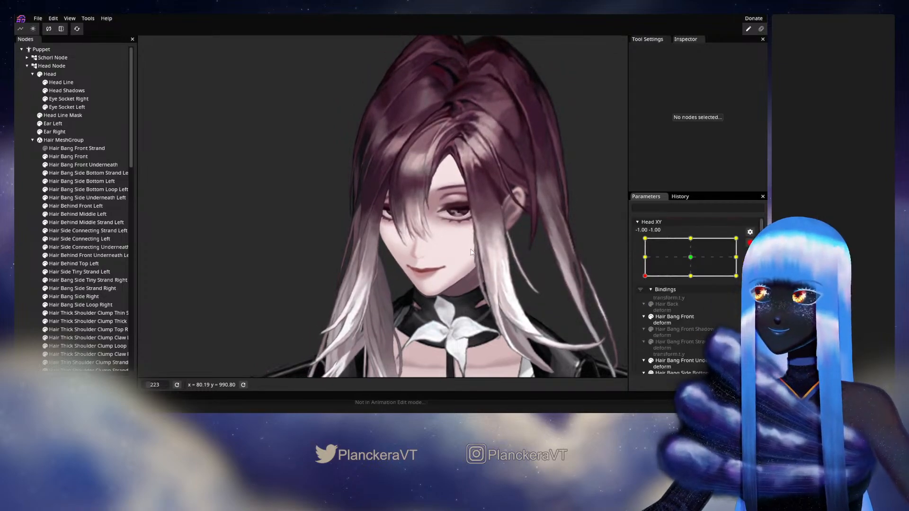
# Nudge the lower end of Hair Bang Front Underneath with the Circle Brush at size 25.00 at Head XY -1.00 -1.00, and deselect the part.
pyautogui.scroll(4, 403, 223)
pyautogui.scroll(3, 384, 266)
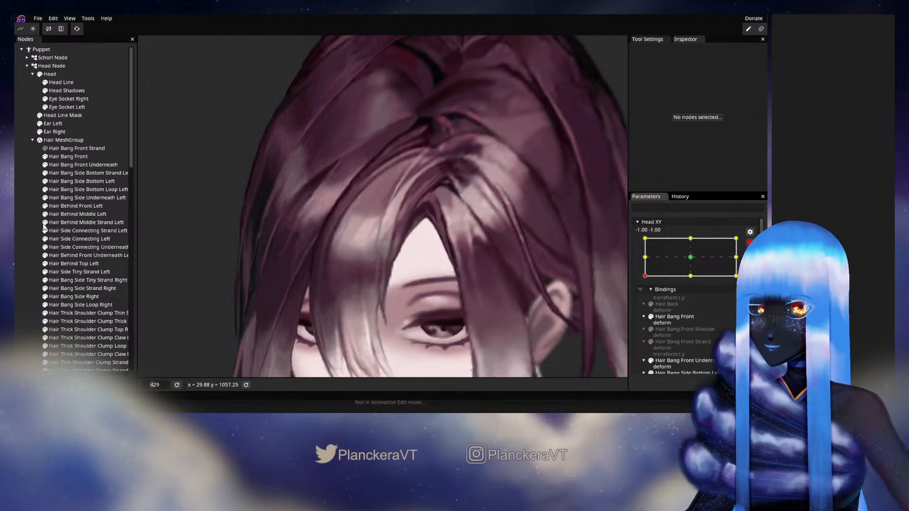
pyautogui.click(74, 165)
pyautogui.scroll(5, 336, 274)
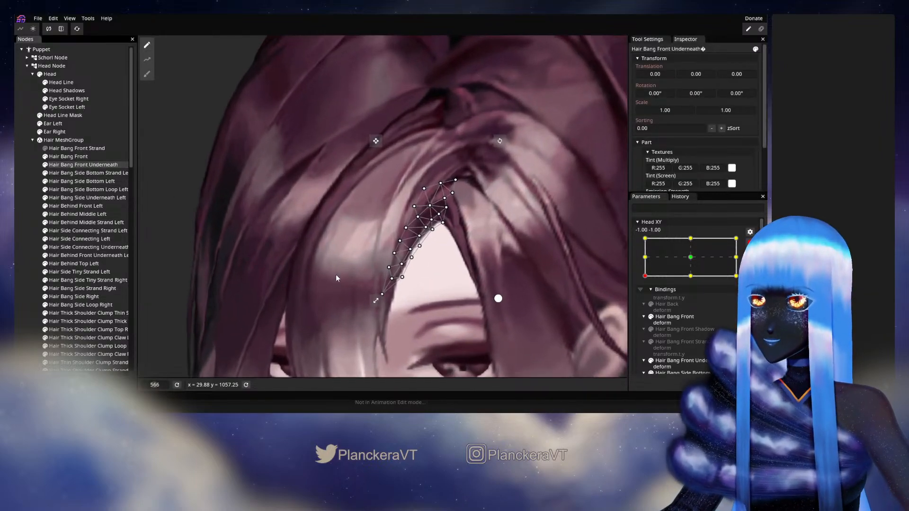
pyautogui.scroll(2, 374, 280)
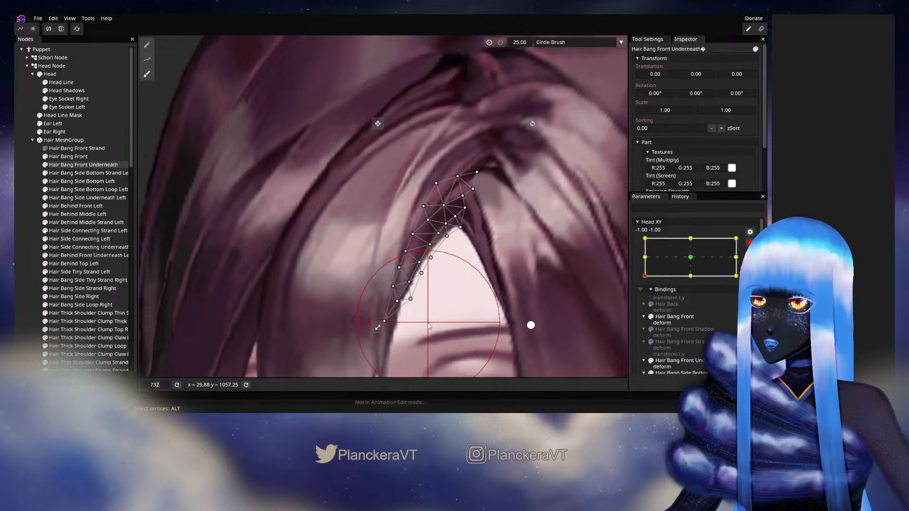
pyautogui.moveTo(399, 306); pyautogui.dragTo(403, 308)
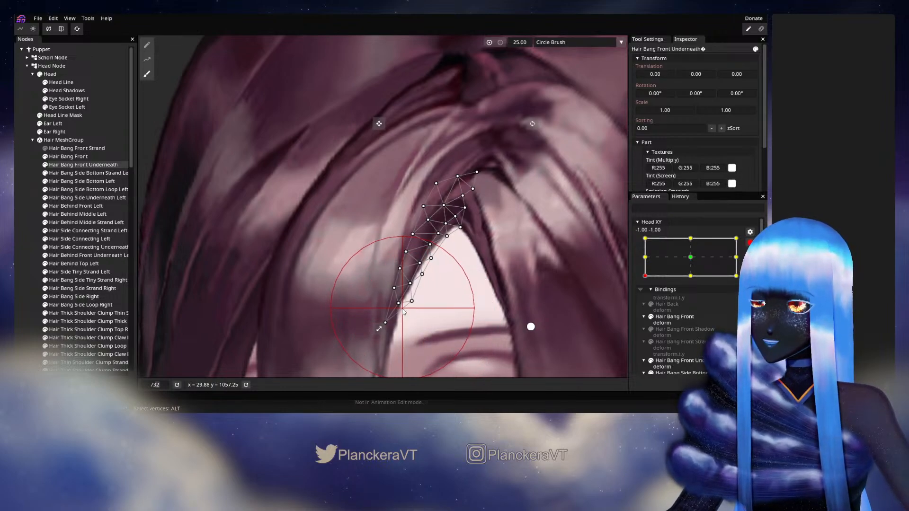
pyautogui.click(17, 230)
# Compare the forehead gap between the bangs at Head XY 0.00 0.00, -1.00 0.00 and -1.00 -1.00.
pyautogui.scroll(-5, 356, 278)
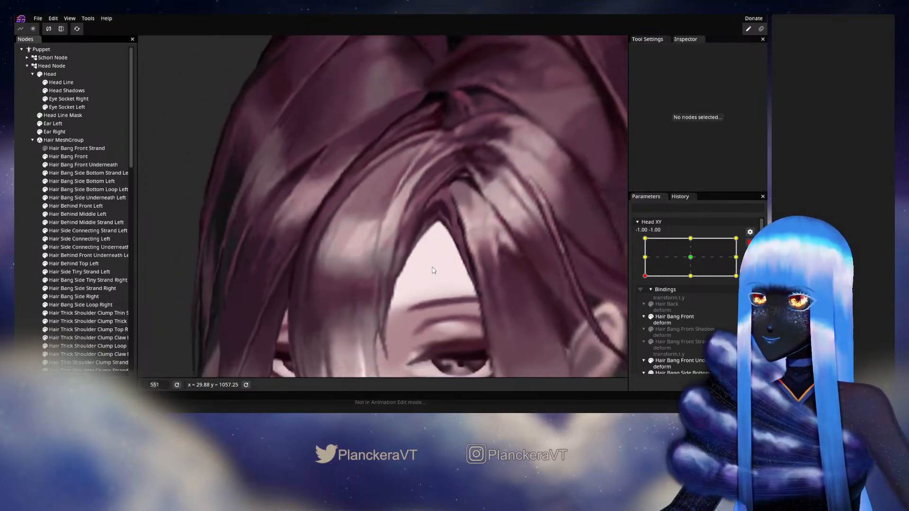
pyautogui.click(675, 267)
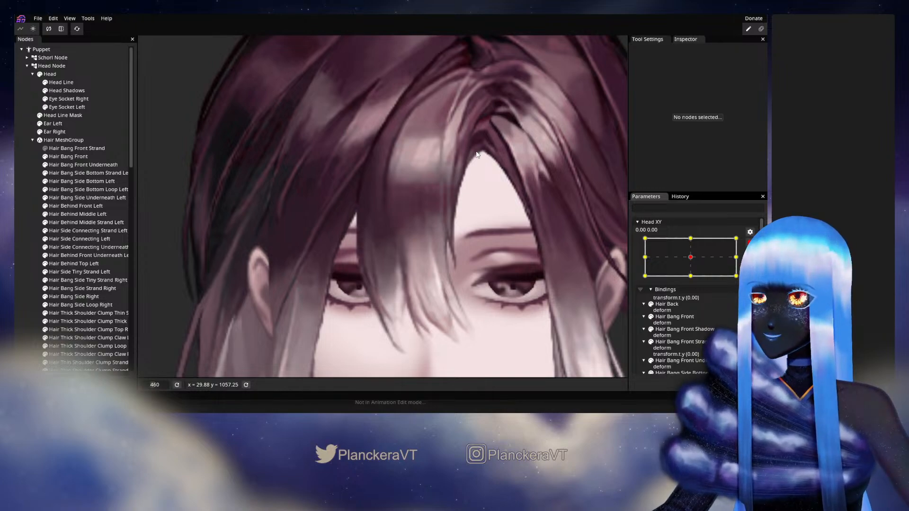
pyautogui.click(645, 257)
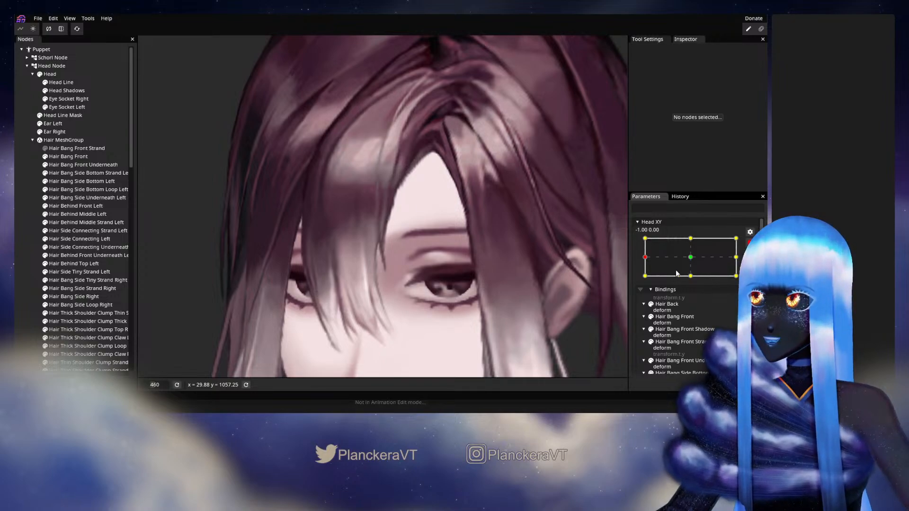
pyautogui.click(645, 276)
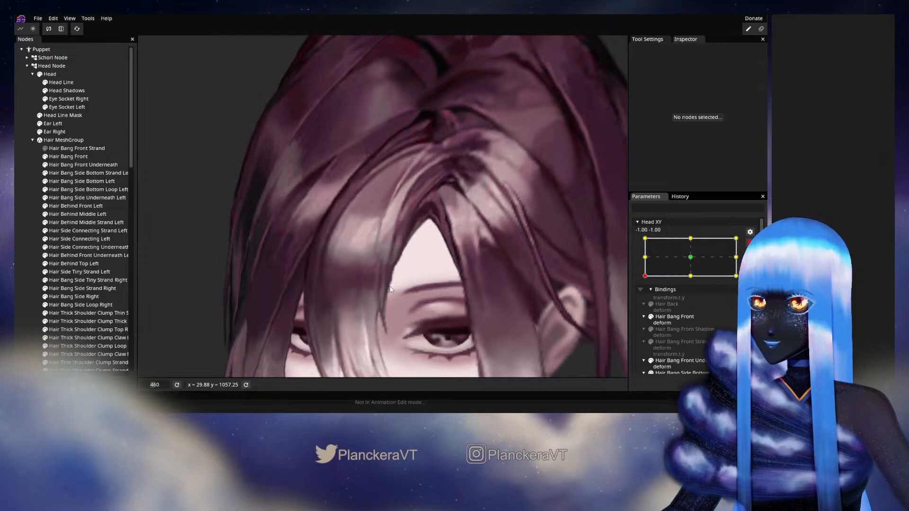
# Check the hair's movement from Head XY -1.00 -1.00 to -1.00 0.00 with keypoint editing off, and start editing the -1.00 0.00 keypoint.
pyautogui.moveTo(418, 249); pyautogui.dragTo(463, 195)
pyautogui.scroll(2, 652, 301)
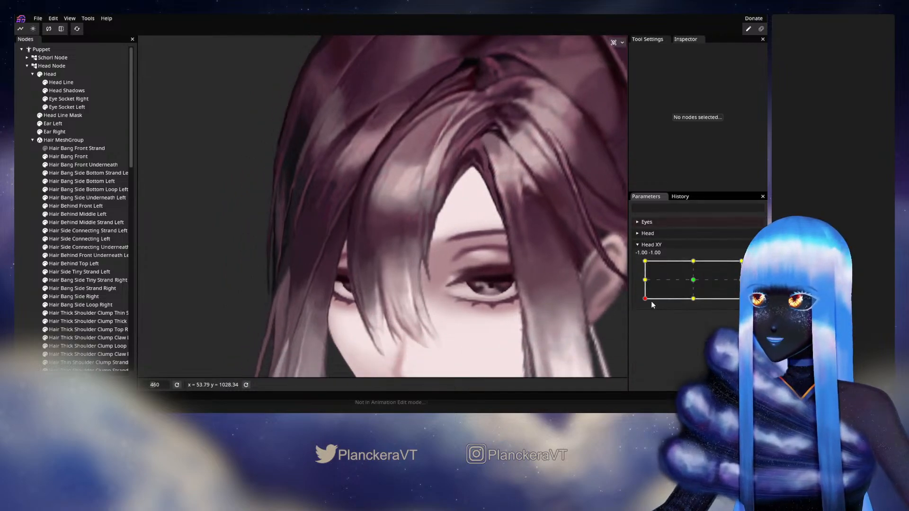
pyautogui.scroll(-5, 523, 298)
pyautogui.scroll(-2, 521, 308)
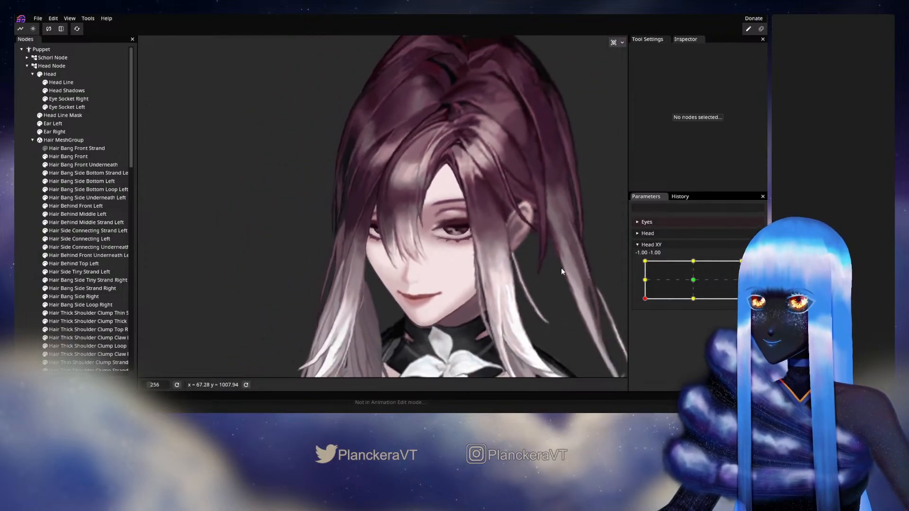
pyautogui.moveTo(646, 300)
pyautogui.mouseDown()
pyautogui.moveTo(642, 283)
pyautogui.moveTo(655, 300)
pyautogui.moveTo(645, 284)
pyautogui.mouseUp()
pyautogui.click(750, 265)
# Adjust the mesh points of Hair Bang Front beside the forehead gap at Head XY -1.00 0.00, and deselect the part.
pyautogui.scroll(5, 424, 185)
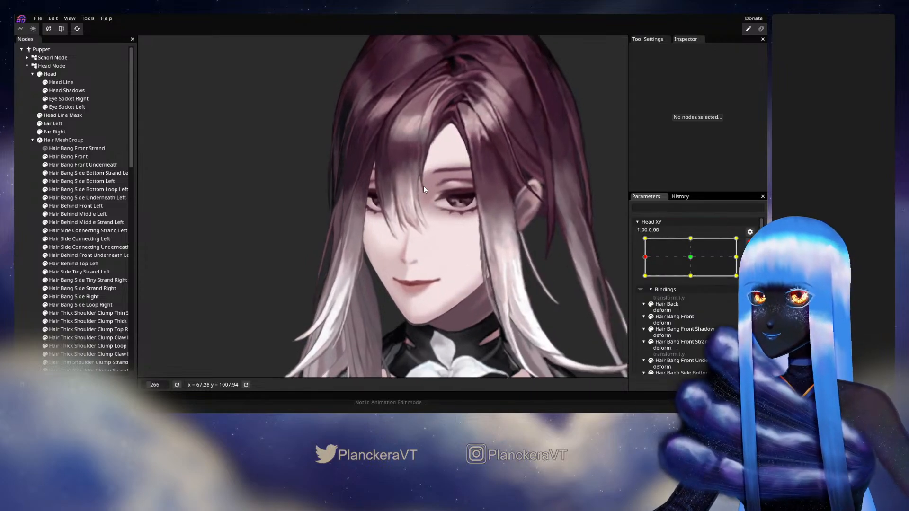
pyautogui.moveTo(427, 175); pyautogui.dragTo(387, 289)
pyautogui.scroll(6, 387, 289)
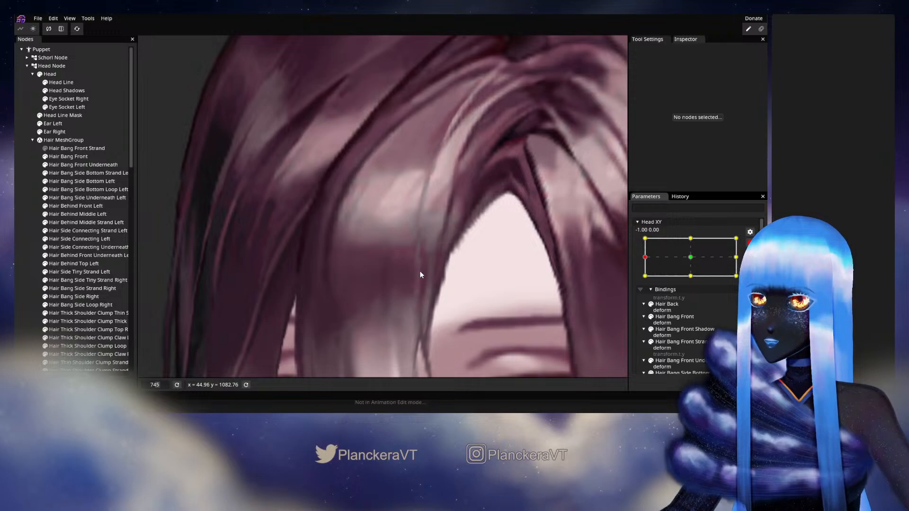
pyautogui.scroll(2, 425, 272)
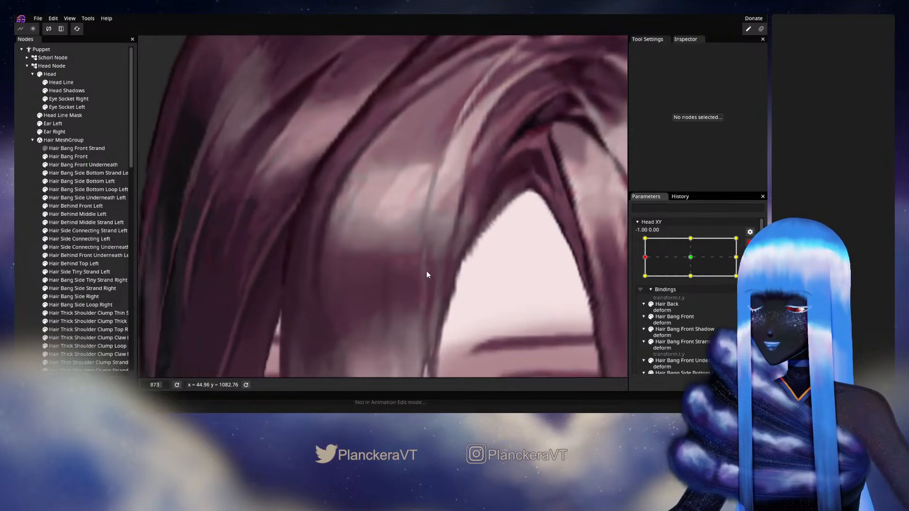
pyautogui.click(68, 156)
pyautogui.scroll(3, 413, 227)
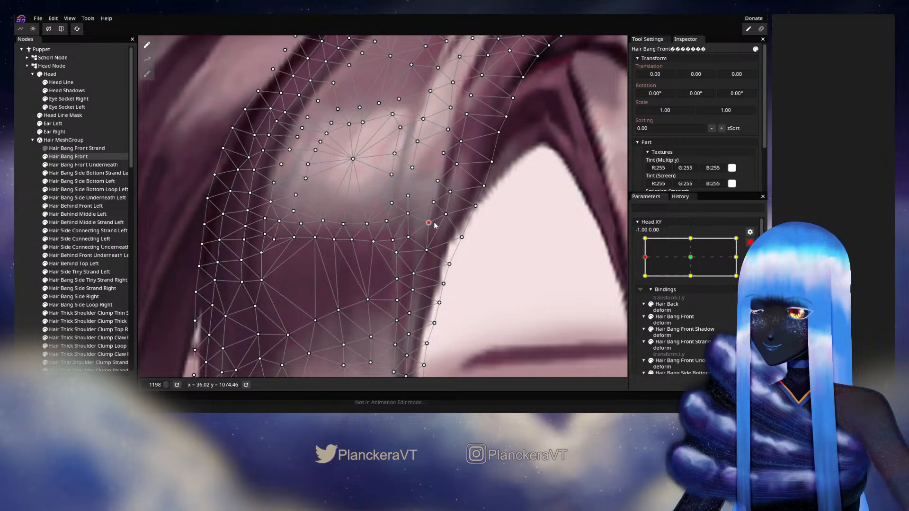
pyautogui.click(414, 240)
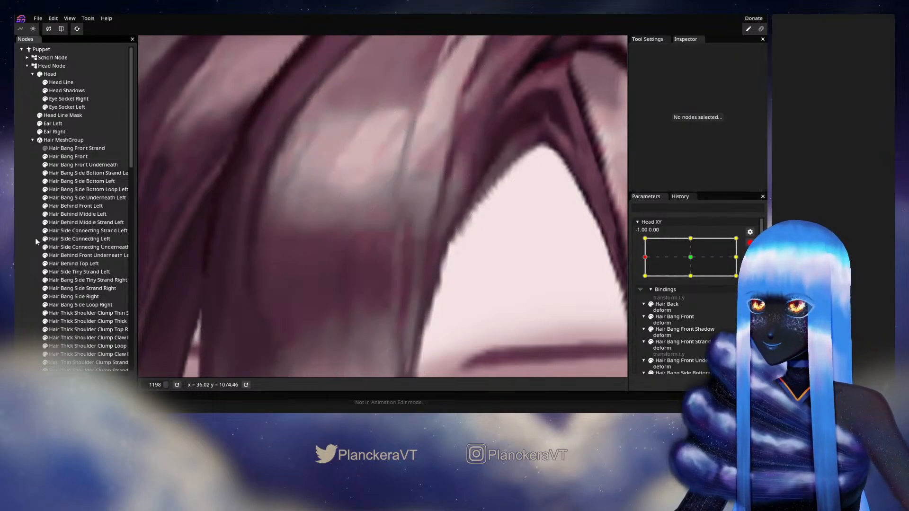
# Check the hair's movement from Head XY -1.00 0.00 down to -1.00 -1.00 with keypoint editing off.
pyautogui.scroll(-5, 477, 280)
pyautogui.scroll(-10, 477, 280)
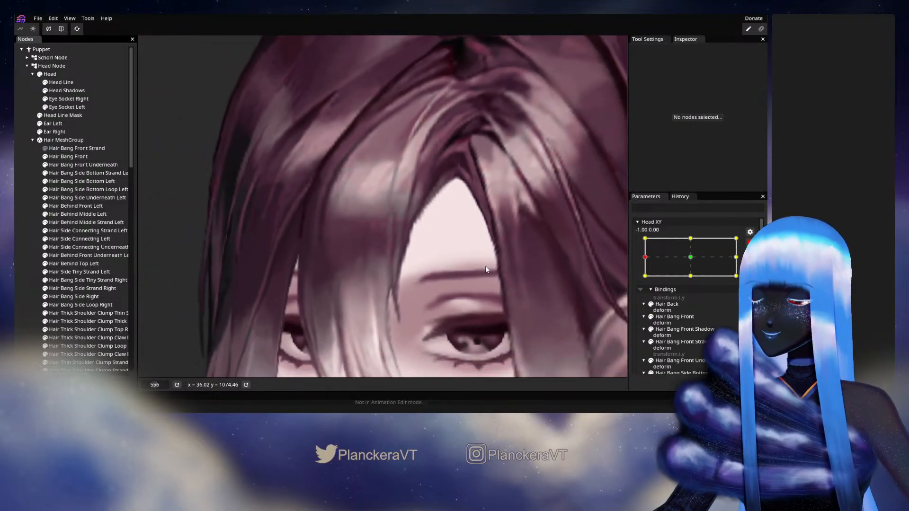
pyautogui.scroll(-4, 483, 263)
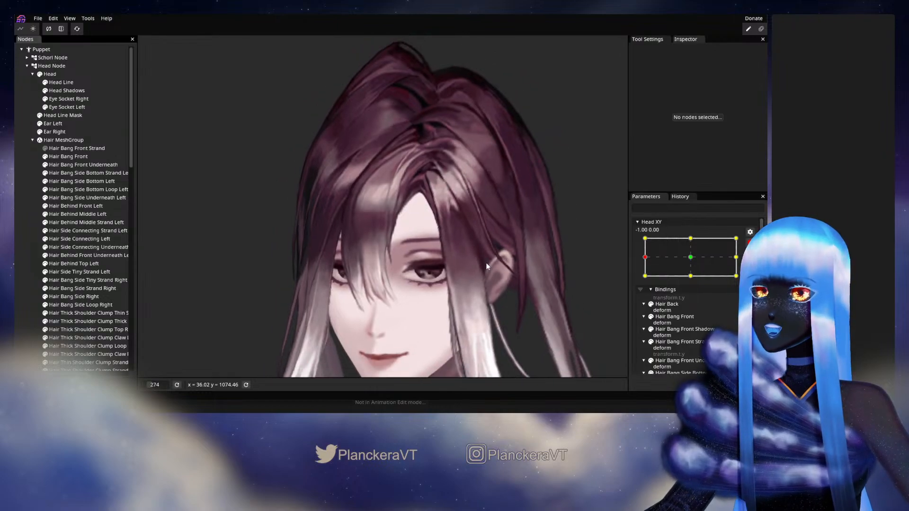
pyautogui.click(750, 244)
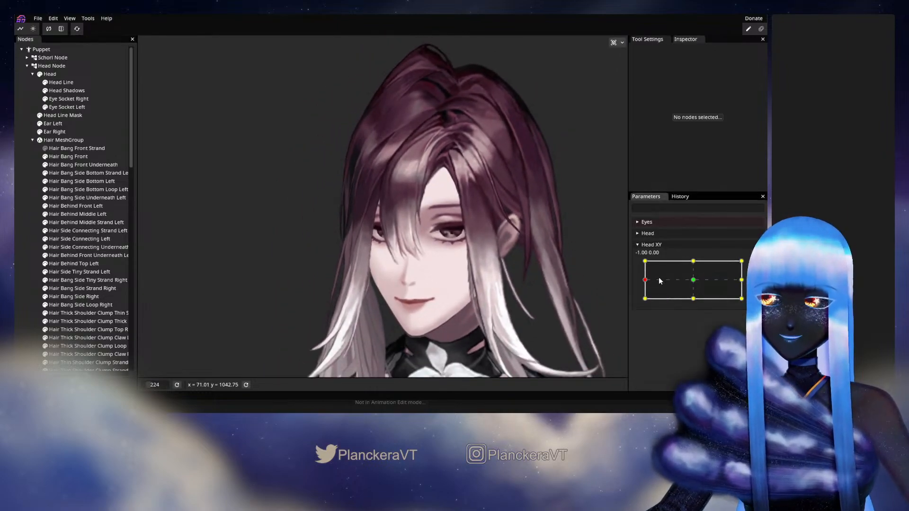
pyautogui.moveTo(646, 282); pyautogui.dragTo(646, 299)
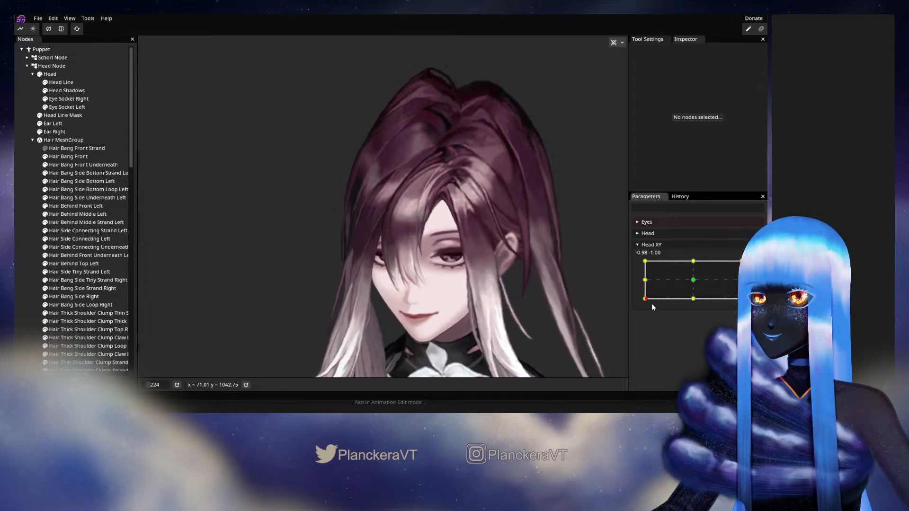
# Edit the Head XY -1.00 -1.00 keypoint by adjusting Hair Bang Front's mesh points along its inner strand above the eye, and deselect the part.
pyautogui.scroll(8, 363, 291)
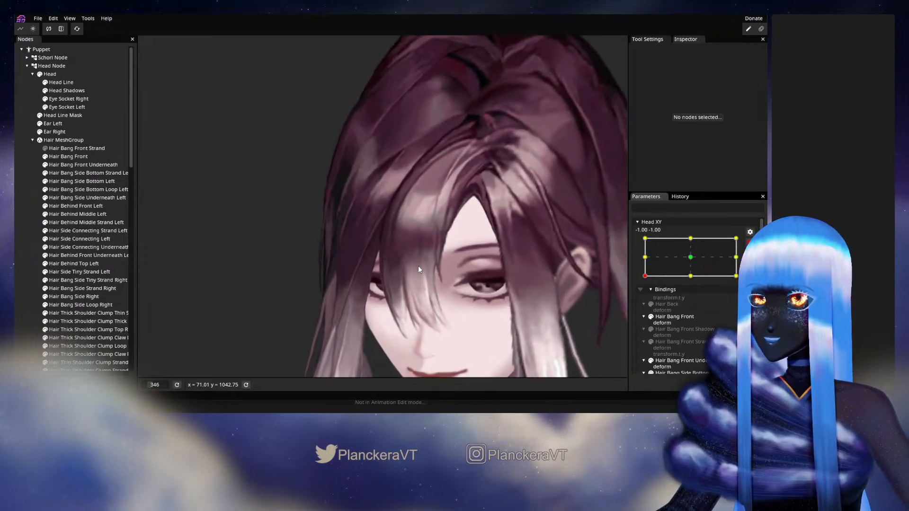
pyautogui.scroll(4, 427, 269)
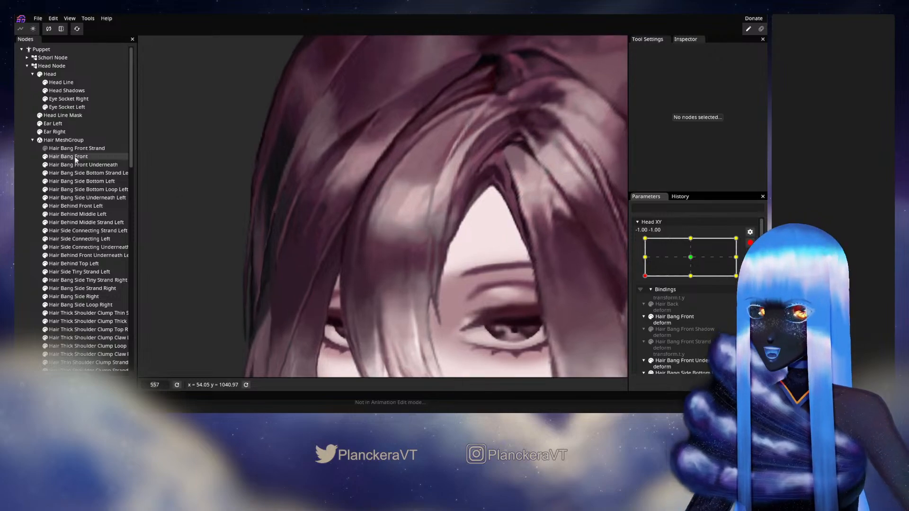
pyautogui.click(75, 157)
pyautogui.scroll(6, 409, 254)
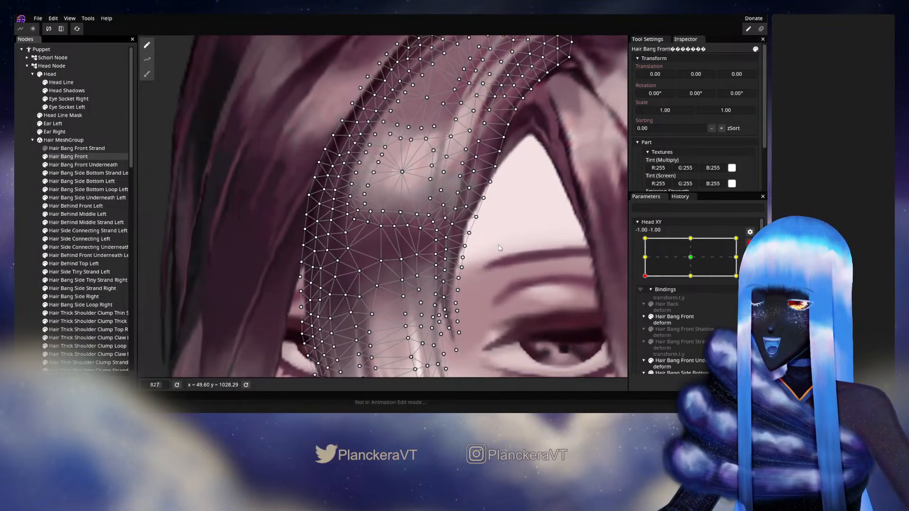
pyautogui.scroll(3, 497, 250)
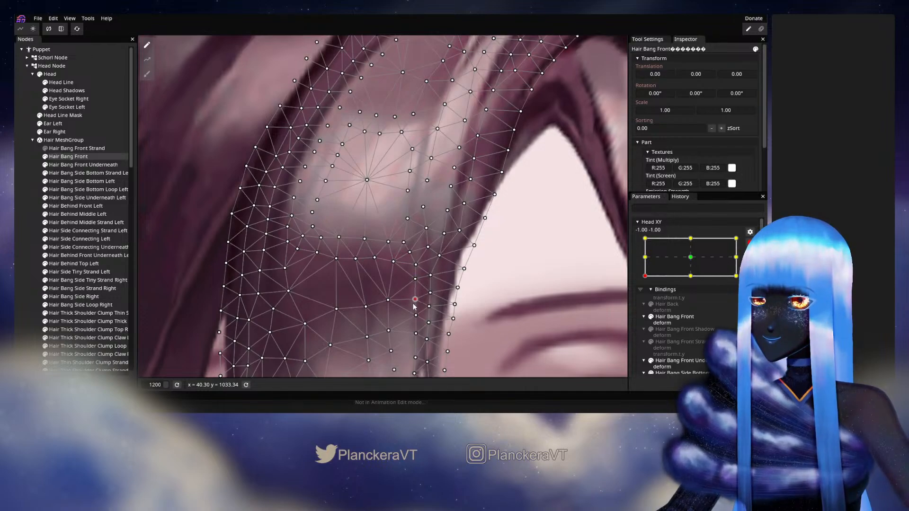
pyautogui.click(27, 222)
# Check the whole head around Head XY -1.00 -1.00 with keypoint editing off, and resume editing that keypoint.
pyautogui.scroll(-6, 506, 323)
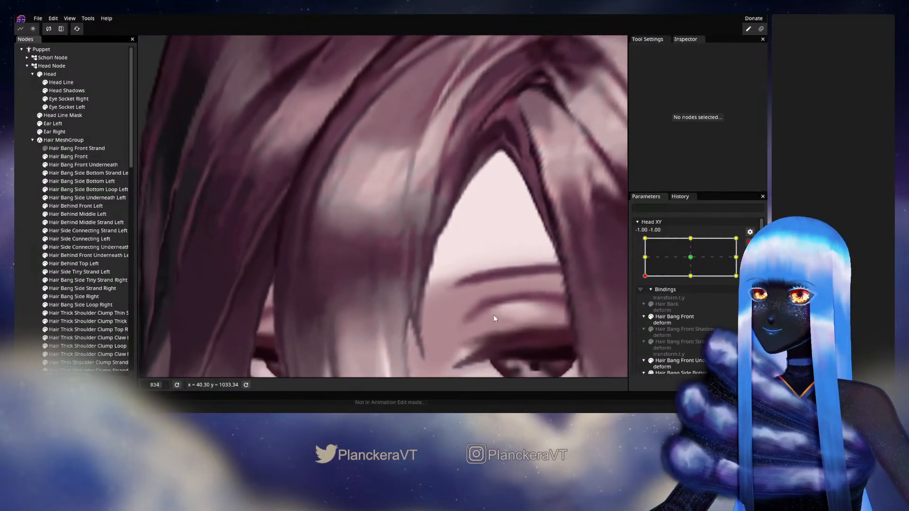
pyautogui.scroll(-6, 507, 313)
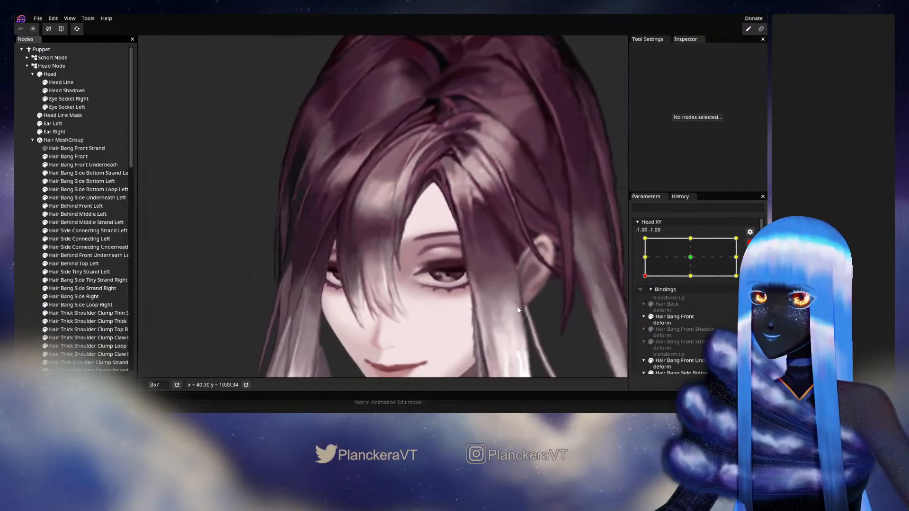
pyautogui.scroll(-3, 525, 310)
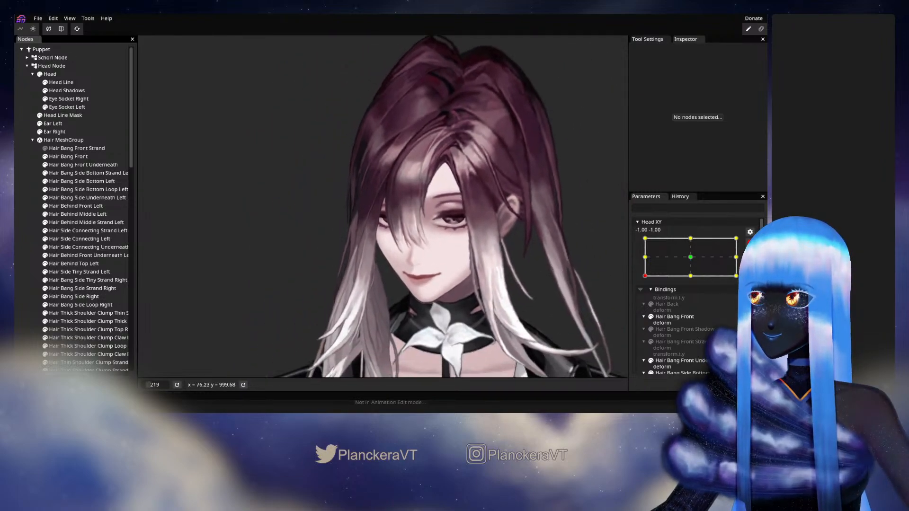
pyautogui.moveTo(645, 299)
pyautogui.mouseDown()
pyautogui.moveTo(645, 284)
pyautogui.moveTo(644, 304)
pyautogui.moveTo(694, 304)
pyautogui.moveTo(639, 305)
pyautogui.moveTo(644, 285)
pyautogui.moveTo(658, 310)
pyautogui.mouseUp()
pyautogui.click(756, 265)
# Refine the mesh points of Hair Bang Front around its short inner strand tip beside the eye at Head XY -1.00 -1.00, and deselect the part.
pyautogui.scroll(3, 452, 290)
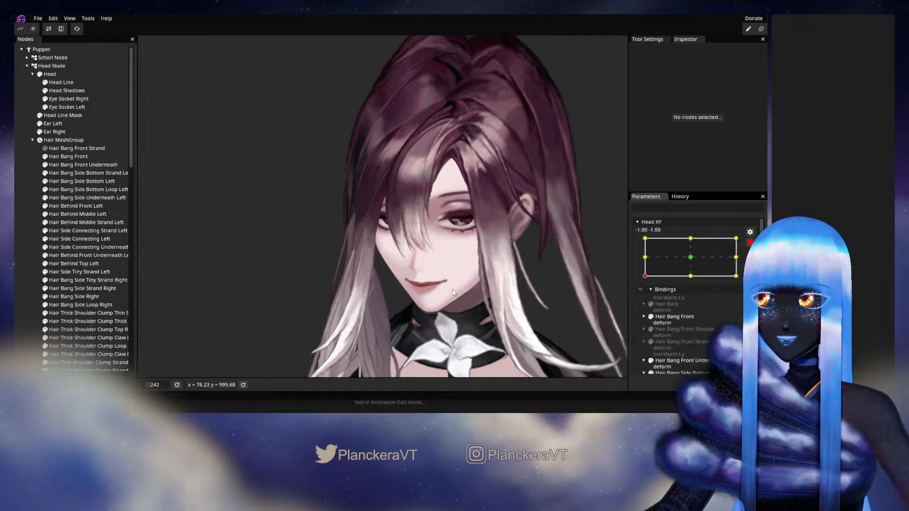
pyautogui.scroll(8, 445, 274)
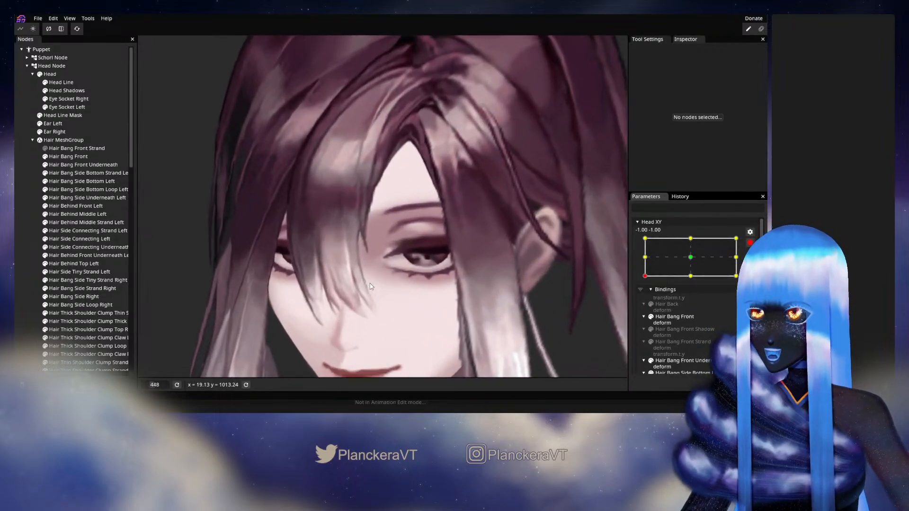
pyautogui.click(68, 157)
pyautogui.scroll(4, 396, 282)
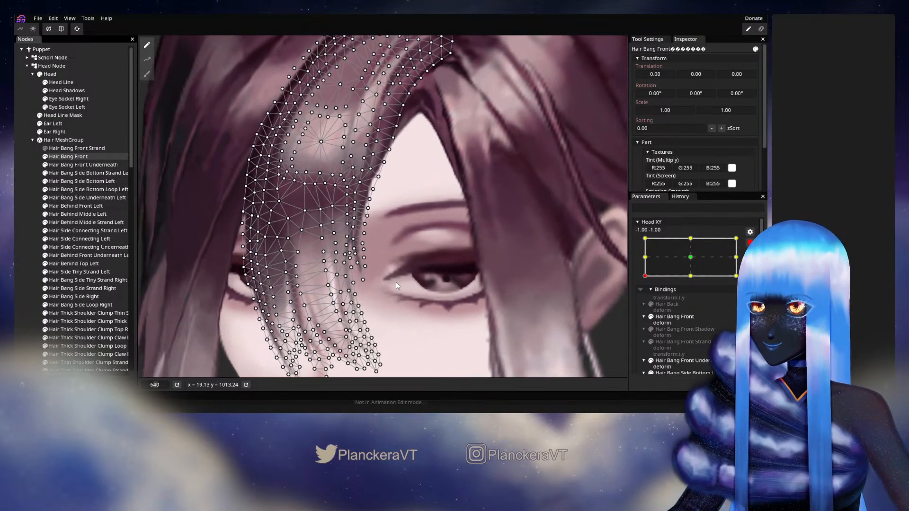
pyautogui.scroll(2, 432, 256)
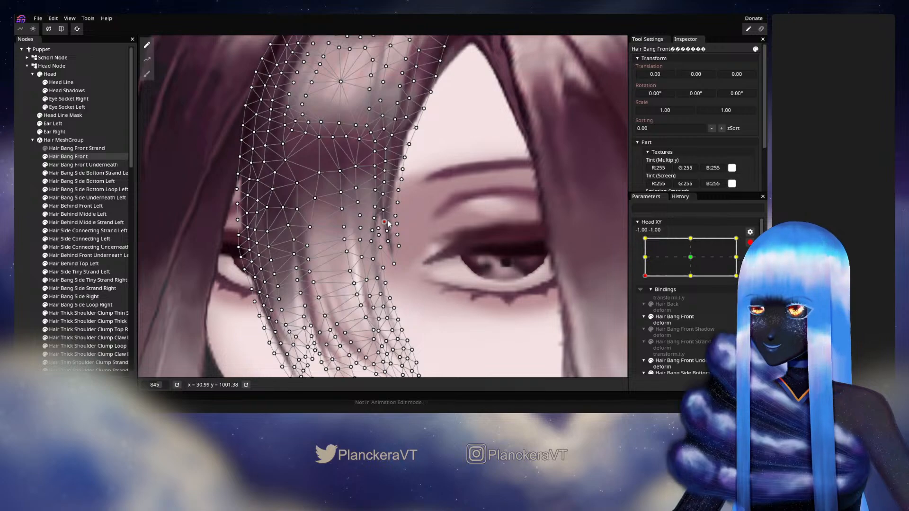
pyautogui.click(19, 234)
pyautogui.scroll(-1, 447, 285)
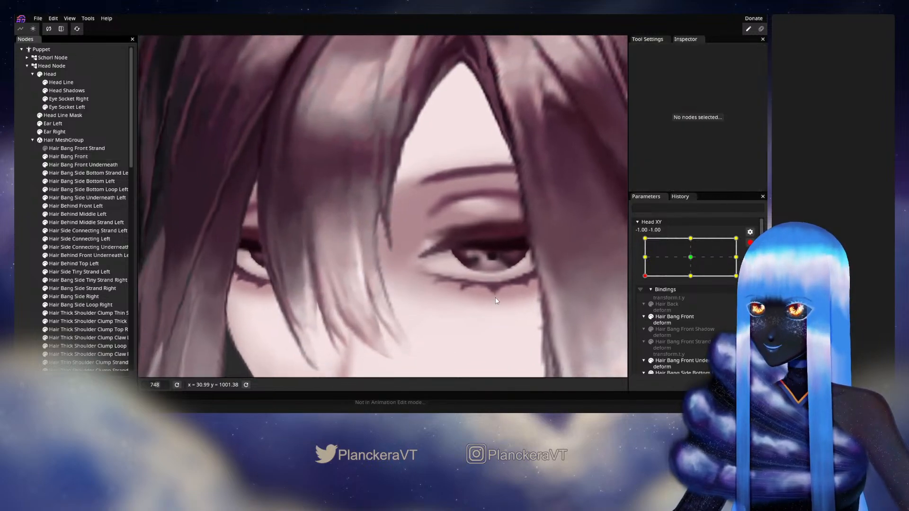
pyautogui.click(74, 159)
pyautogui.scroll(5, 390, 255)
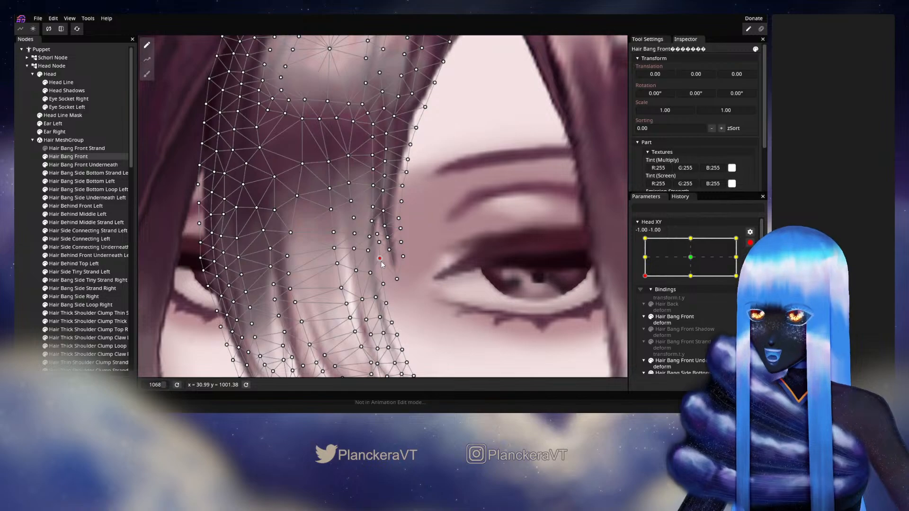
pyautogui.click(88, 156)
pyautogui.scroll(-5, 462, 291)
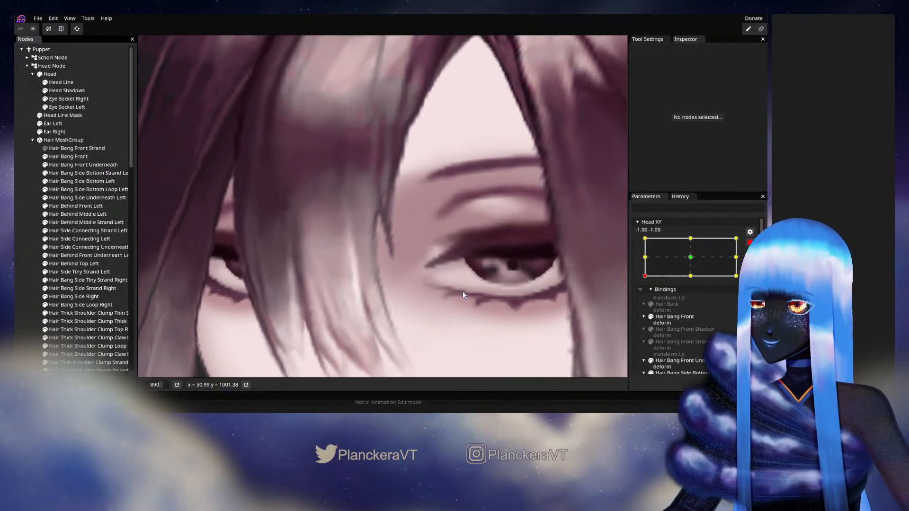
# Check the head's movement between Head XY -1.00 -1.00 and -1.00 0.00 with keypoint editing off, and resume editing at -1.00 -1.00.
pyautogui.scroll(-6, 464, 309)
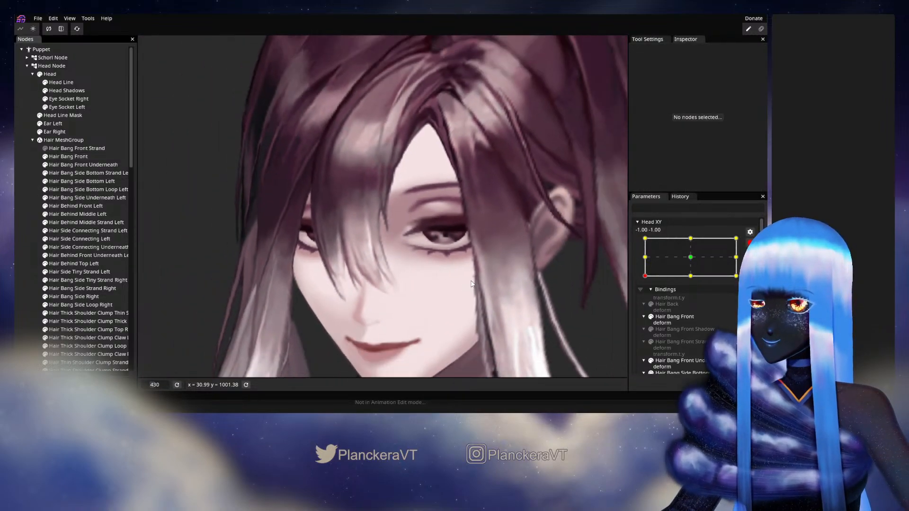
pyautogui.scroll(-5, 477, 286)
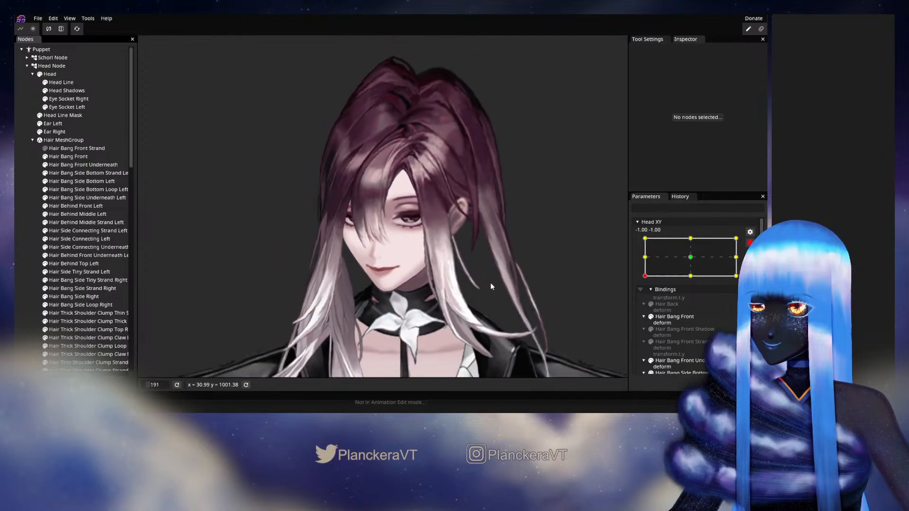
pyautogui.moveTo(492, 285); pyautogui.dragTo(520, 261)
pyautogui.click(750, 242)
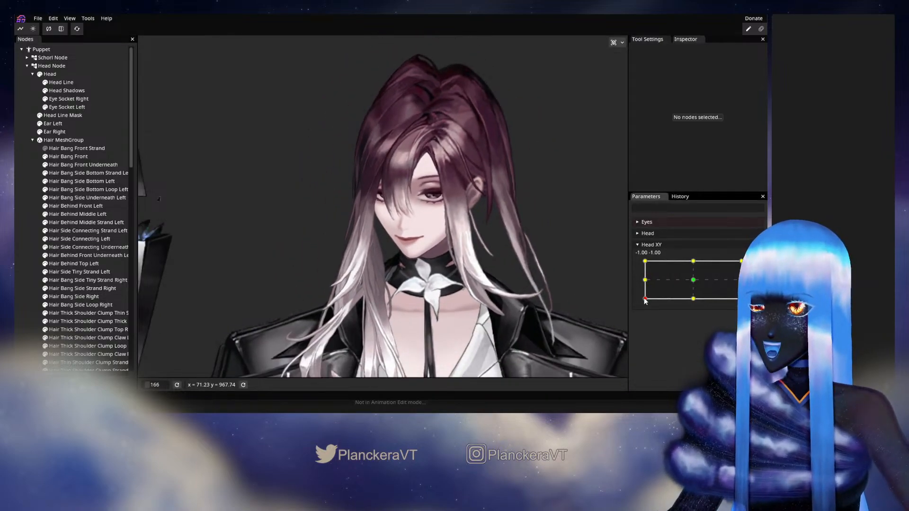
pyautogui.moveTo(645, 299)
pyautogui.mouseDown()
pyautogui.moveTo(644, 282)
pyautogui.moveTo(675, 308)
pyautogui.moveTo(730, 288)
pyautogui.moveTo(724, 277)
pyautogui.moveTo(626, 309)
pyautogui.moveTo(718, 266)
pyautogui.moveTo(649, 294)
pyautogui.moveTo(645, 281)
pyautogui.moveTo(647, 304)
pyautogui.moveTo(642, 283)
pyautogui.moveTo(640, 303)
pyautogui.moveTo(644, 285)
pyautogui.mouseUp()
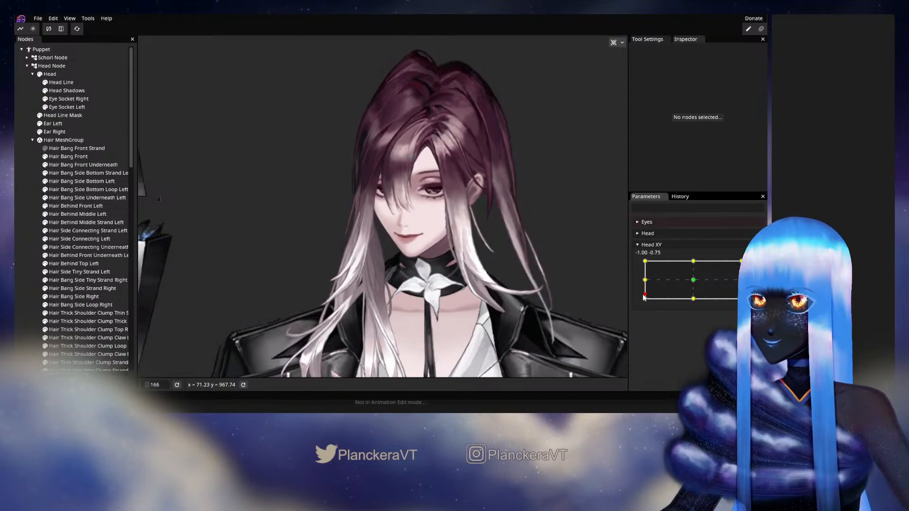
pyautogui.moveTo(644, 284); pyautogui.dragTo(645, 299)
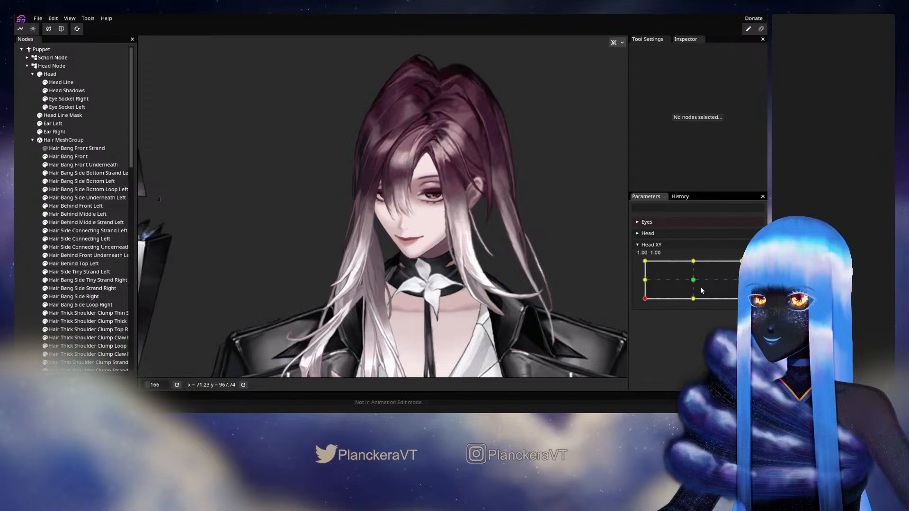
pyautogui.click(750, 266)
# Adjust the mesh points in the upper part of Hair Bang Front near the parting at Head XY -1.00 -1.00, and deselect the part.
pyautogui.scroll(4, 422, 157)
pyautogui.moveTo(421, 156); pyautogui.dragTo(380, 256)
pyautogui.scroll(4, 380, 258)
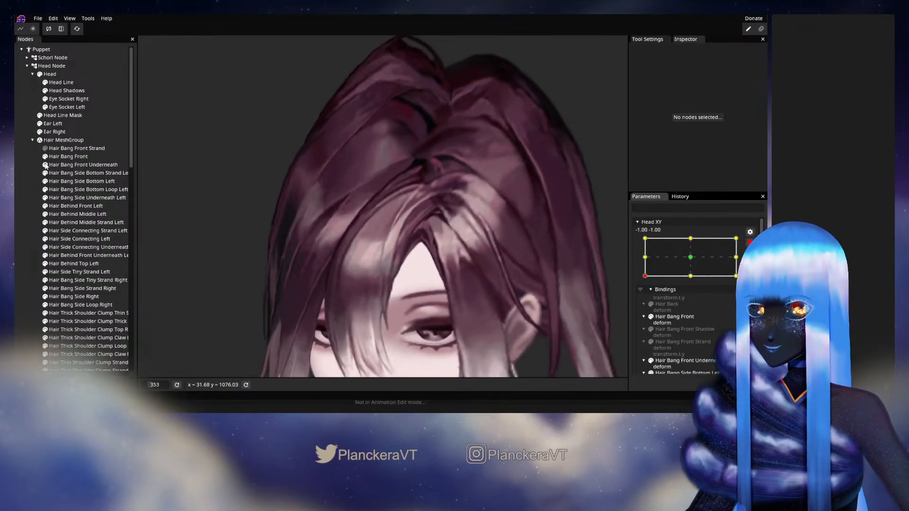
pyautogui.click(68, 156)
pyautogui.scroll(6, 380, 256)
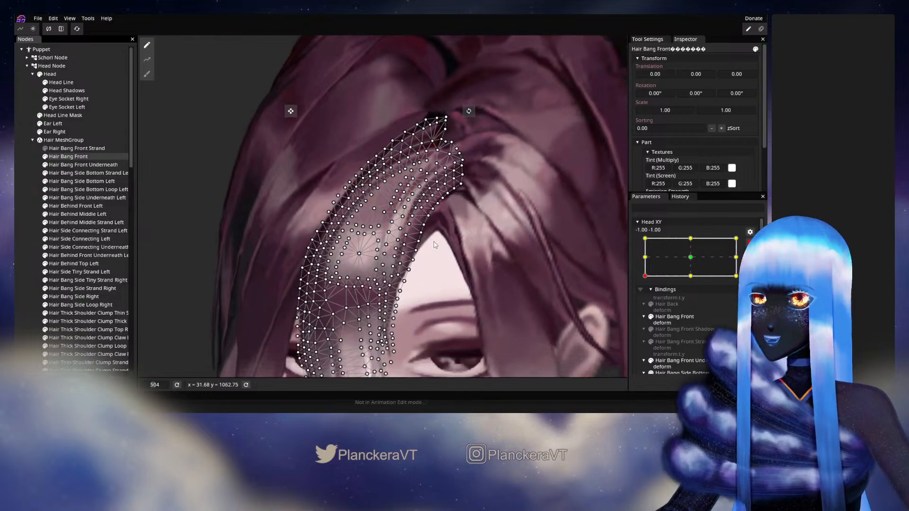
pyautogui.scroll(2, 438, 245)
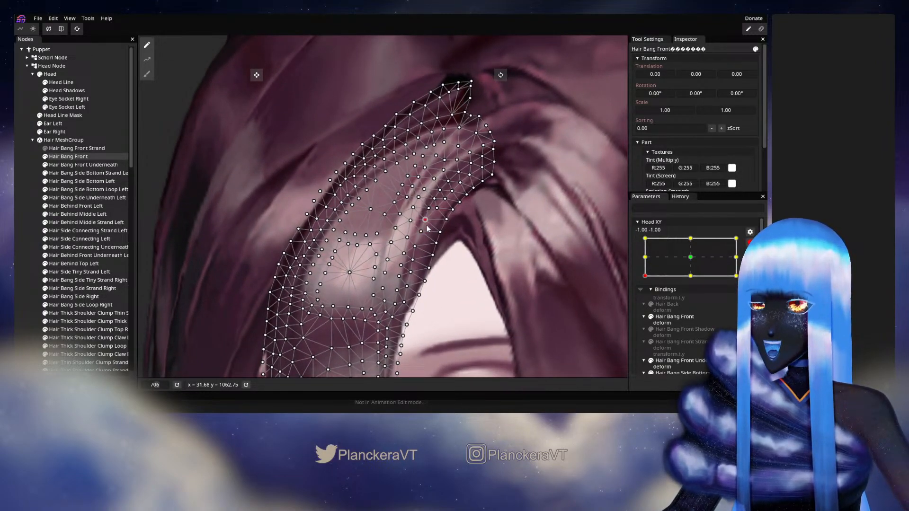
pyautogui.click(20, 203)
# Check the bangs and the whole head at Head XY -1.00 -1.00, and stop editing the keypoint.
pyautogui.scroll(-6, 500, 266)
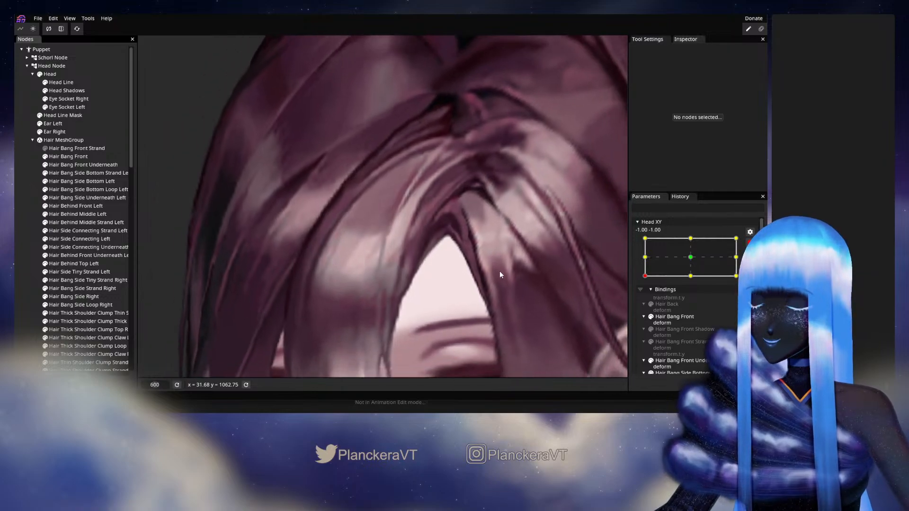
pyautogui.scroll(-10, 506, 270)
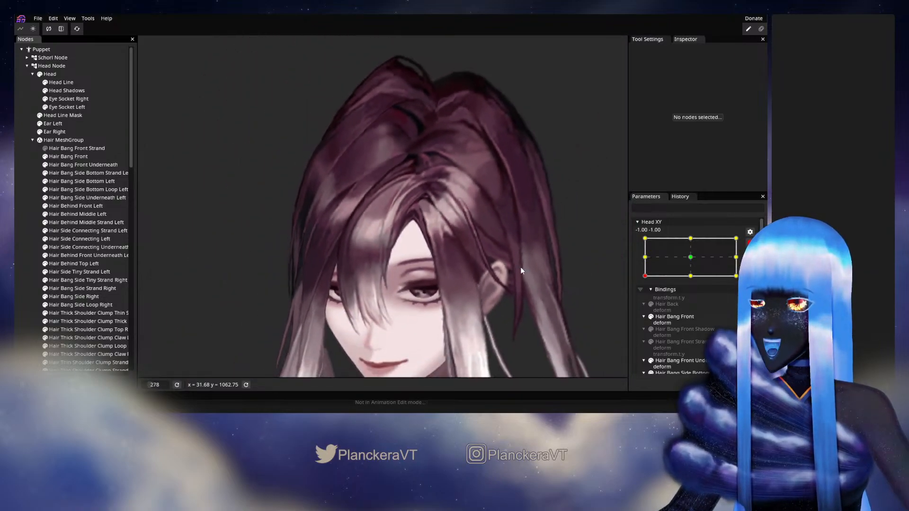
pyautogui.scroll(-2, 527, 269)
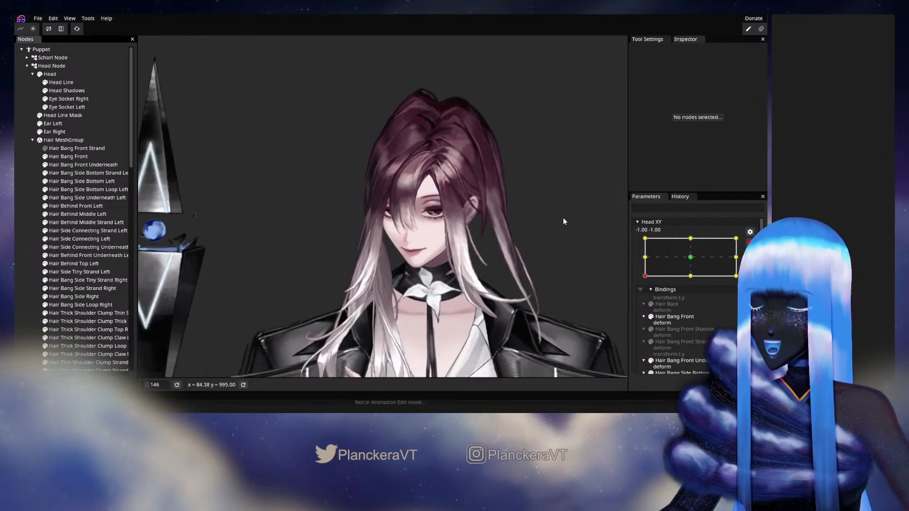
pyautogui.click(750, 242)
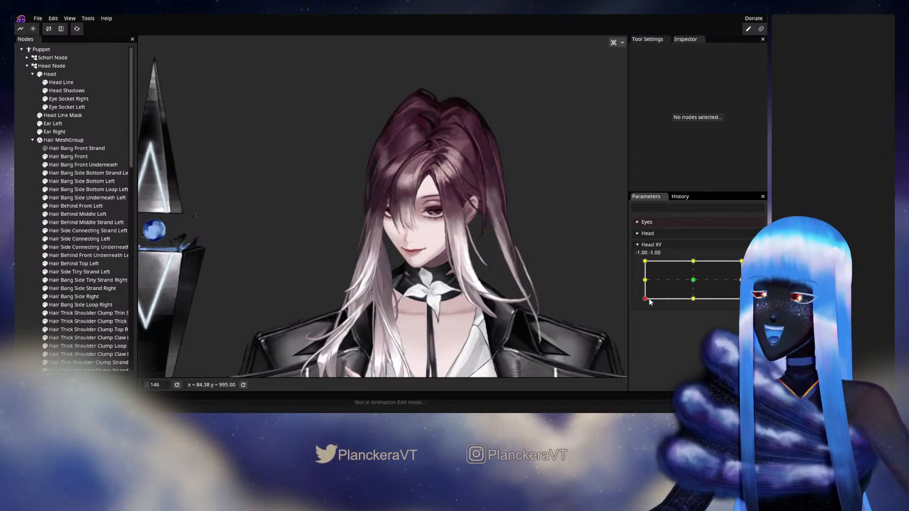
# Adjust the mesh points of Hair Bang Front Underneath along its inner edge above the forehead at Head XY -1.00 -1.00, and deselect the part.
pyautogui.moveTo(645, 301)
pyautogui.mouseDown()
pyautogui.moveTo(646, 281)
pyautogui.moveTo(649, 301)
pyautogui.mouseUp()
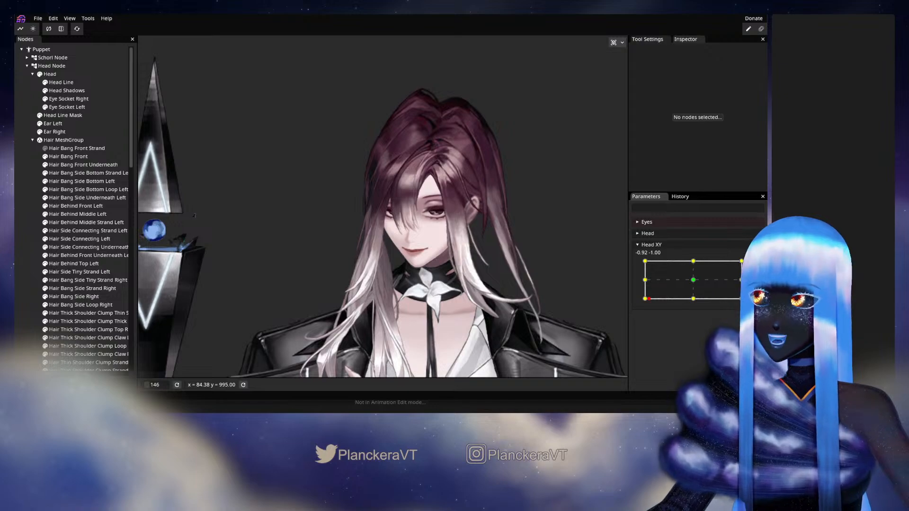
pyautogui.click(754, 266)
pyautogui.scroll(3, 382, 206)
pyautogui.moveTo(430, 204); pyautogui.dragTo(384, 277)
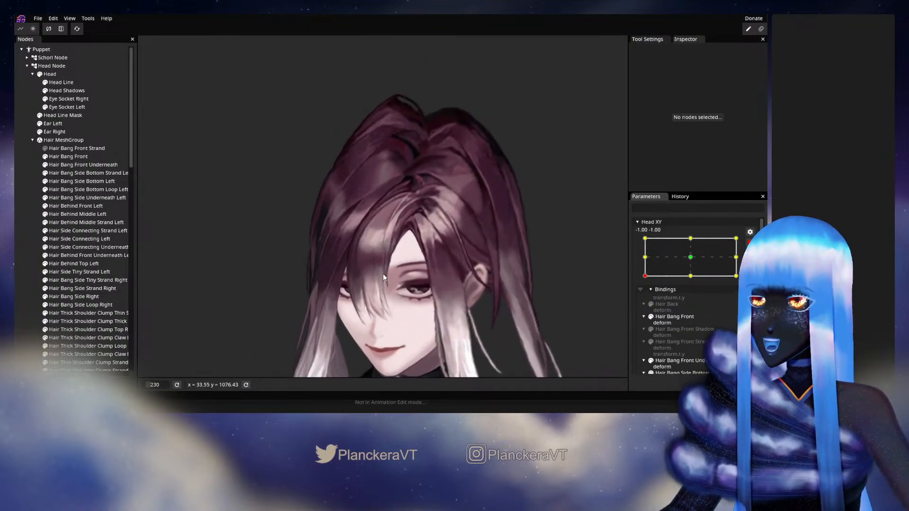
pyautogui.scroll(5, 383, 274)
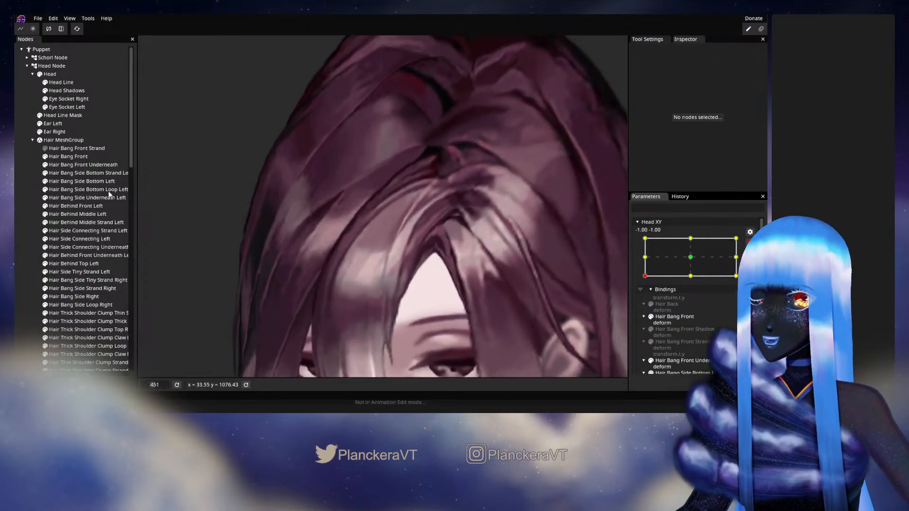
pyautogui.click(71, 165)
pyautogui.scroll(4, 434, 262)
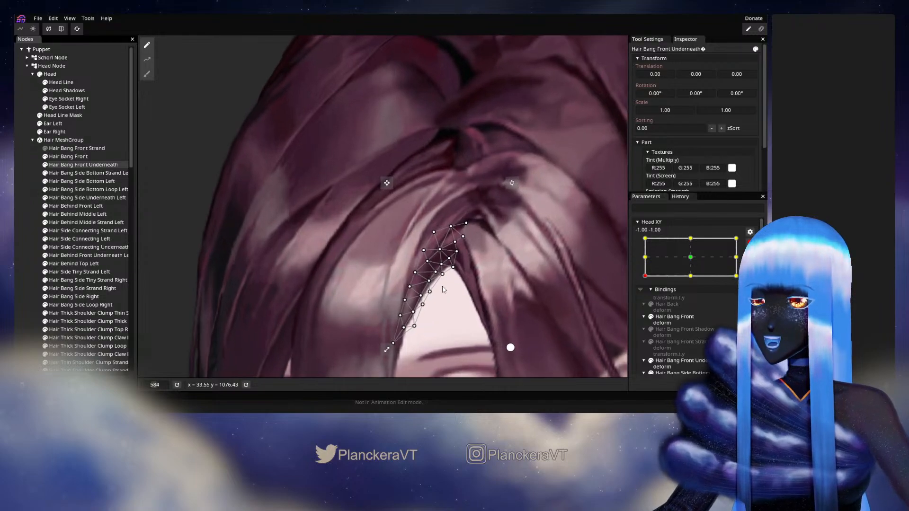
pyautogui.scroll(1, 437, 251)
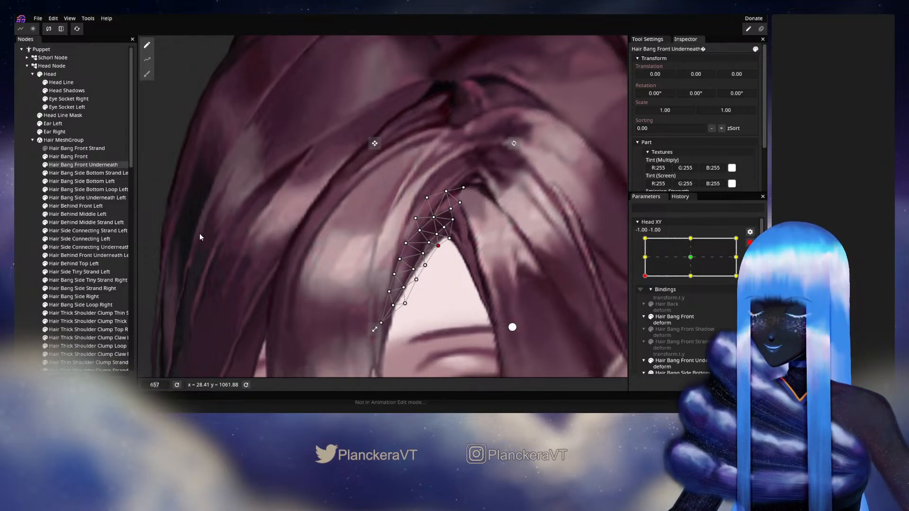
pyautogui.click(18, 217)
# Stop editing the keypoint and check the whole head's movement between Head XY -1.00 -1.00 and -1.00 0.00.
pyautogui.scroll(-4, 485, 259)
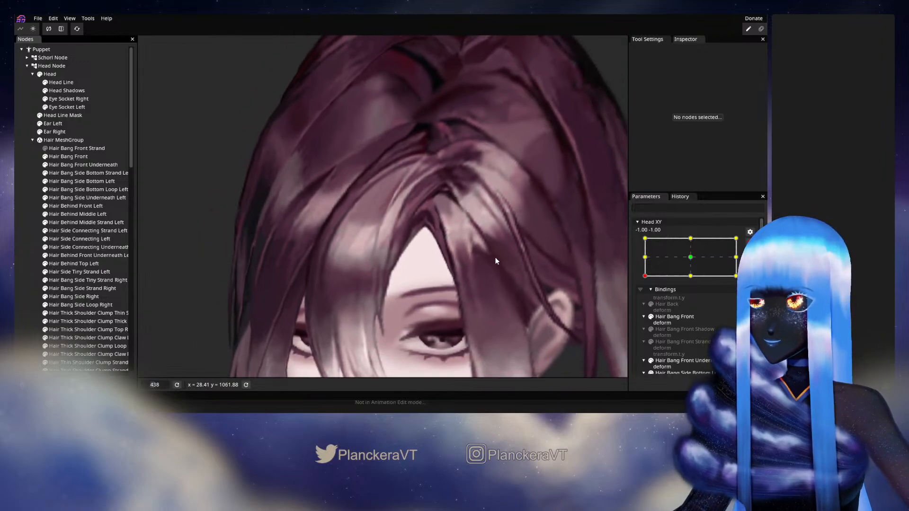
pyautogui.scroll(-6, 496, 261)
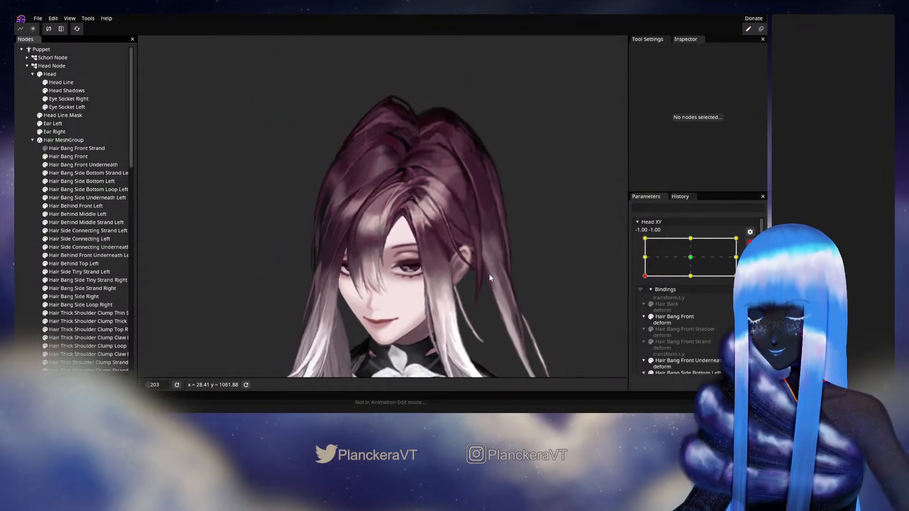
pyautogui.scroll(-3, 489, 278)
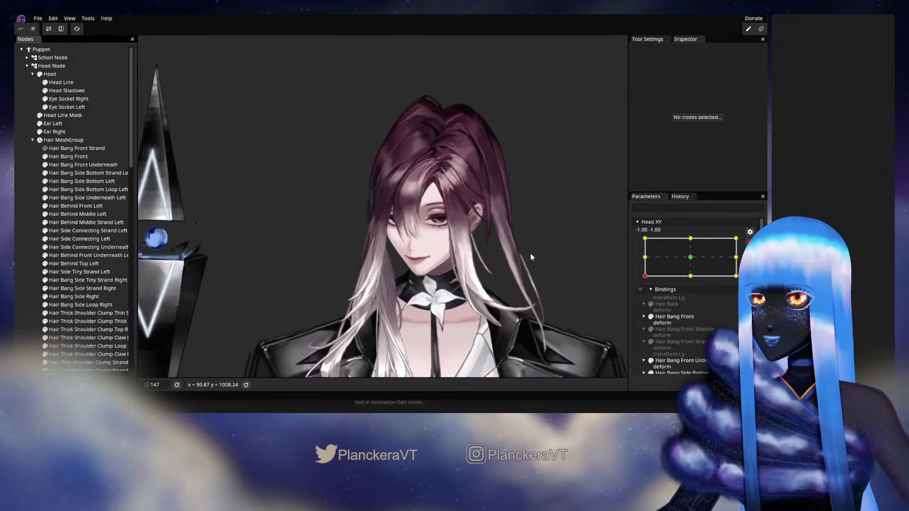
pyautogui.scroll(1, 531, 257)
pyautogui.click(750, 242)
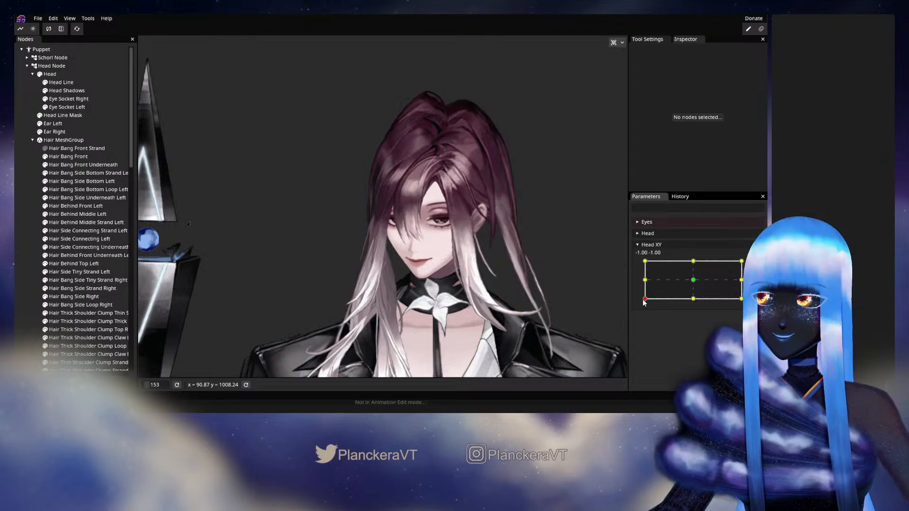
pyautogui.moveTo(645, 298)
pyautogui.mouseDown()
pyautogui.moveTo(645, 283)
pyautogui.moveTo(646, 298)
pyautogui.mouseUp()
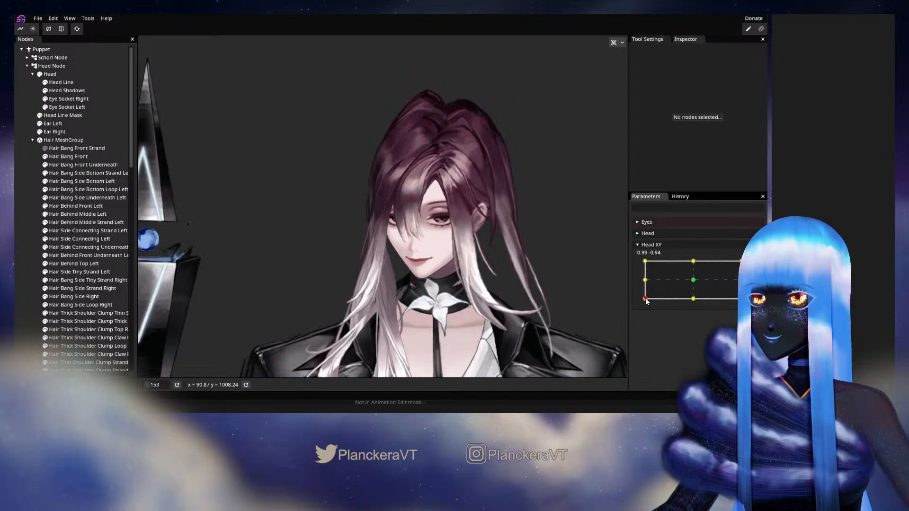
pyautogui.moveTo(646, 299)
pyautogui.mouseDown()
pyautogui.moveTo(643, 282)
pyautogui.moveTo(642, 302)
pyautogui.moveTo(692, 304)
pyautogui.moveTo(635, 307)
pyautogui.moveTo(698, 309)
pyautogui.moveTo(641, 308)
pyautogui.moveTo(641, 285)
pyautogui.mouseUp()
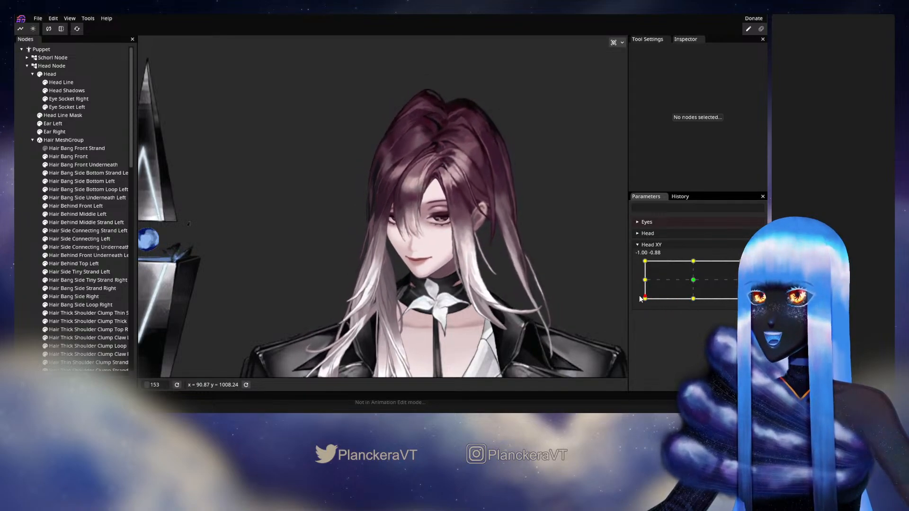
pyautogui.moveTo(639, 284); pyautogui.dragTo(639, 283)
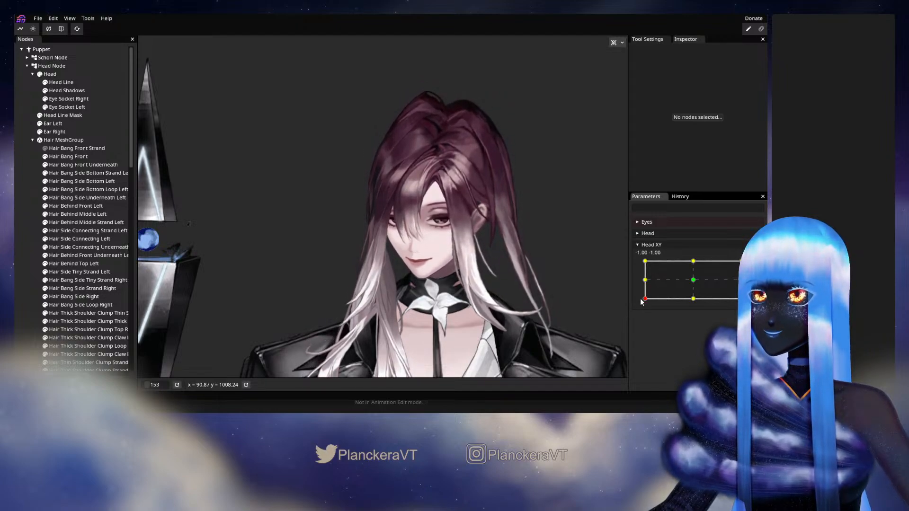
pyautogui.moveTo(640, 300); pyautogui.dragTo(641, 281)
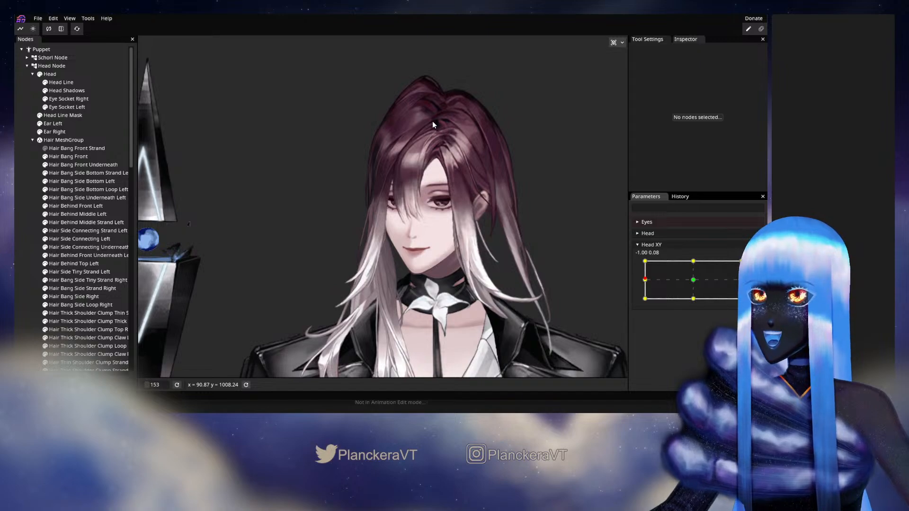
pyautogui.moveTo(647, 287)
pyautogui.mouseDown()
pyautogui.moveTo(647, 302)
pyautogui.moveTo(638, 283)
pyautogui.moveTo(688, 294)
pyautogui.moveTo(645, 301)
pyautogui.moveTo(691, 278)
pyautogui.moveTo(656, 272)
pyautogui.moveTo(654, 302)
pyautogui.moveTo(644, 303)
pyautogui.mouseUp()
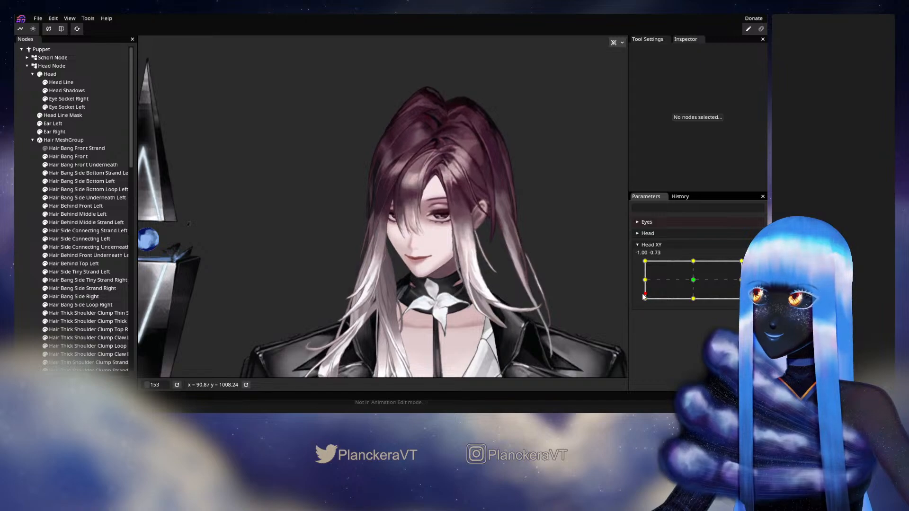
pyautogui.moveTo(644, 303); pyautogui.dragTo(644, 304)
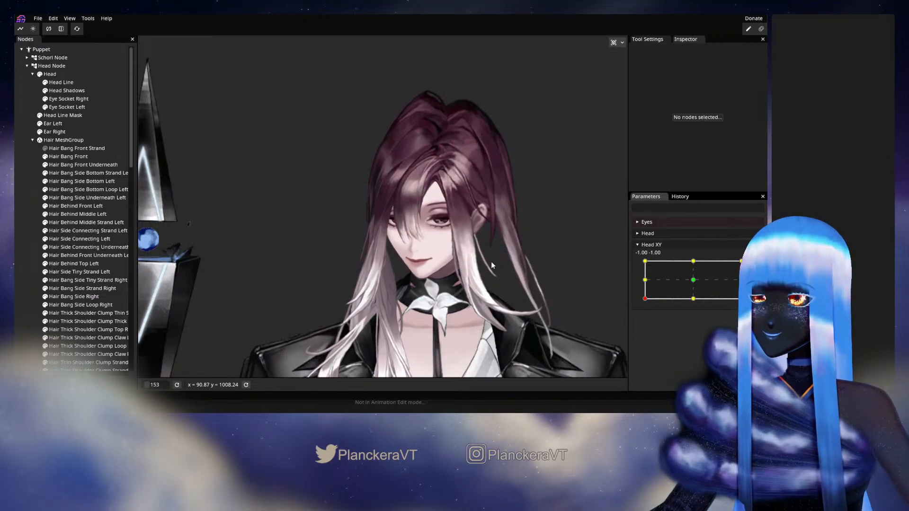
# Examine the bangs and face up close at Head XY -1.00 -1.00, and swing the head back toward the centre of Head XY.
pyautogui.scroll(5, 417, 268)
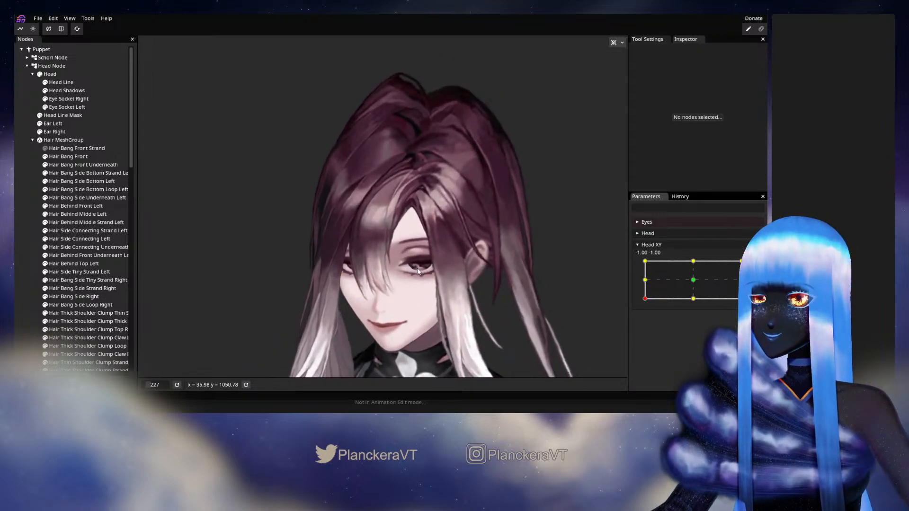
pyautogui.scroll(2, 417, 268)
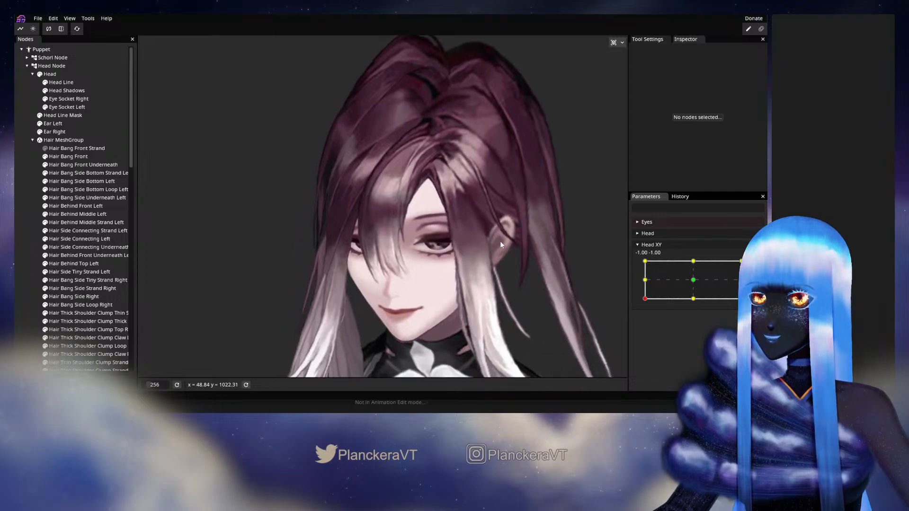
pyautogui.moveTo(648, 298)
pyautogui.mouseDown()
pyautogui.moveTo(647, 283)
pyautogui.moveTo(648, 305)
pyautogui.moveTo(691, 298)
pyautogui.moveTo(700, 308)
pyautogui.moveTo(641, 315)
pyautogui.mouseUp()
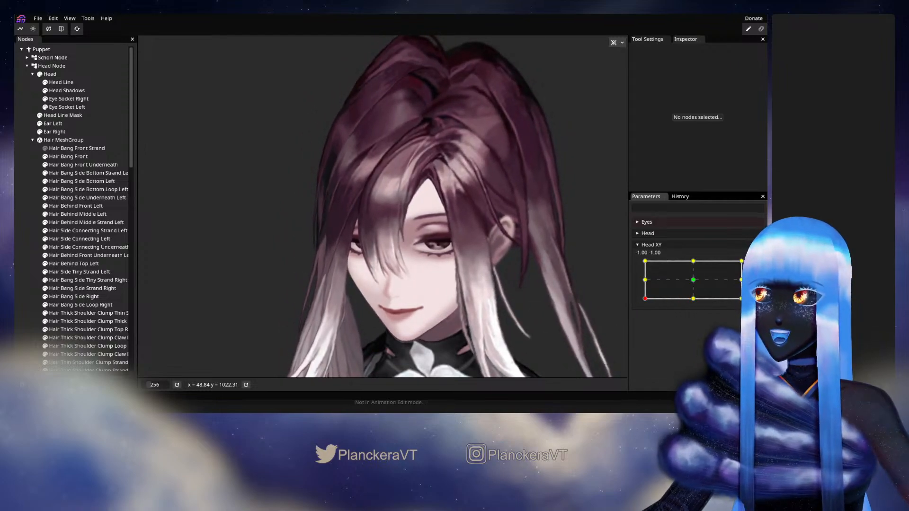
pyautogui.scroll(5, 504, 259)
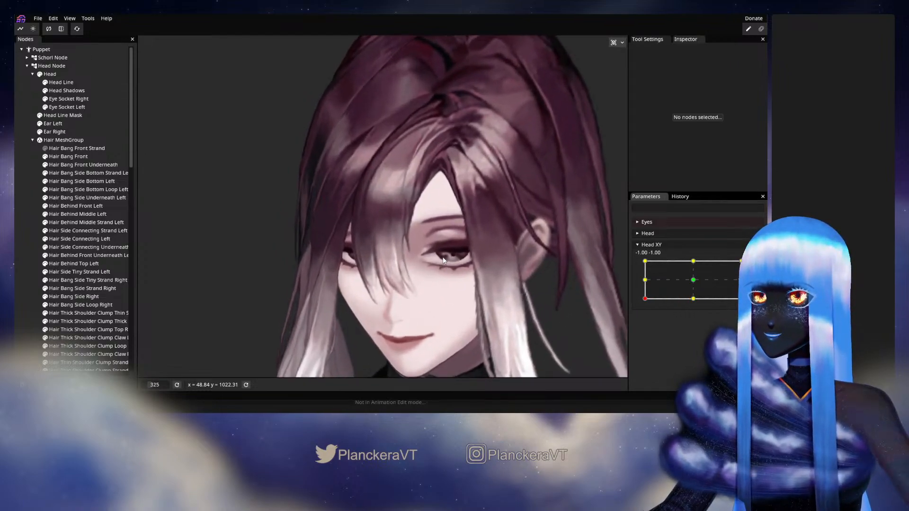
pyautogui.scroll(-3, 423, 172)
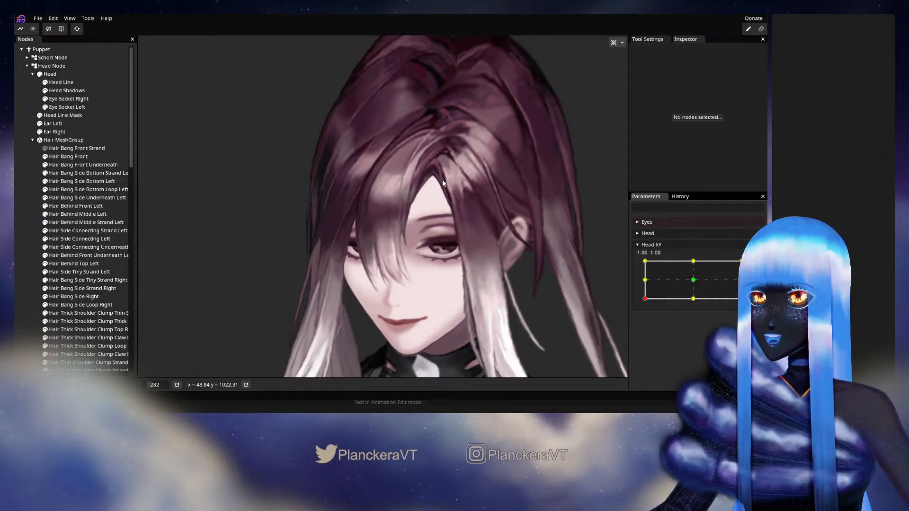
pyautogui.scroll(-2, 610, 305)
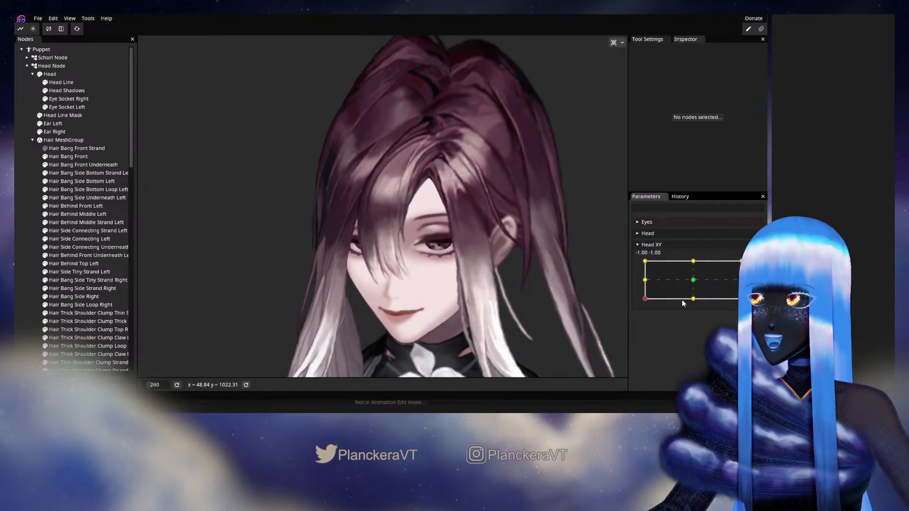
pyautogui.moveTo(683, 304); pyautogui.dragTo(694, 282)
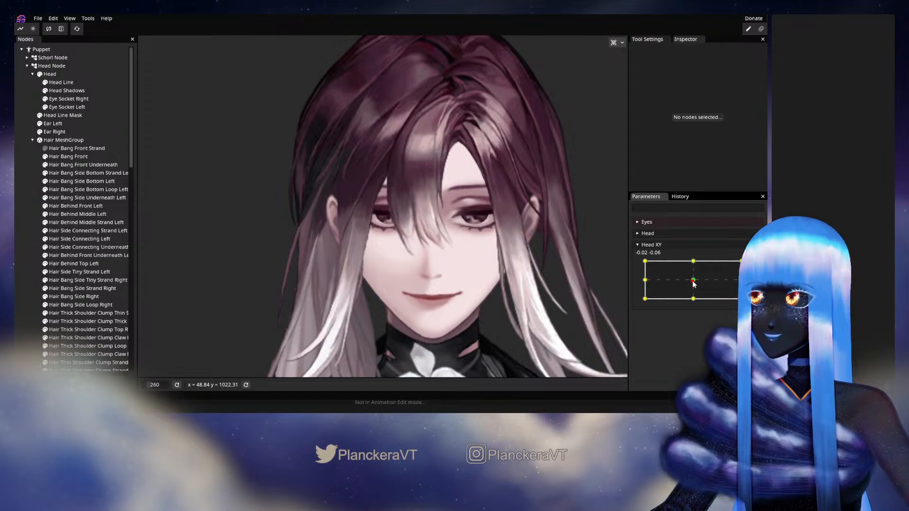
# Arm the Head XY keypoint at 0.00, -1.00 and inspect the Hair Bang Front Underneath mesh around the fringe parting.
pyautogui.moveTo(694, 281); pyautogui.dragTo(692, 312)
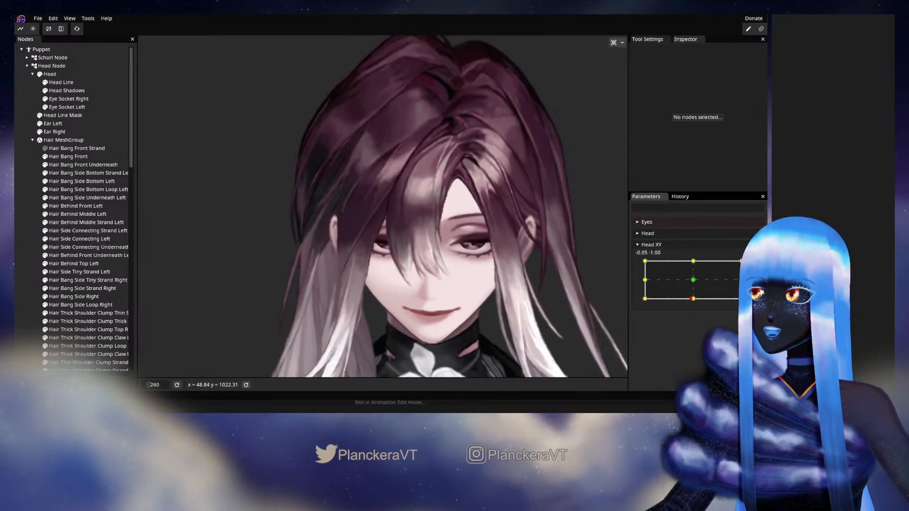
pyautogui.click(755, 266)
pyautogui.scroll(3, 453, 227)
pyautogui.moveTo(453, 226); pyautogui.dragTo(352, 282)
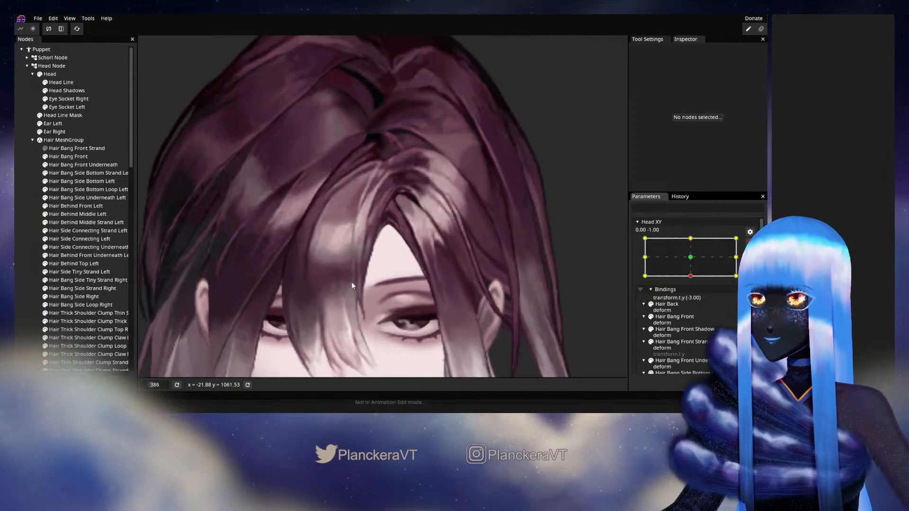
pyautogui.scroll(1, 352, 283)
pyautogui.click(66, 165)
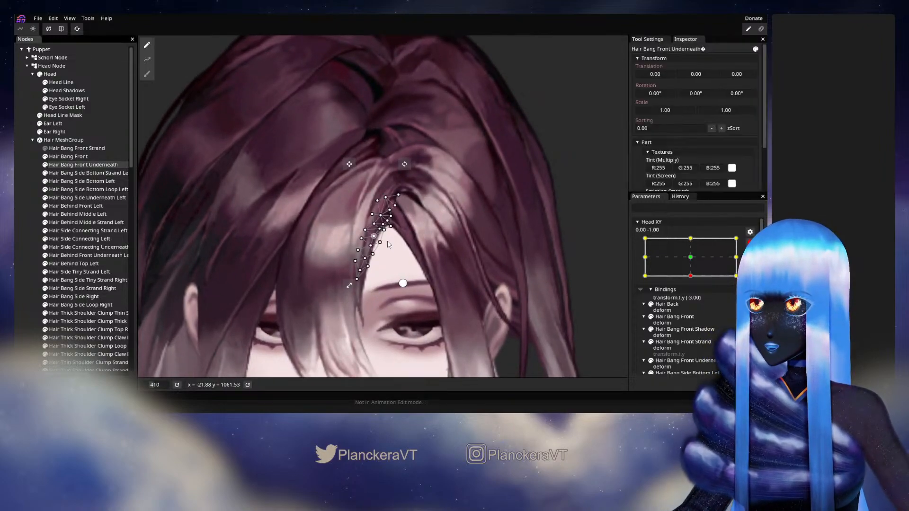
pyautogui.scroll(5, 408, 240)
pyautogui.scroll(2, 409, 241)
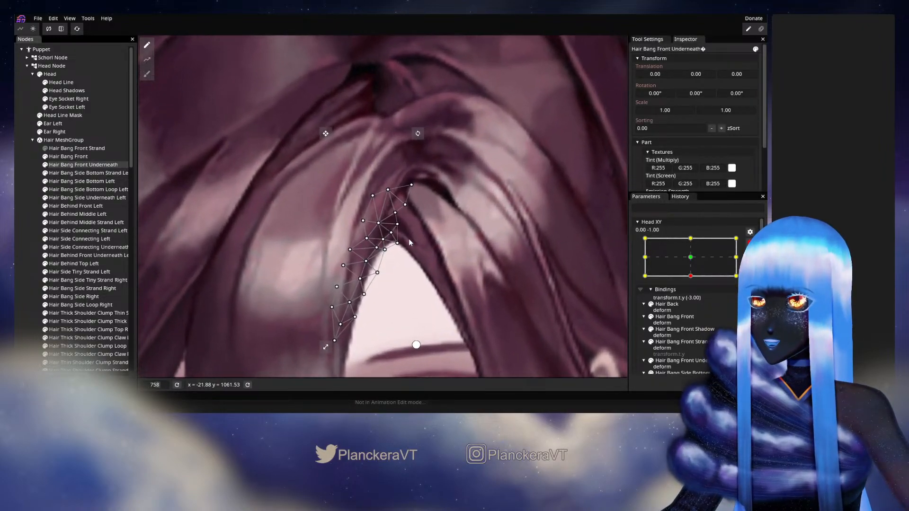
pyautogui.click(401, 226)
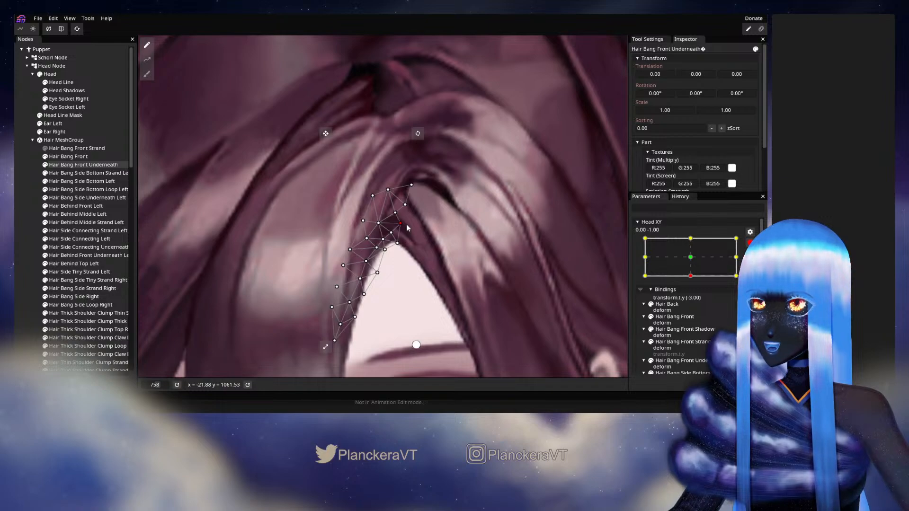
pyautogui.click(84, 165)
# Disarm Head XY and preview the whole head in the straight-down pose.
pyautogui.scroll(-3, 462, 286)
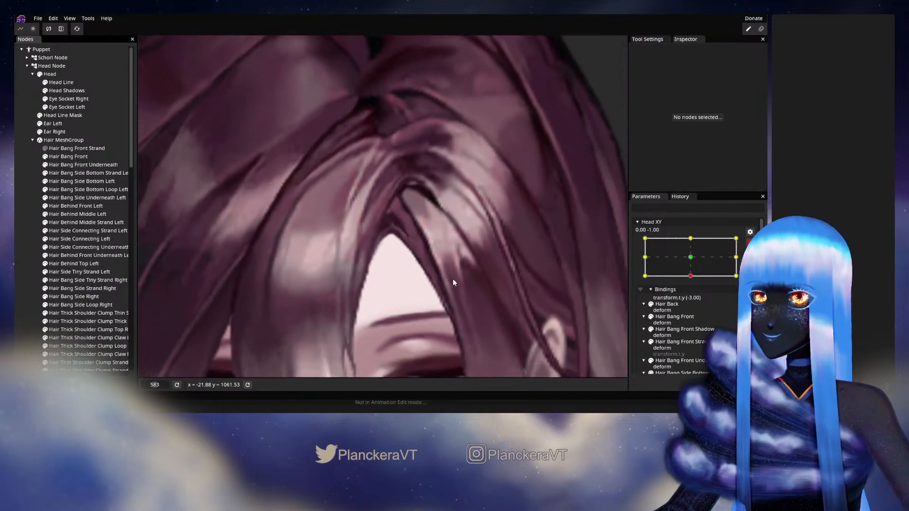
pyautogui.scroll(-6, 453, 280)
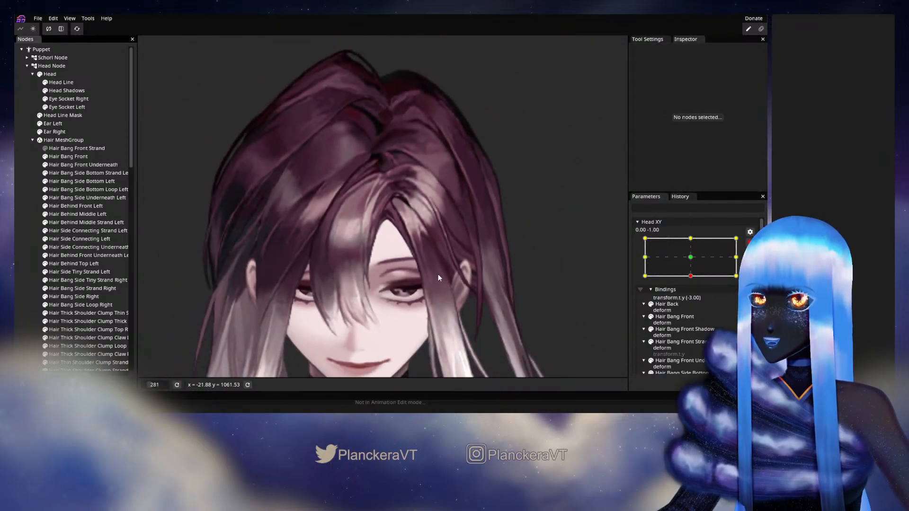
pyautogui.moveTo(438, 278); pyautogui.dragTo(502, 211)
pyautogui.click(749, 243)
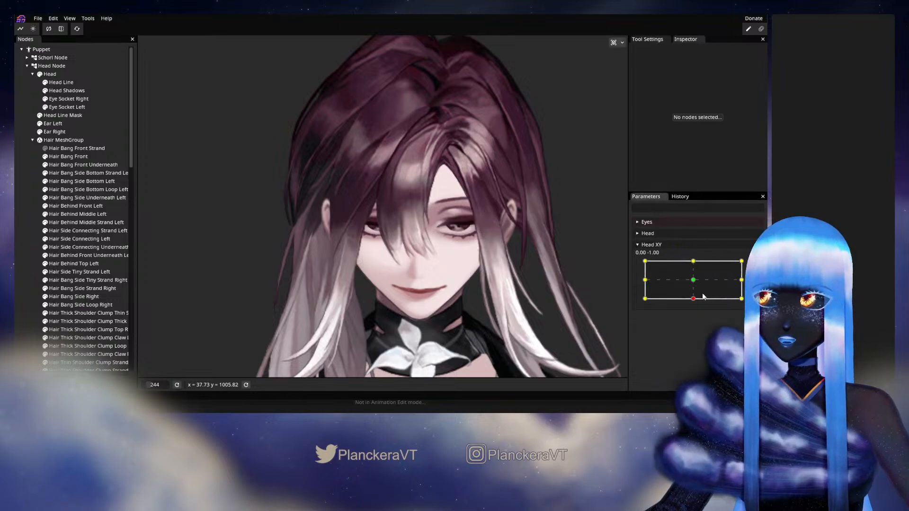
pyautogui.moveTo(703, 297)
pyautogui.mouseDown()
pyautogui.moveTo(695, 283)
pyautogui.moveTo(683, 305)
pyautogui.moveTo(641, 303)
pyautogui.moveTo(694, 304)
pyautogui.moveTo(640, 305)
pyautogui.moveTo(690, 305)
pyautogui.mouseUp()
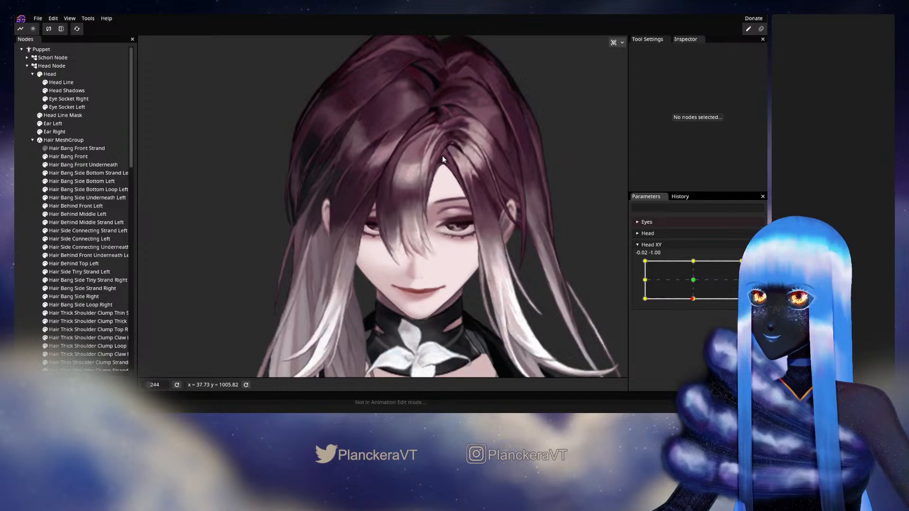
# Arm the Head XY keypoint at -1.00, -1.00 and examine the Hair Bang Front Underneath mesh up close.
pyautogui.moveTo(695, 301); pyautogui.dragTo(645, 299)
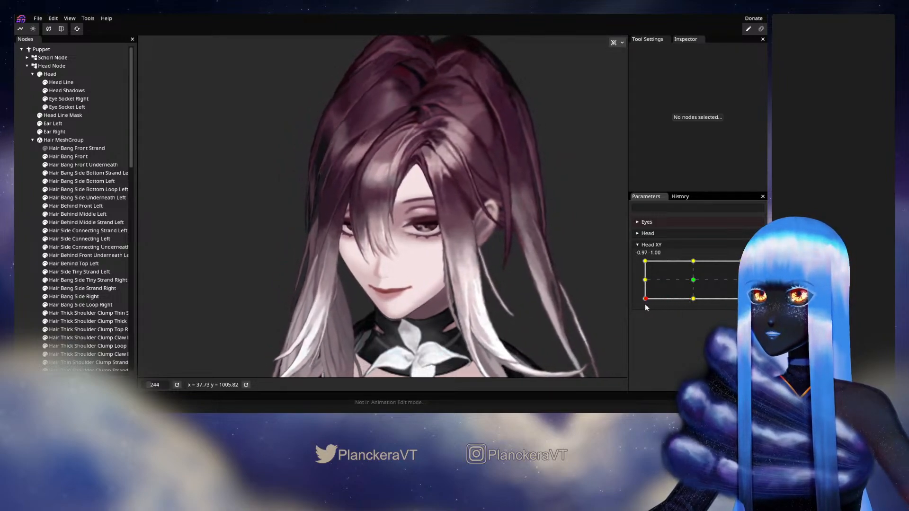
pyautogui.click(751, 265)
pyautogui.scroll(2, 410, 201)
pyautogui.moveTo(410, 201); pyautogui.dragTo(369, 279)
pyautogui.scroll(2, 370, 281)
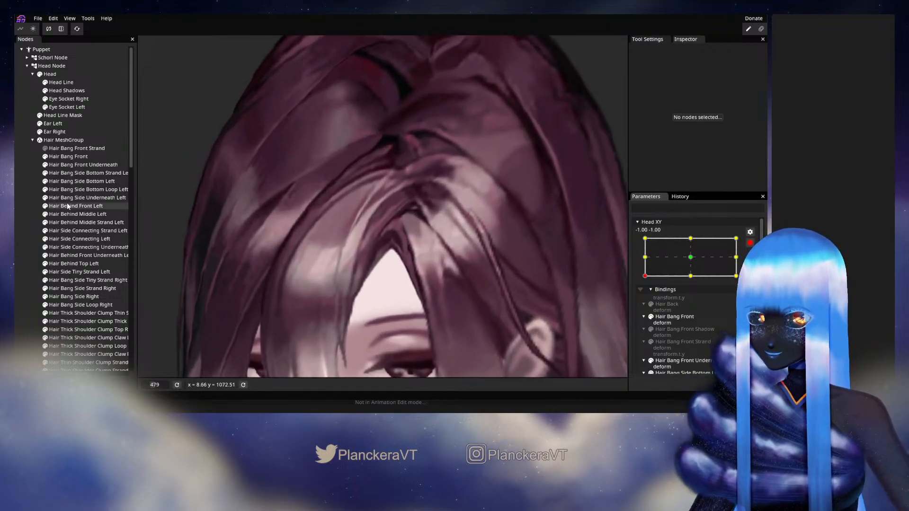
pyautogui.click(70, 163)
pyautogui.scroll(3, 407, 265)
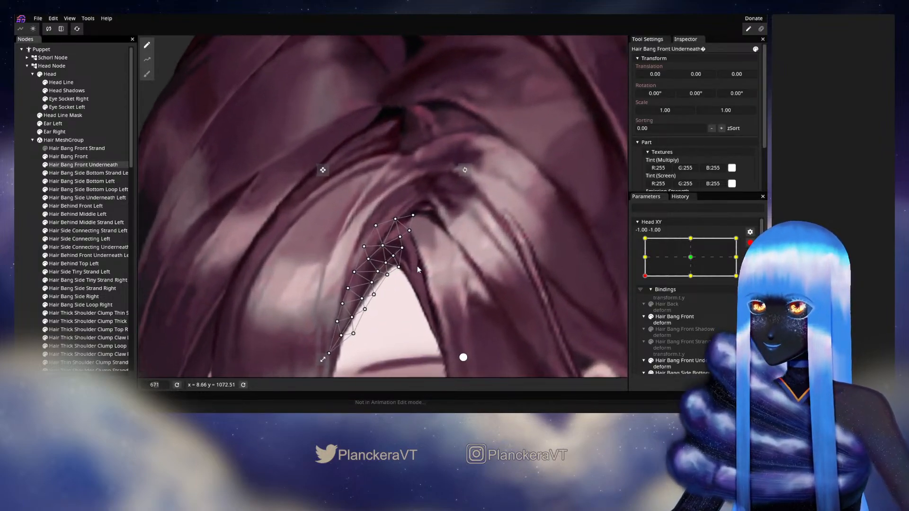
pyautogui.scroll(1, 435, 238)
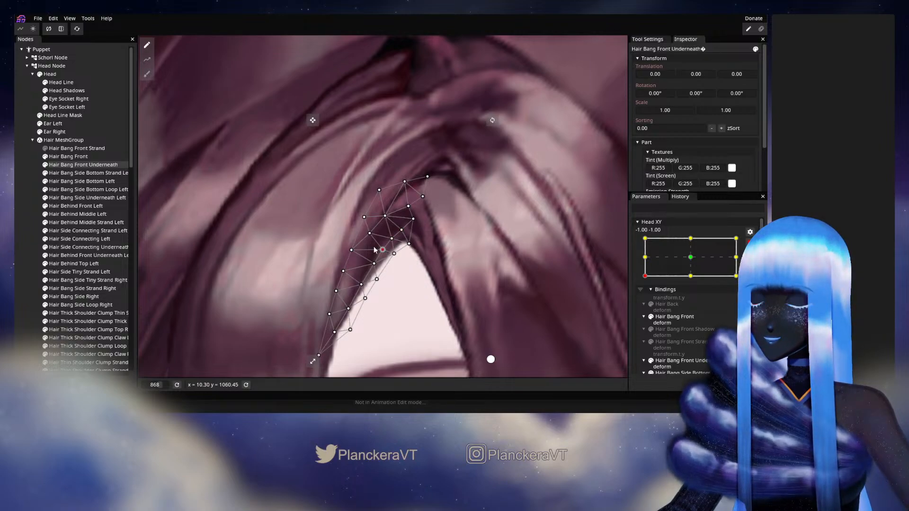
# Examine the Hair Bang Side Underneath Left mesh at the parting, then deselect it.
pyautogui.click(79, 198)
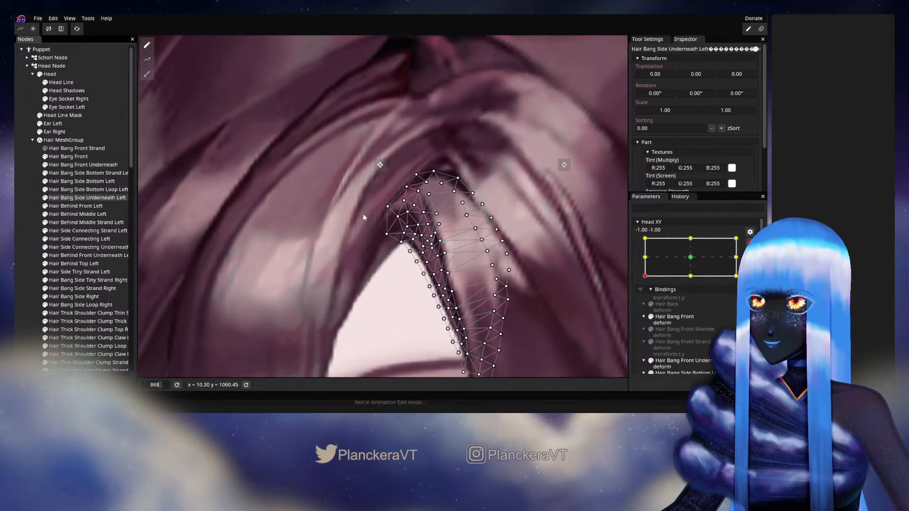
pyautogui.scroll(3, 363, 214)
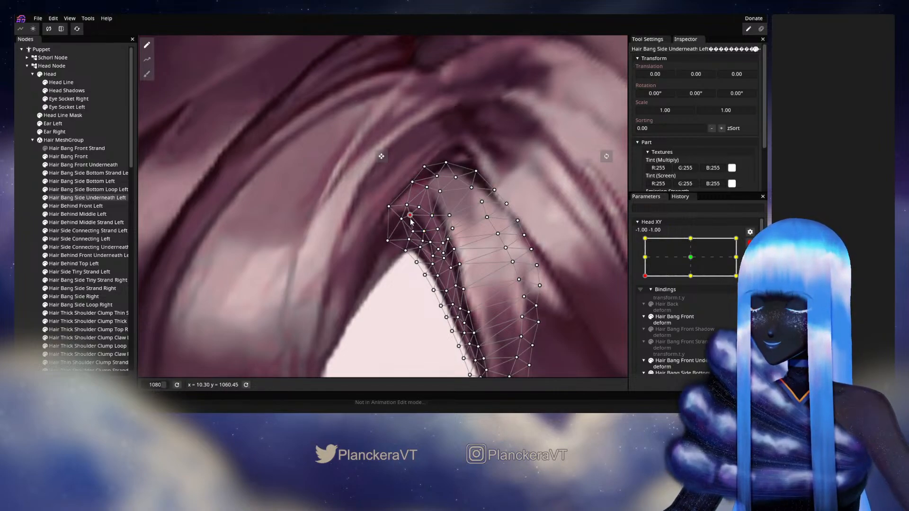
pyautogui.press('Escape')
# Disarm Head XY and preview the full head in the -1.00, -1.00 corner pose.
pyautogui.scroll(-2, 451, 287)
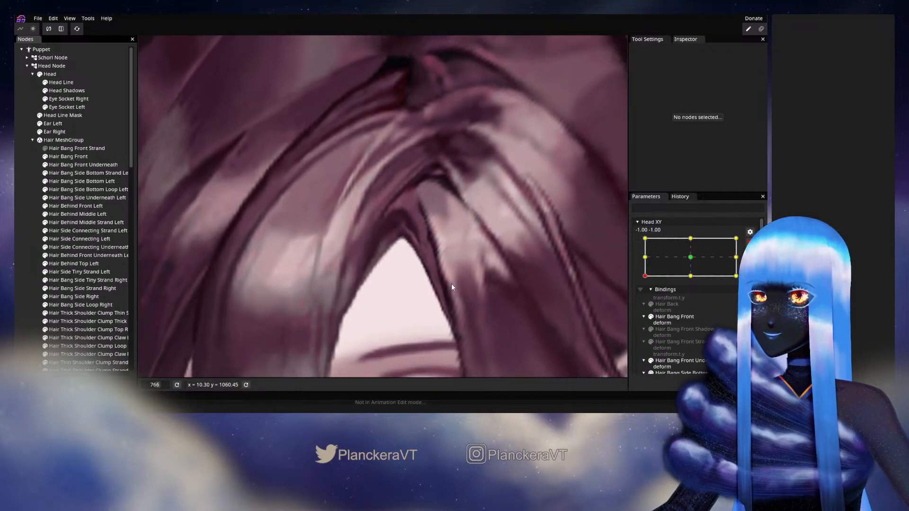
pyautogui.scroll(-4, 452, 287)
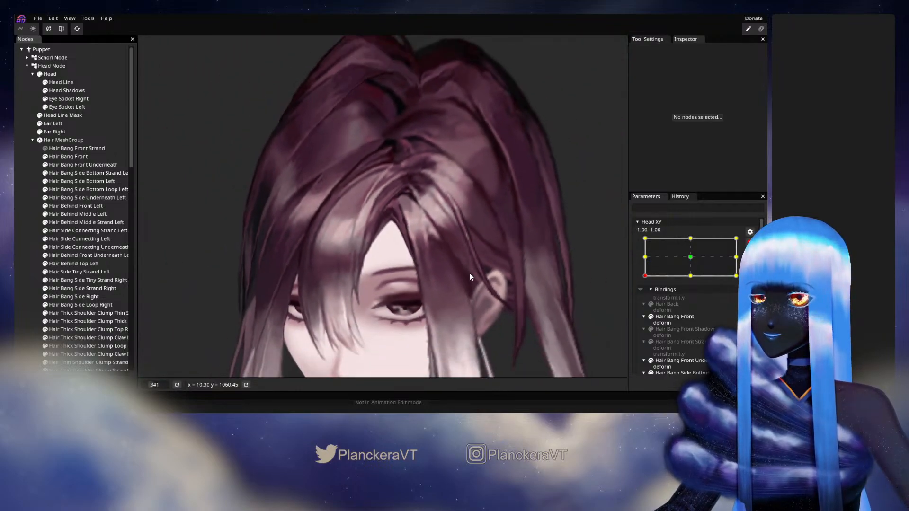
pyautogui.scroll(-4, 471, 275)
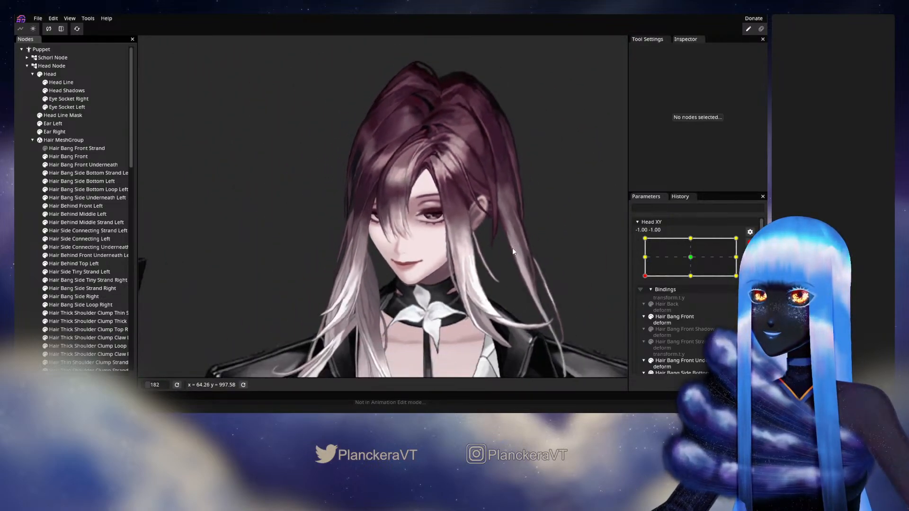
pyautogui.moveTo(512, 249); pyautogui.dragTo(510, 251)
pyautogui.click(749, 242)
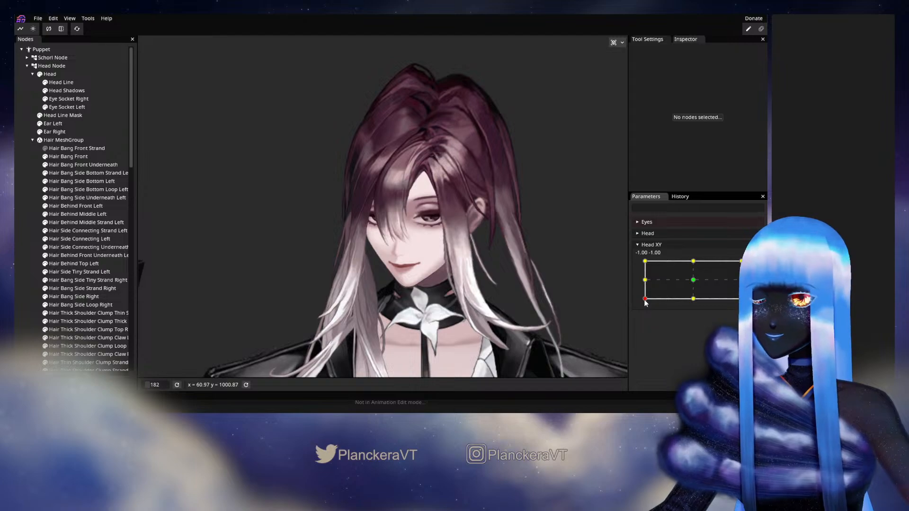
pyautogui.moveTo(646, 298)
pyautogui.mouseDown()
pyautogui.moveTo(692, 305)
pyautogui.moveTo(640, 306)
pyautogui.moveTo(694, 307)
pyautogui.moveTo(631, 307)
pyautogui.moveTo(701, 311)
pyautogui.moveTo(640, 312)
pyautogui.moveTo(655, 300)
pyautogui.moveTo(640, 283)
pyautogui.moveTo(637, 303)
pyautogui.mouseUp()
# With the -1.00, -1.00 keypoint armed, show the Circle Brush over the Hair Bang Side Underneath Left mesh, then deselect the node.
pyautogui.scroll(-2, 696, 294)
pyautogui.scroll(5, 373, 268)
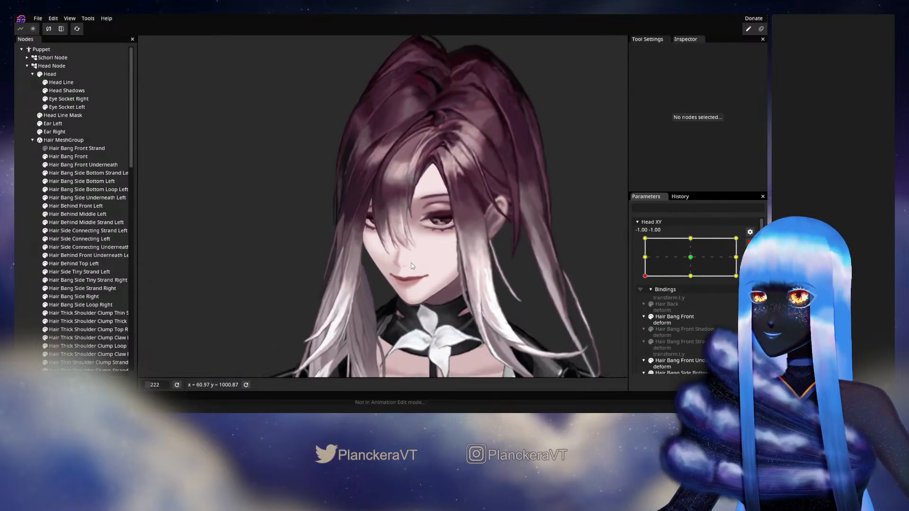
pyautogui.scroll(5, 372, 268)
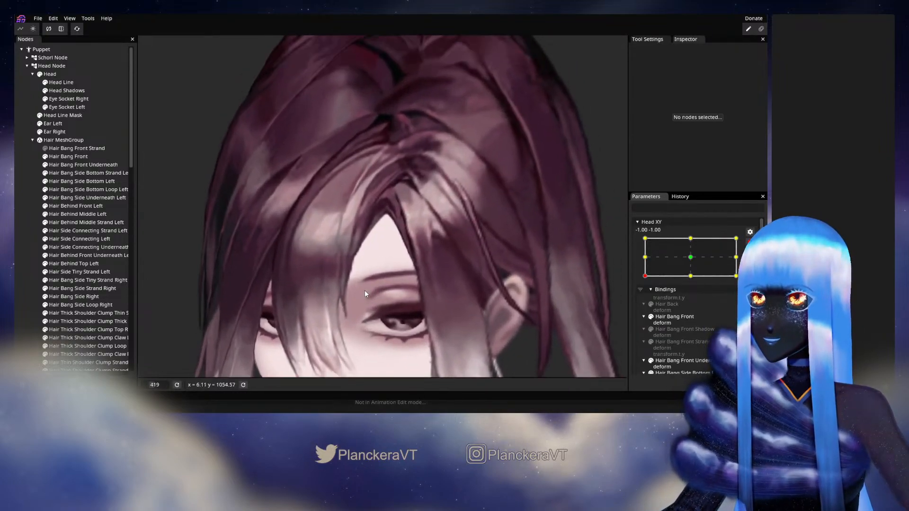
pyautogui.click(69, 197)
pyautogui.scroll(2, 317, 274)
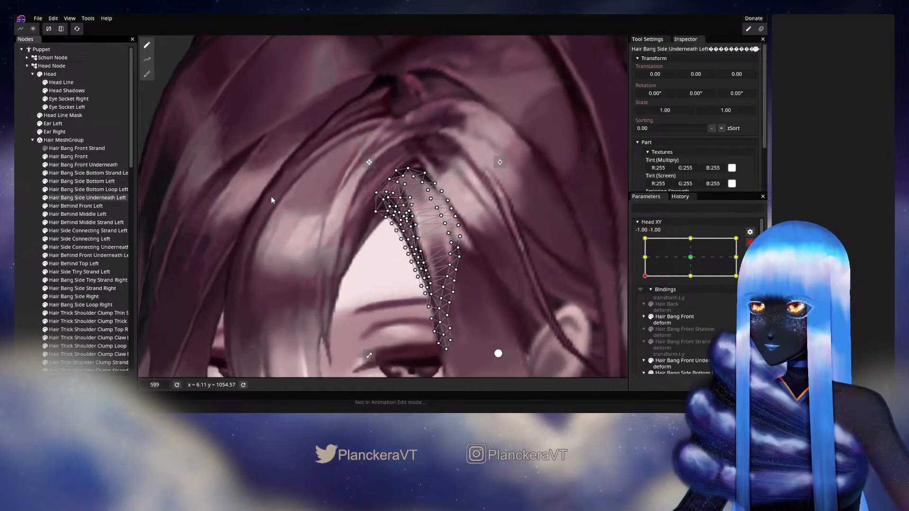
pyautogui.click(146, 76)
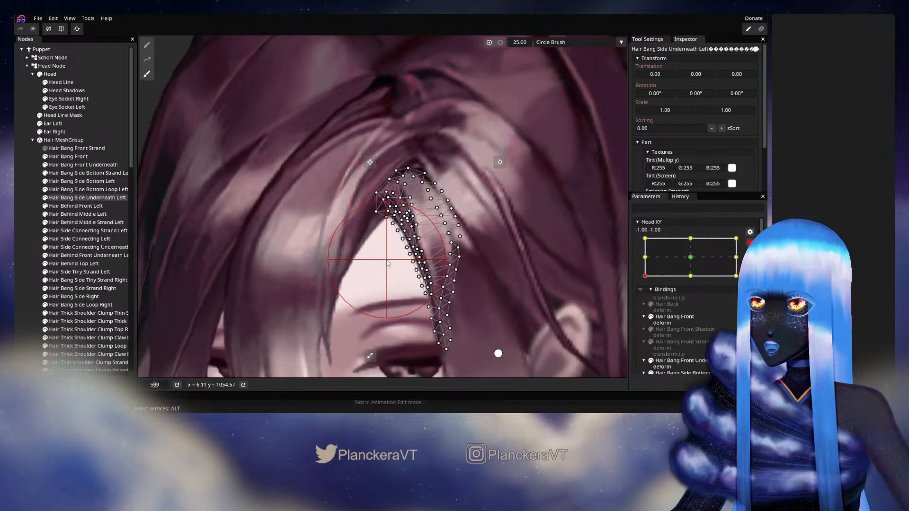
pyautogui.click(15, 207)
# Disarm Head XY and sweep it between -1.00, -1.00 and the straight-down pose to check how the bangs move.
pyautogui.scroll(-5, 476, 286)
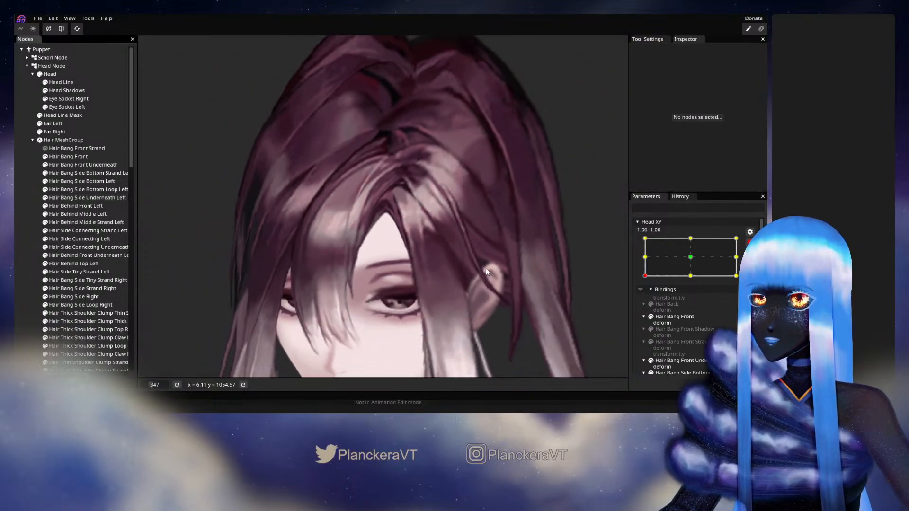
pyautogui.scroll(-3, 486, 268)
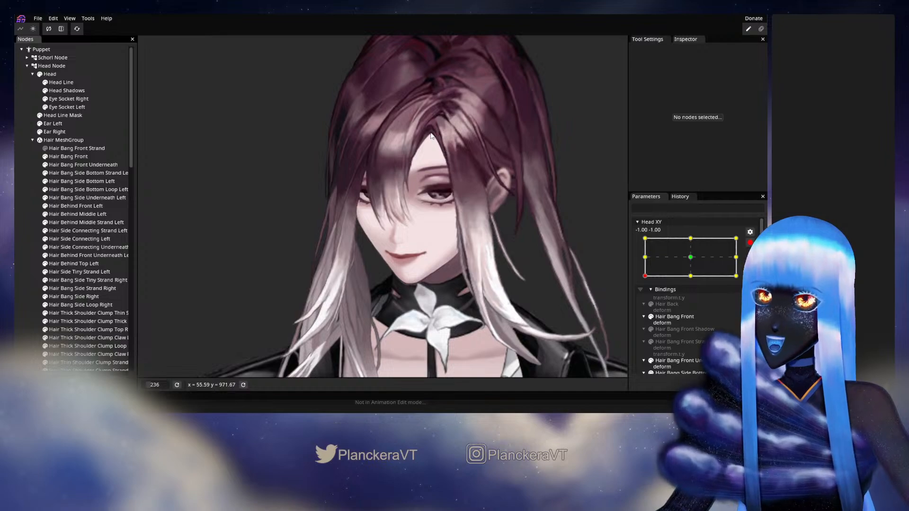
pyautogui.click(748, 243)
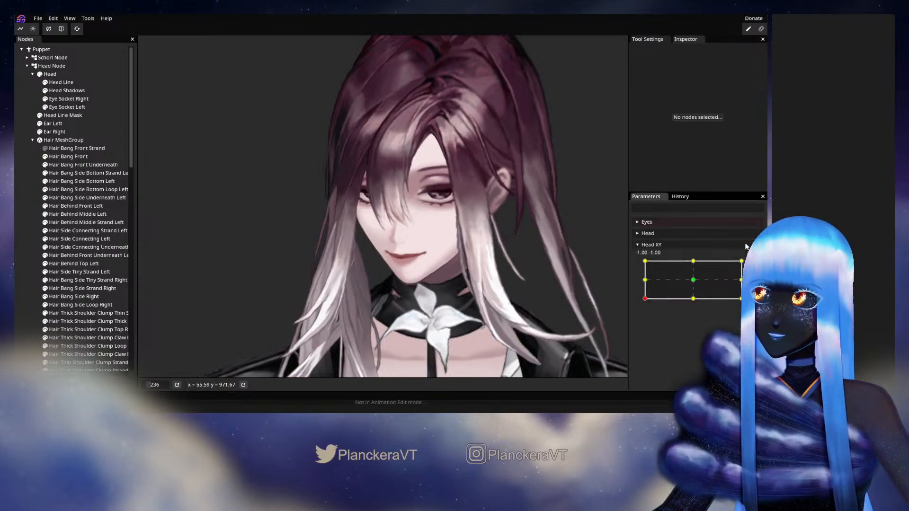
pyautogui.moveTo(645, 300)
pyautogui.mouseDown()
pyautogui.moveTo(643, 281)
pyautogui.moveTo(642, 301)
pyautogui.moveTo(694, 311)
pyautogui.moveTo(640, 310)
pyautogui.mouseUp()
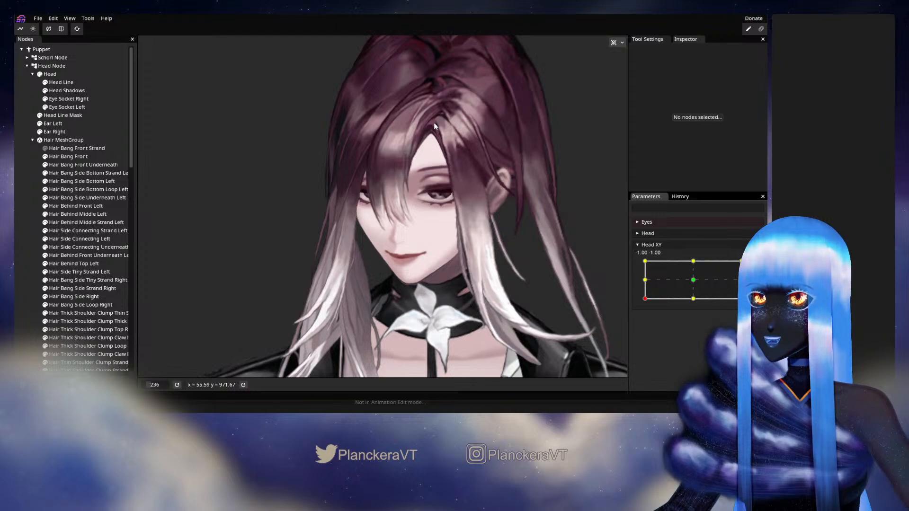
pyautogui.moveTo(649, 300); pyautogui.dragTo(668, 306)
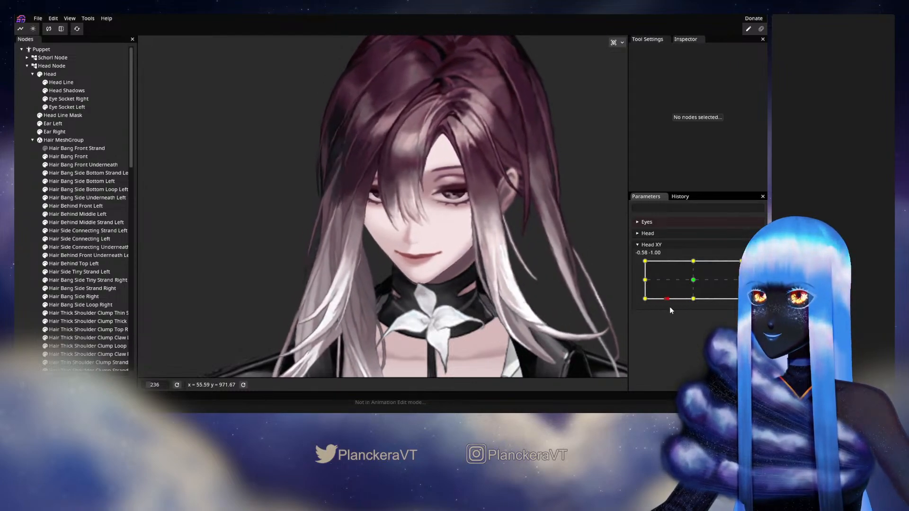
pyautogui.moveTo(645, 306)
pyautogui.mouseDown()
pyautogui.moveTo(699, 305)
pyautogui.moveTo(692, 306)
pyautogui.mouseUp()
# Arm Head XY at 0.00, -1.00, open the Hair Bang Front Underneath mesh, and compare it with the neutral 0.00, 0.00 keypoint.
pyautogui.click(755, 298)
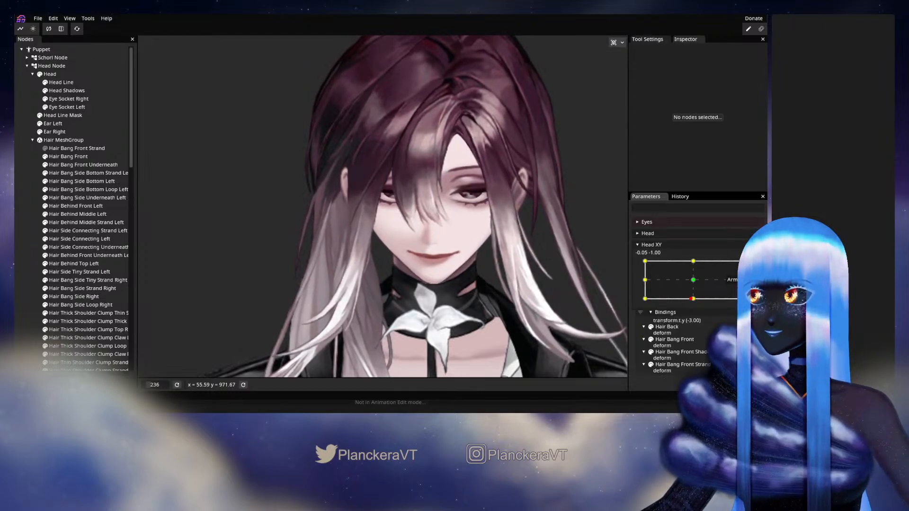
pyautogui.moveTo(490, 169); pyautogui.dragTo(397, 300)
pyautogui.scroll(3, 397, 300)
pyautogui.scroll(5, 397, 298)
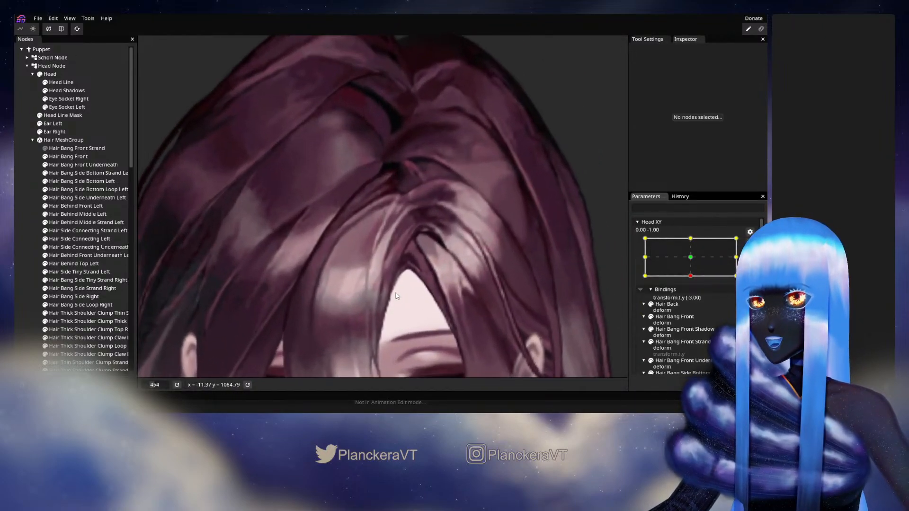
pyautogui.scroll(2, 447, 227)
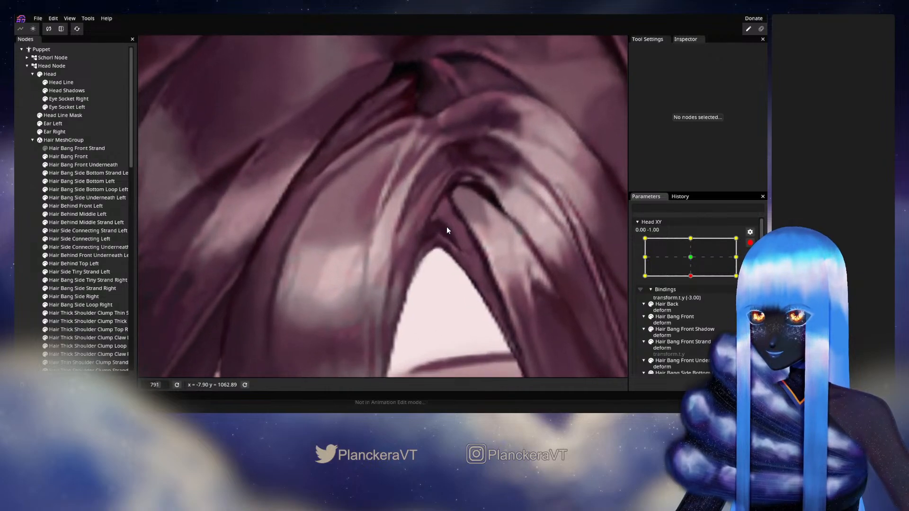
pyautogui.click(69, 166)
pyautogui.scroll(2, 463, 232)
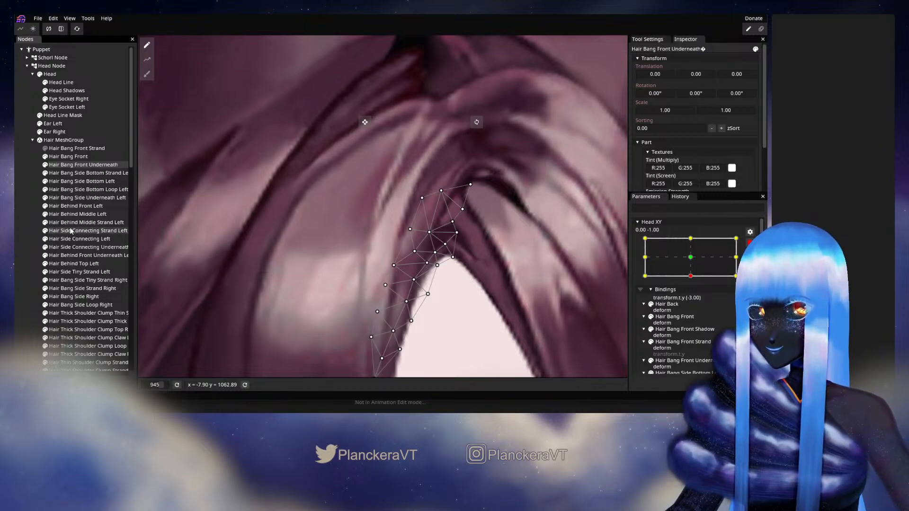
pyautogui.click(212, 251)
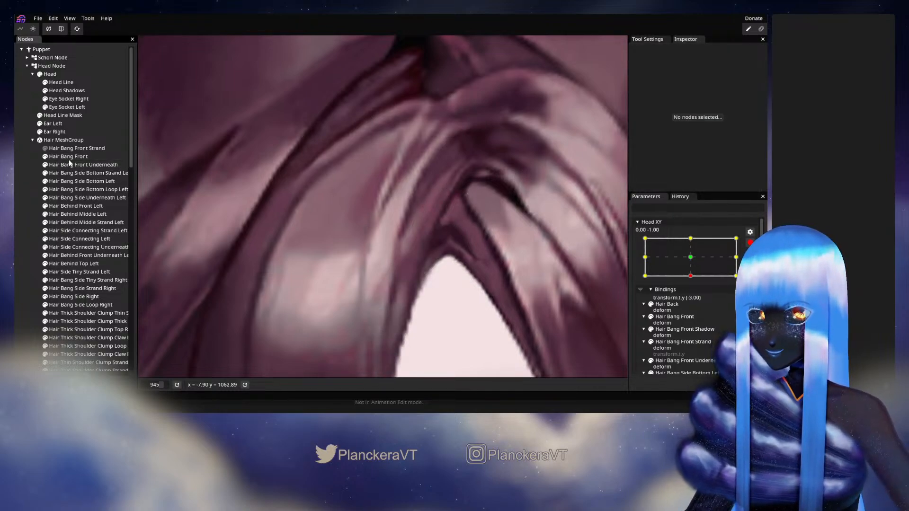
pyautogui.click(105, 166)
pyautogui.scroll(1, 477, 230)
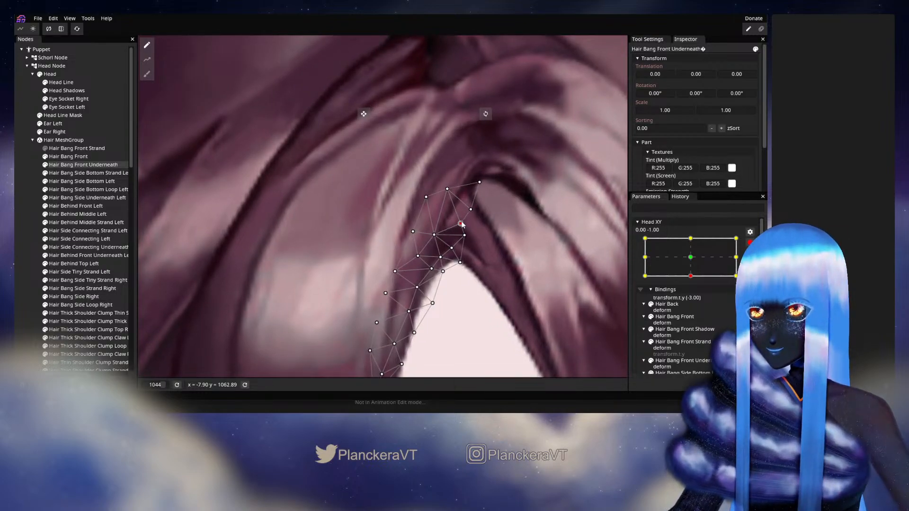
pyautogui.click(684, 258)
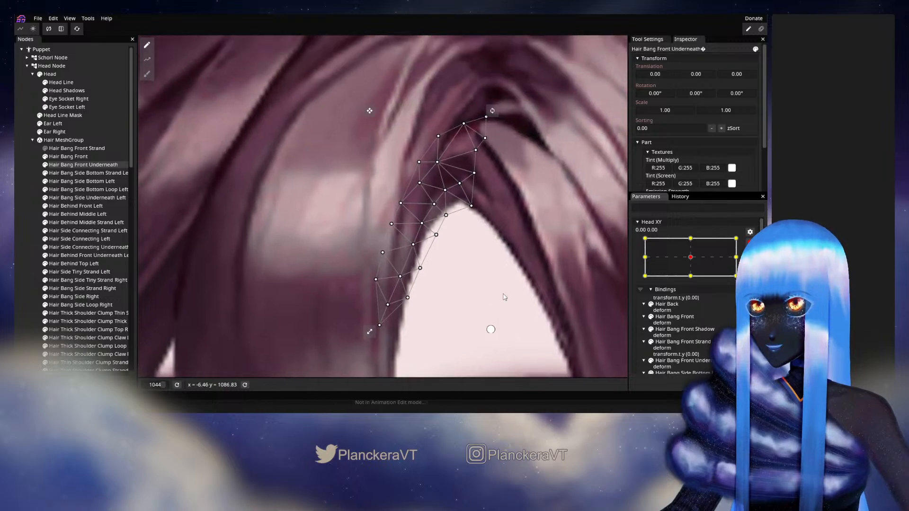
# At the 0.00, -1.00 Head XY keypoint, nudge the right-edge vertices of the Hair Bang Front Underneath mesh near the parting, then deselect the node.
pyautogui.click(686, 274)
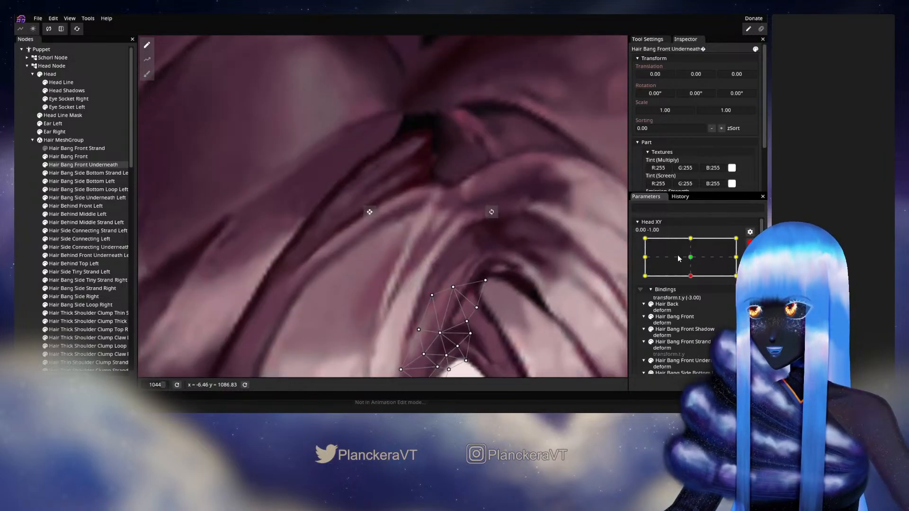
pyautogui.click(695, 262)
pyautogui.click(691, 275)
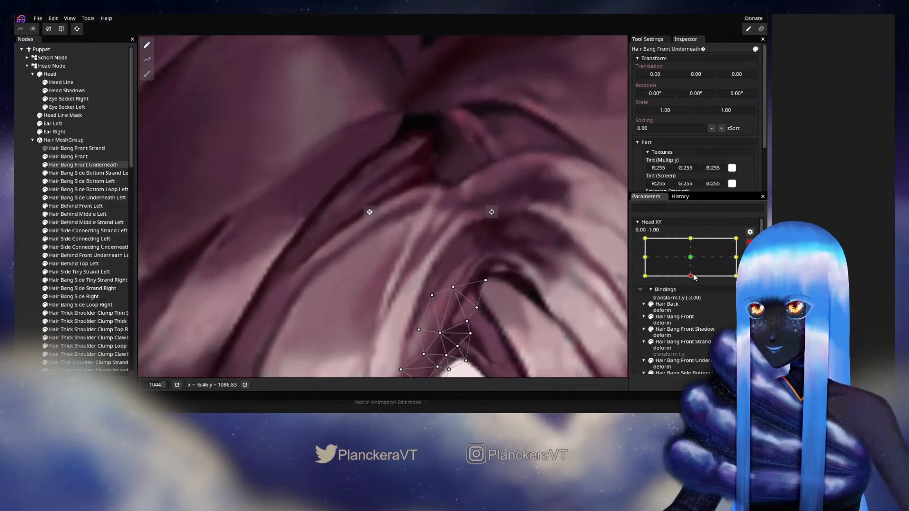
pyautogui.moveTo(474, 235); pyautogui.dragTo(480, 234)
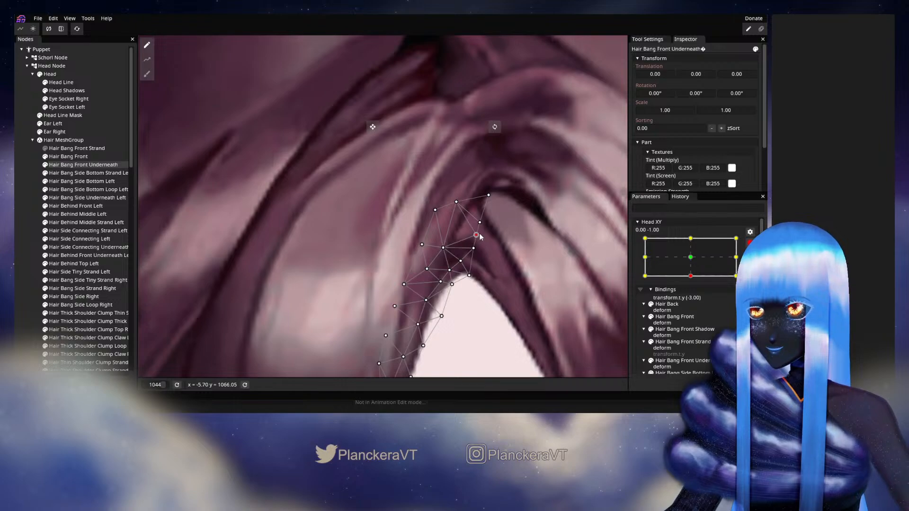
pyautogui.click(477, 235)
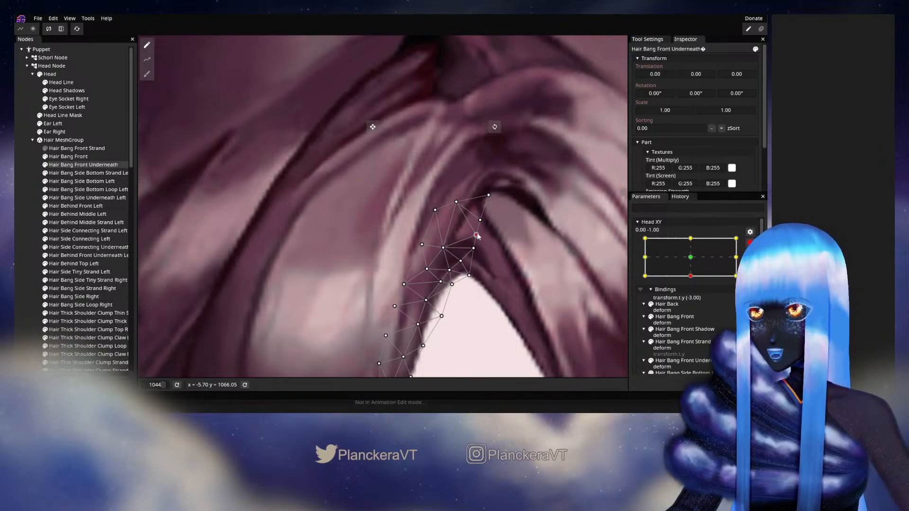
pyautogui.click(23, 237)
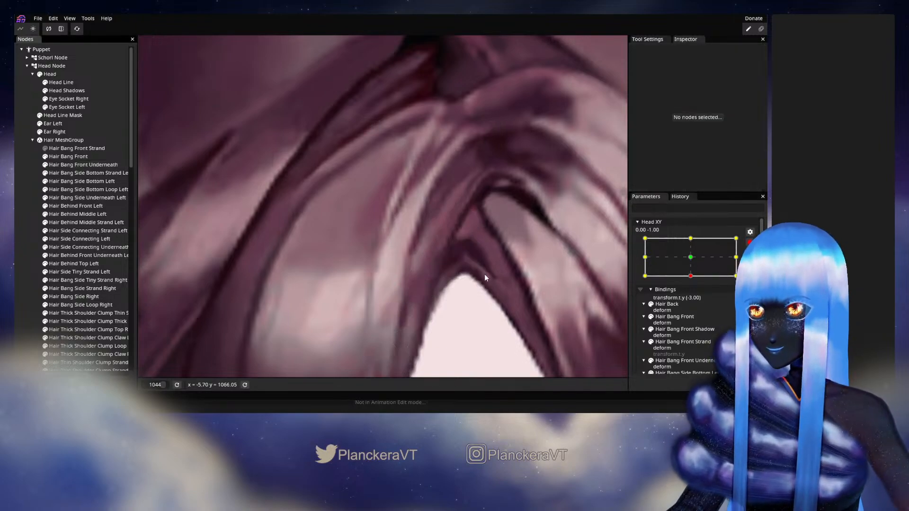
# Compare the Hair Bang Front Underneath mesh with the neutral 0.00, 0.00 keypoint, then adjust its vertices beside the parting at 0.00, -1.00 and deselect it.
pyautogui.scroll(-5, 513, 263)
pyautogui.scroll(-2, 511, 270)
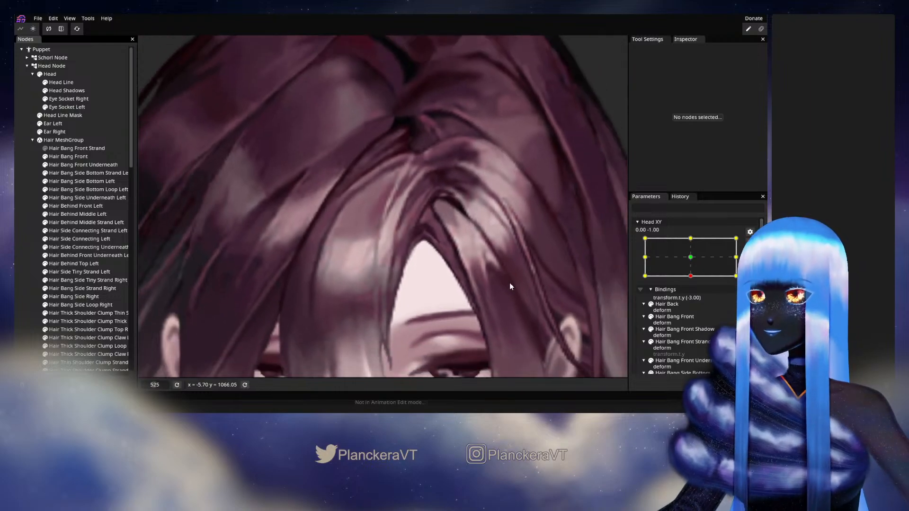
pyautogui.scroll(5, 434, 280)
pyautogui.scroll(3, 361, 264)
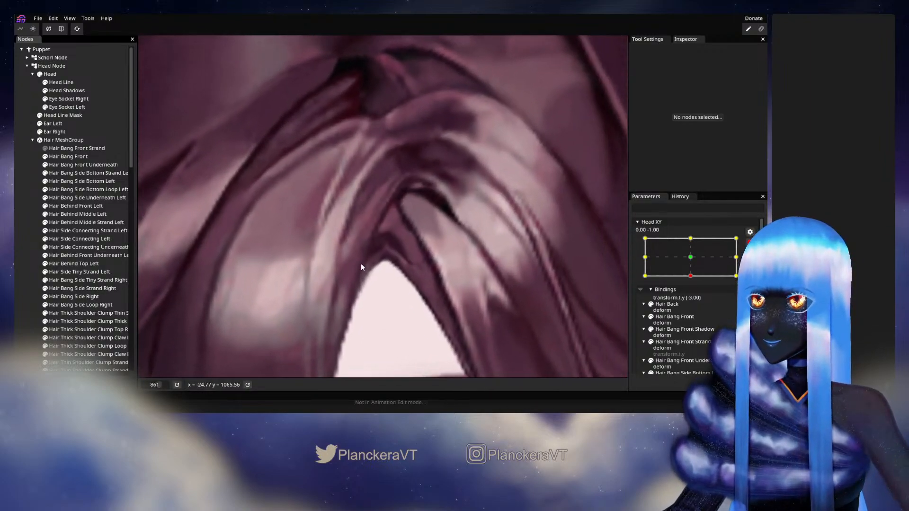
pyautogui.click(66, 166)
pyautogui.scroll(2, 378, 223)
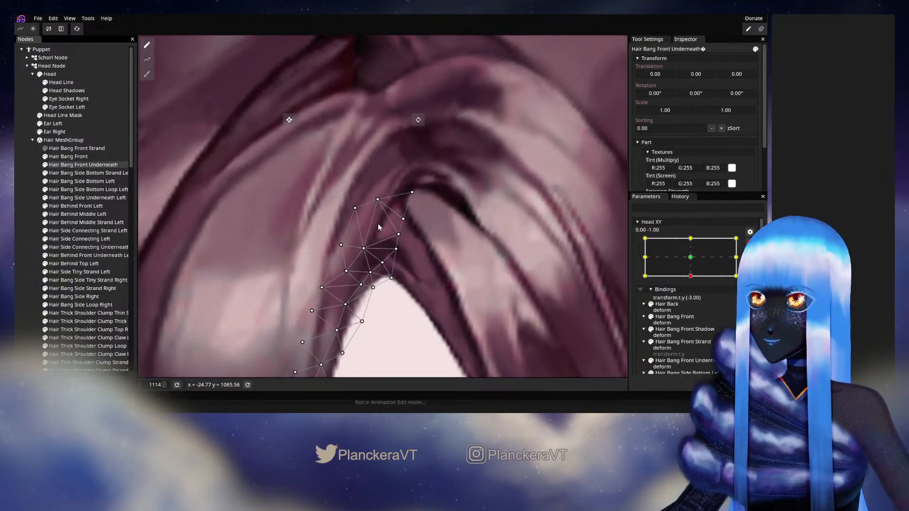
pyautogui.moveTo(692, 279); pyautogui.dragTo(687, 265)
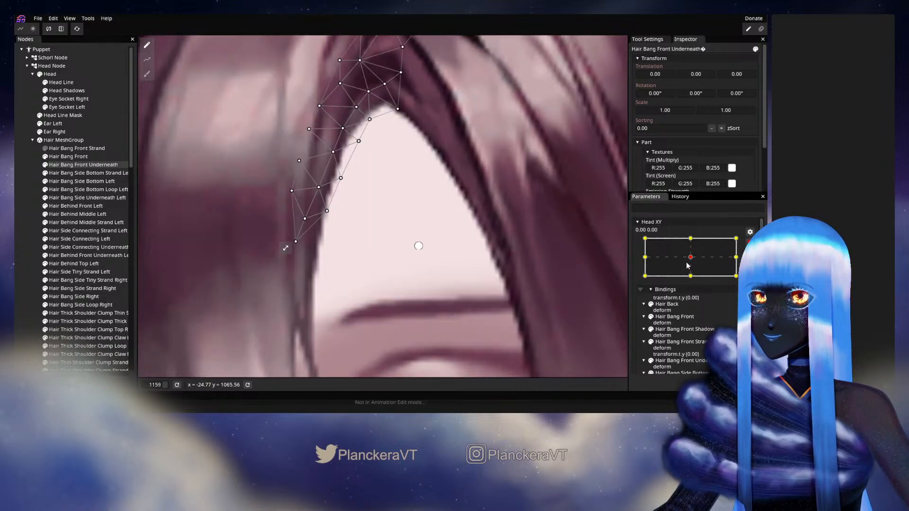
pyautogui.moveTo(445, 159); pyautogui.dragTo(498, 271)
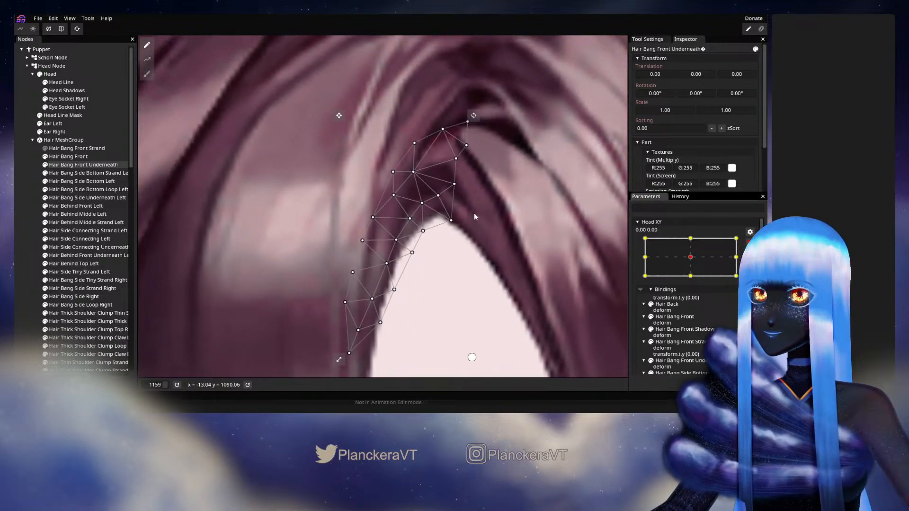
pyautogui.moveTo(689, 268); pyautogui.dragTo(690, 277)
pyautogui.moveTo(501, 287); pyautogui.dragTo(500, 196)
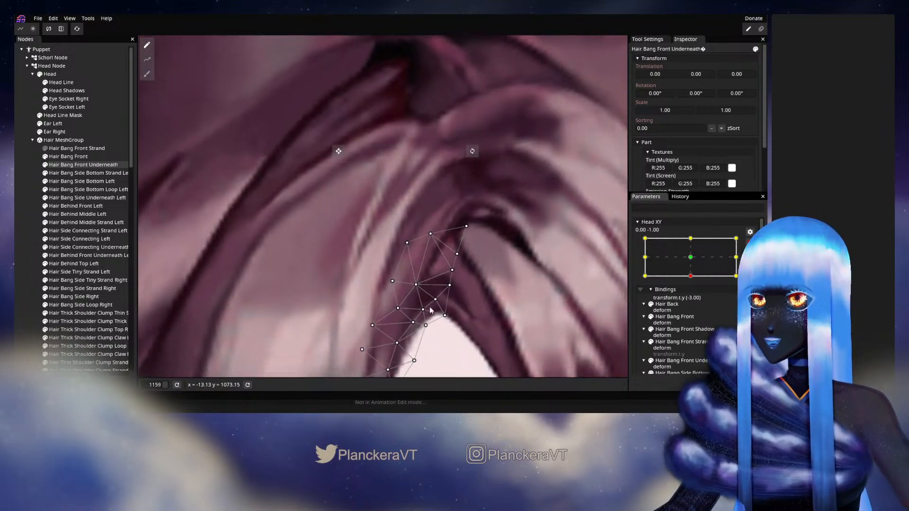
pyautogui.moveTo(448, 271); pyautogui.dragTo(451, 293)
pyautogui.press('Escape')
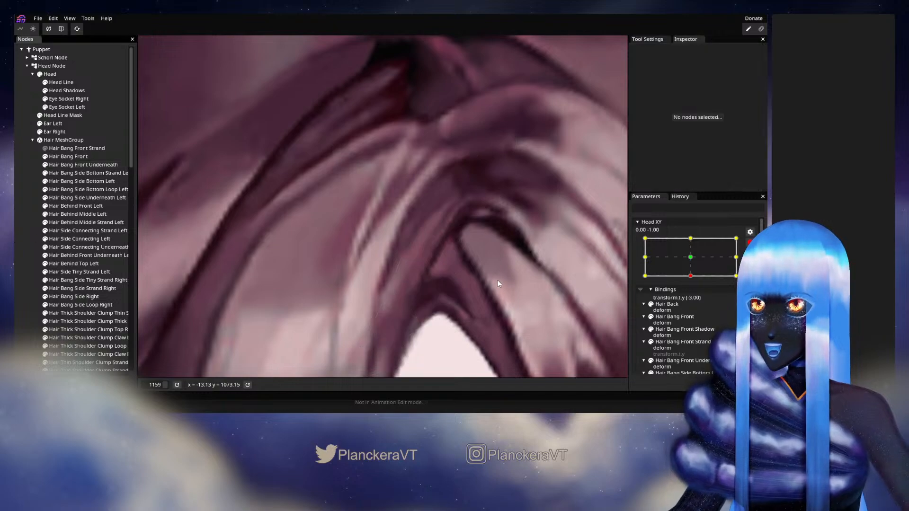
# View the whole head, disarm Head XY and sweep it from straight down to the -1.00, -1.00 corner.
pyautogui.scroll(-1, 496, 289)
pyautogui.scroll(-4, 500, 288)
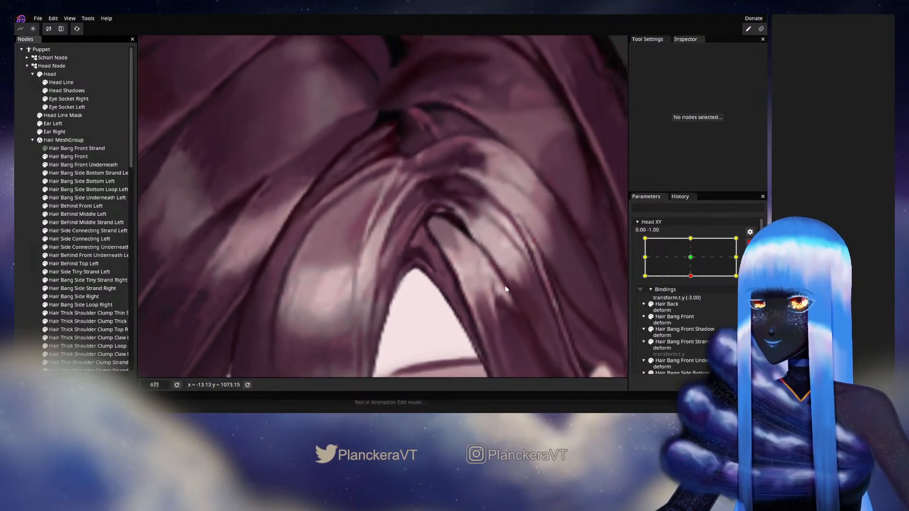
pyautogui.scroll(-4, 504, 287)
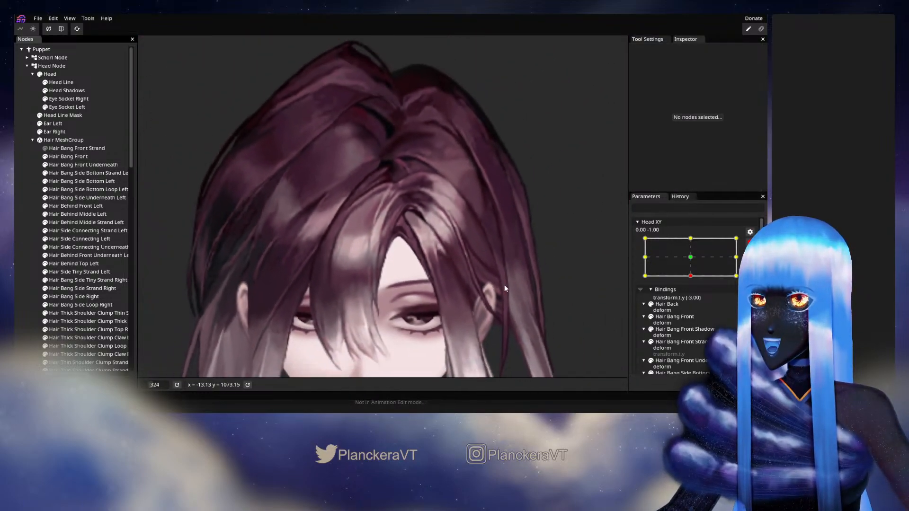
pyautogui.moveTo(508, 287); pyautogui.dragTo(558, 219)
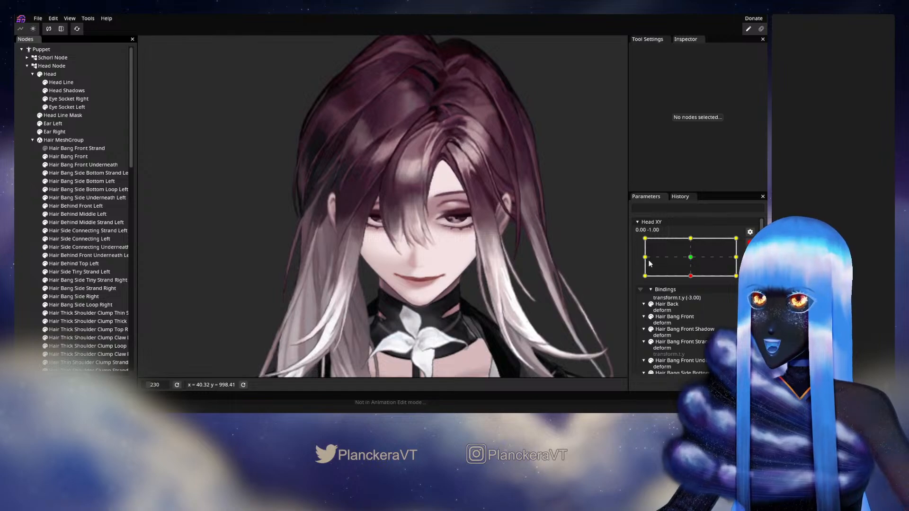
pyautogui.click(750, 242)
pyautogui.moveTo(695, 297); pyautogui.dragTo(642, 306)
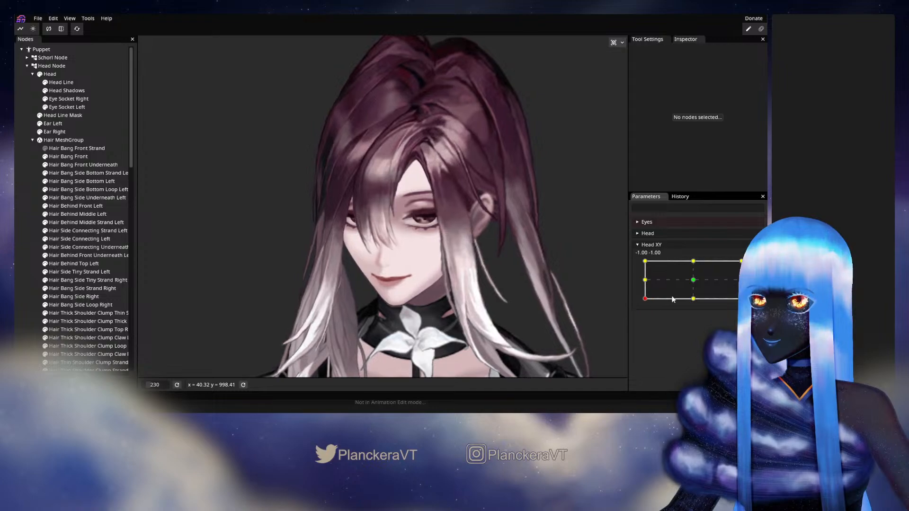
# Arm Head XY at -1.00, -1.00, reposition the right-edge and inner vertices of the Hair Bang Front Underneath mesh around the parting, and deselect the node.
pyautogui.click(751, 265)
pyautogui.scroll(1, 377, 225)
pyautogui.scroll(8, 376, 225)
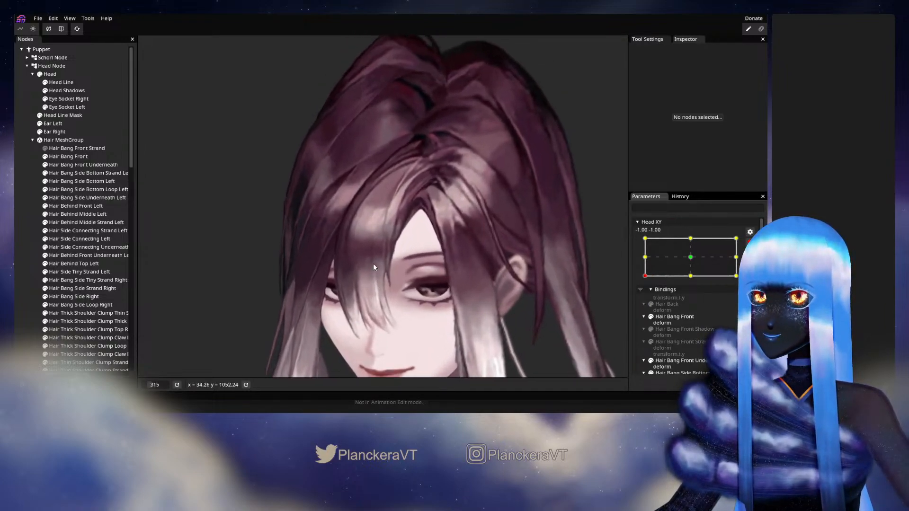
pyautogui.scroll(7, 391, 235)
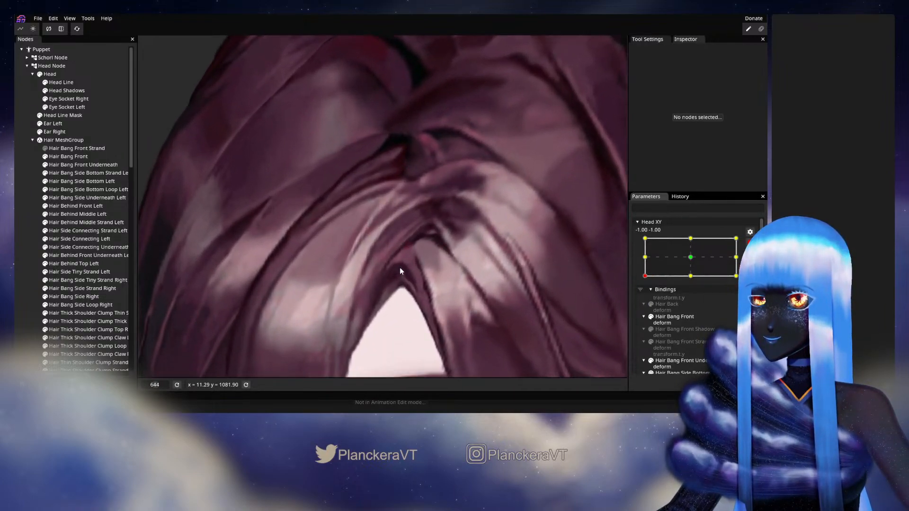
pyautogui.scroll(2, 416, 246)
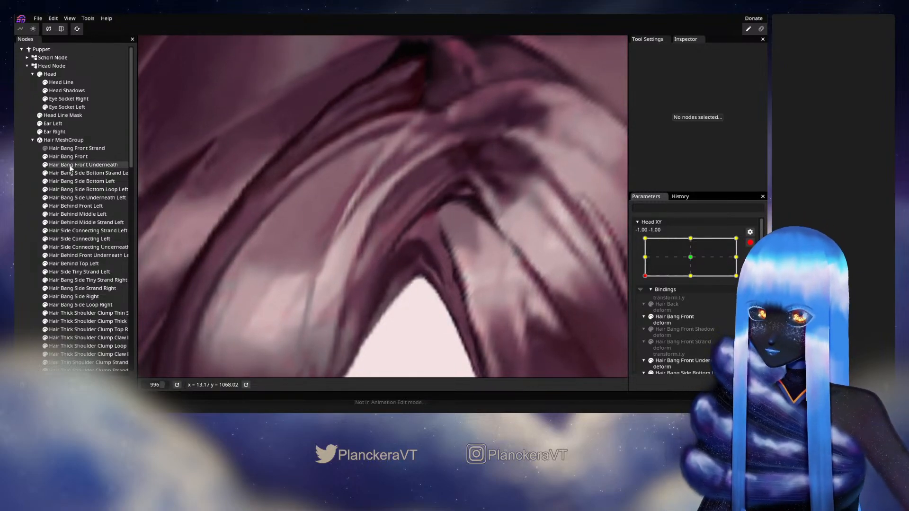
pyautogui.click(435, 245)
pyautogui.scroll(2, 437, 246)
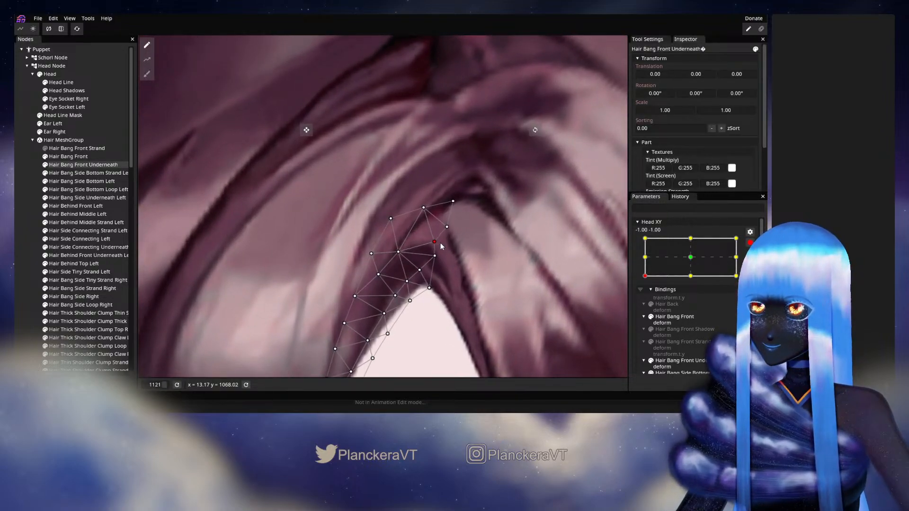
pyautogui.moveTo(439, 241); pyautogui.dragTo(446, 226)
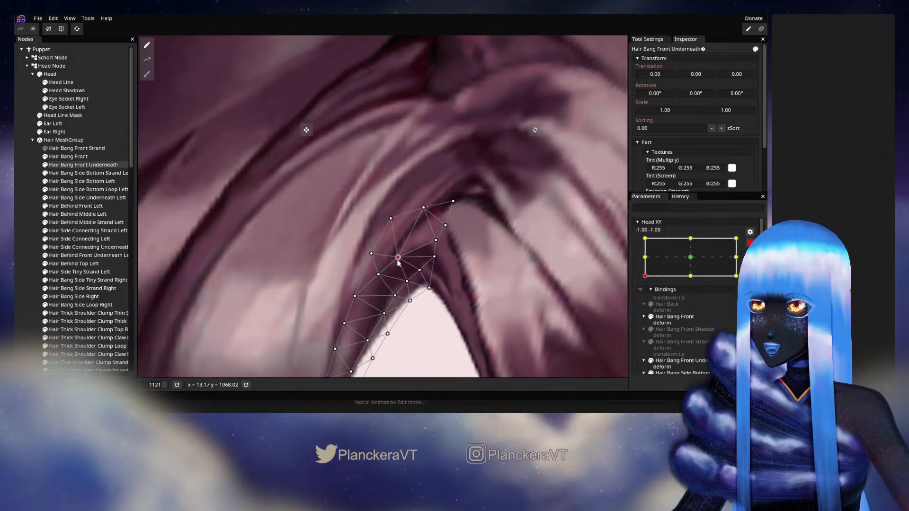
pyautogui.click(33, 256)
# Examine the parting and the Hair Bang Front Underneath vertices, then disarm Head XY and test the movement around the -1.00, -1.00 corner.
pyautogui.scroll(-2, 474, 277)
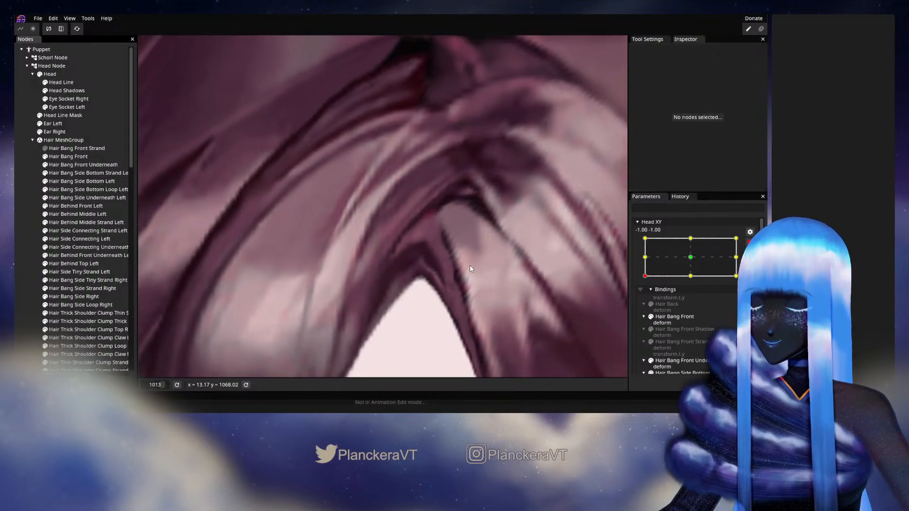
pyautogui.scroll(2, 470, 265)
pyautogui.moveTo(457, 261); pyautogui.dragTo(418, 222)
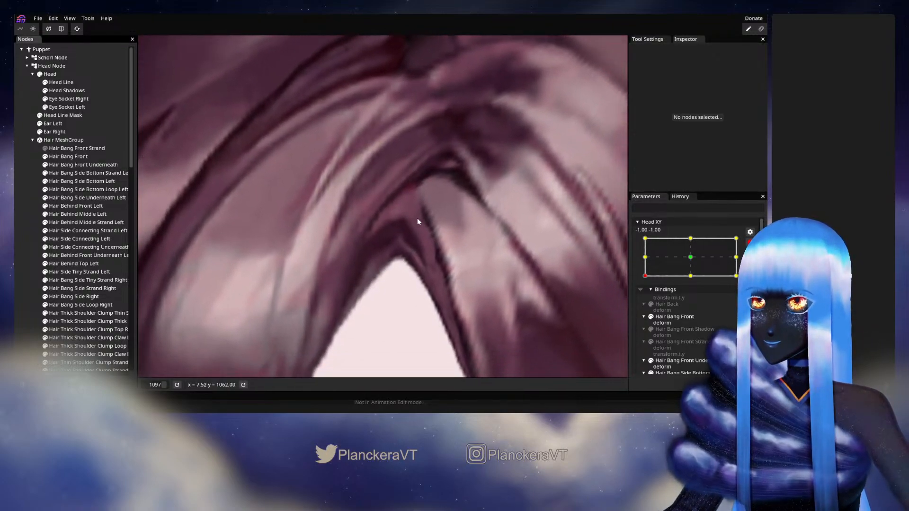
pyautogui.click(73, 166)
pyautogui.scroll(1, 467, 210)
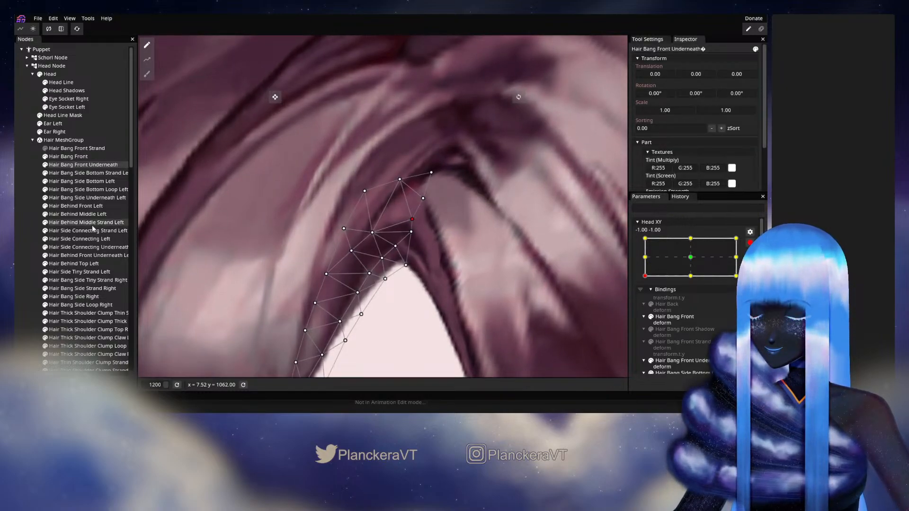
pyautogui.click(356, 258)
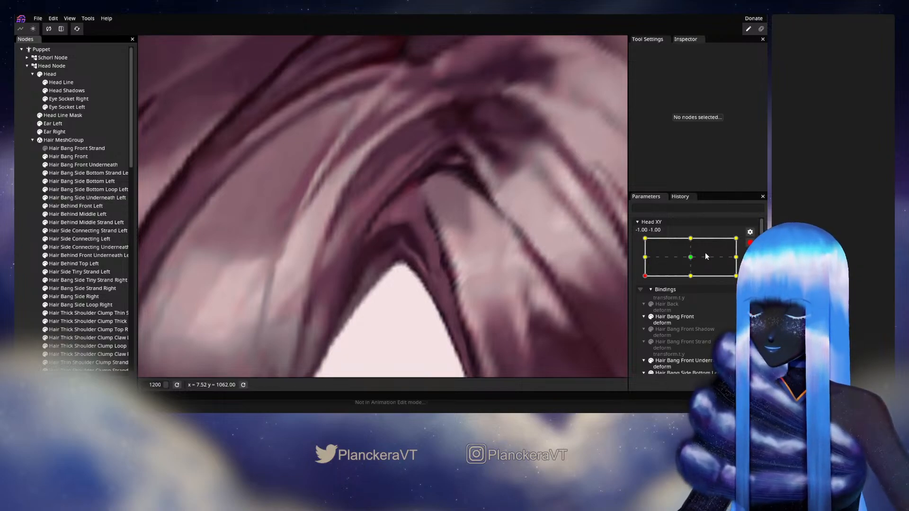
pyautogui.click(750, 243)
pyautogui.moveTo(645, 299)
pyautogui.mouseDown()
pyautogui.moveTo(695, 307)
pyautogui.moveTo(635, 314)
pyautogui.mouseUp()
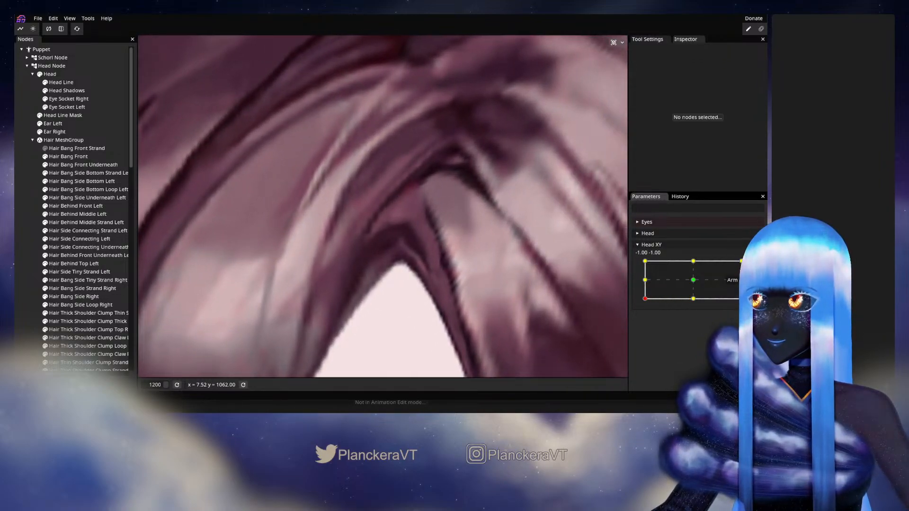
# With -1.00, -1.00 armed, shift a right-edge vertex of Hair Bang Front Underneath slightly down and adjust an upper-left vertex of Hair Bang Side Underneath Left.
pyautogui.click(78, 164)
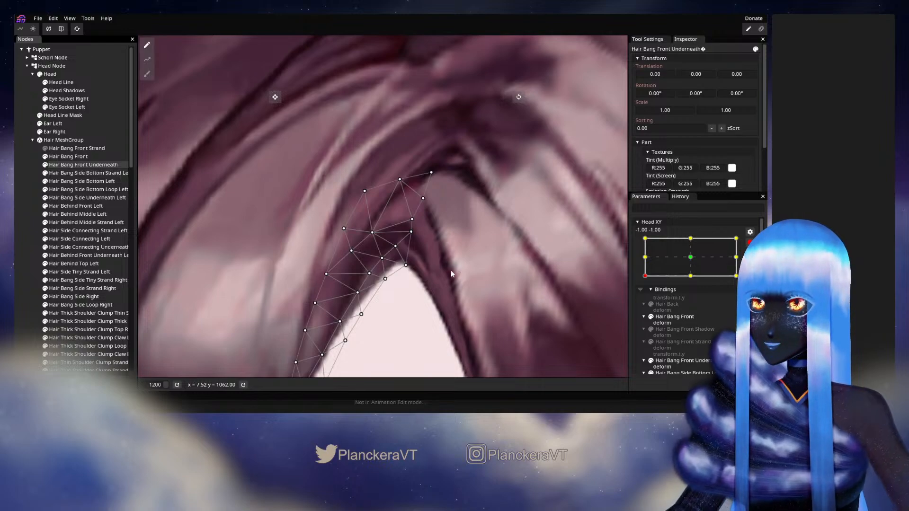
pyautogui.moveTo(411, 232); pyautogui.dragTo(413, 241)
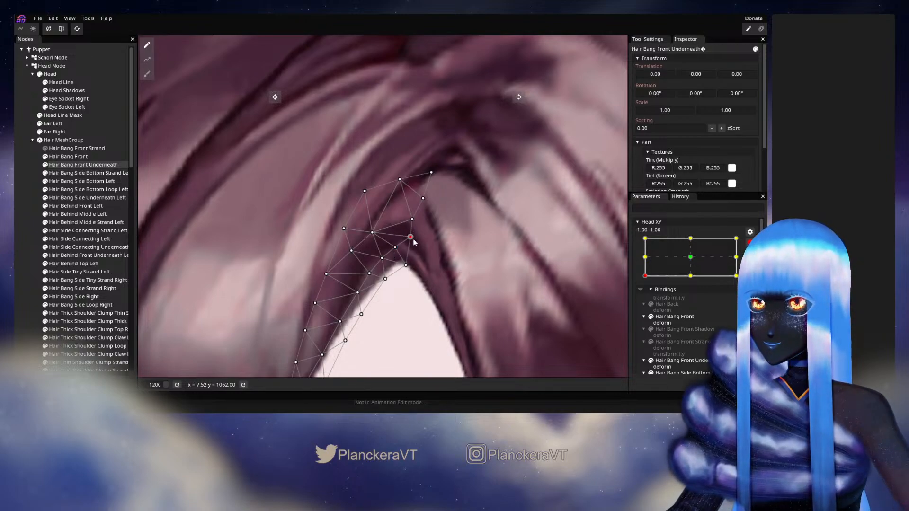
pyautogui.click(81, 198)
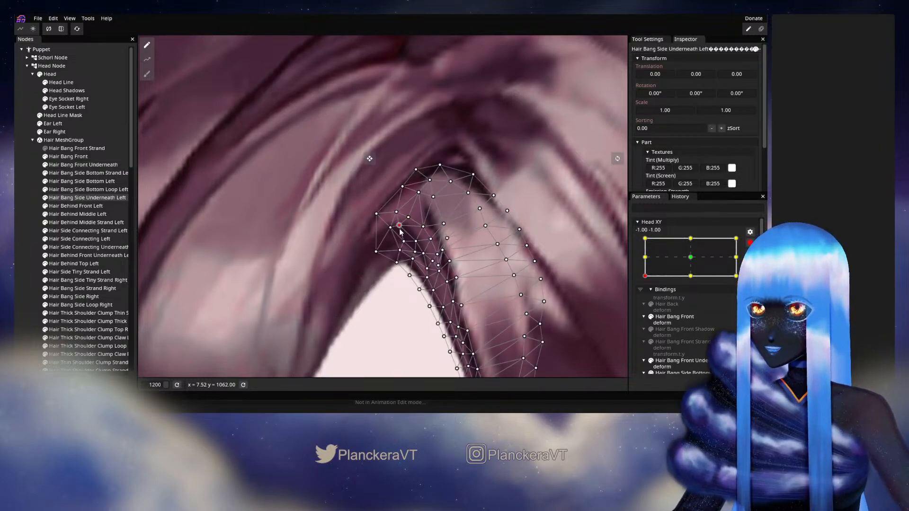
pyautogui.click(249, 227)
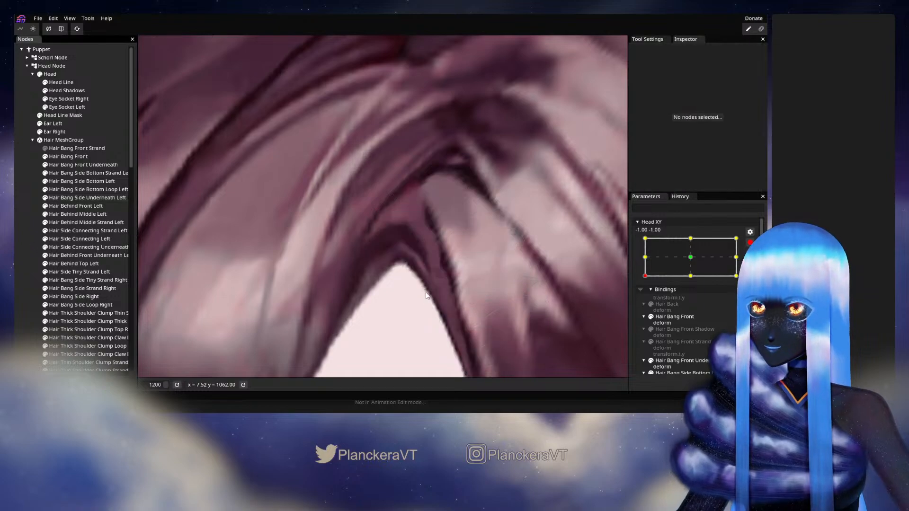
# Bring the full head into view, disarm Head XY and preview the bangs moving near the -1.00, -1.00 corner pose.
pyautogui.scroll(-1, 431, 302)
pyautogui.scroll(-6, 430, 302)
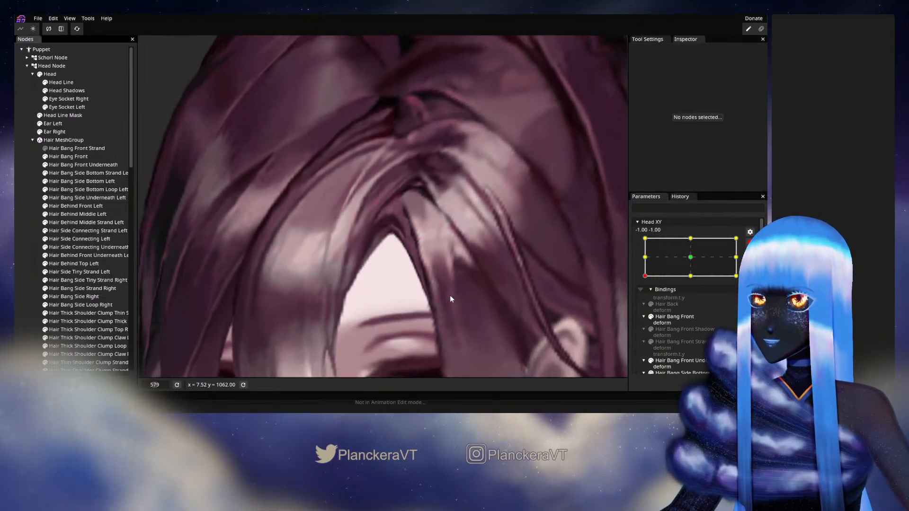
pyautogui.scroll(-5, 455, 297)
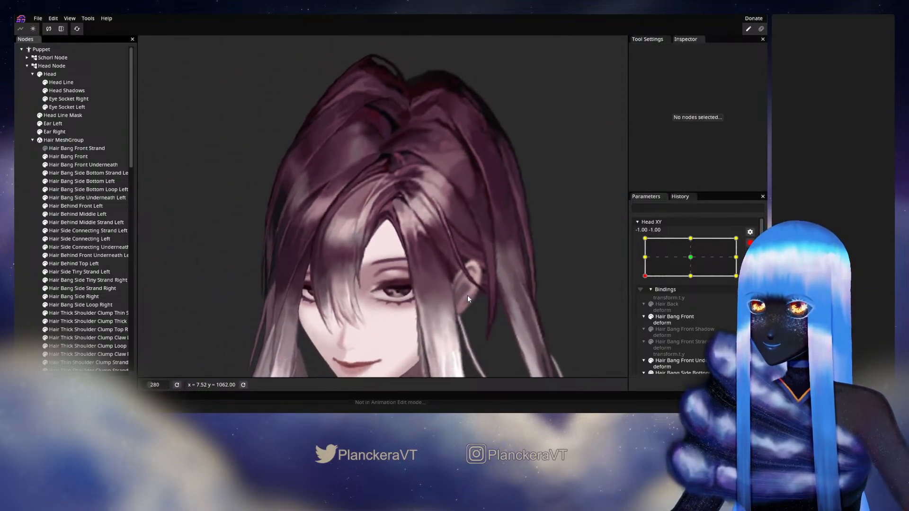
pyautogui.scroll(-1, 467, 305)
pyautogui.moveTo(485, 297); pyautogui.dragTo(527, 233)
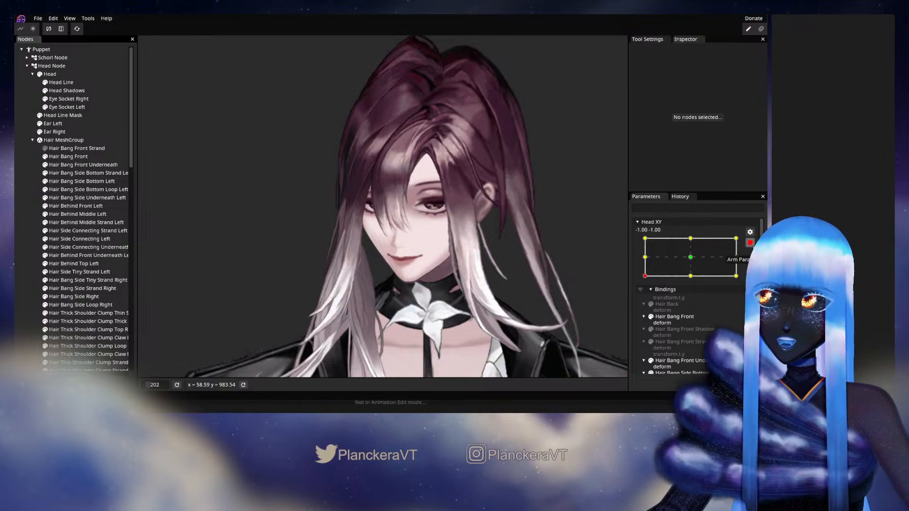
pyautogui.click(750, 242)
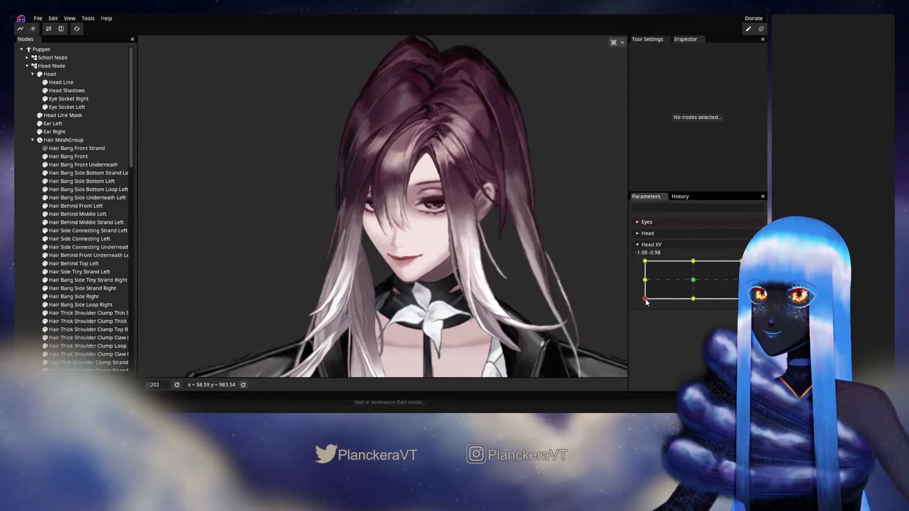
pyautogui.moveTo(645, 300)
pyautogui.mouseDown()
pyautogui.moveTo(696, 310)
pyautogui.moveTo(637, 309)
pyautogui.moveTo(635, 281)
pyautogui.moveTo(635, 303)
pyautogui.moveTo(645, 282)
pyautogui.moveTo(645, 299)
pyautogui.mouseUp()
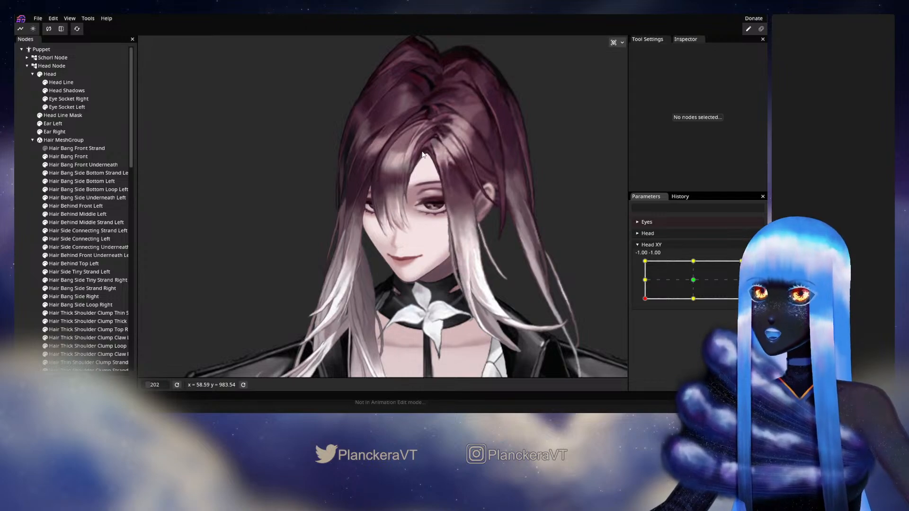
# Preview the bangs moving around the -1.00, -1.00 corner of Head XY and examine the hair near the parting up close.
pyautogui.moveTo(646, 300)
pyautogui.mouseDown()
pyautogui.moveTo(645, 281)
pyautogui.moveTo(646, 301)
pyautogui.moveTo(695, 306)
pyautogui.moveTo(637, 308)
pyautogui.mouseUp()
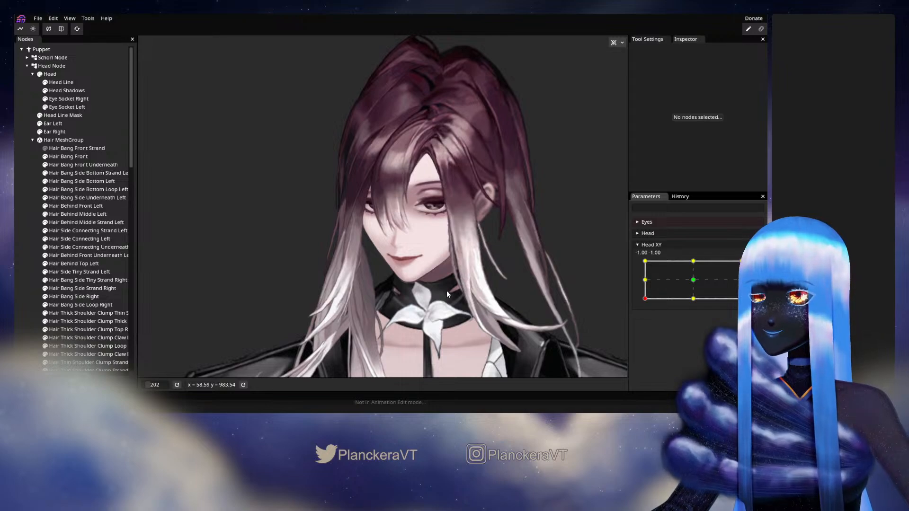
pyautogui.moveTo(445, 277); pyautogui.dragTo(451, 299)
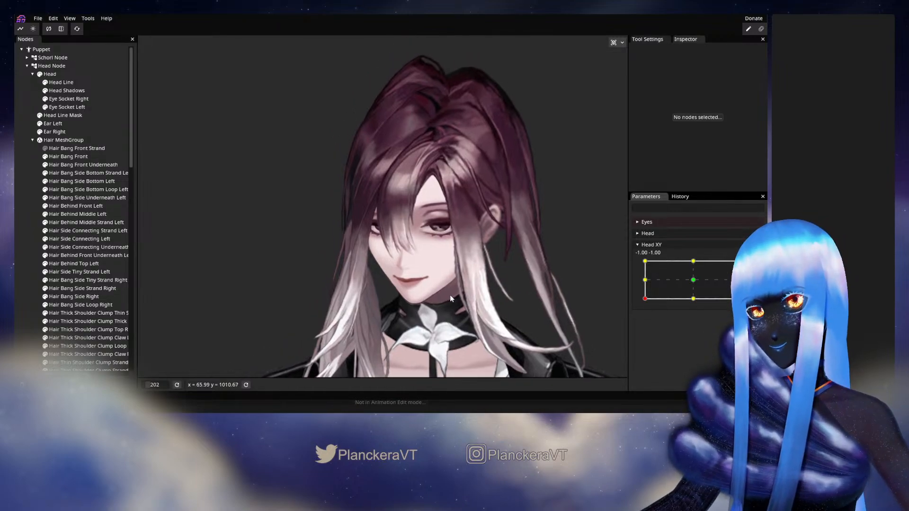
pyautogui.scroll(3, 452, 298)
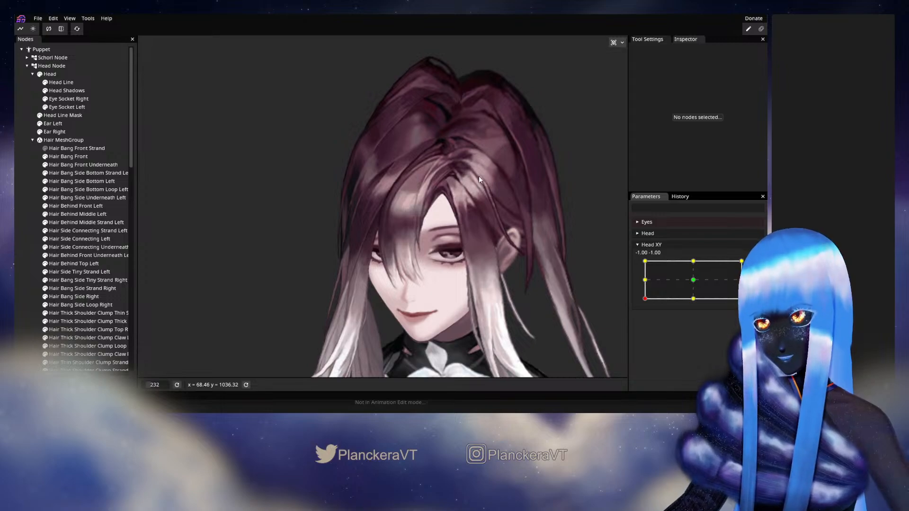
pyautogui.scroll(3, 424, 251)
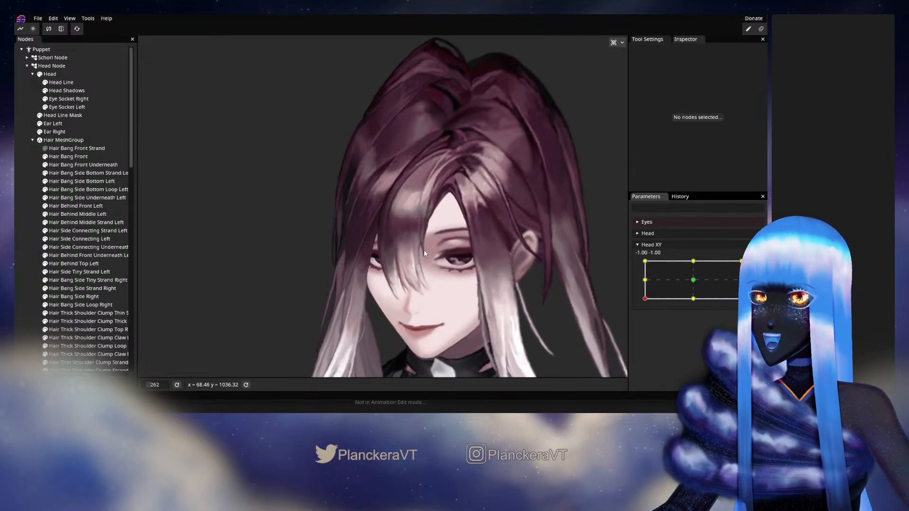
pyautogui.scroll(2, 440, 264)
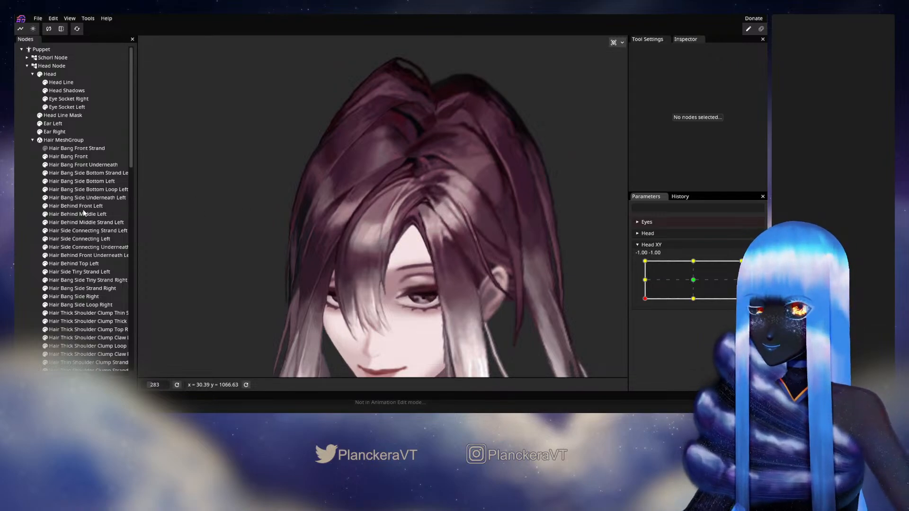
# Hide Hair Side Connecting Strand Left and preview the remaining side hair near the -1.00, -1.00 Head XY pose.
pyautogui.click(45, 231)
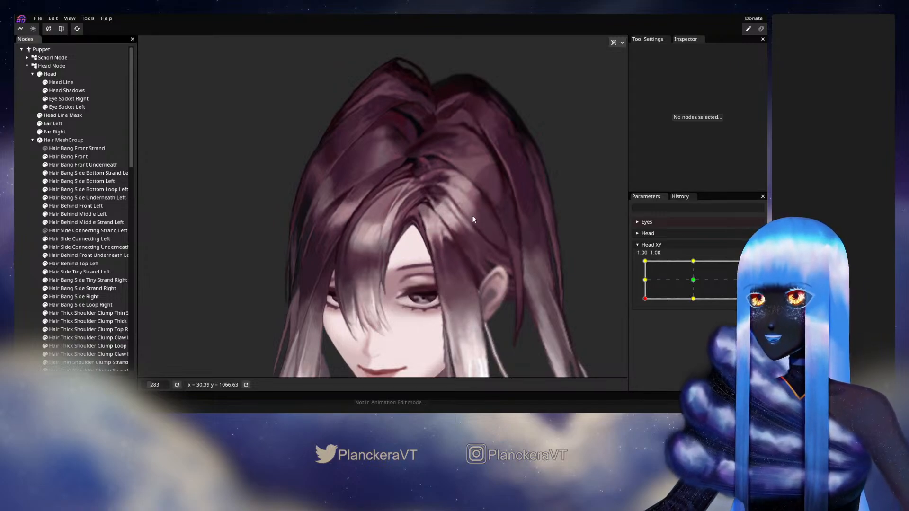
pyautogui.moveTo(484, 246)
pyautogui.mouseDown()
pyautogui.moveTo(485, 280)
pyautogui.moveTo(459, 243)
pyautogui.moveTo(473, 251)
pyautogui.mouseUp()
pyautogui.scroll(2, 472, 251)
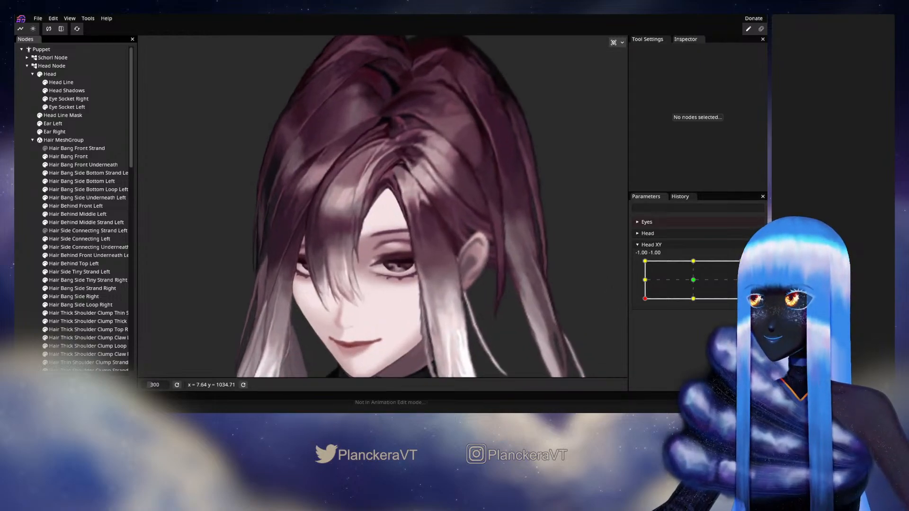
pyautogui.moveTo(645, 300)
pyautogui.mouseDown()
pyautogui.moveTo(692, 305)
pyautogui.moveTo(640, 302)
pyautogui.moveTo(643, 281)
pyautogui.moveTo(642, 303)
pyautogui.mouseUp()
# Arm Head XY at -1.00, -1.00 and compare the hair around the parting with the 0.00, 0.00 pose.
pyautogui.click(756, 265)
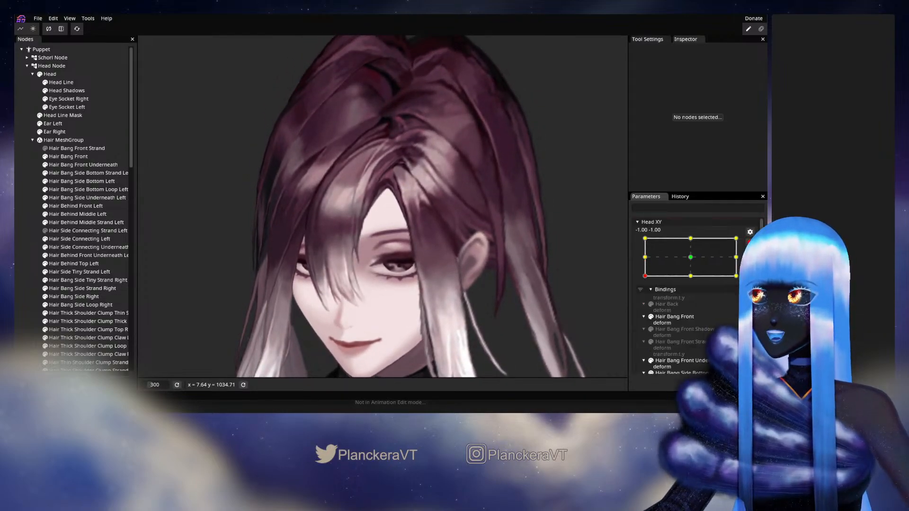
pyautogui.scroll(1, 388, 181)
pyautogui.moveTo(388, 184); pyautogui.dragTo(375, 231)
pyautogui.scroll(2, 379, 242)
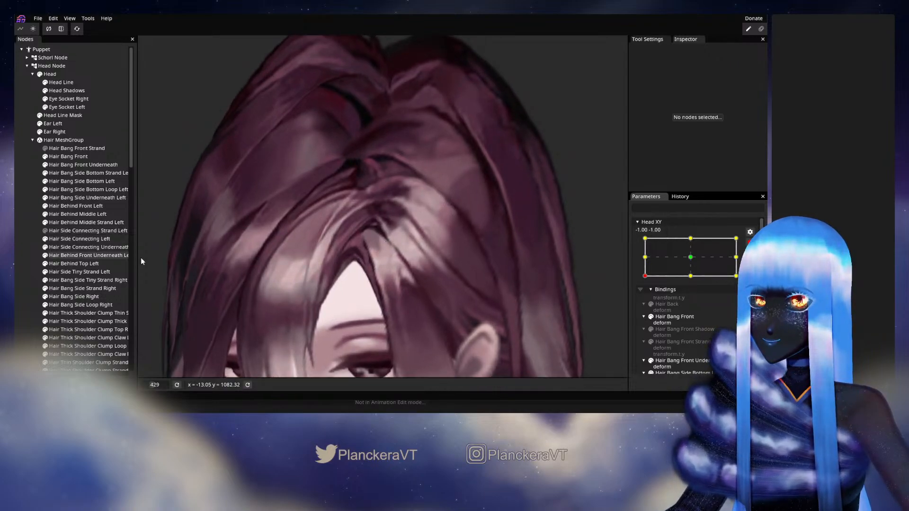
pyautogui.click(687, 256)
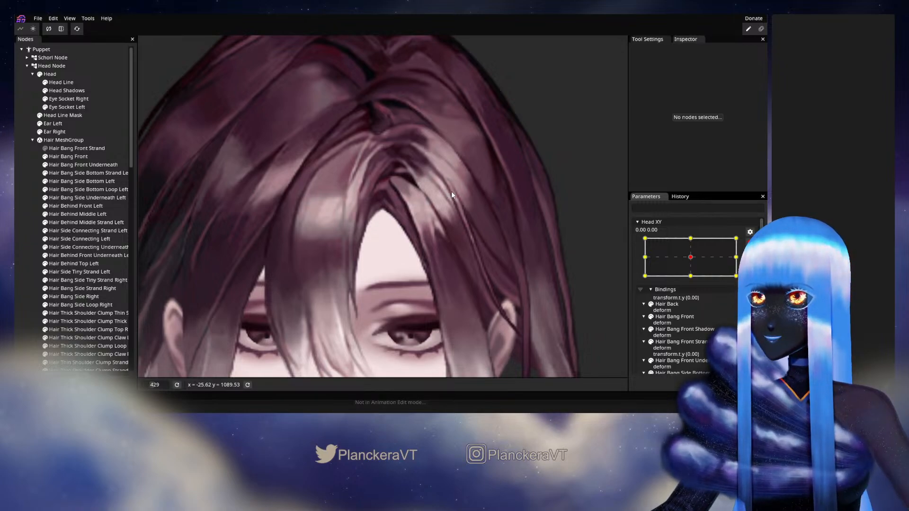
pyautogui.click(645, 276)
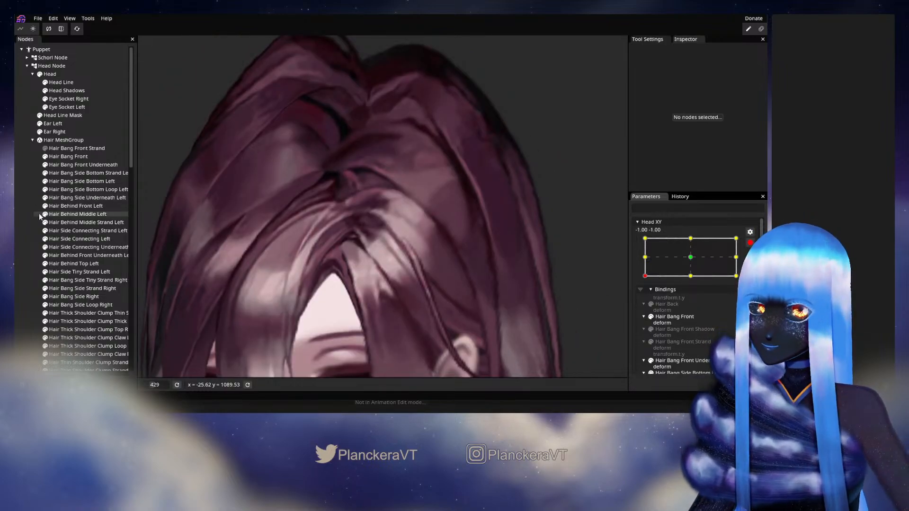
# Save the puppet file and reposition the inner vertices of Hair Side Connecting Left beside the parting at -1.00, -1.00, leaving the node deselected.
pyautogui.scroll(2, 430, 292)
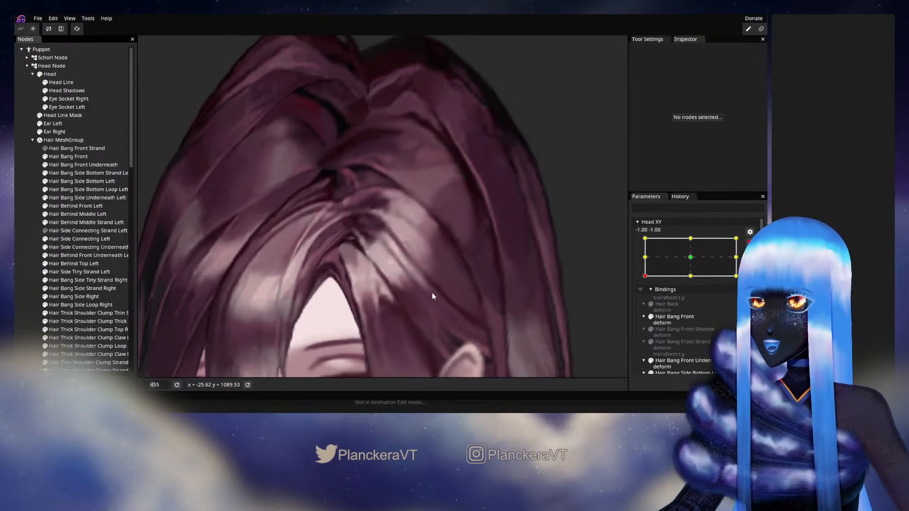
pyautogui.scroll(1, 425, 287)
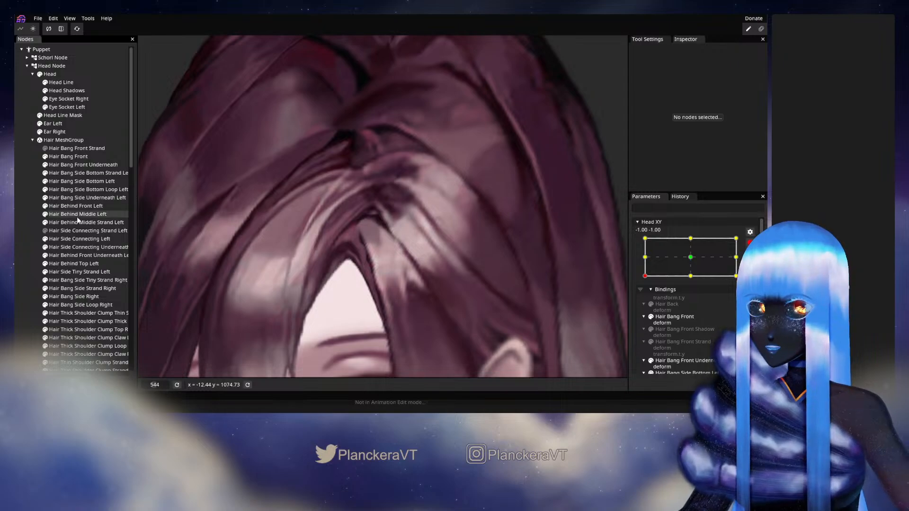
pyautogui.click(71, 239)
pyautogui.scroll(2, 426, 222)
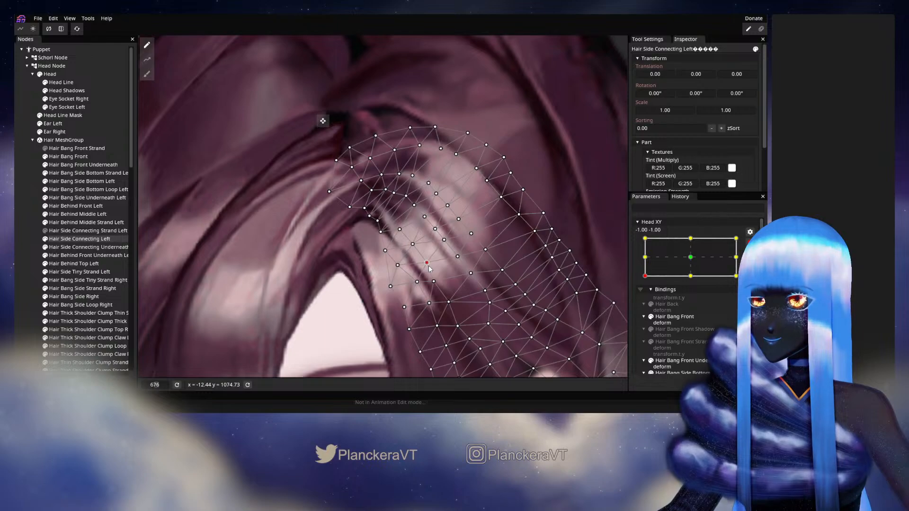
pyautogui.hotkey('ctrl', 's')
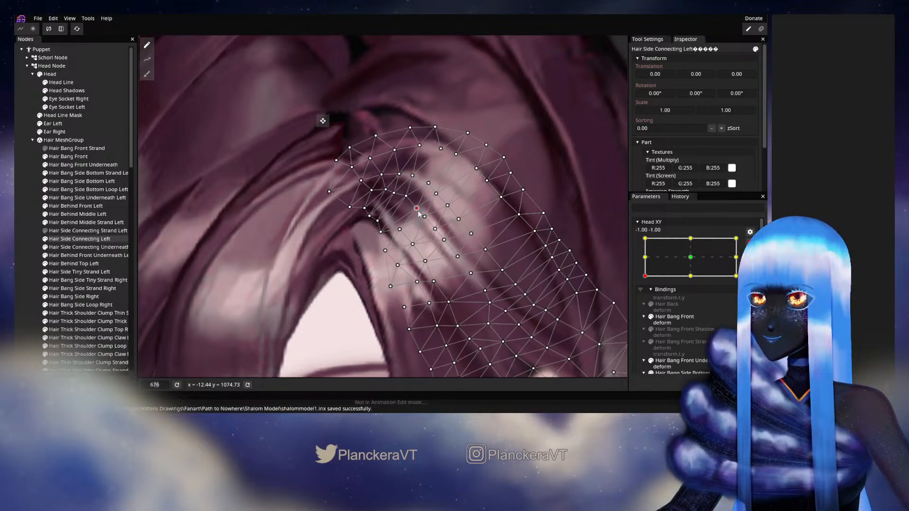
pyautogui.moveTo(418, 211); pyautogui.dragTo(409, 204)
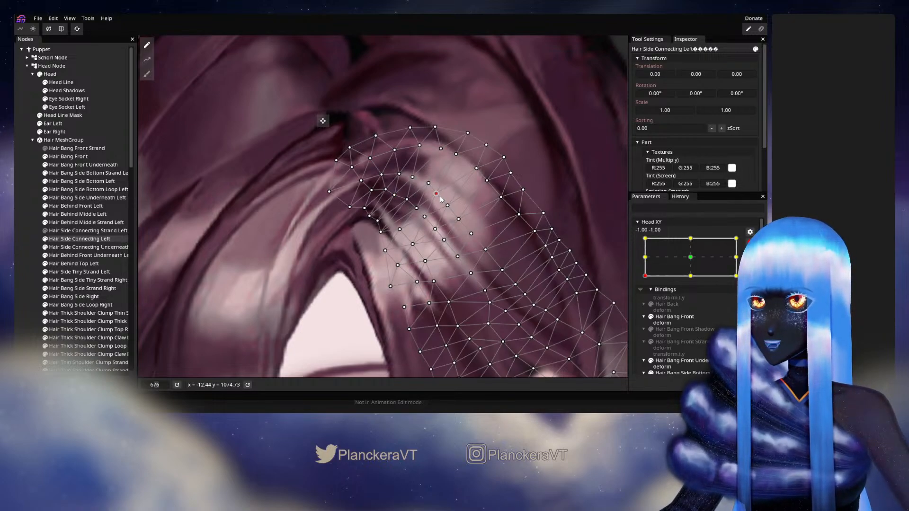
pyautogui.click(449, 208)
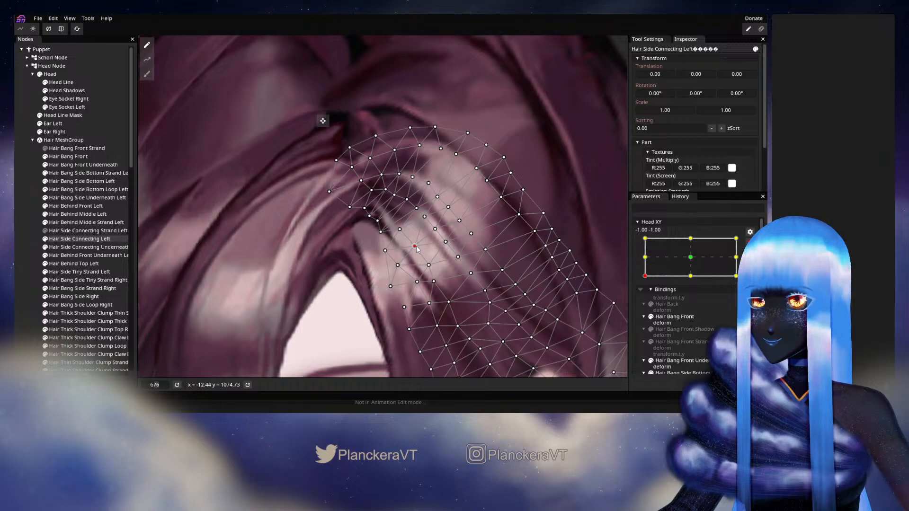
pyautogui.click(438, 197)
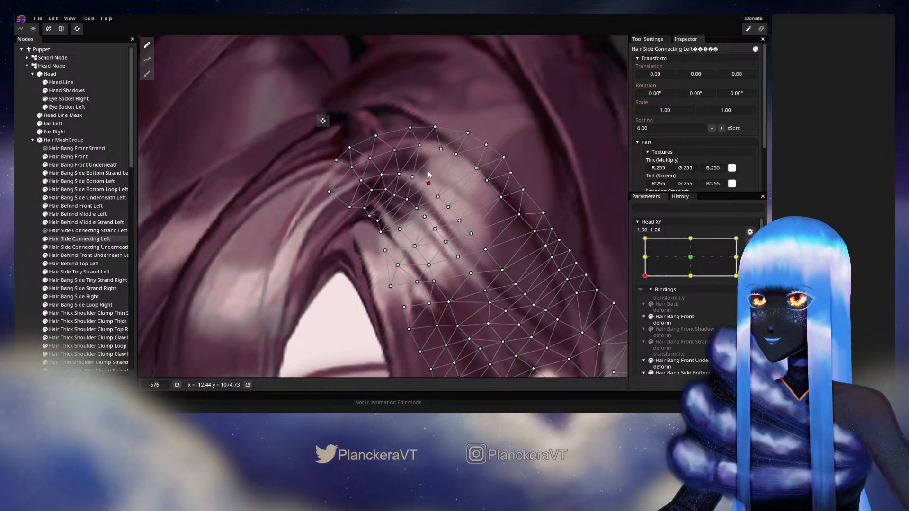
pyautogui.moveTo(428, 174); pyautogui.dragTo(432, 187)
pyautogui.click(42, 256)
# Disarm Head XY and preview the head moving around -1.00, -1.00 and across to the downward center keypoint.
pyautogui.scroll(-3, 465, 255)
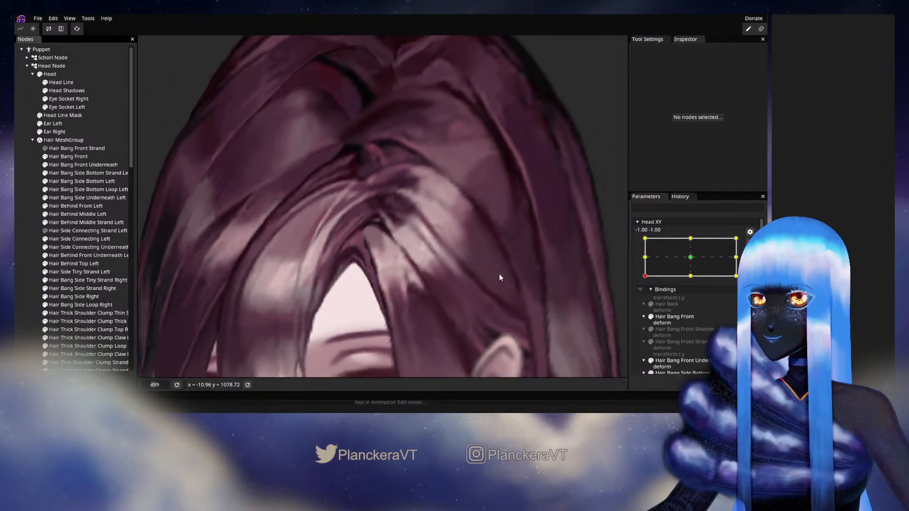
pyautogui.scroll(-5, 499, 274)
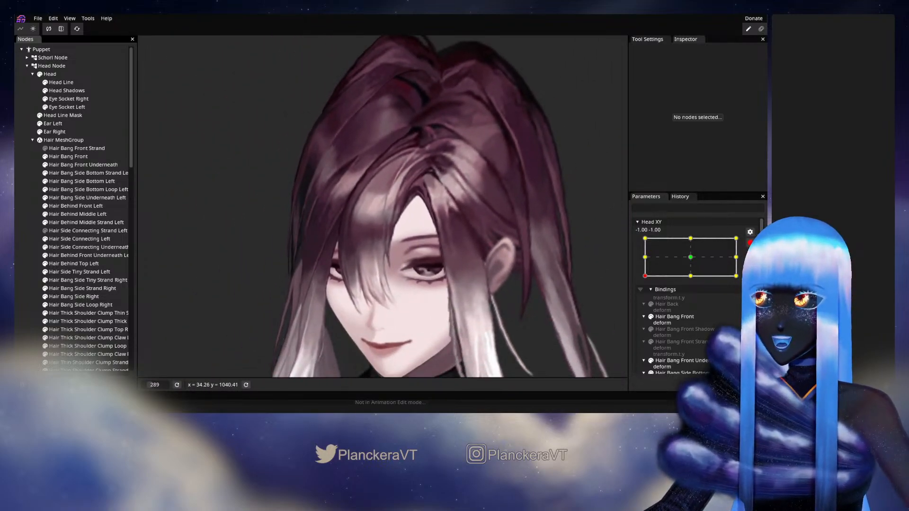
pyautogui.click(750, 242)
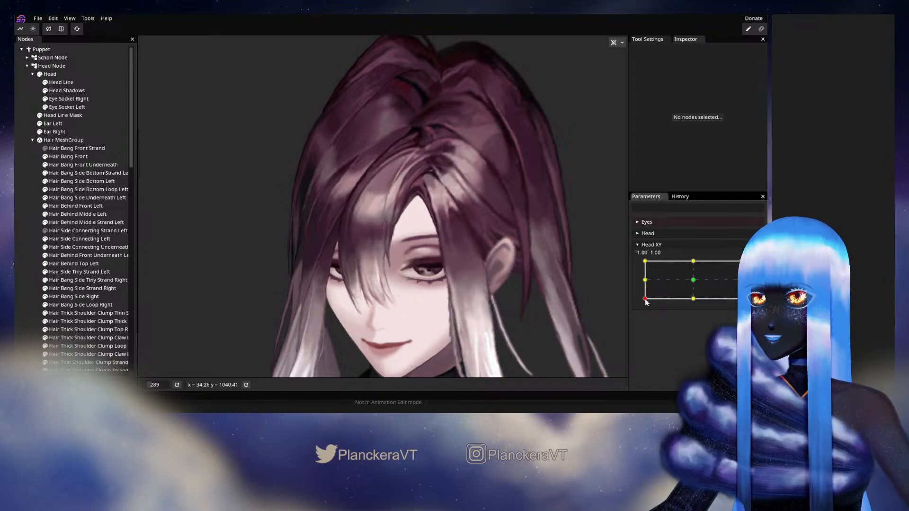
pyautogui.moveTo(646, 301)
pyautogui.mouseDown()
pyautogui.moveTo(692, 309)
pyautogui.moveTo(644, 309)
pyautogui.moveTo(642, 283)
pyautogui.moveTo(639, 302)
pyautogui.moveTo(696, 309)
pyautogui.moveTo(639, 309)
pyautogui.moveTo(701, 316)
pyautogui.moveTo(634, 310)
pyautogui.mouseUp()
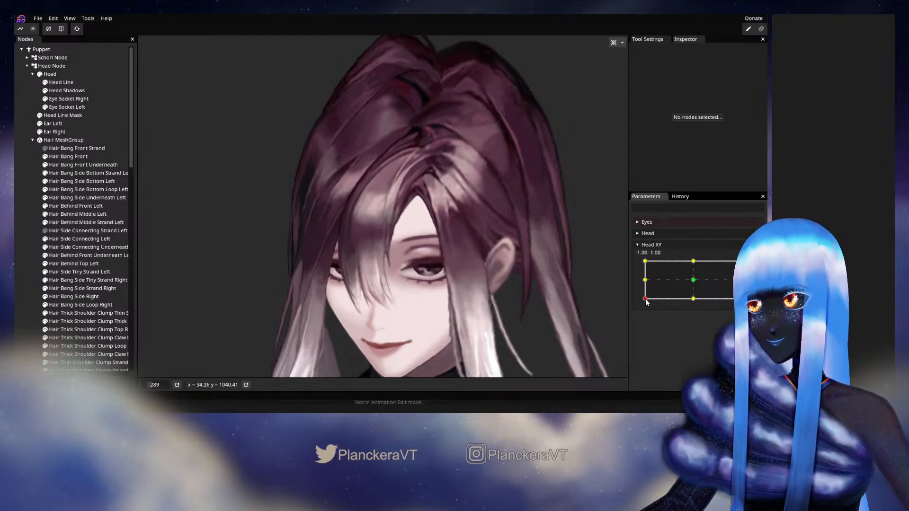
pyautogui.moveTo(645, 300); pyautogui.dragTo(694, 311)
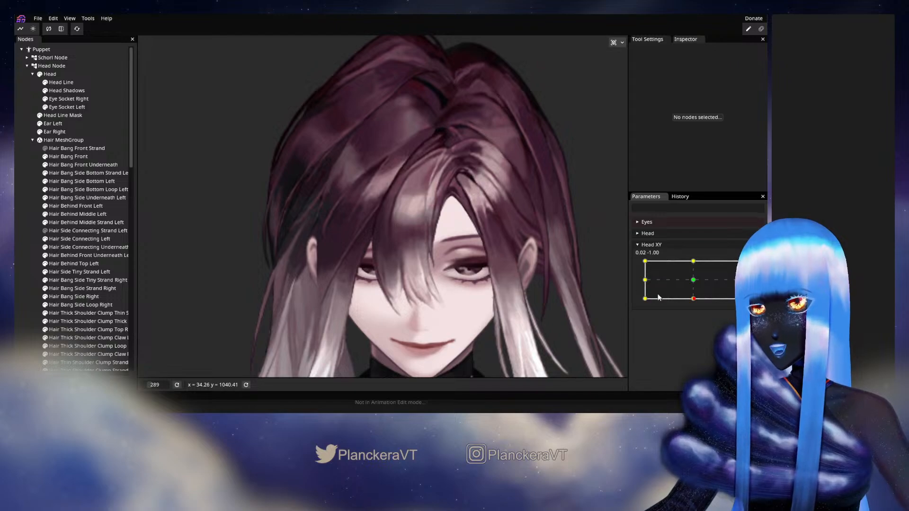
pyautogui.click(693, 298)
pyautogui.moveTo(693, 299); pyautogui.dragTo(645, 298)
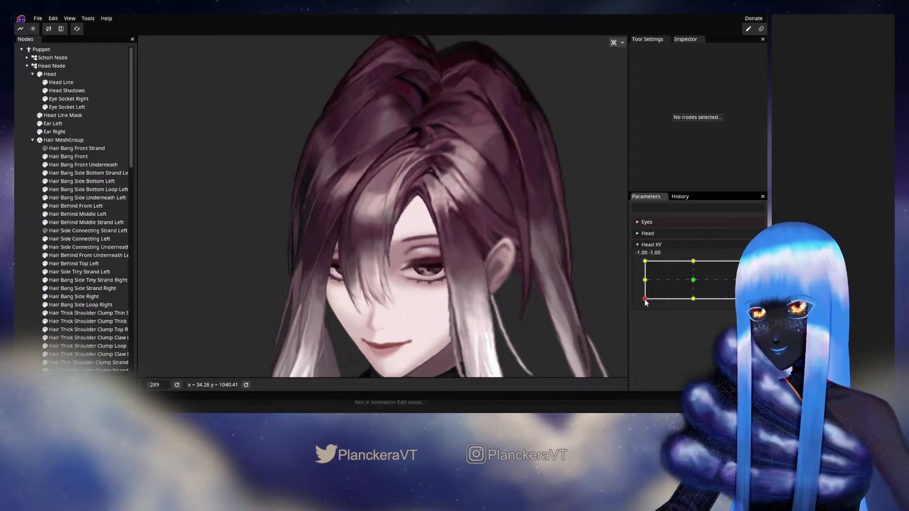
pyautogui.moveTo(645, 300)
pyautogui.mouseDown()
pyautogui.moveTo(646, 282)
pyautogui.moveTo(648, 303)
pyautogui.moveTo(699, 311)
pyautogui.moveTo(637, 306)
pyautogui.mouseUp()
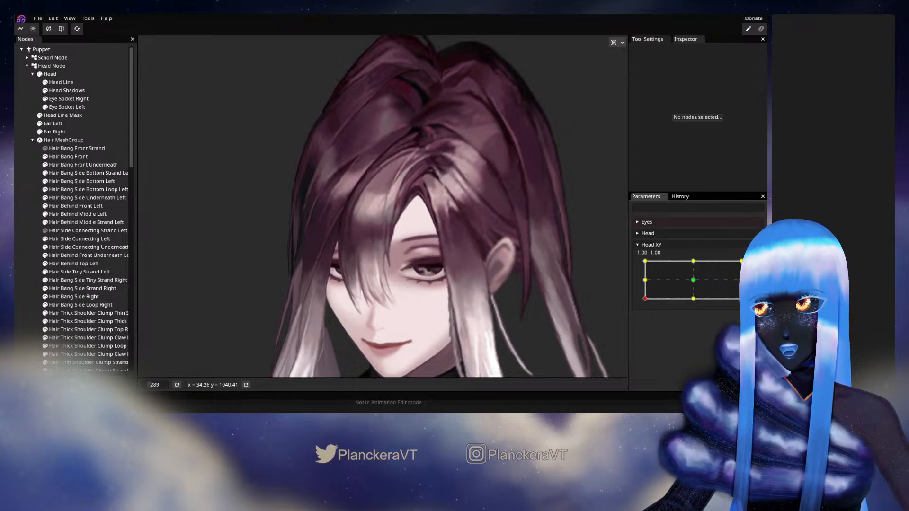
# Arm Head XY again and compare the parting at 0.00, -1.00 with the -1.00, -1.00 pose.
pyautogui.click(755, 267)
pyautogui.scroll(3, 490, 207)
pyautogui.moveTo(489, 207); pyautogui.dragTo(405, 281)
pyautogui.scroll(2, 405, 280)
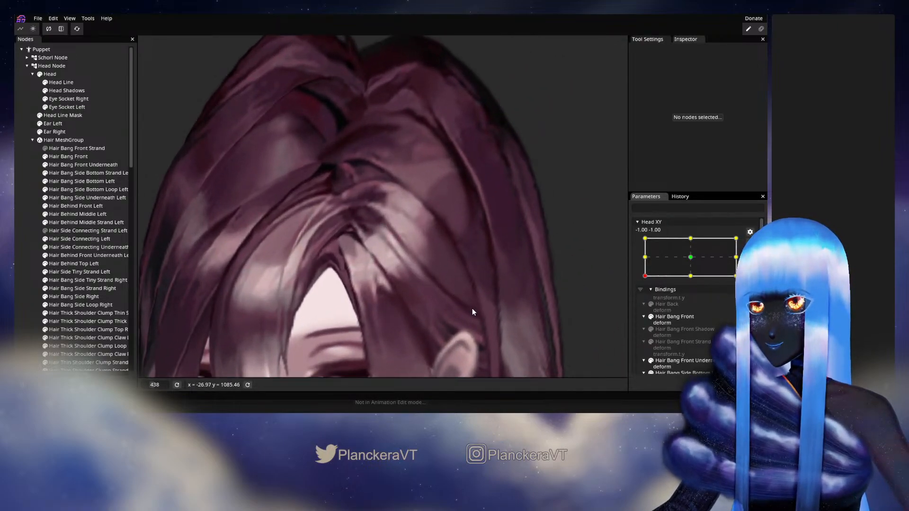
pyautogui.click(690, 275)
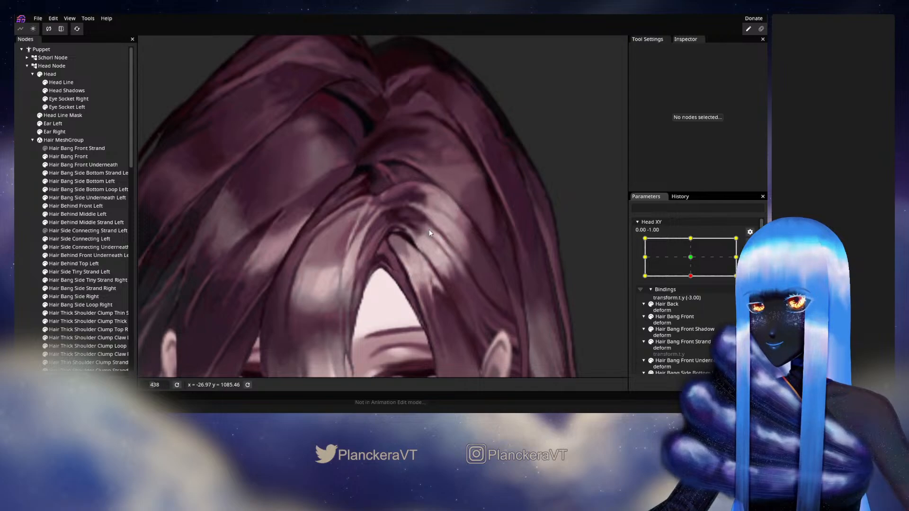
pyautogui.click(645, 276)
pyautogui.scroll(1, 308, 268)
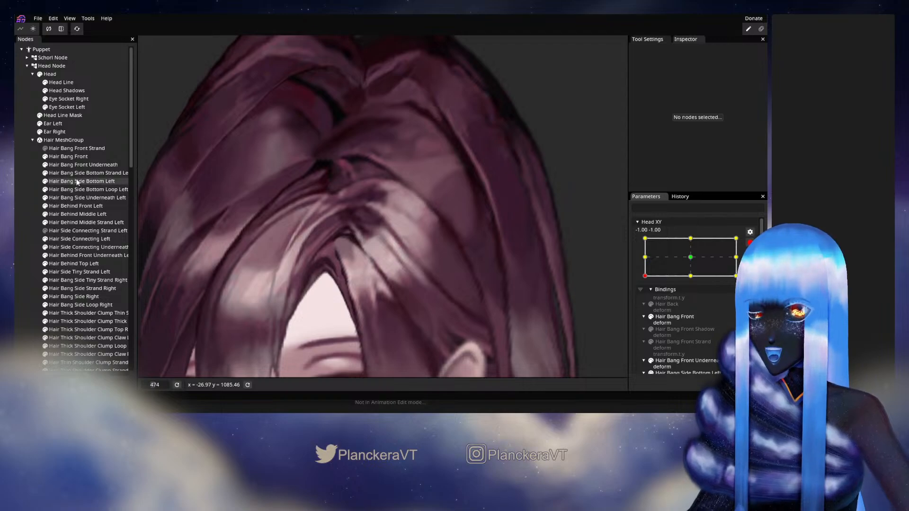
# Reposition mesh vertices of Hair Side Connecting Left along the strand above the ear at Head XY -1.00, -1.00 and deselect the node.
pyautogui.click(72, 239)
pyautogui.scroll(1, 407, 289)
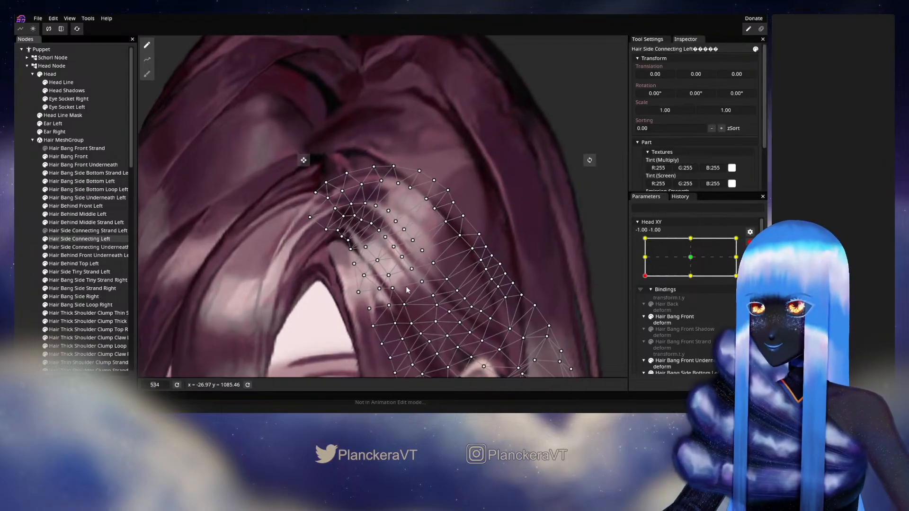
pyautogui.scroll(2, 407, 290)
pyautogui.click(147, 74)
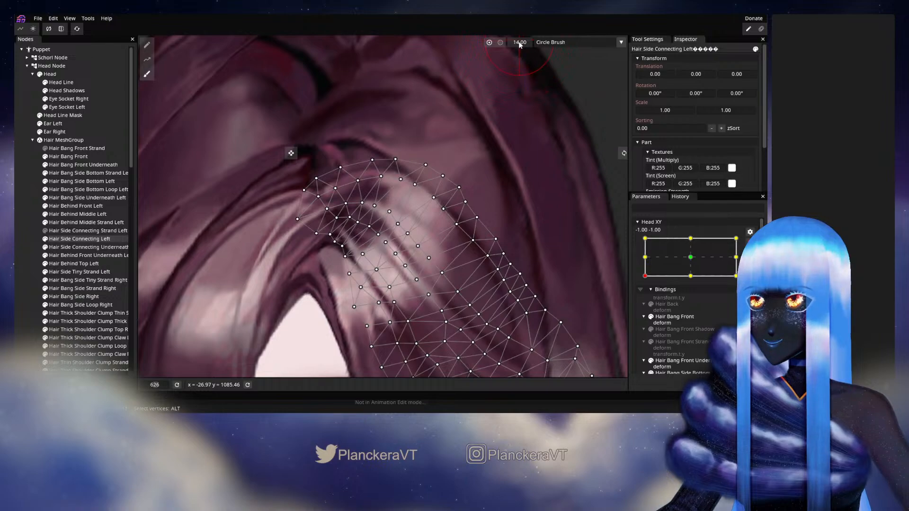
pyautogui.scroll(1, 419, 249)
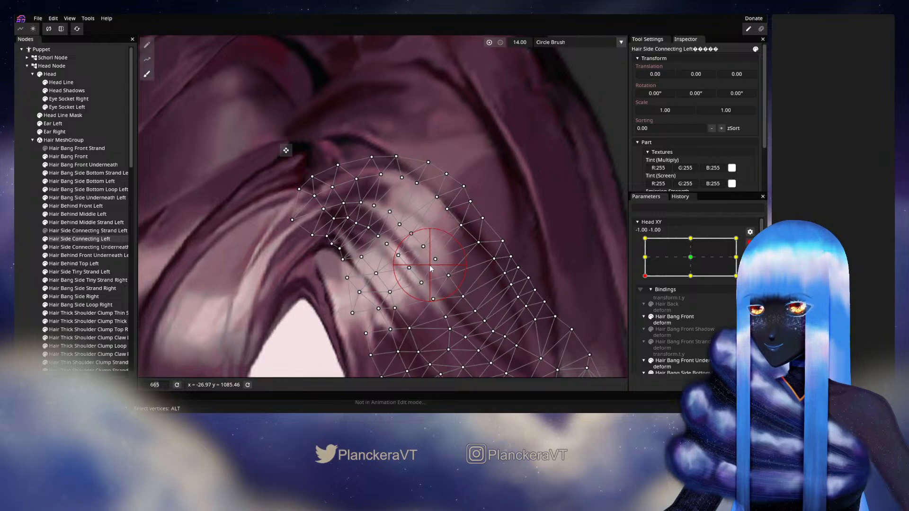
pyautogui.moveTo(443, 286); pyautogui.dragTo(432, 260)
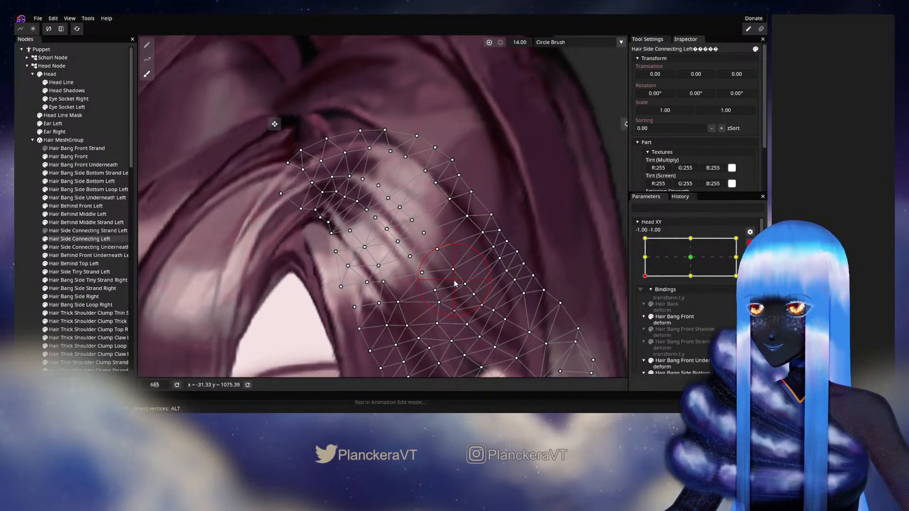
pyautogui.click(151, 49)
pyautogui.moveTo(474, 287); pyautogui.dragTo(454, 237)
pyautogui.scroll(1, 454, 238)
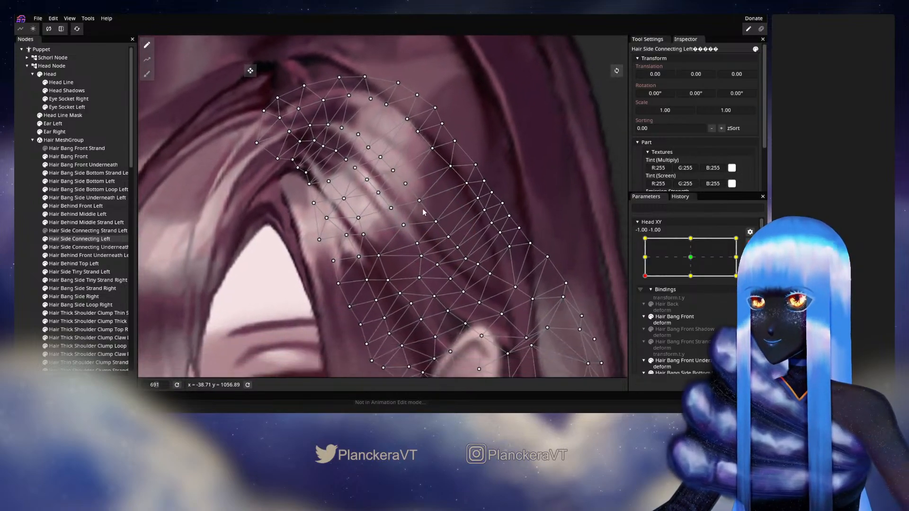
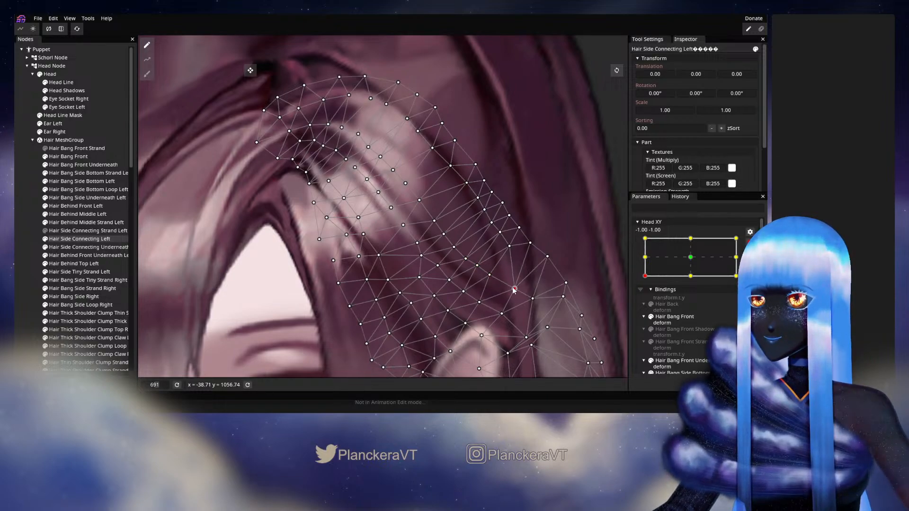
pyautogui.moveTo(426, 227); pyautogui.dragTo(461, 272)
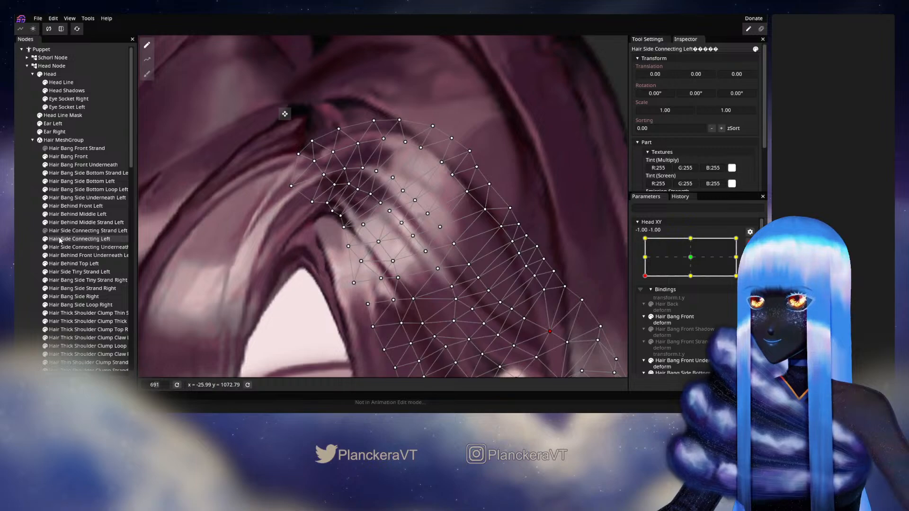
pyautogui.click(426, 274)
pyautogui.scroll(-2, 415, 280)
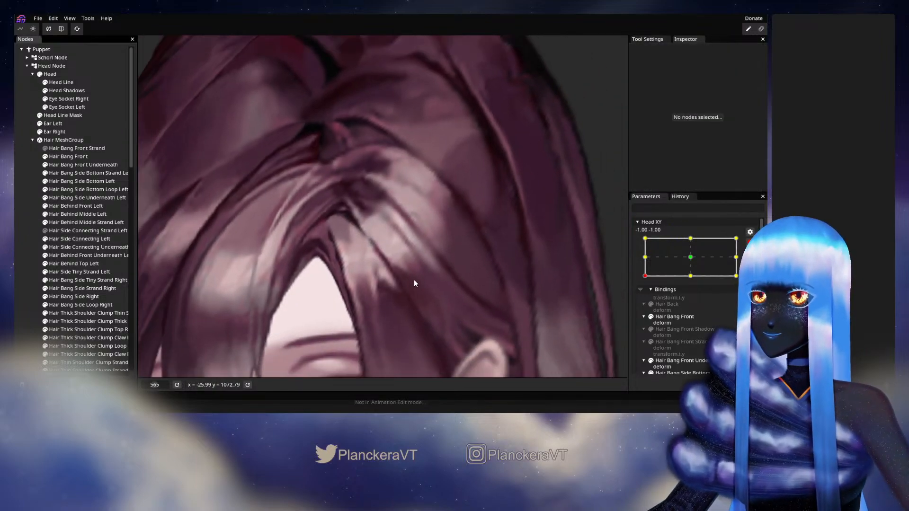
# Disarm Head XY and preview the side connecting hair as the head moves around -1.00, -1.00.
pyautogui.scroll(-2, 464, 286)
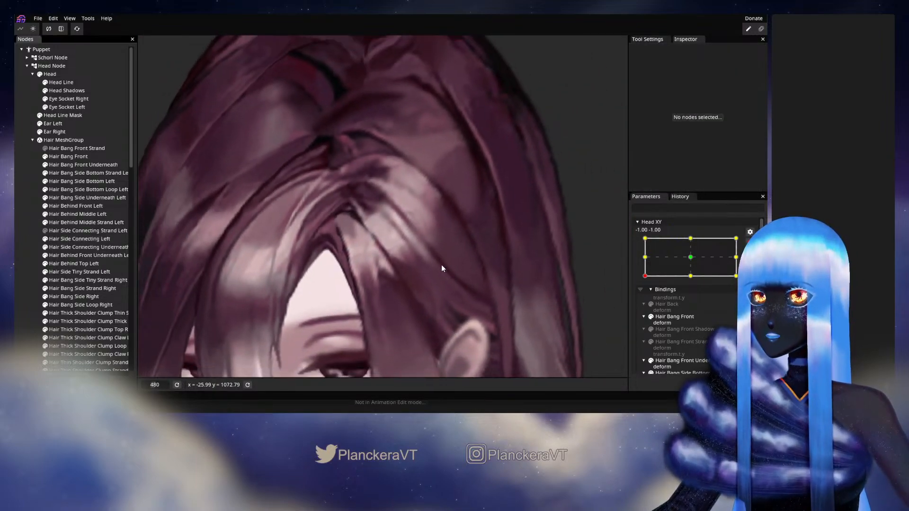
pyautogui.moveTo(441, 265); pyautogui.dragTo(479, 250)
pyautogui.scroll(-2, 503, 248)
pyautogui.click(749, 242)
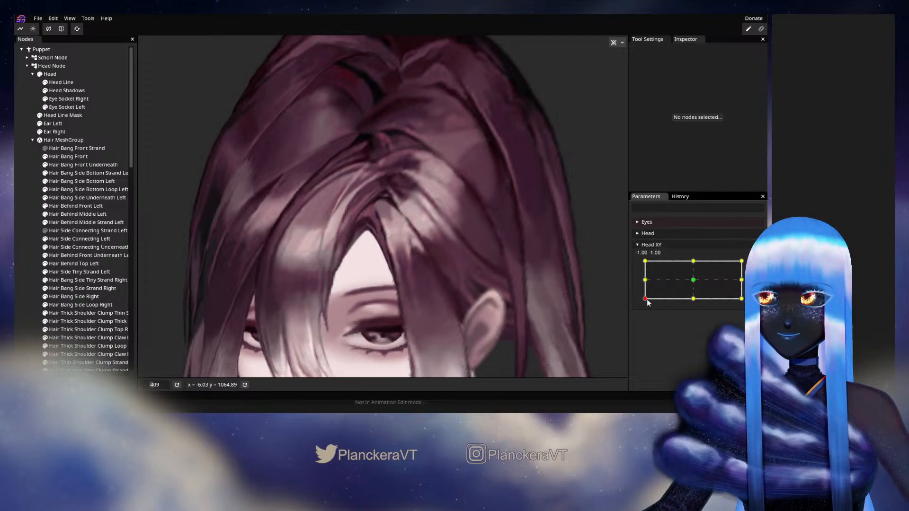
pyautogui.moveTo(646, 301)
pyautogui.mouseDown()
pyautogui.moveTo(695, 306)
pyautogui.moveTo(640, 304)
pyautogui.mouseUp()
# Arm Head XY at -1.00, -1.00 and nudge the Hair Side Connecting Left vertices beside the parting with the 14.00 Circle Brush, then deselect.
pyautogui.click(750, 266)
pyautogui.moveTo(404, 217); pyautogui.dragTo(388, 288)
pyautogui.scroll(1, 388, 288)
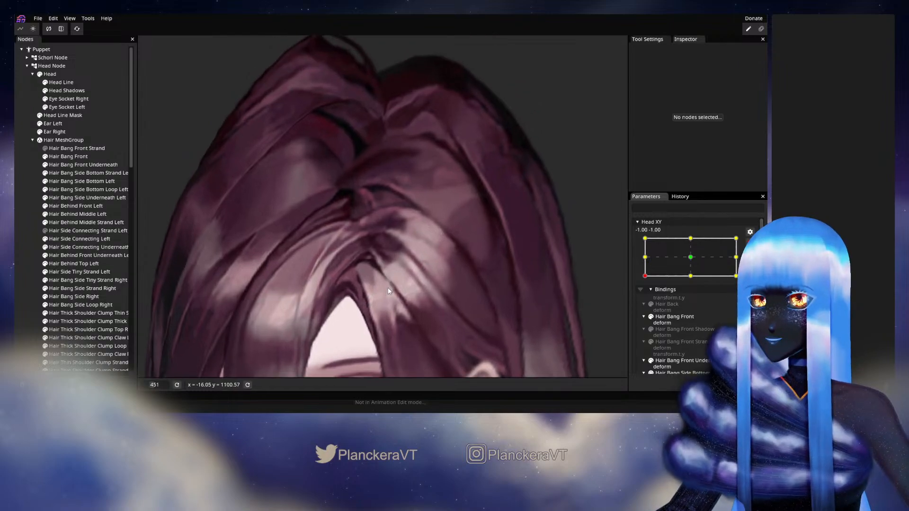
pyautogui.scroll(1, 388, 288)
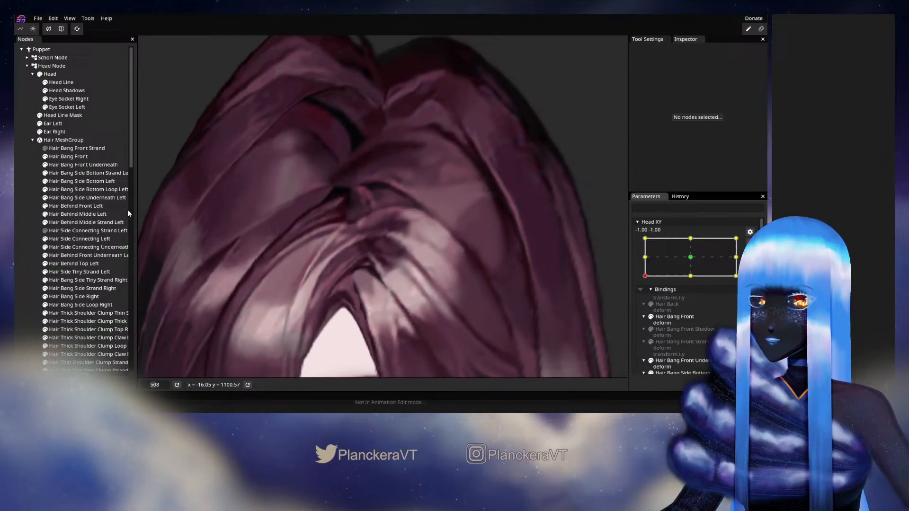
pyautogui.click(72, 238)
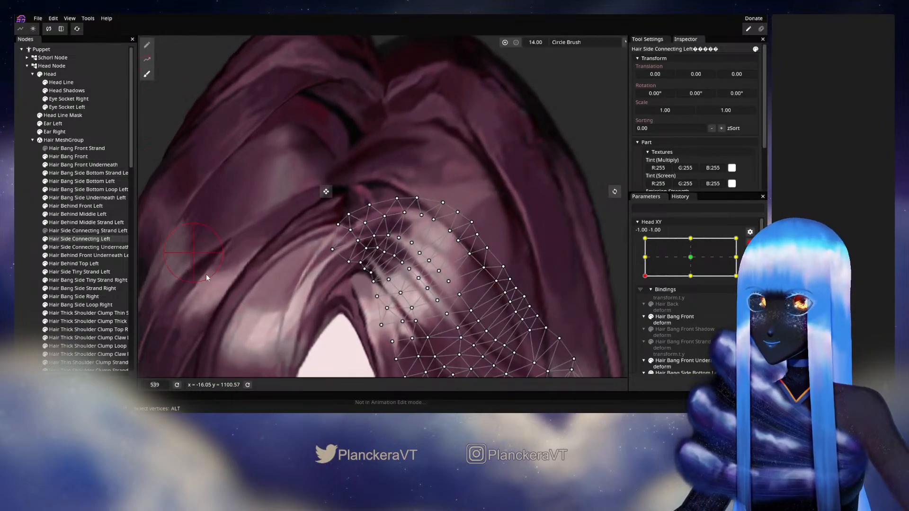
pyautogui.moveTo(226, 269); pyautogui.dragTo(233, 219)
pyautogui.scroll(2, 233, 219)
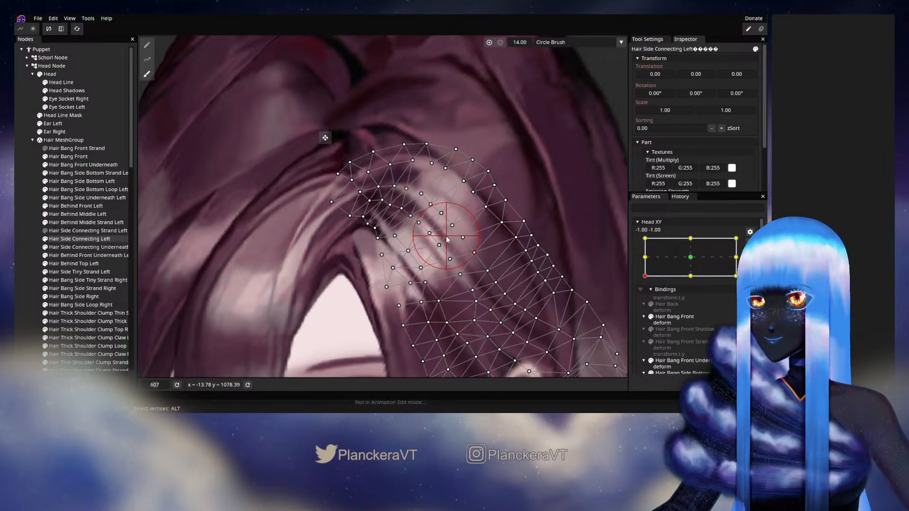
pyautogui.click(26, 225)
pyautogui.scroll(-4, 490, 263)
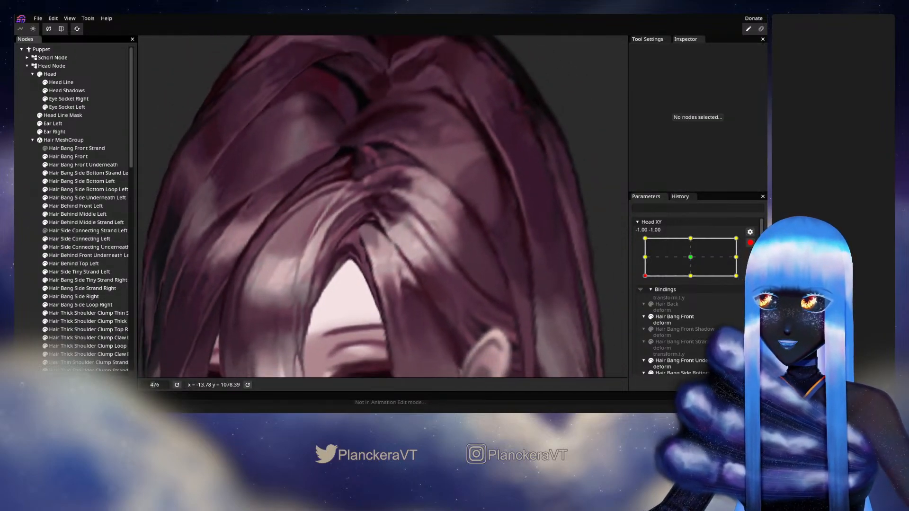
# Disarm Head XY and examine the parting while repeatedly moving the head in and out of -1.00, -1.00.
pyautogui.click(750, 242)
pyautogui.moveTo(646, 301)
pyautogui.mouseDown()
pyautogui.moveTo(695, 308)
pyautogui.moveTo(635, 308)
pyautogui.moveTo(693, 310)
pyautogui.moveTo(645, 311)
pyautogui.mouseUp()
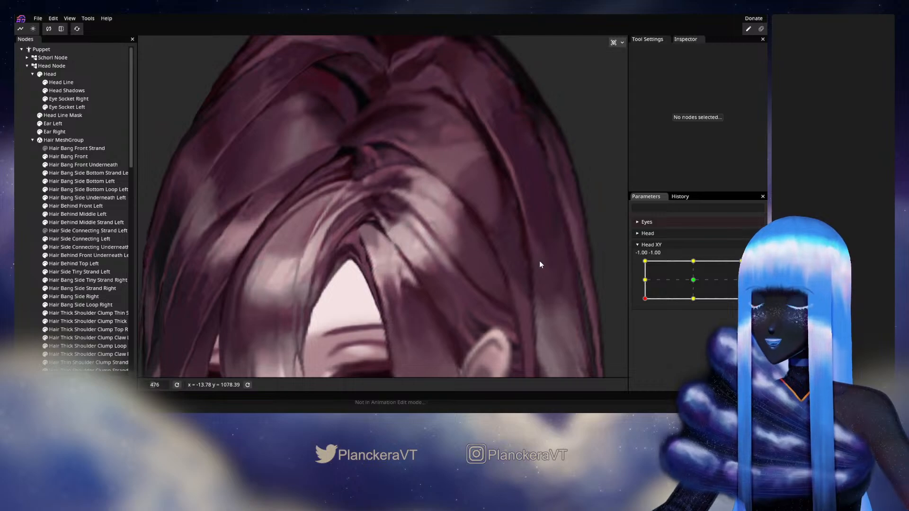
pyautogui.scroll(2, 518, 258)
pyautogui.moveTo(645, 298)
pyautogui.mouseDown()
pyautogui.moveTo(695, 308)
pyautogui.moveTo(638, 307)
pyautogui.mouseUp()
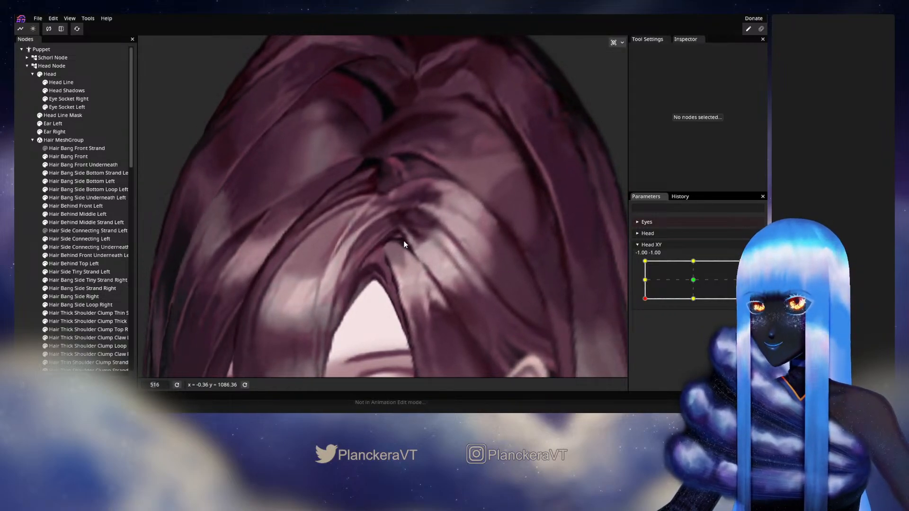
pyautogui.moveTo(645, 299)
pyautogui.mouseDown()
pyautogui.moveTo(642, 287)
pyautogui.moveTo(637, 304)
pyautogui.mouseUp()
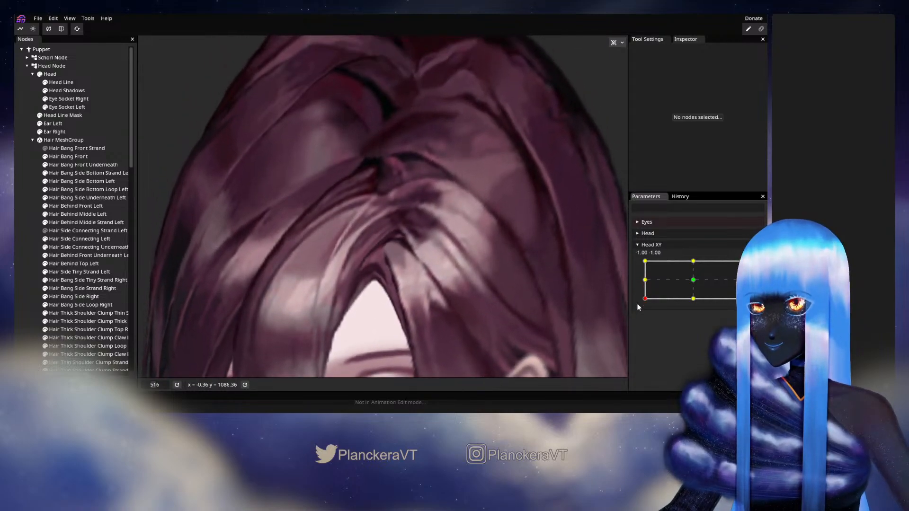
# Arm Head XY at -1.00, -1.00 and move two inner arch vertices of Hair Side Connecting Left next to the parting, then deselect the node.
pyautogui.click(755, 265)
pyautogui.scroll(5, 400, 270)
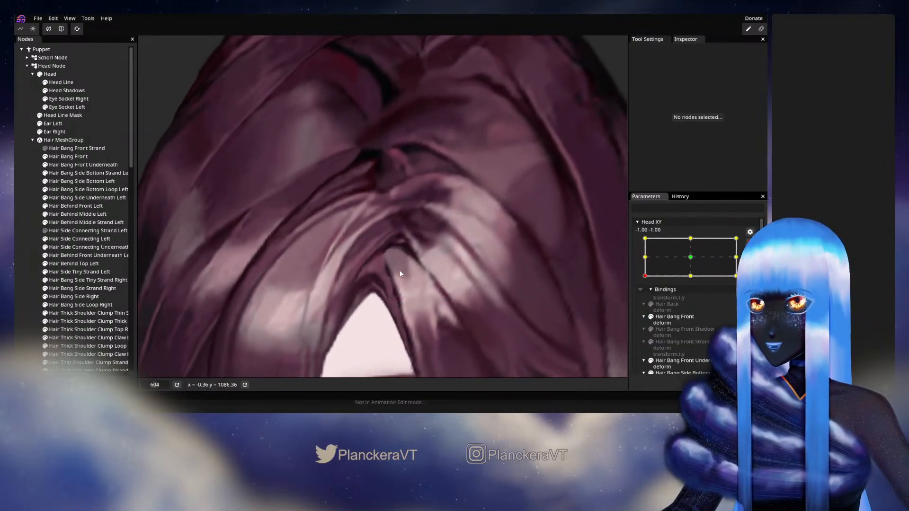
pyautogui.click(71, 157)
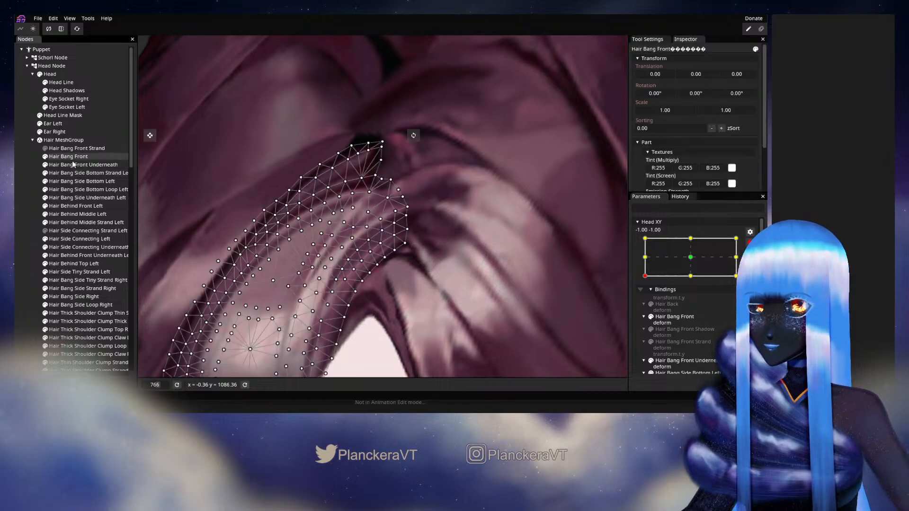
pyautogui.click(80, 239)
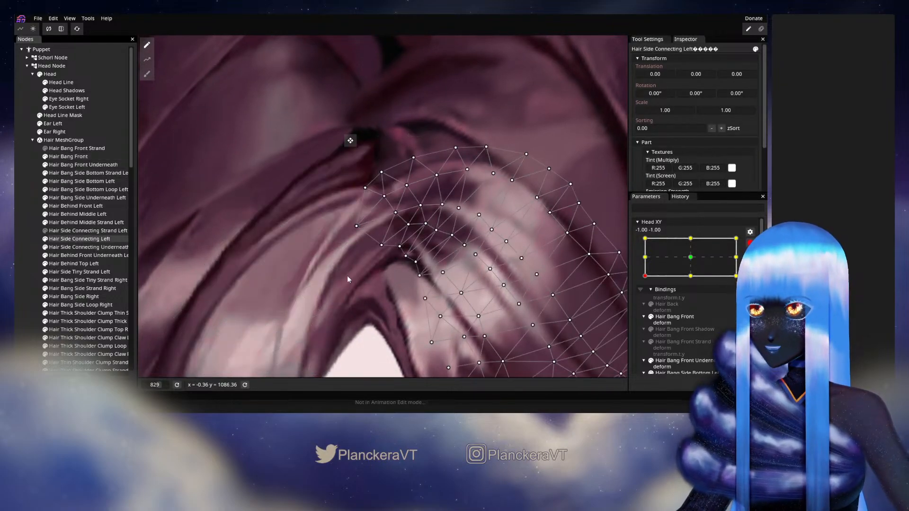
pyautogui.scroll(3, 362, 275)
pyautogui.moveTo(439, 229); pyautogui.dragTo(452, 237)
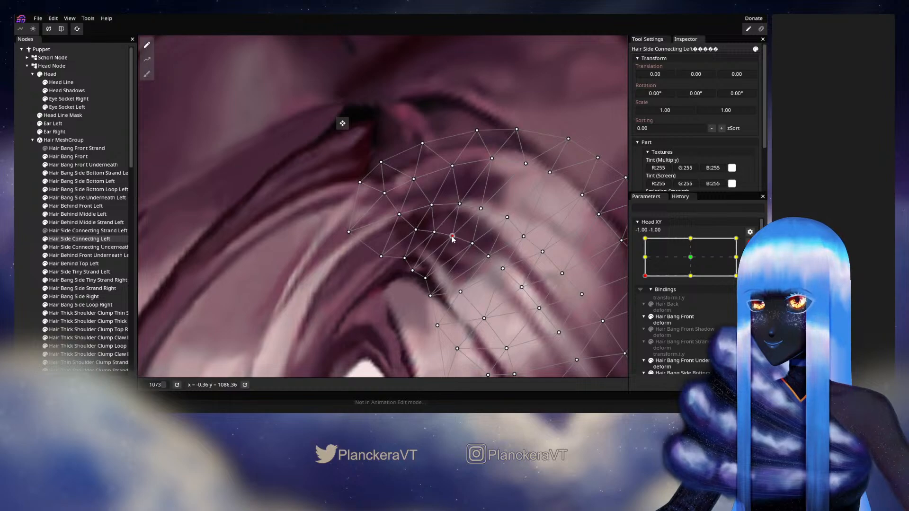
pyautogui.click(473, 244)
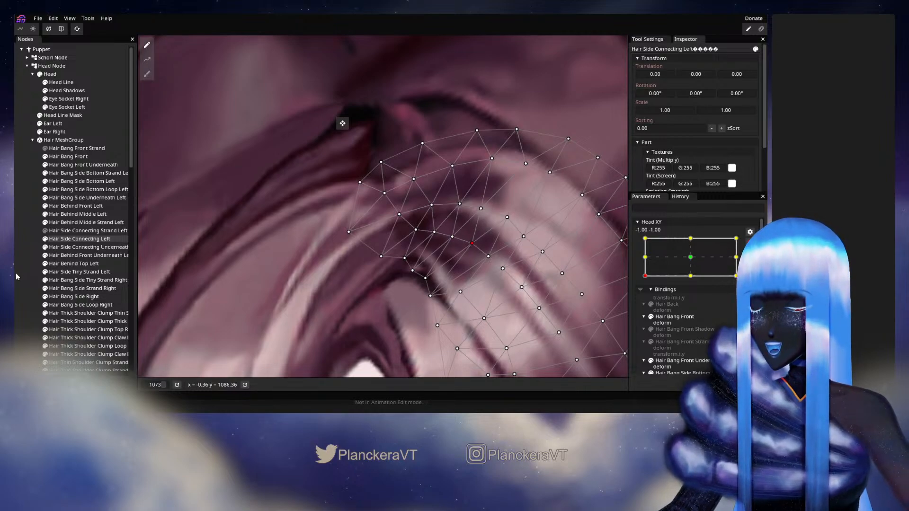
pyautogui.click(410, 270)
pyautogui.scroll(-1, 410, 270)
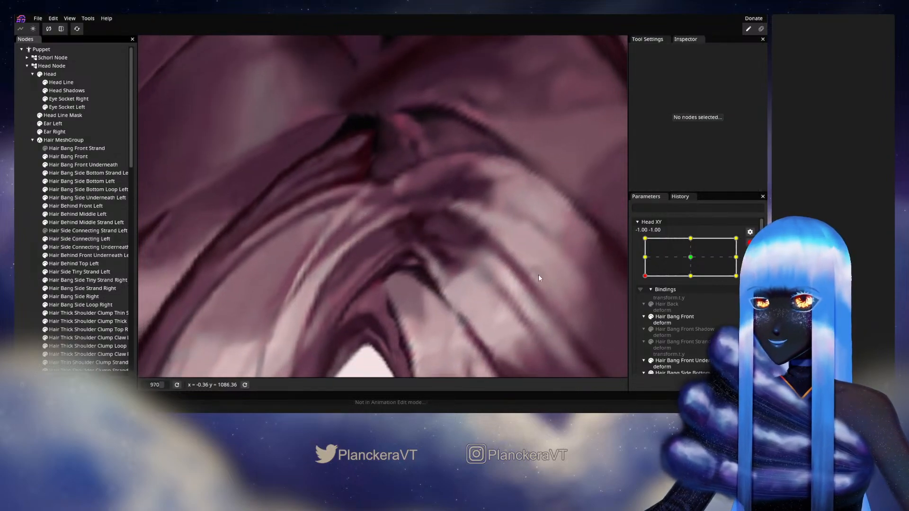
# Disarm Head XY and preview the parting as the head moves between -1.00, -1.00 and the downward center keypoint.
pyautogui.click(749, 242)
pyautogui.scroll(-2, 445, 271)
pyautogui.scroll(-1, 446, 271)
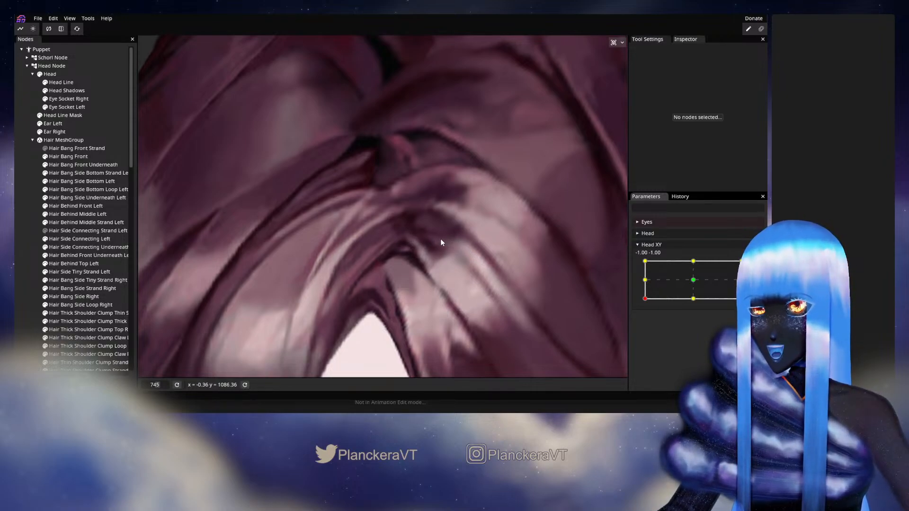
pyautogui.moveTo(648, 302); pyautogui.dragTo(694, 301)
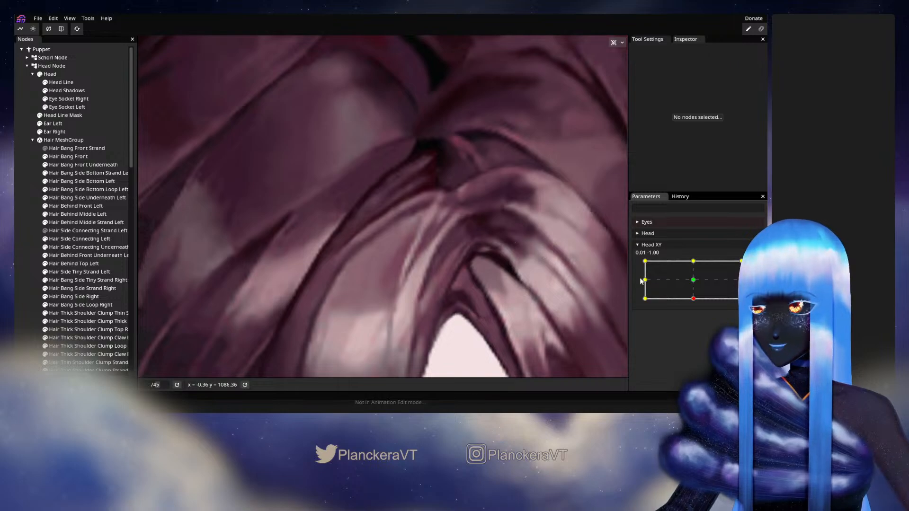
pyautogui.moveTo(693, 301); pyautogui.dragTo(635, 305)
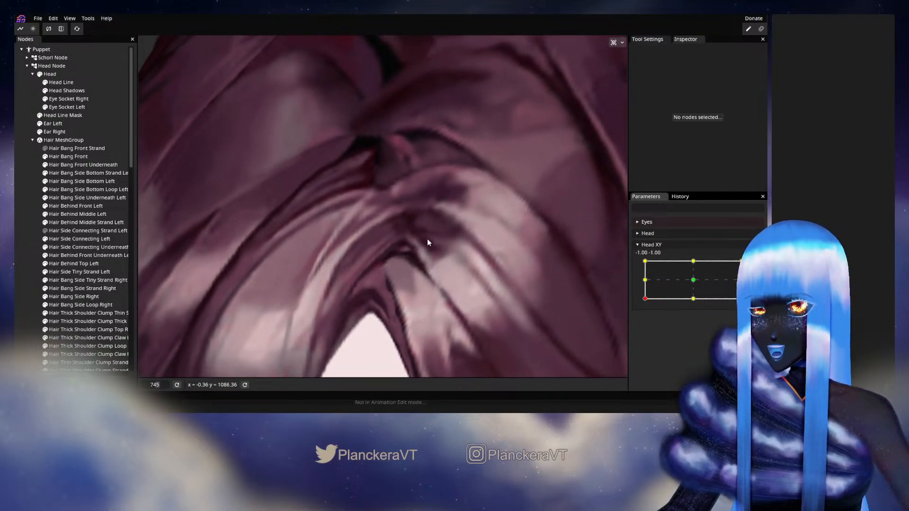
pyautogui.moveTo(645, 299)
pyautogui.mouseDown()
pyautogui.moveTo(644, 283)
pyautogui.moveTo(643, 303)
pyautogui.mouseUp()
# Arm Head XY at -1.00, -1.00 and nudge the Hair Side Connecting Left vertices along the inner edge of the arch beside the parting.
pyautogui.click(756, 265)
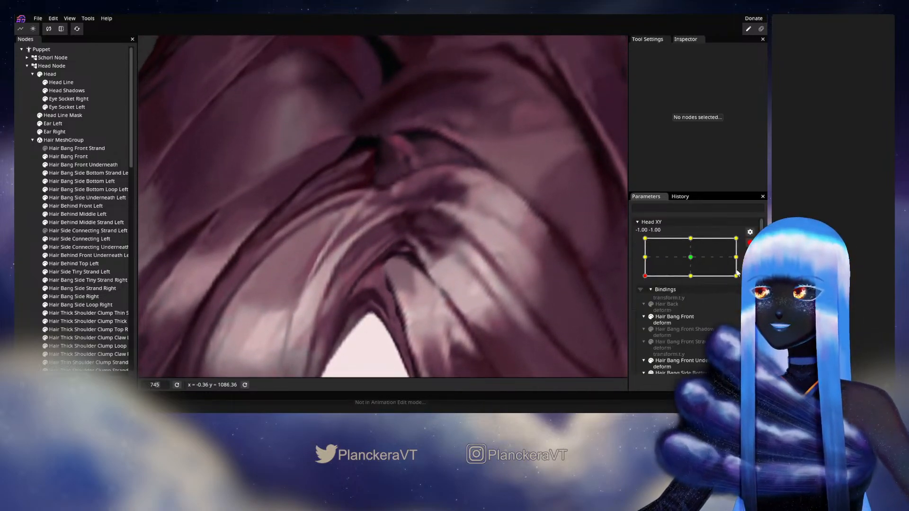
pyautogui.click(75, 241)
pyautogui.scroll(2, 449, 254)
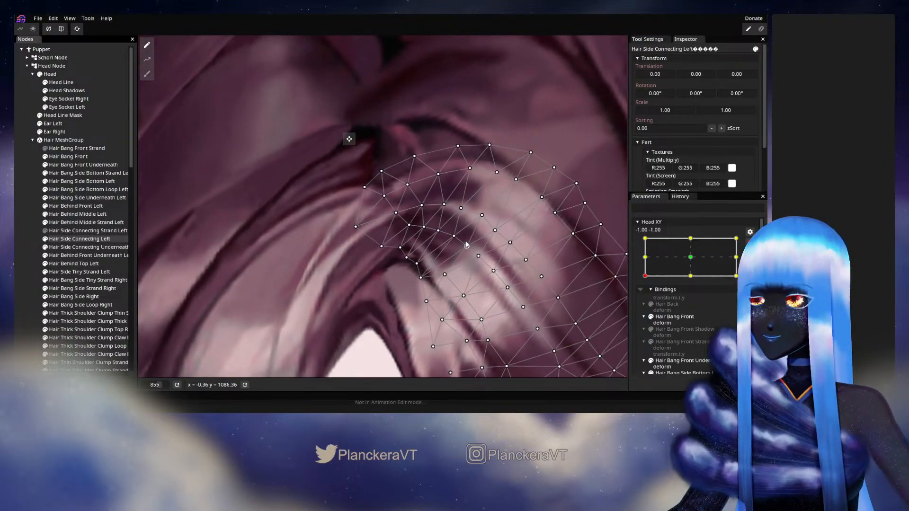
pyautogui.moveTo(416, 265); pyautogui.dragTo(419, 263)
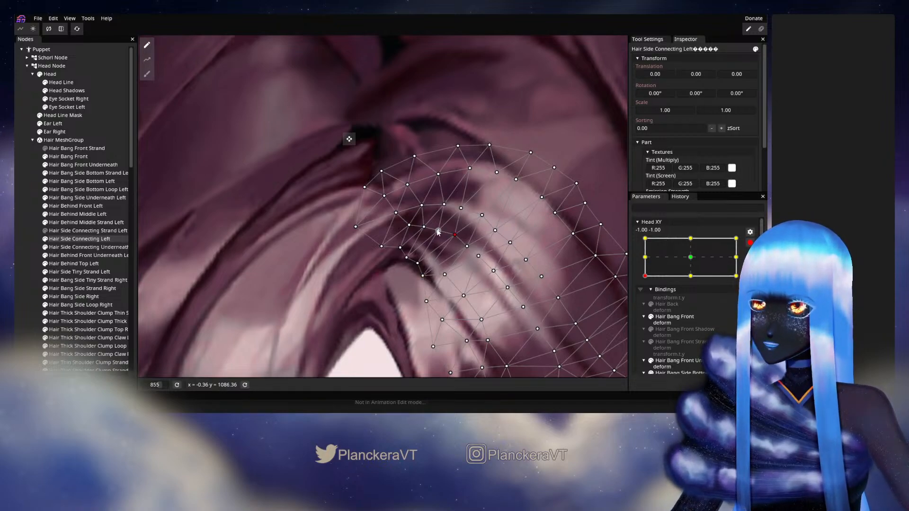
pyautogui.moveTo(438, 232); pyautogui.dragTo(442, 229)
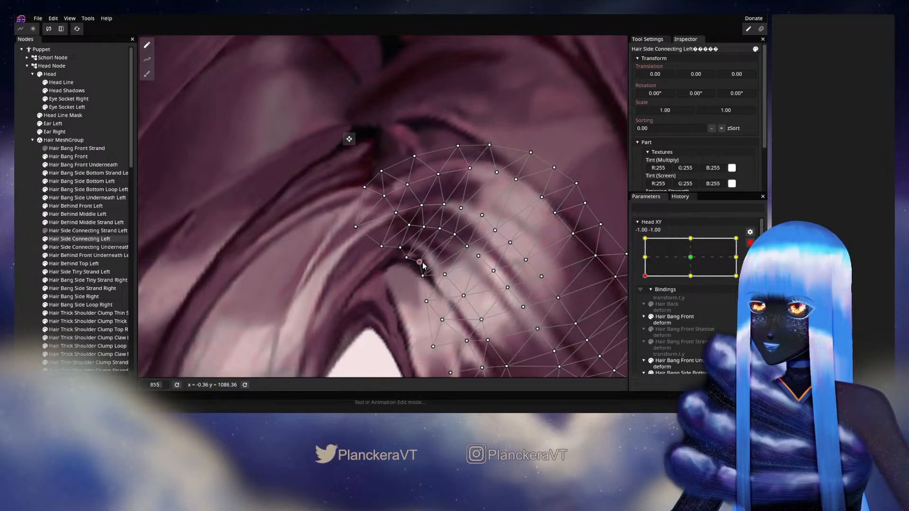
pyautogui.moveTo(423, 266); pyautogui.dragTo(409, 244)
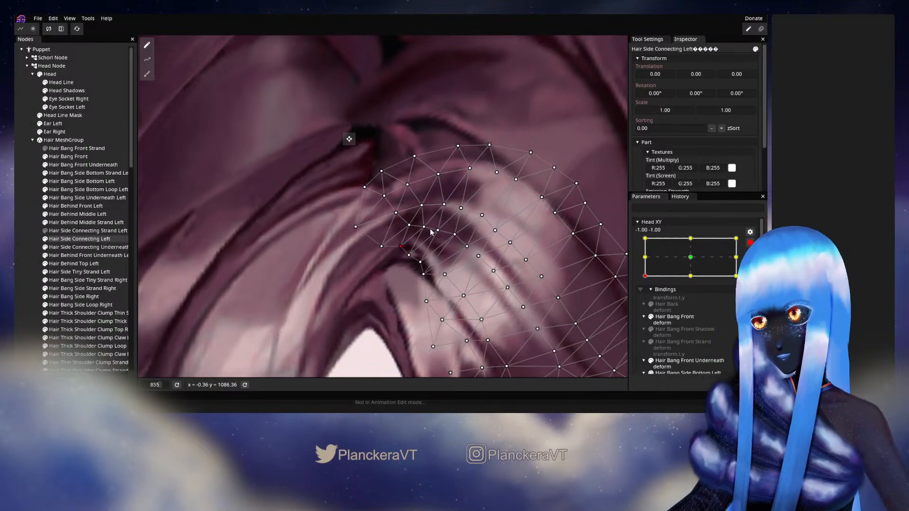
# Reposition the Hair Side Connecting Left vertices across the dark band and highlight just outside the inner arch edge.
pyautogui.scroll(5, 436, 264)
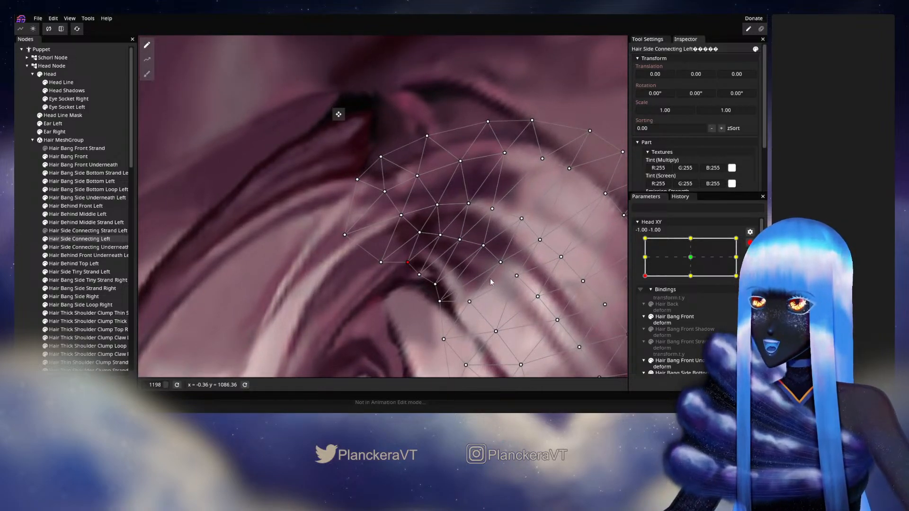
pyautogui.moveTo(464, 277); pyautogui.dragTo(439, 248)
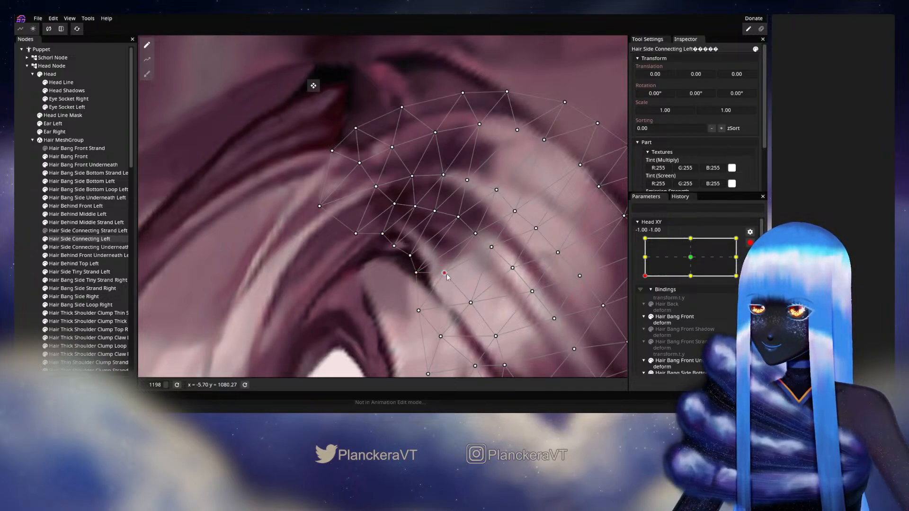
pyautogui.moveTo(446, 274); pyautogui.dragTo(447, 273)
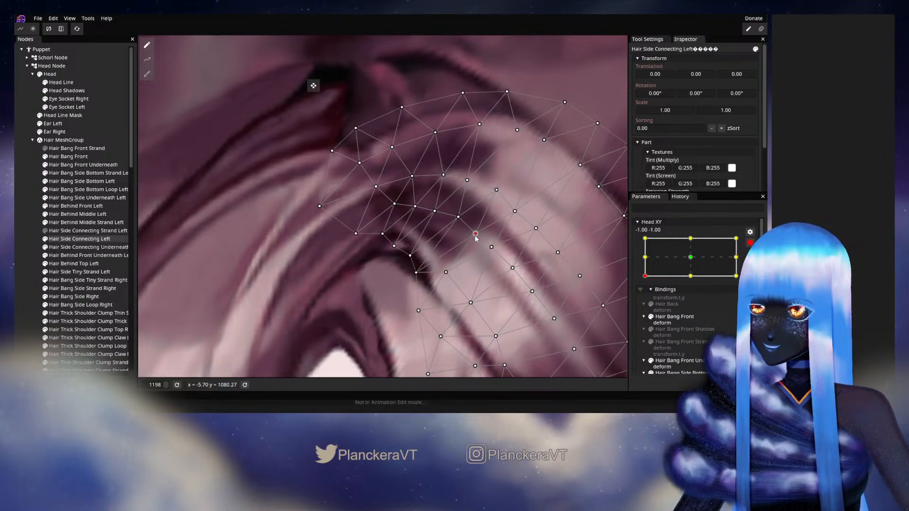
pyautogui.moveTo(477, 238); pyautogui.dragTo(470, 243)
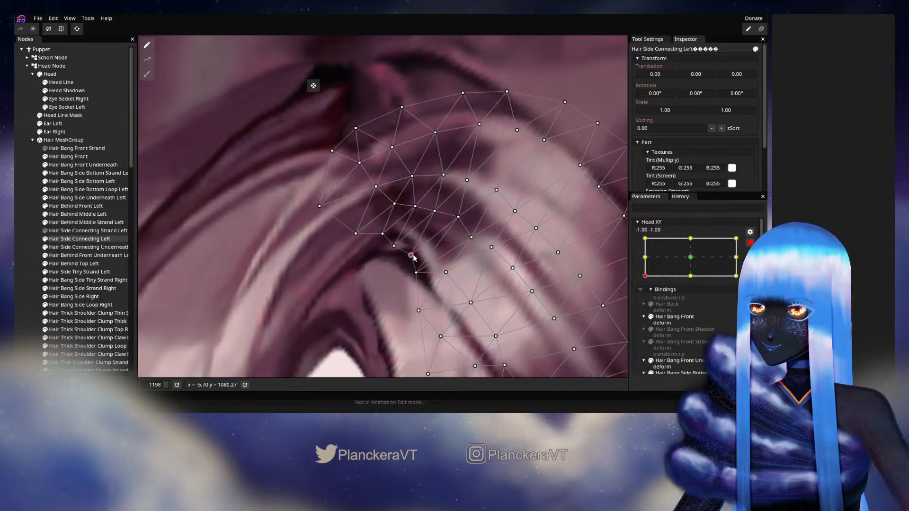
pyautogui.moveTo(458, 220); pyautogui.dragTo(454, 225)
pyautogui.click(416, 273)
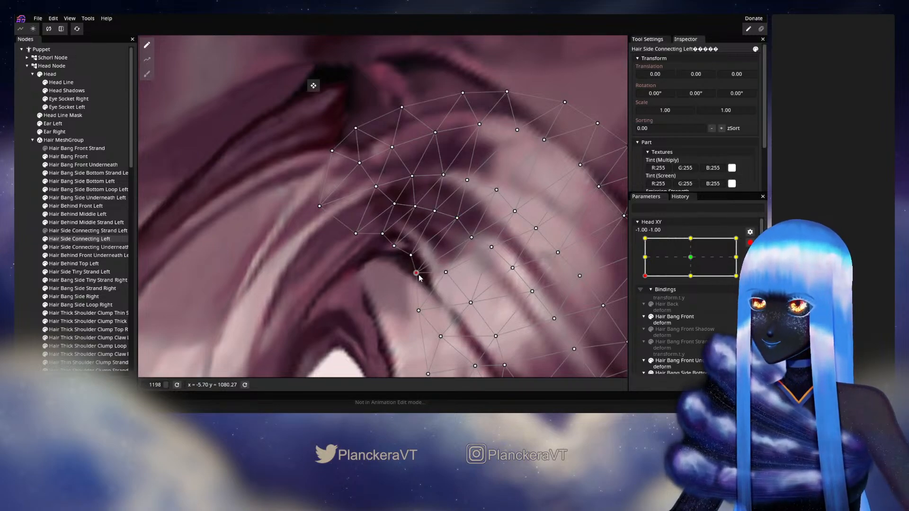
pyautogui.click(435, 214)
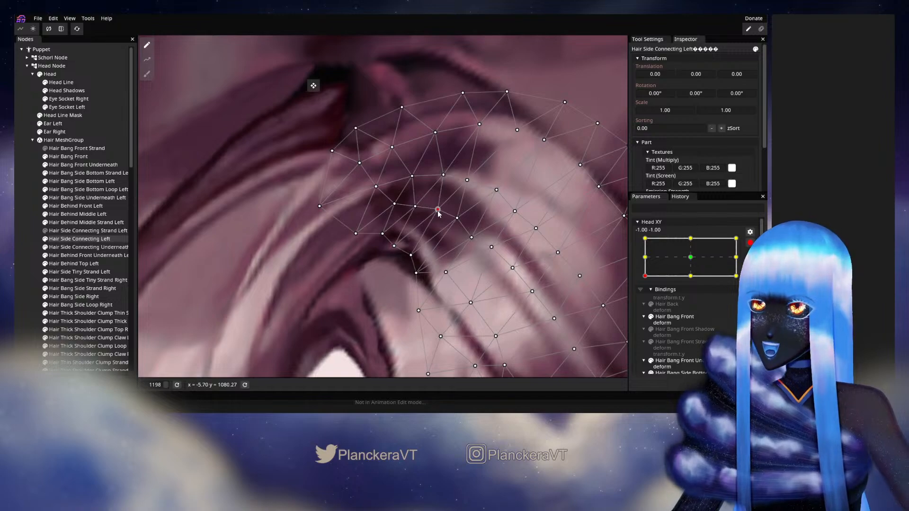
# Fine-tune the vertices around the tip of the inner arch and the row above it, then deselect Hair Side Connecting Left.
pyautogui.moveTo(395, 247); pyautogui.dragTo(406, 278)
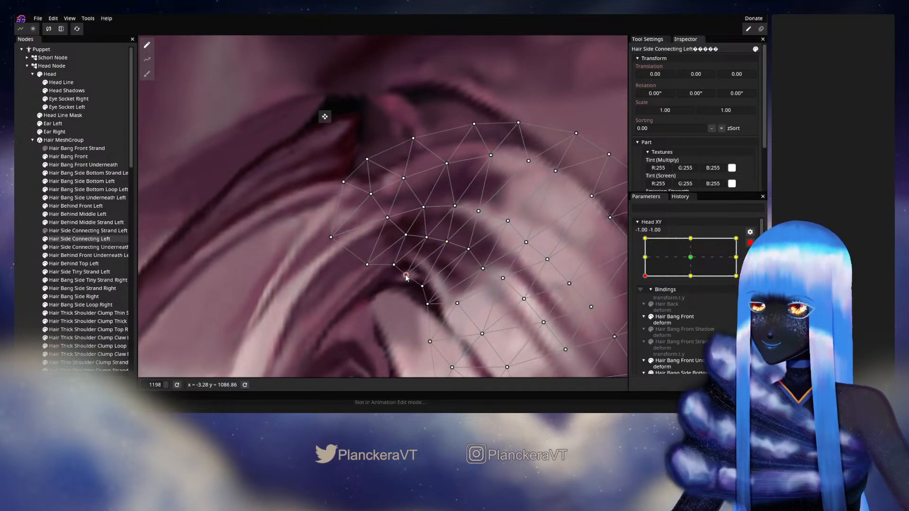
pyautogui.moveTo(427, 237); pyautogui.dragTo(426, 234)
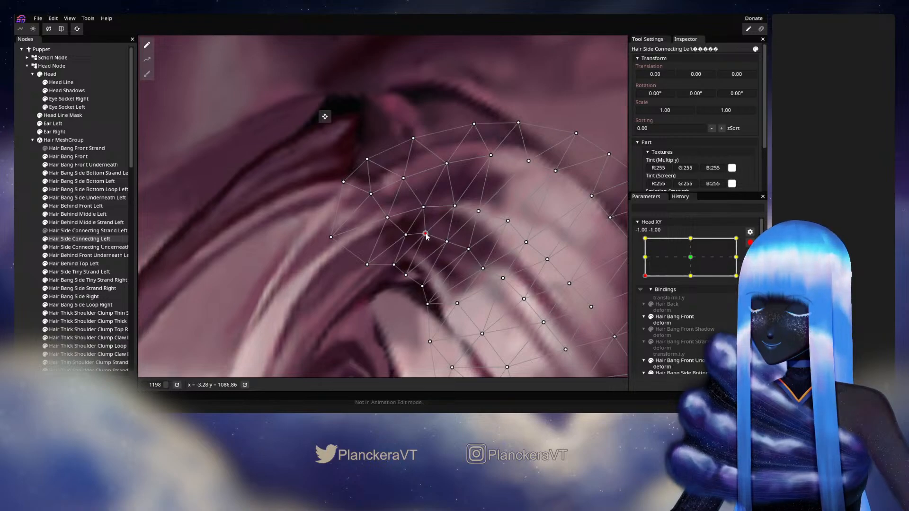
pyautogui.click(393, 266)
pyautogui.moveTo(395, 271); pyautogui.dragTo(444, 233)
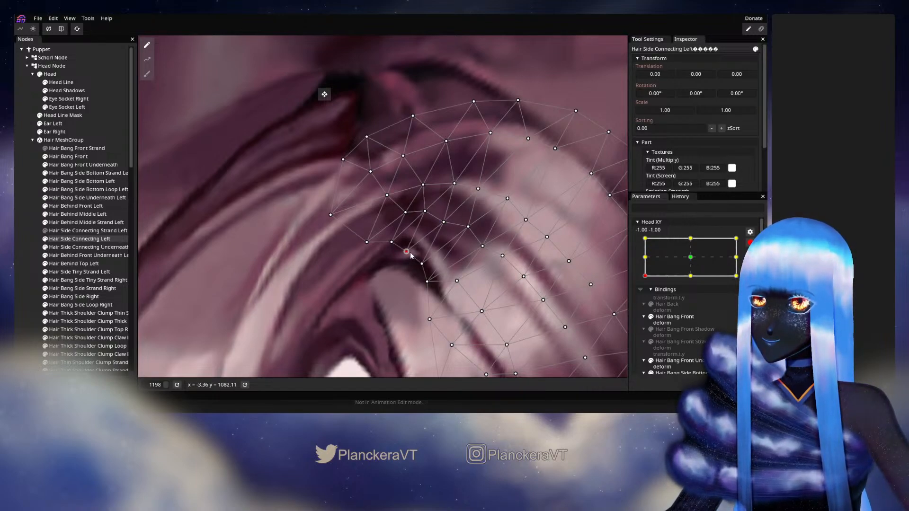
pyautogui.moveTo(467, 229); pyautogui.dragTo(461, 233)
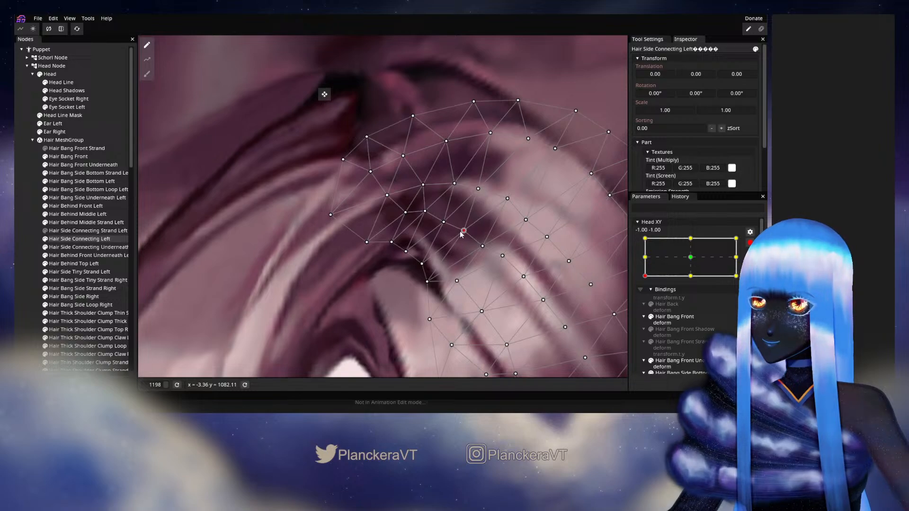
pyautogui.click(425, 265)
pyautogui.moveTo(427, 267); pyautogui.dragTo(426, 269)
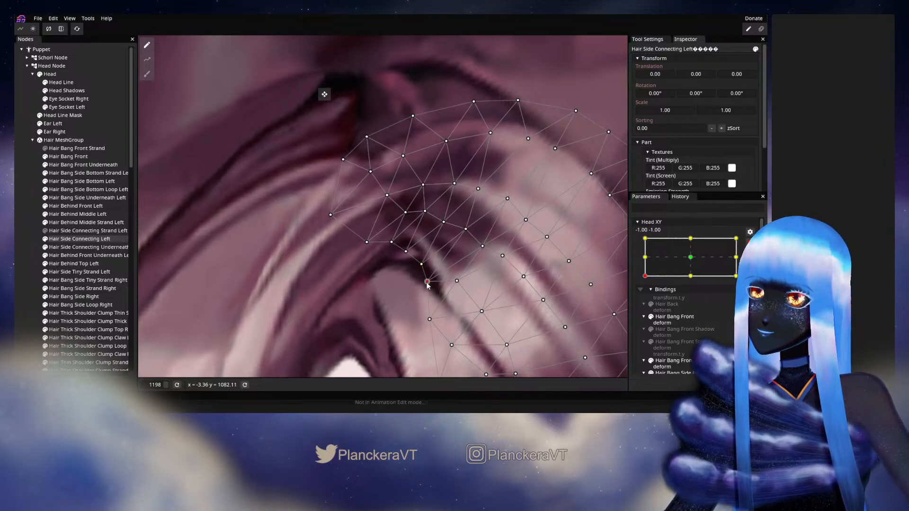
pyautogui.click(457, 282)
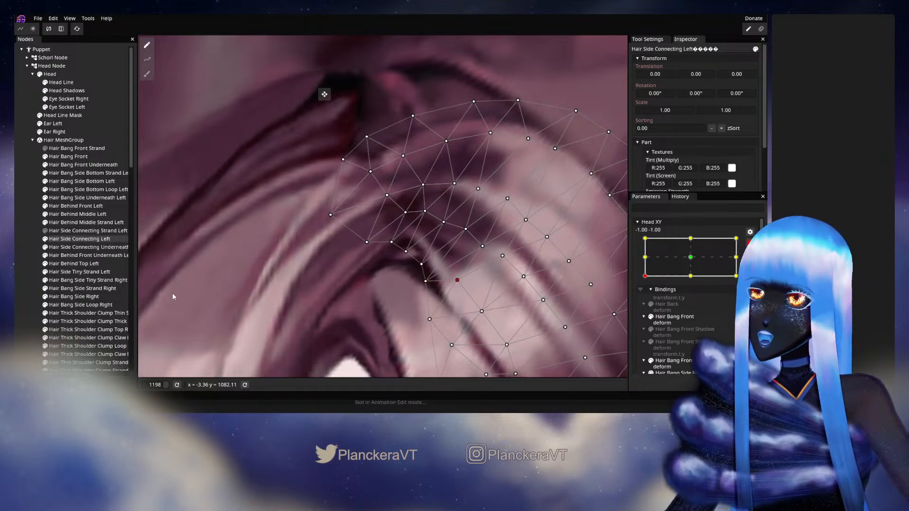
pyautogui.click(30, 264)
# Disarm Head XY and check the reshaped parting from further out around -1.00, -1.00.
pyautogui.scroll(-3, 456, 264)
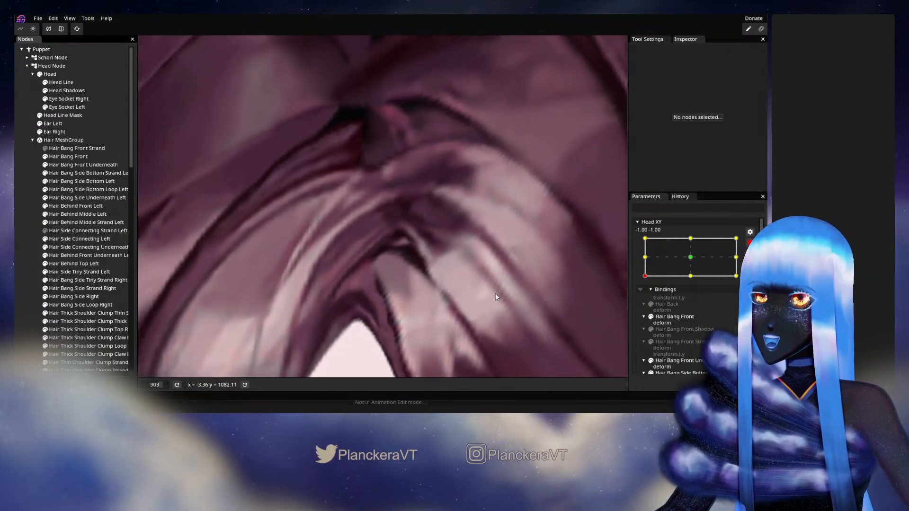
pyautogui.scroll(-2, 496, 294)
pyautogui.scroll(-1, 513, 273)
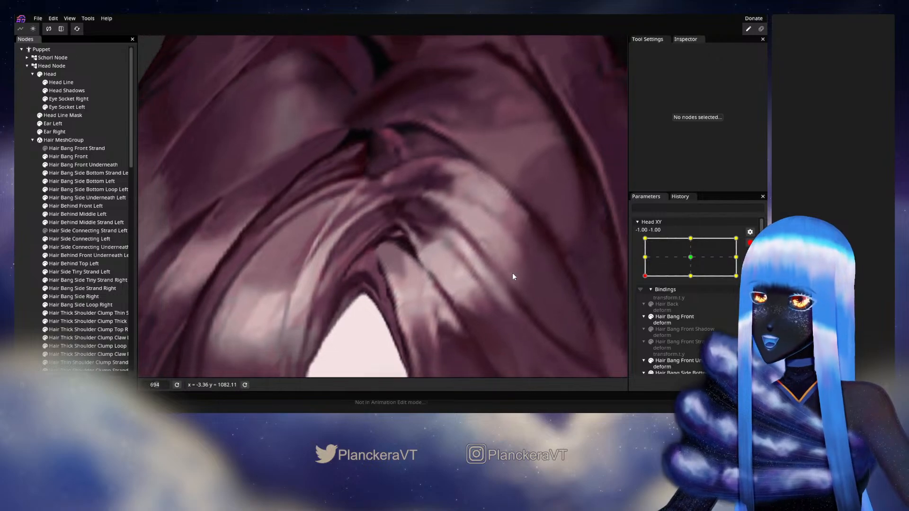
pyautogui.scroll(-2, 512, 277)
pyautogui.scroll(-1, 592, 280)
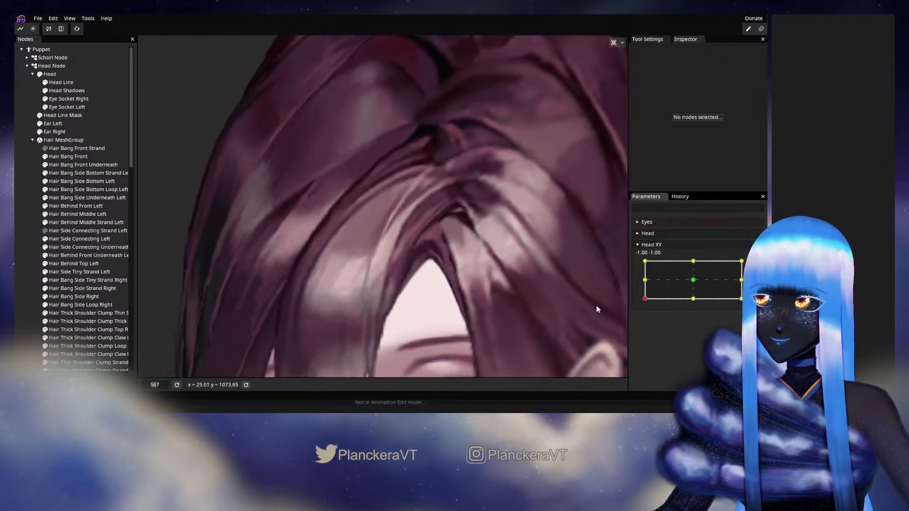
pyautogui.moveTo(645, 298)
pyautogui.mouseDown()
pyautogui.moveTo(645, 287)
pyautogui.moveTo(698, 308)
pyautogui.moveTo(642, 304)
pyautogui.mouseUp()
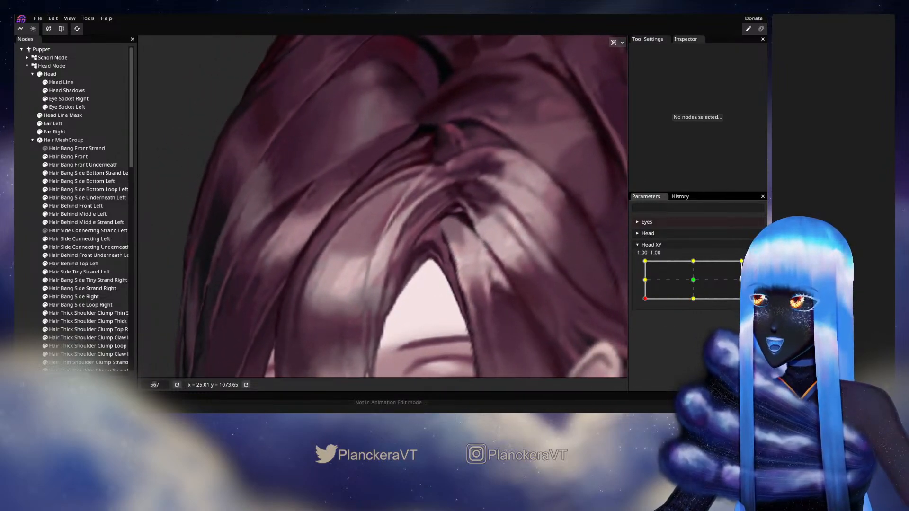
# Rearm Head XY at -1.00, -1.00, shift the Hair Side Connecting Left vertices in the dark band above the inner arch, and deselect the node.
pyautogui.click(755, 265)
pyautogui.scroll(1, 457, 226)
pyautogui.moveTo(456, 226); pyautogui.dragTo(369, 272)
pyautogui.scroll(2, 369, 272)
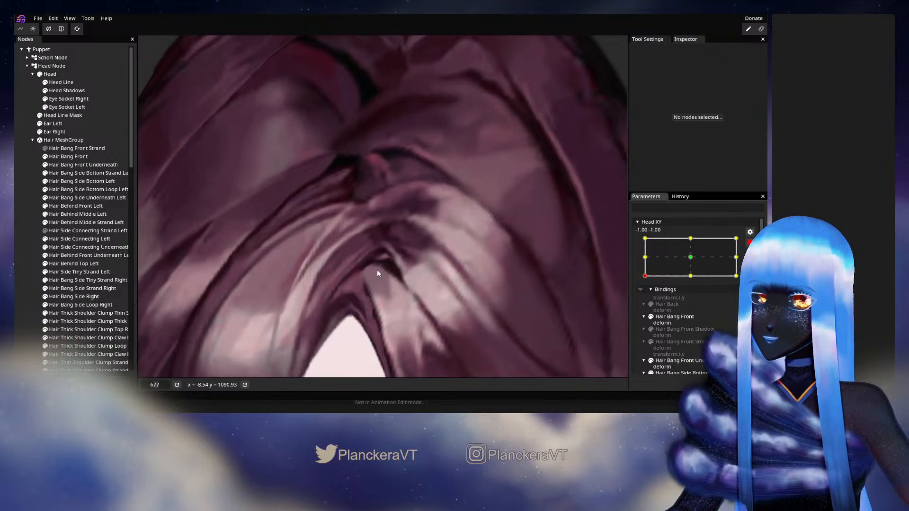
pyautogui.click(78, 239)
pyautogui.scroll(2, 417, 289)
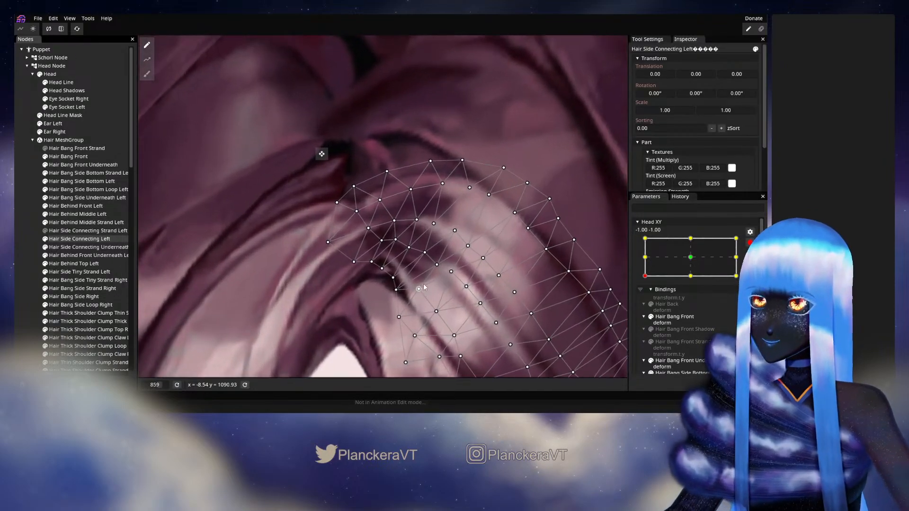
pyautogui.scroll(1, 425, 287)
pyautogui.click(432, 250)
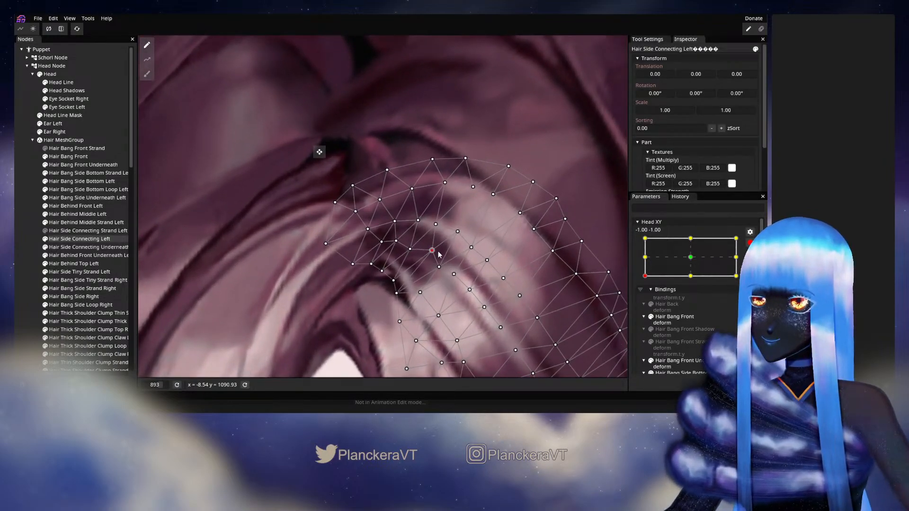
pyautogui.moveTo(438, 252)
pyautogui.mouseDown()
pyautogui.moveTo(416, 246)
pyautogui.moveTo(446, 265)
pyautogui.mouseUp()
pyautogui.click(439, 267)
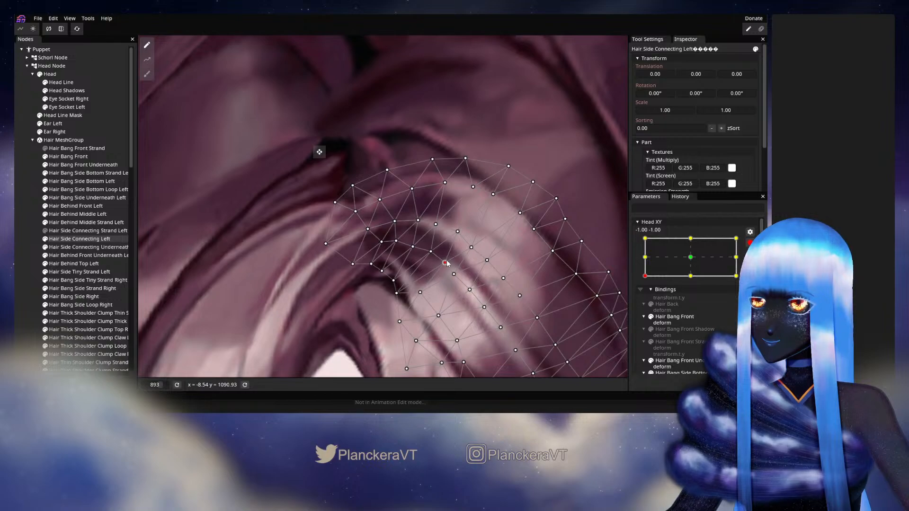
pyautogui.moveTo(422, 295); pyautogui.dragTo(414, 273)
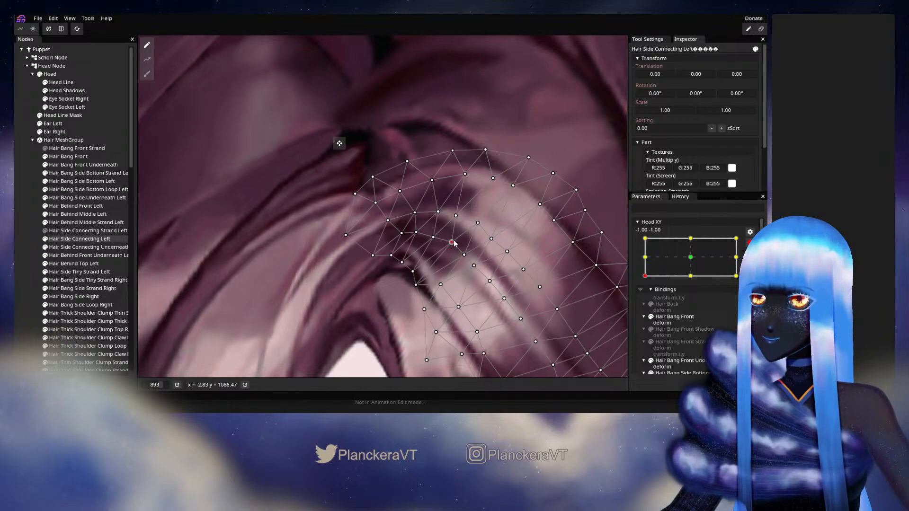
pyautogui.click(26, 234)
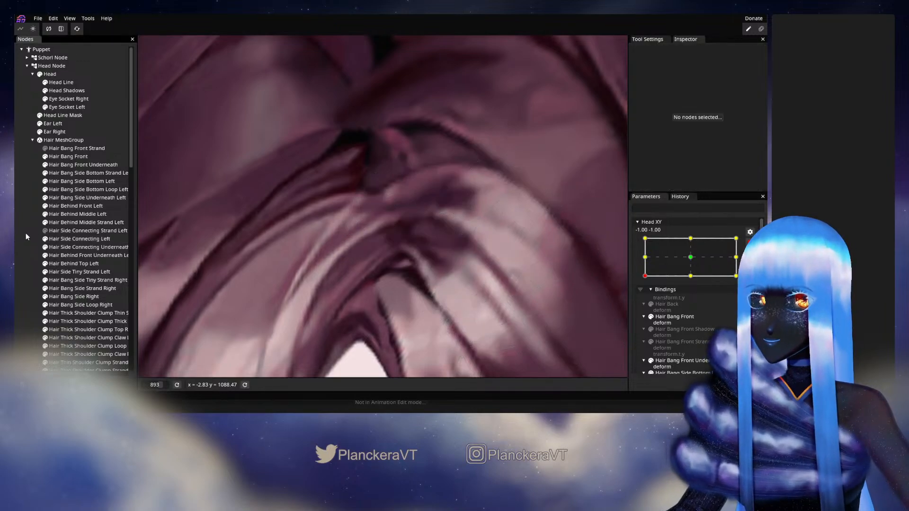
# Disarm Head XY and preview the parting while moving the head from -1.00, -1.00 to about -0.15, -1.00 and back.
pyautogui.scroll(-10, 504, 280)
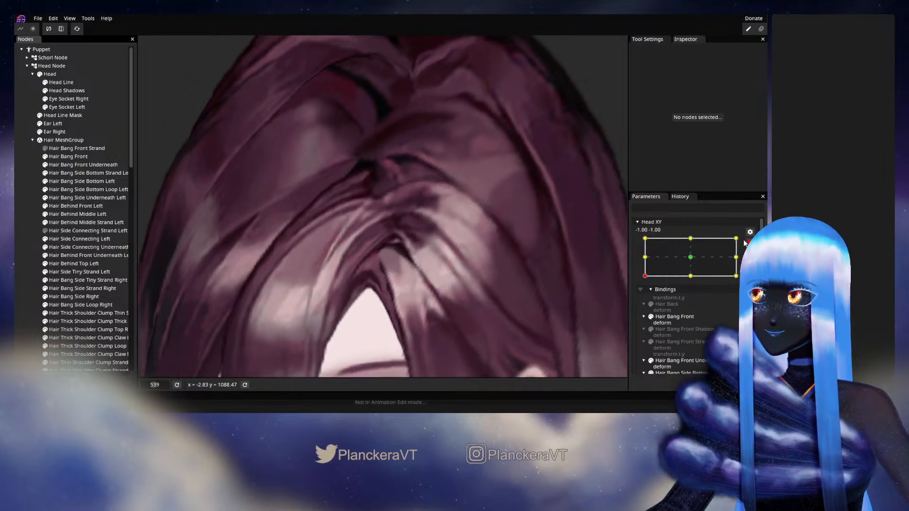
pyautogui.click(749, 243)
pyautogui.moveTo(646, 299)
pyautogui.mouseDown()
pyautogui.moveTo(692, 303)
pyautogui.moveTo(646, 299)
pyautogui.mouseUp()
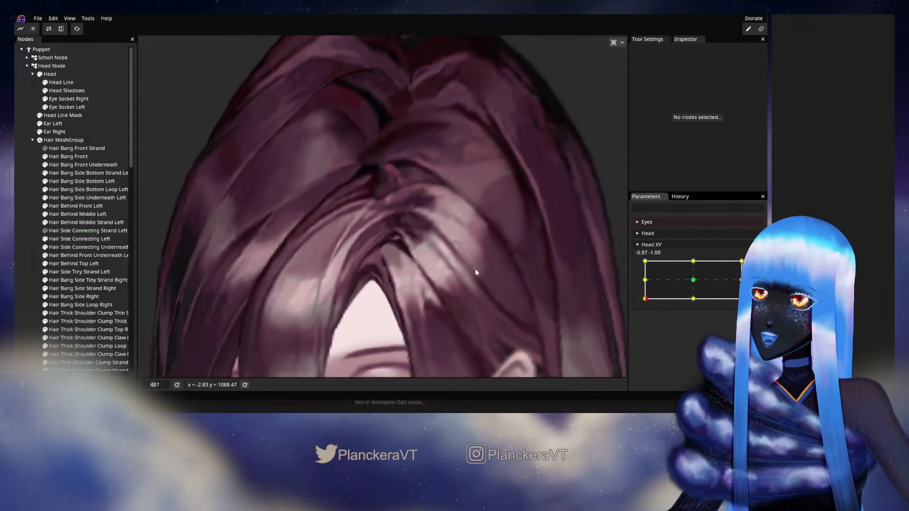
pyautogui.scroll(-4, 497, 272)
pyautogui.moveTo(645, 300); pyautogui.dragTo(687, 306)
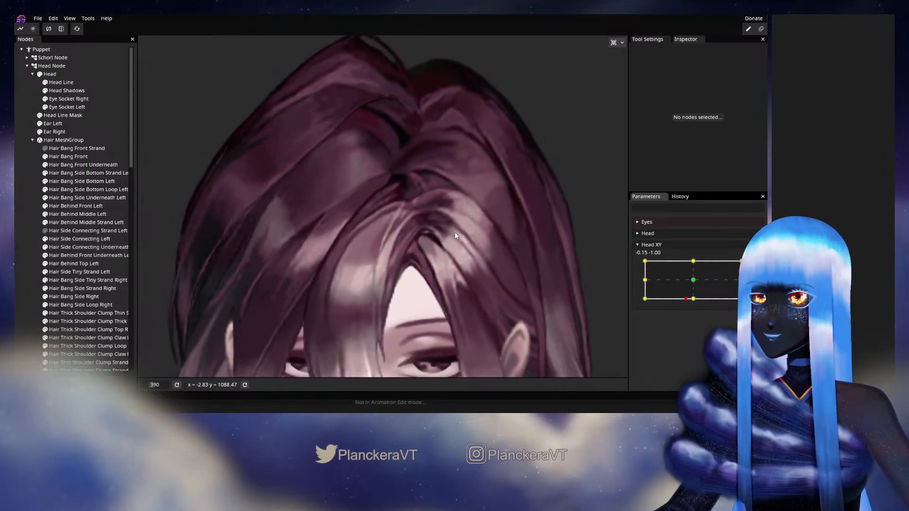
pyautogui.moveTo(687, 301); pyautogui.dragTo(642, 300)
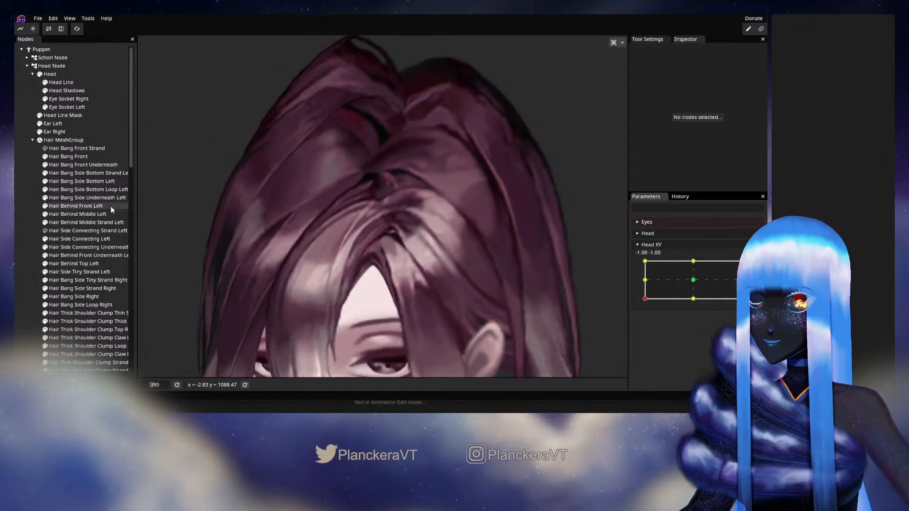
# Select Hair Side Connecting Left, arm Head XY at -1.00, -1.00, and nudge the vertices in the dark band above the inner arch.
pyautogui.click(75, 241)
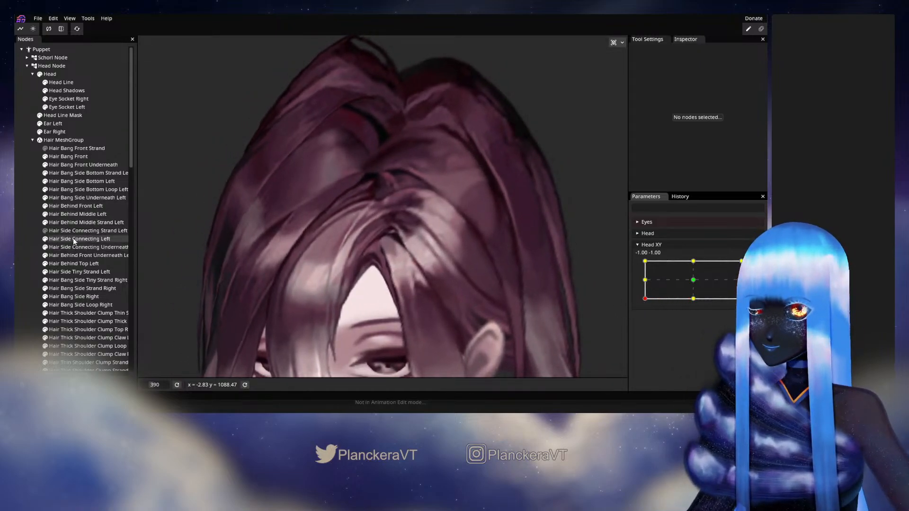
pyautogui.scroll(5, 443, 255)
pyautogui.scroll(7, 446, 251)
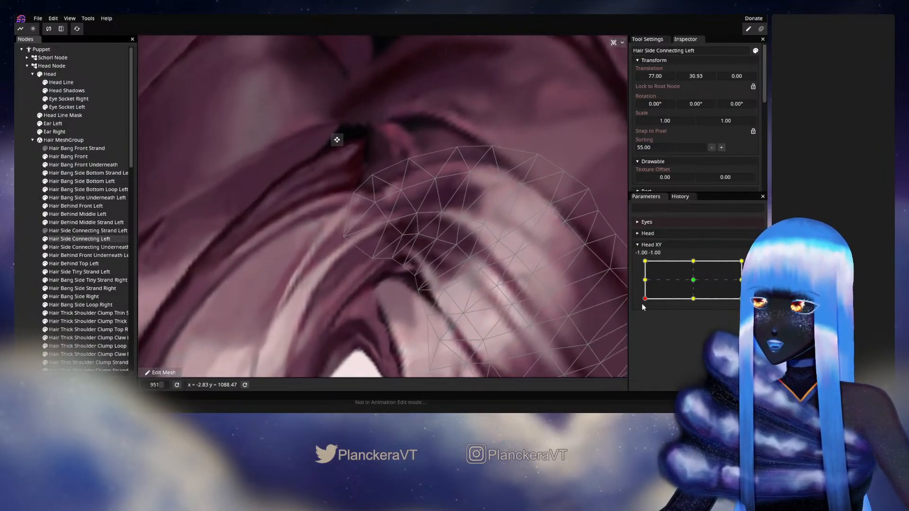
pyautogui.moveTo(642, 304)
pyautogui.mouseDown()
pyautogui.moveTo(697, 304)
pyautogui.moveTo(645, 304)
pyautogui.mouseUp()
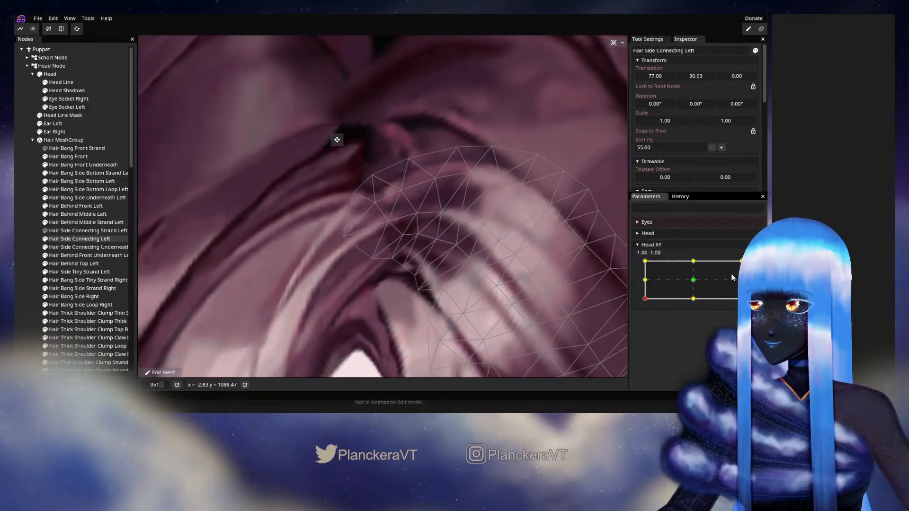
pyautogui.click(755, 265)
pyautogui.moveTo(421, 289); pyautogui.dragTo(423, 286)
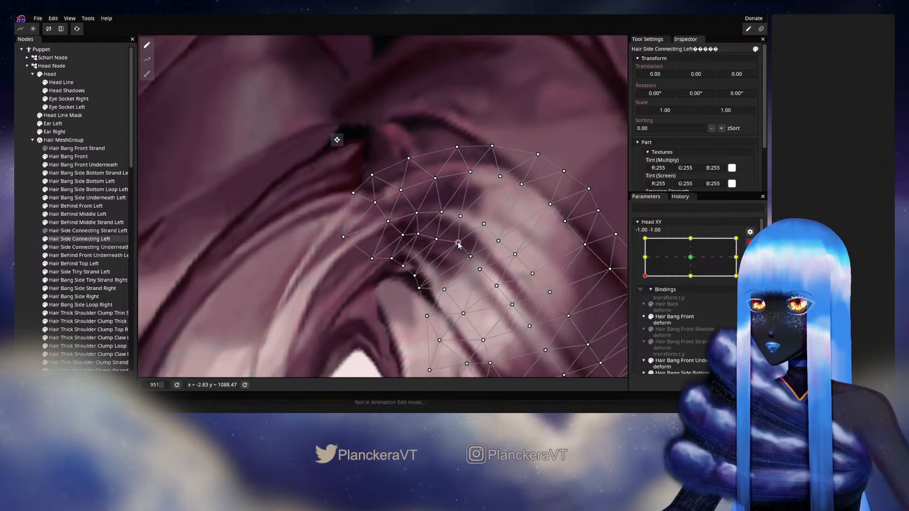
pyautogui.moveTo(436, 240); pyautogui.dragTo(437, 238)
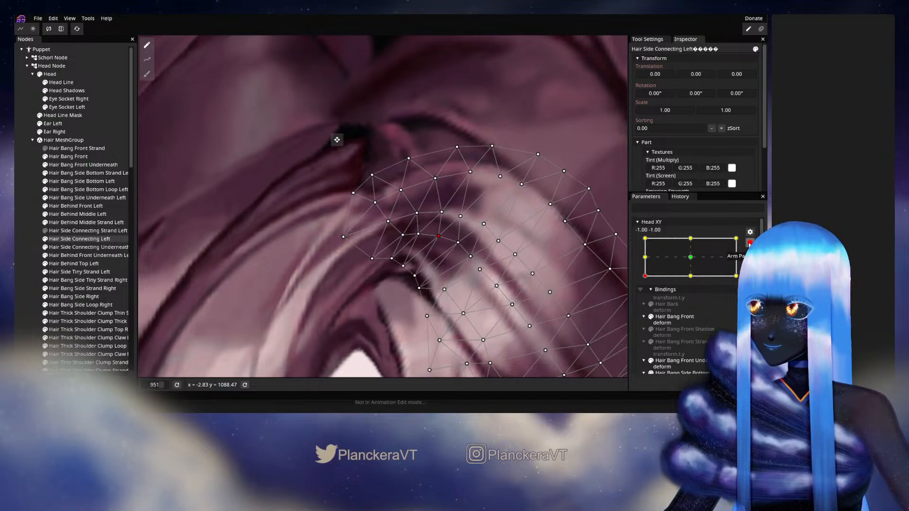
# Disarm Head XY, check how the nudged band moves around -1.00, -1.00, and deselect Hair Side Connecting Left.
pyautogui.click(750, 242)
pyautogui.moveTo(647, 302)
pyautogui.mouseDown()
pyautogui.moveTo(695, 304)
pyautogui.moveTo(645, 303)
pyautogui.mouseUp()
pyautogui.moveTo(461, 250); pyautogui.dragTo(441, 239)
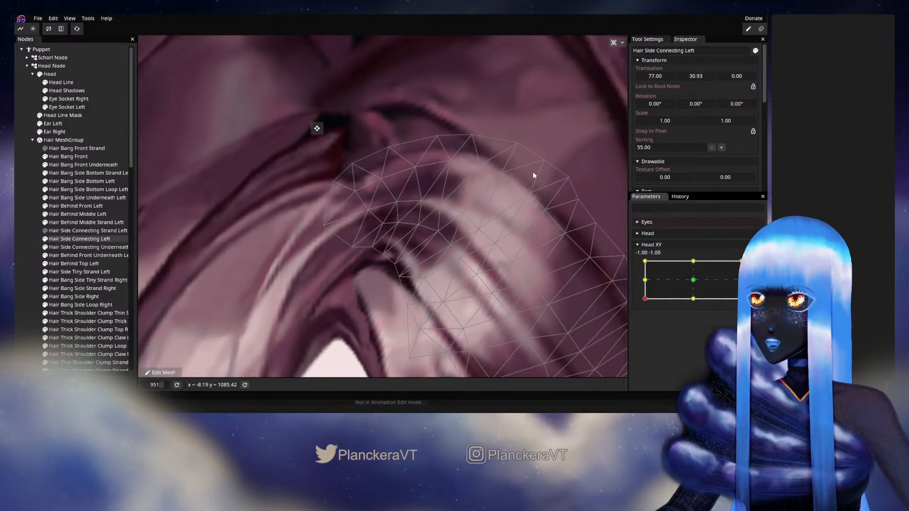
pyautogui.moveTo(645, 299)
pyautogui.mouseDown()
pyautogui.moveTo(695, 311)
pyautogui.moveTo(653, 311)
pyautogui.moveTo(690, 311)
pyautogui.moveTo(691, 301)
pyautogui.moveTo(644, 306)
pyautogui.mouseUp()
pyautogui.click(27, 268)
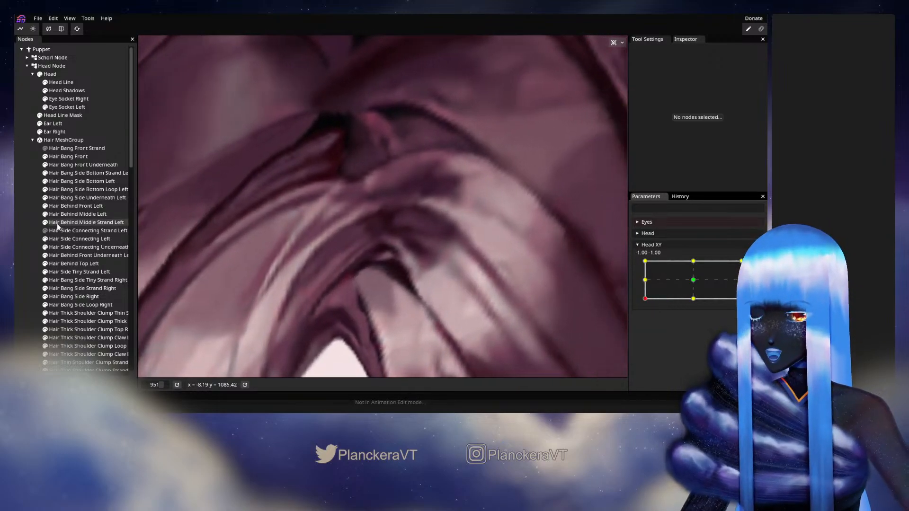
# Reselect Hair Side Connecting Left, rearm Head XY at -1.00, -1.00, and lower the vertices along the inner arch's tip slightly.
pyautogui.click(60, 238)
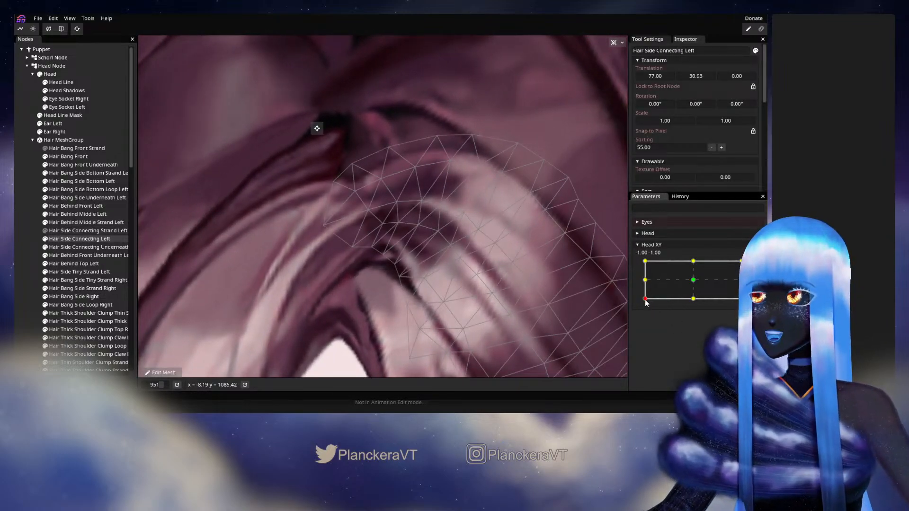
pyautogui.moveTo(646, 305)
pyautogui.mouseDown()
pyautogui.moveTo(696, 305)
pyautogui.moveTo(649, 309)
pyautogui.mouseUp()
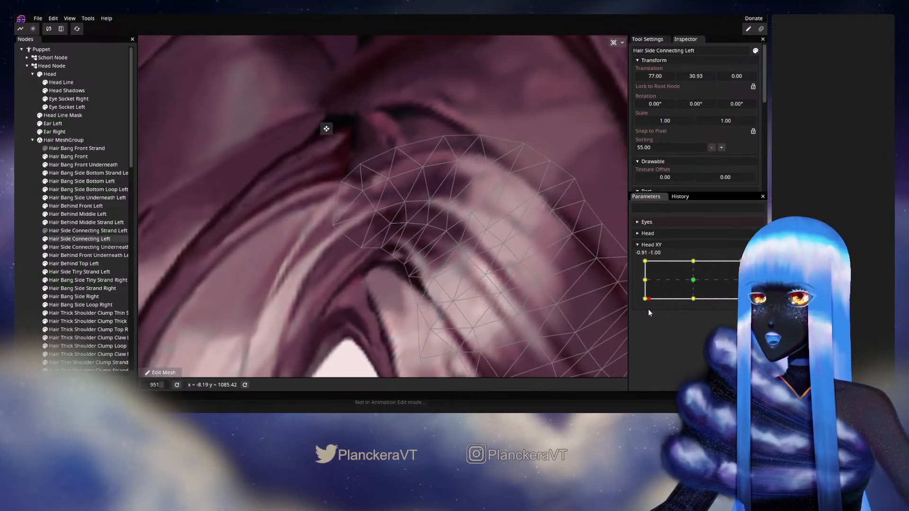
pyautogui.click(750, 266)
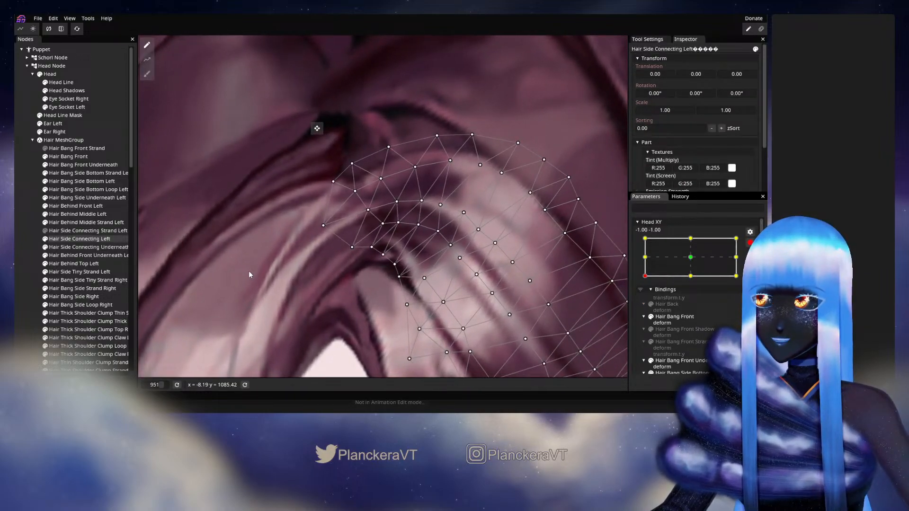
pyautogui.click(372, 248)
pyautogui.click(384, 256)
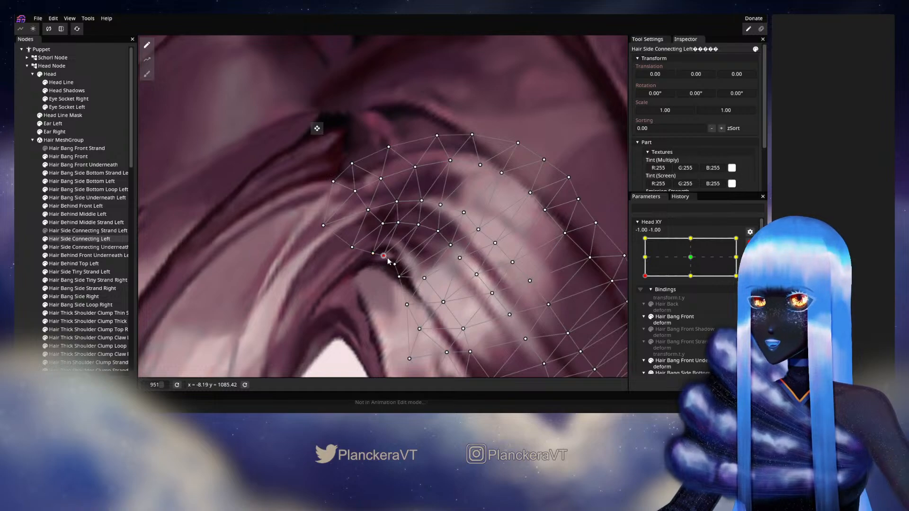
pyautogui.moveTo(390, 266); pyautogui.dragTo(390, 265)
pyautogui.click(395, 266)
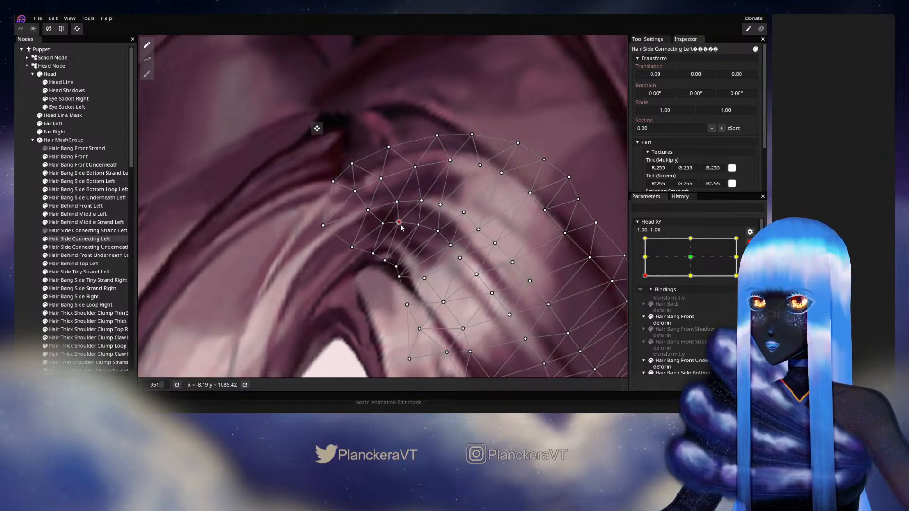
# Even out the vertices in the row above the inner arch and along its dark rim, then deselect Hair Side Connecting Left.
pyautogui.click(383, 223)
pyautogui.moveTo(383, 223); pyautogui.dragTo(381, 225)
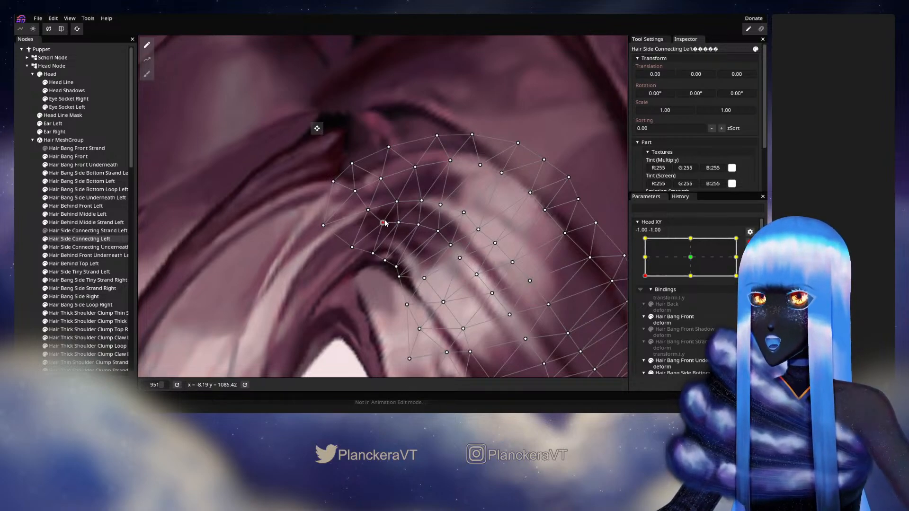
pyautogui.click(398, 223)
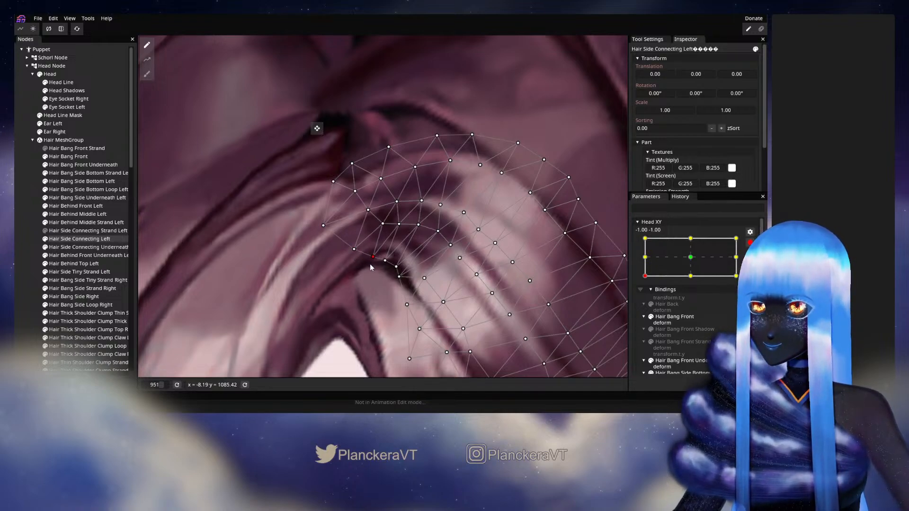
pyautogui.moveTo(371, 262); pyautogui.dragTo(383, 264)
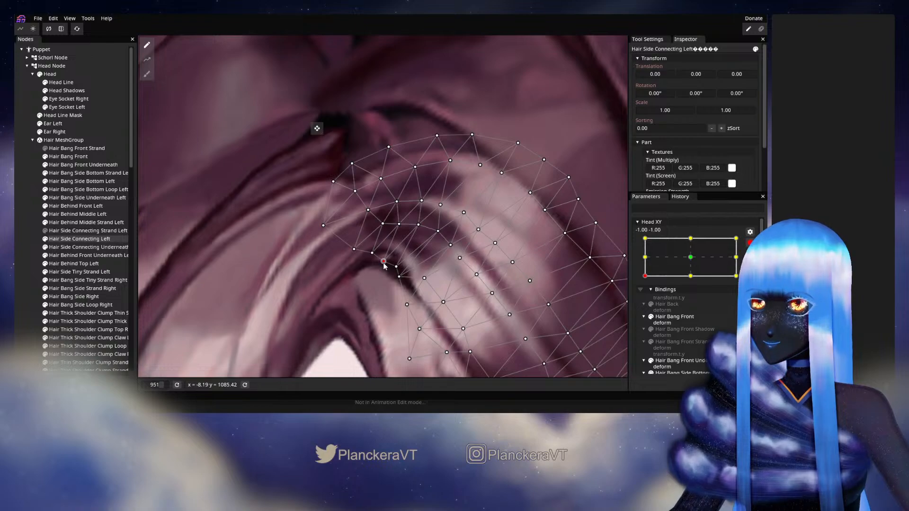
pyautogui.click(395, 268)
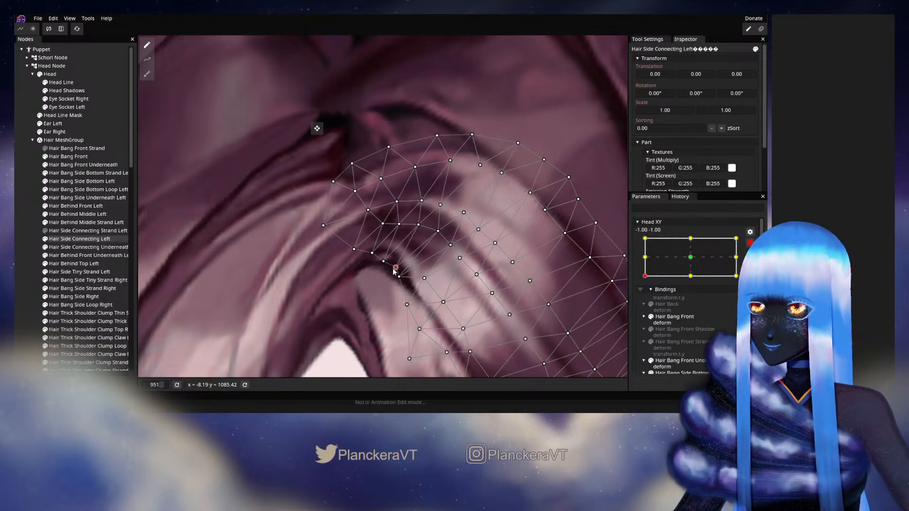
pyautogui.click(418, 230)
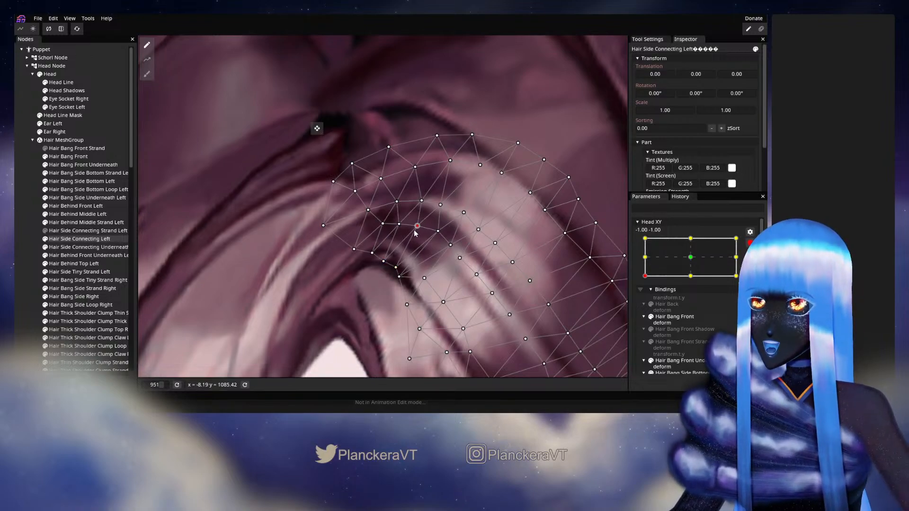
pyautogui.click(405, 228)
pyautogui.moveTo(406, 225); pyautogui.dragTo(405, 227)
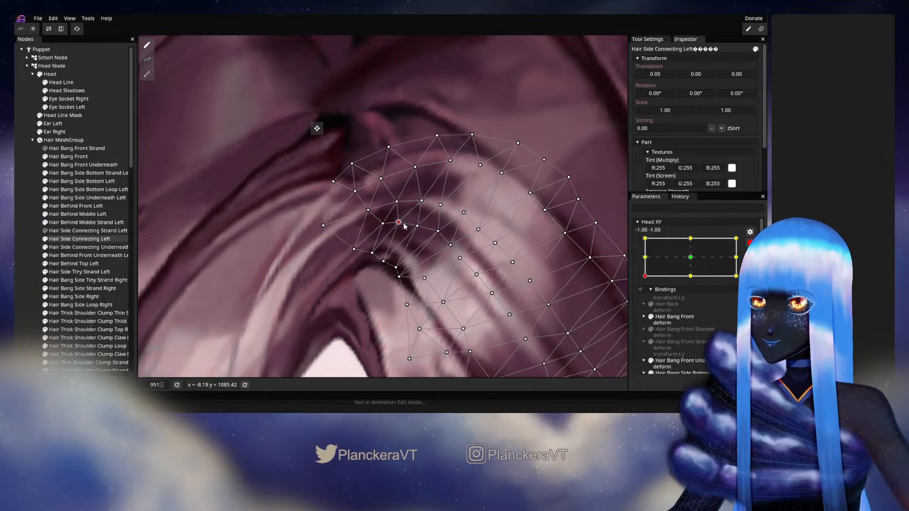
pyautogui.click(32, 279)
# Disarm Head XY and preview the smoothed parting from further out around -1.00, -1.00.
pyautogui.scroll(-3, 478, 297)
pyautogui.moveTo(469, 296); pyautogui.dragTo(517, 246)
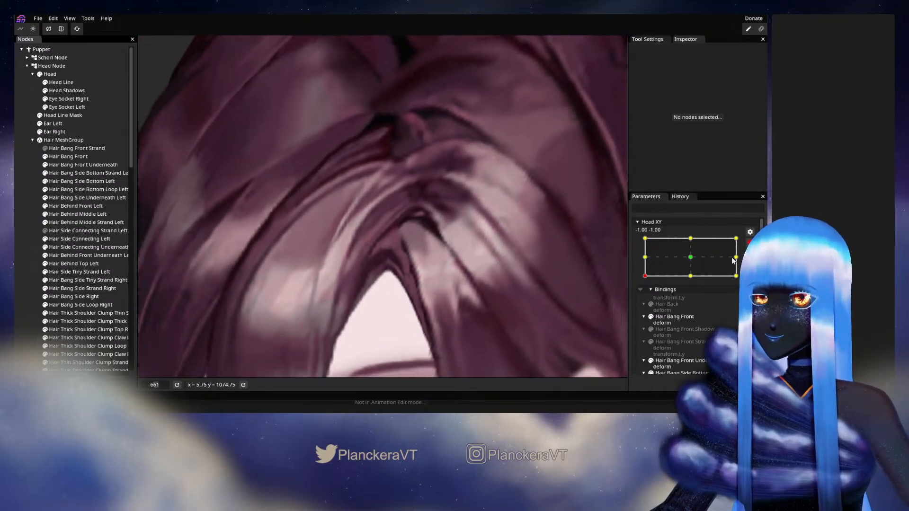
pyautogui.click(749, 242)
pyautogui.moveTo(646, 299)
pyautogui.mouseDown()
pyautogui.moveTo(674, 307)
pyautogui.moveTo(653, 309)
pyautogui.moveTo(689, 306)
pyautogui.moveTo(635, 302)
pyautogui.moveTo(639, 284)
pyautogui.moveTo(639, 305)
pyautogui.mouseUp()
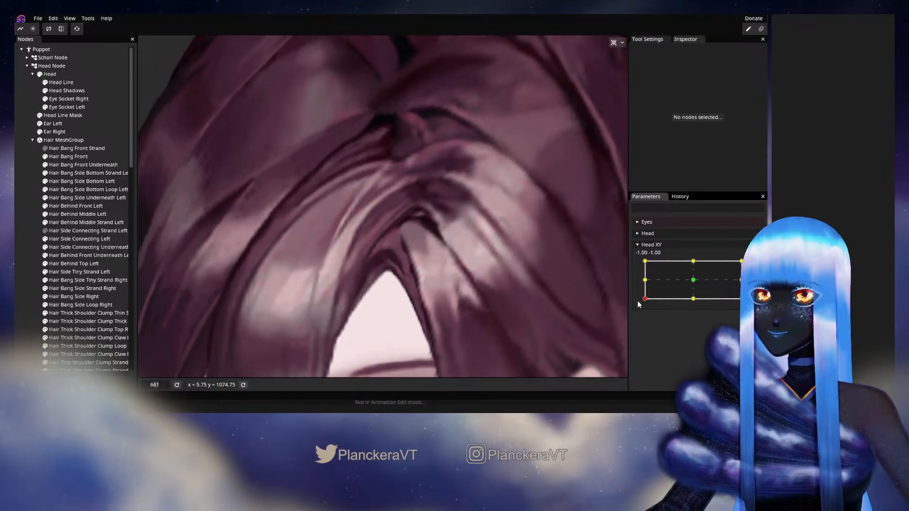
# Rearm Head XY at -1.00, -1.00 and adjust the Hair Side Connecting Left vertex at the lower end of the inner arch's rim.
pyautogui.click(750, 265)
pyautogui.moveTo(411, 272); pyautogui.dragTo(392, 279)
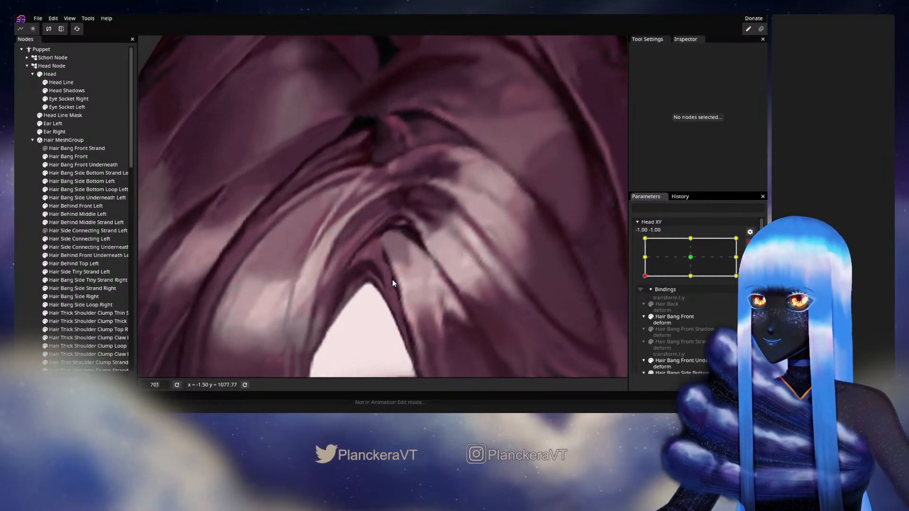
pyautogui.scroll(1, 392, 279)
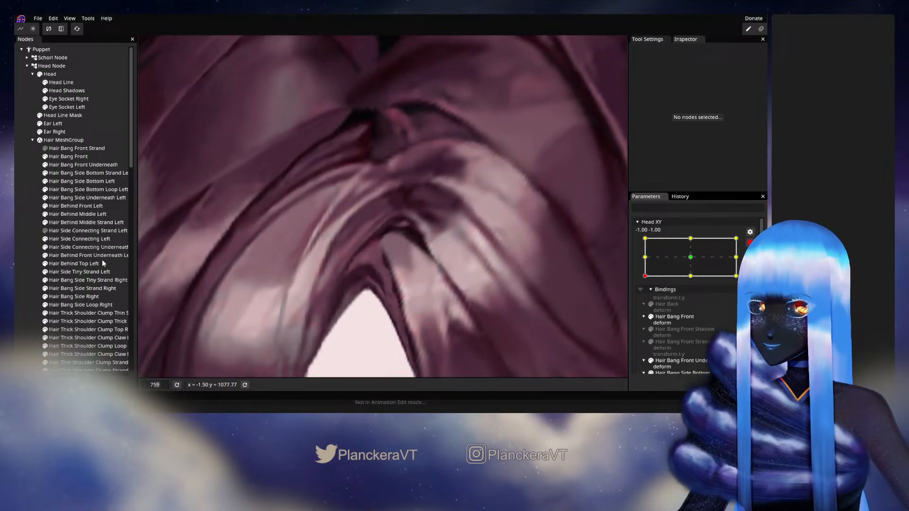
pyautogui.click(65, 238)
pyautogui.scroll(1, 388, 247)
pyautogui.scroll(1, 387, 247)
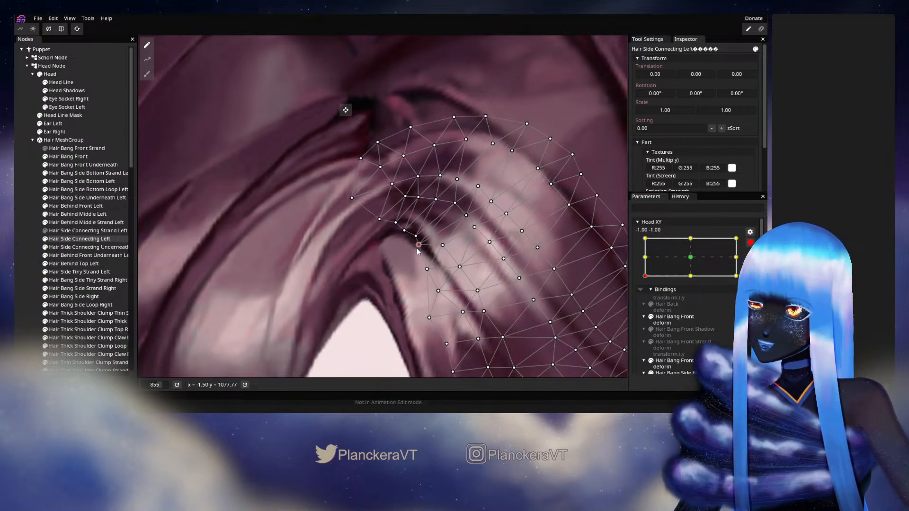
pyautogui.moveTo(363, 256); pyautogui.dragTo(334, 294)
pyautogui.scroll(-1, 335, 294)
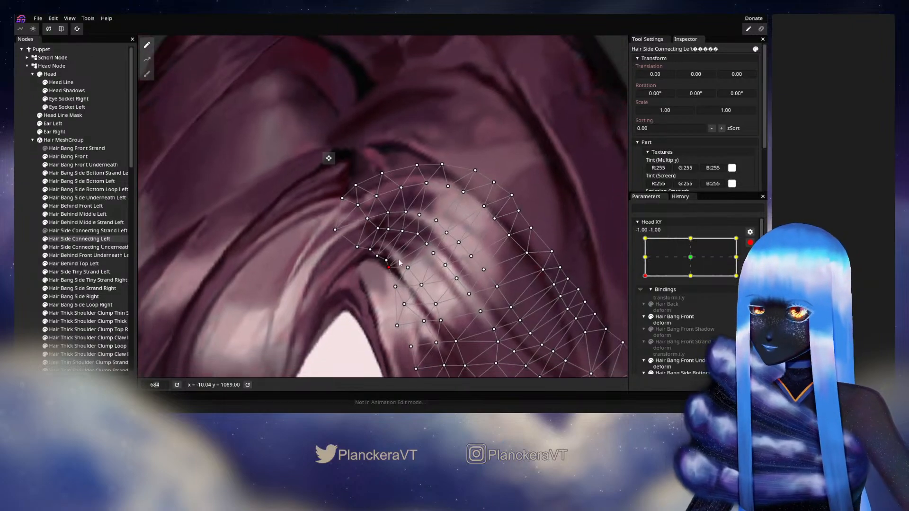
# Test the motion near -1.00, -1.00, rearm Head XY there, fine-tune the vertices on the inner arch's rim, and deselect the mesh.
pyautogui.click(749, 243)
pyautogui.moveTo(645, 299)
pyautogui.mouseDown()
pyautogui.moveTo(644, 283)
pyautogui.moveTo(645, 303)
pyautogui.moveTo(678, 306)
pyautogui.moveTo(642, 302)
pyautogui.moveTo(644, 284)
pyautogui.moveTo(642, 303)
pyautogui.mouseUp()
pyautogui.click(755, 265)
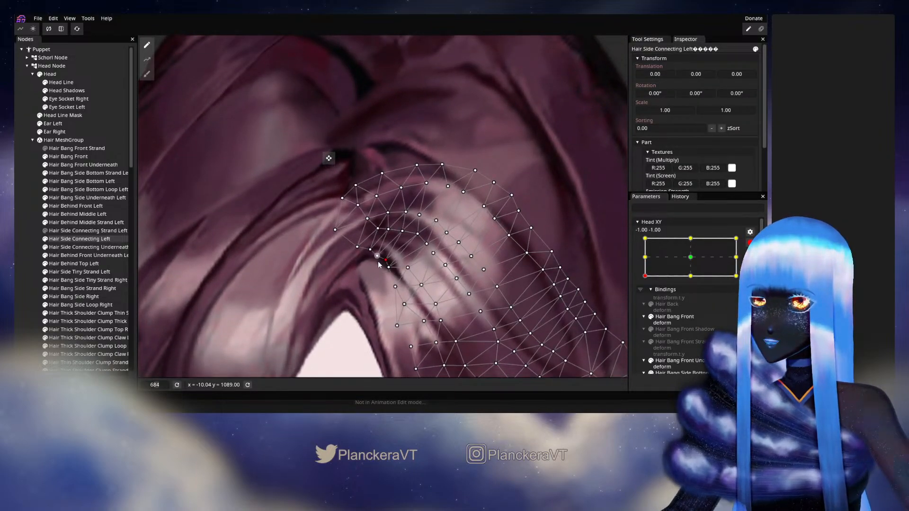
pyautogui.click(408, 268)
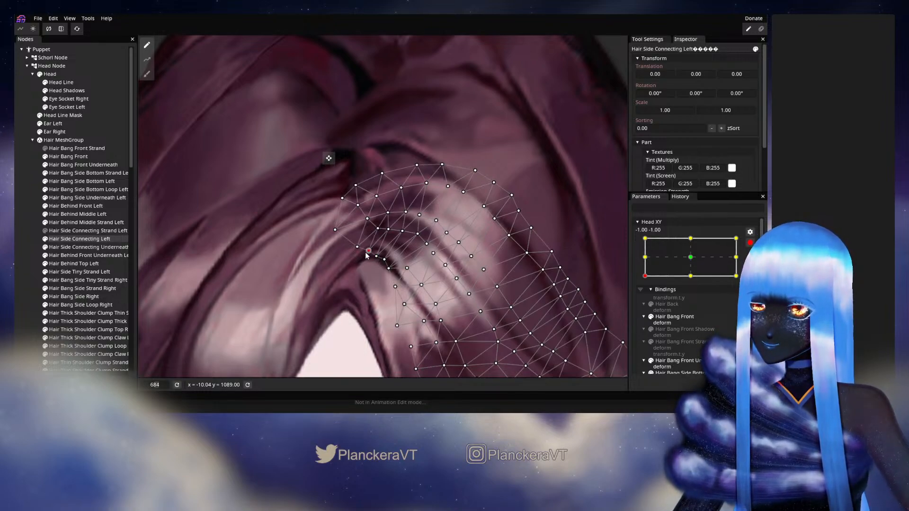
pyautogui.click(44, 238)
# Disarm Head XY and preview the whole hairline while moving the head from -1.00, -1.00 up to -1.00, 0.00.
pyautogui.scroll(-3, 474, 281)
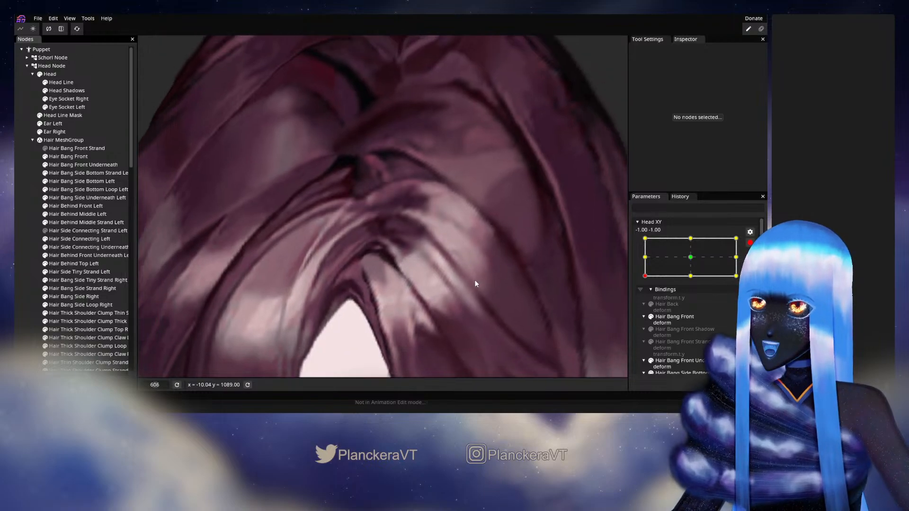
pyautogui.scroll(-4, 469, 281)
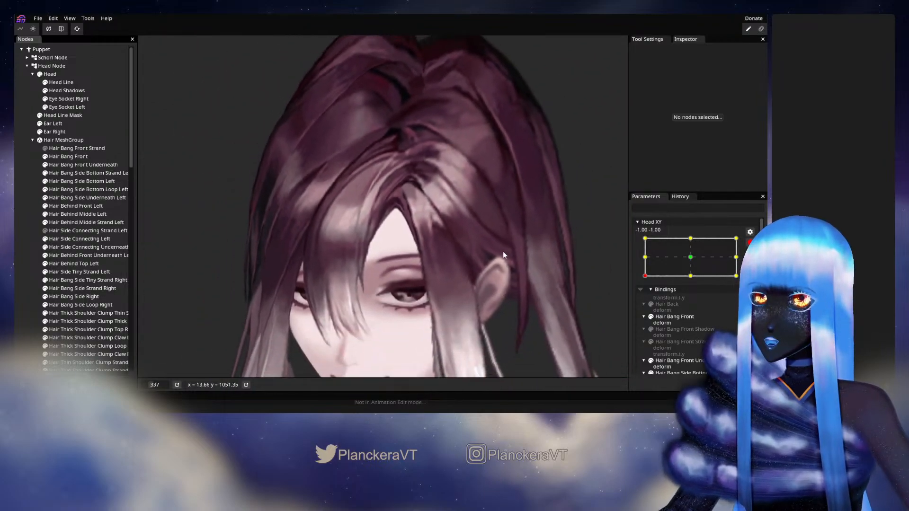
pyautogui.click(750, 242)
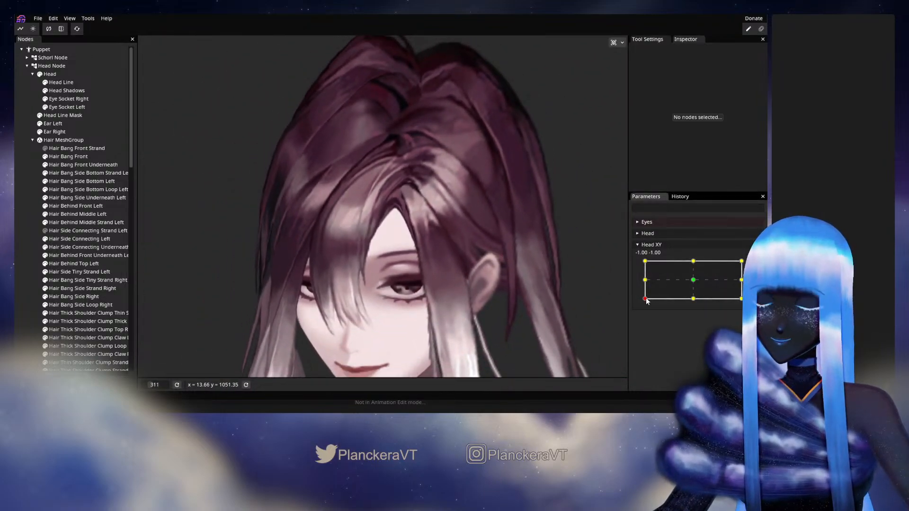
pyautogui.moveTo(646, 299); pyautogui.dragTo(641, 278)
# Arm Head XY at -1.00, 0.00, inspect the Hair Side Connecting Left vertices around the inner arch, and deselect the node.
pyautogui.click(756, 265)
pyautogui.scroll(2, 386, 173)
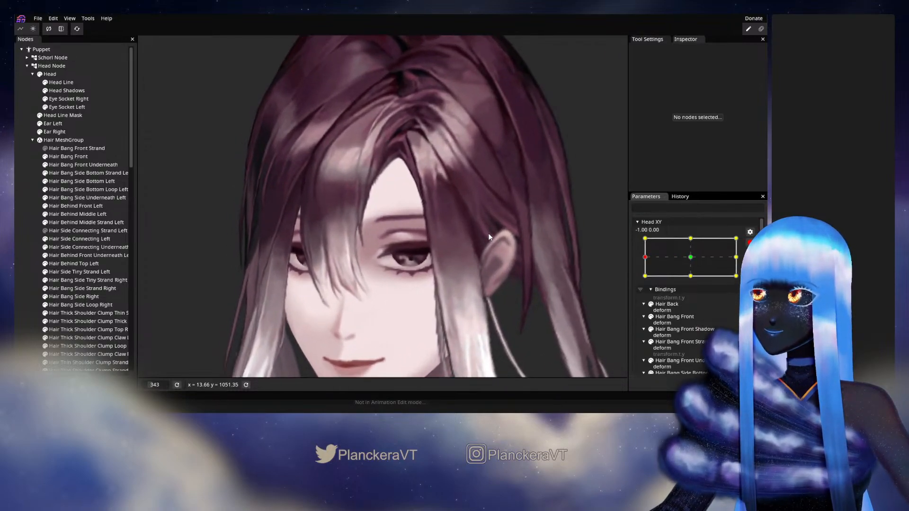
pyautogui.moveTo(386, 173); pyautogui.dragTo(372, 292)
pyautogui.scroll(2, 372, 292)
pyautogui.scroll(4, 372, 291)
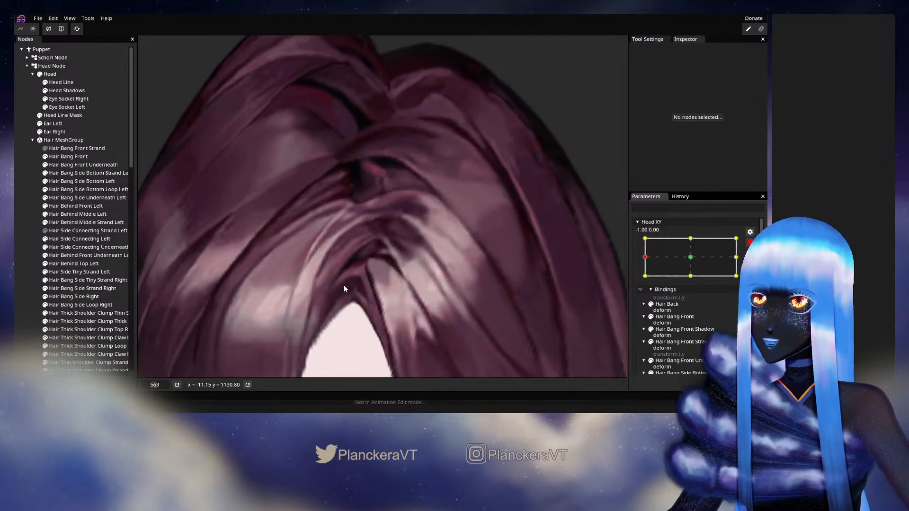
pyautogui.click(71, 239)
pyautogui.scroll(2, 416, 277)
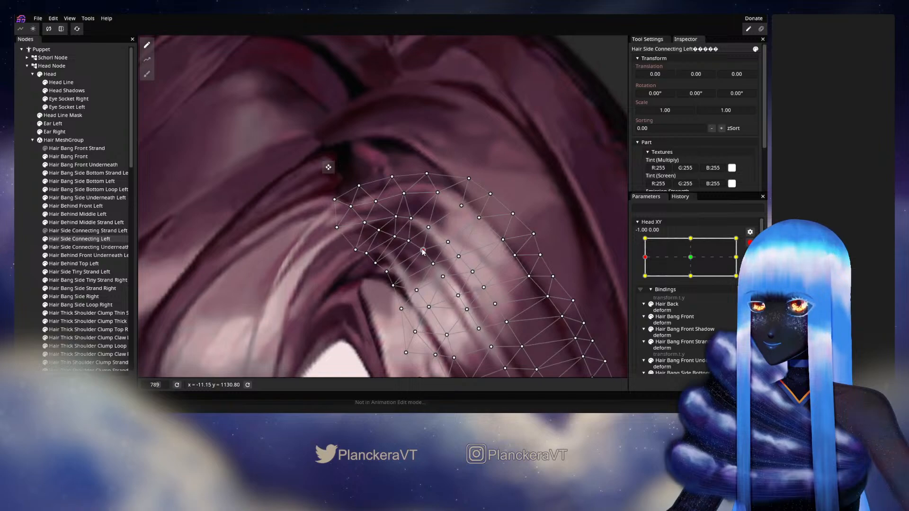
pyautogui.click(18, 245)
pyautogui.scroll(-5, 498, 286)
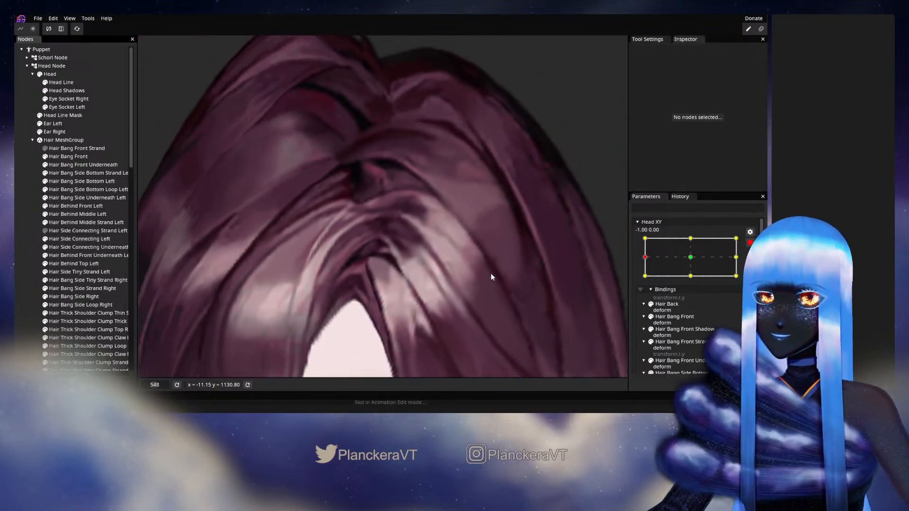
# Disarm Head XY and preview the parting while moving the head from -1.00, 0.00 toward the centre and back to -1.00, 0.02.
pyautogui.click(749, 246)
pyautogui.moveTo(644, 282); pyautogui.dragTo(682, 283)
pyautogui.moveTo(700, 284); pyautogui.dragTo(331, 256)
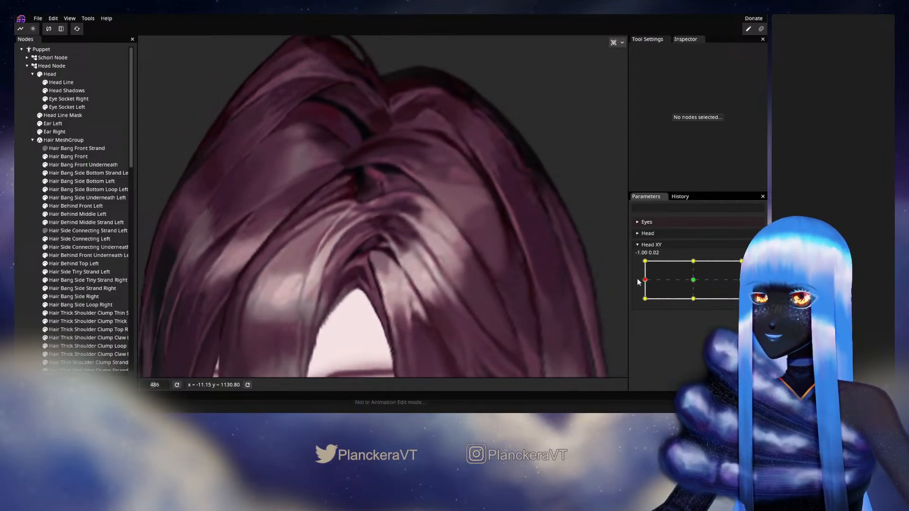
# Arm Head XY at -1.00, 0.00, refine the Hair Side Connecting Left vertices around the inner arch, and deselect the mesh.
pyautogui.click(74, 239)
pyautogui.scroll(5, 435, 255)
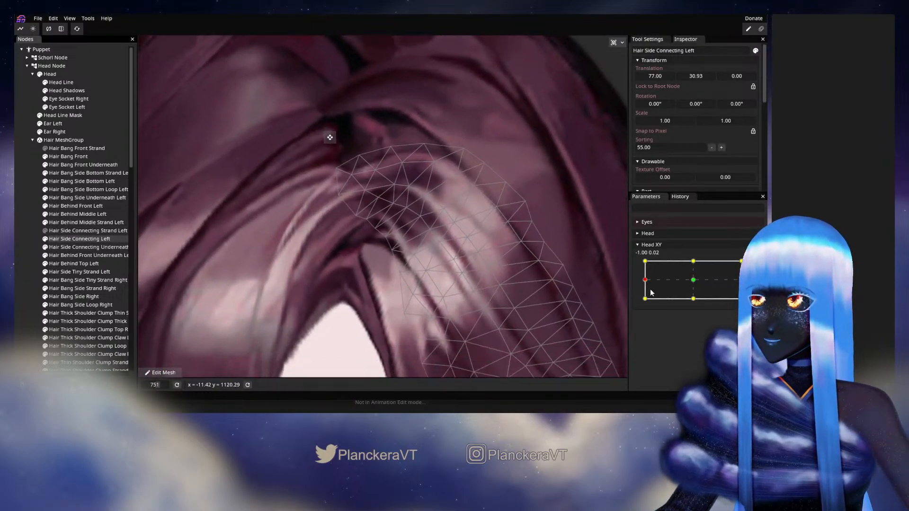
pyautogui.moveTo(645, 280)
pyautogui.mouseDown()
pyautogui.moveTo(695, 283)
pyautogui.moveTo(644, 282)
pyautogui.mouseUp()
pyautogui.click(750, 265)
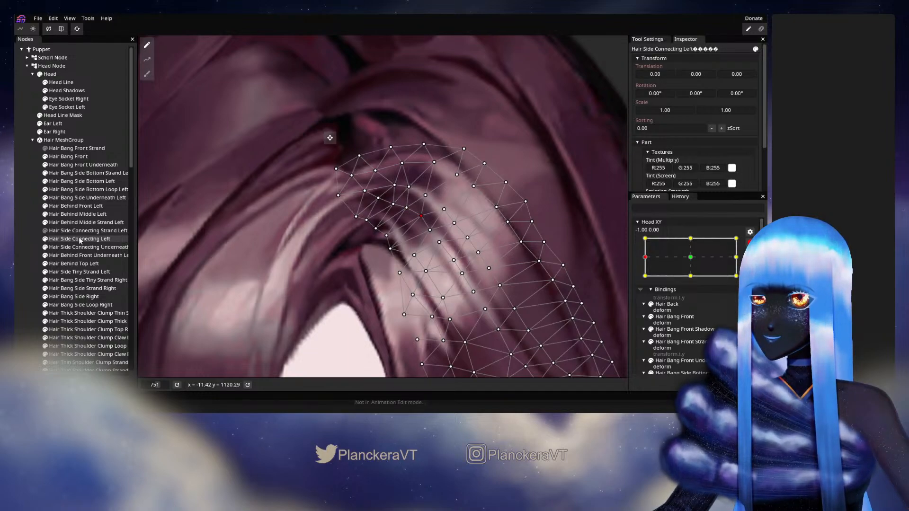
pyautogui.click(499, 270)
# Disarm Head XY and preview the hairline while moving the head from -1.00, 0.00 toward the centre and down to -1.00, -1.00.
pyautogui.scroll(-4, 513, 272)
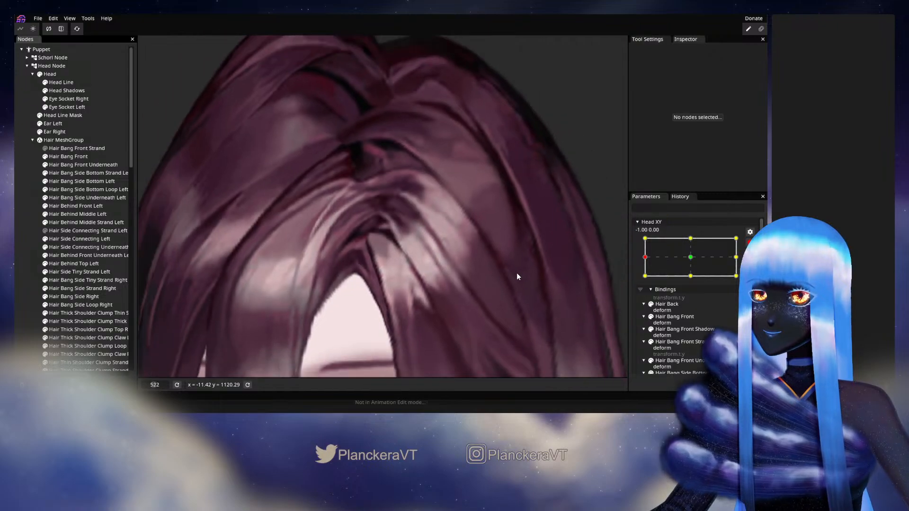
pyautogui.scroll(-4, 516, 273)
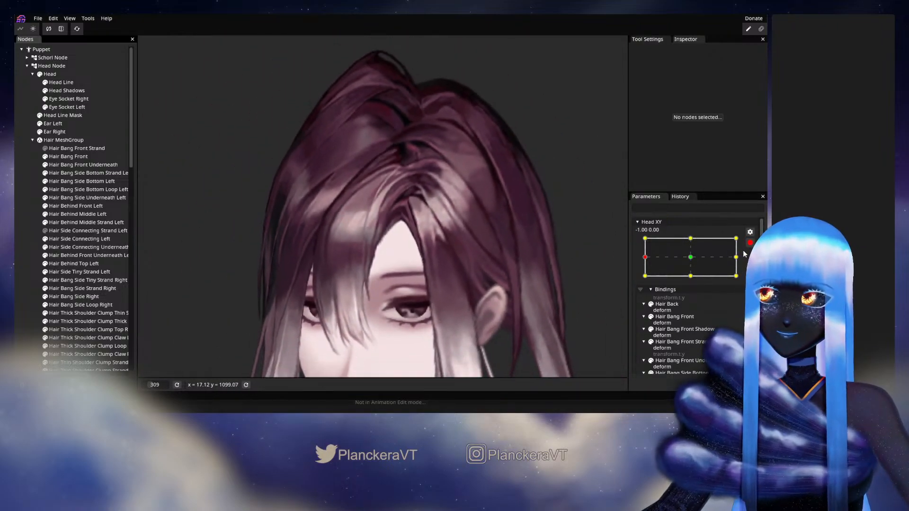
pyautogui.click(750, 242)
pyautogui.moveTo(645, 280); pyautogui.dragTo(684, 280)
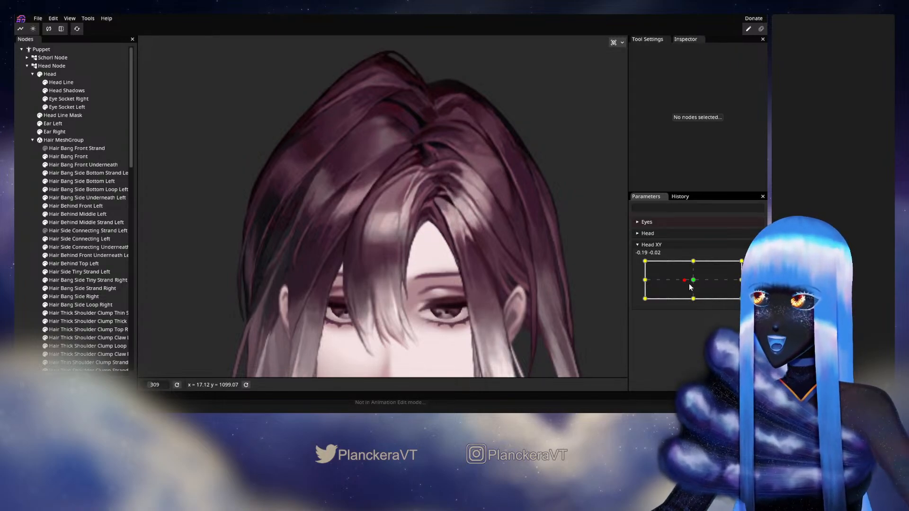
pyautogui.moveTo(690, 287); pyautogui.dragTo(639, 303)
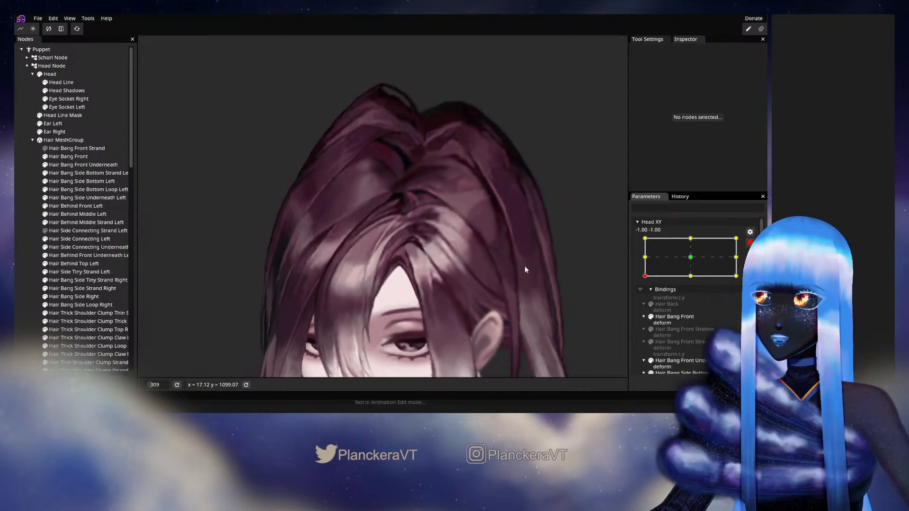
# With Head XY armed at -1.00, -1.00, reposition the Hair Side Connecting Left vertices along the inner arch's rim and deselect the mesh.
pyautogui.scroll(5, 457, 268)
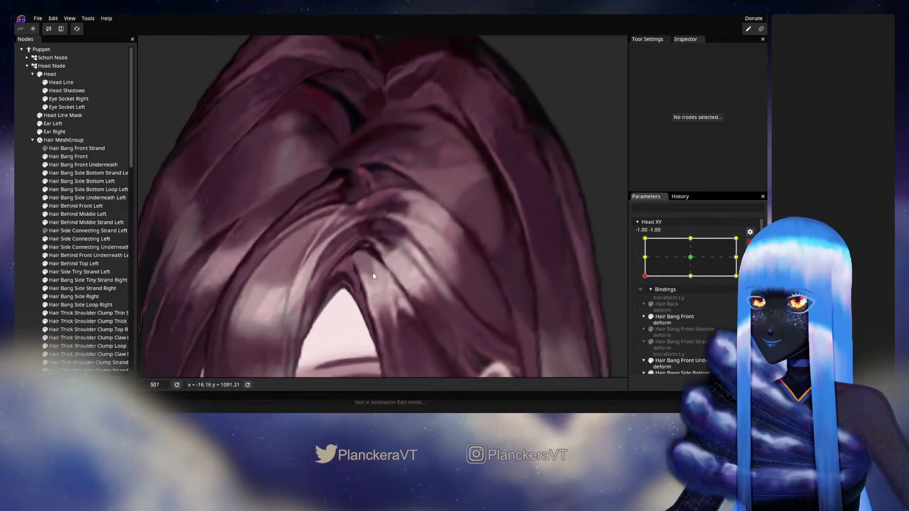
pyautogui.click(76, 239)
pyautogui.scroll(5, 459, 252)
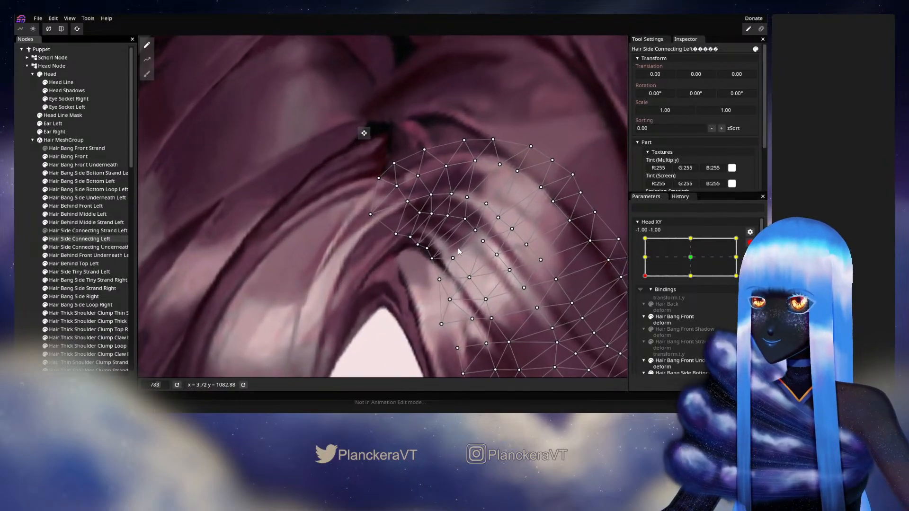
pyautogui.moveTo(448, 215); pyautogui.dragTo(453, 216)
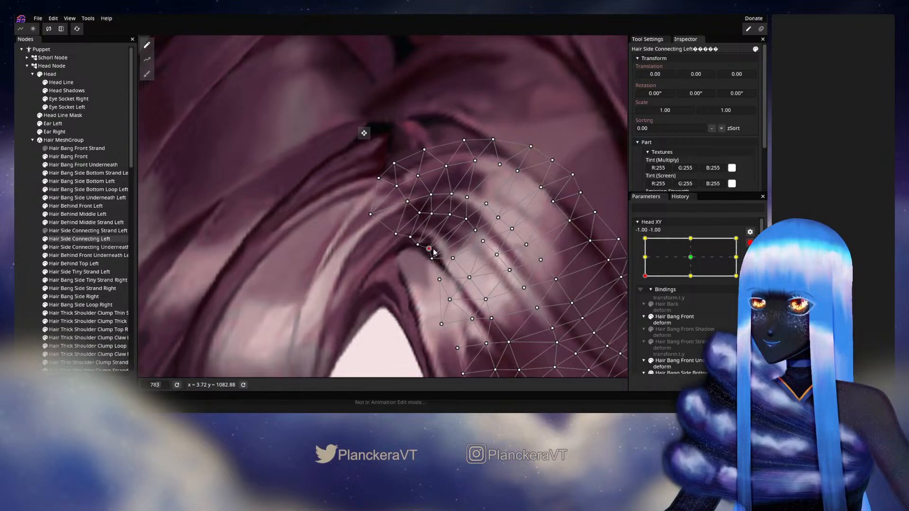
pyautogui.moveTo(435, 261); pyautogui.dragTo(446, 283)
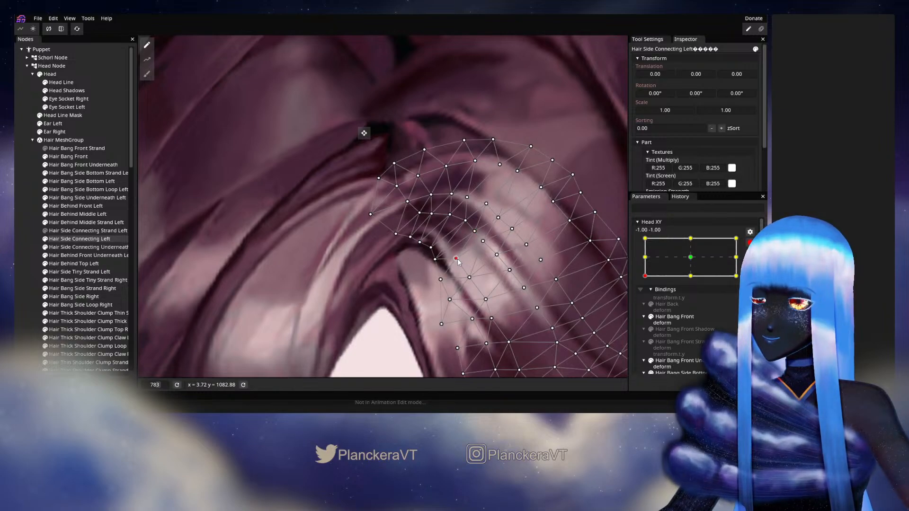
pyautogui.click(22, 232)
pyautogui.scroll(-1, 494, 280)
# Disarm Head XY and preview the whole head's hair while moving the parameter around -1.00, -1.00.
pyautogui.scroll(-6, 494, 282)
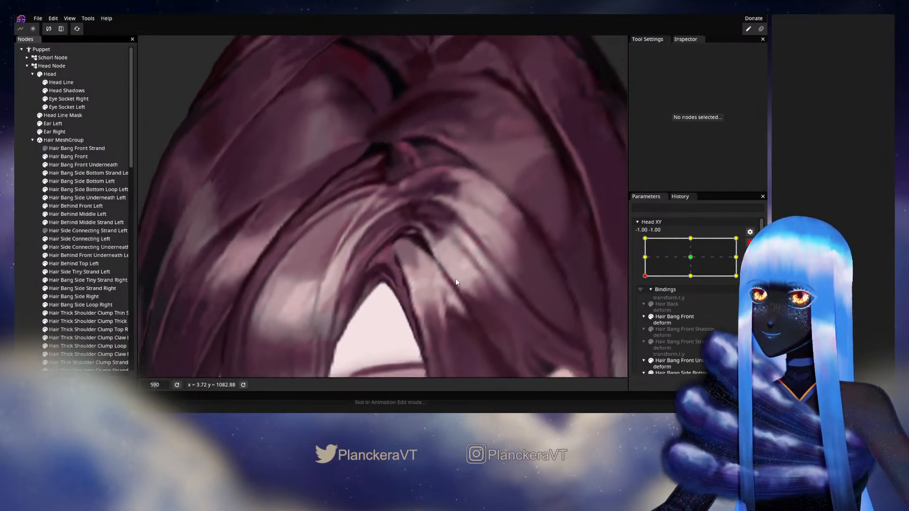
pyautogui.scroll(-2, 478, 275)
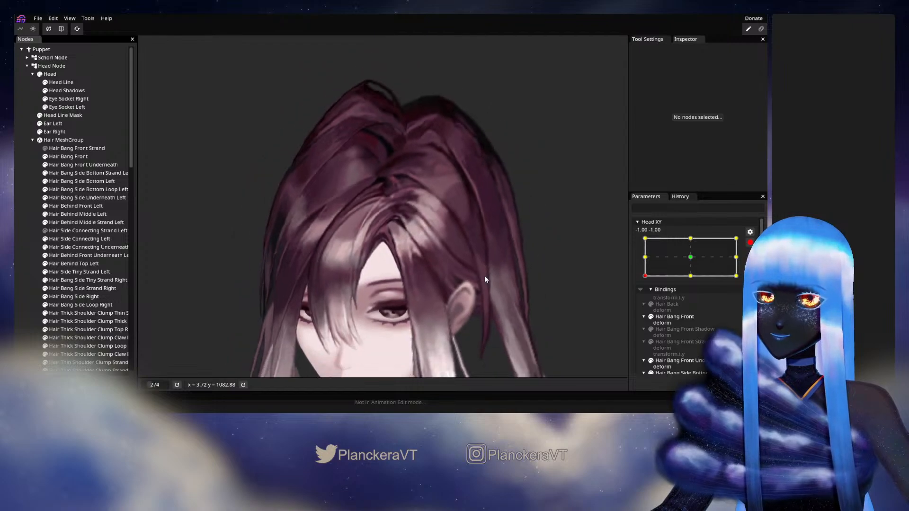
pyautogui.click(750, 242)
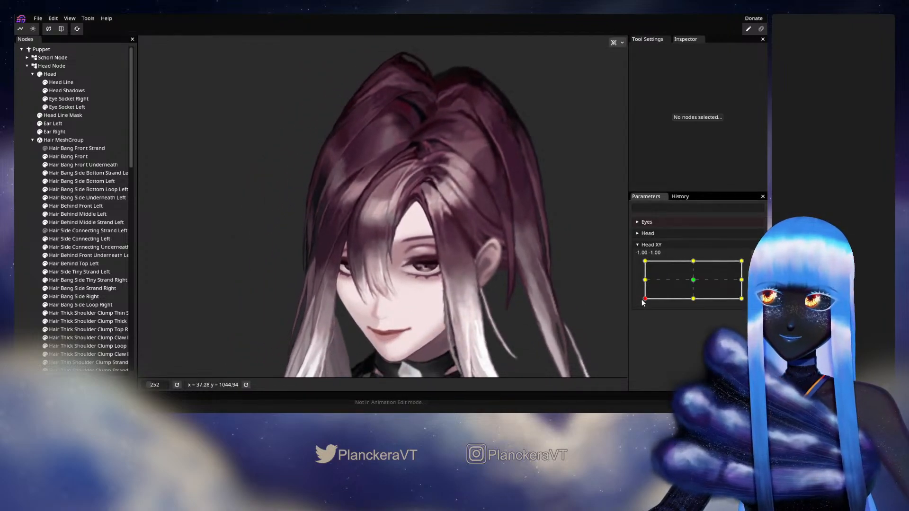
pyautogui.moveTo(645, 300)
pyautogui.mouseDown()
pyautogui.moveTo(694, 303)
pyautogui.moveTo(645, 308)
pyautogui.mouseUp()
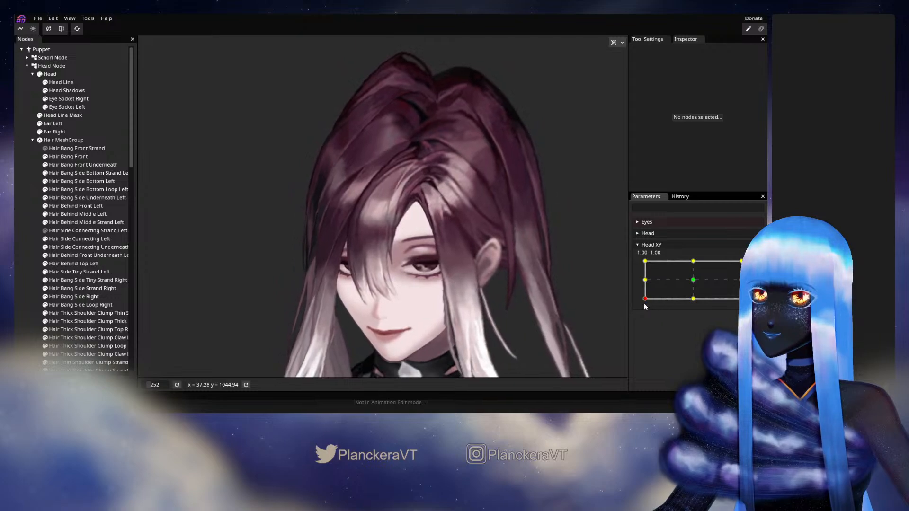
# Rearm Head XY at -1.00, -1.00, nudge the Hair Side Connecting Left vertices at the top of the inner arch, and deselect the mesh.
pyautogui.click(750, 265)
pyautogui.scroll(5, 394, 267)
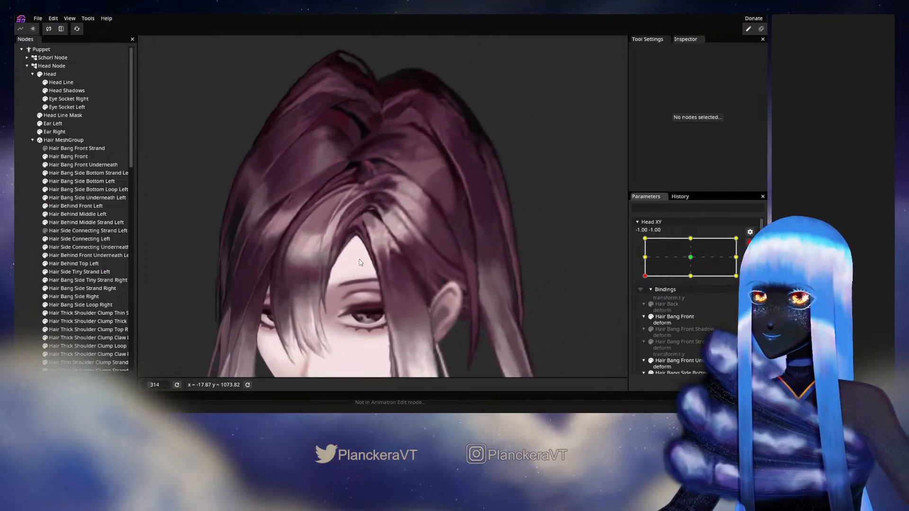
pyautogui.scroll(5, 394, 268)
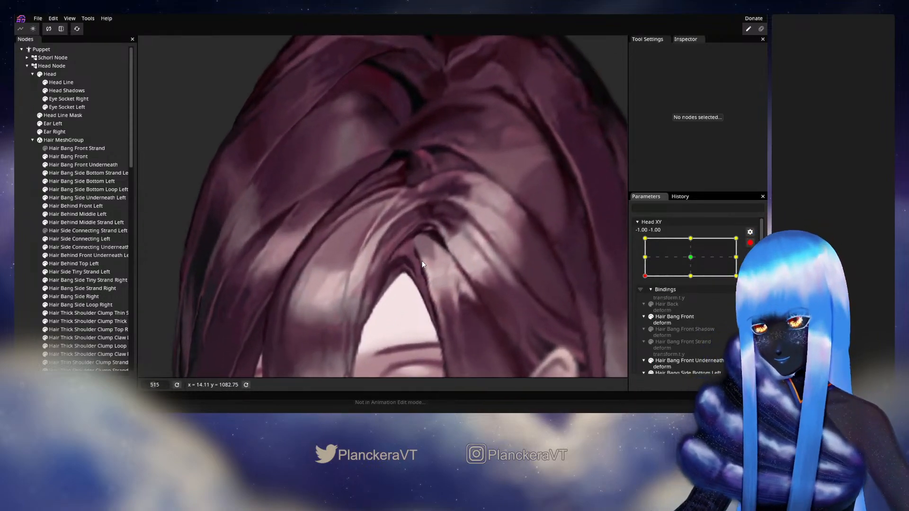
pyautogui.scroll(2, 422, 272)
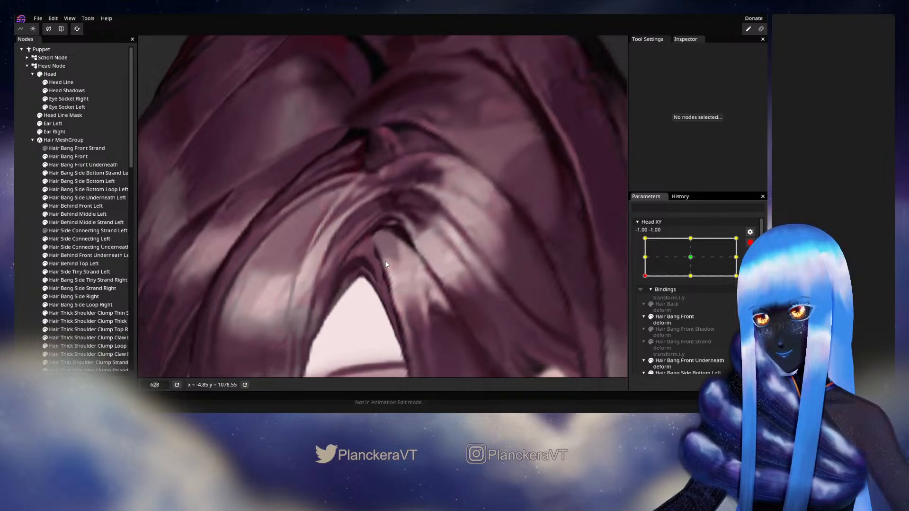
pyautogui.scroll(2, 385, 264)
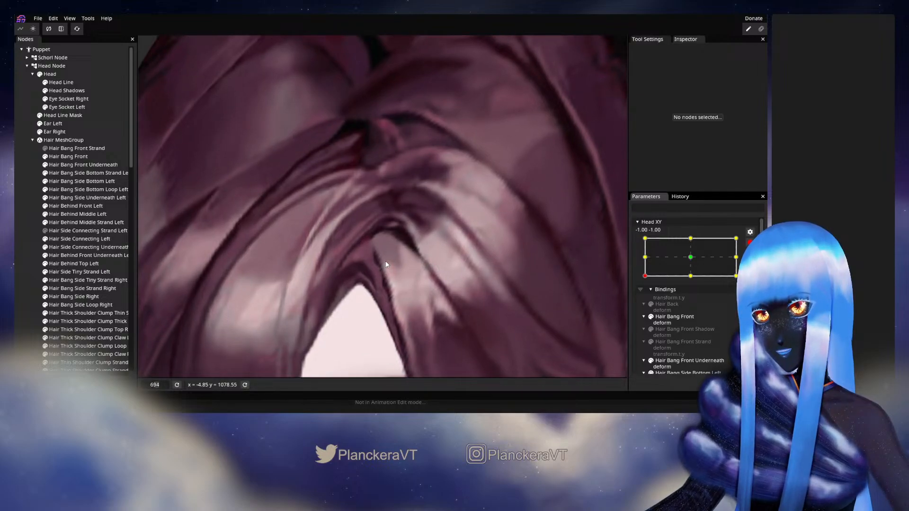
pyautogui.click(84, 239)
pyautogui.scroll(2, 363, 234)
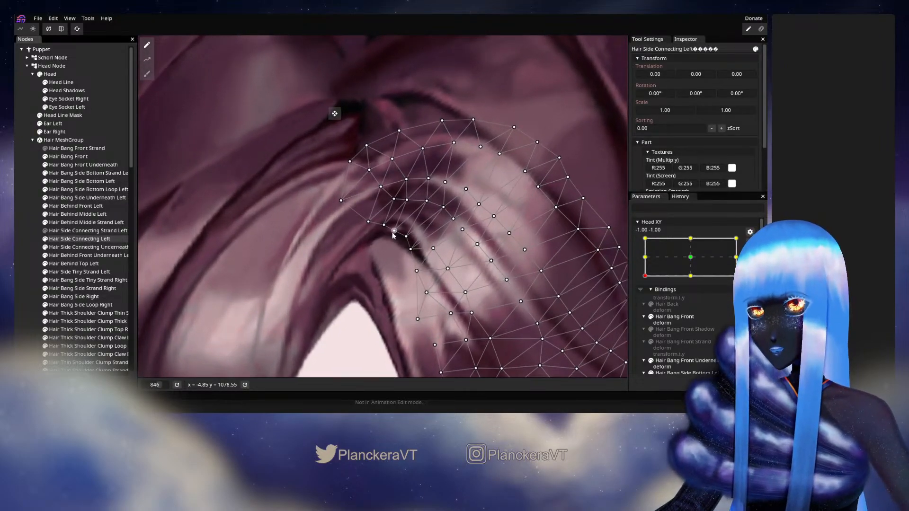
pyautogui.click(393, 235)
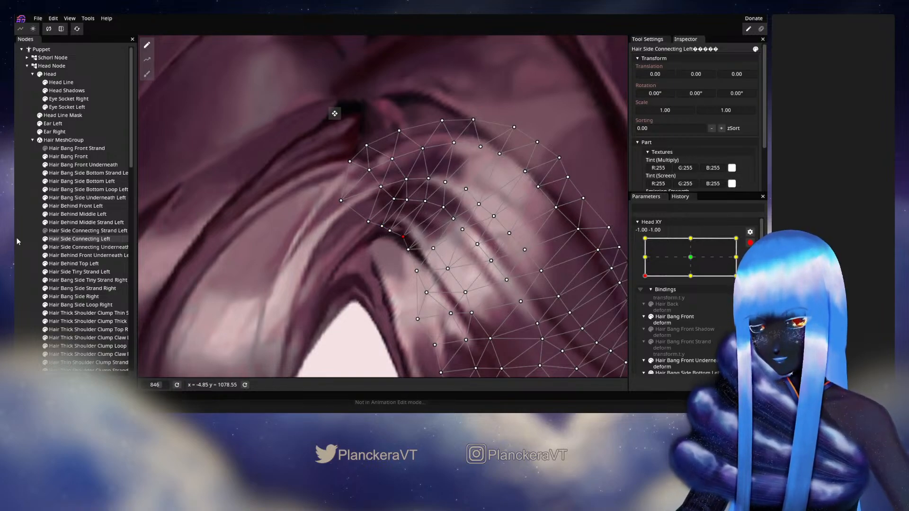
pyautogui.click(481, 264)
# Disarm Head XY and check how the parting moves away from -1.00, -1.00 and back.
pyautogui.scroll(-6, 445, 291)
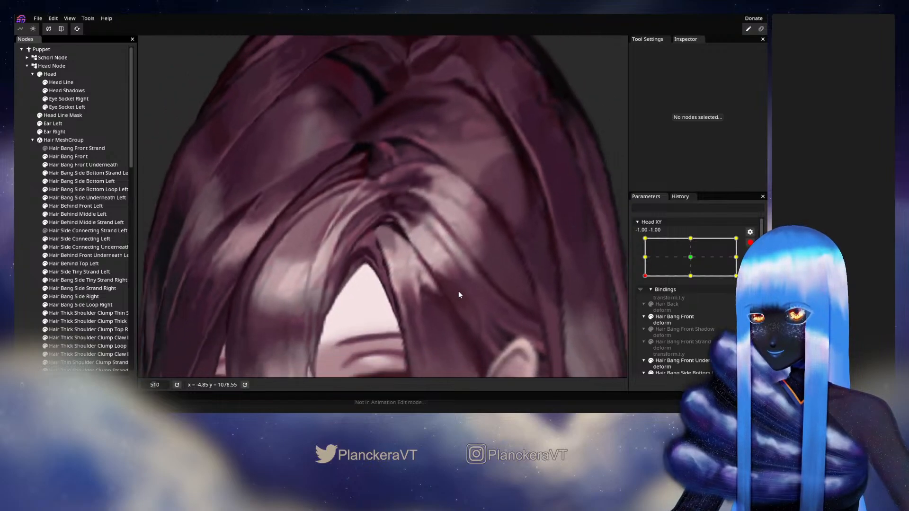
pyautogui.scroll(-4, 458, 294)
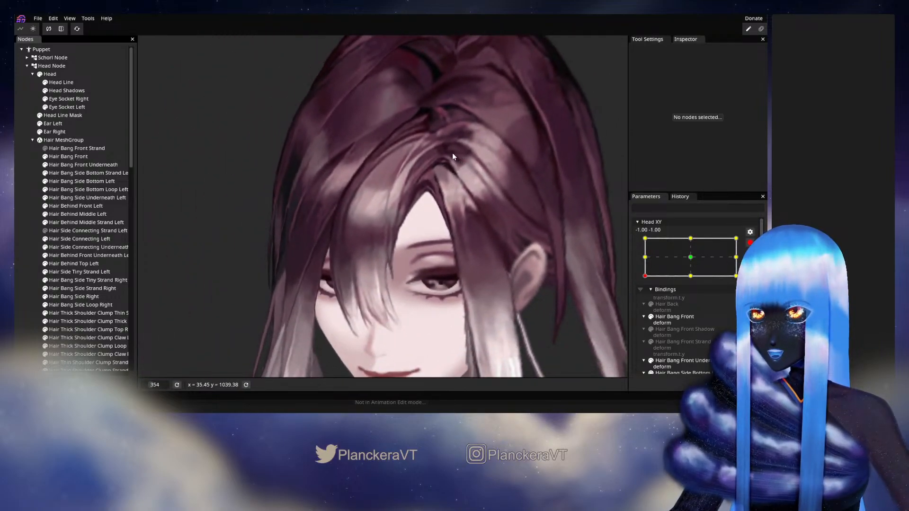
pyautogui.click(750, 243)
pyautogui.moveTo(646, 301)
pyautogui.mouseDown()
pyautogui.moveTo(696, 304)
pyautogui.moveTo(637, 298)
pyautogui.mouseUp()
# Rearm Head XY at -1.00, -1.00 and work on the Hair Side Connecting Left mesh around the inner arch with the 14.00 Circle Brush.
pyautogui.click(756, 265)
pyautogui.moveTo(445, 234); pyautogui.dragTo(391, 289)
pyautogui.scroll(3, 391, 289)
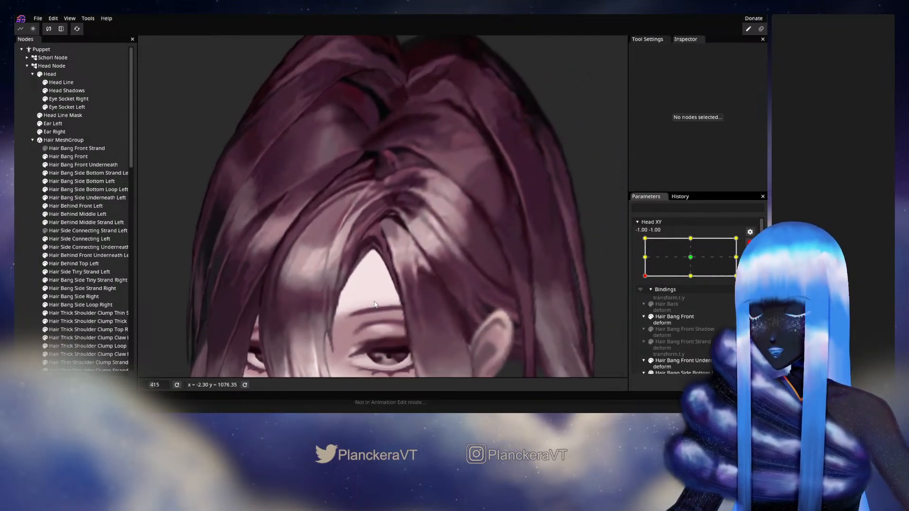
pyautogui.scroll(2, 391, 288)
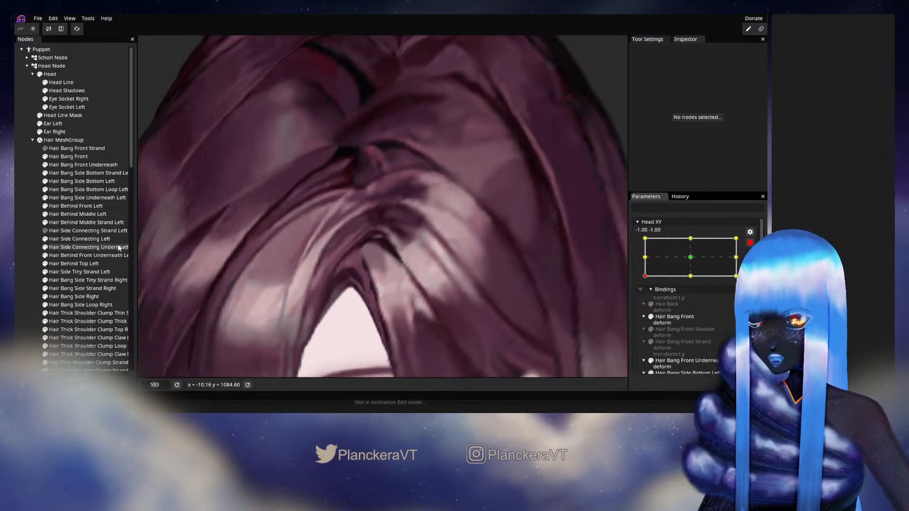
pyautogui.click(83, 239)
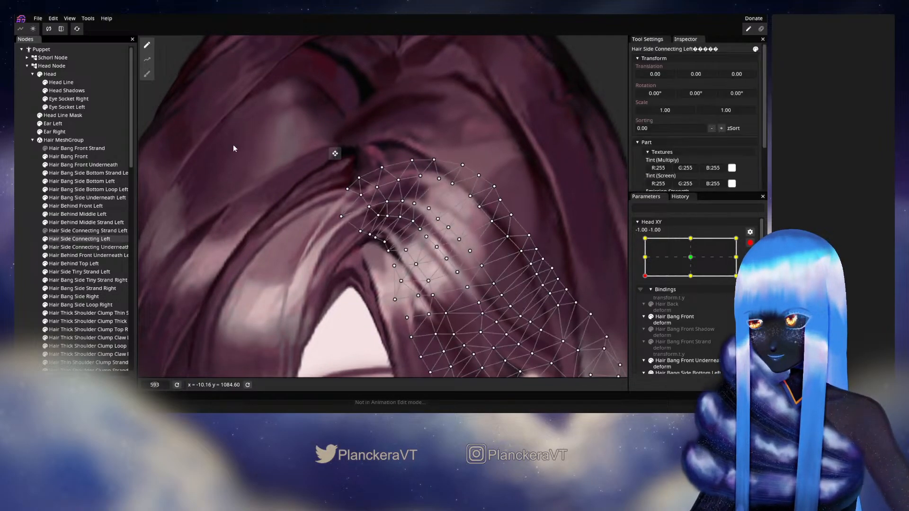
pyautogui.click(147, 73)
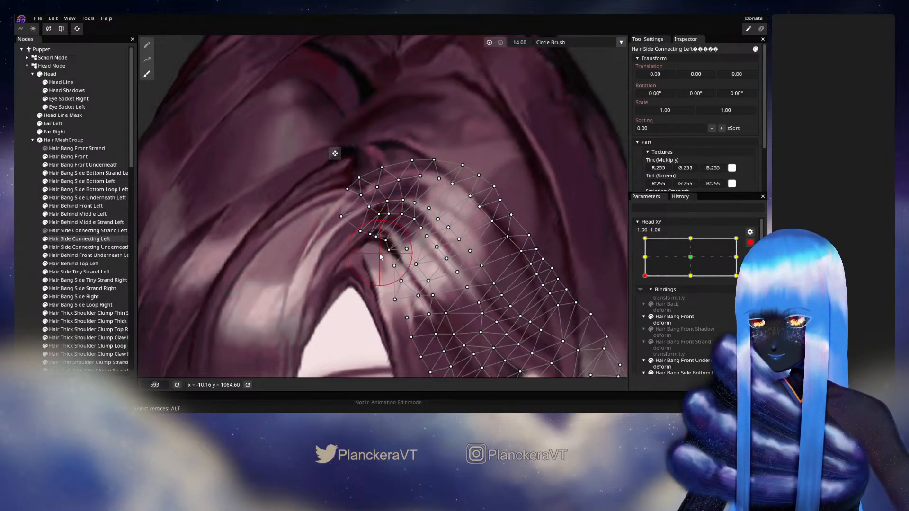
pyautogui.click(17, 226)
# Disarm Head XY and test the inner arch's motion against the full face near -1.00, -1.00.
pyautogui.scroll(-5, 473, 300)
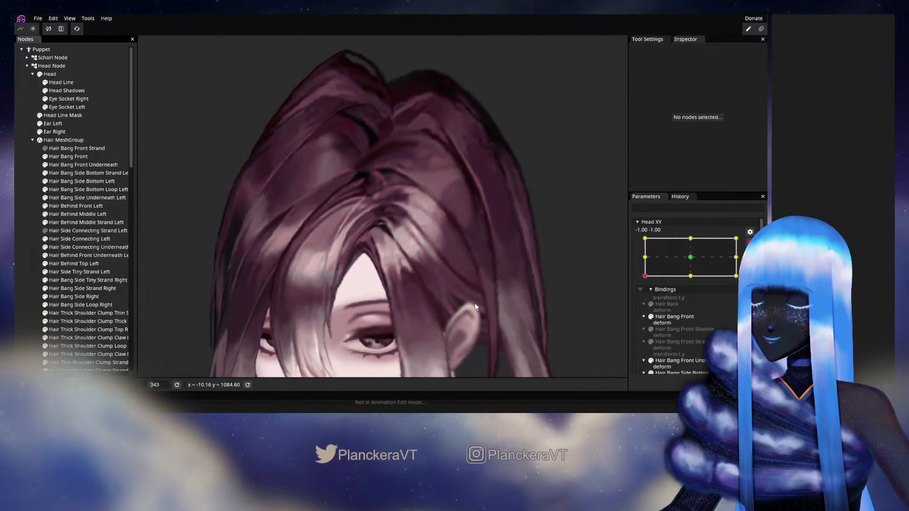
pyautogui.scroll(-2, 492, 269)
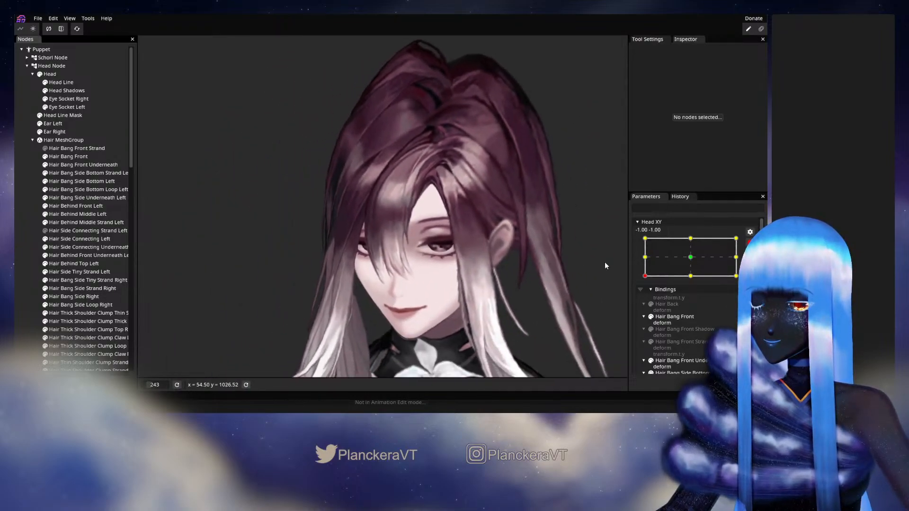
pyautogui.click(750, 243)
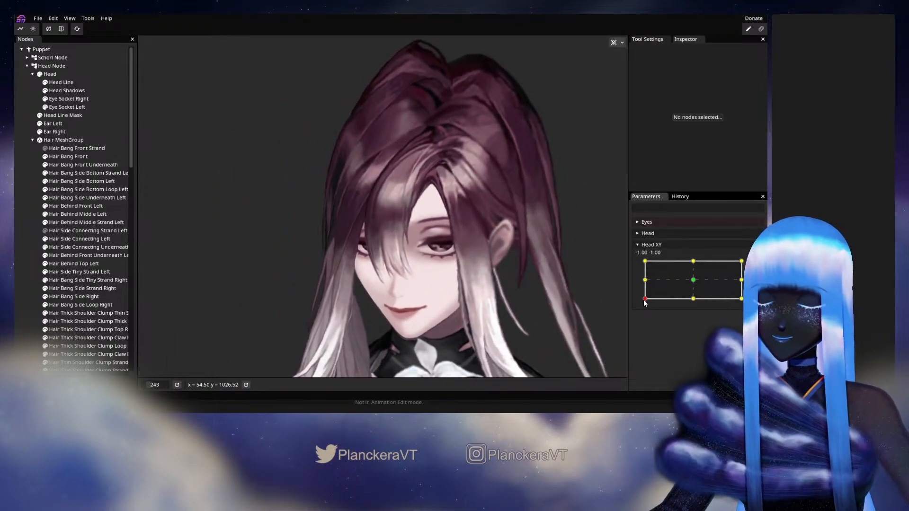
pyautogui.moveTo(645, 300)
pyautogui.mouseDown()
pyautogui.moveTo(691, 301)
pyautogui.moveTo(645, 300)
pyautogui.moveTo(638, 286)
pyautogui.moveTo(640, 306)
pyautogui.moveTo(692, 305)
pyautogui.moveTo(644, 301)
pyautogui.mouseUp()
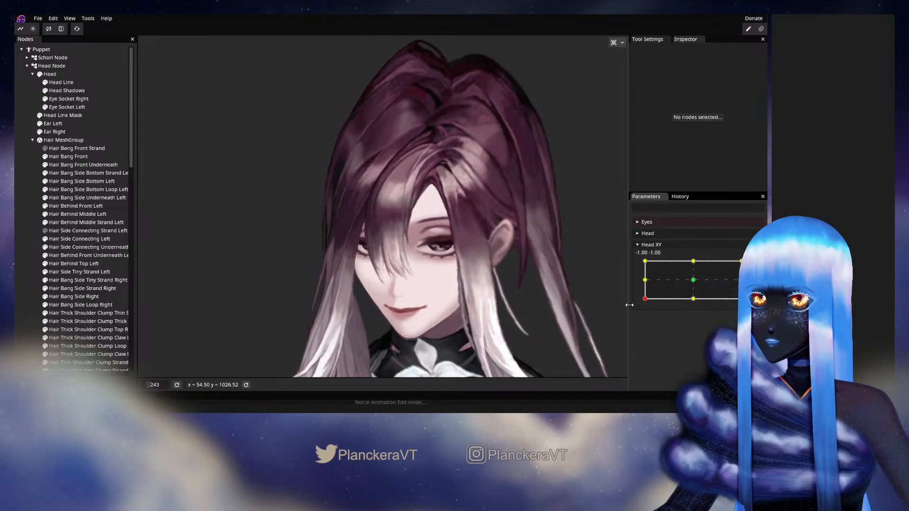
# Rearm Head XY at -1.00, -1.00, fine-tune the Hair Side Connecting Left rim vertices just above the forehead gap, and deselect the mesh.
pyautogui.click(755, 266)
pyautogui.scroll(5, 465, 251)
pyautogui.moveTo(439, 233); pyautogui.dragTo(402, 305)
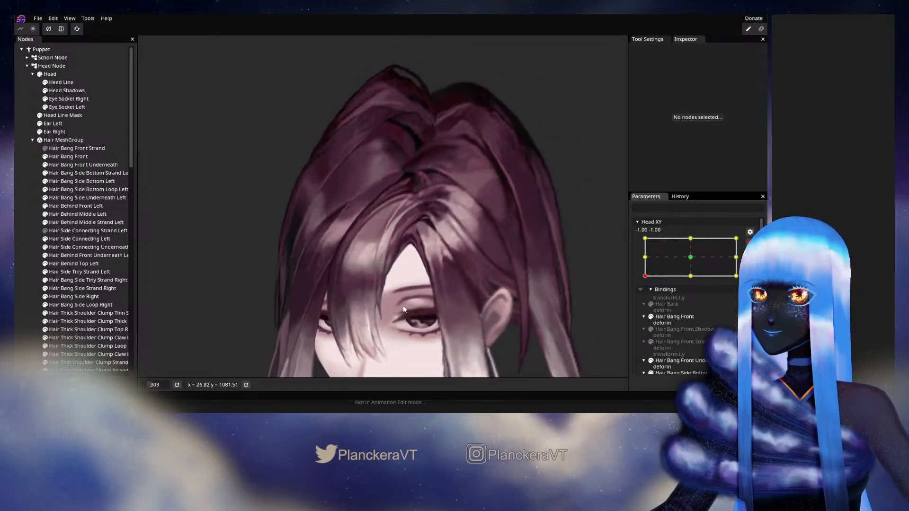
pyautogui.scroll(6, 417, 257)
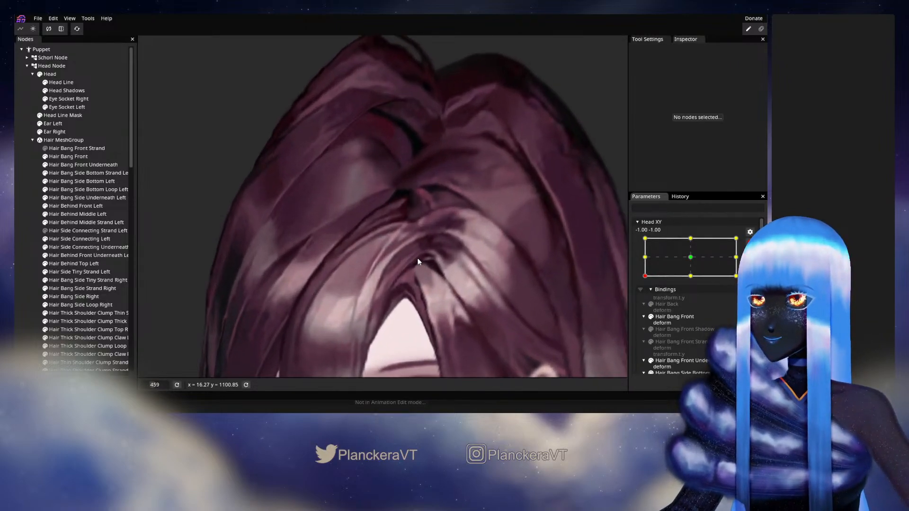
pyautogui.click(93, 239)
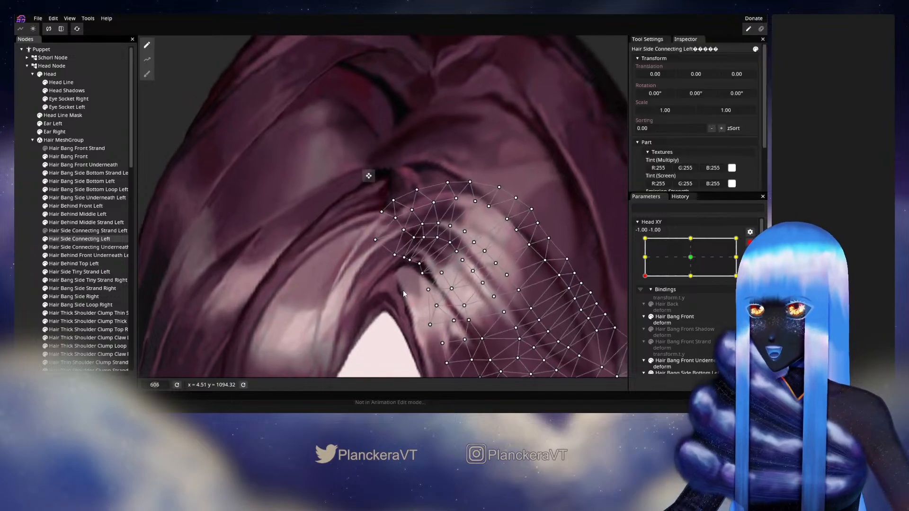
pyautogui.scroll(4, 410, 288)
pyautogui.scroll(2, 417, 286)
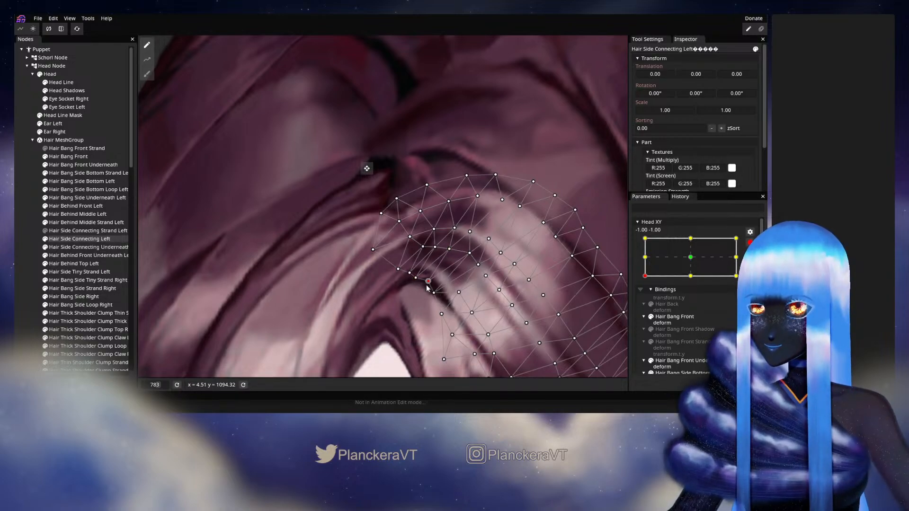
pyautogui.click(23, 215)
pyautogui.scroll(-3, 500, 294)
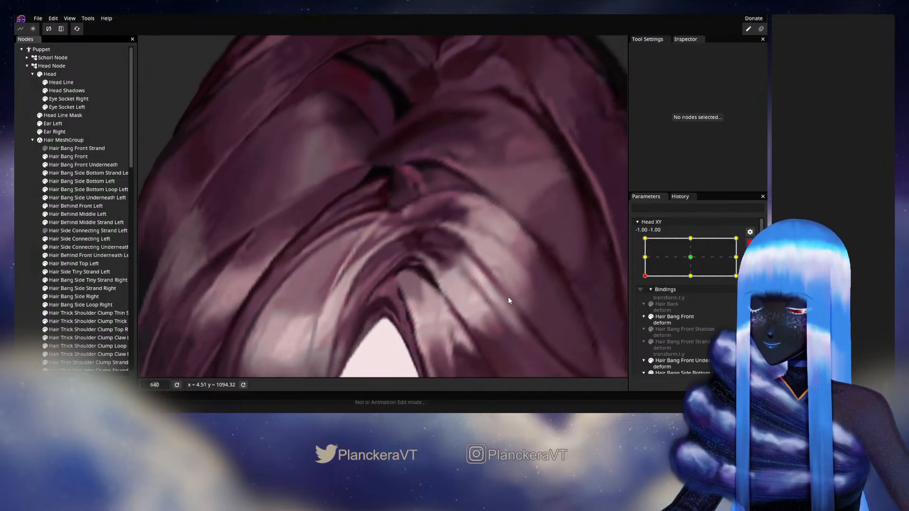
# Disarm Head XY and check the parting's motion between -1.00, -1.00 and -1.00, 0.00 at full-face and closer views.
pyautogui.scroll(-5, 506, 302)
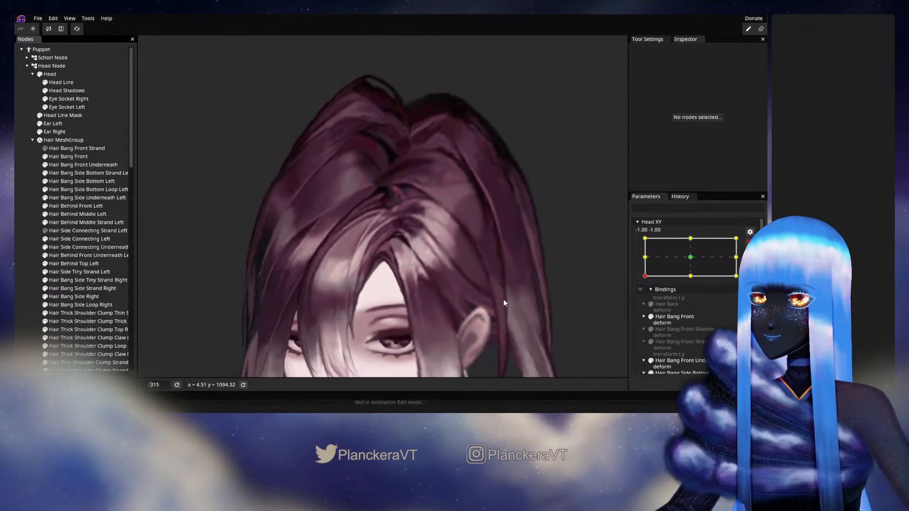
pyautogui.scroll(-1, 501, 302)
pyautogui.moveTo(501, 298); pyautogui.dragTo(533, 241)
pyautogui.click(749, 242)
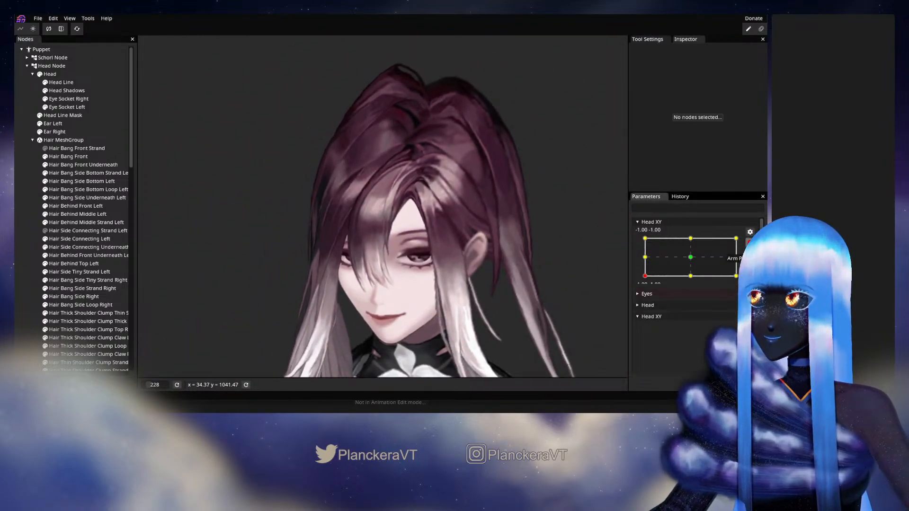
pyautogui.moveTo(645, 299)
pyautogui.mouseDown()
pyautogui.moveTo(694, 305)
pyautogui.moveTo(639, 304)
pyautogui.moveTo(640, 294)
pyautogui.moveTo(637, 302)
pyautogui.moveTo(697, 308)
pyautogui.moveTo(640, 313)
pyautogui.moveTo(641, 302)
pyautogui.moveTo(695, 305)
pyautogui.moveTo(640, 313)
pyautogui.mouseUp()
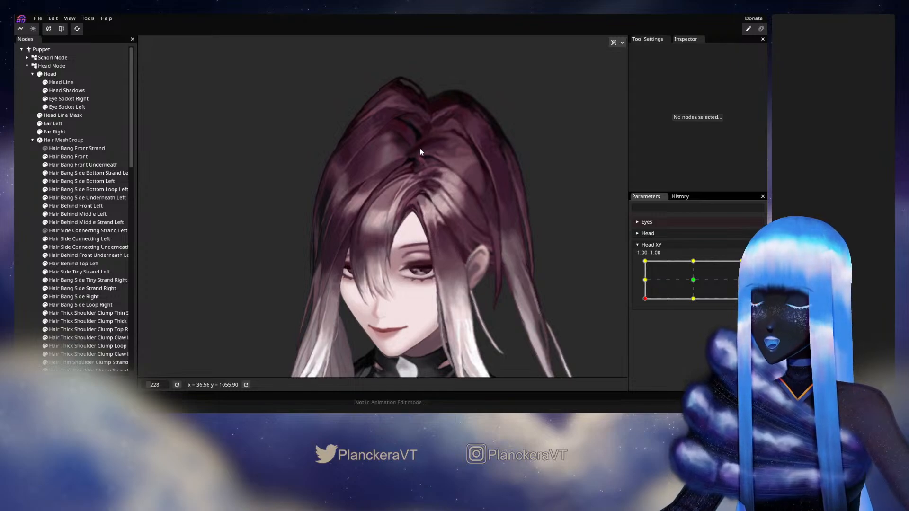
pyautogui.scroll(3, 444, 207)
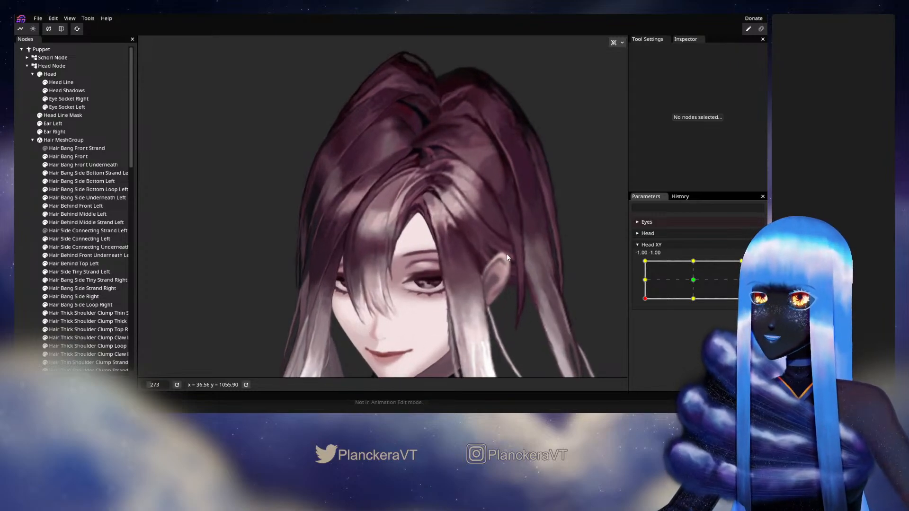
pyautogui.scroll(1, 492, 280)
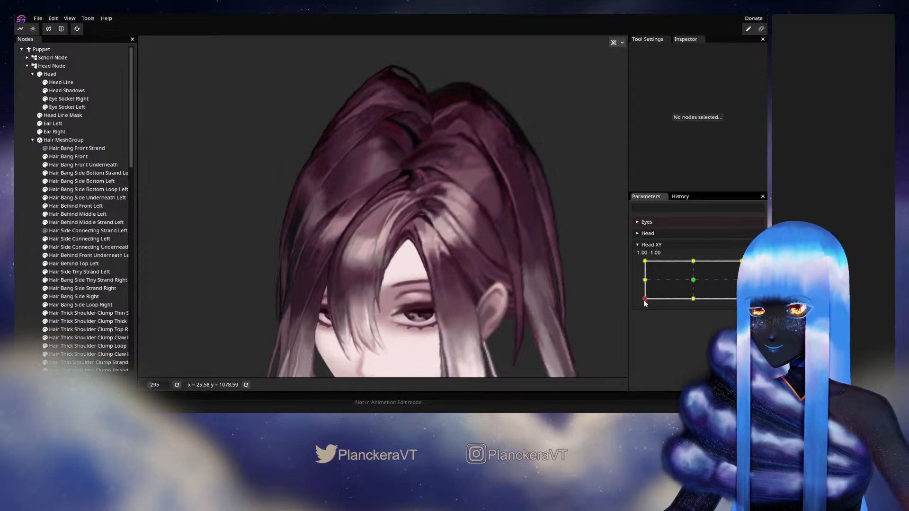
pyautogui.moveTo(645, 299); pyautogui.dragTo(636, 280)
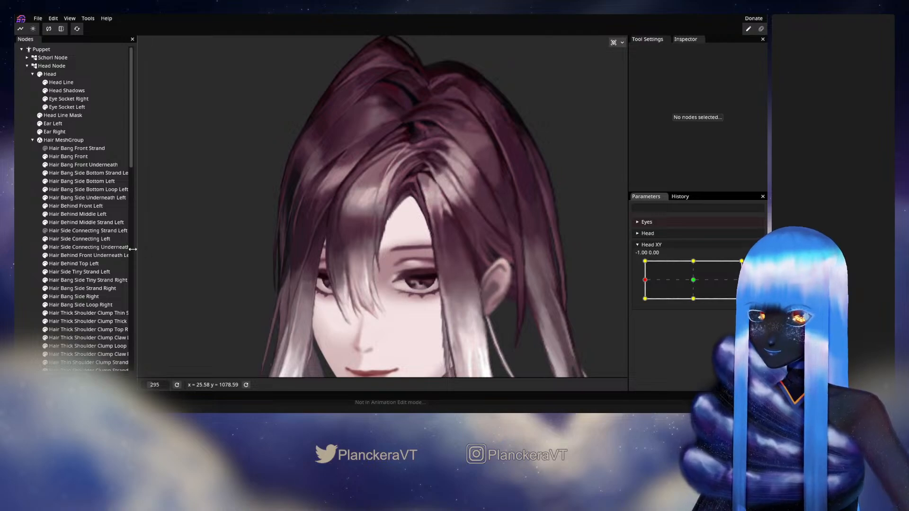
pyautogui.moveTo(633, 293)
pyautogui.mouseDown()
pyautogui.moveTo(635, 323)
pyautogui.moveTo(646, 281)
pyautogui.mouseUp()
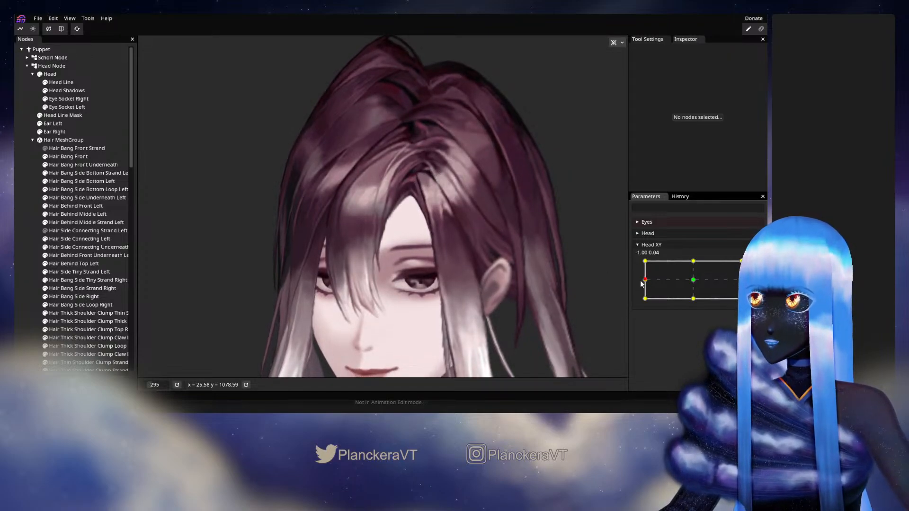
pyautogui.moveTo(646, 280); pyautogui.dragTo(648, 303)
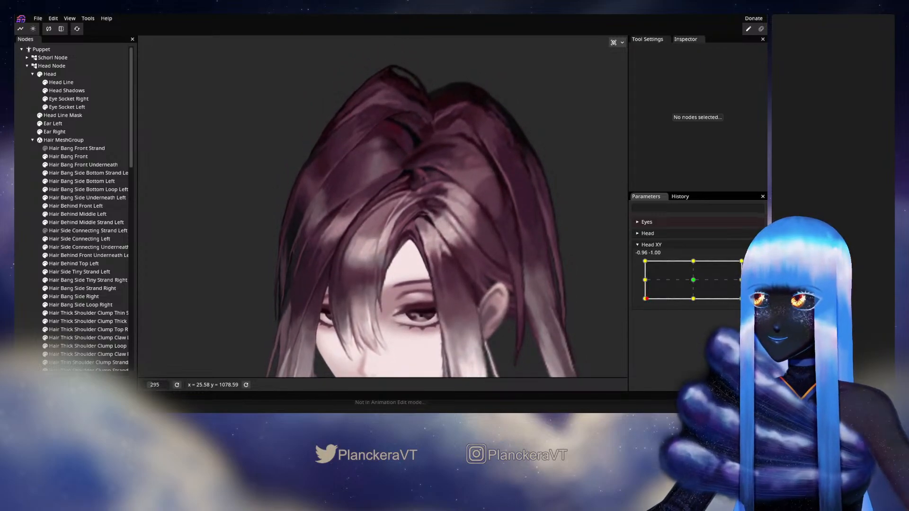
# Rearm Head XY at -1.00, -1.00 and nudge the Hair Side Connecting Underneath Left mesh slightly sideways with the Circle Brush at 37.00.
pyautogui.click(755, 265)
pyautogui.scroll(2, 379, 279)
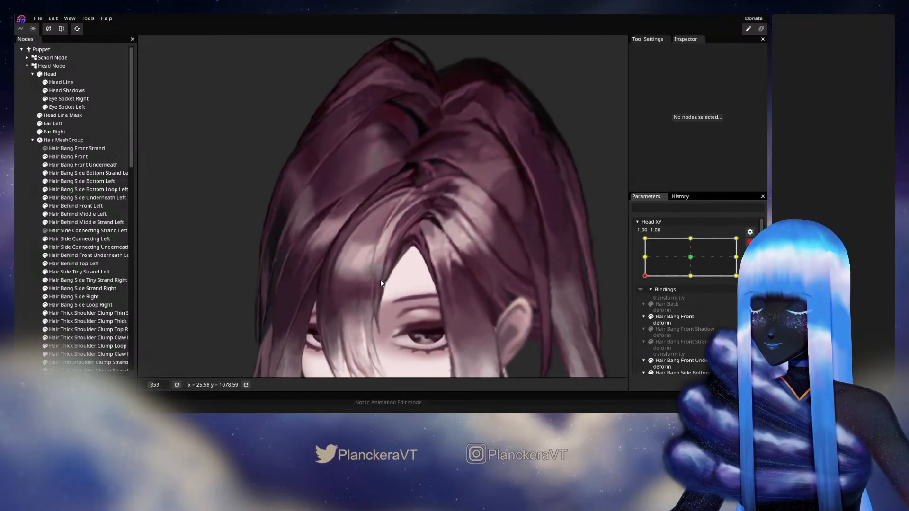
pyautogui.click(73, 248)
pyautogui.scroll(4, 264, 275)
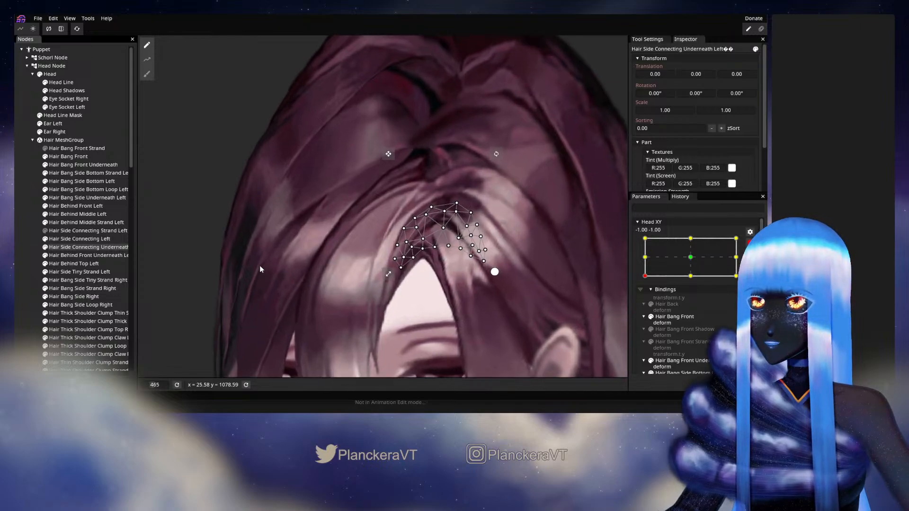
pyautogui.click(147, 74)
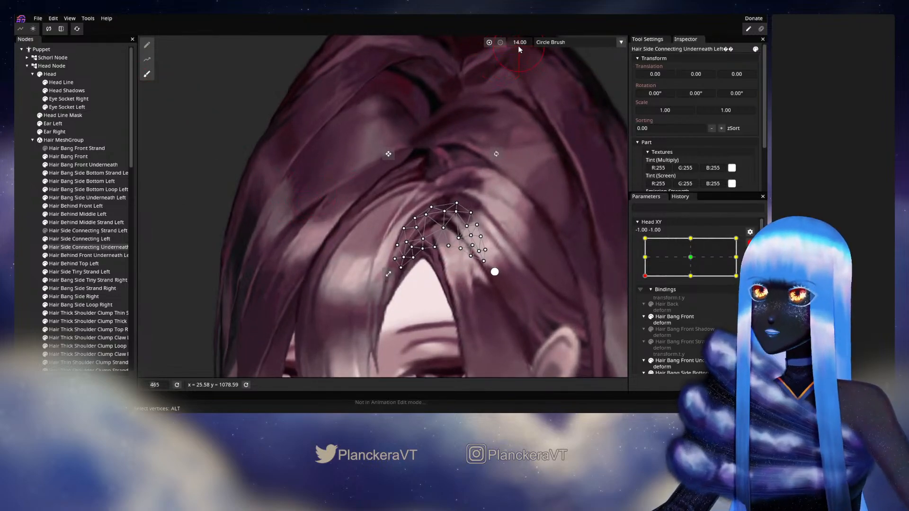
pyautogui.moveTo(525, 46); pyautogui.dragTo(530, 45)
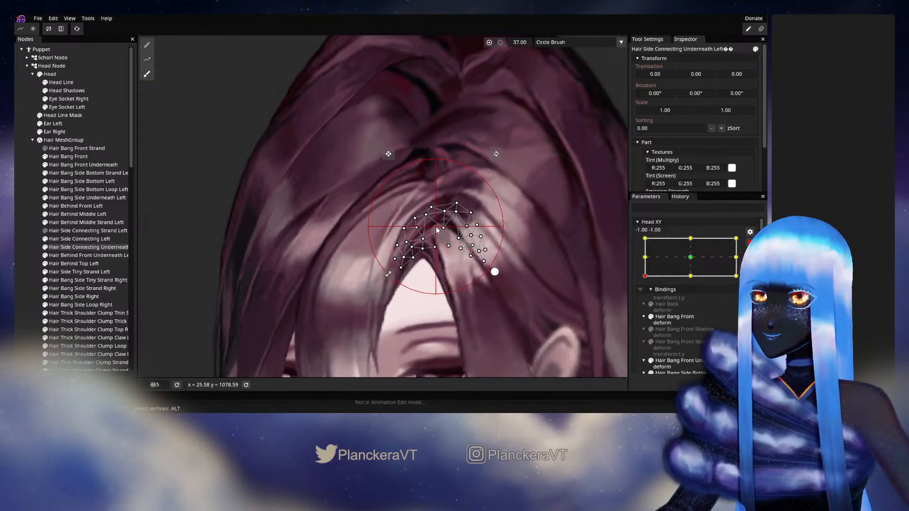
pyautogui.moveTo(447, 230); pyautogui.dragTo(449, 230)
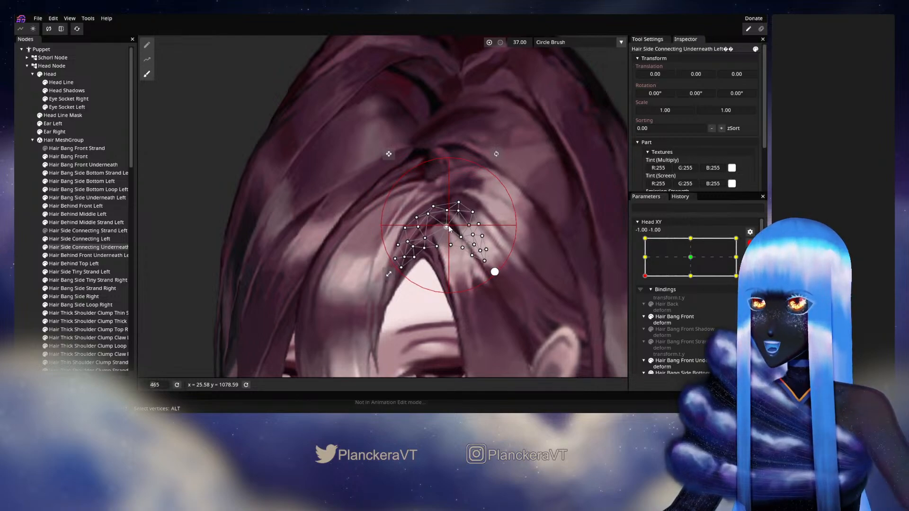
pyautogui.click(31, 221)
pyautogui.scroll(-3, 521, 258)
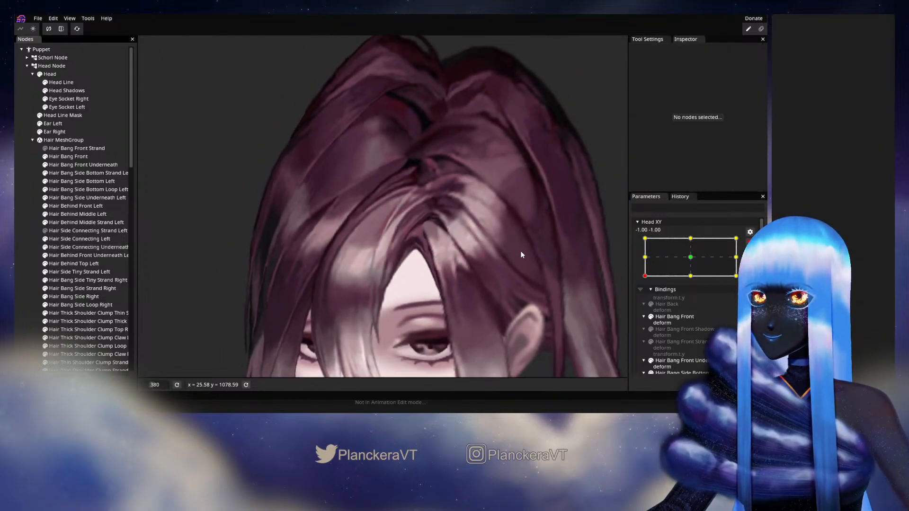
# Test Head XY's motion around -1.00, -1.00, then rearm it and inspect the Hair Side Connecting Underneath Left mesh against the inner arch.
pyautogui.click(749, 242)
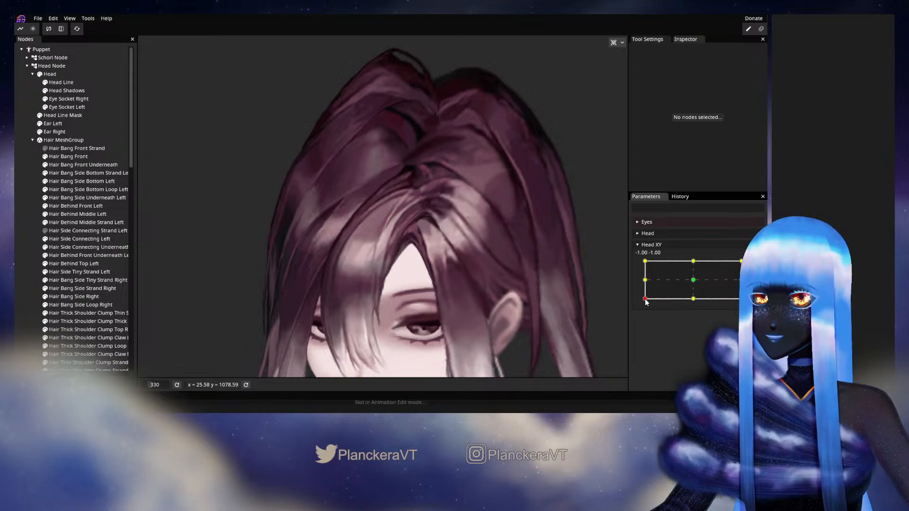
pyautogui.moveTo(646, 301)
pyautogui.mouseDown()
pyautogui.moveTo(643, 281)
pyautogui.moveTo(640, 303)
pyautogui.mouseUp()
pyautogui.click(750, 267)
pyautogui.scroll(4, 382, 207)
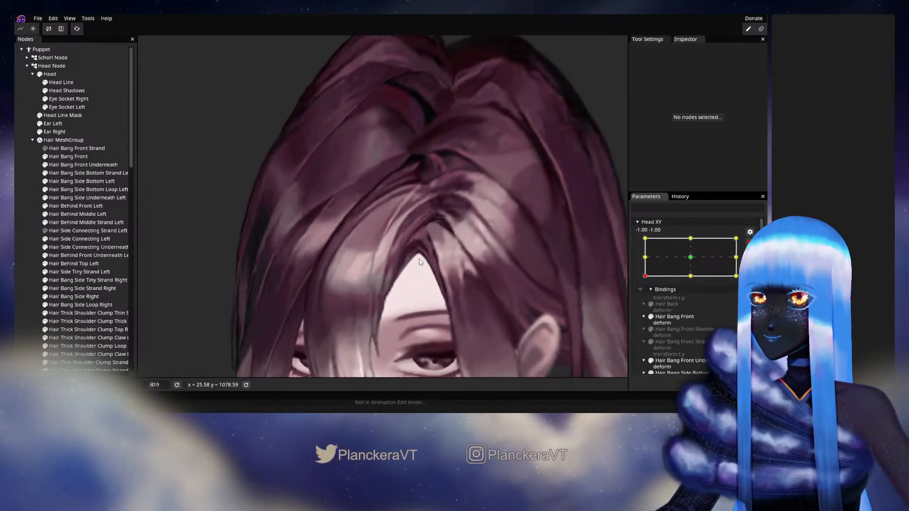
pyautogui.moveTo(200, 237); pyautogui.dragTo(160, 242)
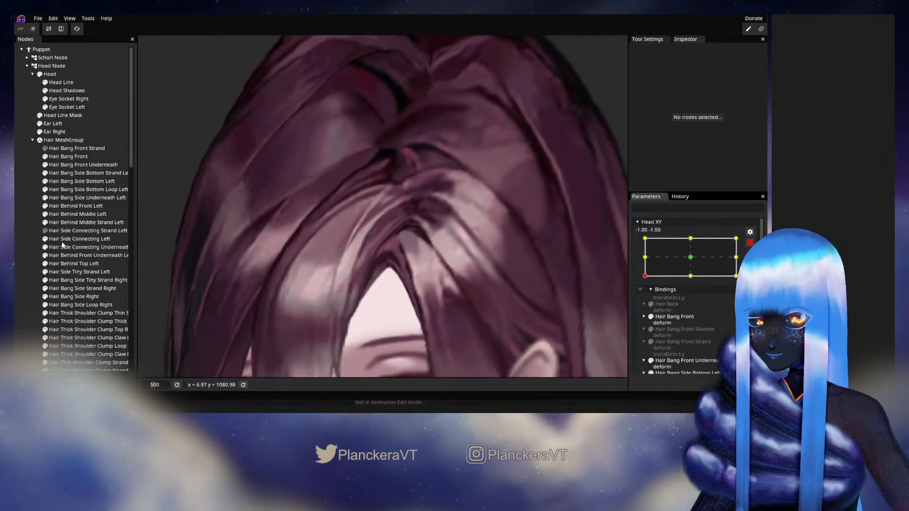
pyautogui.click(75, 247)
pyautogui.scroll(1, 421, 240)
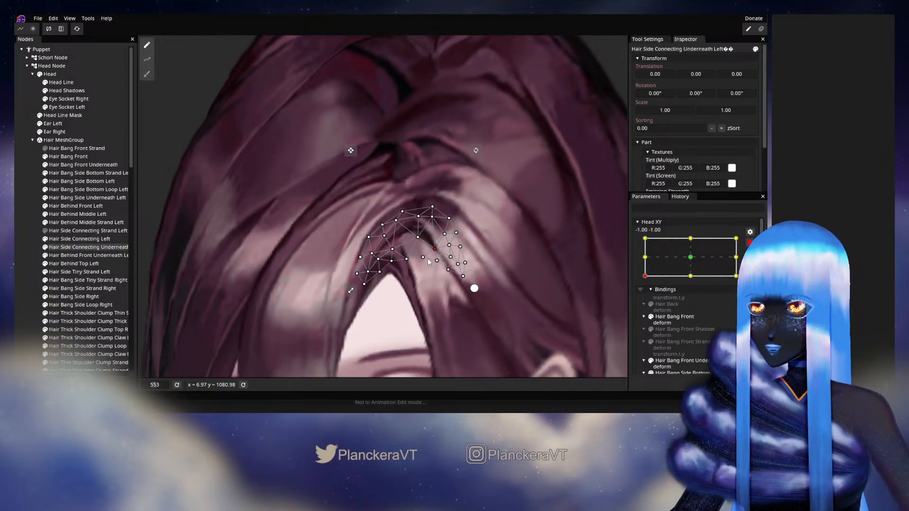
pyautogui.click(36, 249)
pyautogui.scroll(-3, 410, 287)
pyautogui.scroll(-5, 422, 272)
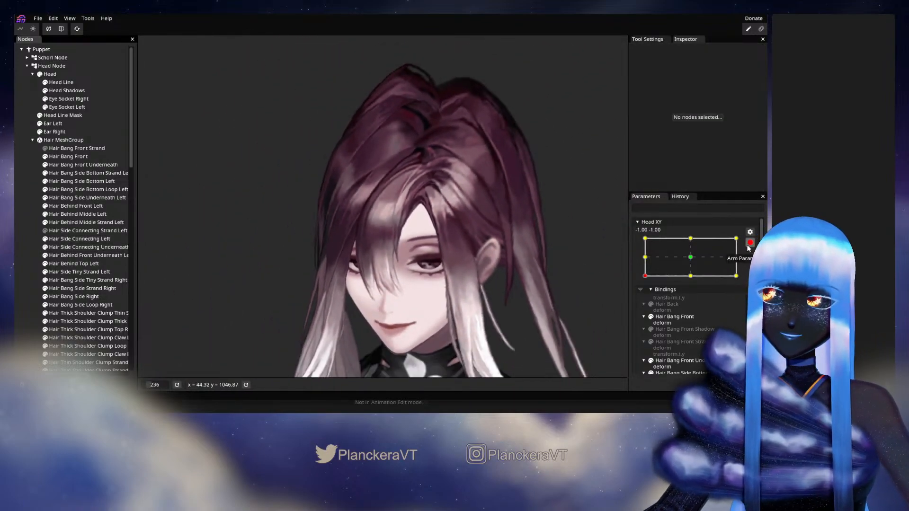
# Disarm Head XY and compare the inner arch at -1.00, -1.00 with its shape near -1.00, 0.12.
pyautogui.click(751, 243)
pyautogui.moveTo(647, 300)
pyautogui.mouseDown()
pyautogui.moveTo(645, 281)
pyautogui.moveTo(638, 306)
pyautogui.mouseUp()
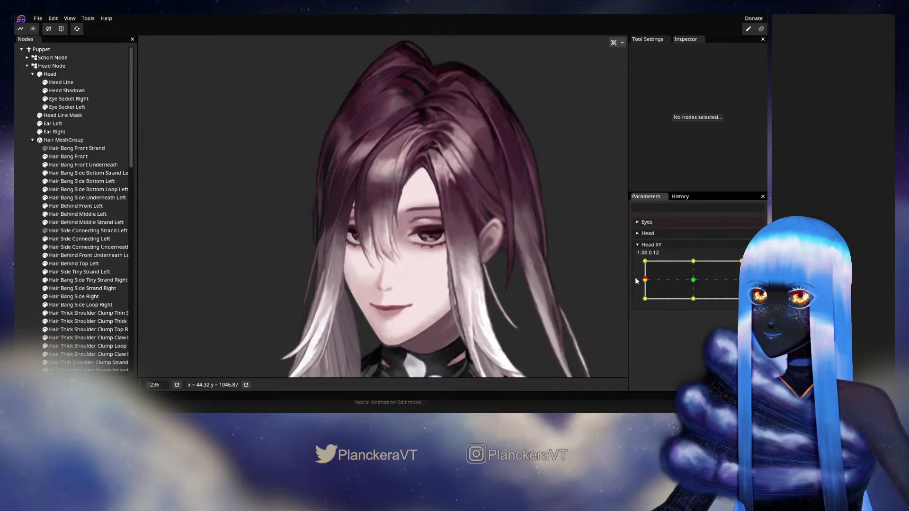
pyautogui.scroll(5, 403, 265)
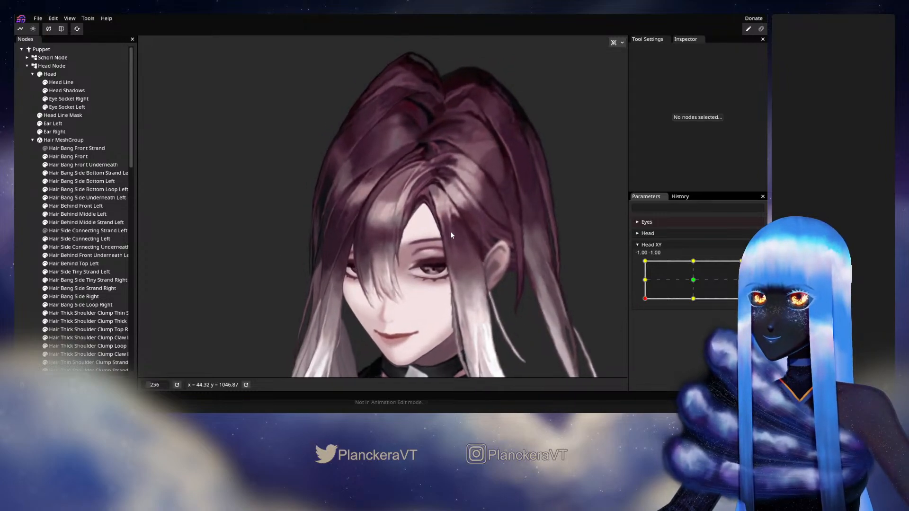
pyautogui.scroll(4, 406, 264)
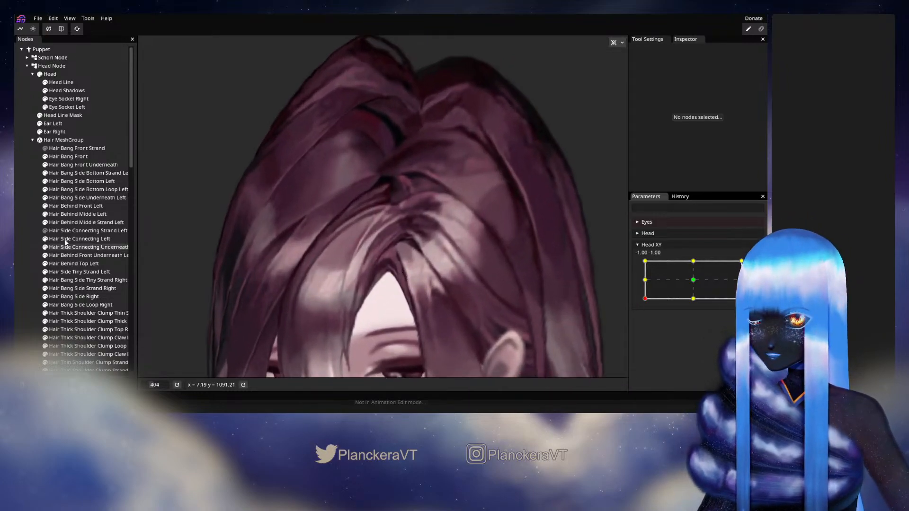
# Hide Hair Bang Side Bottom Left to expose the strand beneath it, and save the model.
pyautogui.click(46, 199)
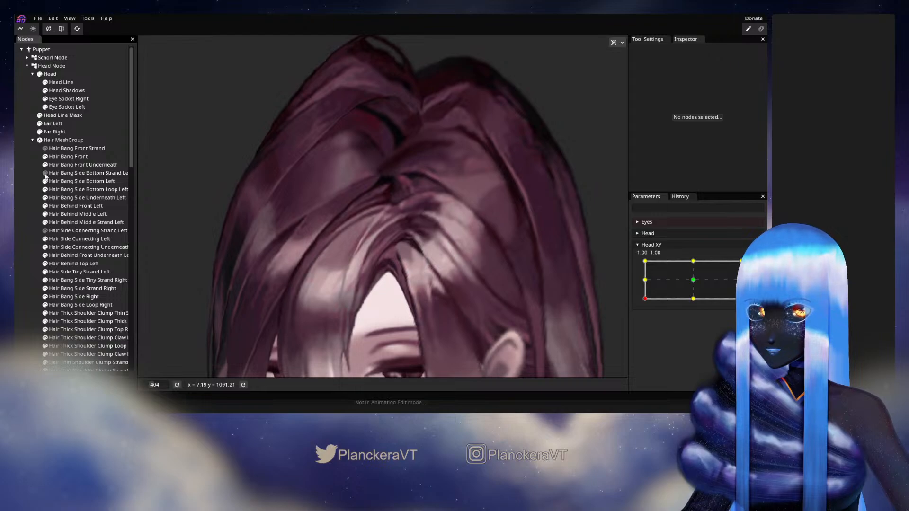
pyautogui.click(46, 182)
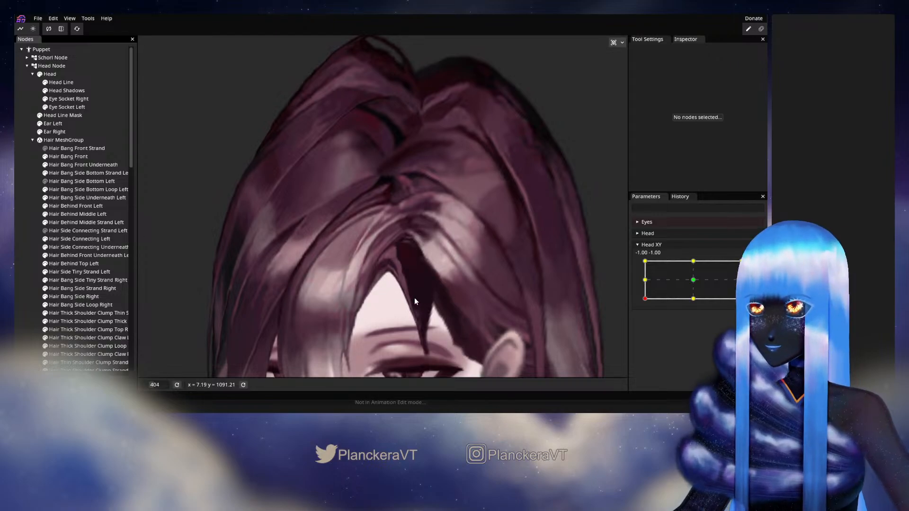
pyautogui.hotkey('ctrl', 's')
# Rearm Head XY at -1.00, -1.00 and nudge the upper tip vertices of Hair Bang Front Underneath toward the dark gap beneath the arch.
pyautogui.scroll(5, 384, 243)
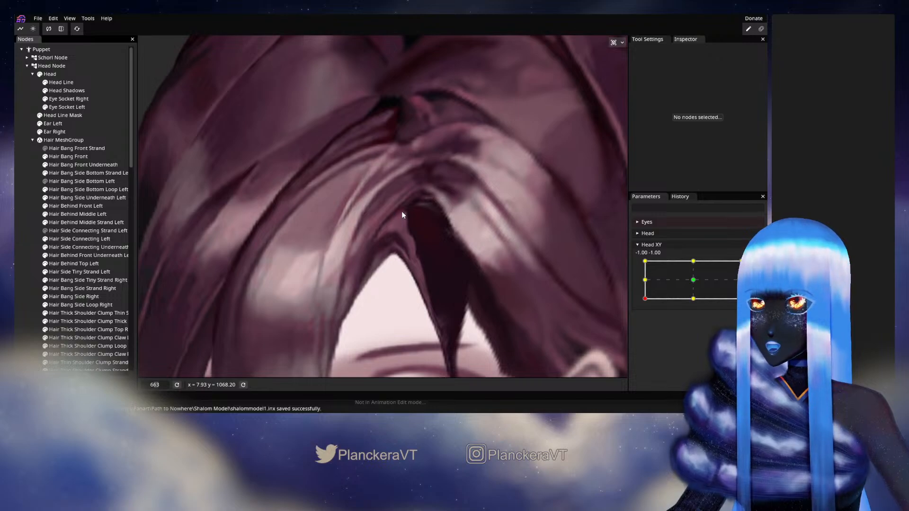
pyautogui.click(76, 164)
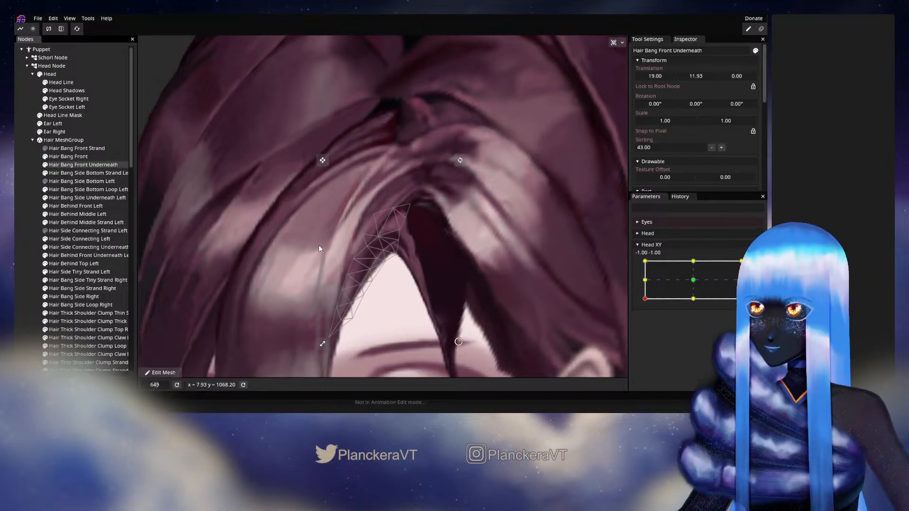
pyautogui.scroll(1, 320, 245)
pyautogui.click(750, 265)
pyautogui.scroll(1, 442, 229)
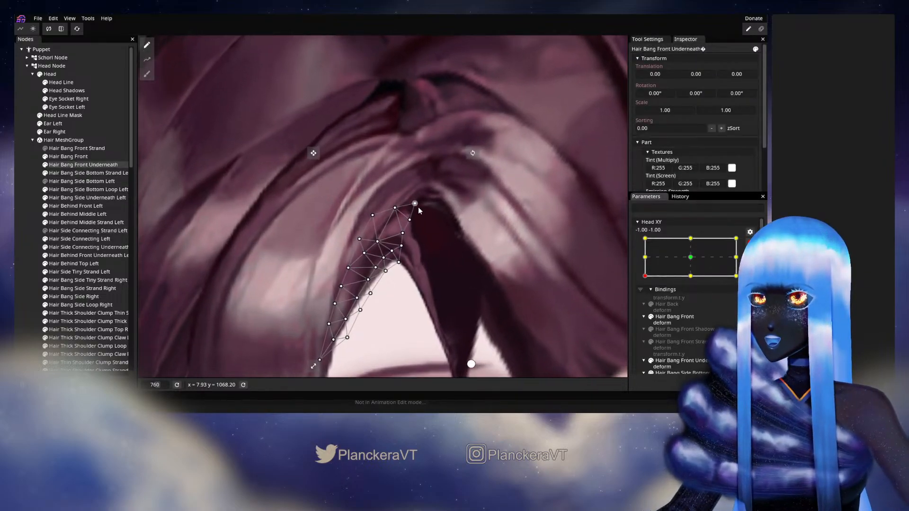
pyautogui.moveTo(410, 220); pyautogui.dragTo(414, 220)
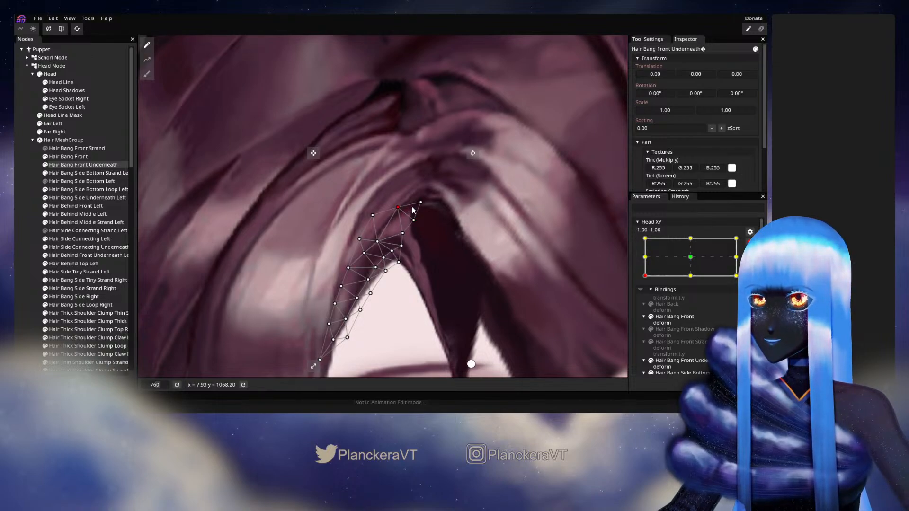
pyautogui.moveTo(418, 220); pyautogui.dragTo(421, 222)
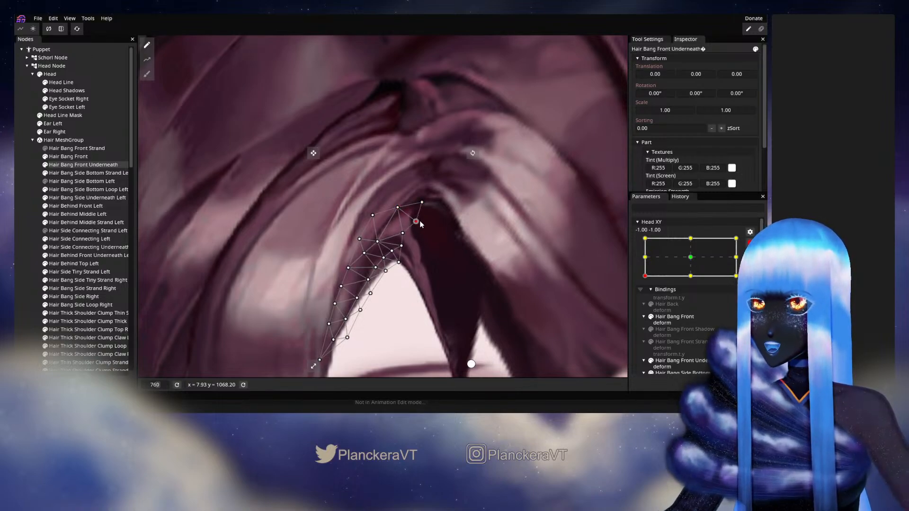
pyautogui.click(302, 259)
pyautogui.scroll(-5, 486, 283)
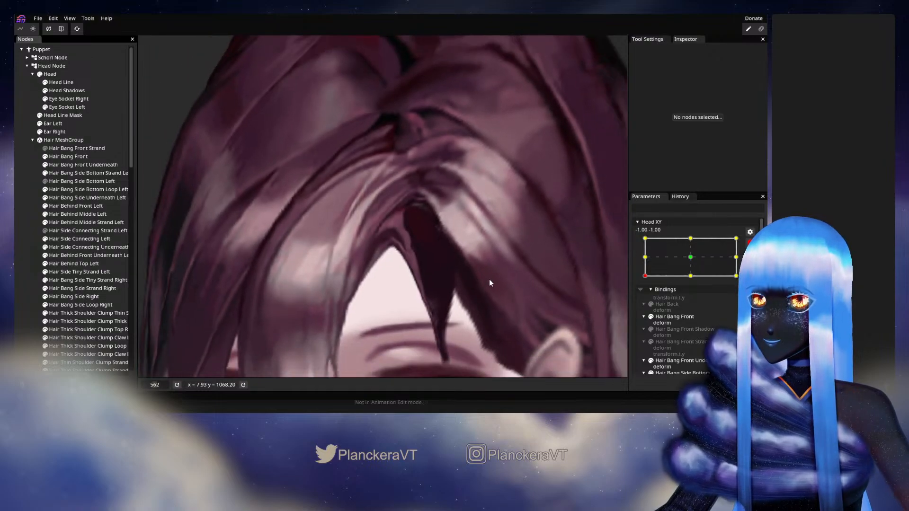
# Disarm Head XY, show Hair Bang Side Bottom Left again, and test the hair's motion away from -1.00, -1.00 and back.
pyautogui.scroll(-5, 494, 273)
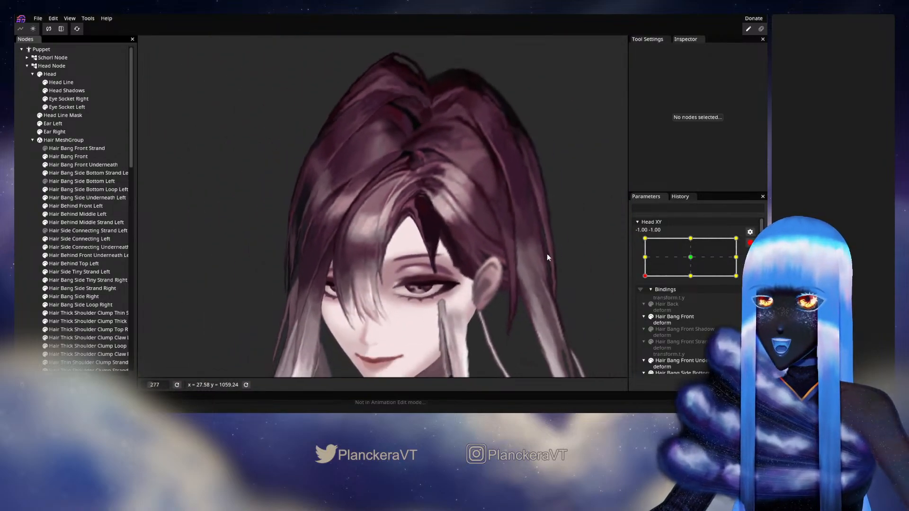
pyautogui.moveTo(548, 254); pyautogui.dragTo(586, 229)
pyautogui.click(752, 244)
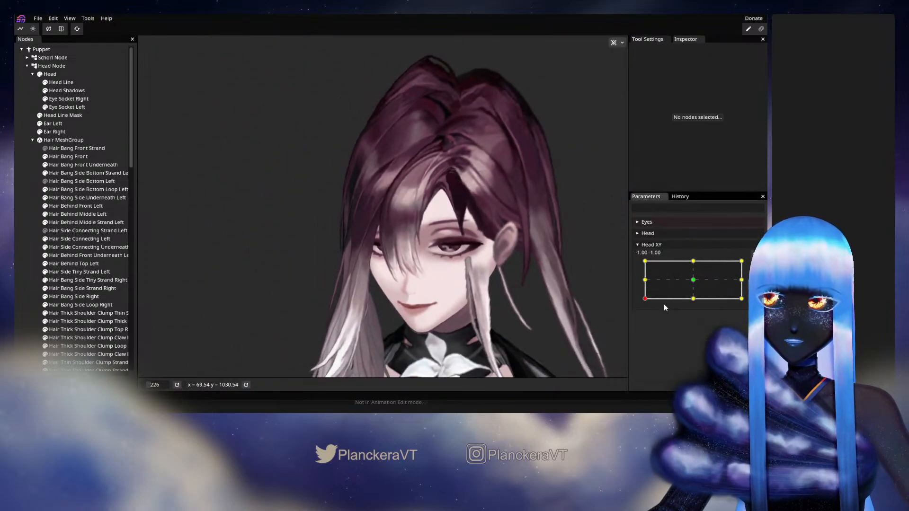
pyautogui.moveTo(645, 299)
pyautogui.mouseDown()
pyautogui.moveTo(641, 286)
pyautogui.moveTo(645, 300)
pyautogui.mouseUp()
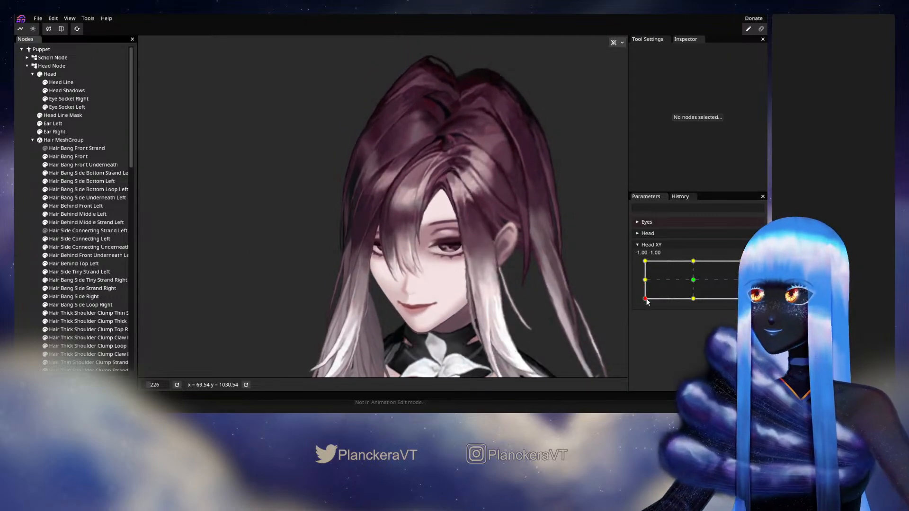
pyautogui.moveTo(645, 300)
pyautogui.mouseDown()
pyautogui.moveTo(647, 282)
pyautogui.moveTo(643, 303)
pyautogui.moveTo(694, 303)
pyautogui.moveTo(636, 300)
pyautogui.moveTo(634, 282)
pyautogui.moveTo(636, 304)
pyautogui.mouseUp()
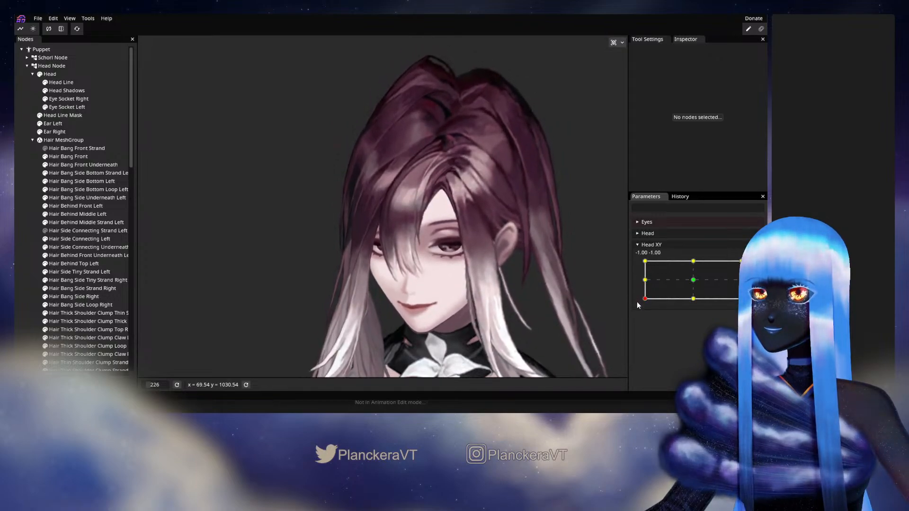
pyautogui.moveTo(637, 300)
pyautogui.mouseDown()
pyautogui.moveTo(638, 282)
pyautogui.moveTo(640, 302)
pyautogui.mouseUp()
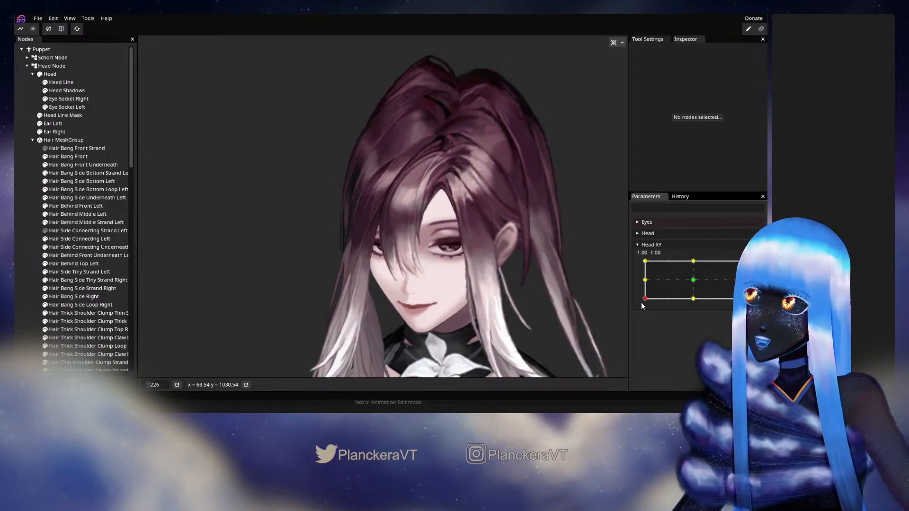
# Swing Head XY from -1.00, -1.00 to about 0.02, -1.00 and back, checking the hair around the parting and inner arch.
pyautogui.moveTo(643, 303); pyautogui.dragTo(692, 303)
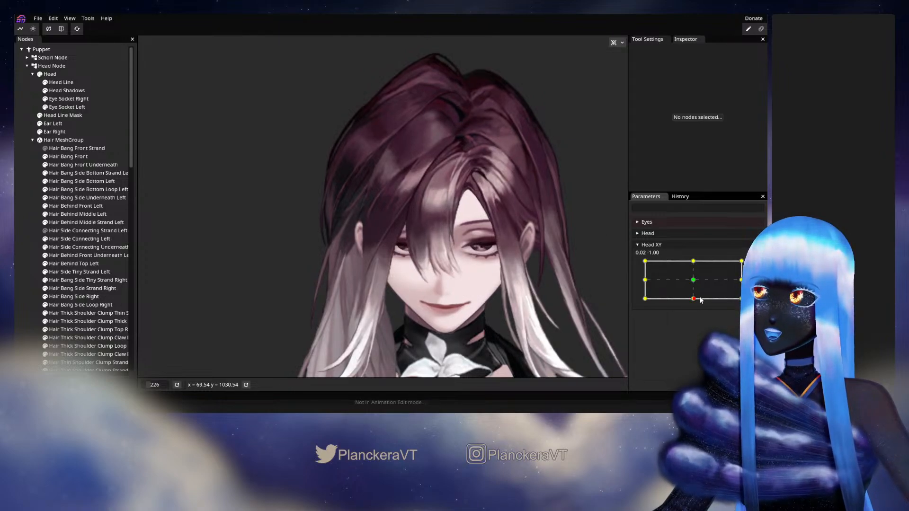
pyautogui.moveTo(700, 300); pyautogui.dragTo(634, 303)
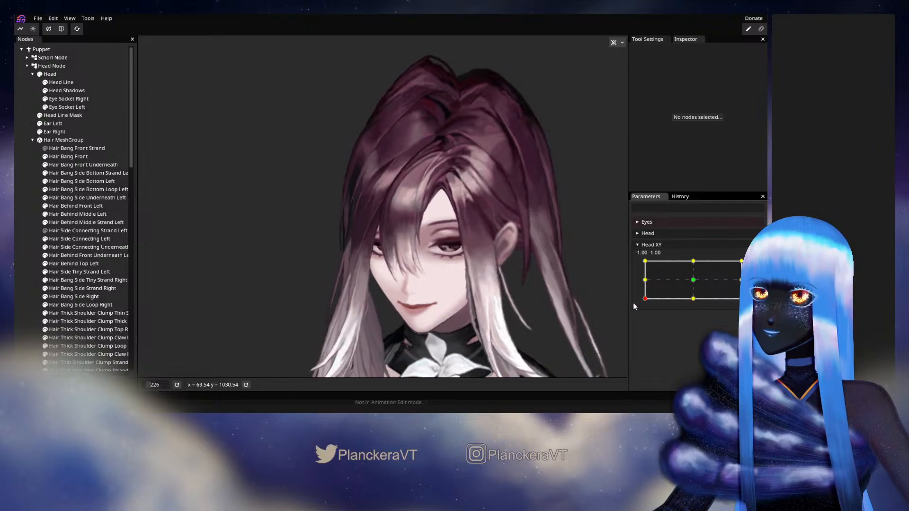
pyautogui.scroll(5, 436, 279)
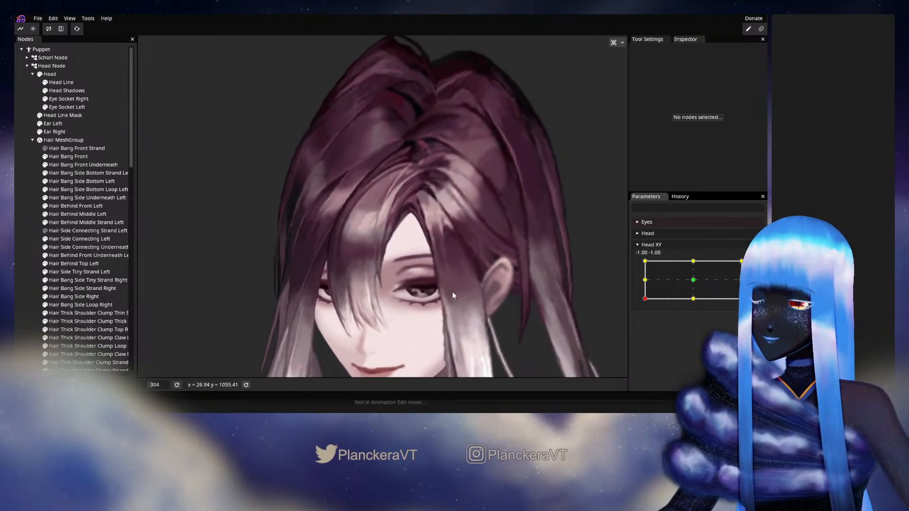
pyautogui.scroll(3, 453, 296)
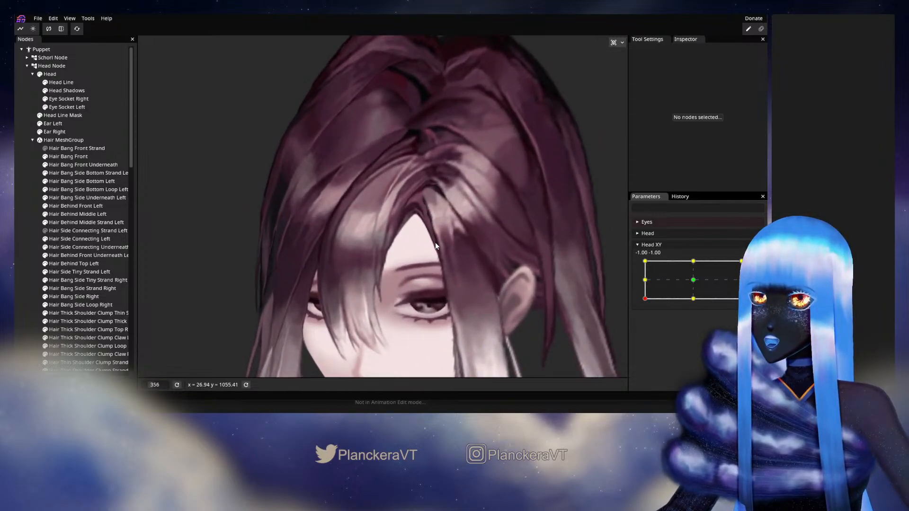
pyautogui.scroll(-4, 440, 265)
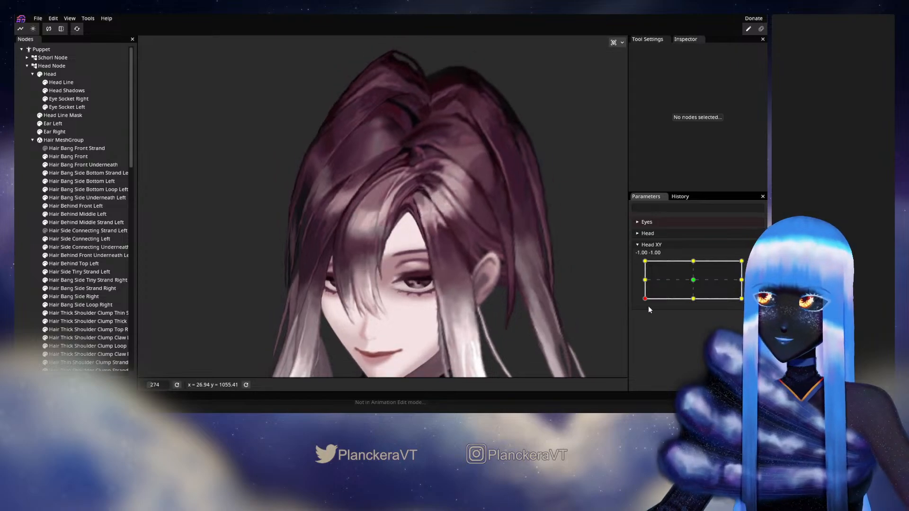
pyautogui.moveTo(645, 300)
pyautogui.mouseDown()
pyautogui.moveTo(646, 280)
pyautogui.moveTo(639, 306)
pyautogui.moveTo(700, 309)
pyautogui.moveTo(635, 310)
pyautogui.mouseUp()
pyautogui.moveTo(634, 288)
pyautogui.mouseDown()
pyautogui.moveTo(634, 280)
pyautogui.moveTo(633, 306)
pyautogui.mouseUp()
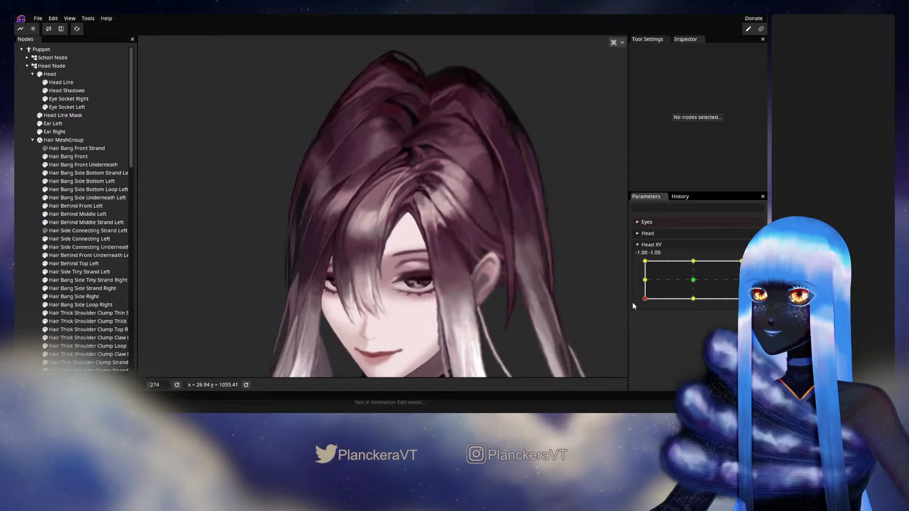
# Rearm Head XY at -1.00, -1.00 and adjust the vertices of Hair Bang Side Underneath Left along the dark line beside the arch.
pyautogui.click(755, 265)
pyautogui.scroll(1, 465, 243)
pyautogui.scroll(5, 464, 240)
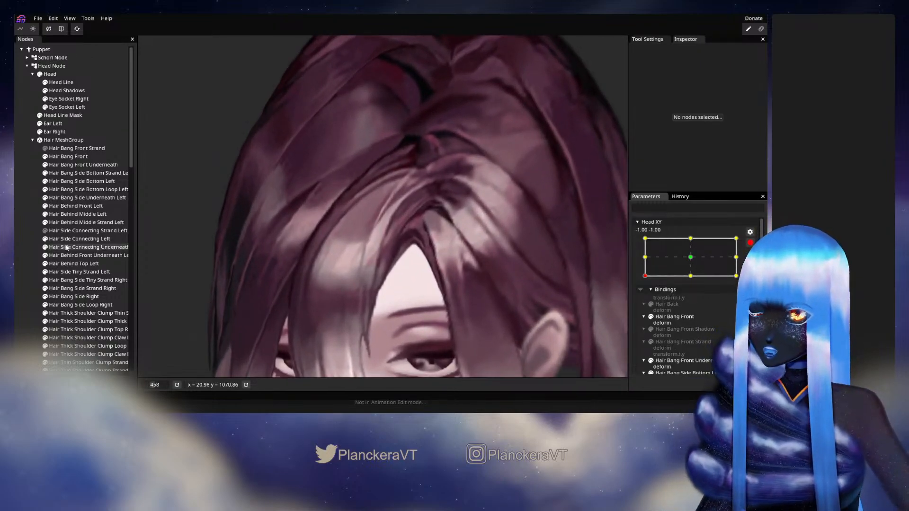
pyautogui.click(84, 198)
pyautogui.scroll(3, 370, 246)
pyautogui.scroll(4, 391, 274)
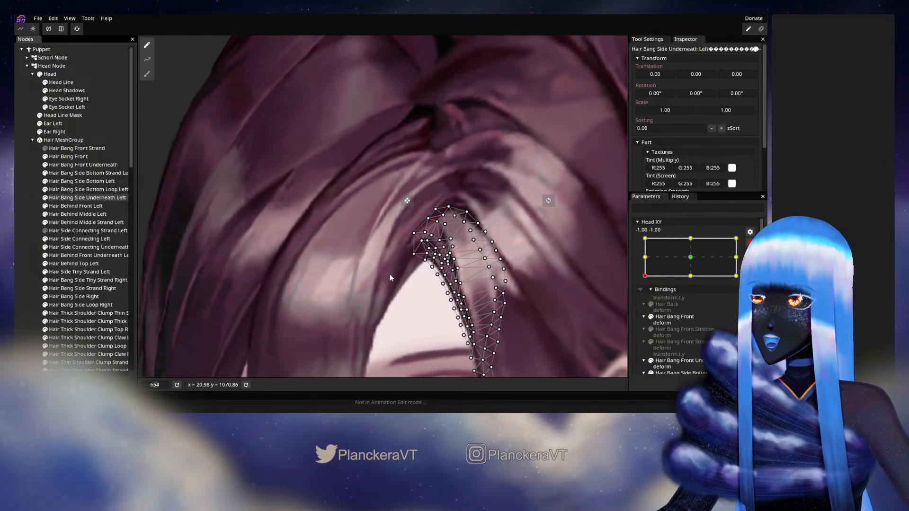
pyautogui.scroll(3, 401, 249)
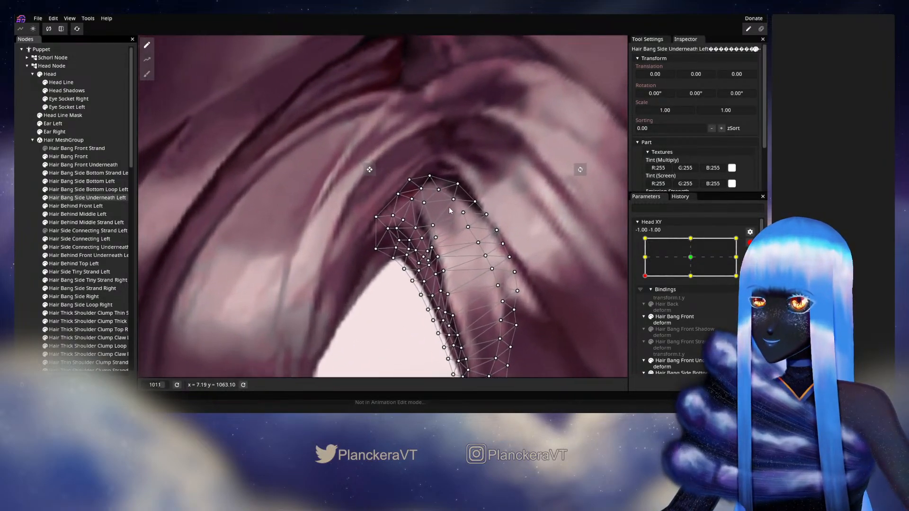
pyautogui.moveTo(415, 200); pyautogui.dragTo(435, 231)
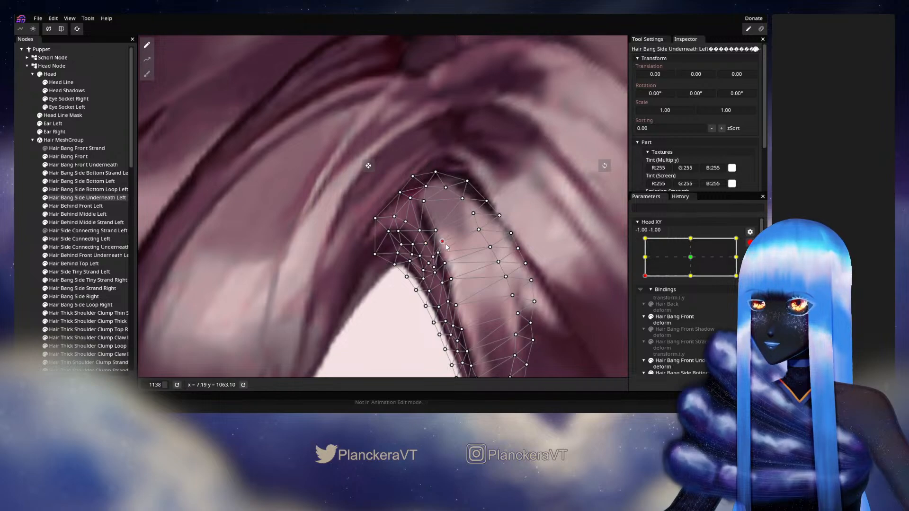
pyautogui.moveTo(447, 258)
pyautogui.mouseDown()
pyautogui.moveTo(476, 211)
pyautogui.moveTo(478, 247)
pyautogui.moveTo(464, 226)
pyautogui.moveTo(459, 249)
pyautogui.mouseUp()
pyautogui.scroll(1, 475, 214)
pyautogui.click(451, 231)
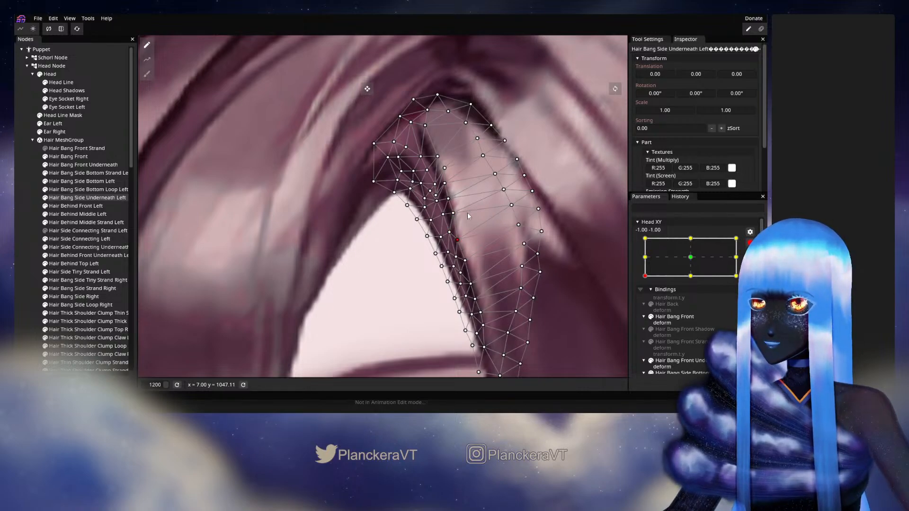
pyautogui.moveTo(458, 201); pyautogui.dragTo(460, 253)
pyautogui.scroll(-1, 461, 253)
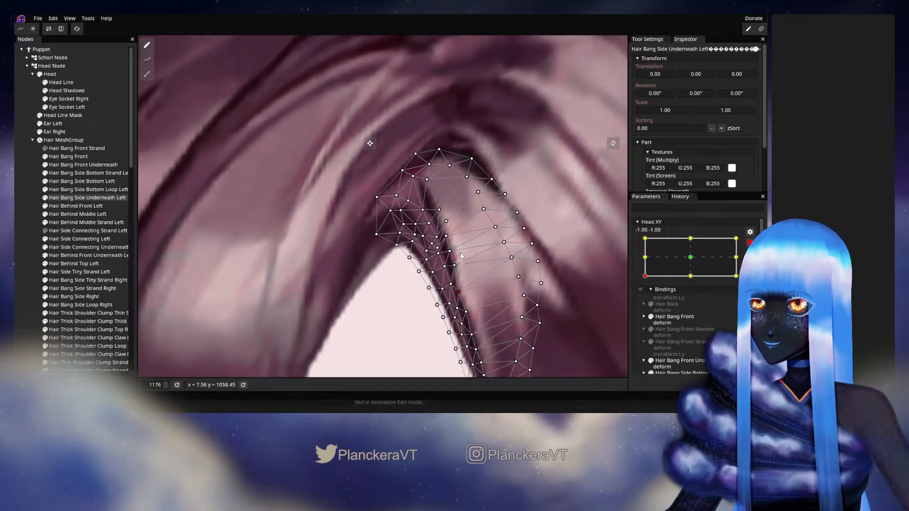
# Nudge the clustered vertices at the upper inner curve of Hair Bang Side Underneath Left to smooth the dark line near its tip.
pyautogui.click(434, 233)
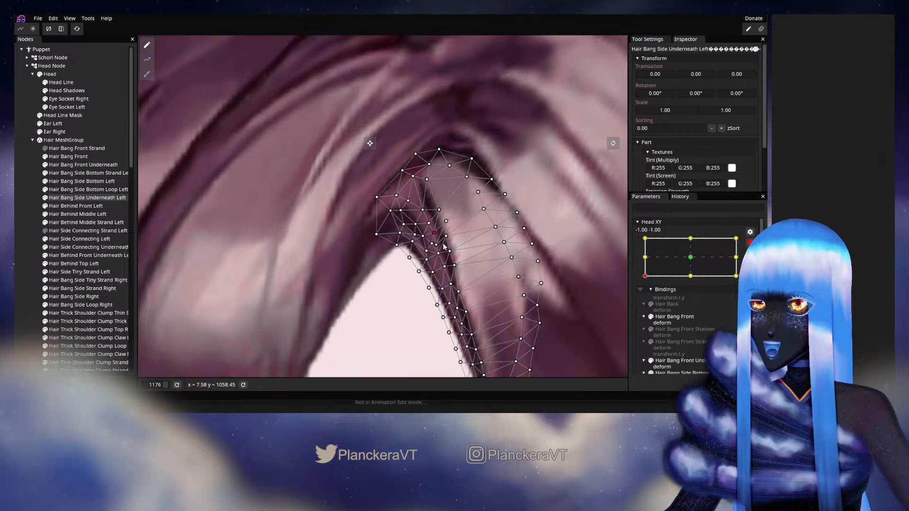
pyautogui.click(436, 244)
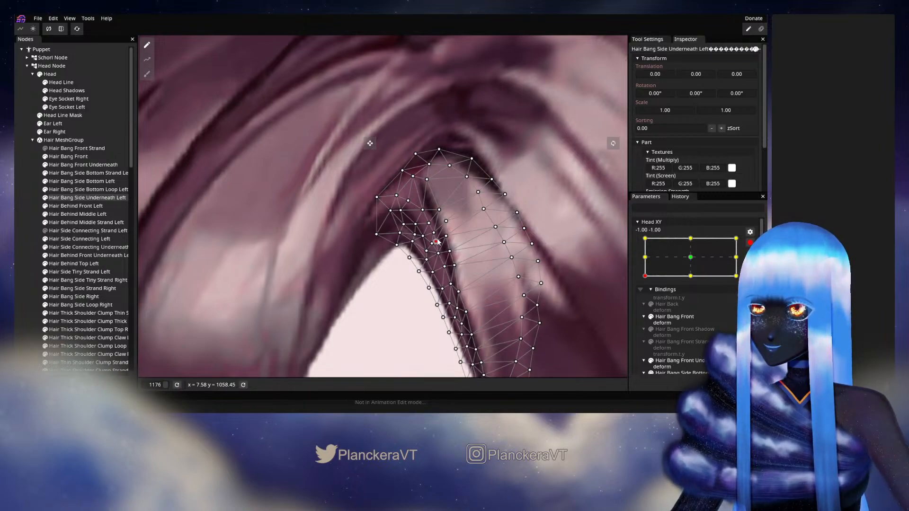
pyautogui.click(451, 251)
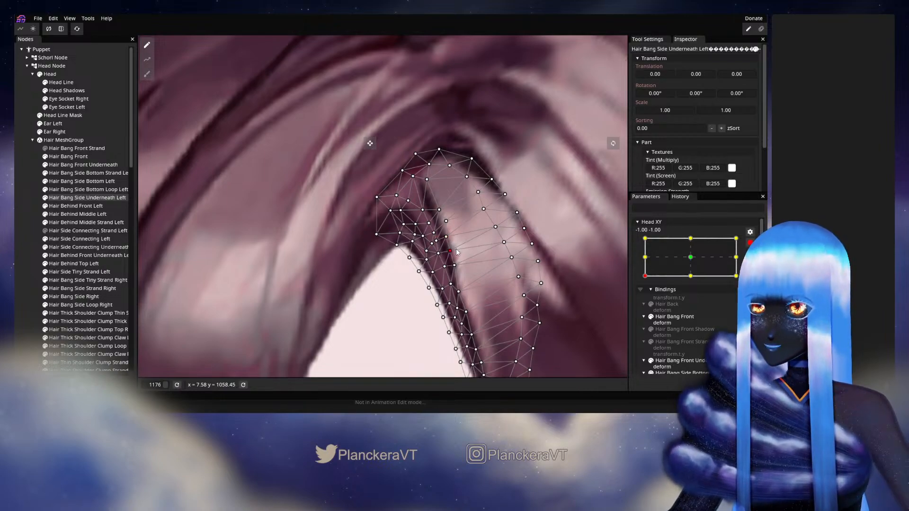
pyautogui.moveTo(451, 215); pyautogui.dragTo(443, 233)
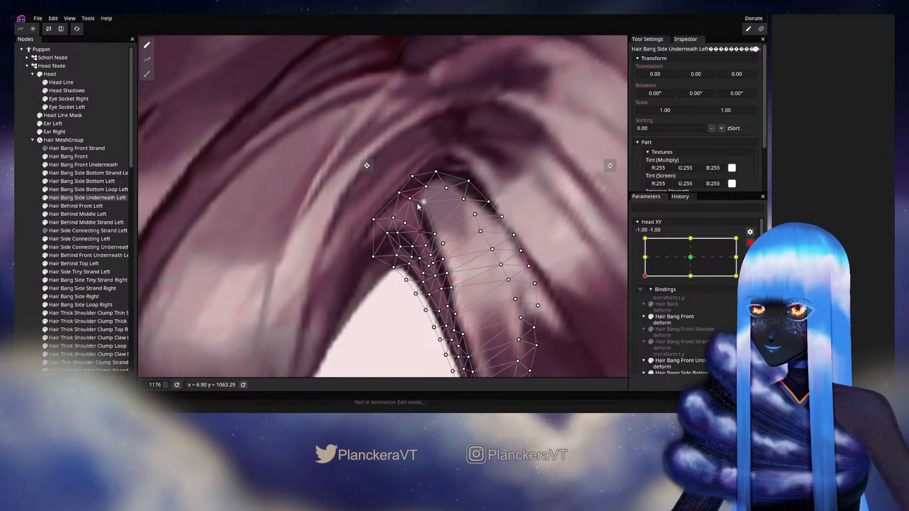
pyautogui.moveTo(405, 205); pyautogui.dragTo(404, 206)
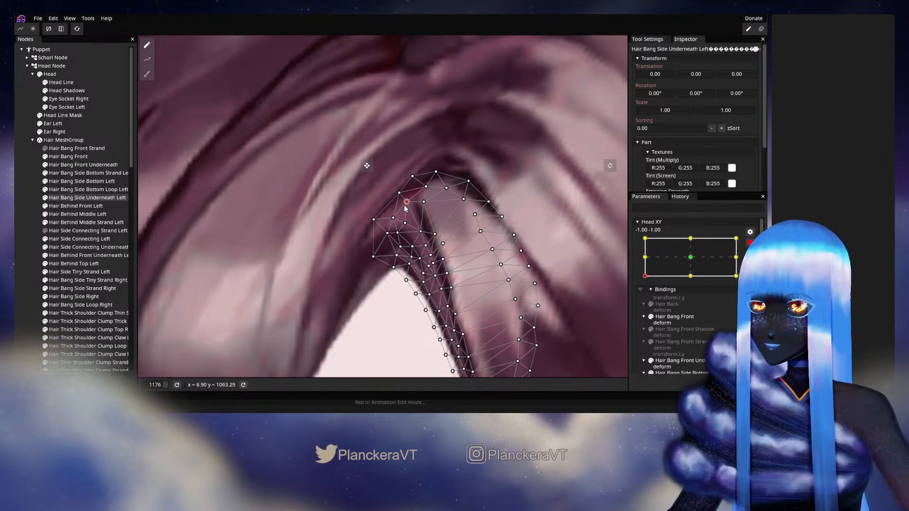
pyautogui.moveTo(449, 245); pyautogui.dragTo(448, 221)
pyautogui.click(448, 228)
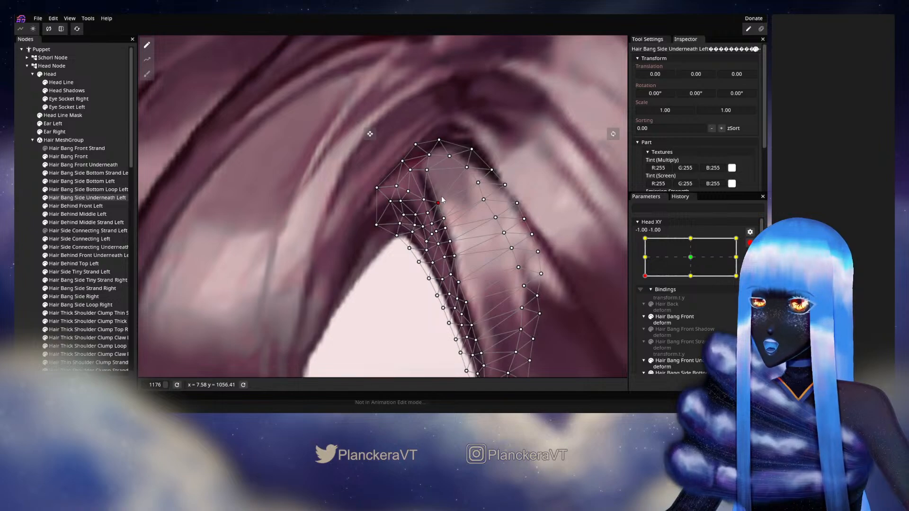
pyautogui.moveTo(442, 197); pyautogui.dragTo(444, 220)
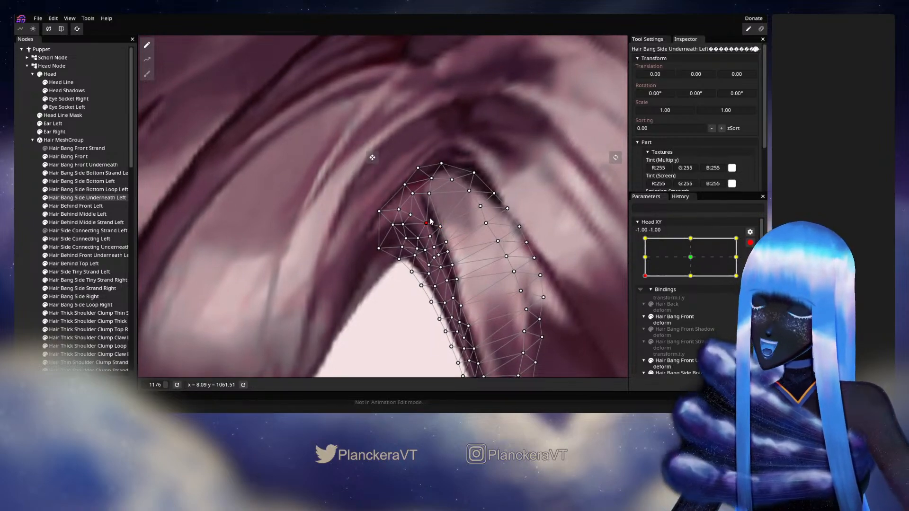
pyautogui.moveTo(466, 275); pyautogui.dragTo(468, 242)
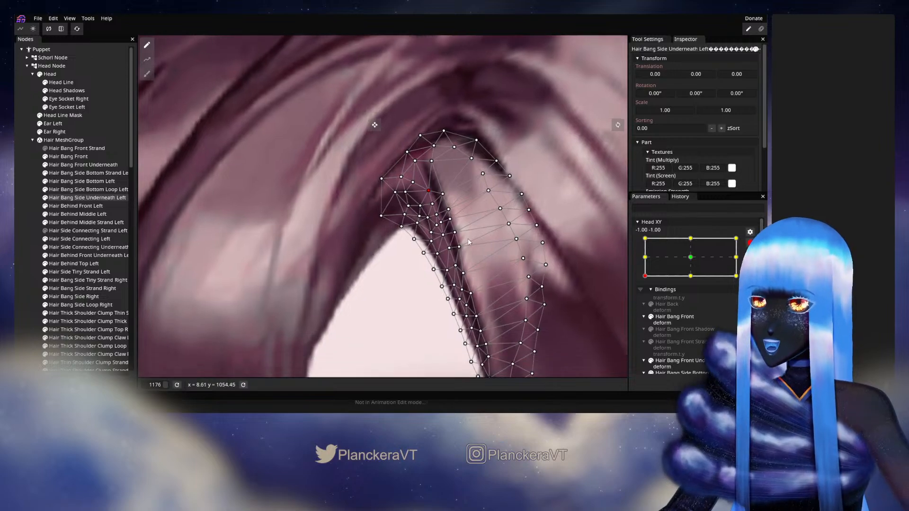
# Reposition the inner vertices of Hair Bang Side Underneath Left from mid-arch down toward the eyebrow so the dark edge flows evenly.
pyautogui.click(455, 232)
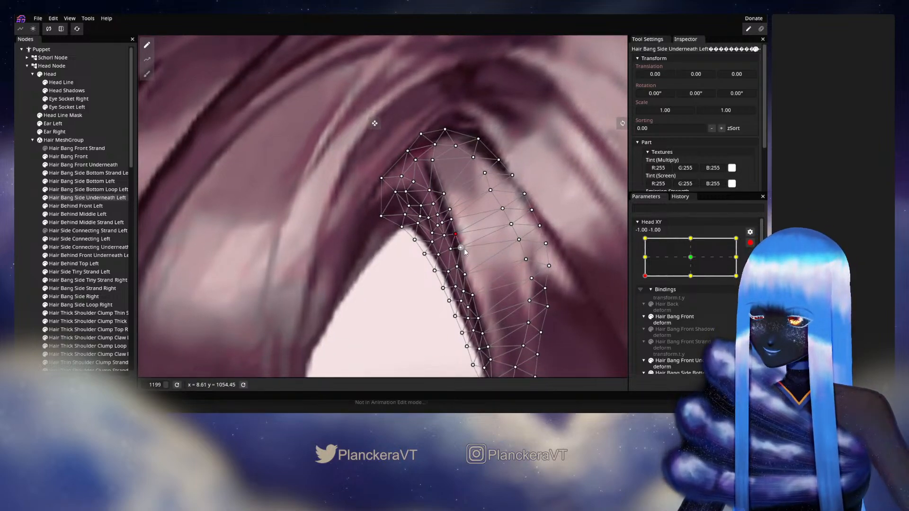
pyautogui.click(463, 250)
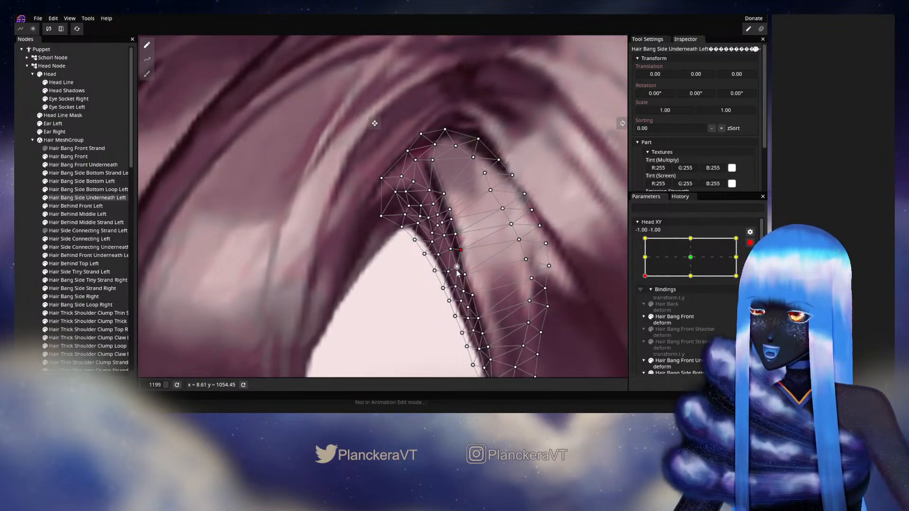
pyautogui.click(456, 272)
pyautogui.moveTo(483, 257); pyautogui.dragTo(493, 200)
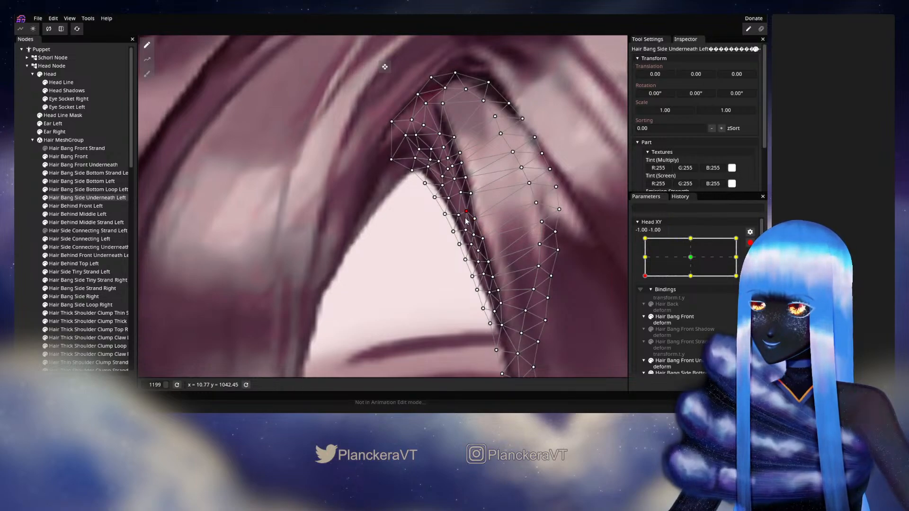
pyautogui.click(460, 193)
pyautogui.moveTo(479, 200); pyautogui.dragTo(487, 172)
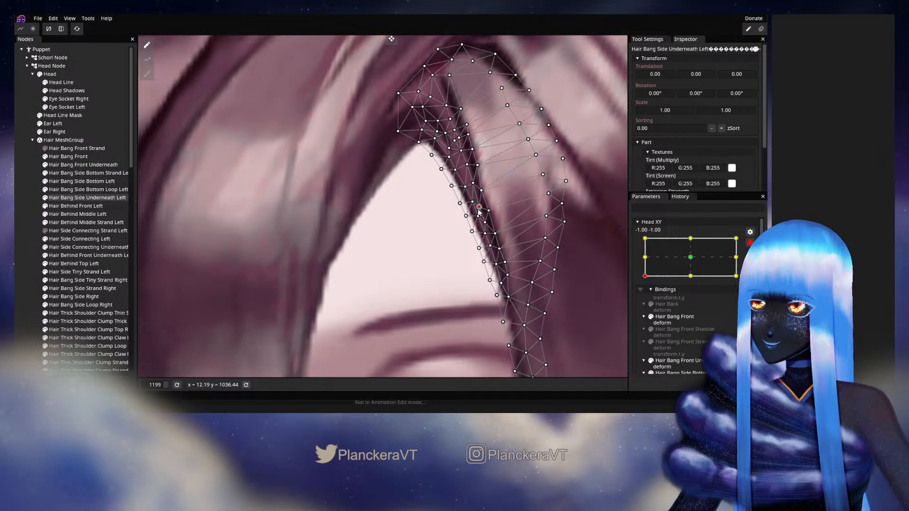
pyautogui.click(485, 222)
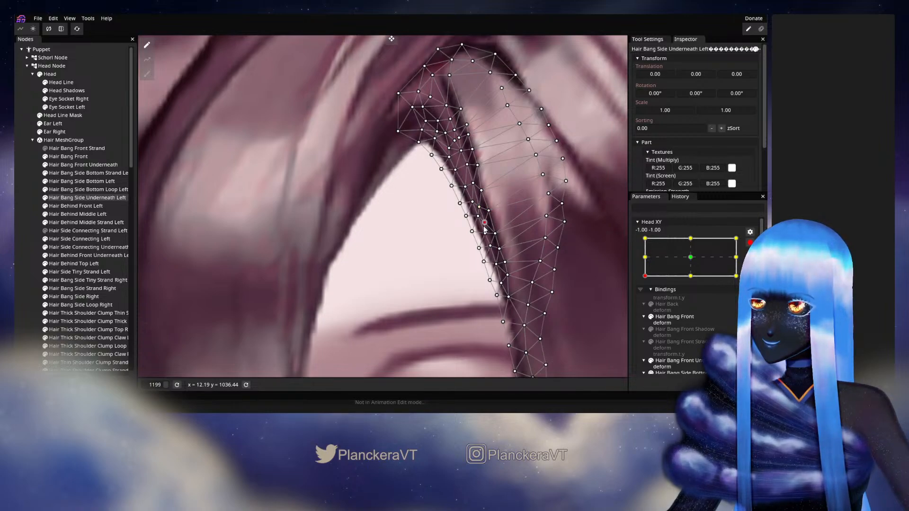
pyautogui.moveTo(508, 221); pyautogui.dragTo(503, 195)
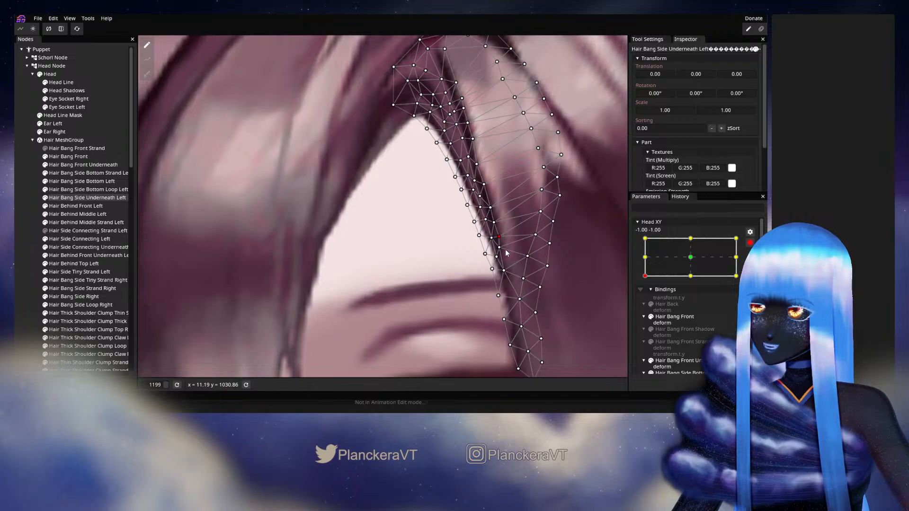
pyautogui.moveTo(501, 212); pyautogui.dragTo(502, 244)
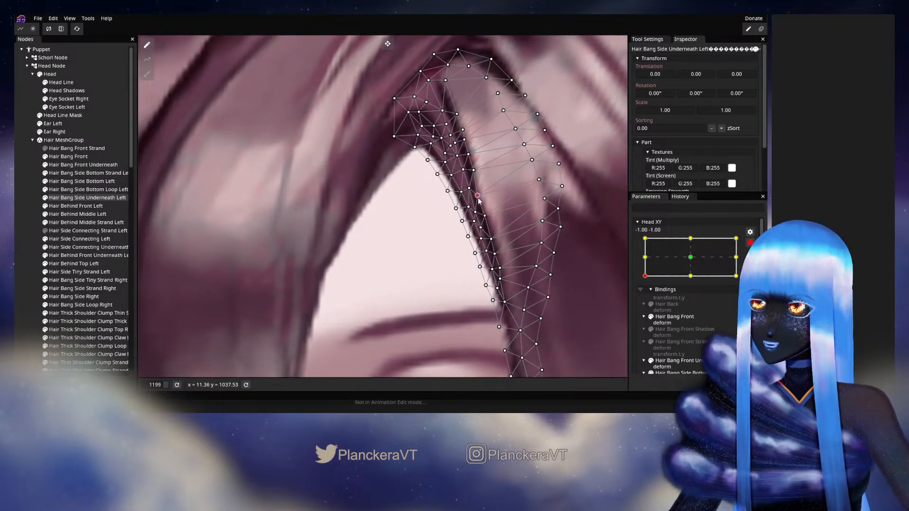
# Deselect the strand and inspect the contour of the inner arch without the mesh overlay.
pyautogui.click(22, 196)
pyautogui.scroll(-2, 452, 266)
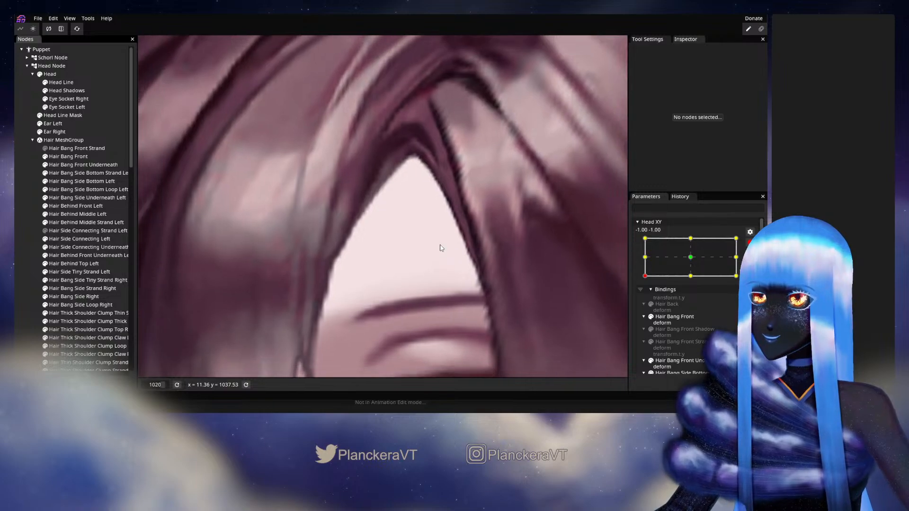
pyautogui.moveTo(440, 248); pyautogui.dragTo(416, 261)
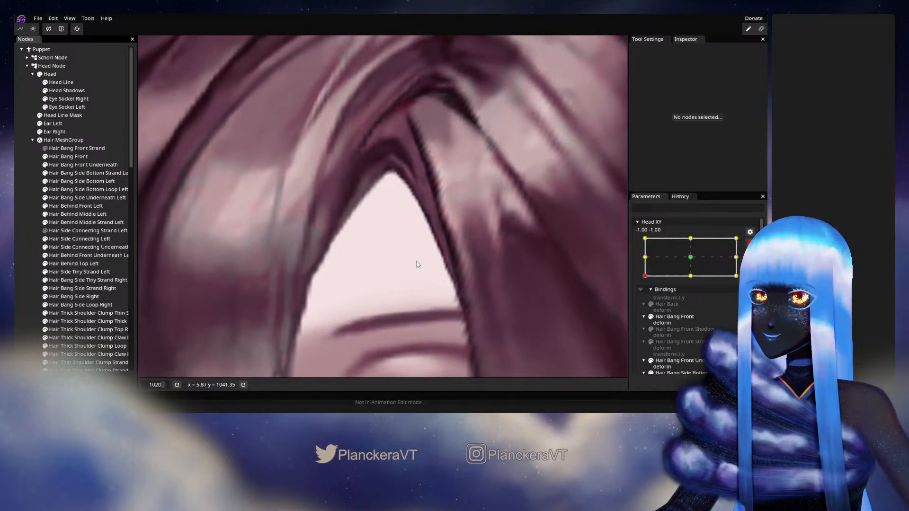
pyautogui.scroll(2, 417, 261)
pyautogui.moveTo(416, 260); pyautogui.dragTo(371, 248)
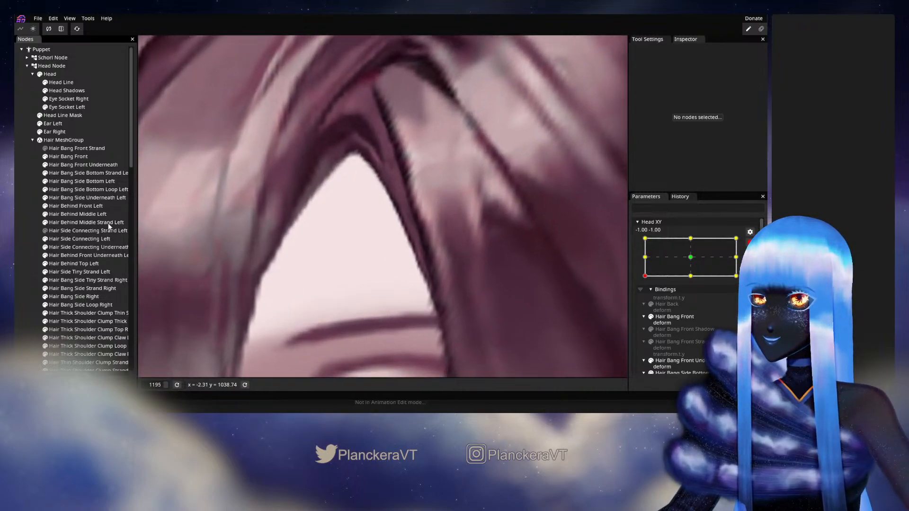
# Nudge the vertices of Hair Bang Side Underneath Left along the dark edge from above the eyebrow up to mid-arch.
pyautogui.click(77, 198)
pyautogui.scroll(1, 444, 259)
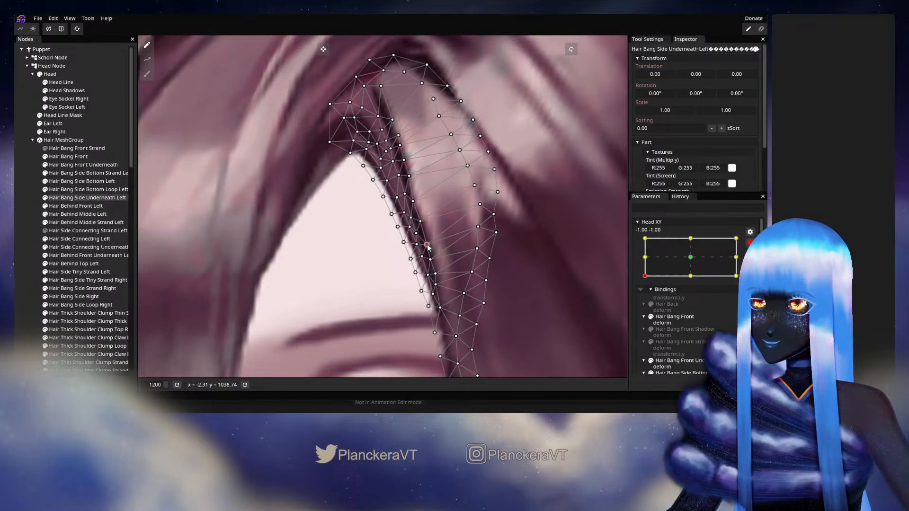
pyautogui.moveTo(427, 245); pyautogui.dragTo(425, 247)
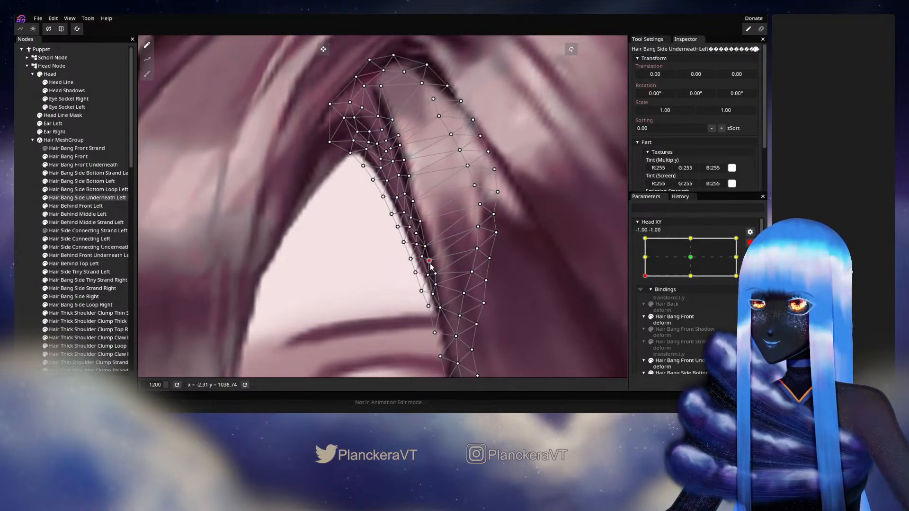
pyautogui.moveTo(436, 286); pyautogui.dragTo(433, 288)
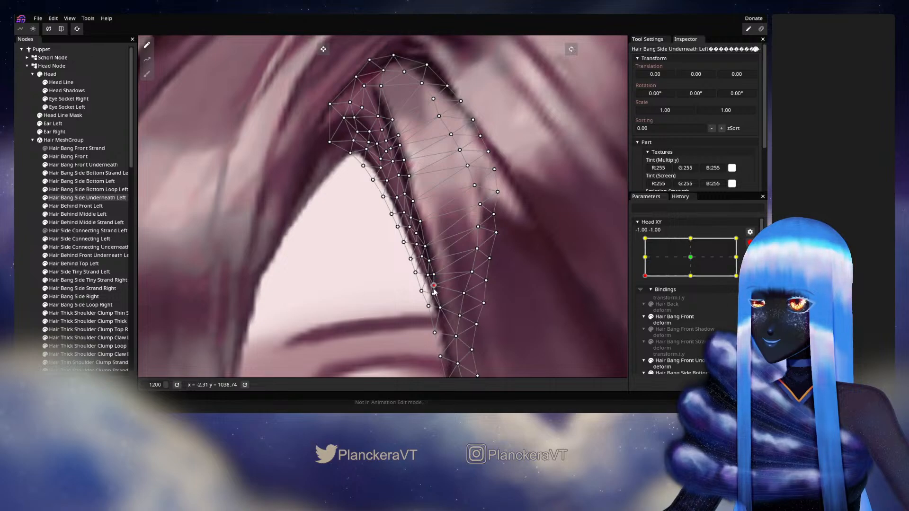
pyautogui.moveTo(432, 218); pyautogui.dragTo(454, 266)
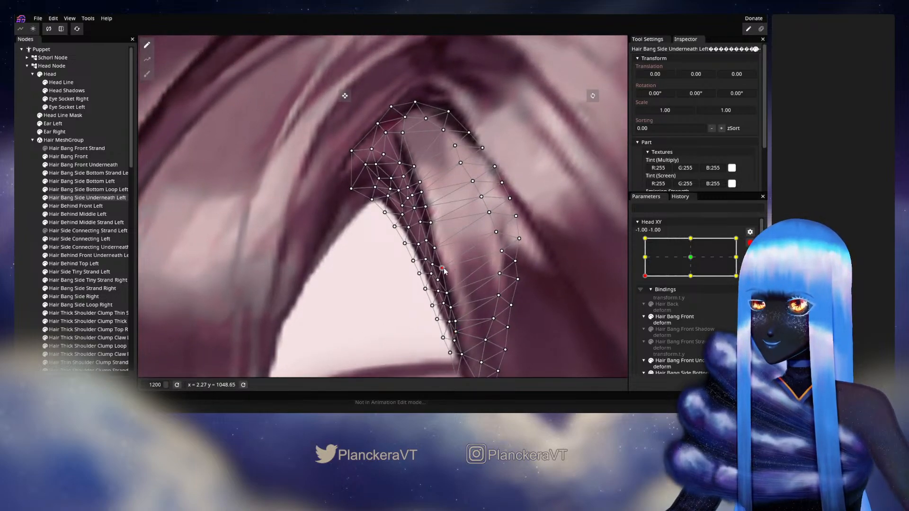
pyautogui.click(425, 241)
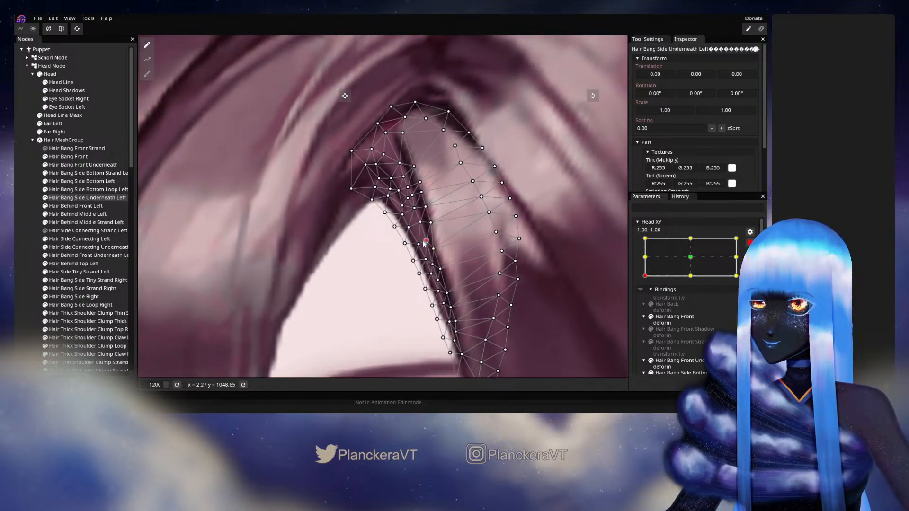
pyautogui.click(430, 223)
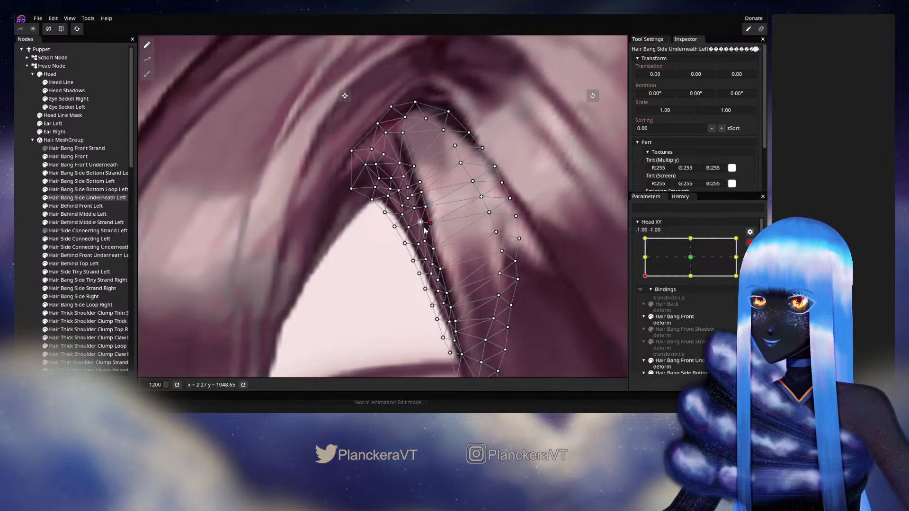
# Shift the densely packed vertices of Hair Bang Side Underneath Left along the upper half of the dark line.
pyautogui.moveTo(419, 227); pyautogui.dragTo(442, 246)
pyautogui.click(453, 246)
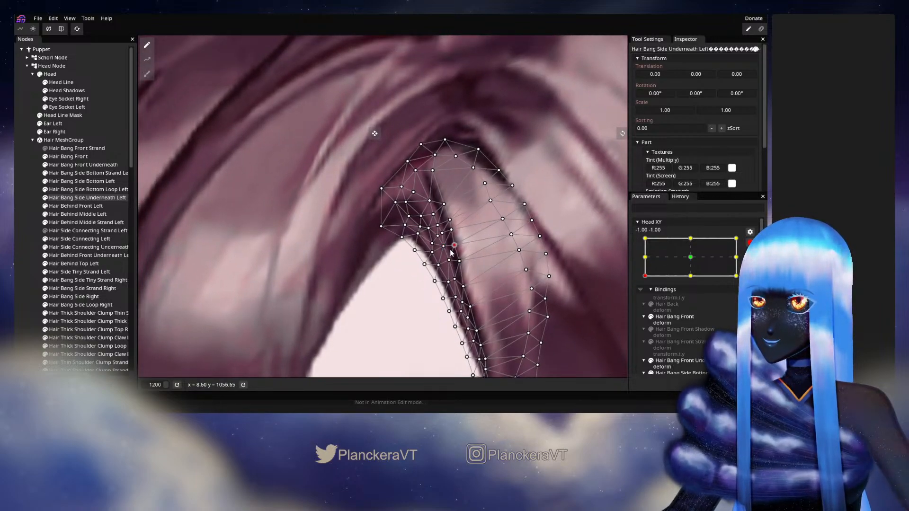
pyautogui.click(443, 234)
pyautogui.click(453, 232)
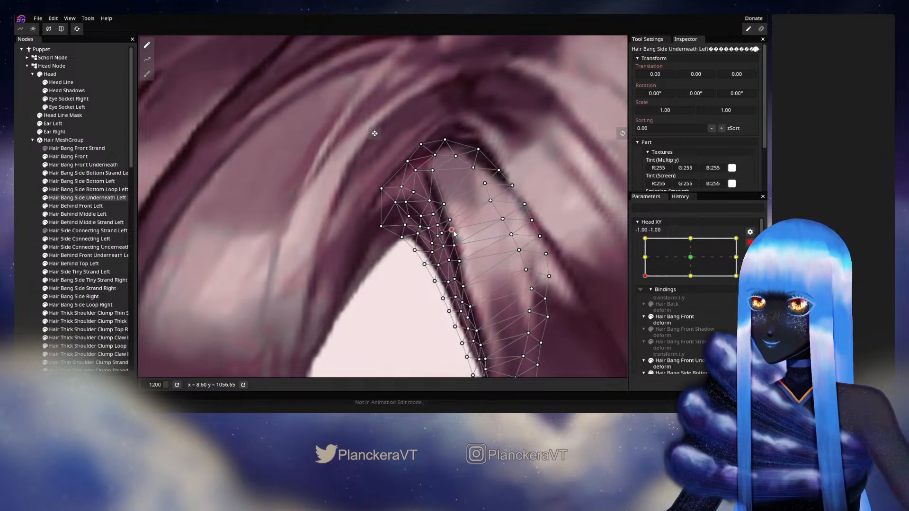
pyautogui.click(450, 224)
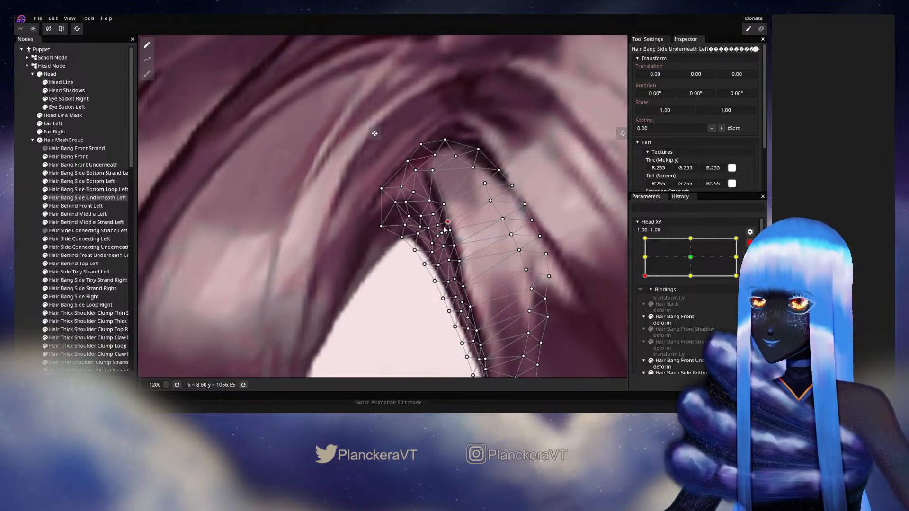
pyautogui.click(436, 228)
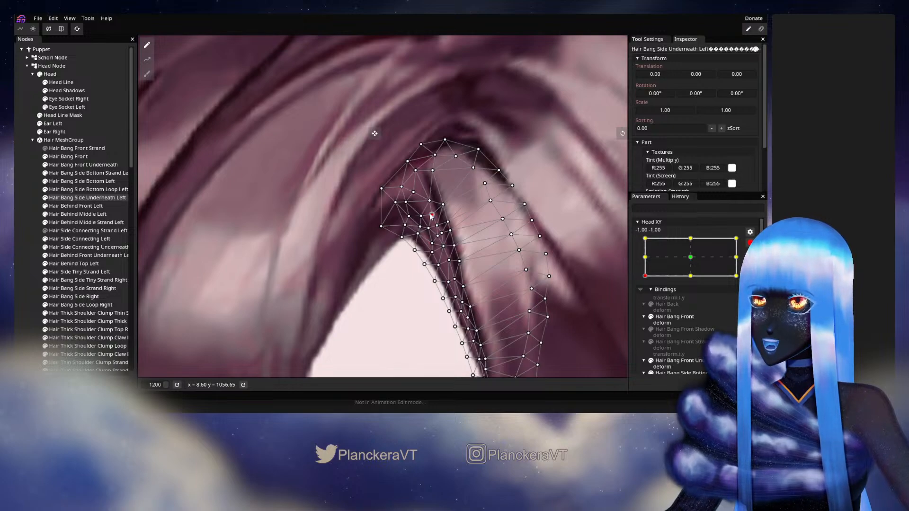
# Move the vertices of Hair Bang Side Underneath Left around the arch tip outward to tidy the line's start, and deselect the strand.
pyautogui.moveTo(428, 205); pyautogui.dragTo(426, 205)
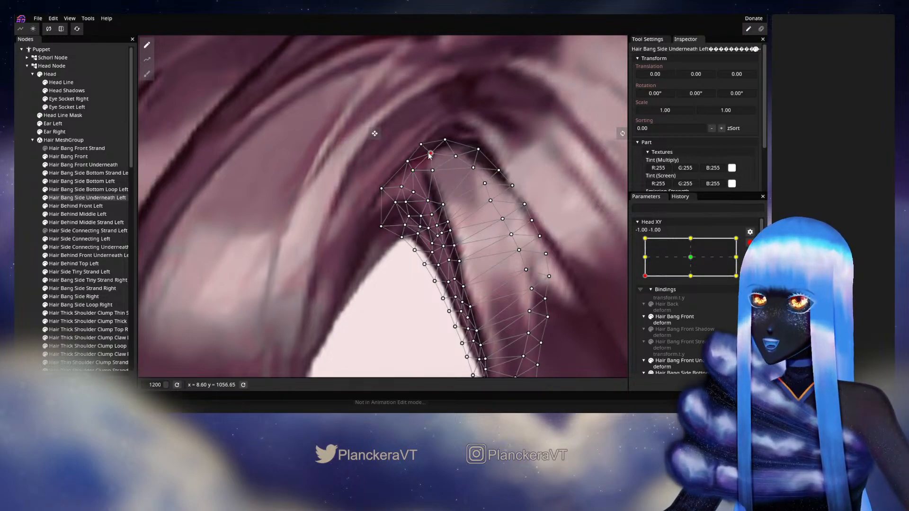
pyautogui.moveTo(434, 155); pyautogui.dragTo(427, 154)
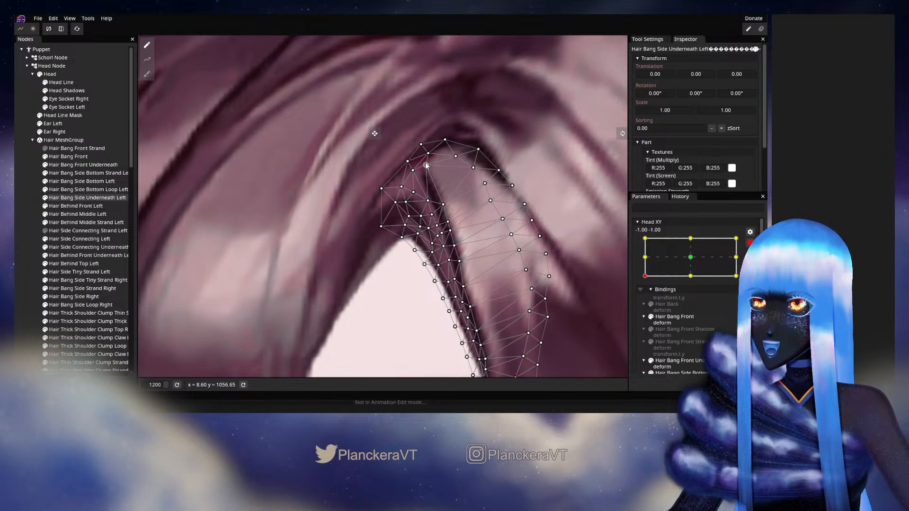
pyautogui.click(428, 153)
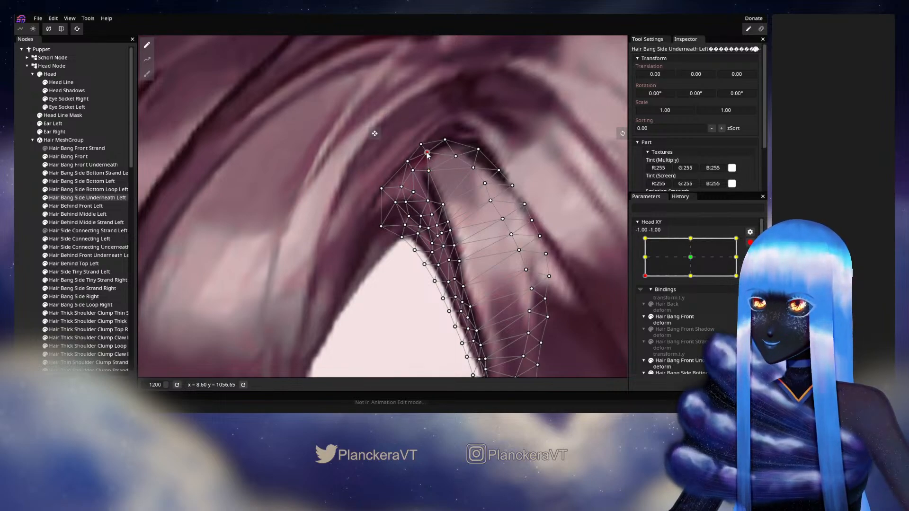
pyautogui.moveTo(413, 171); pyautogui.dragTo(411, 166)
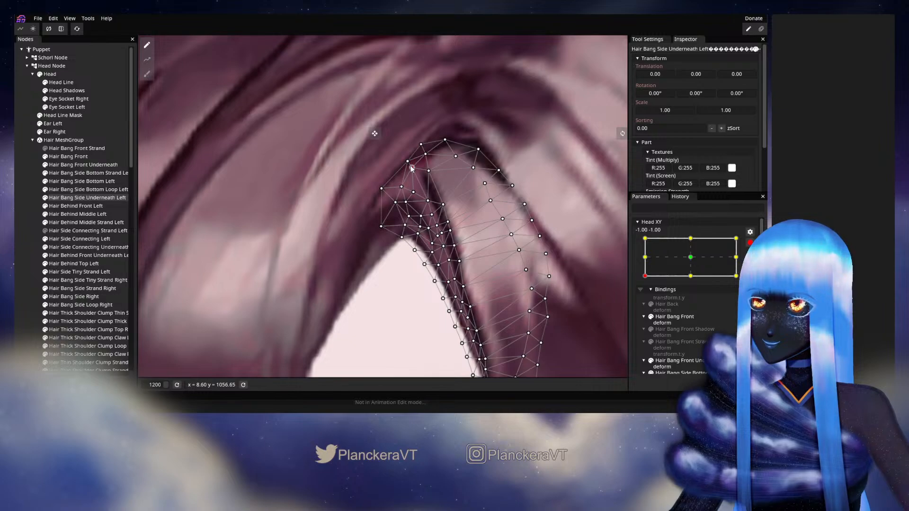
pyautogui.click(21, 201)
# Disarm Head XY and move the head around the -1.00, -1.00 corner to check how the hair parting moves.
pyautogui.scroll(-3, 503, 298)
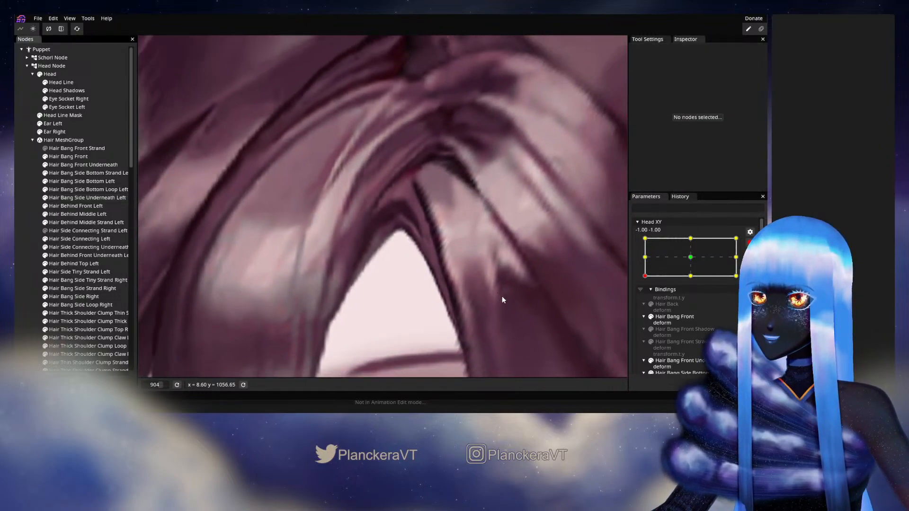
pyautogui.scroll(-5, 502, 297)
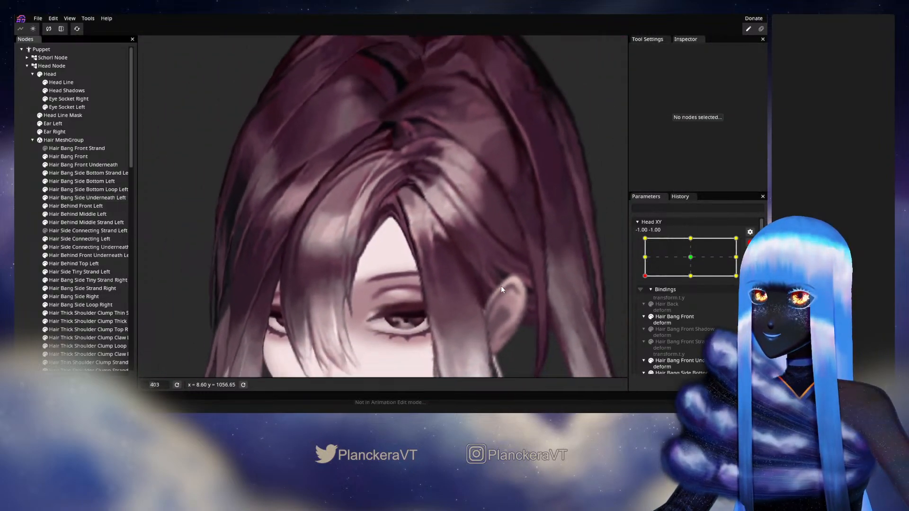
pyautogui.scroll(-4, 502, 285)
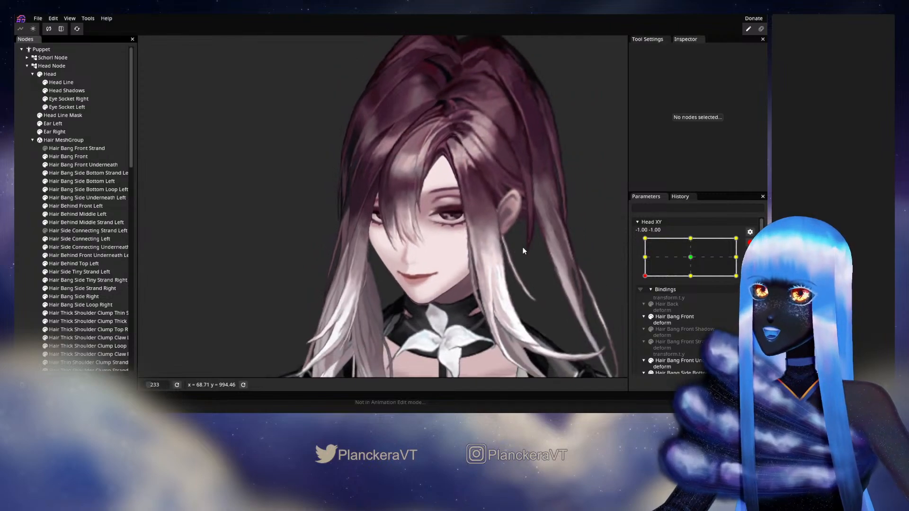
pyautogui.scroll(-1, 523, 251)
pyautogui.click(750, 242)
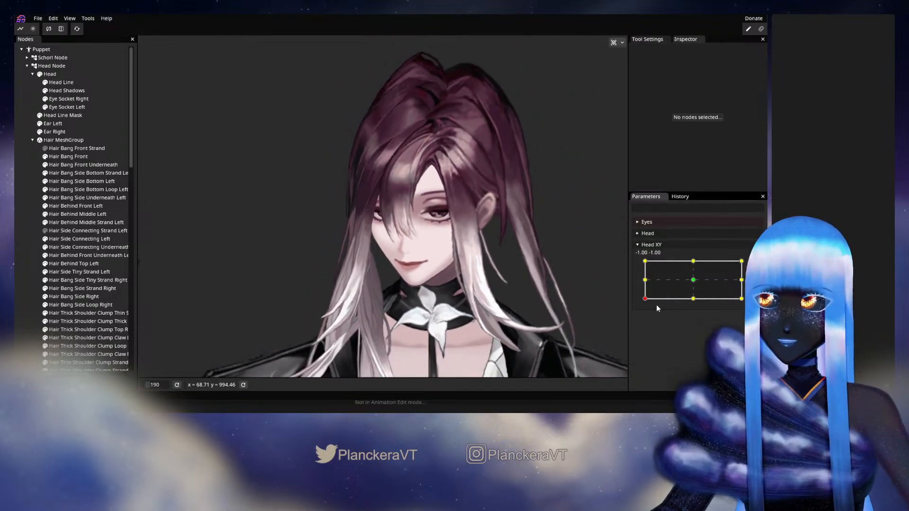
pyautogui.moveTo(645, 299)
pyautogui.mouseDown()
pyautogui.moveTo(695, 308)
pyautogui.moveTo(641, 310)
pyautogui.moveTo(633, 278)
pyautogui.moveTo(633, 304)
pyautogui.mouseUp()
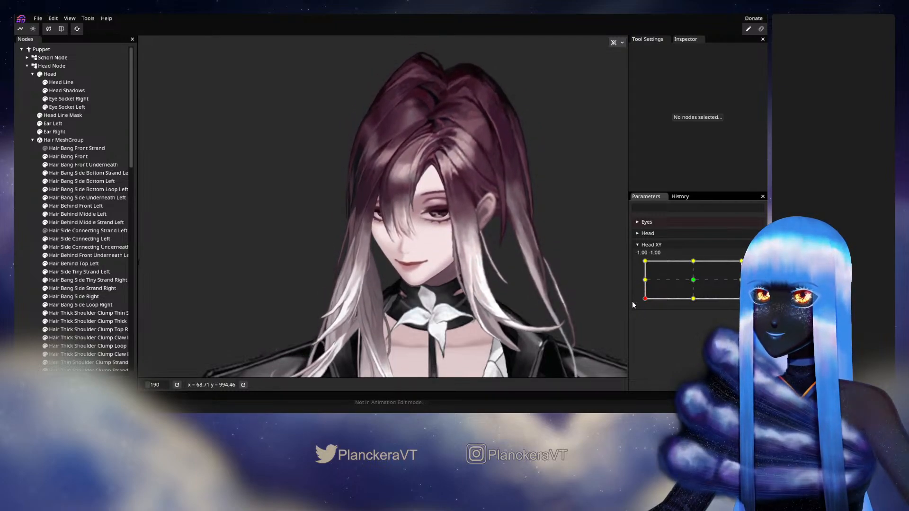
# Rearm Head XY at -1.00, -1.00 and examine the mesh of Hair Bang Side Bottom Left around the arch.
pyautogui.click(755, 265)
pyautogui.scroll(2, 423, 207)
pyautogui.moveTo(422, 207); pyautogui.dragTo(361, 269)
pyautogui.scroll(5, 362, 262)
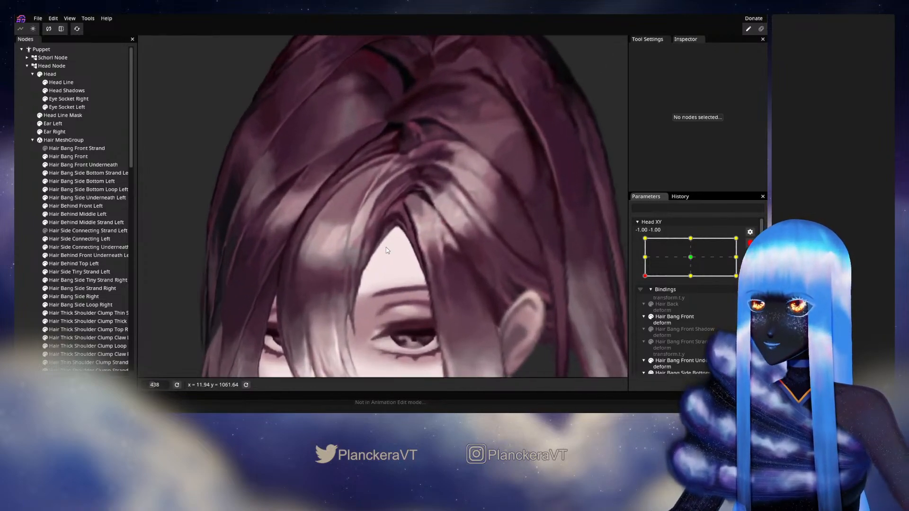
pyautogui.scroll(1, 388, 250)
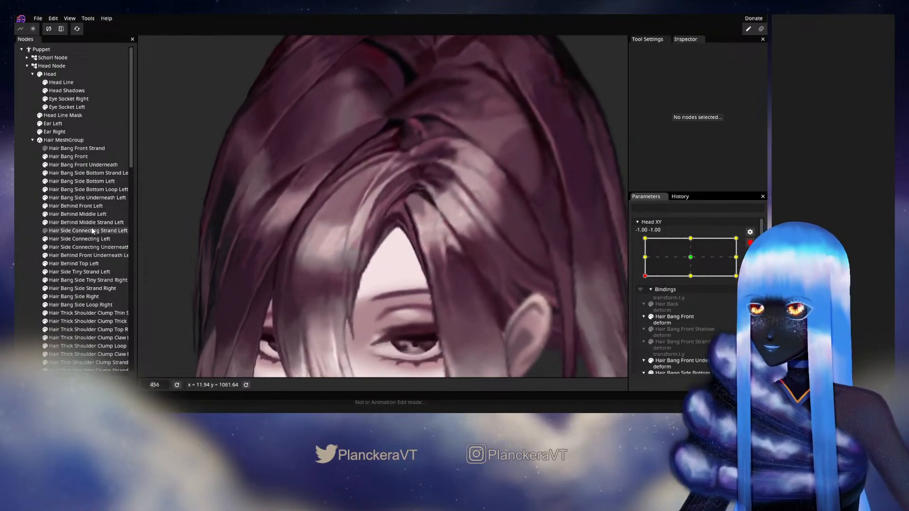
pyautogui.click(79, 180)
pyautogui.scroll(1, 389, 266)
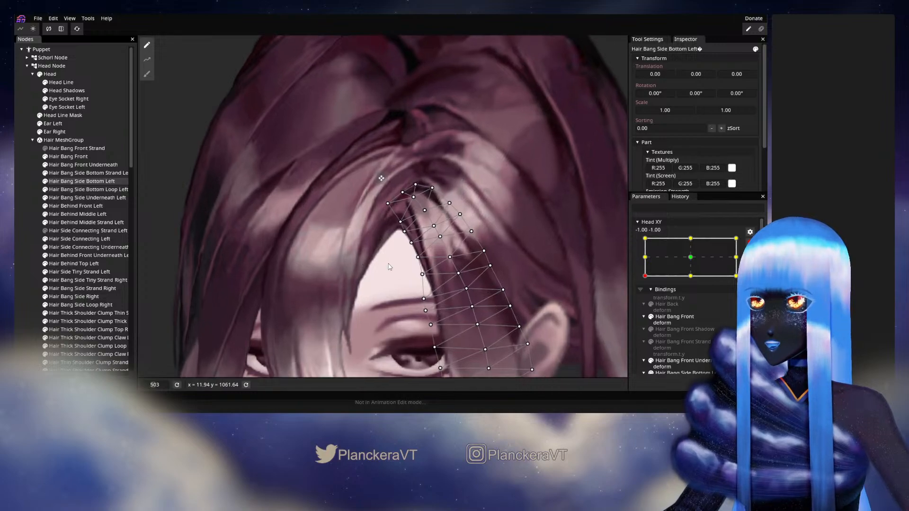
pyautogui.scroll(1, 389, 266)
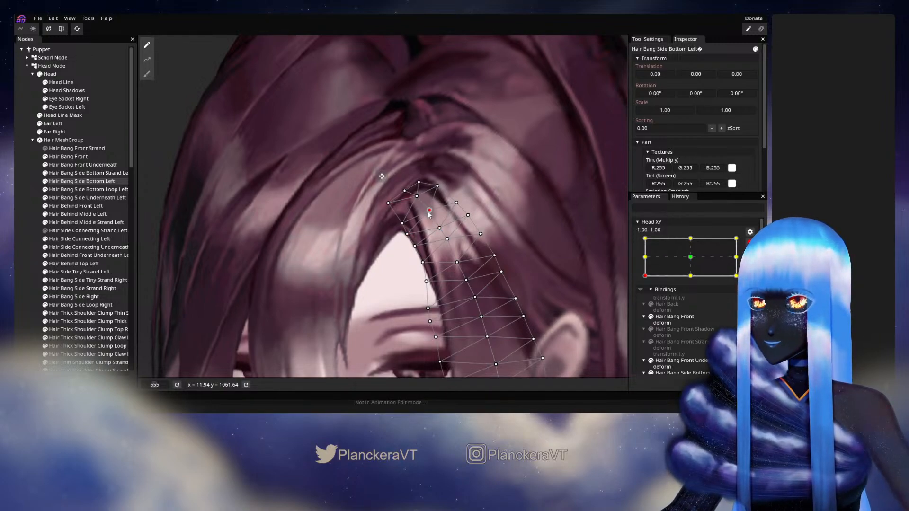
# Deselect the strand, disarm Head XY and test the side bang's motion near -1.00, -1.00.
pyautogui.press('Escape')
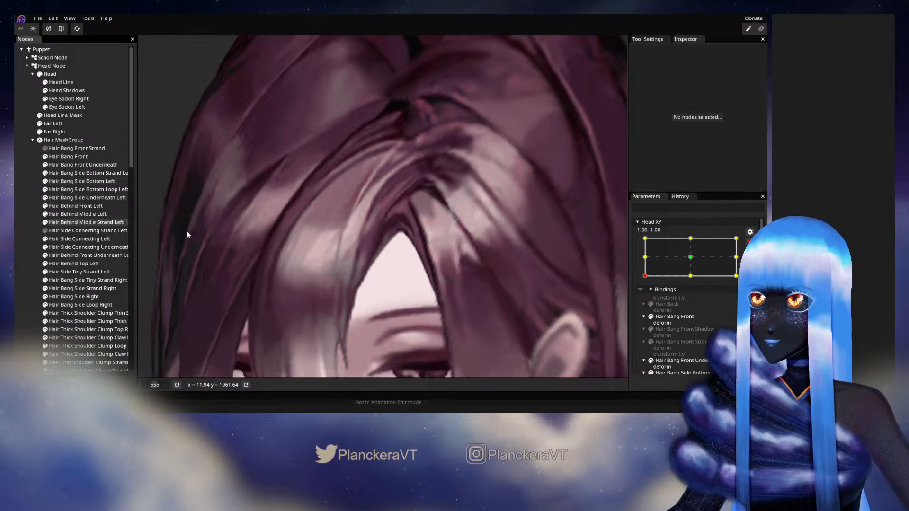
pyautogui.scroll(-5, 474, 276)
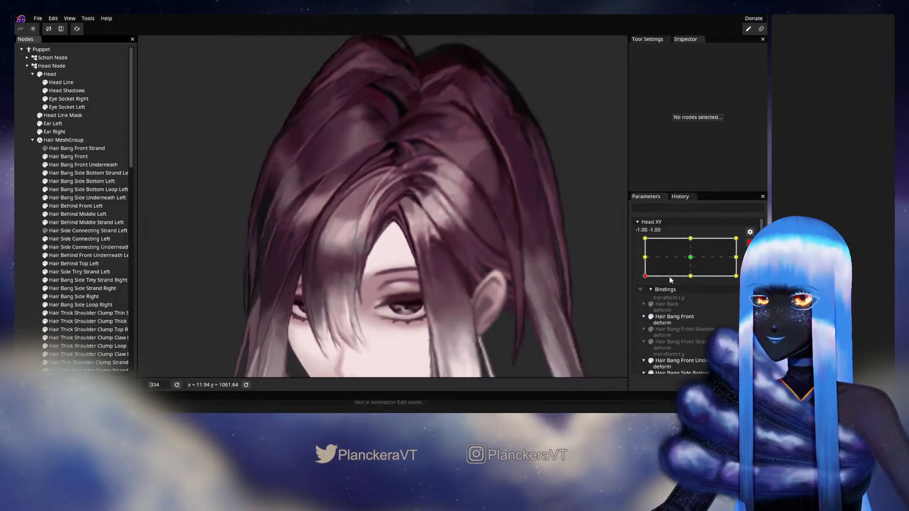
pyautogui.click(750, 242)
pyautogui.moveTo(458, 286); pyautogui.dragTo(487, 249)
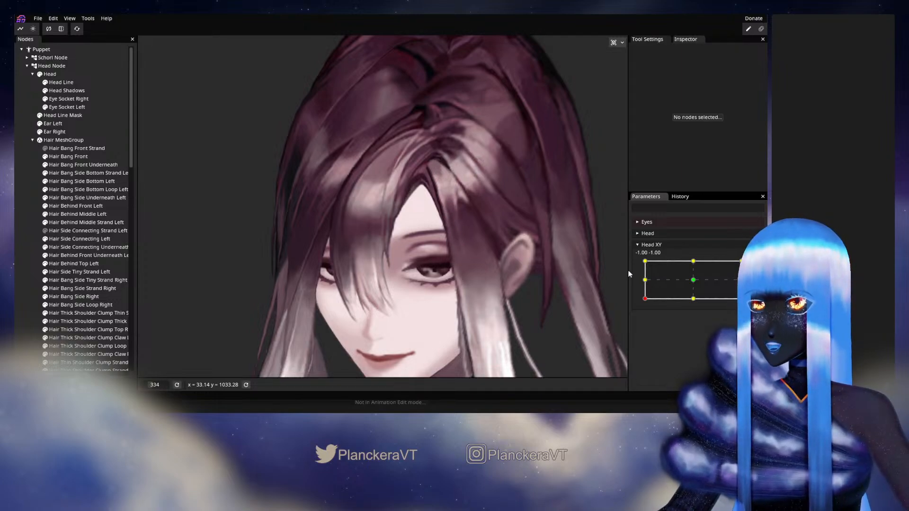
pyautogui.moveTo(648, 300)
pyautogui.mouseDown()
pyautogui.moveTo(690, 309)
pyautogui.moveTo(649, 306)
pyautogui.moveTo(643, 292)
pyautogui.moveTo(641, 305)
pyautogui.mouseUp()
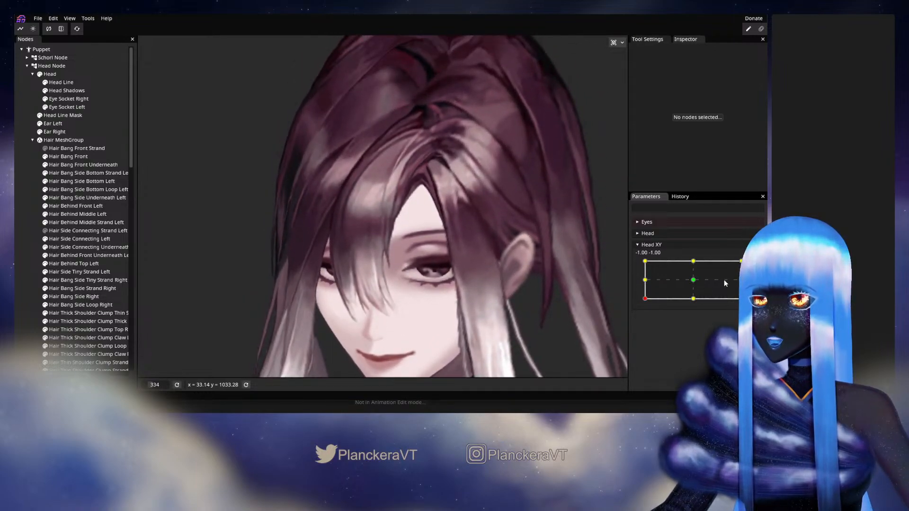
# Rearm Head XY at -1.00, -1.00 and adjust the center and inner-edge vertices of Hair Bang Side Bottom Left beside the eyebrow.
pyautogui.click(755, 265)
pyautogui.scroll(3, 417, 276)
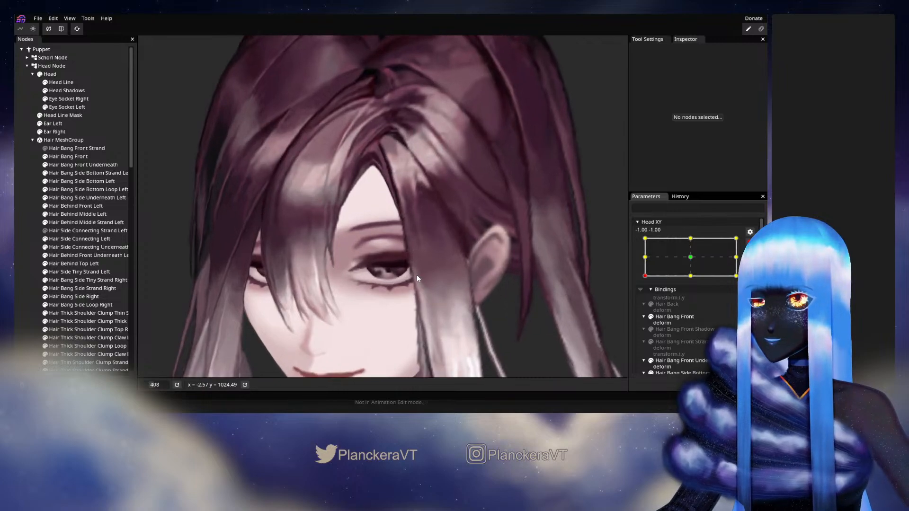
pyautogui.click(73, 183)
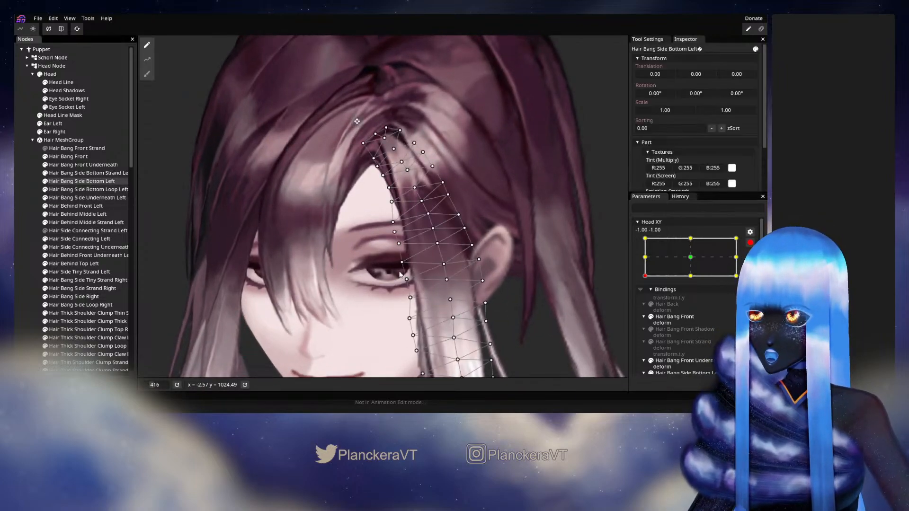
pyautogui.scroll(3, 432, 275)
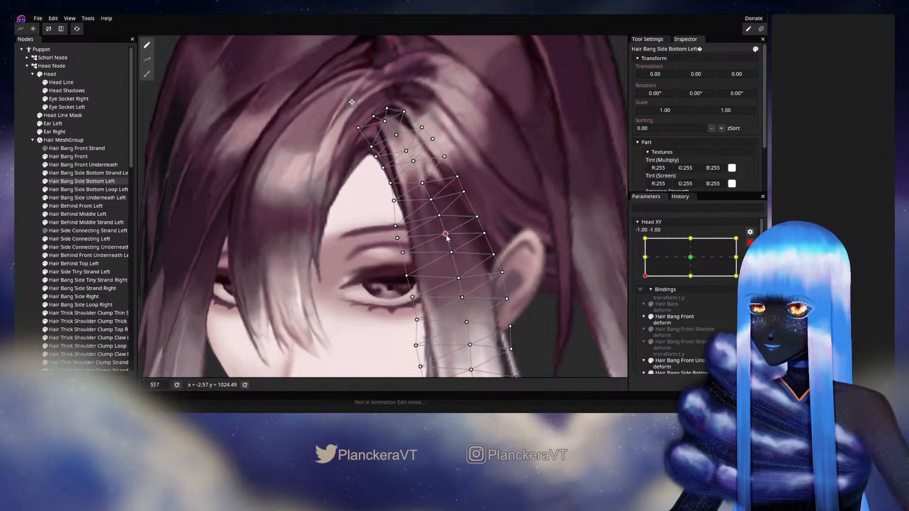
pyautogui.moveTo(440, 219); pyautogui.dragTo(442, 219)
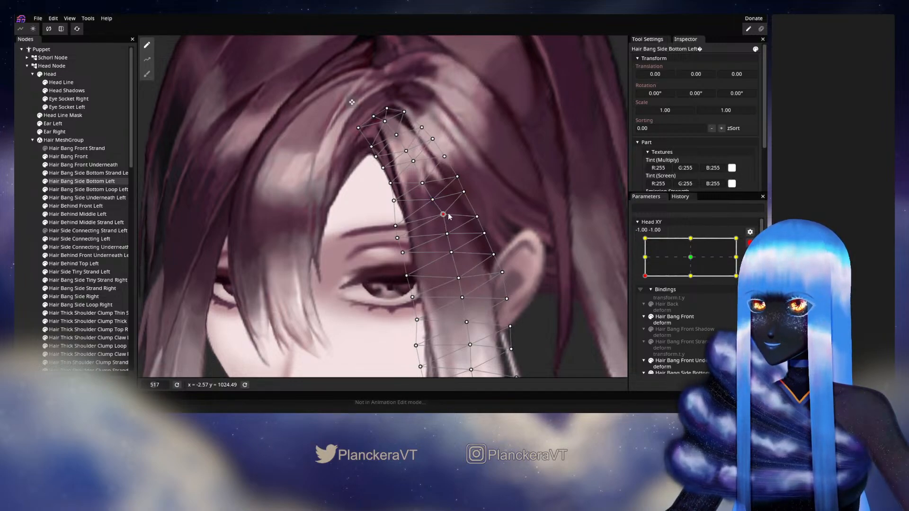
pyautogui.moveTo(395, 227); pyautogui.dragTo(394, 222)
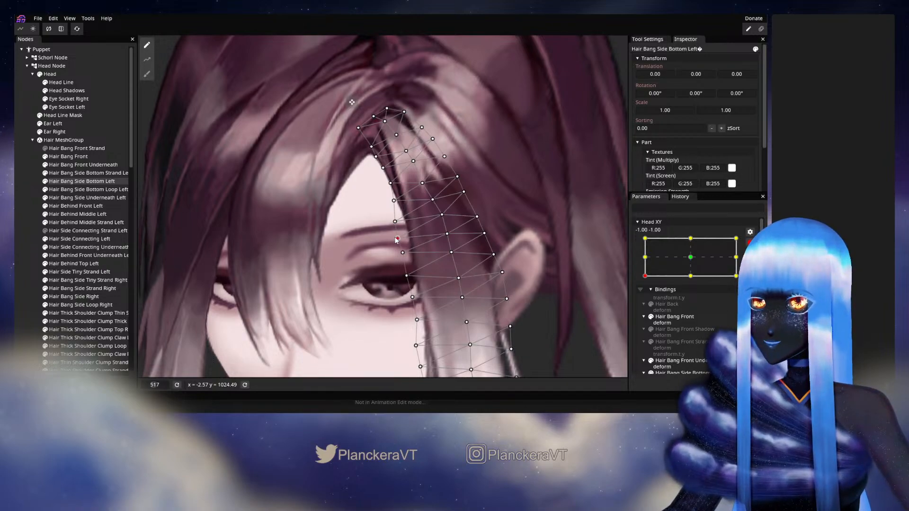
# Fine-tune the upper center vertices of Hair Bang Side Bottom Left beside the arch and deselect the strand.
pyautogui.moveTo(387, 239); pyautogui.dragTo(391, 274)
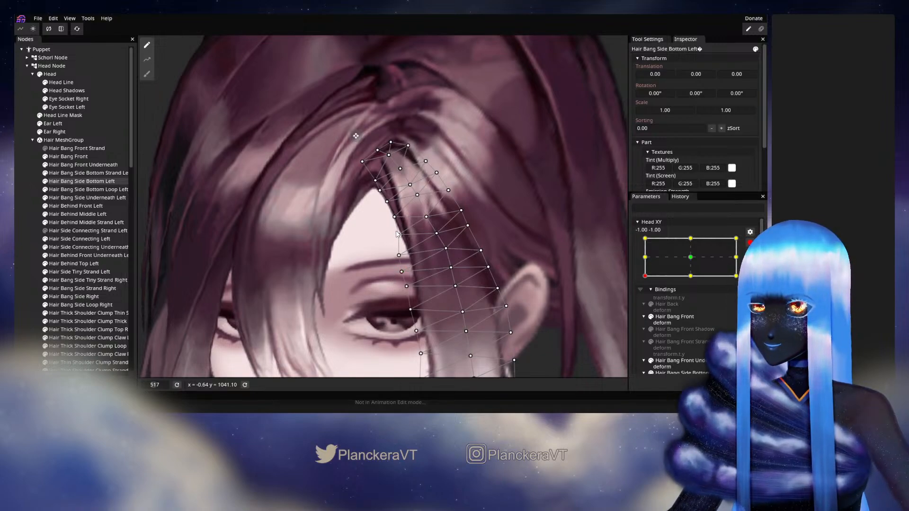
pyautogui.click(428, 218)
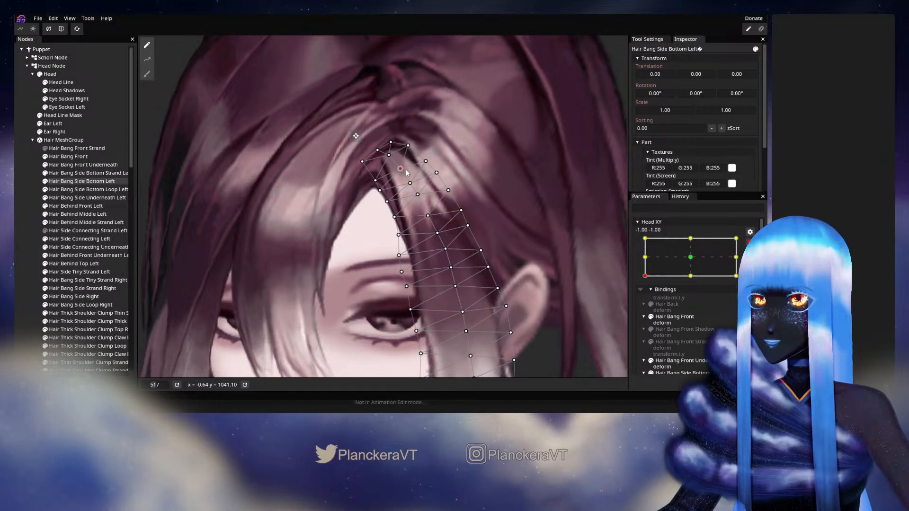
pyautogui.press('Escape')
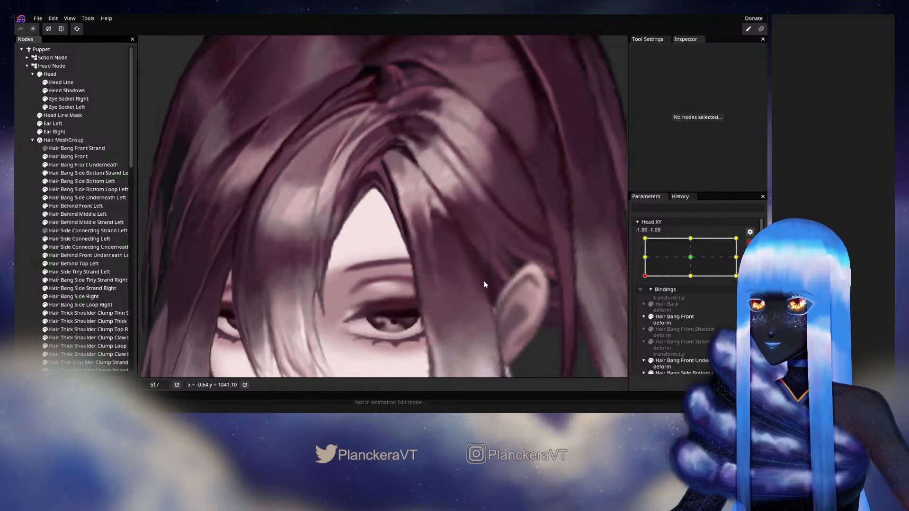
# Disarm Head XY and test how the side bangs beside the arch move near -1.00, -1.00.
pyautogui.scroll(-2, 494, 307)
pyautogui.scroll(-5, 494, 307)
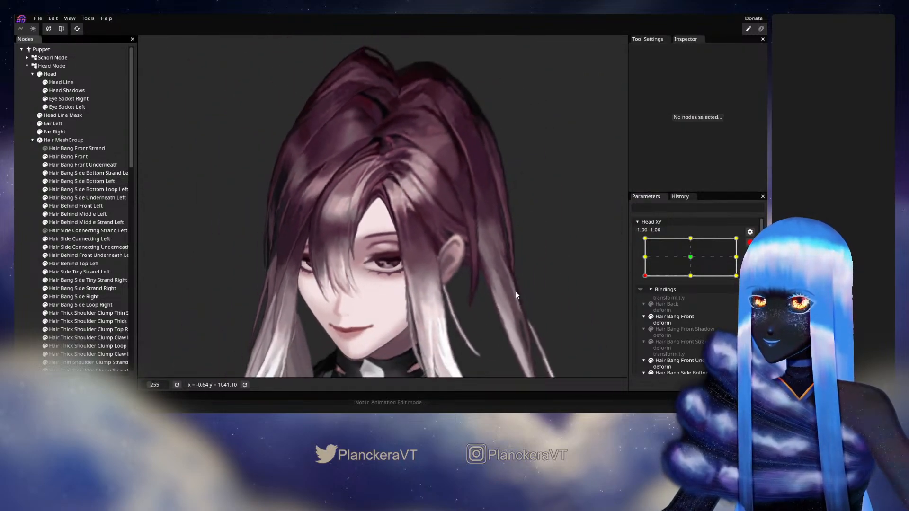
pyautogui.moveTo(545, 259); pyautogui.dragTo(564, 237)
pyautogui.click(750, 242)
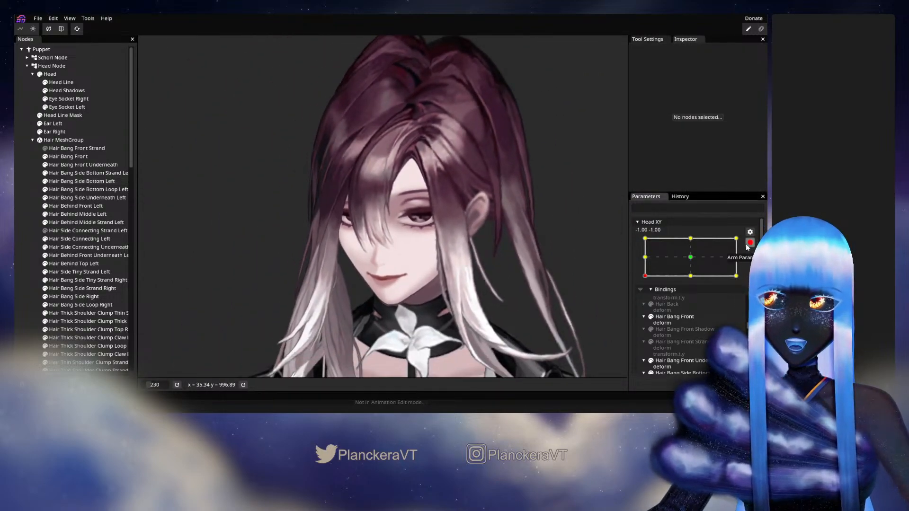
pyautogui.moveTo(648, 302)
pyautogui.mouseDown()
pyautogui.moveTo(644, 281)
pyautogui.moveTo(647, 303)
pyautogui.moveTo(696, 305)
pyautogui.moveTo(645, 303)
pyautogui.mouseUp()
pyautogui.scroll(3, 479, 253)
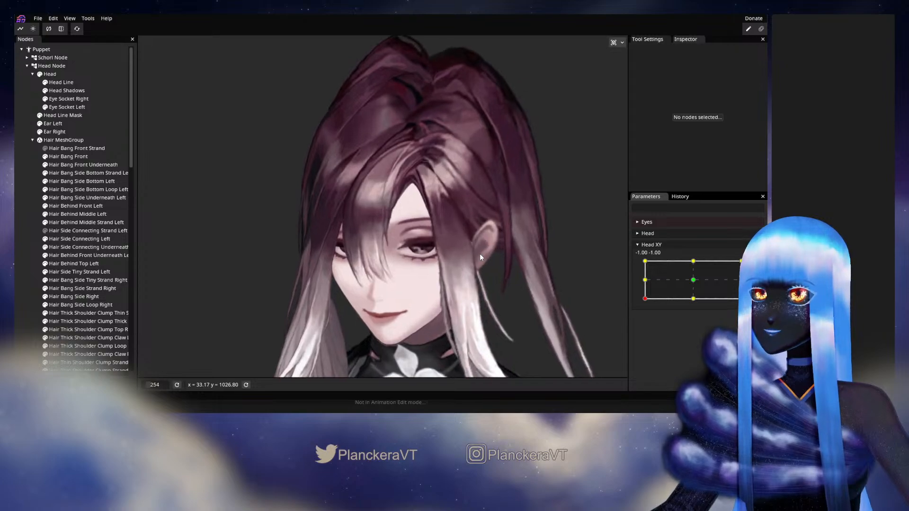
pyautogui.scroll(5, 444, 278)
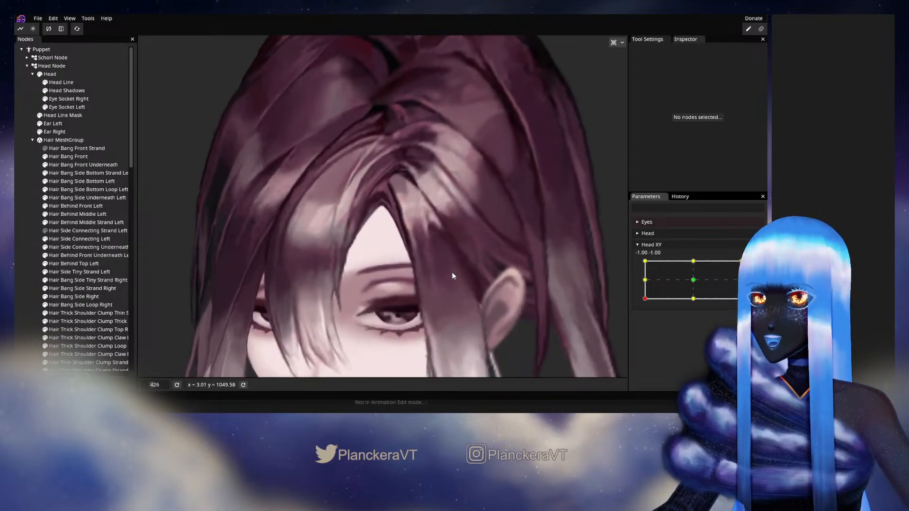
# Rearm Head XY at -1.00, -1.00 and inspect the mesh of Hair Bang Side Bottom Left along the arch's inner edge.
pyautogui.click(755, 264)
pyautogui.scroll(3, 414, 268)
pyautogui.moveTo(414, 268); pyautogui.dragTo(387, 299)
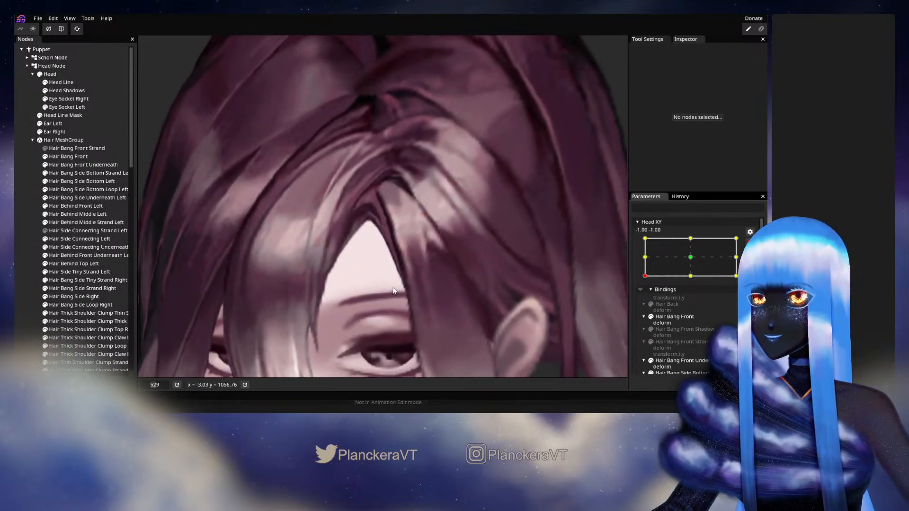
pyautogui.click(67, 181)
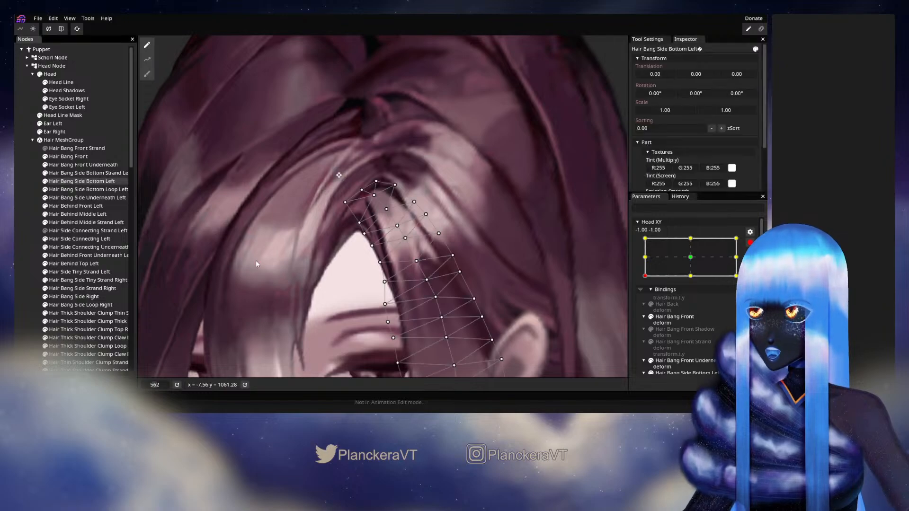
pyautogui.scroll(2, 369, 270)
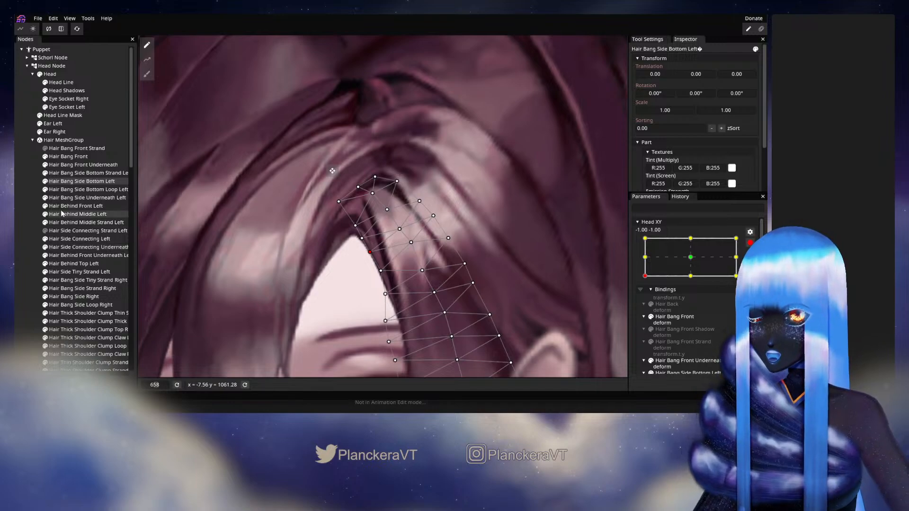
# Select Hair Bang Side Underneath Left and adjust the lower vertices of its dark inner strand beside the arch.
pyautogui.click(75, 198)
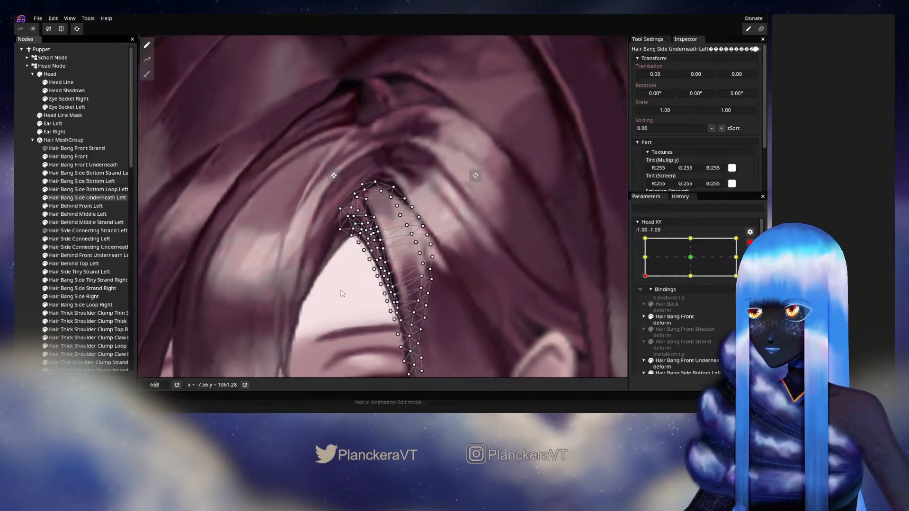
pyautogui.scroll(3, 345, 272)
pyautogui.scroll(5, 346, 272)
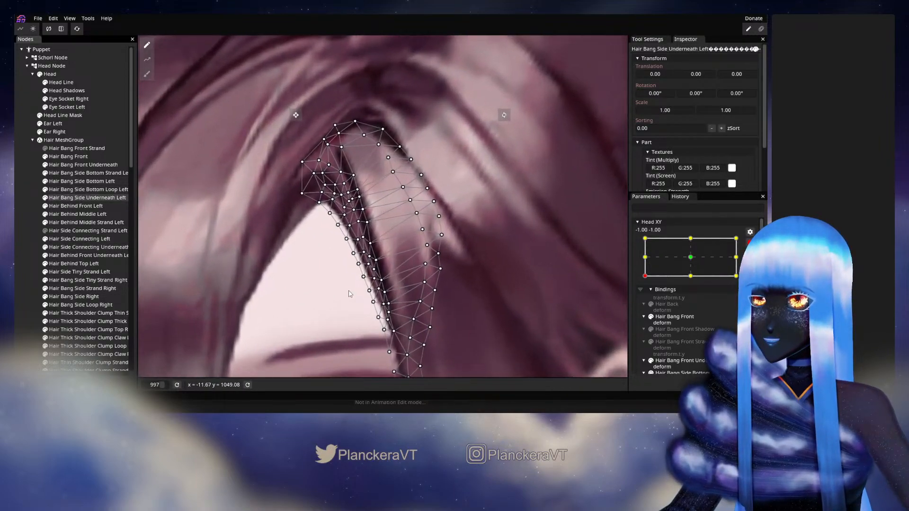
pyautogui.moveTo(316, 296); pyautogui.dragTo(353, 276)
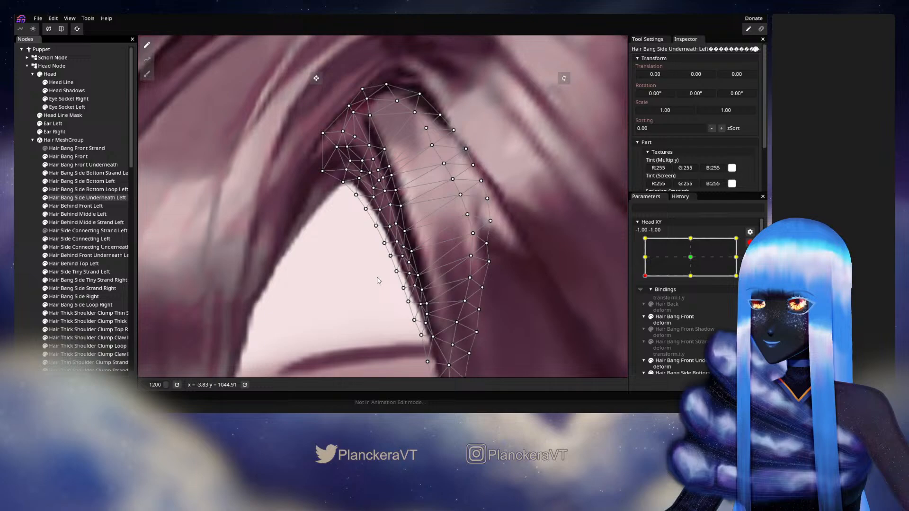
pyautogui.click(412, 250)
pyautogui.click(421, 275)
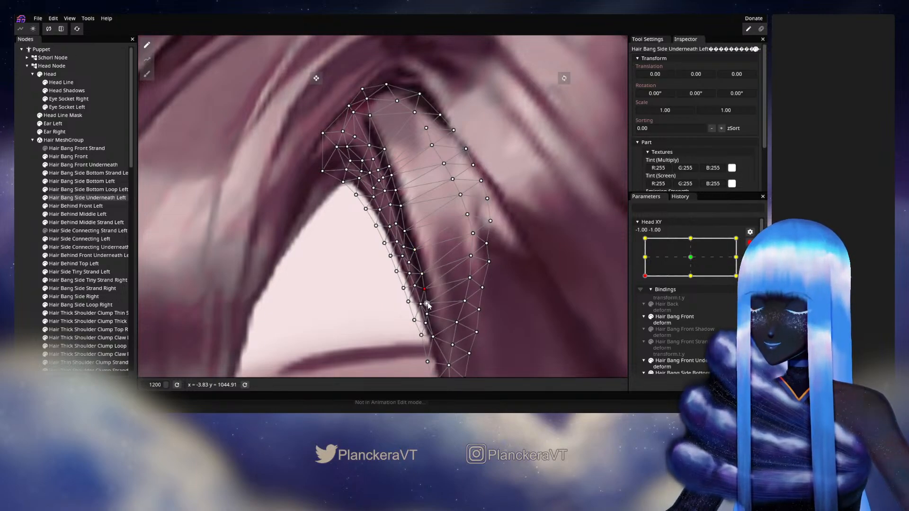
# Refine the middle vertices of Hair Bang Side Underneath Left to smooth the dark line along the arch.
pyautogui.moveTo(421, 255); pyautogui.dragTo(415, 232)
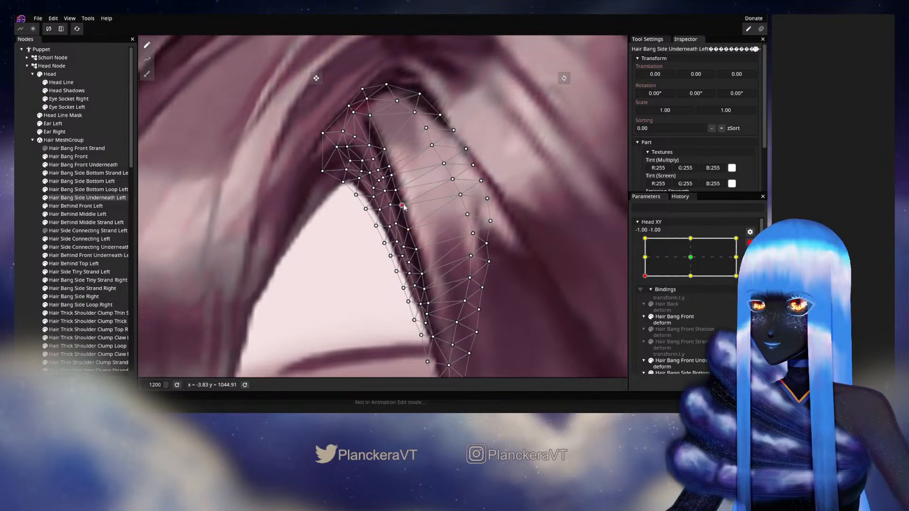
pyautogui.moveTo(399, 198); pyautogui.dragTo(405, 194)
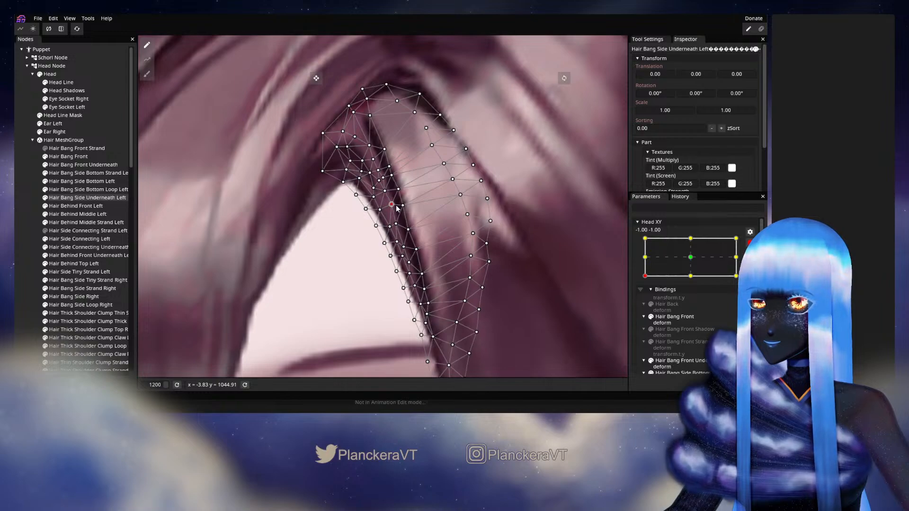
pyautogui.moveTo(399, 226); pyautogui.dragTo(401, 226)
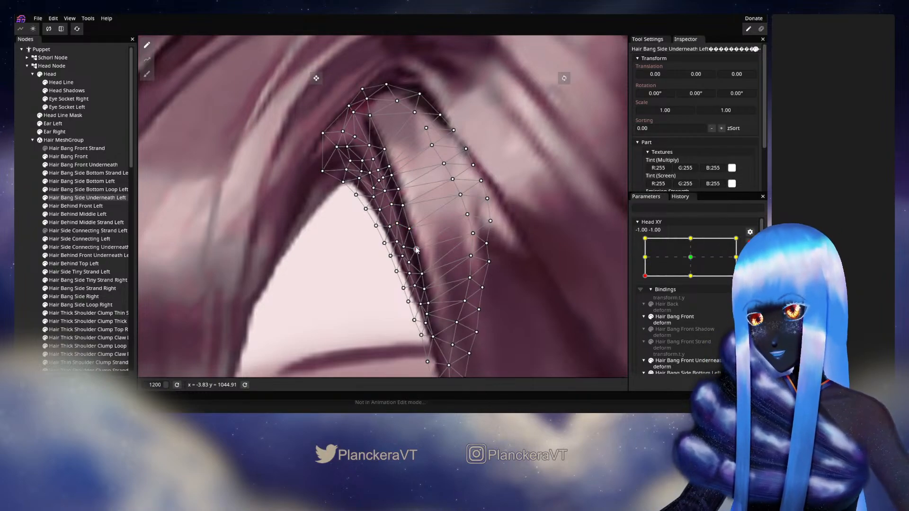
pyautogui.click(410, 263)
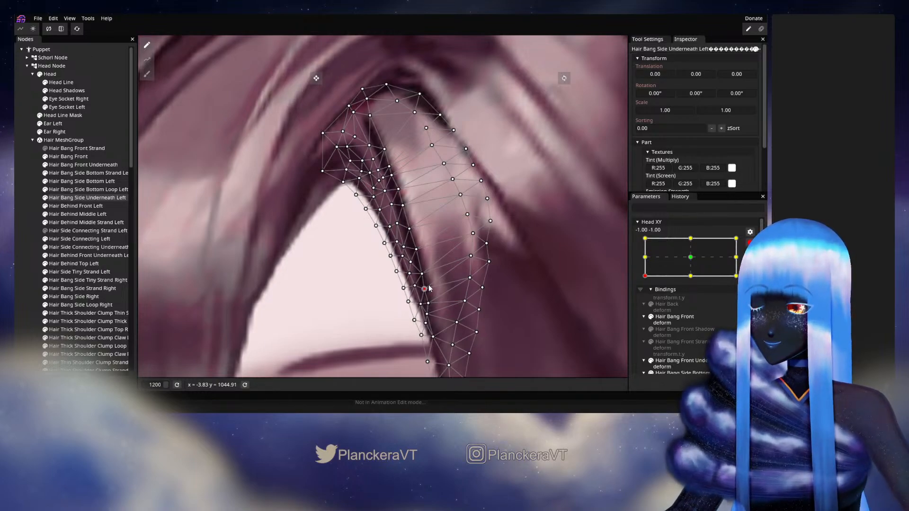
pyautogui.moveTo(433, 299); pyautogui.dragTo(434, 271)
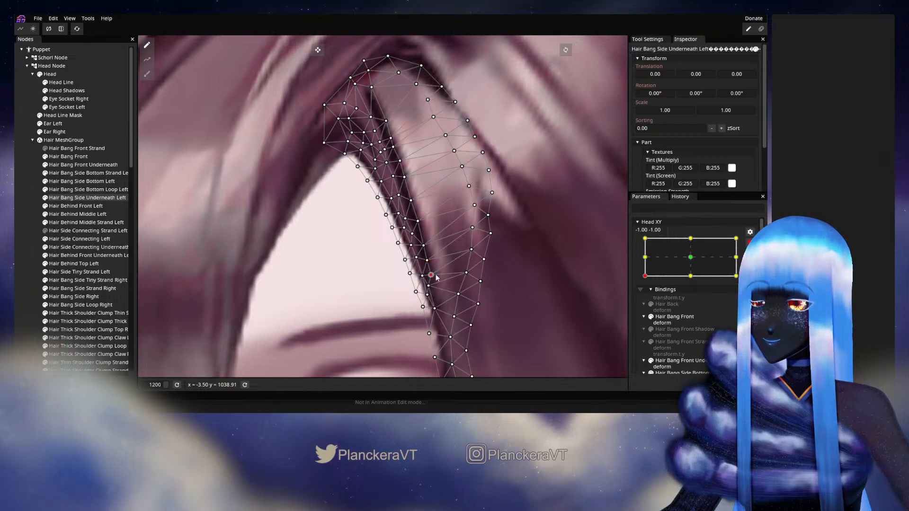
# Fine-tune the middle and upper vertices of Hair Bang Side Underneath Left toward the arch's peak and deselect the strand.
pyautogui.moveTo(425, 209); pyautogui.dragTo(430, 258)
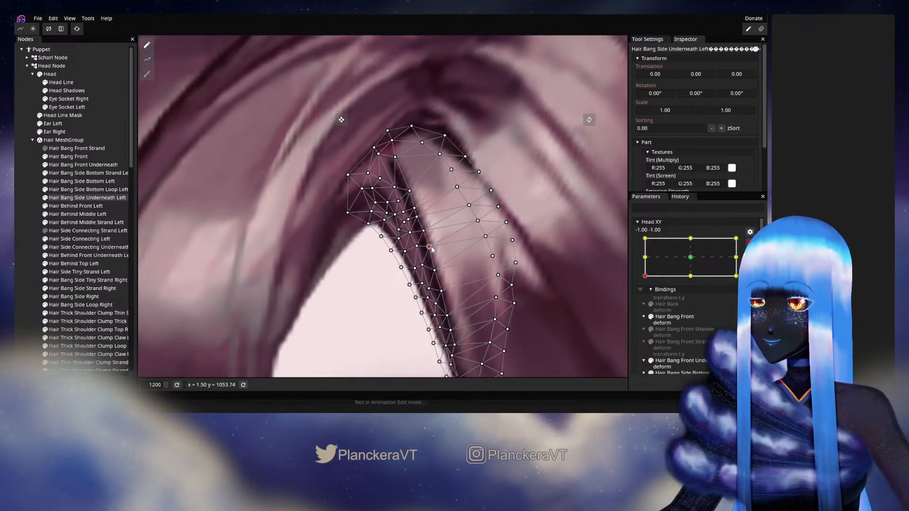
pyautogui.click(437, 269)
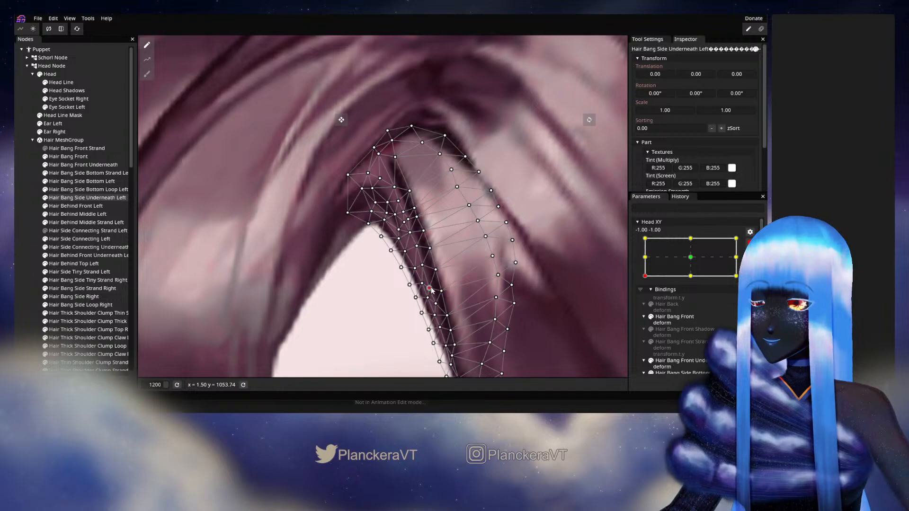
pyautogui.click(425, 230)
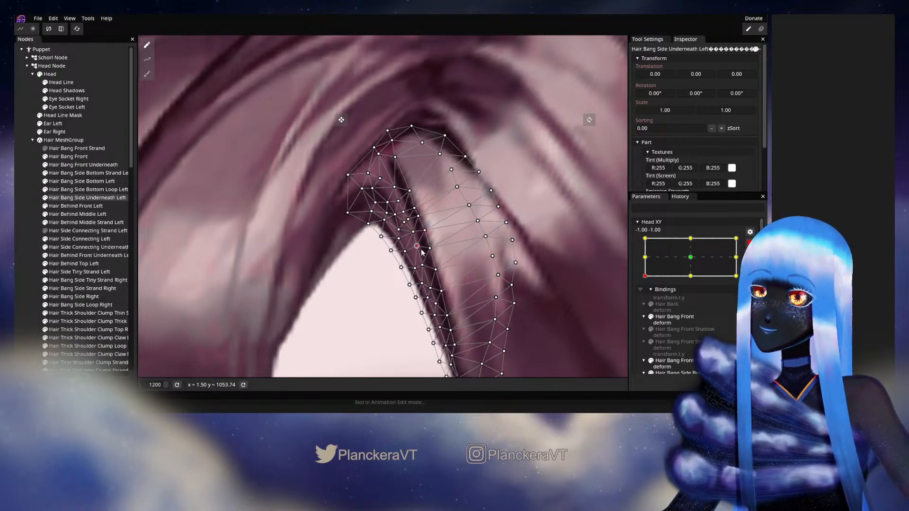
pyautogui.moveTo(421, 249)
pyautogui.mouseDown()
pyautogui.moveTo(436, 285)
pyautogui.moveTo(436, 244)
pyautogui.mouseUp()
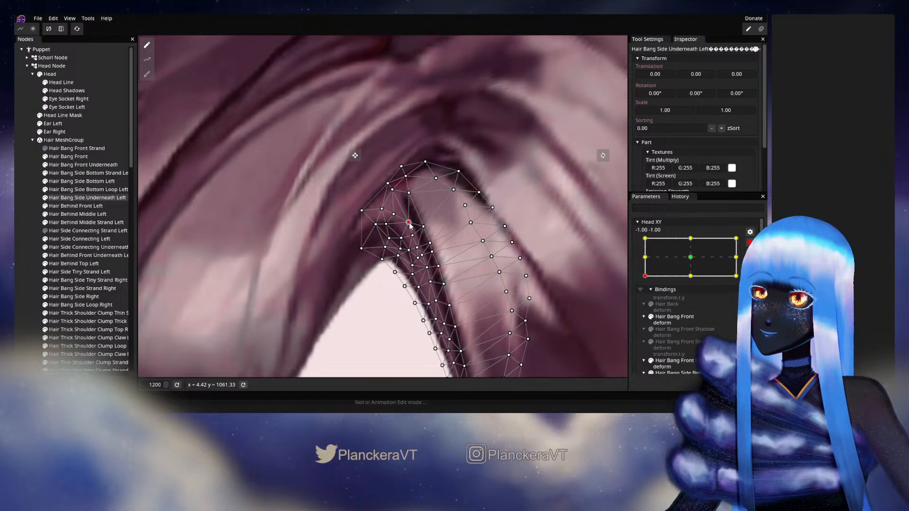
pyautogui.click(17, 239)
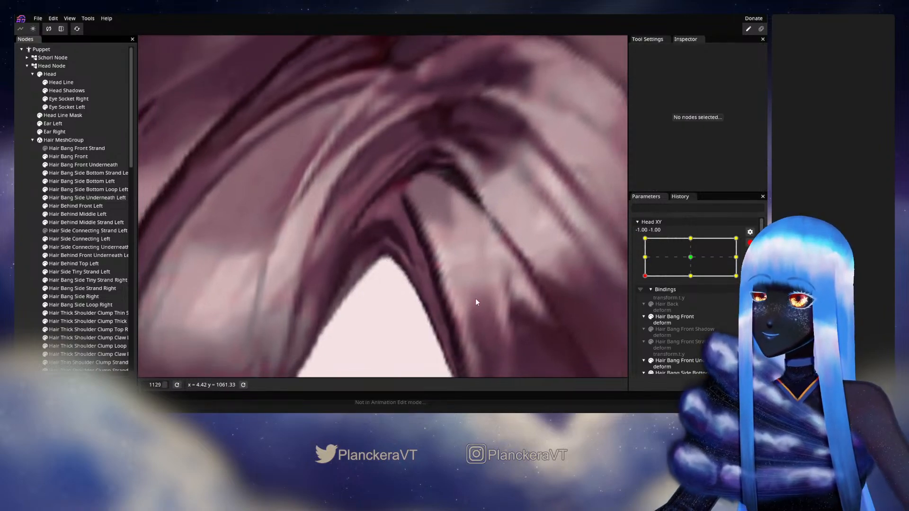
# Disarm Head XY and check the reshaped underneath strand's motion around -1.00, -1.00.
pyautogui.scroll(-3, 466, 297)
pyautogui.scroll(-5, 466, 297)
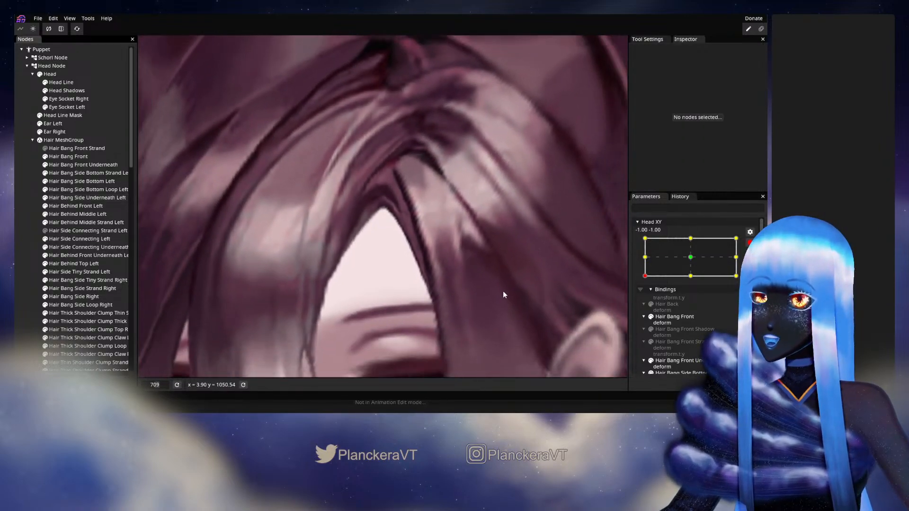
pyautogui.scroll(-5, 500, 286)
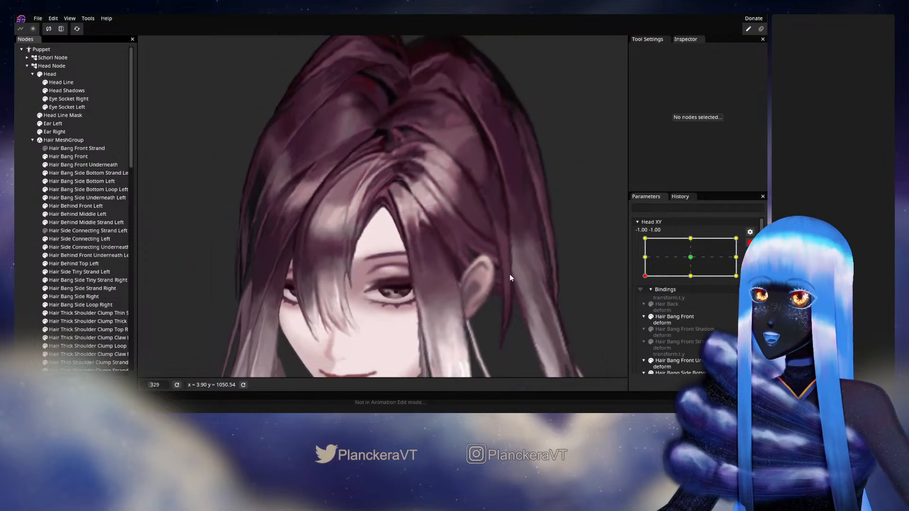
pyautogui.click(750, 243)
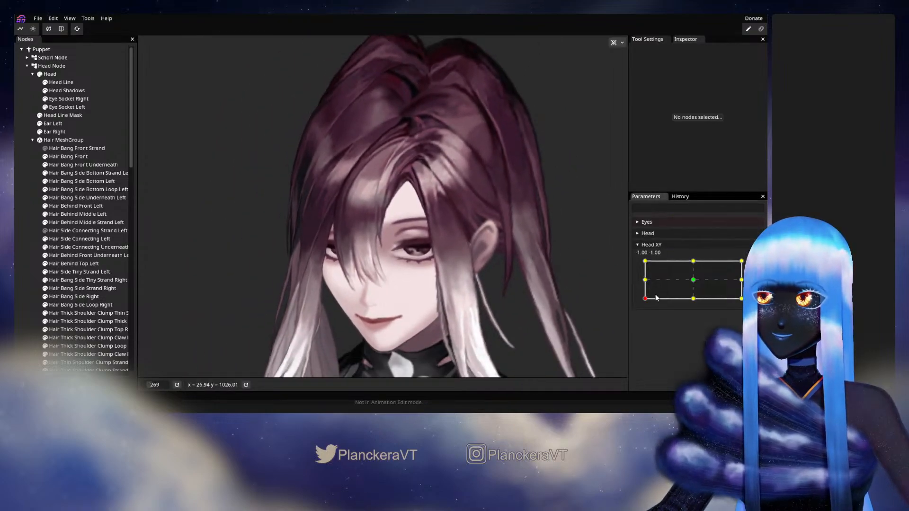
pyautogui.moveTo(645, 302)
pyautogui.mouseDown()
pyautogui.moveTo(646, 282)
pyautogui.moveTo(643, 302)
pyautogui.moveTo(694, 305)
pyautogui.moveTo(656, 301)
pyautogui.moveTo(644, 288)
pyautogui.moveTo(639, 304)
pyautogui.mouseUp()
# Rearm Head XY at -1.00, -1.00, adjust the topmost vertices of Hair Bang Side Bottom Left at the arch's peak, and deselect the strand.
pyautogui.click(750, 265)
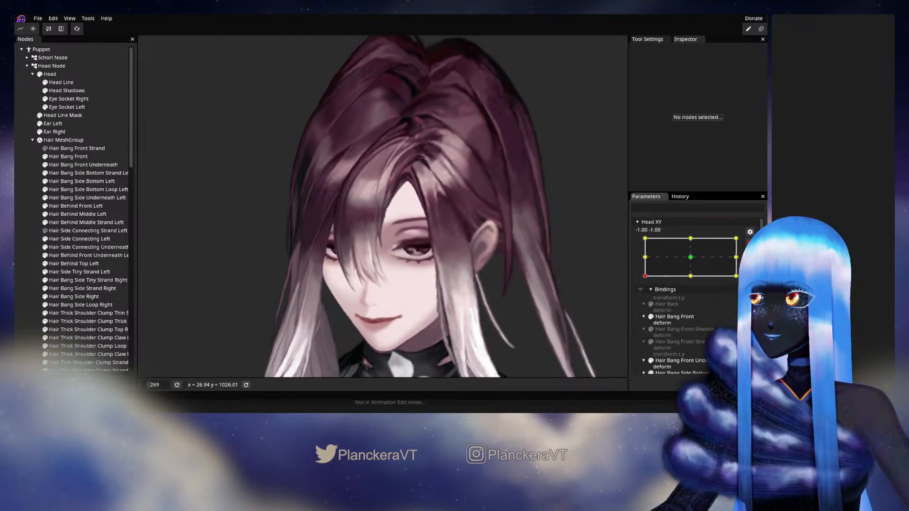
pyautogui.scroll(2, 396, 215)
pyautogui.moveTo(397, 215); pyautogui.dragTo(383, 290)
pyautogui.scroll(1, 382, 292)
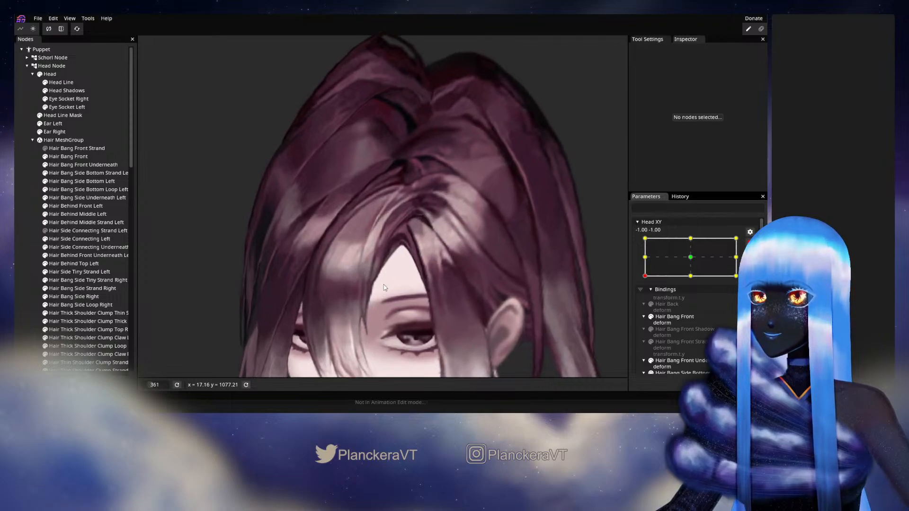
pyautogui.click(62, 181)
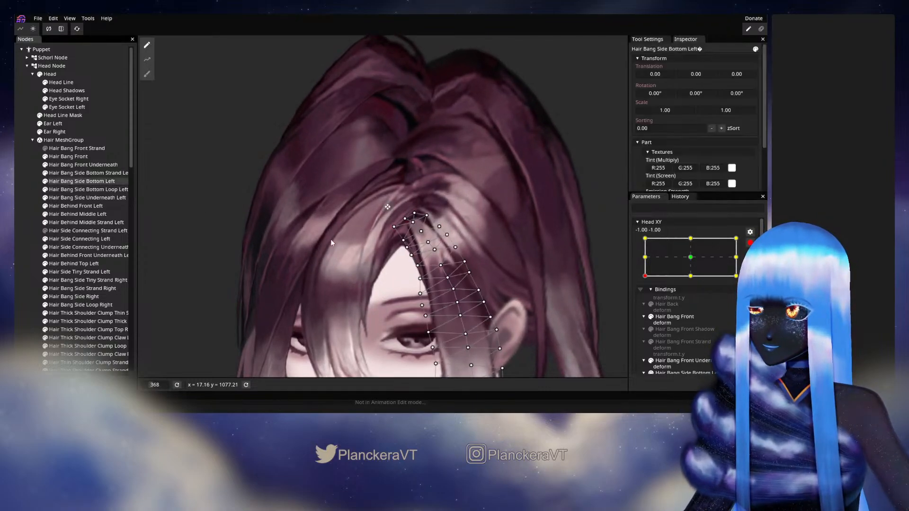
pyautogui.scroll(1, 419, 222)
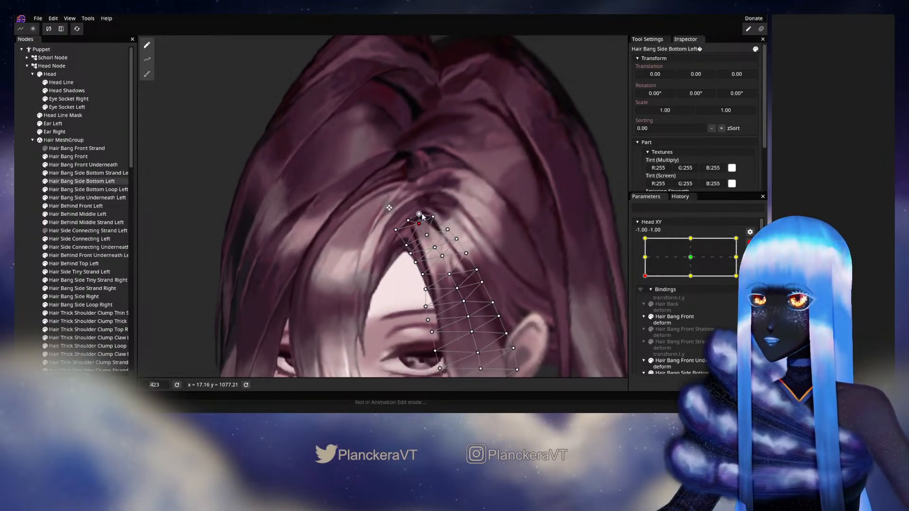
pyautogui.click(421, 213)
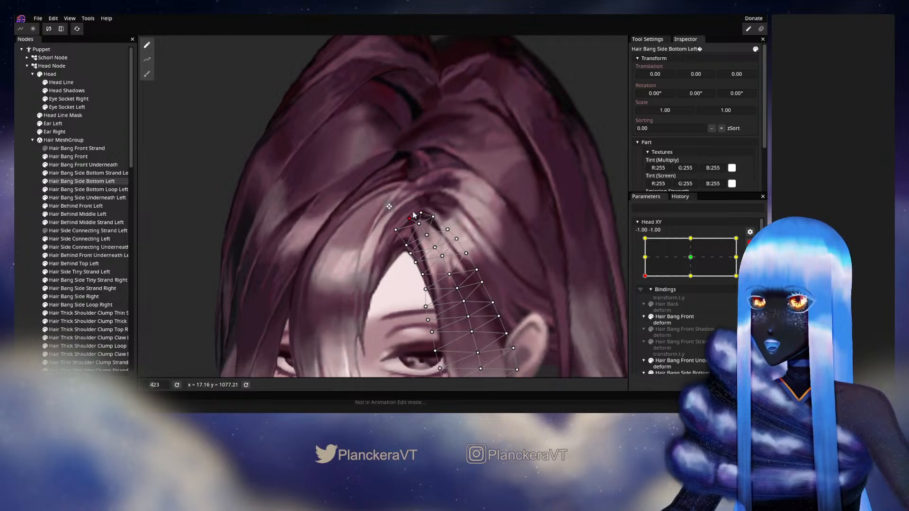
pyautogui.click(411, 216)
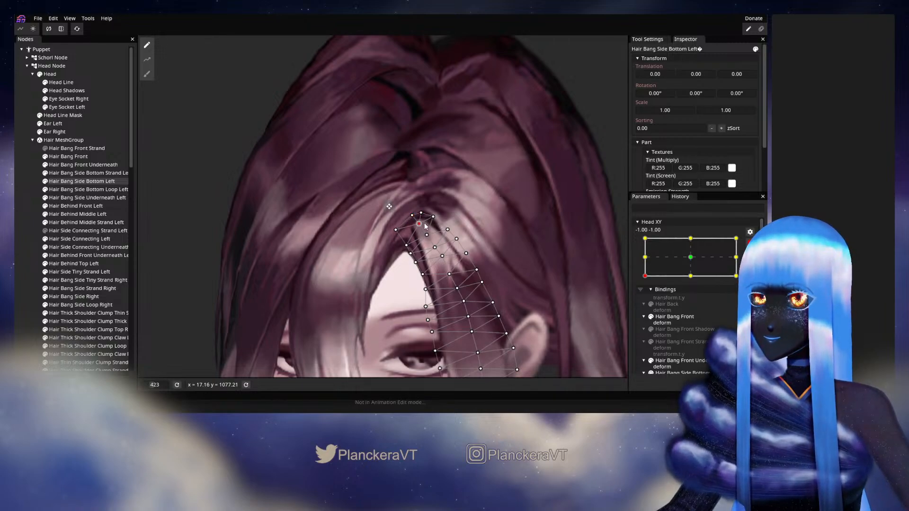
pyautogui.moveTo(396, 230); pyautogui.dragTo(401, 228)
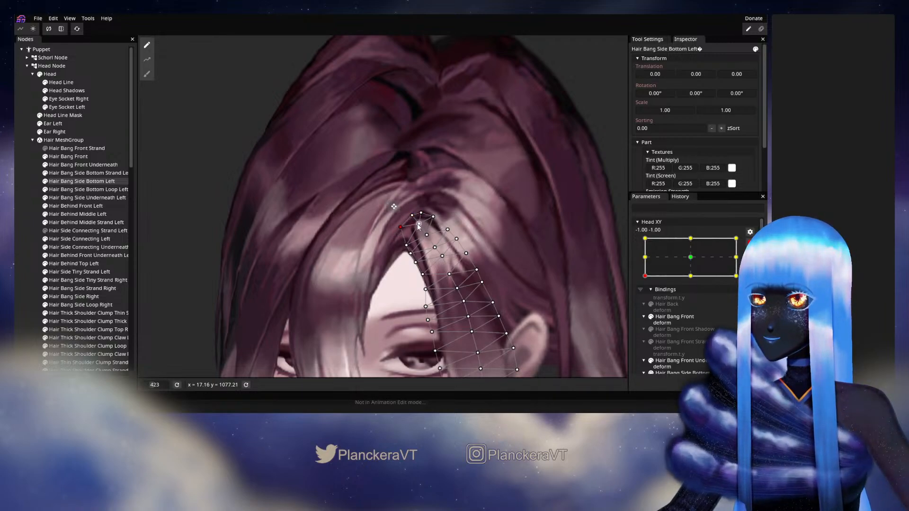
pyautogui.click(434, 216)
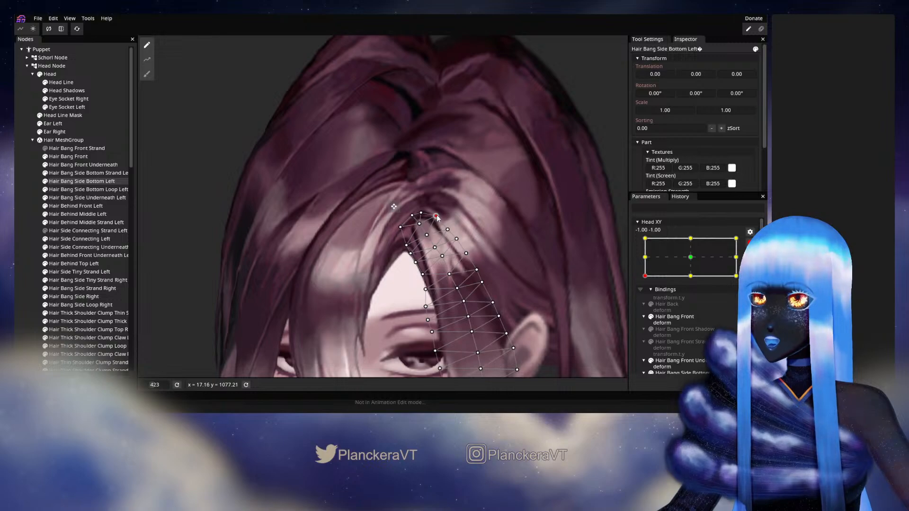
pyautogui.click(422, 212)
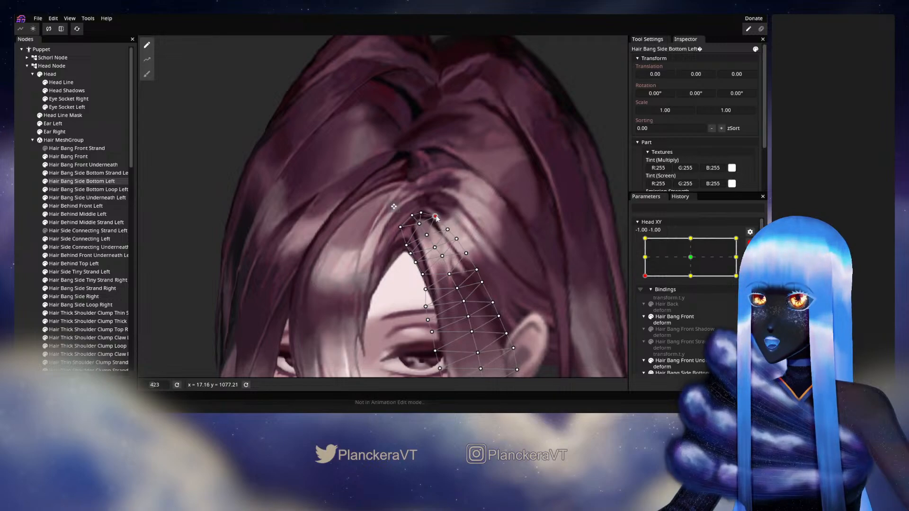
pyautogui.click(164, 208)
# Disarm Head XY and check the side bangs' motion between -1.00, -1.00 and about -1.00, 0.00.
pyautogui.scroll(-3, 518, 257)
pyautogui.scroll(-2, 530, 260)
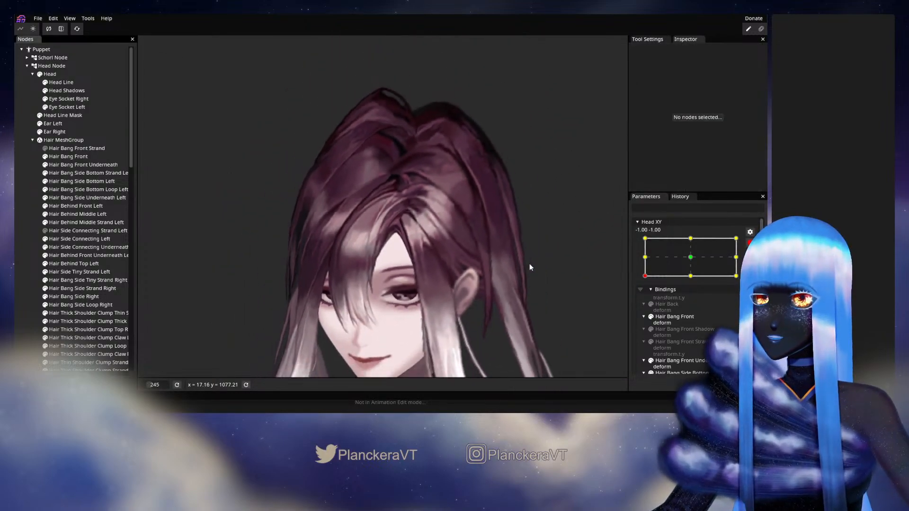
pyautogui.moveTo(529, 263); pyautogui.dragTo(550, 210)
pyautogui.click(750, 243)
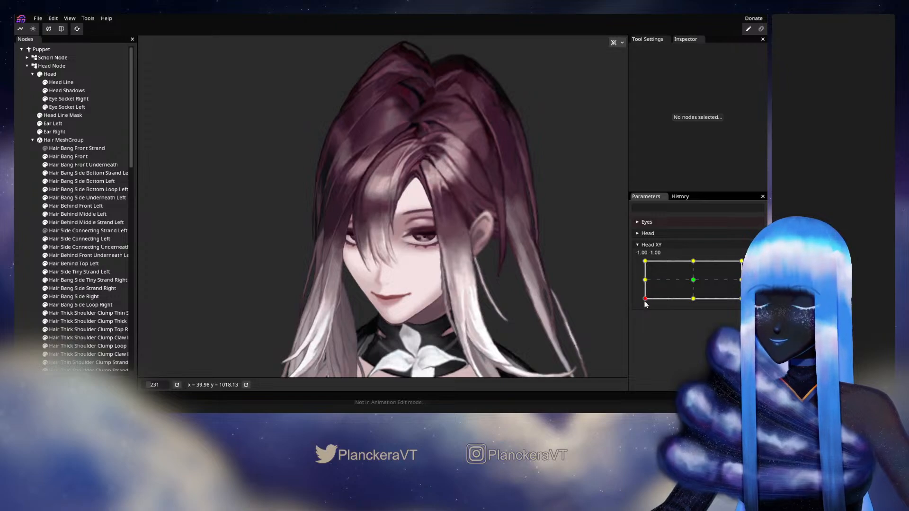
pyautogui.moveTo(653, 301)
pyautogui.mouseDown()
pyautogui.moveTo(693, 305)
pyautogui.moveTo(644, 305)
pyautogui.moveTo(641, 286)
pyautogui.moveTo(642, 299)
pyautogui.mouseUp()
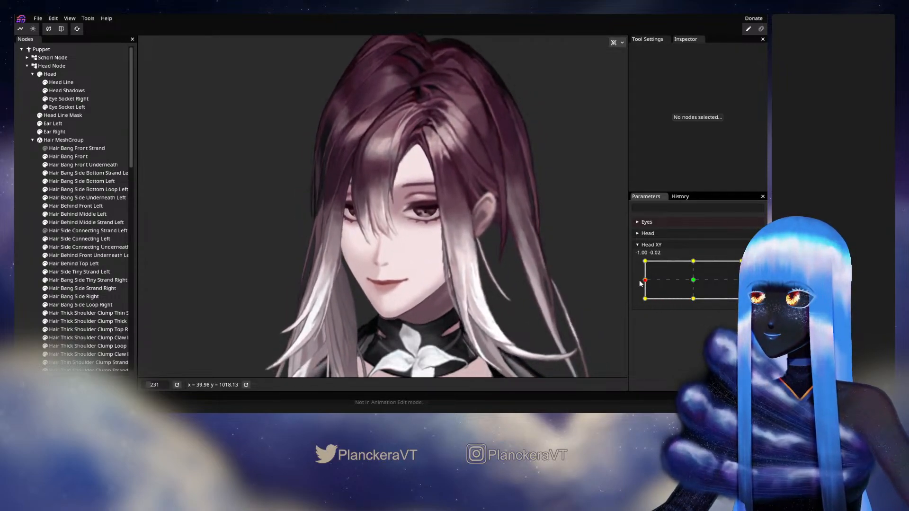
# Rearm Head XY at -1.00, -1.00 and shift an upper vertex of Hair Bang Side Underneath Left beside the dark line near the arch's peak.
pyautogui.click(755, 265)
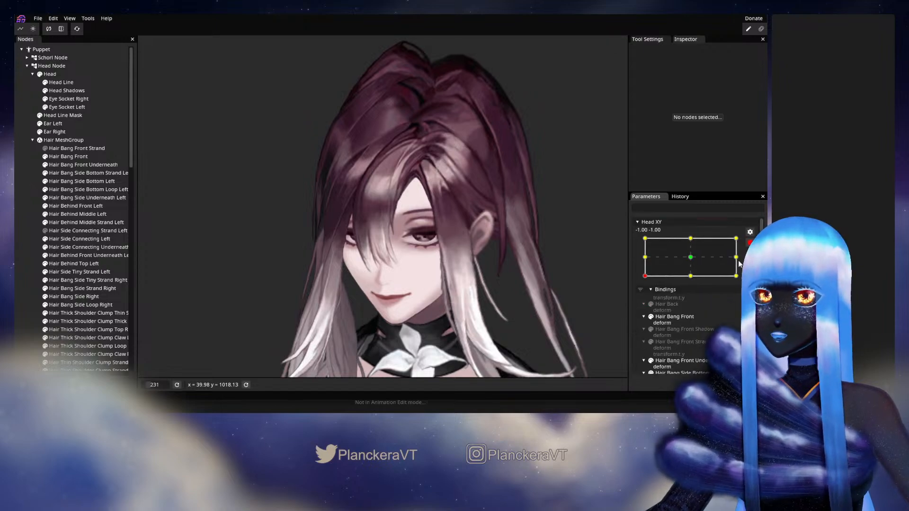
pyautogui.scroll(4, 458, 197)
pyautogui.moveTo(458, 197); pyautogui.dragTo(416, 271)
pyautogui.scroll(5, 416, 271)
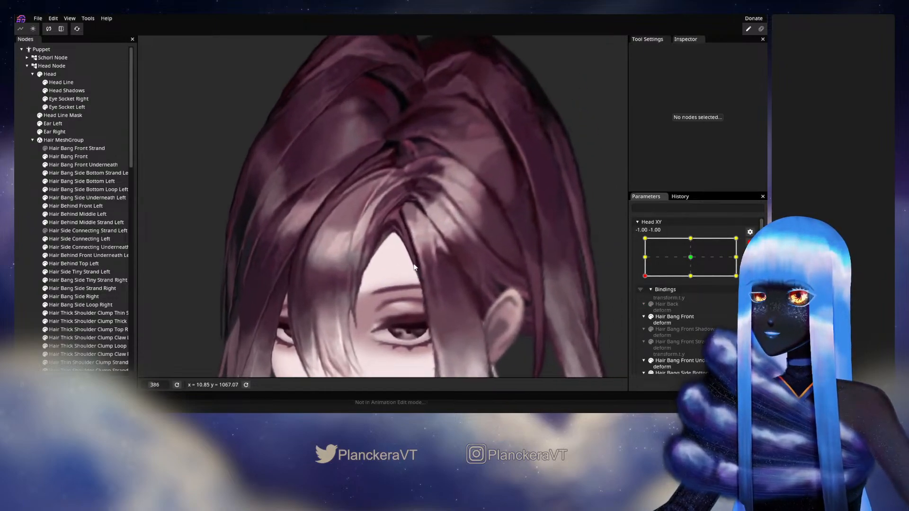
pyautogui.scroll(1, 385, 262)
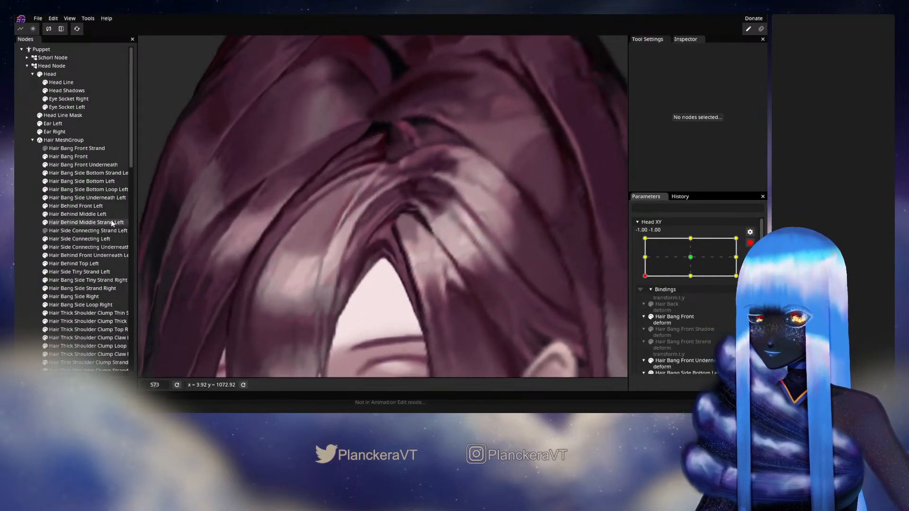
pyautogui.click(63, 196)
pyautogui.scroll(2, 377, 283)
pyautogui.scroll(2, 393, 246)
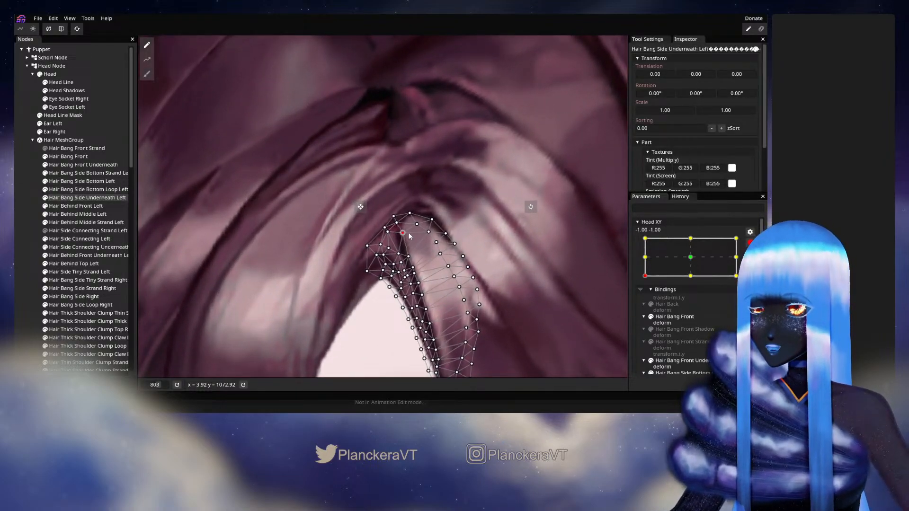
pyautogui.moveTo(387, 232); pyautogui.dragTo(403, 232)
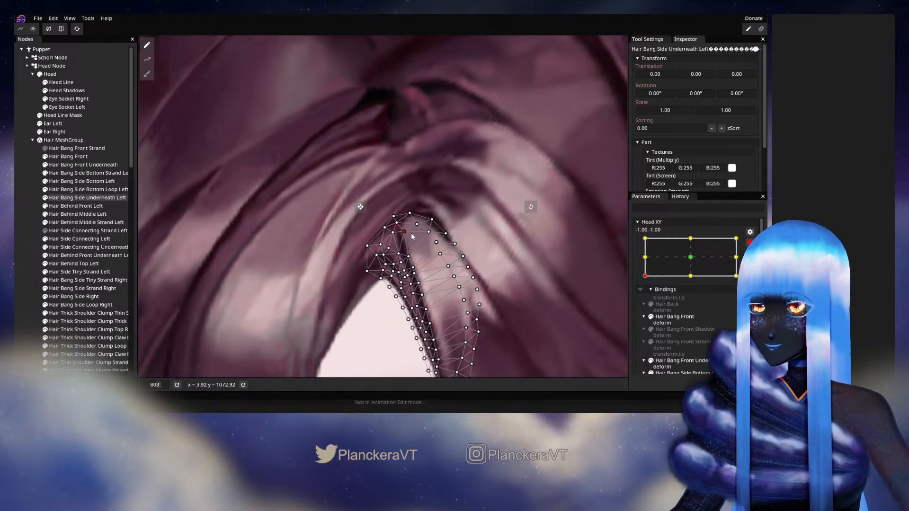
# Nudge the inner vertices of Hair Bang Side Underneath Left just below the arch's peak to even out the dark line.
pyautogui.scroll(2, 411, 237)
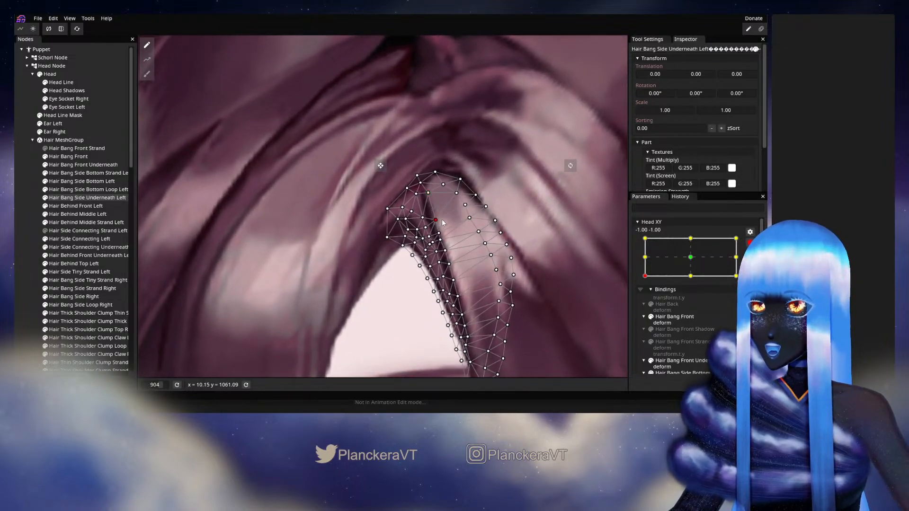
pyautogui.scroll(2, 453, 235)
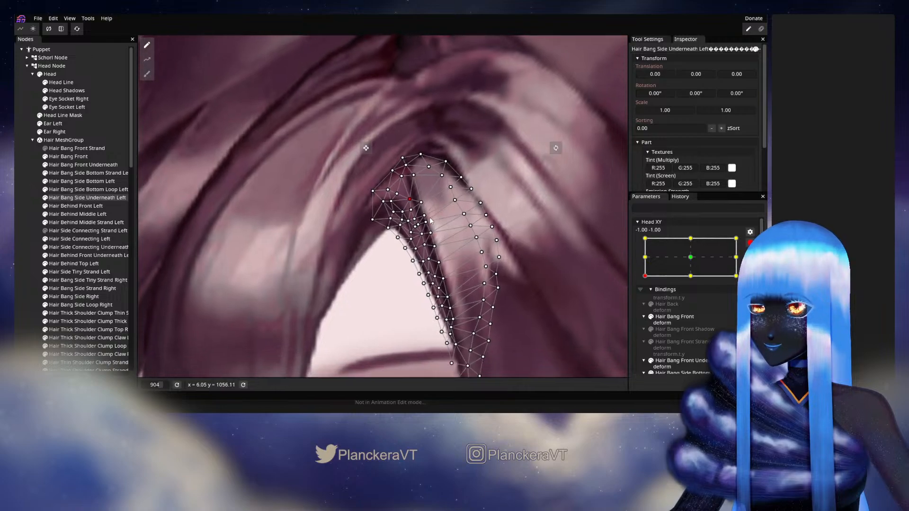
pyautogui.moveTo(441, 225); pyautogui.dragTo(413, 254)
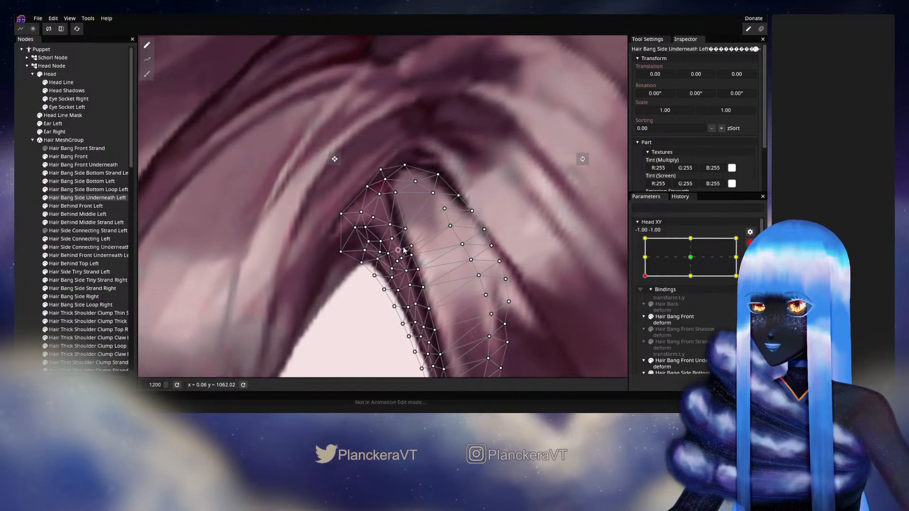
pyautogui.click(406, 231)
pyautogui.click(393, 239)
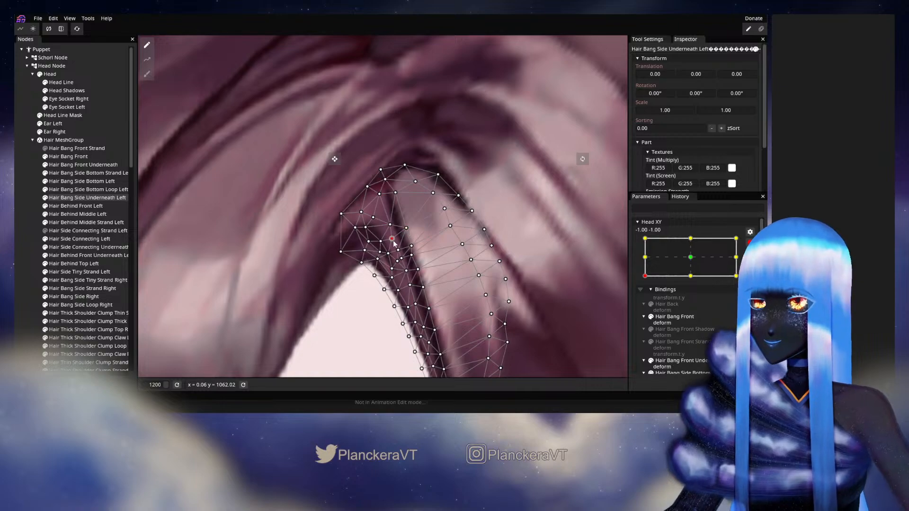
pyautogui.click(391, 225)
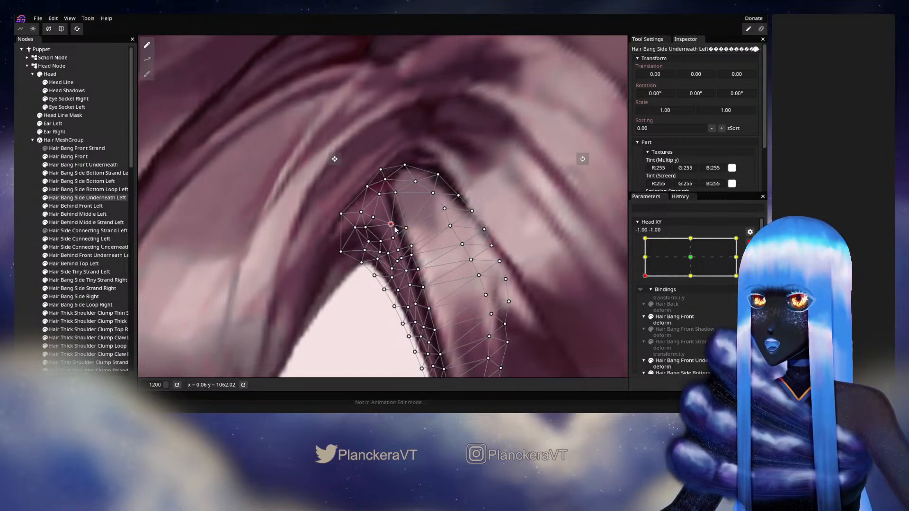
pyautogui.click(380, 194)
# Fine-tune the closely spaced vertices of Hair Bang Side Underneath Left along the upper part of the dark line.
pyautogui.click(398, 236)
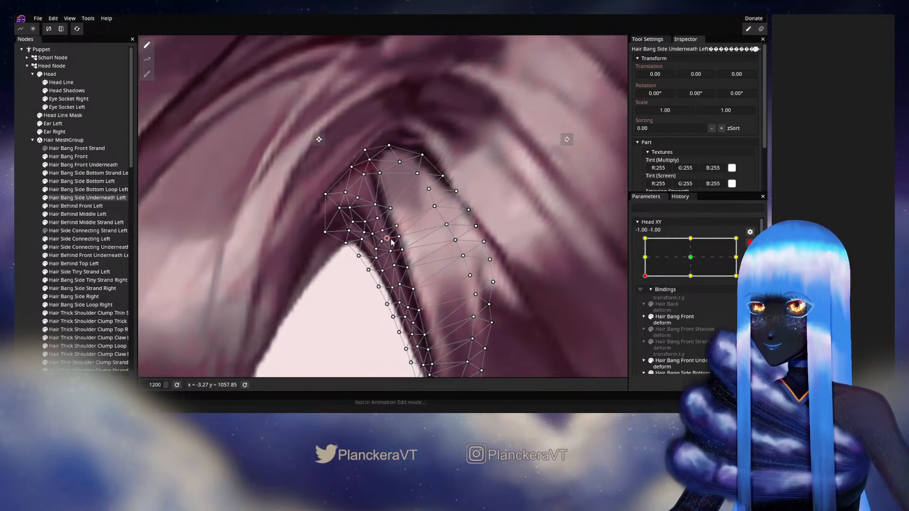
pyautogui.click(385, 231)
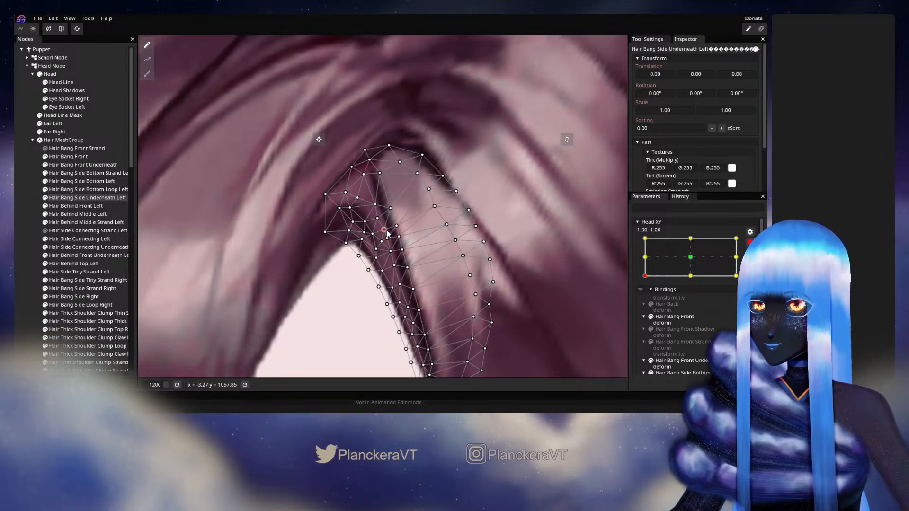
pyautogui.click(380, 218)
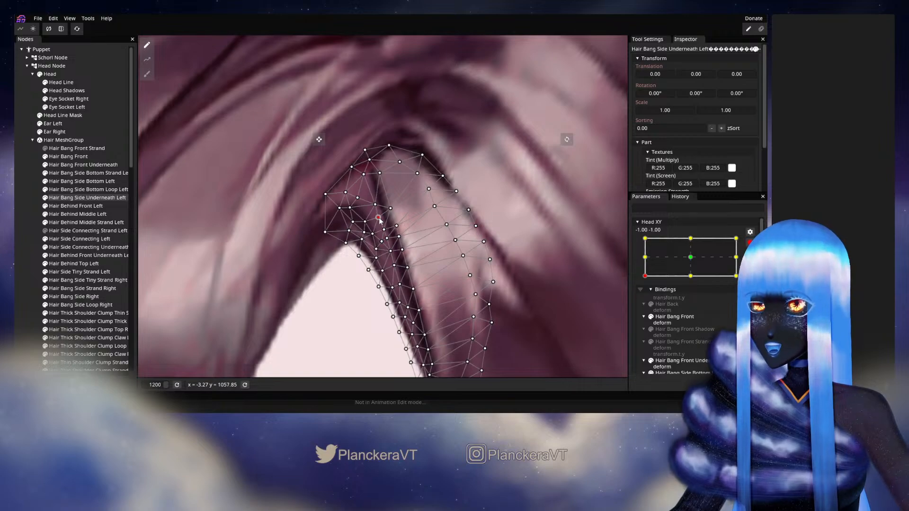
pyautogui.click(376, 205)
# Adjust the middle and lower vertices of Hair Bang Side Underneath Left along the arch's inner edge and deselect the strand.
pyautogui.moveTo(451, 224); pyautogui.dragTo(448, 193)
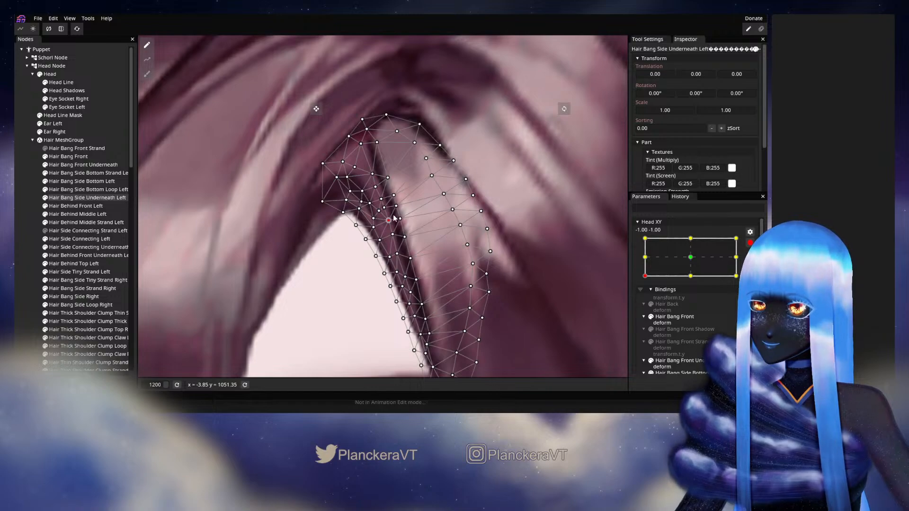
pyautogui.moveTo(409, 223); pyautogui.dragTo(404, 190)
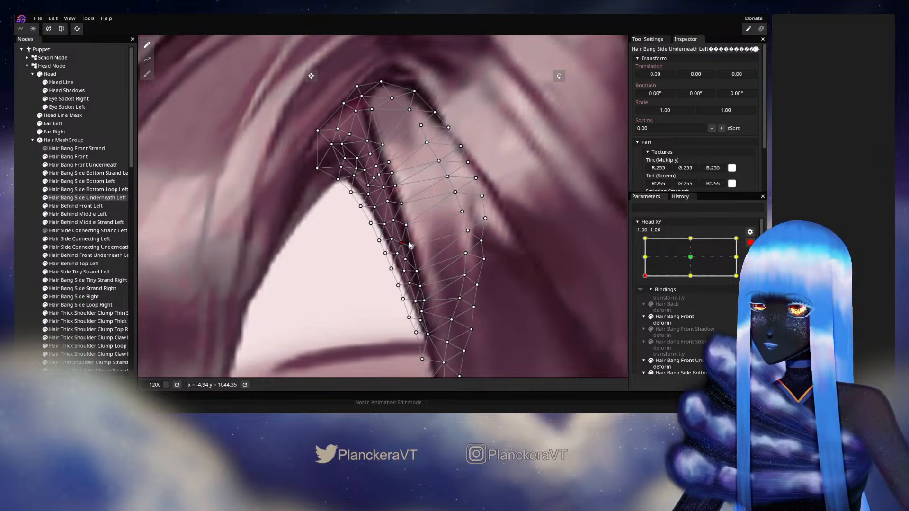
pyautogui.moveTo(413, 252); pyautogui.dragTo(417, 227)
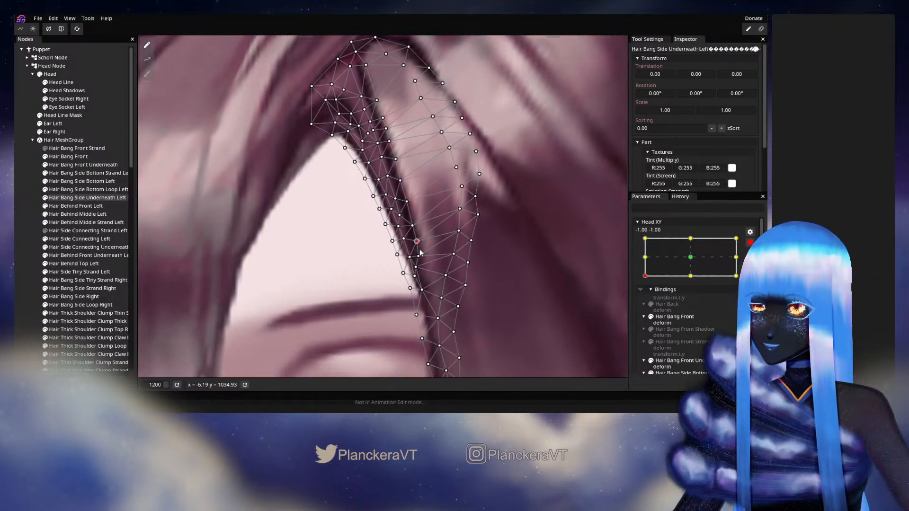
pyautogui.moveTo(418, 270); pyautogui.dragTo(424, 269)
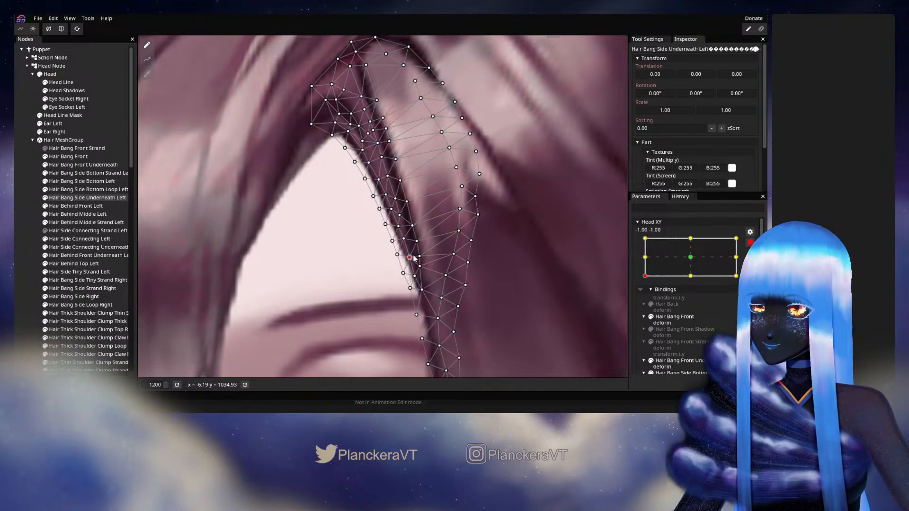
pyautogui.moveTo(423, 245); pyautogui.dragTo(414, 218)
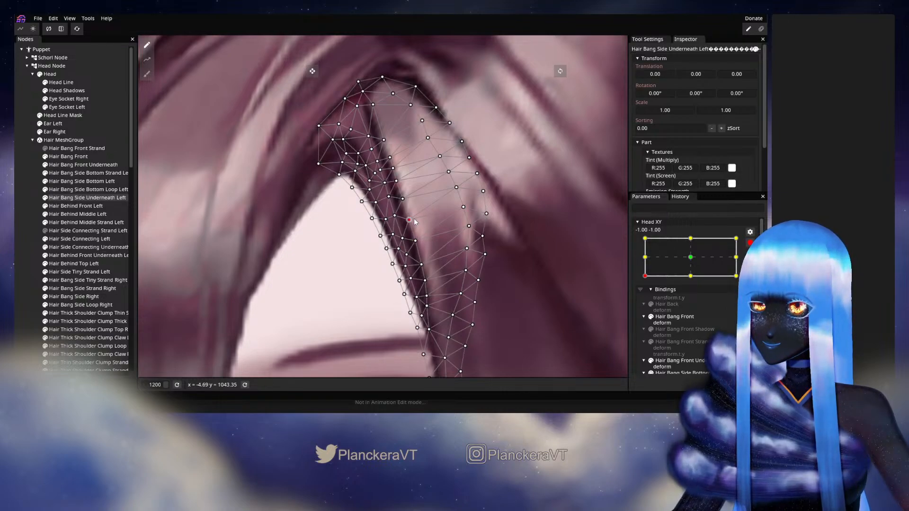
pyautogui.click(491, 248)
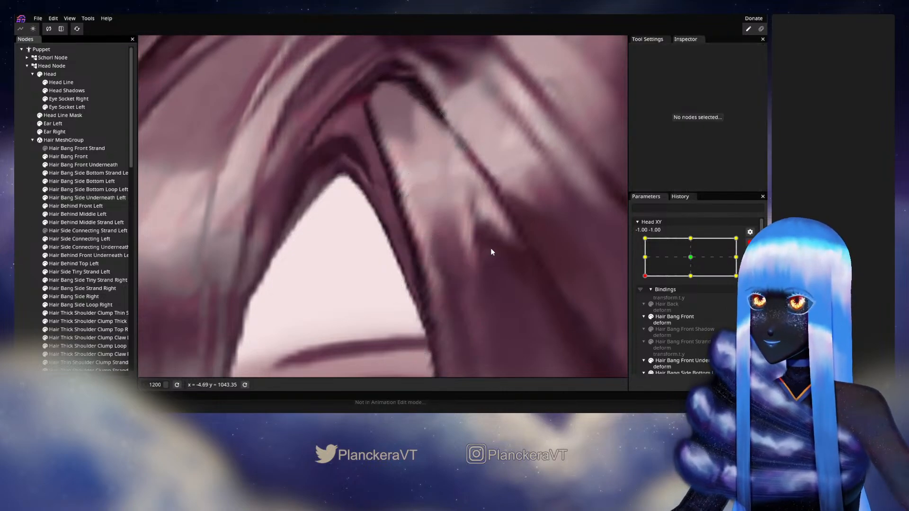
# Review the whole head at -1.00, -1.00, then disarm Head XY and check the refined bangs' motion around that corner.
pyautogui.scroll(-3, 494, 268)
pyautogui.scroll(-5, 499, 271)
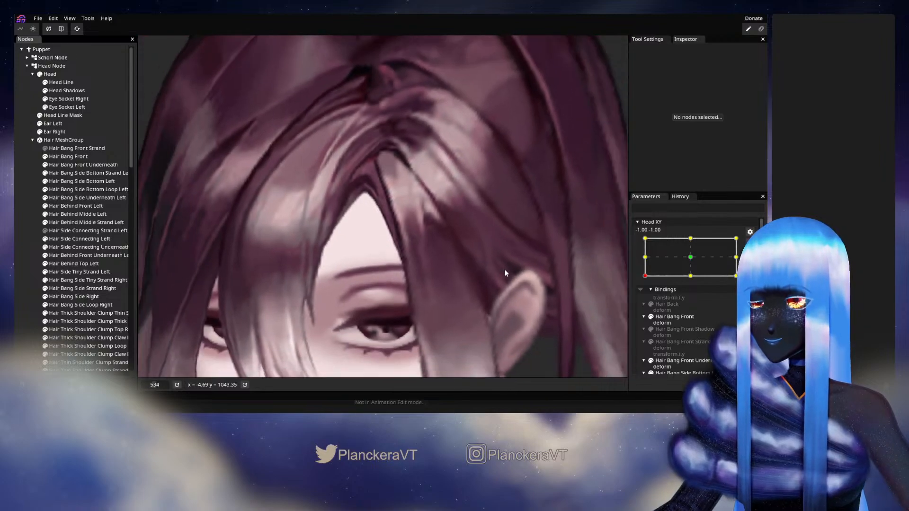
pyautogui.scroll(-4, 510, 275)
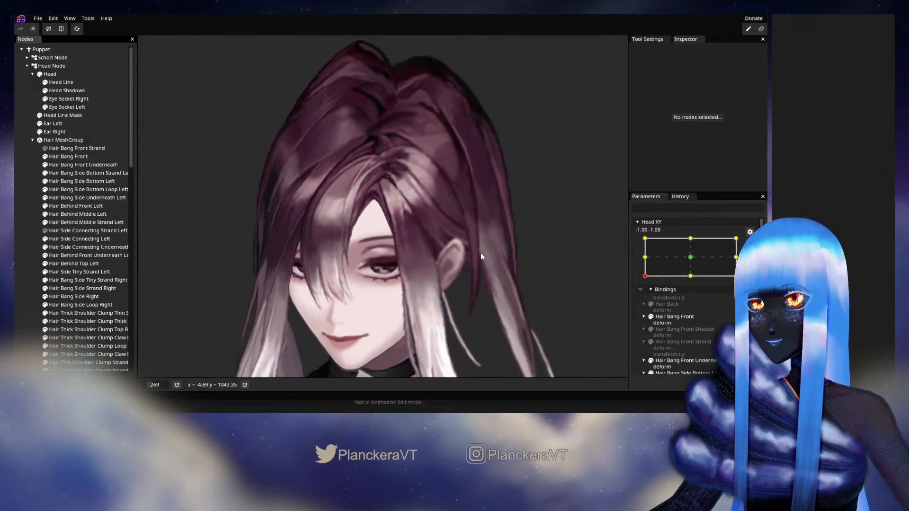
pyautogui.scroll(-2, 474, 205)
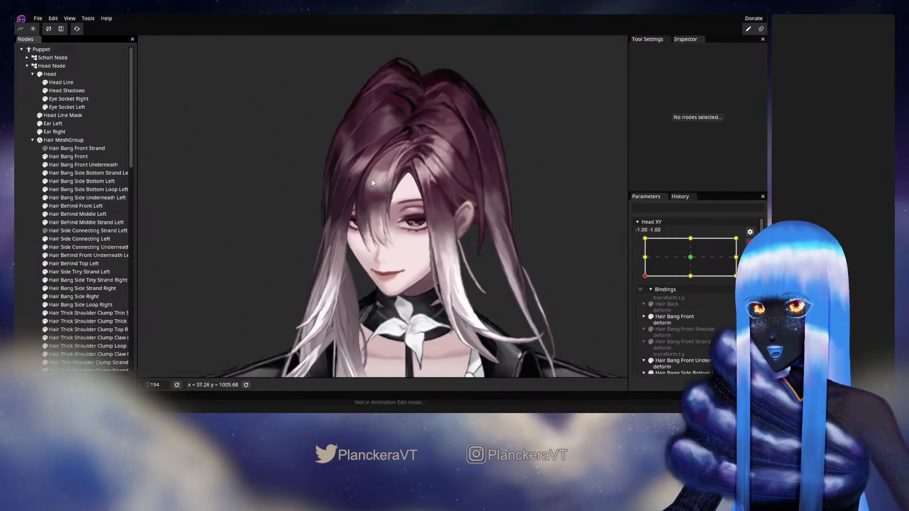
pyautogui.scroll(-1, 418, 174)
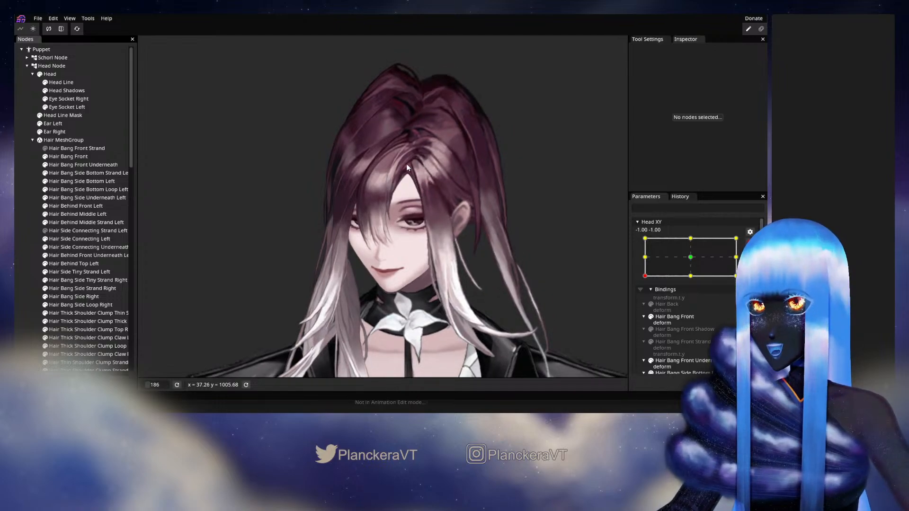
pyautogui.scroll(-2, 523, 247)
pyautogui.moveTo(512, 235); pyautogui.dragTo(534, 231)
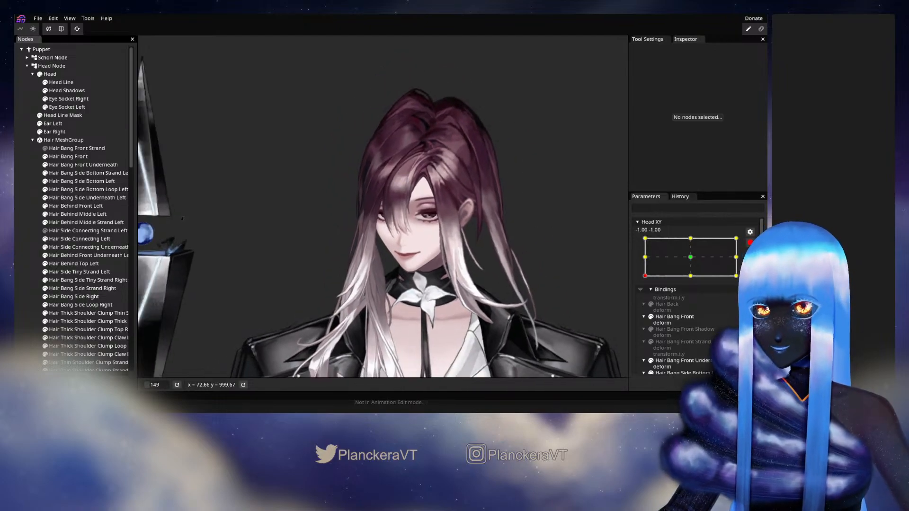
pyautogui.click(749, 242)
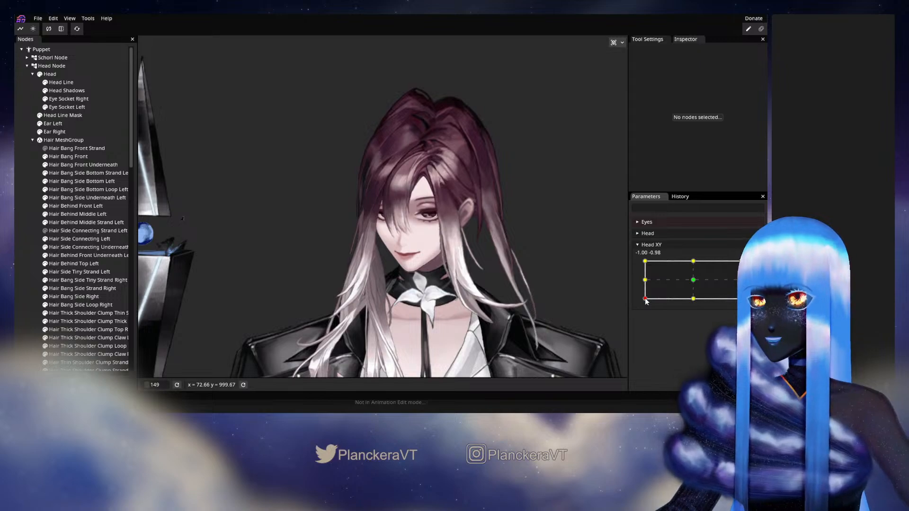
pyautogui.moveTo(650, 303)
pyautogui.mouseDown()
pyautogui.moveTo(692, 304)
pyautogui.moveTo(645, 303)
pyautogui.moveTo(645, 283)
pyautogui.moveTo(644, 301)
pyautogui.moveTo(693, 305)
pyautogui.moveTo(639, 301)
pyautogui.moveTo(640, 288)
pyautogui.moveTo(634, 306)
pyautogui.mouseUp()
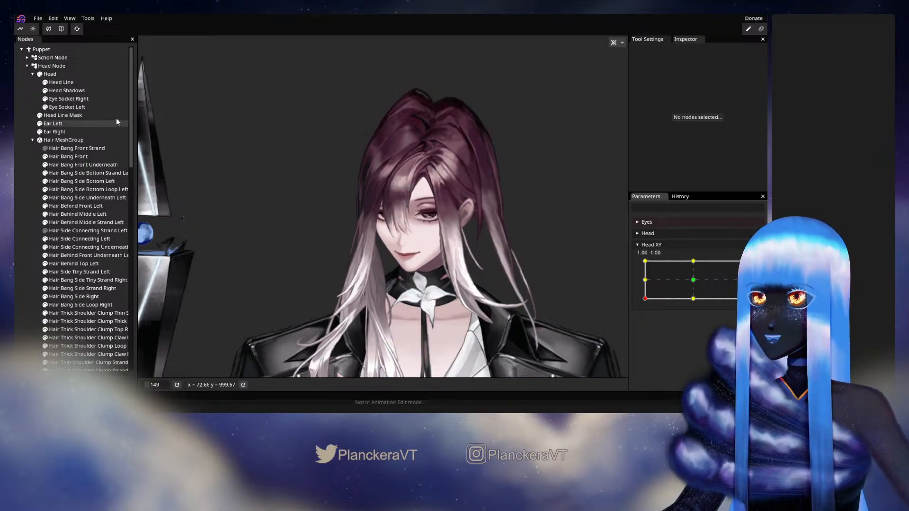
# Save the puppet project to its existing file.
pyautogui.click(37, 19)
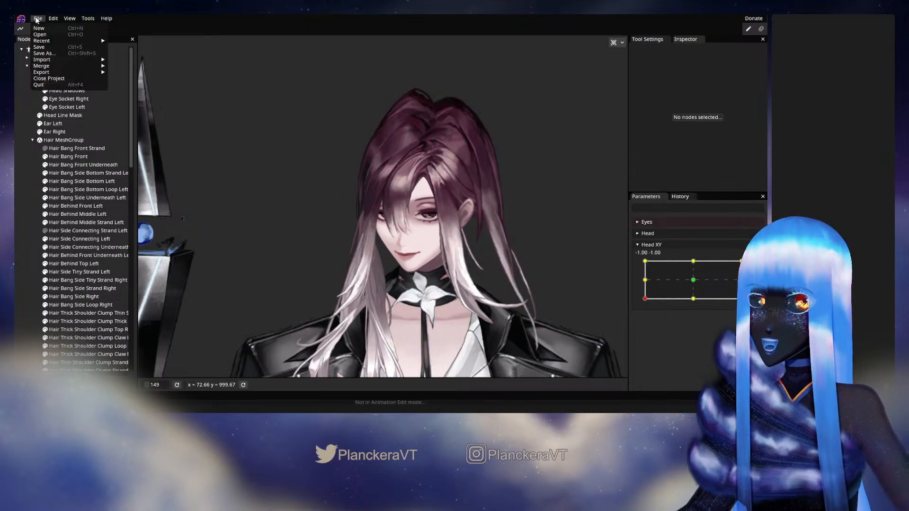
pyautogui.click(44, 47)
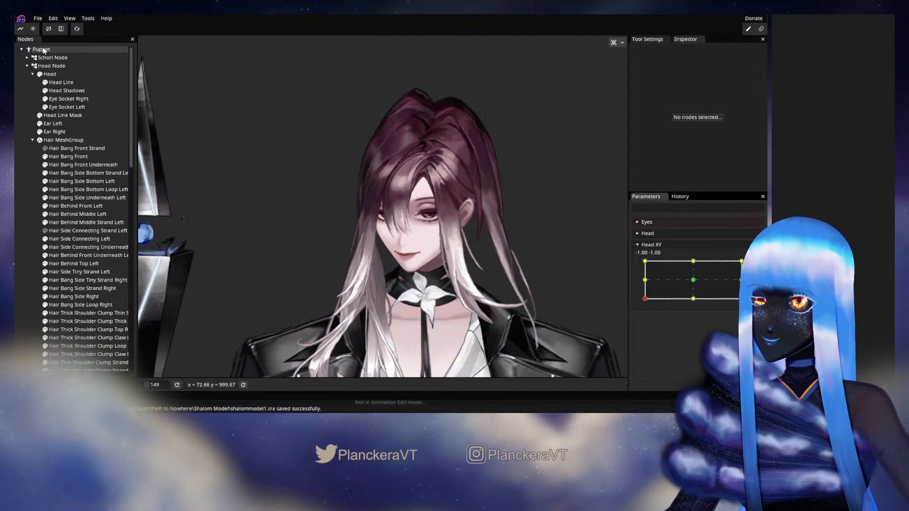